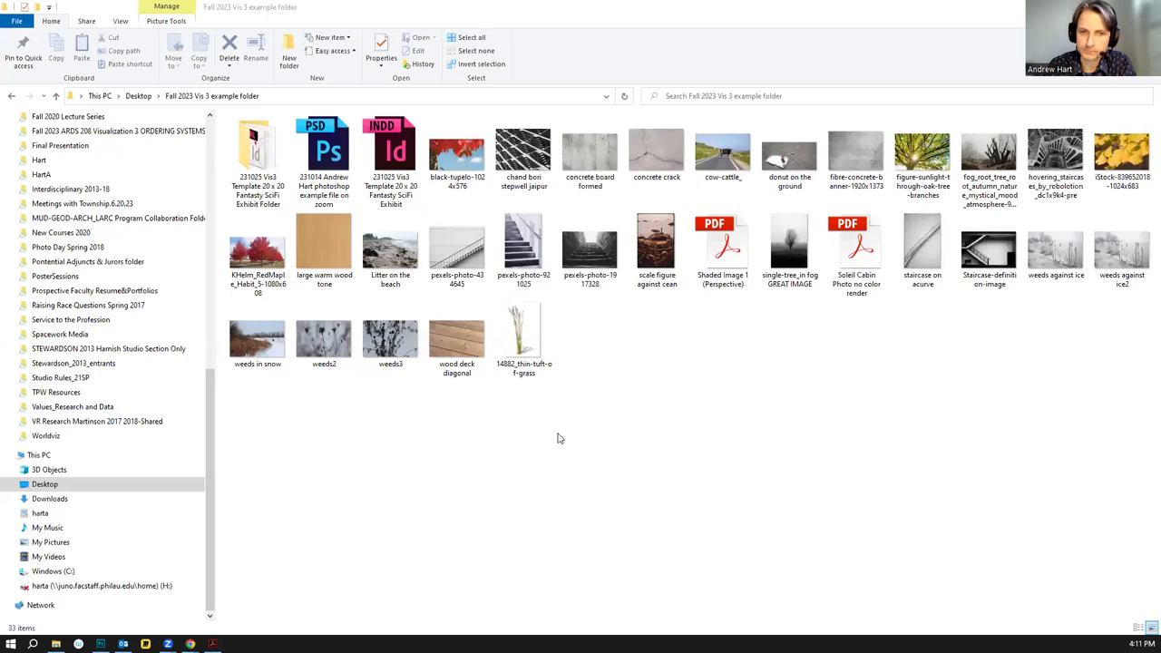
Select the Move tool and switch from Shaded Image 1 (Perspective) to the 231014 example collage
click(612, 20)
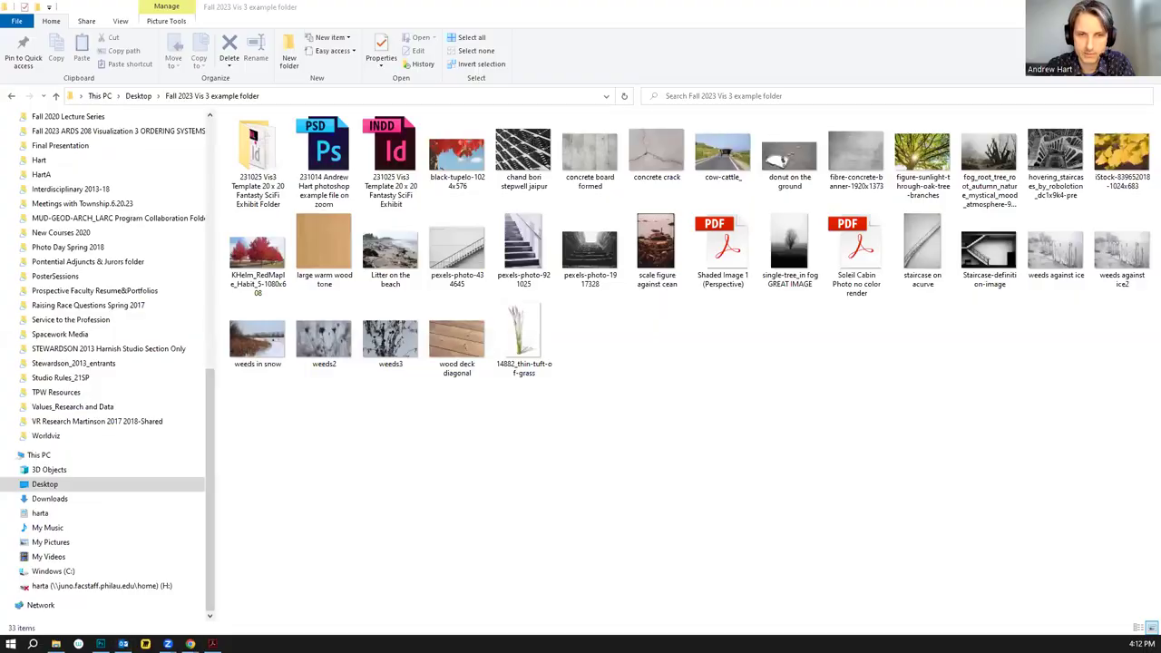
click(497, 24)
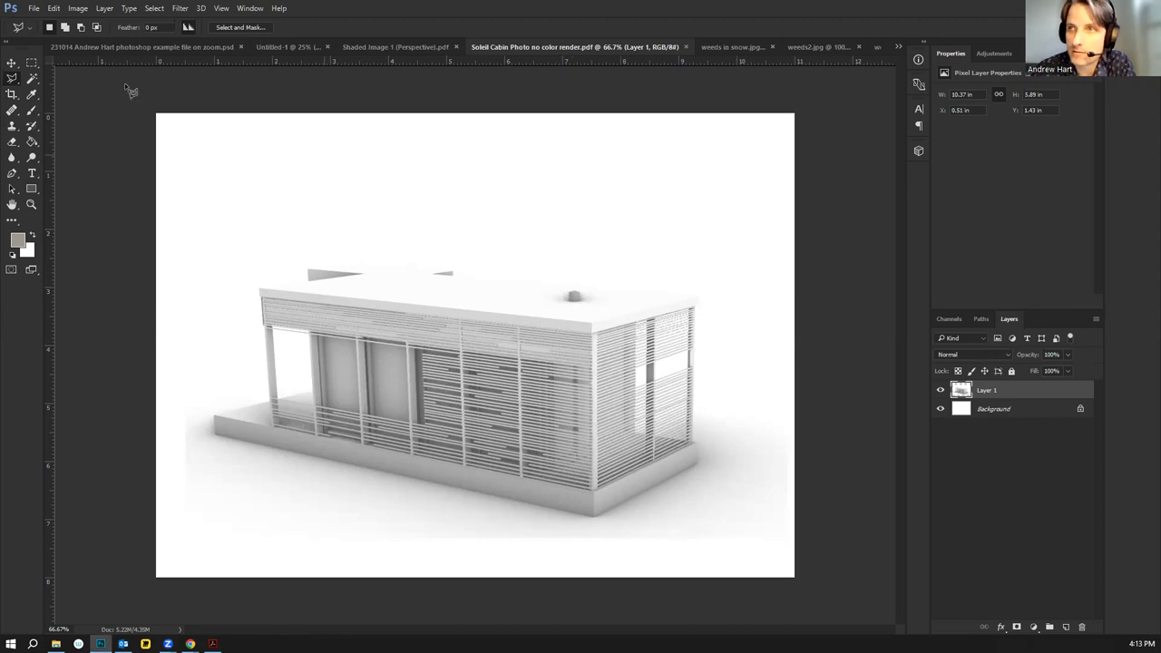
click(10, 65)
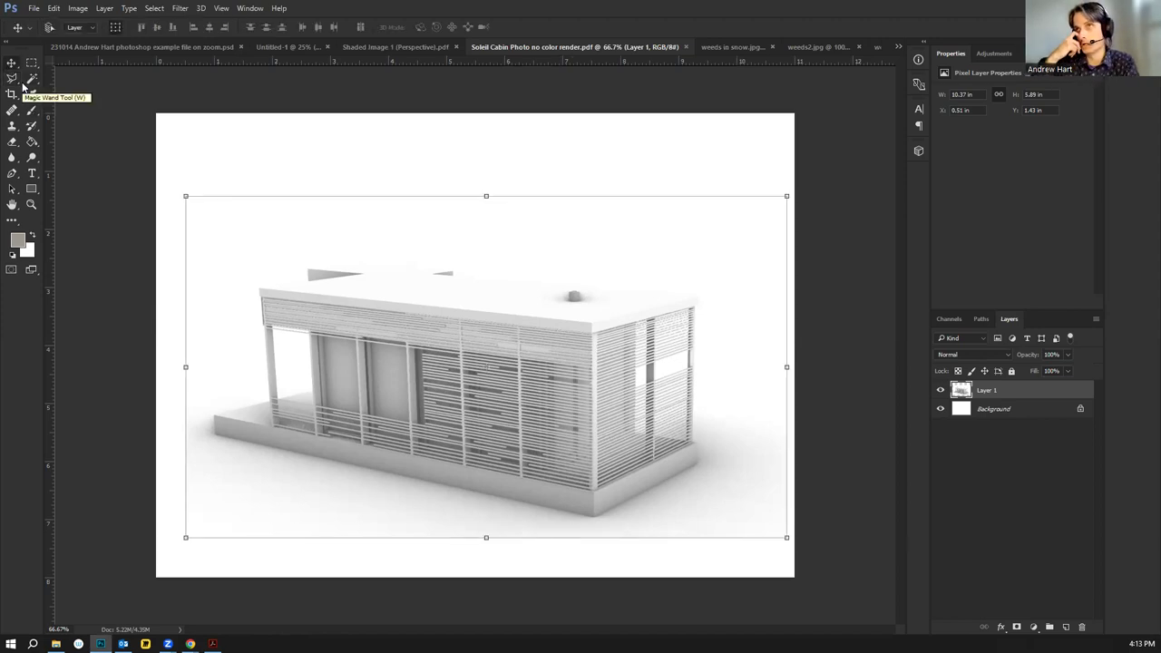
click(389, 43)
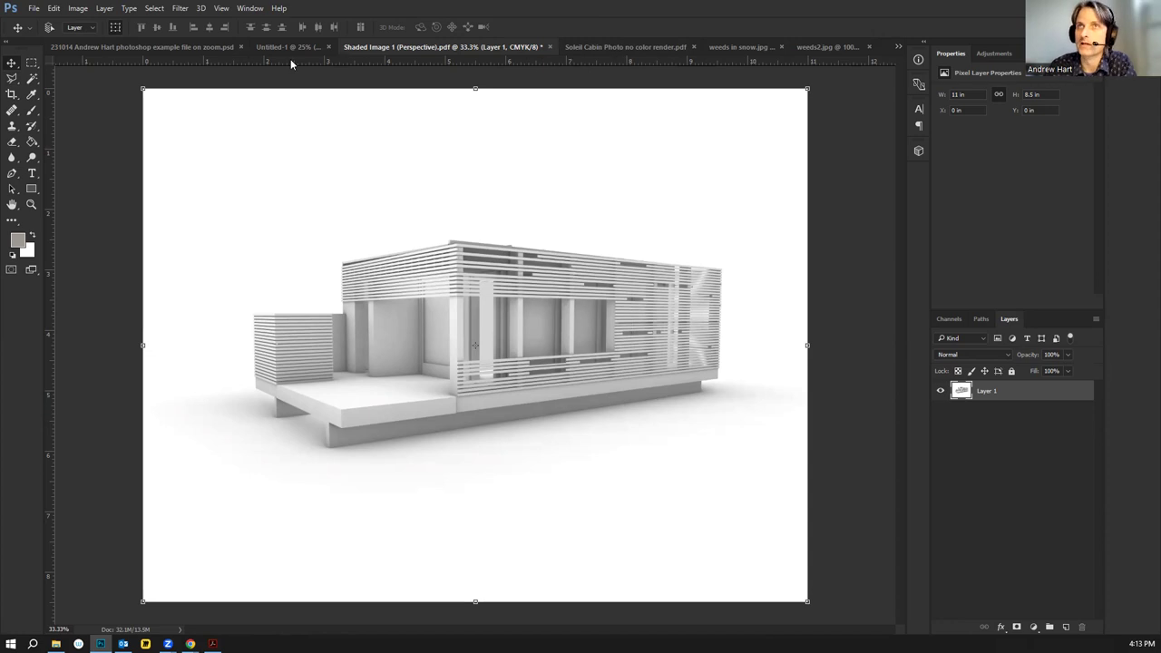
click(190, 46)
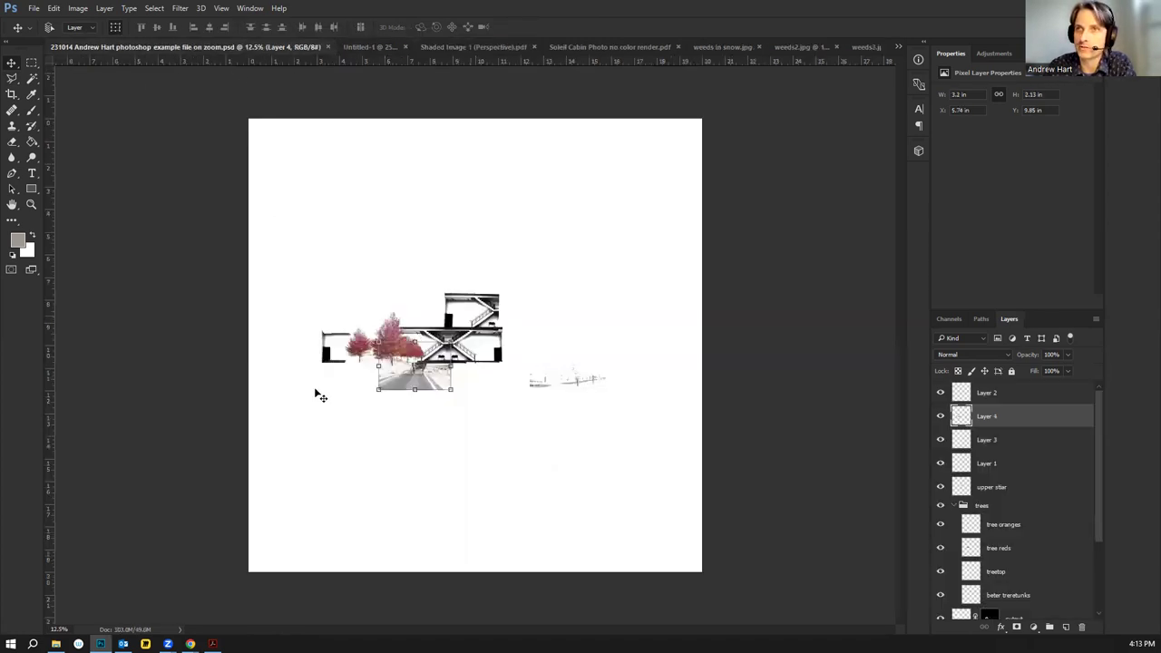
Start a Free Transform on Layer 4, cancel it, and scroll through the Layers panel
click(31, 62)
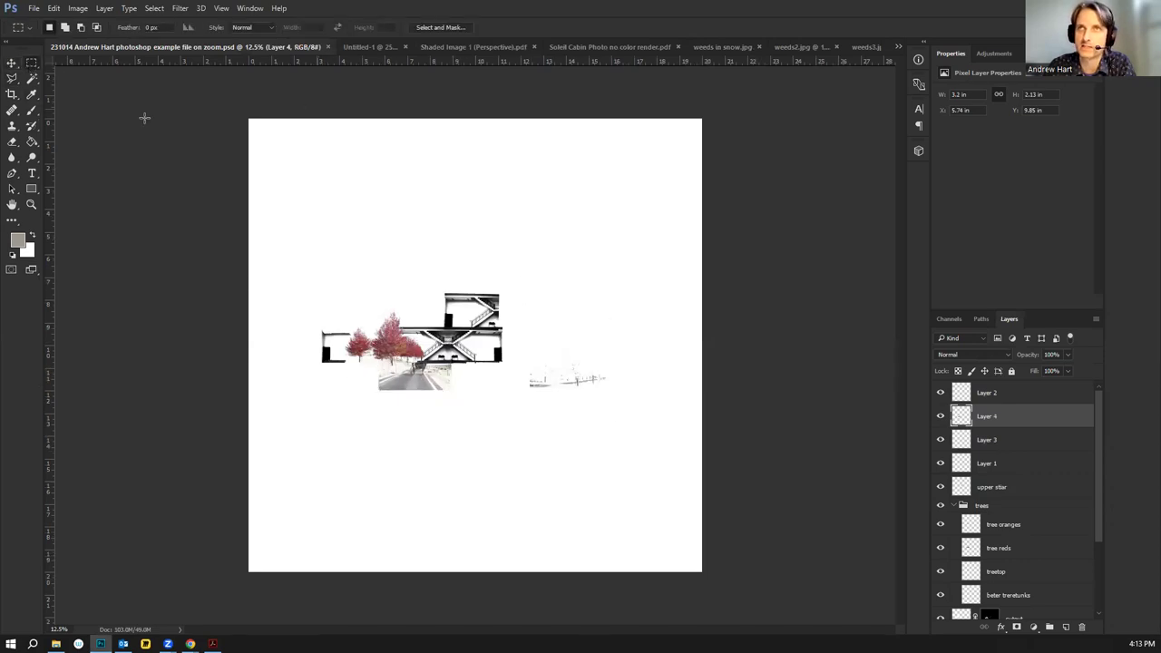
click(12, 63)
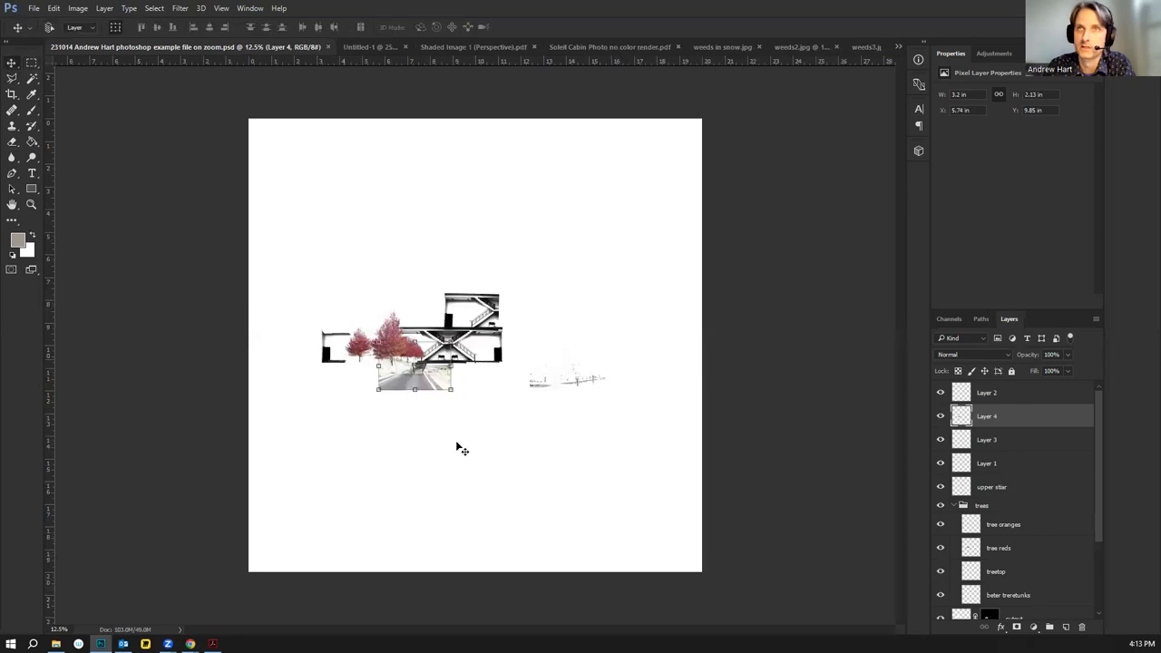
key(ctrl+t)
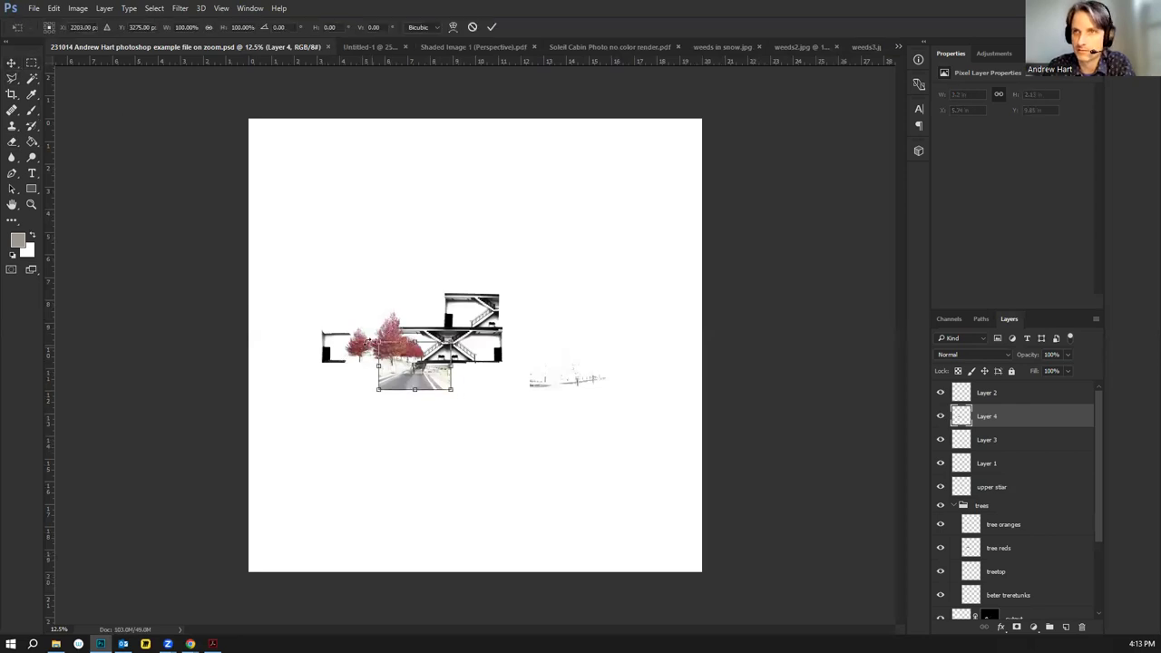
key(Return)
key(m)
scroll(369, 343, up, 10)
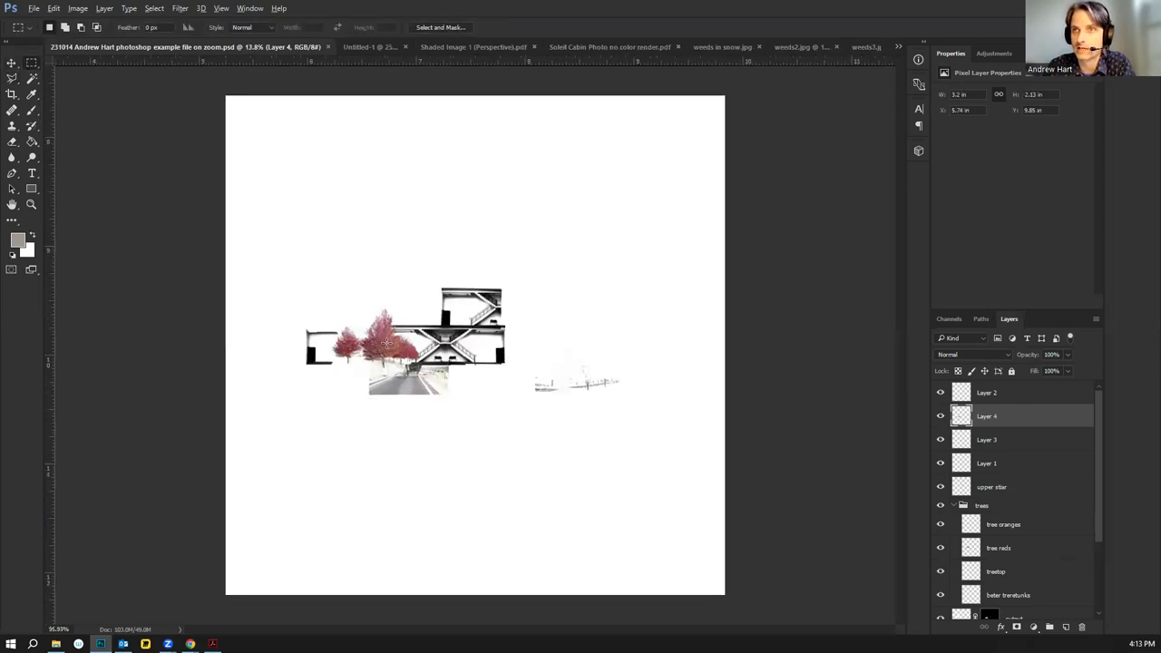
scroll(402, 367, down, 3)
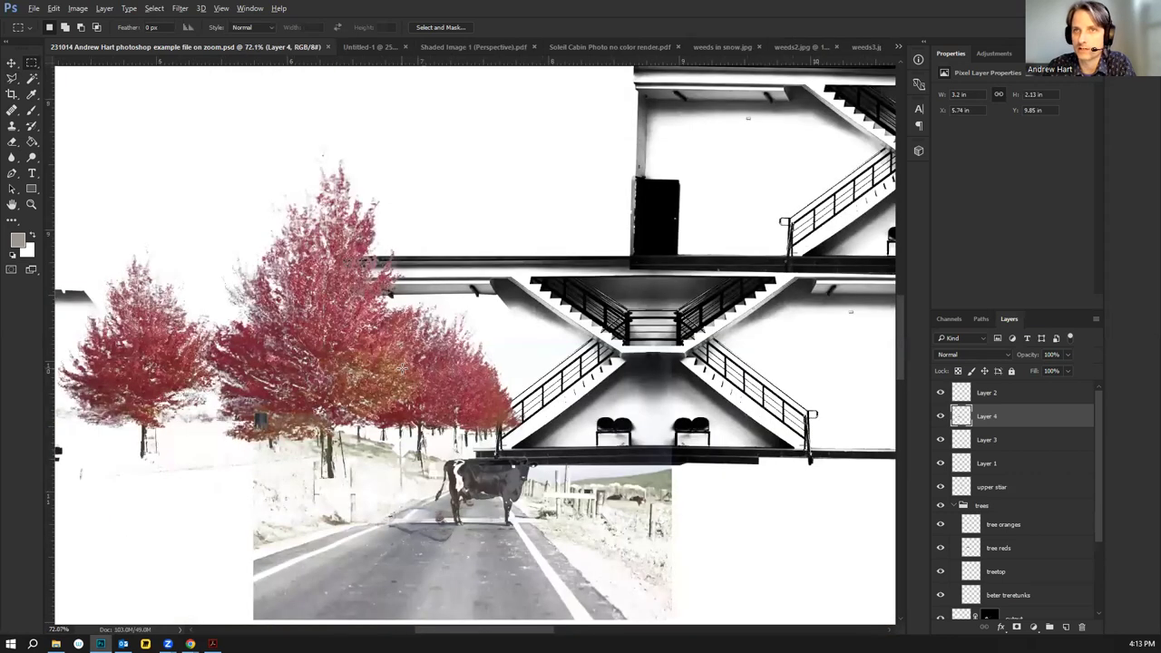
scroll(406, 372, down, 3)
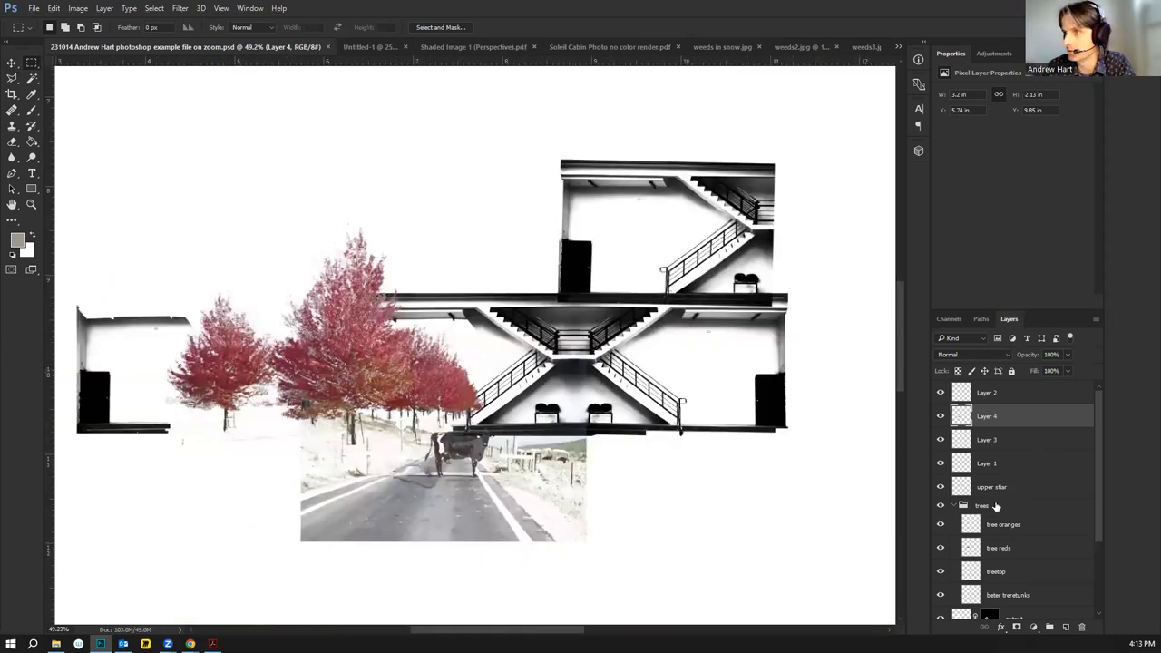
Select the trees group and drag it onto the Shaded Image 1 (Perspective) render
click(947, 510)
click(941, 506)
click(941, 506)
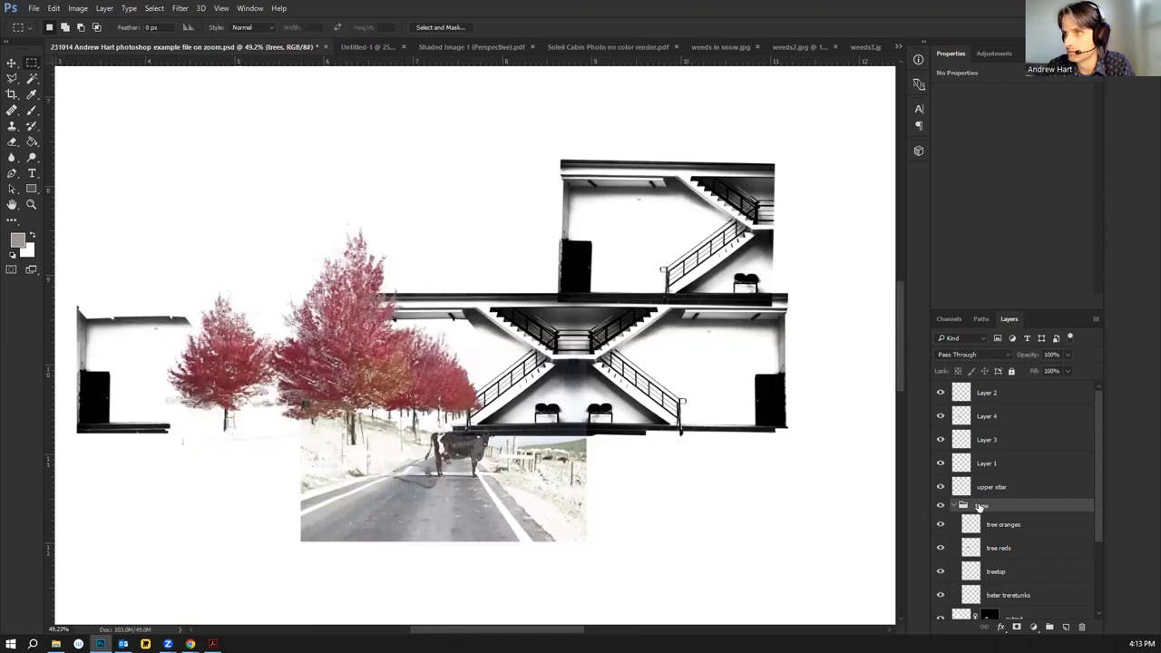
right_click(984, 508)
click(629, 444)
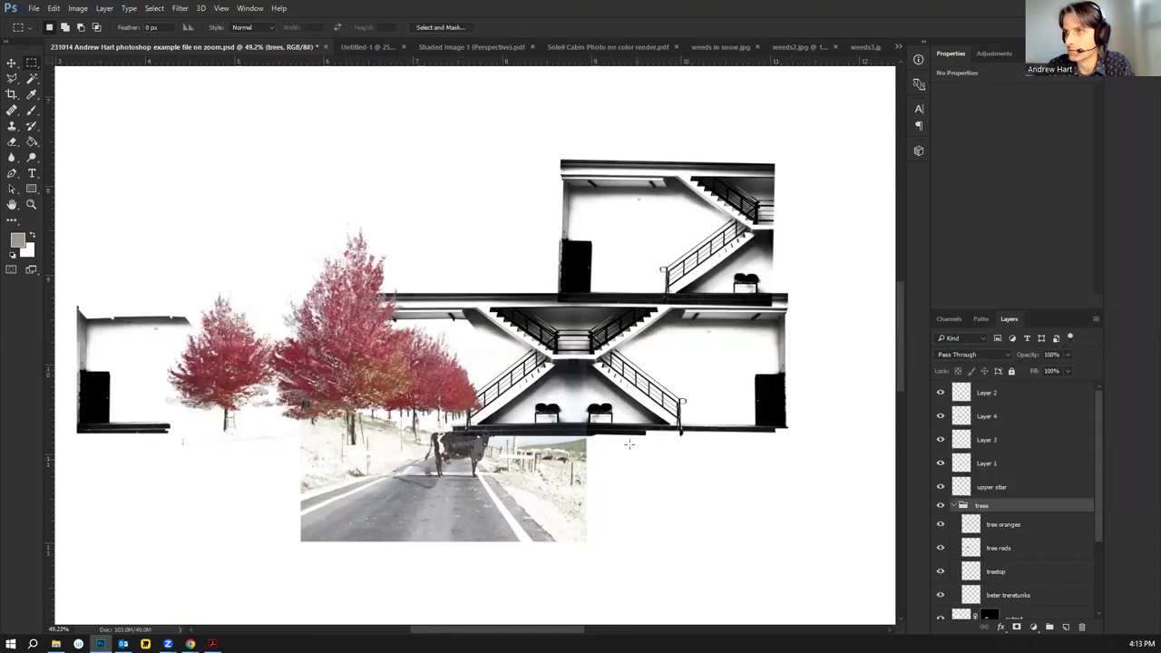
click(11, 63)
mouse_move(311, 372)
mouse_down()
mouse_move(356, 385)
mouse_move(398, 145)
mouse_move(298, 372)
mouse_move(705, 52)
mouse_move(452, 52)
mouse_move(360, 350)
mouse_move(380, 347)
mouse_up()
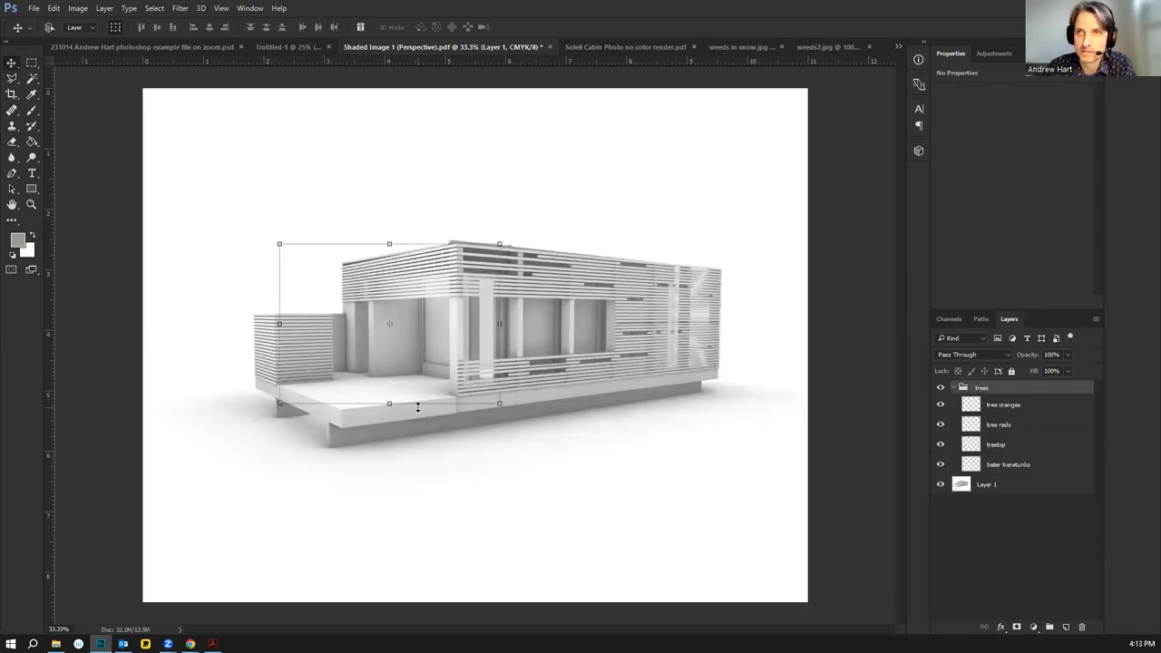
Scale the trees to about 151%, apply, and place them beside the cabin
drag(400, 341, 284, 362)
key(ctrl+t)
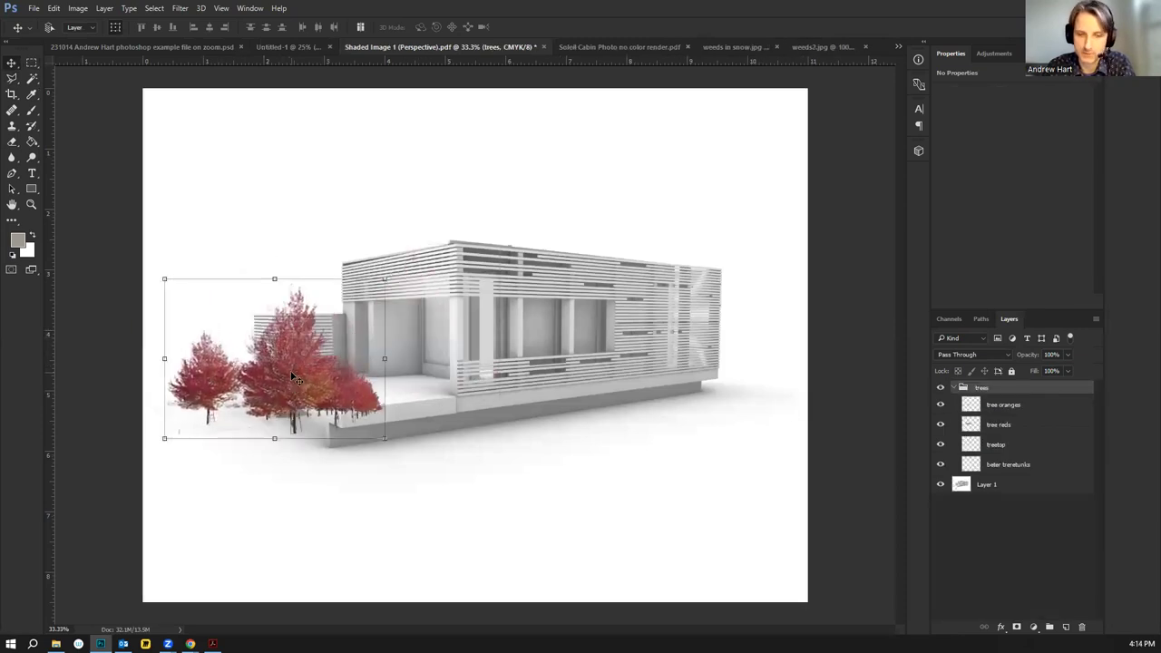
drag(384, 280, 497, 196)
drag(340, 375, 680, 372)
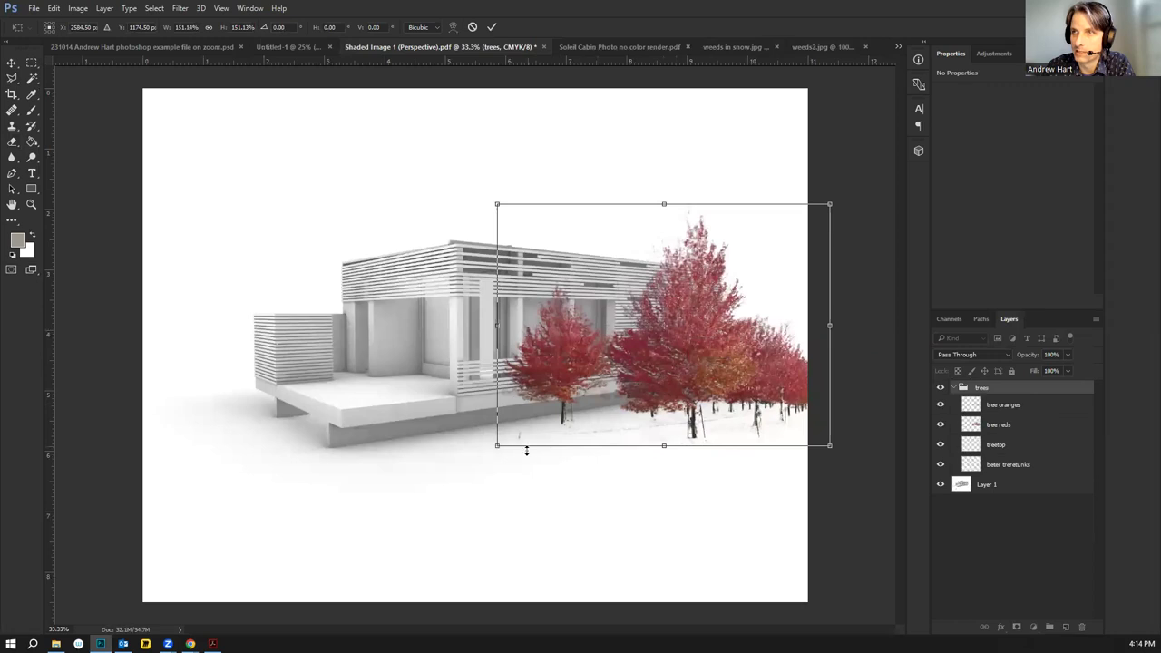
click(13, 62)
click(549, 252)
drag(708, 344, 241, 329)
Flip the trees horizontally, nudge them right, then collapse and hide the trees group
click(54, 8)
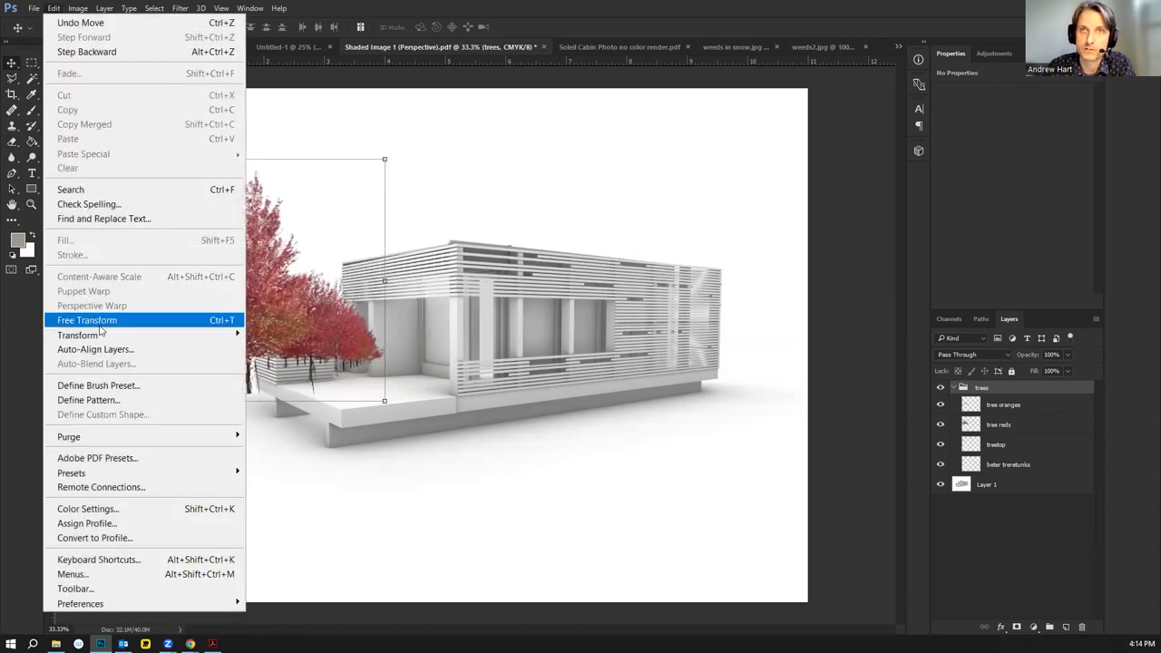
mouse_move(180, 339)
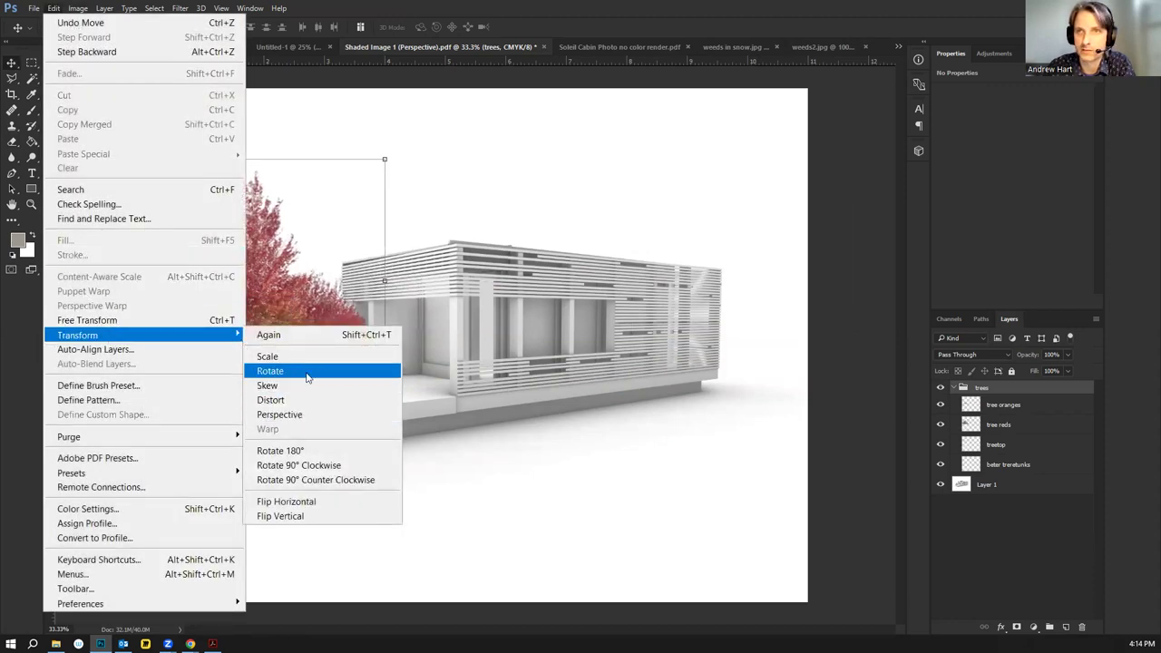
click(361, 502)
drag(218, 293, 261, 295)
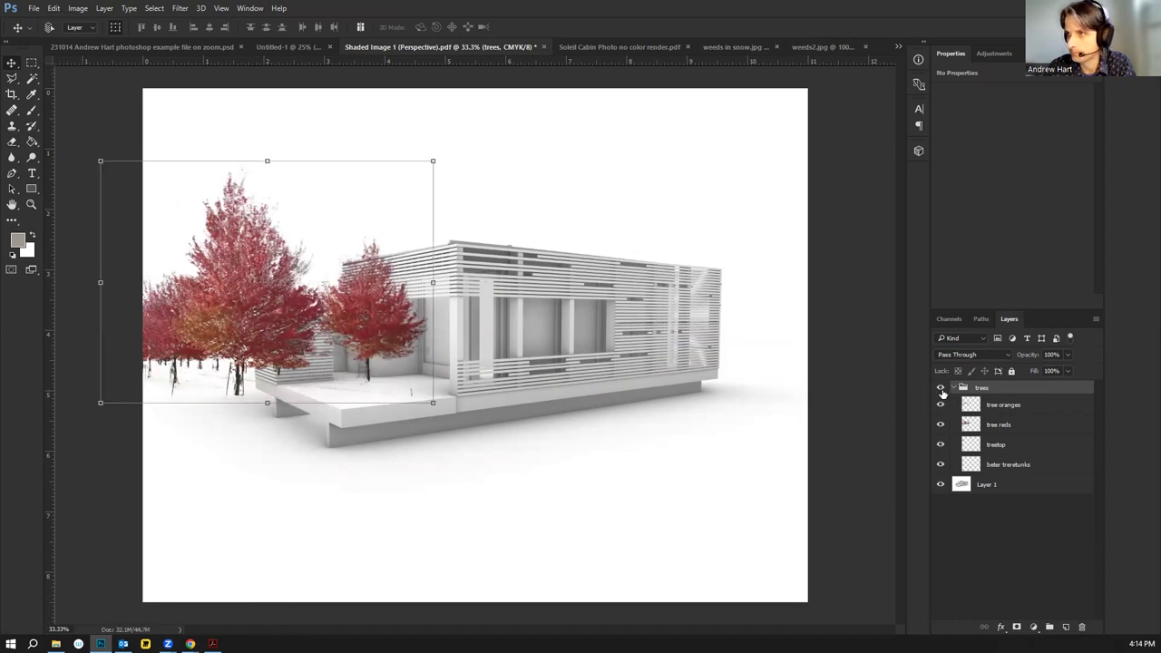
click(953, 388)
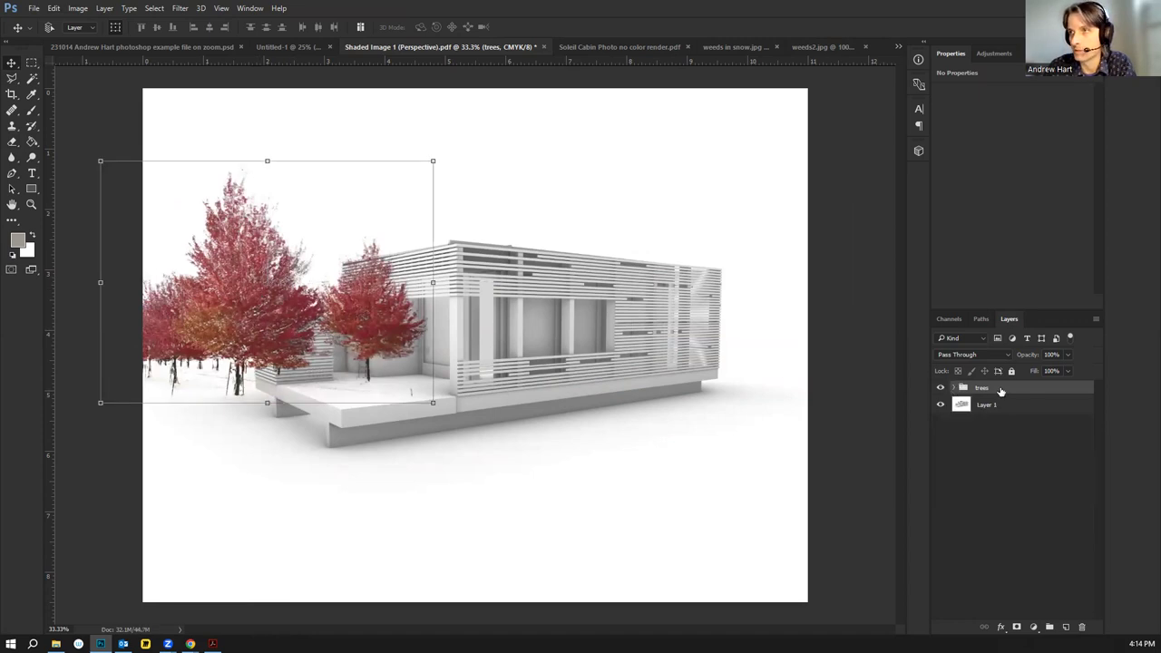
drag(268, 294, 277, 294)
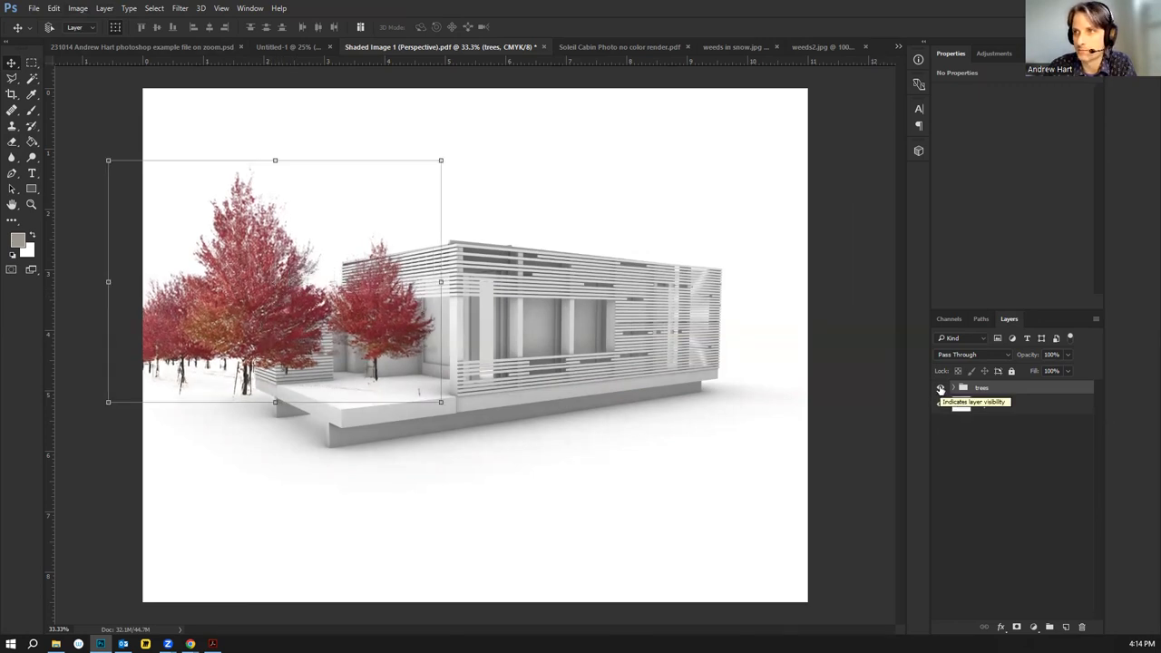
click(939, 388)
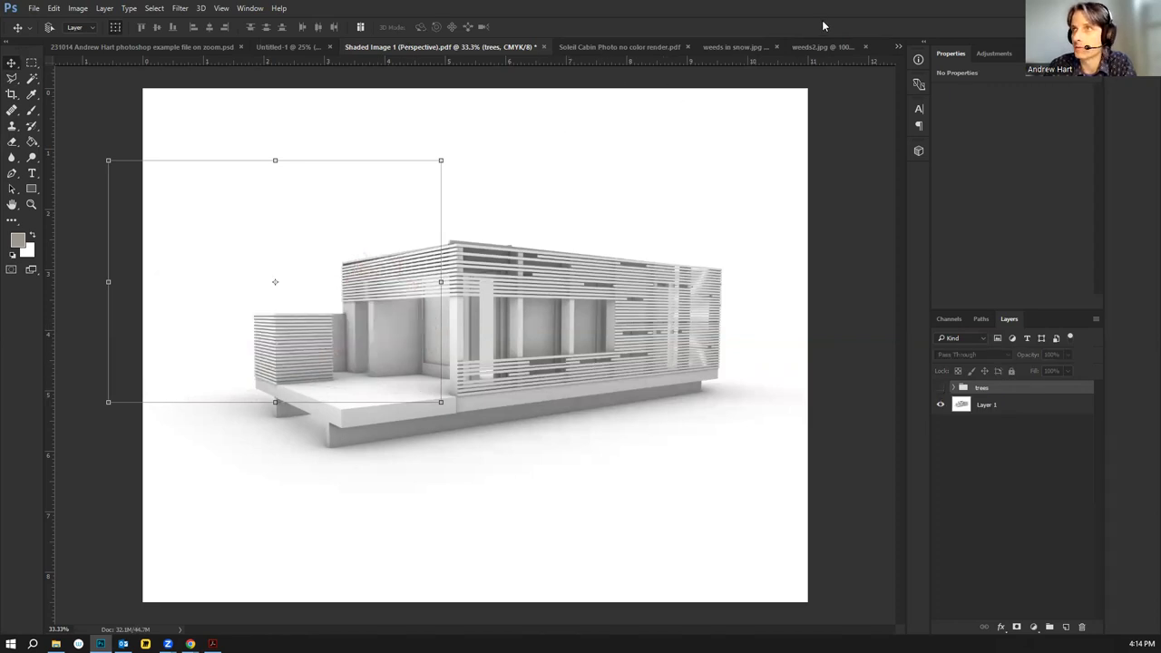
Switch past the weeds photos to the wood deck diagonal image
click(745, 46)
click(810, 47)
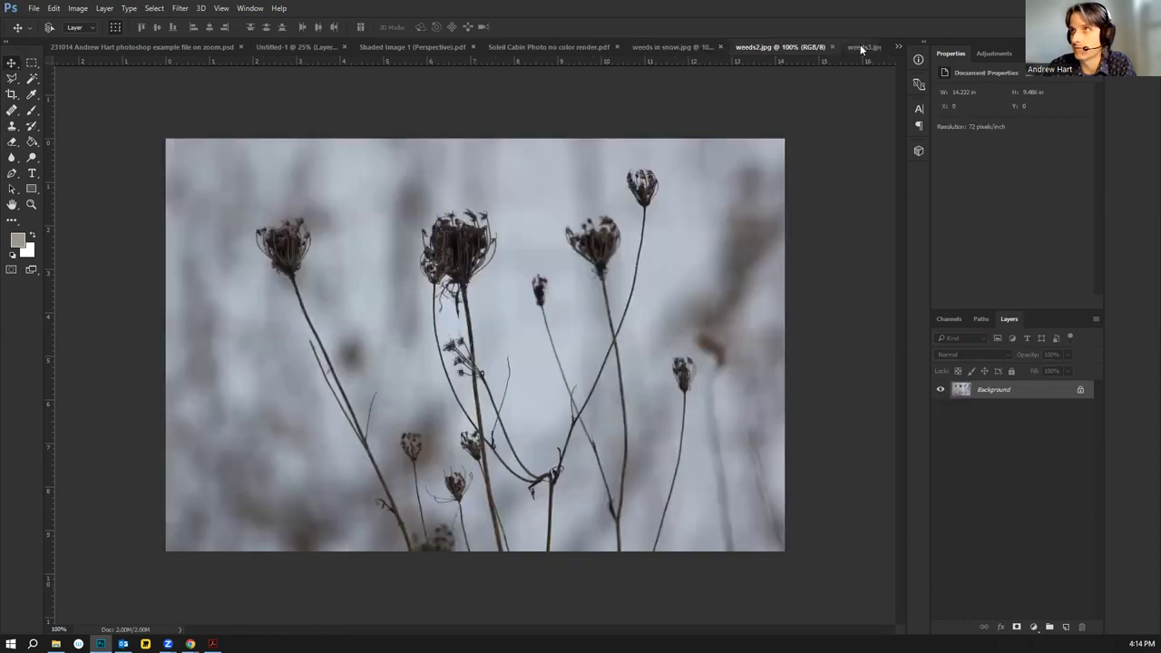
click(860, 47)
click(898, 46)
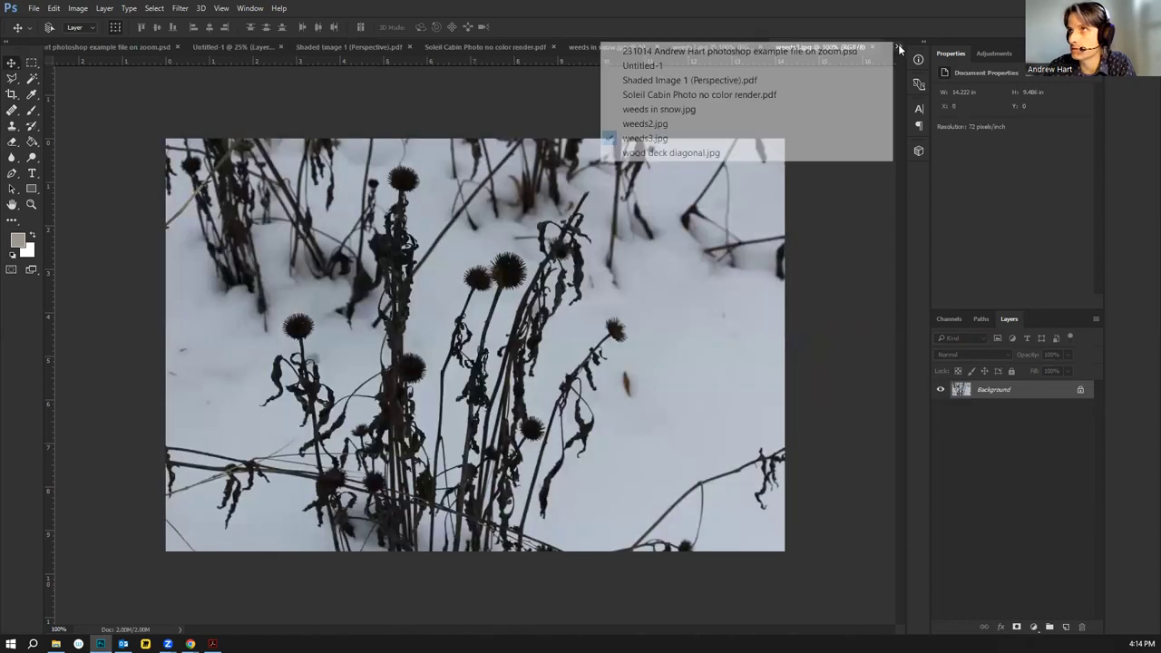
click(796, 153)
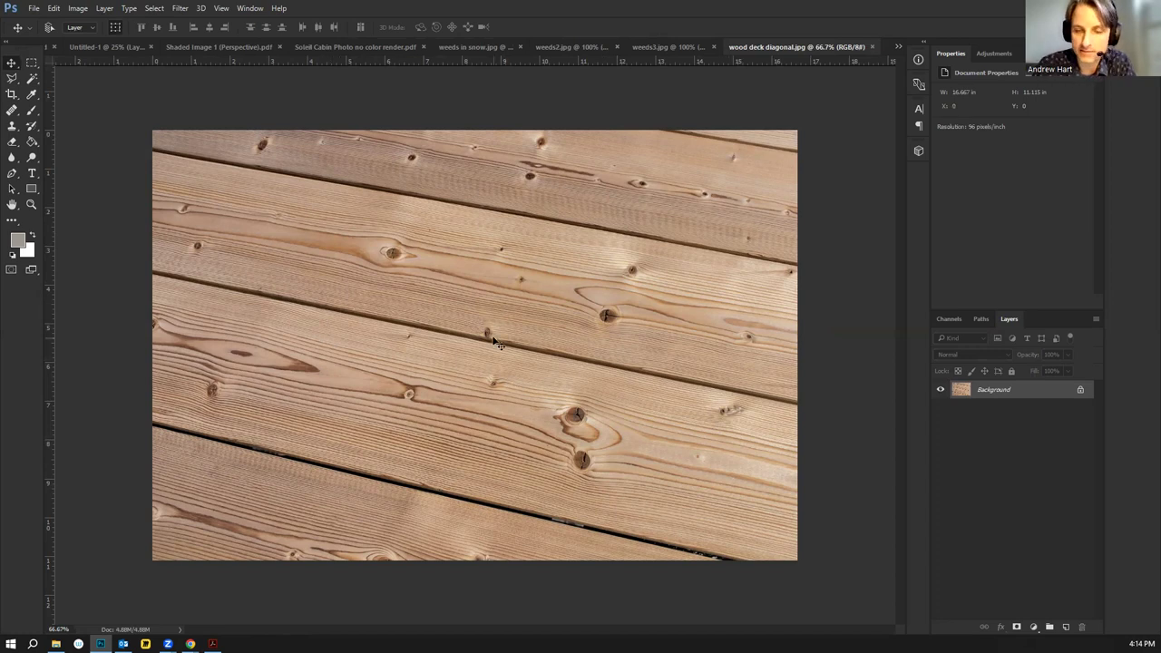
Draw a rectangular marquee around the entire wood deck diagonal image
scroll(445, 379, up, 1)
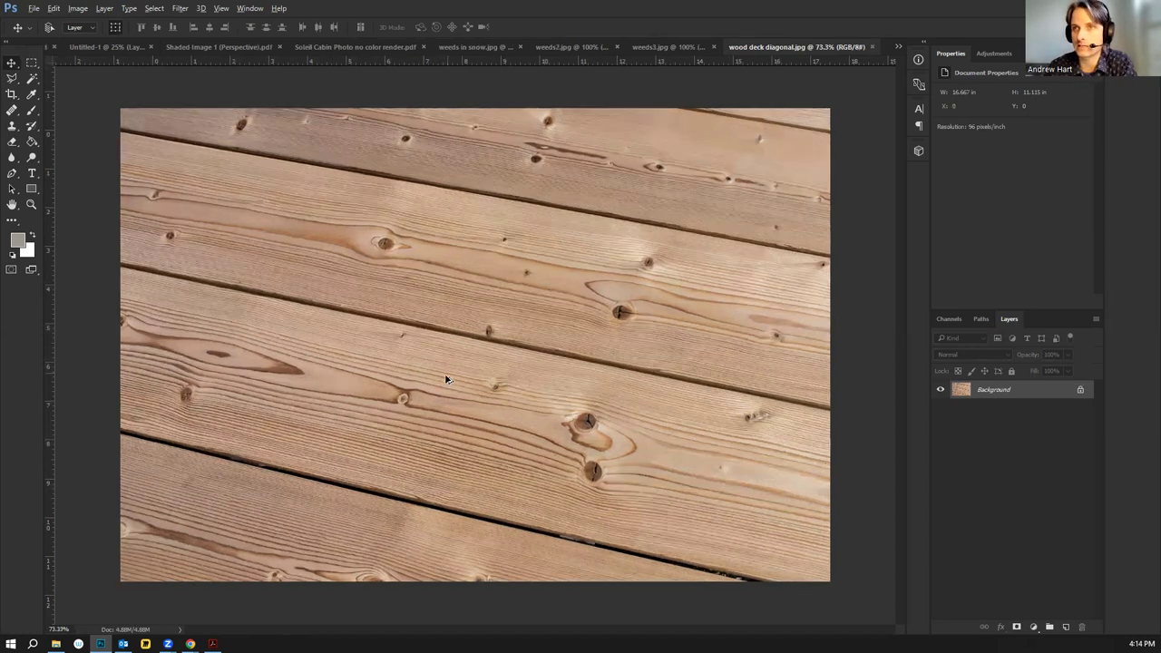
scroll(445, 383, up, 14)
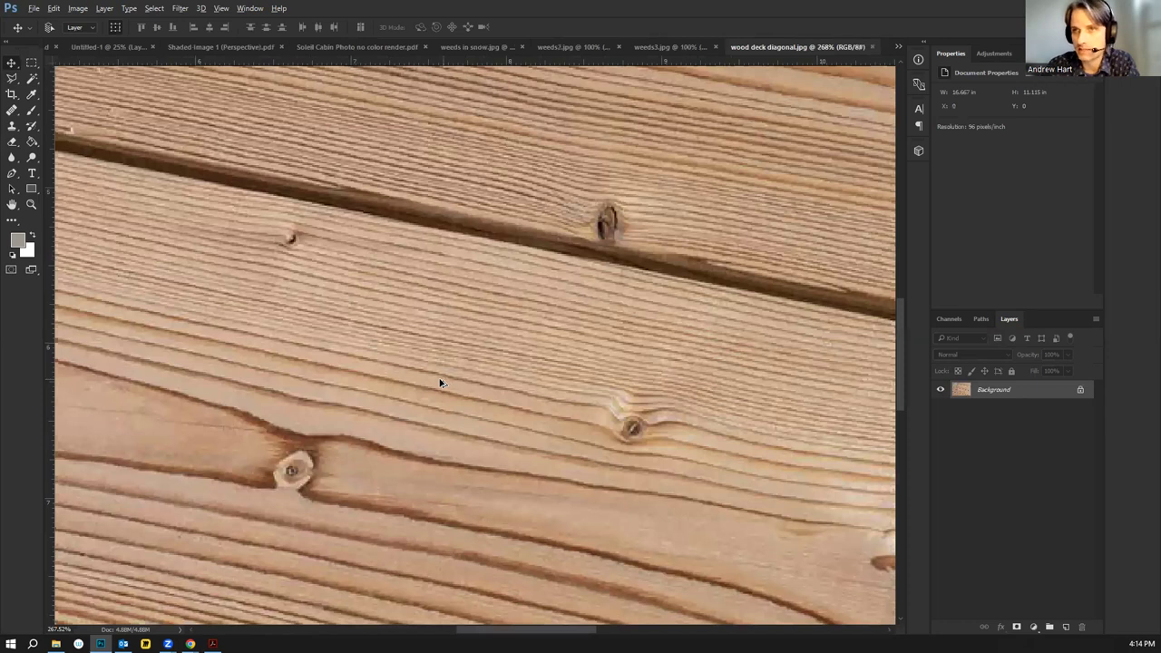
scroll(443, 381, down, 3)
scroll(445, 379, down, 1)
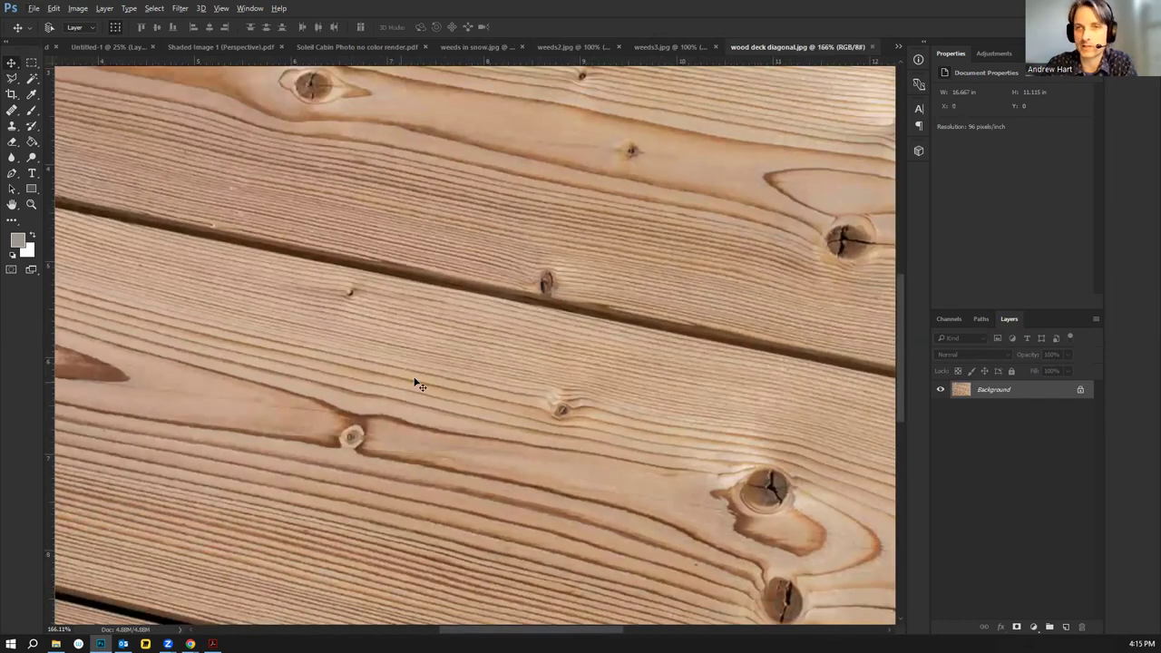
scroll(442, 361, down, 2)
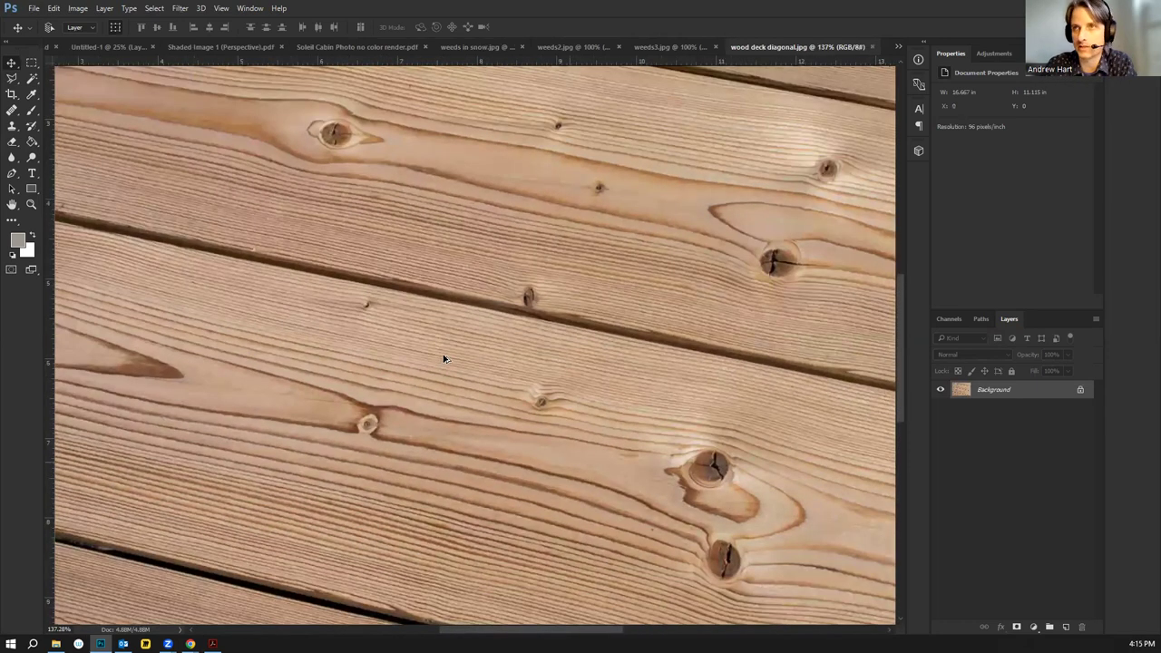
scroll(443, 359, down, 10)
scroll(481, 355, up, 2)
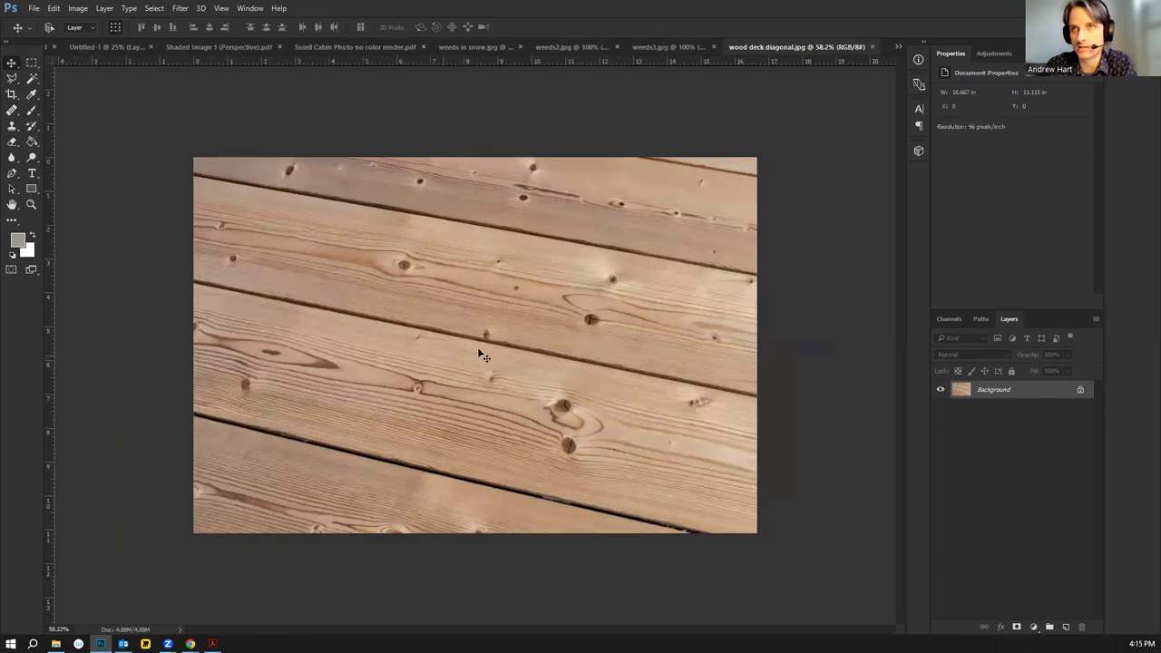
click(31, 62)
click(13, 80)
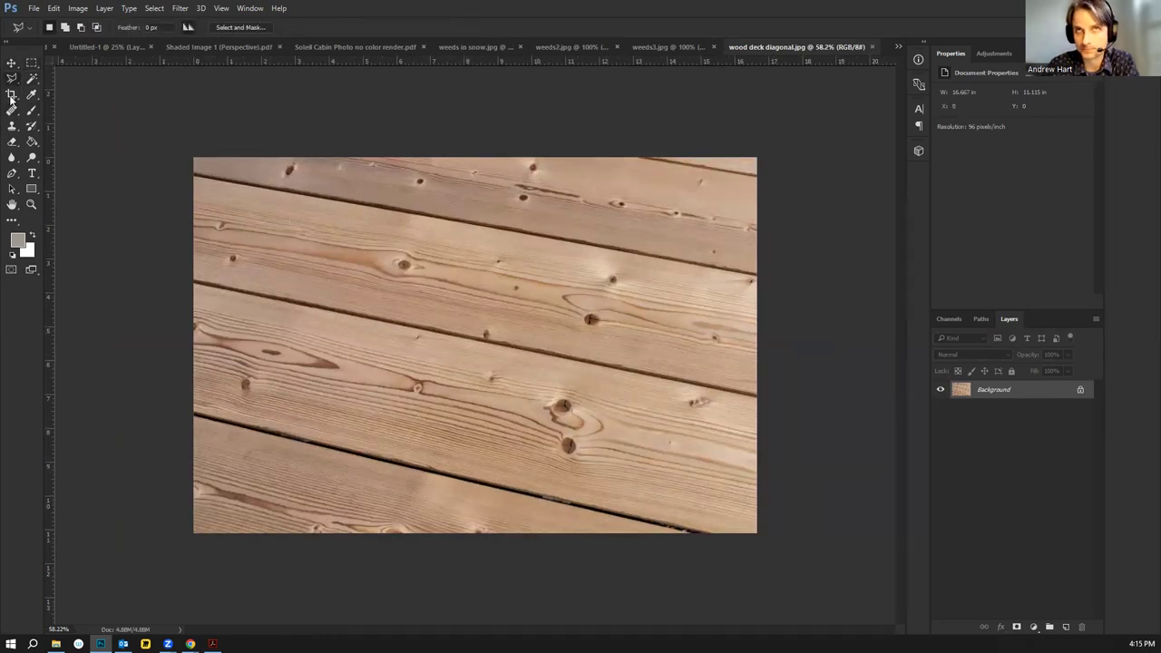
click(31, 62)
drag(163, 137, 986, 612)
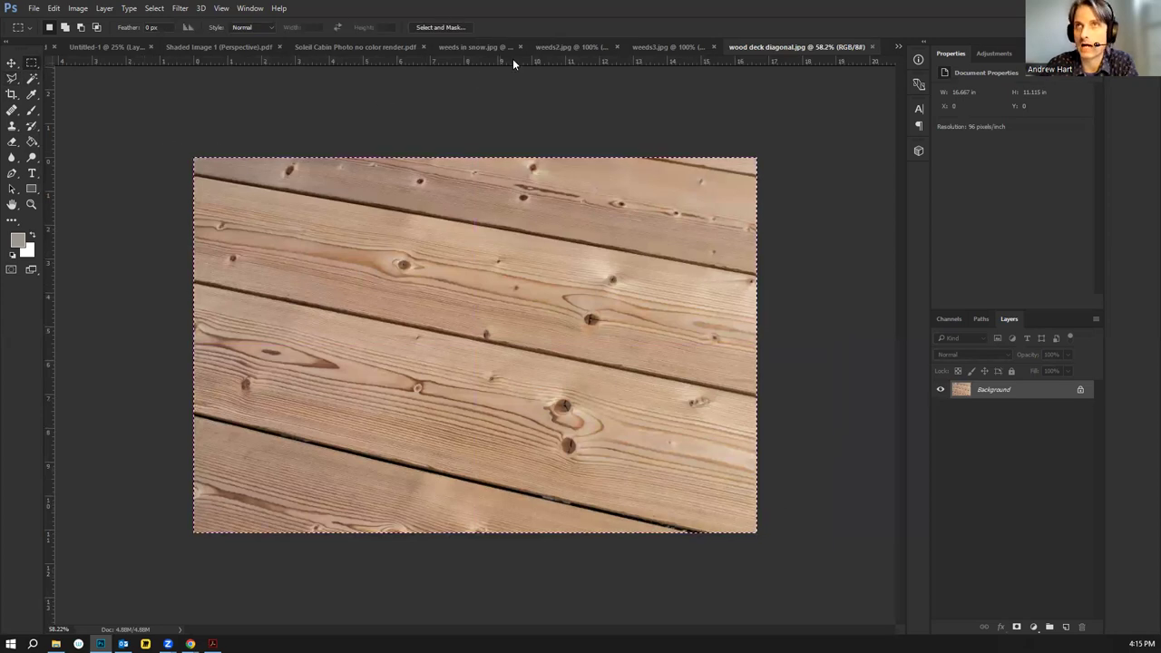
In Shaded Image 1, rename the pasted plank layer to 'wood text1'
click(318, 47)
click(426, 51)
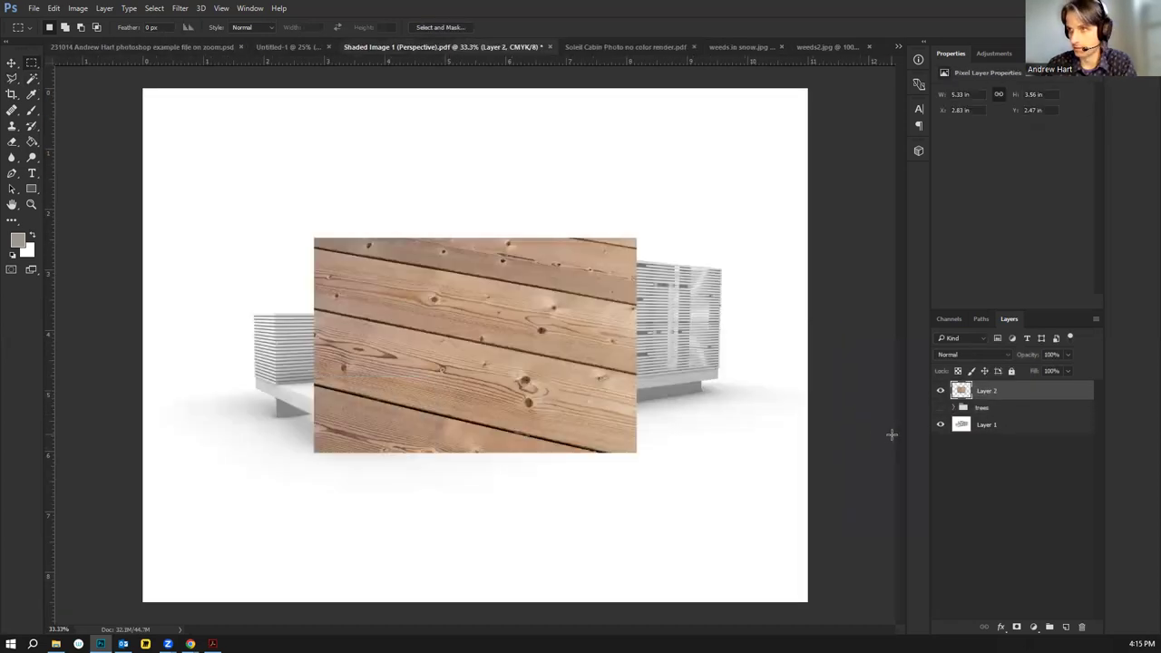
double_click(987, 392)
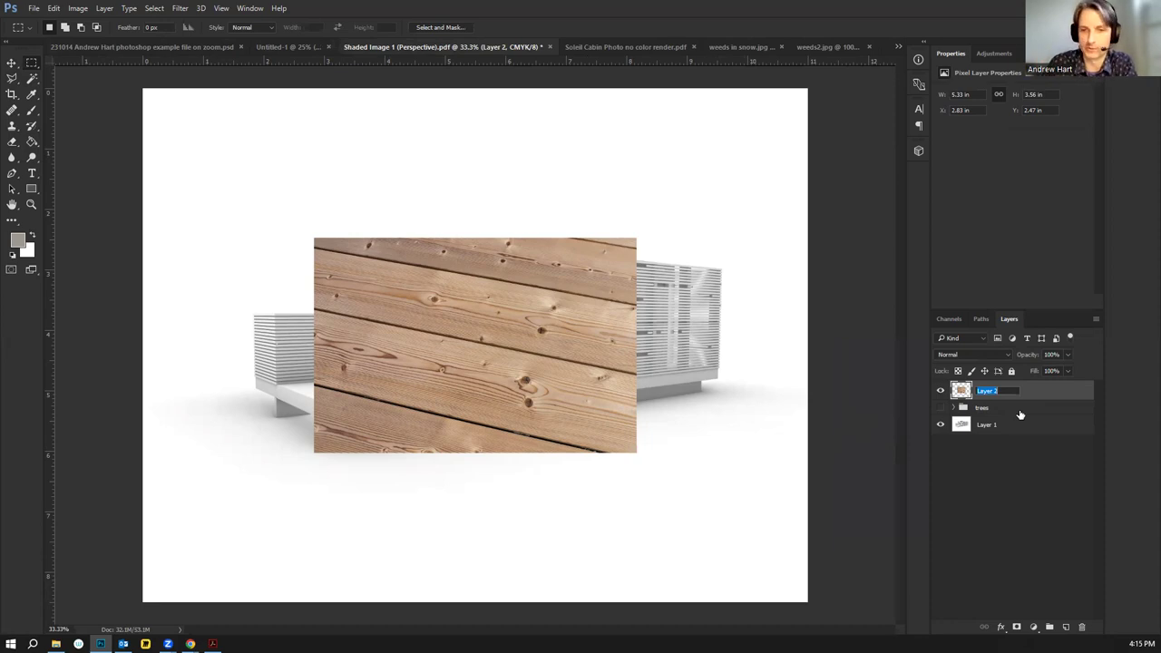
text(wood text1)
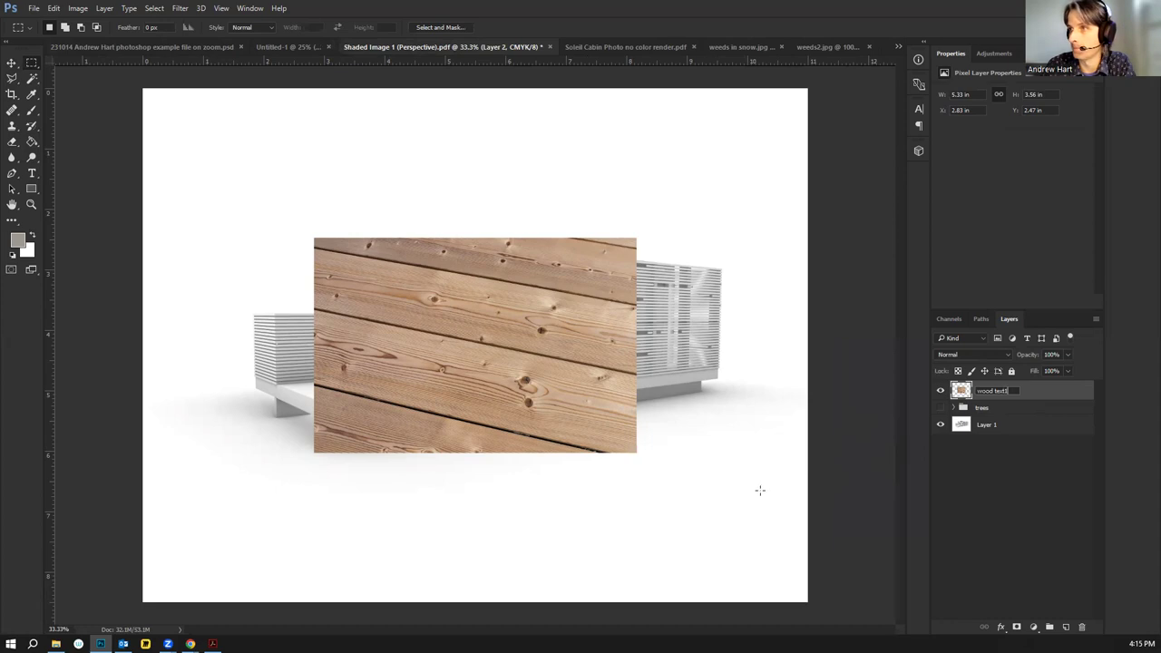
key(Return)
Move and rotate the wood text1 planks to nearly level over the cabin, then nudge 34 px down
click(11, 64)
drag(338, 253, 407, 279)
key(ctrl+t)
drag(726, 257, 330, 543)
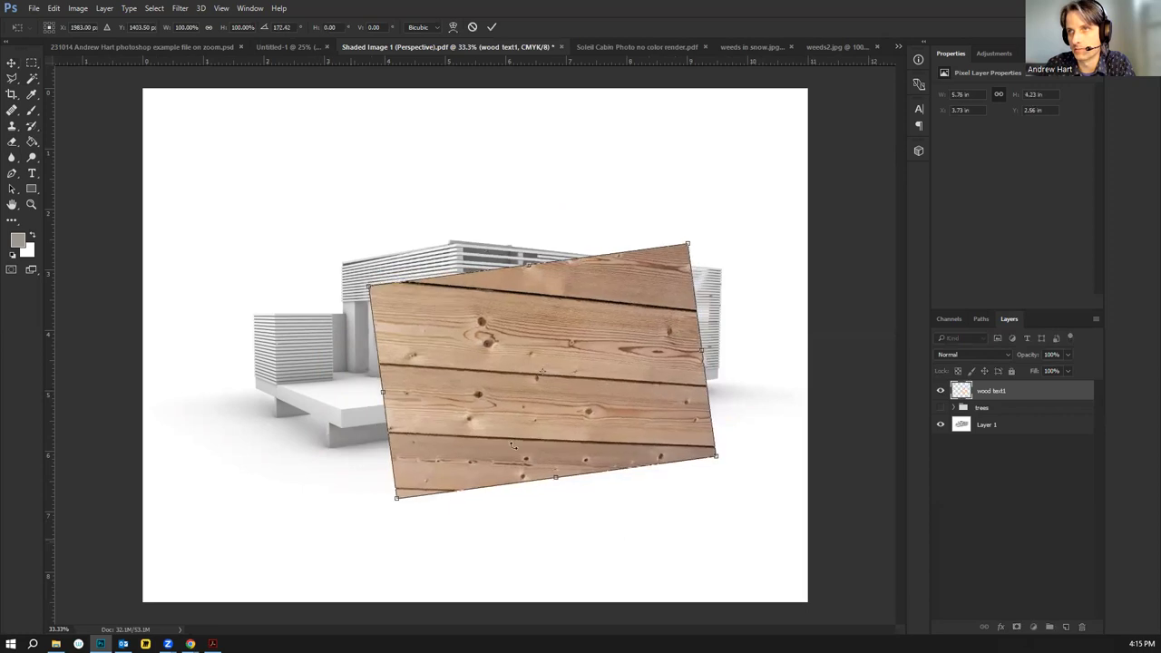
drag(539, 435, 603, 364)
drag(414, 242, 444, 204)
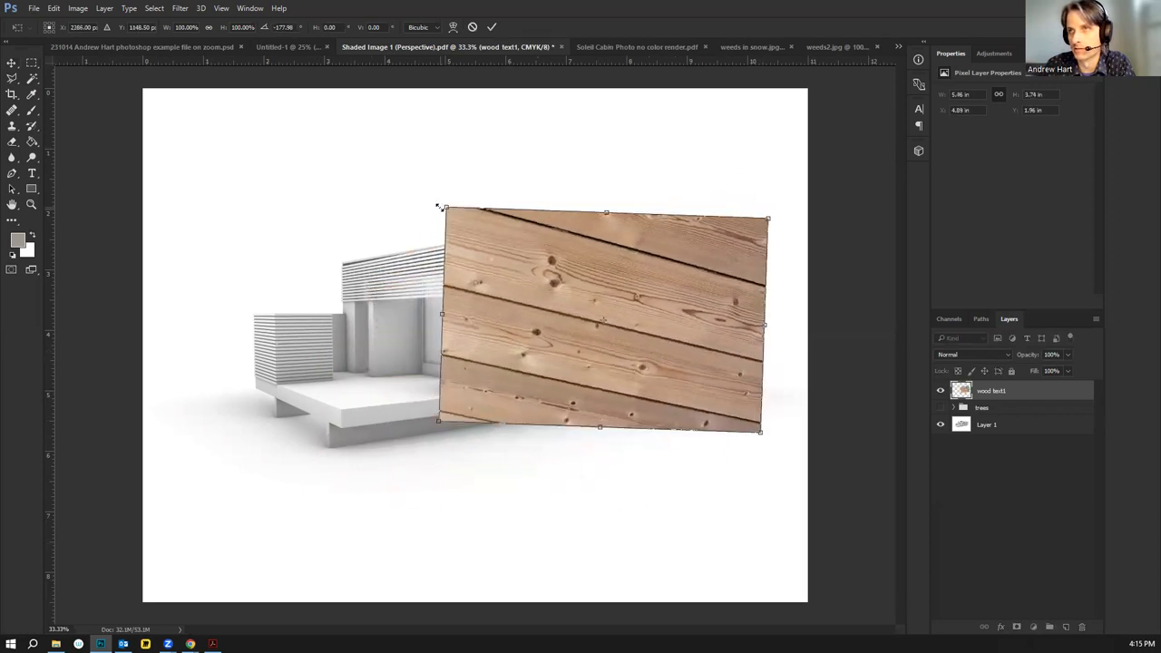
click(32, 65)
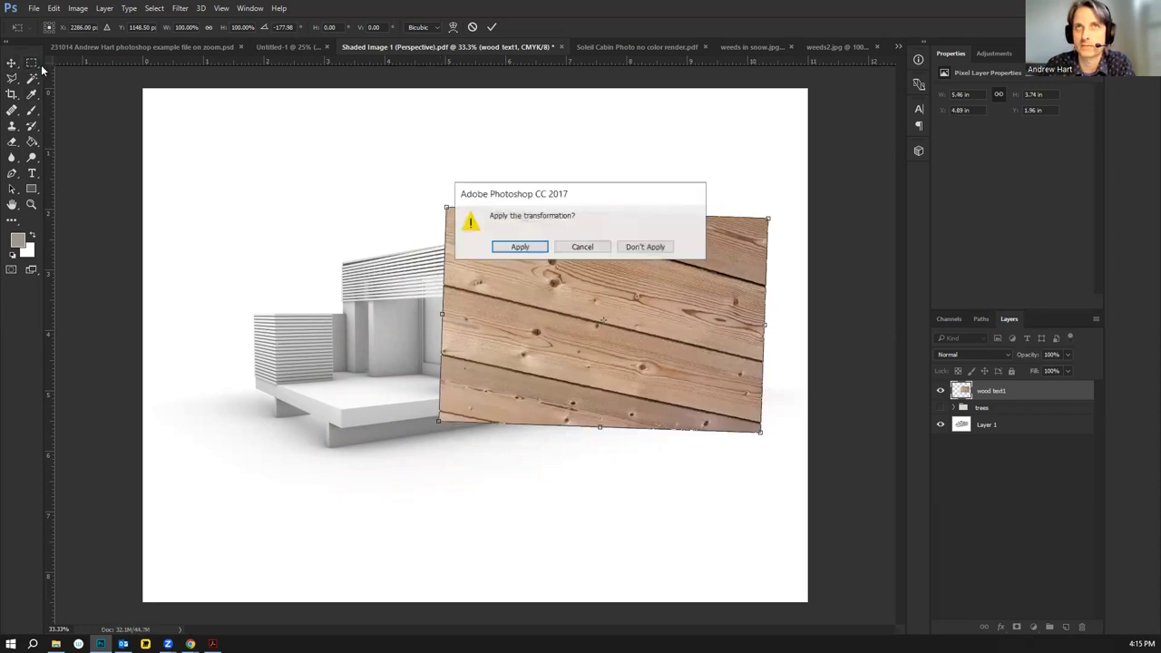
click(519, 246)
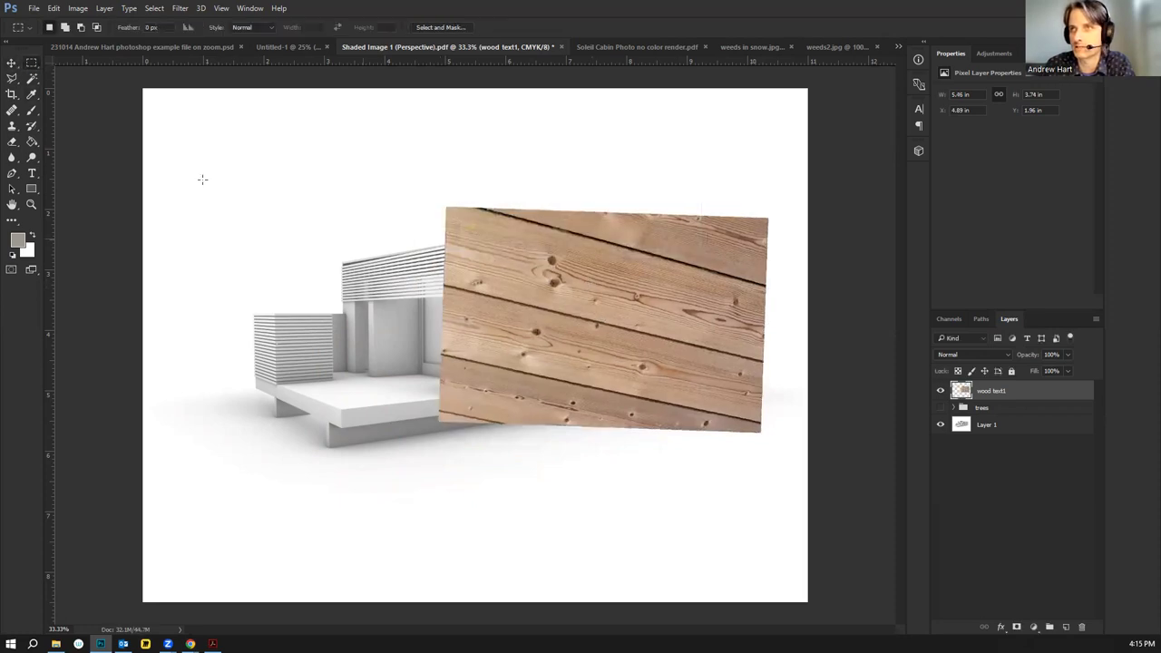
click(13, 64)
drag(521, 244, 523, 275)
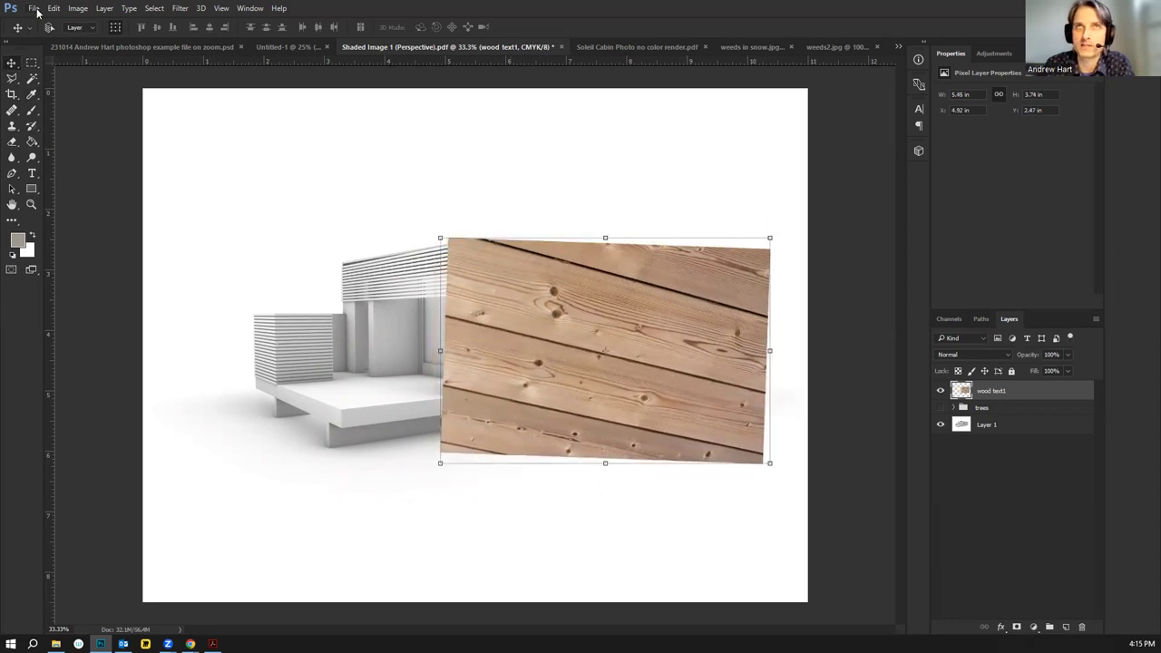
Bring up the Open dialog with Ctrl+O
click(33, 8)
click(583, 336)
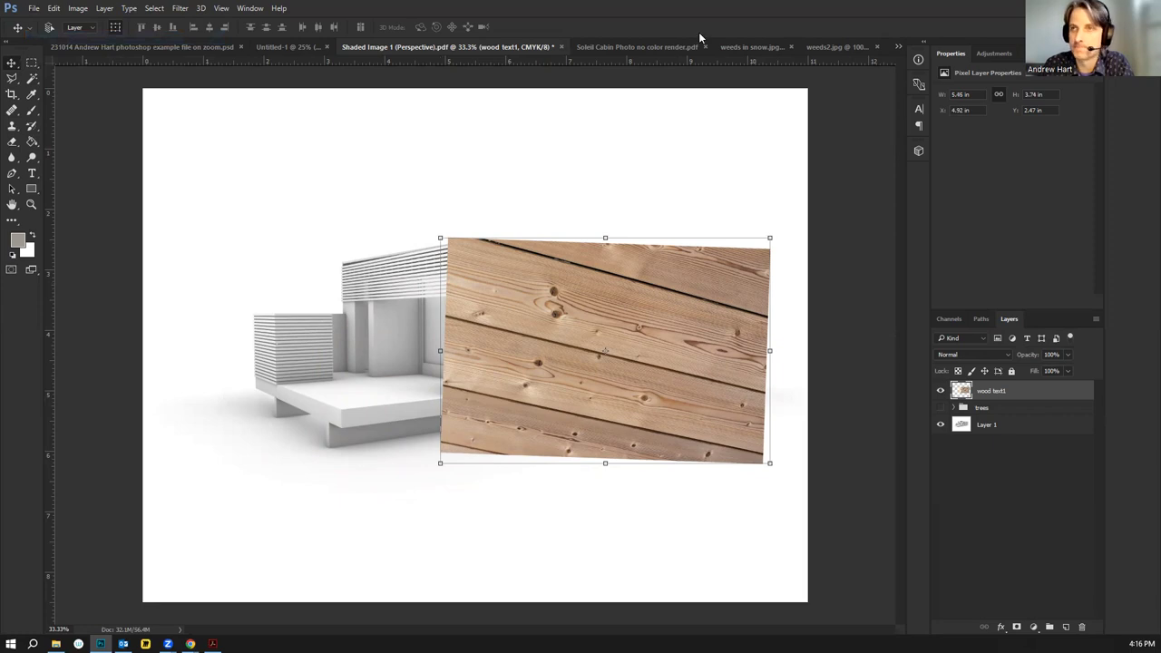
key(ctrl+o)
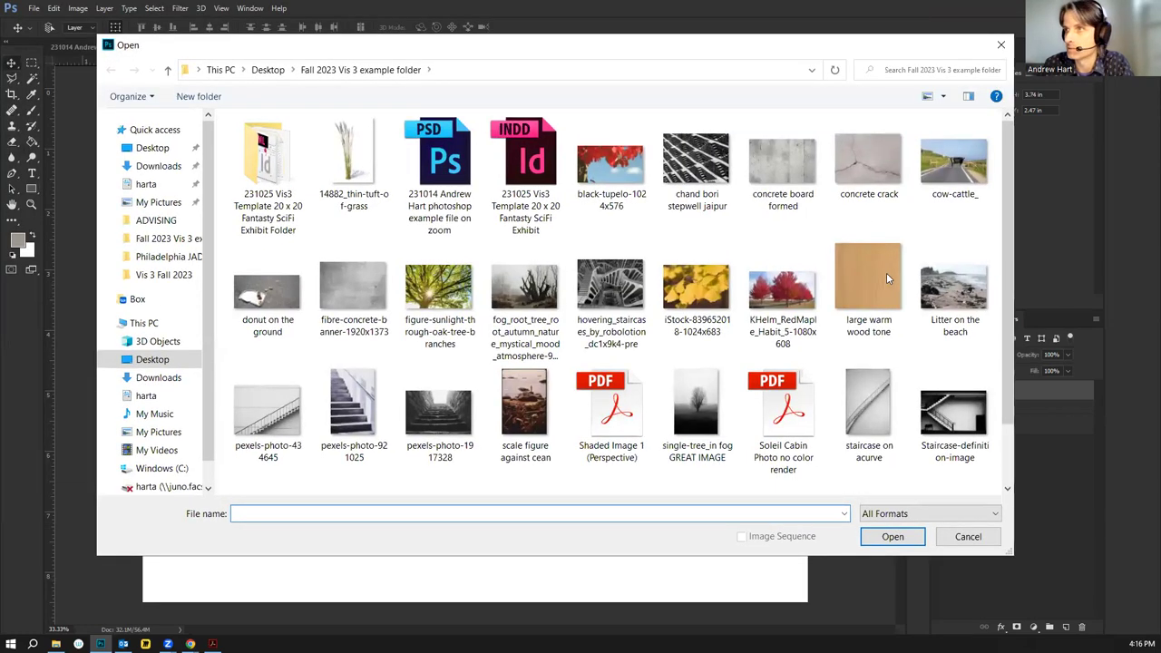
Open the large warm wood tone image and select the whole texture
click(886, 272)
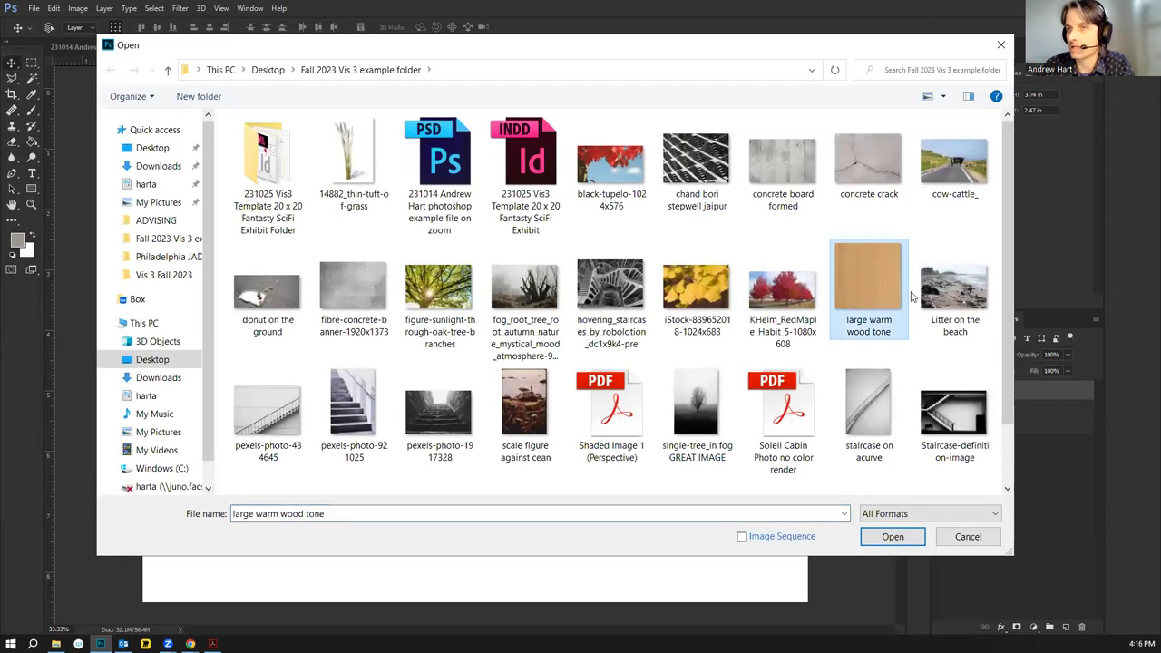
click(890, 536)
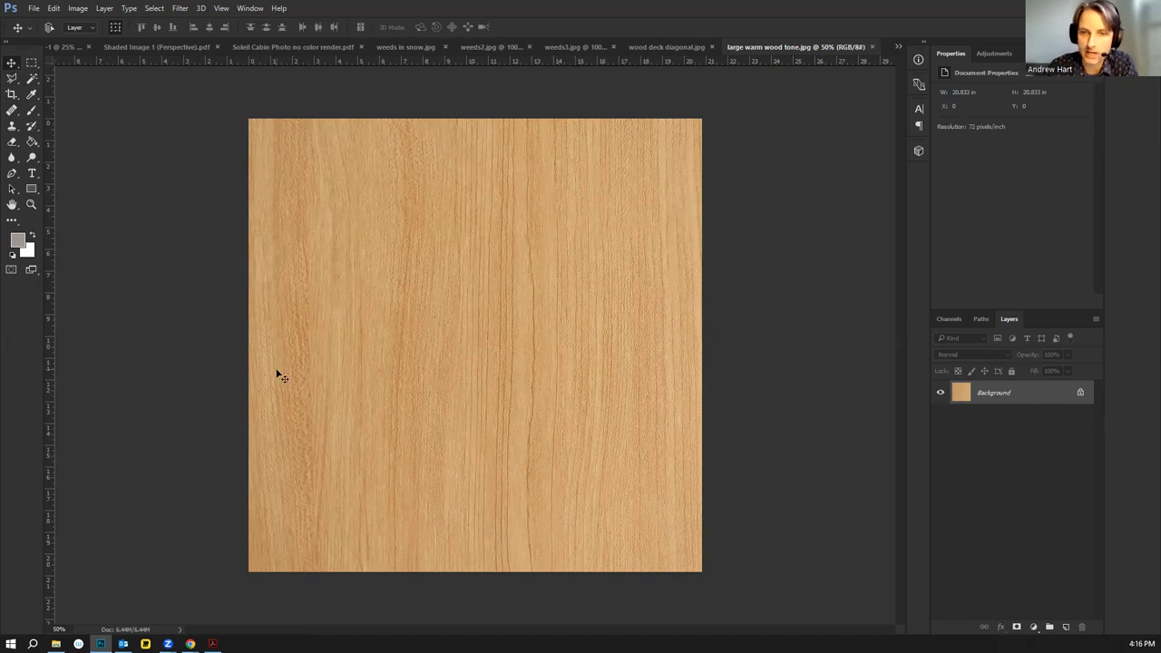
click(31, 63)
drag(233, 113, 769, 581)
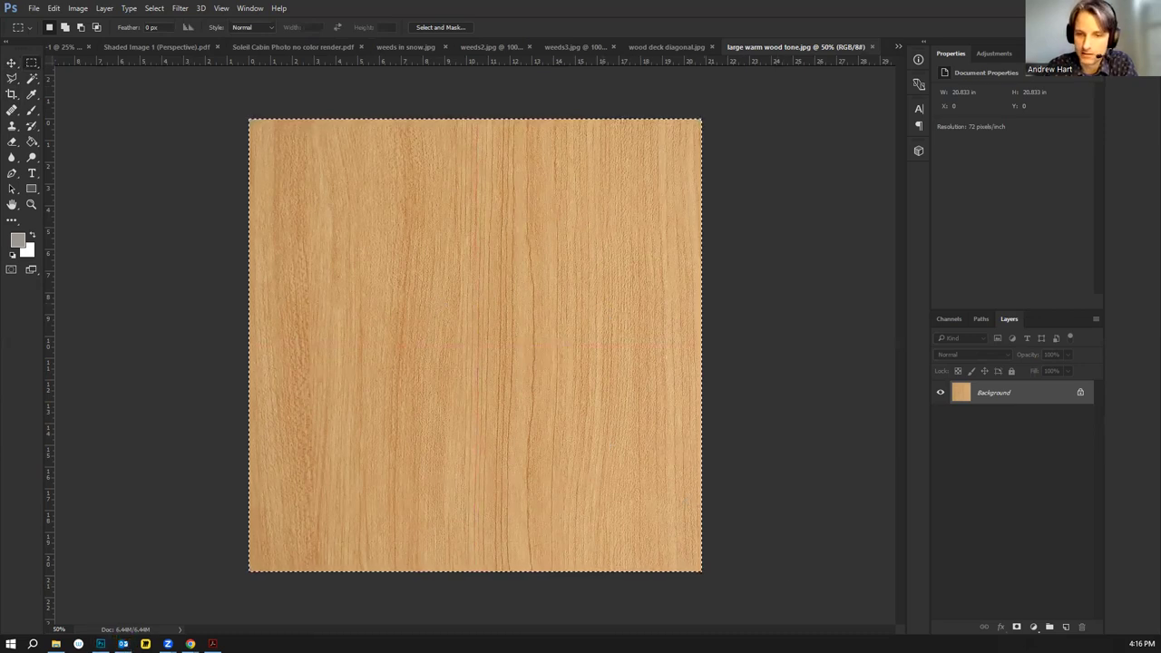
key(ctrl+d)
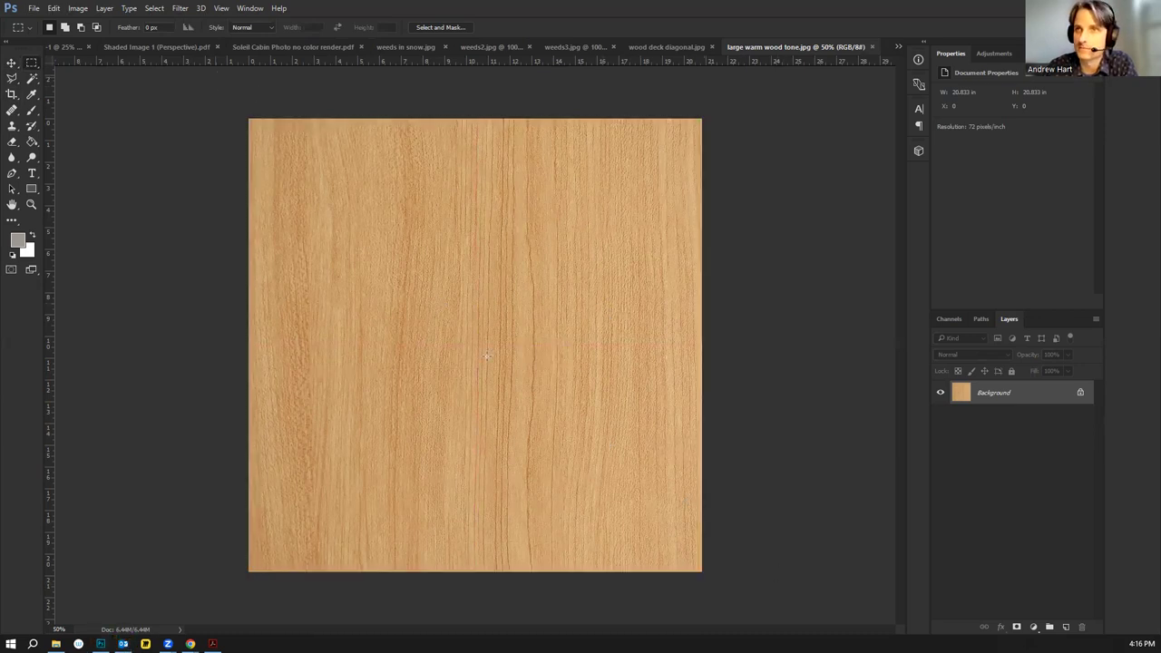
Paste the texture into Shaded Image 1 and name the layer 'wood text 2 no joints'
click(268, 48)
click(204, 45)
key(ctrl+v)
double_click(988, 391)
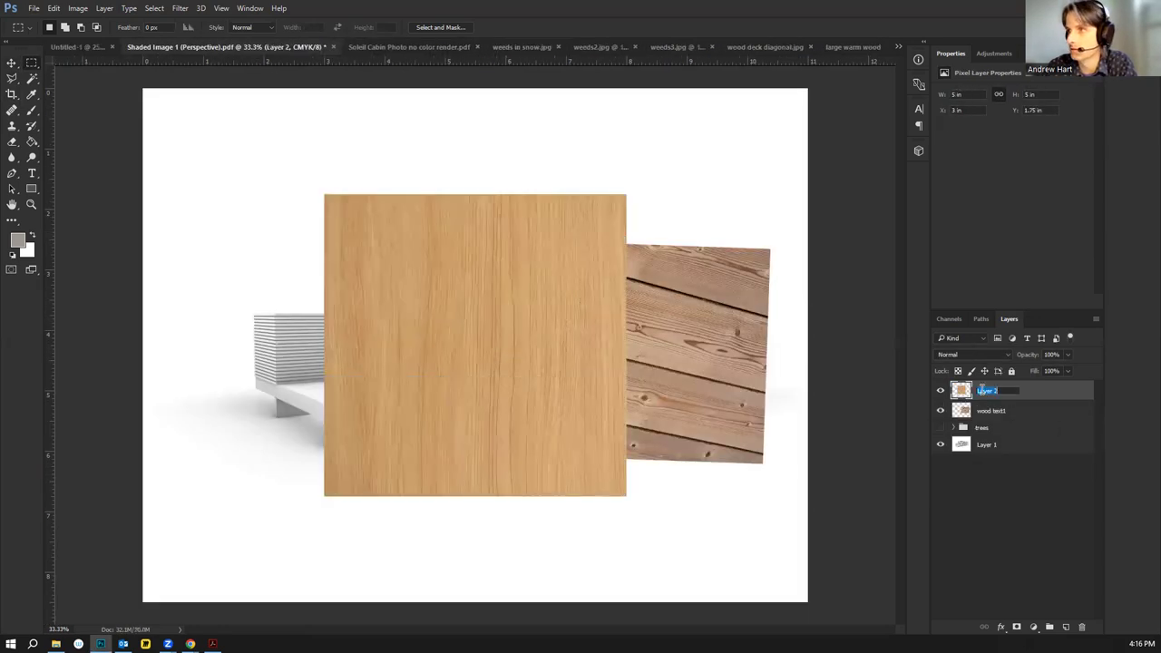
text(wood text)
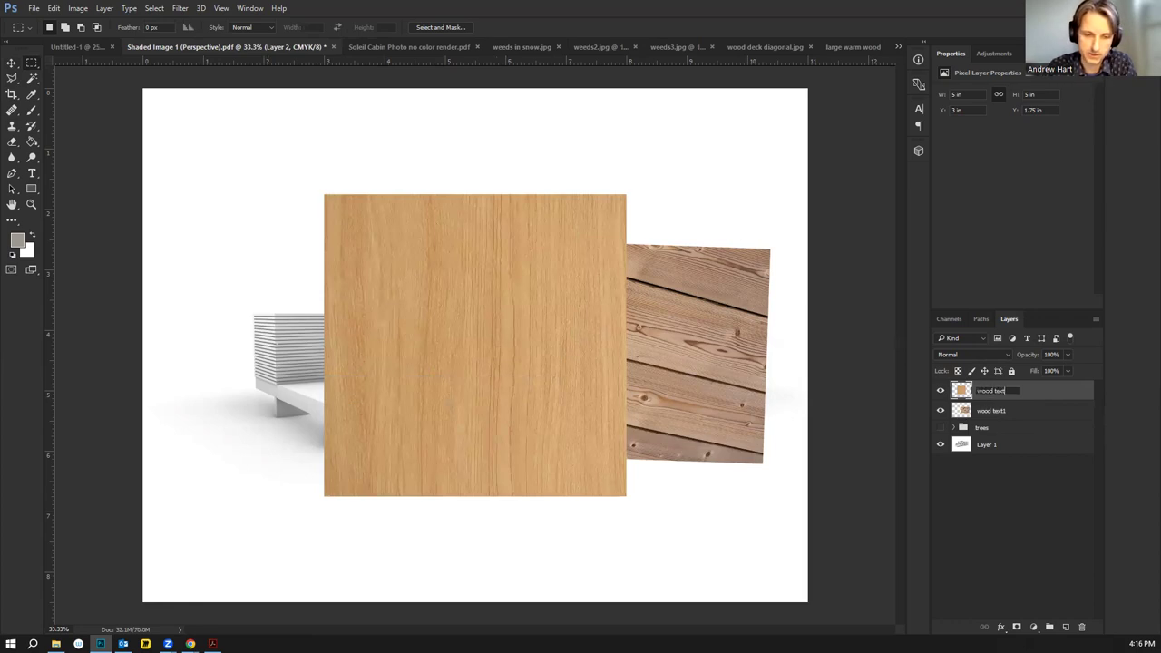
text( 2 no joints)
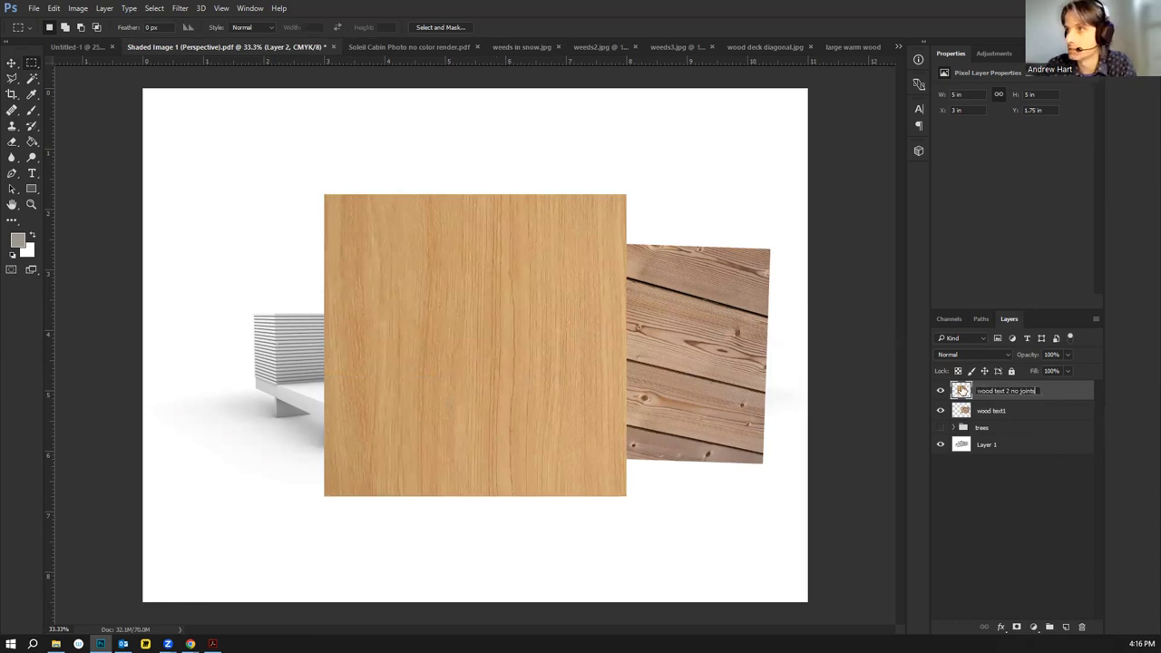
key(Return)
key(ctrl)
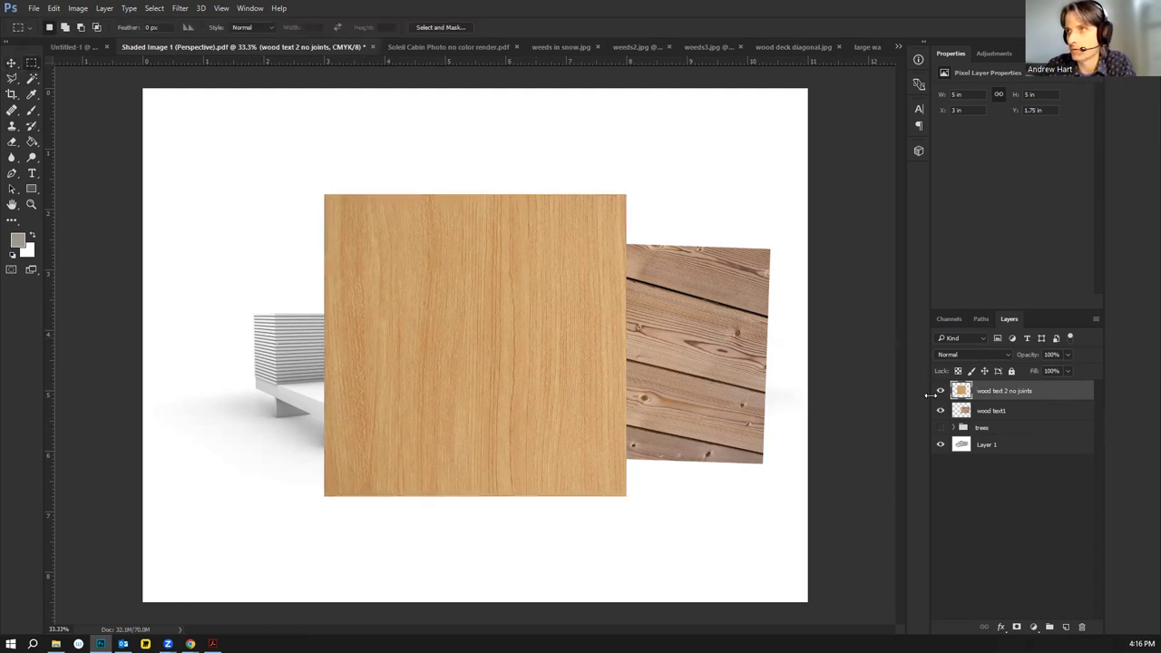
Open the concrete crack image and select the entire photo
click(33, 8)
click(91, 37)
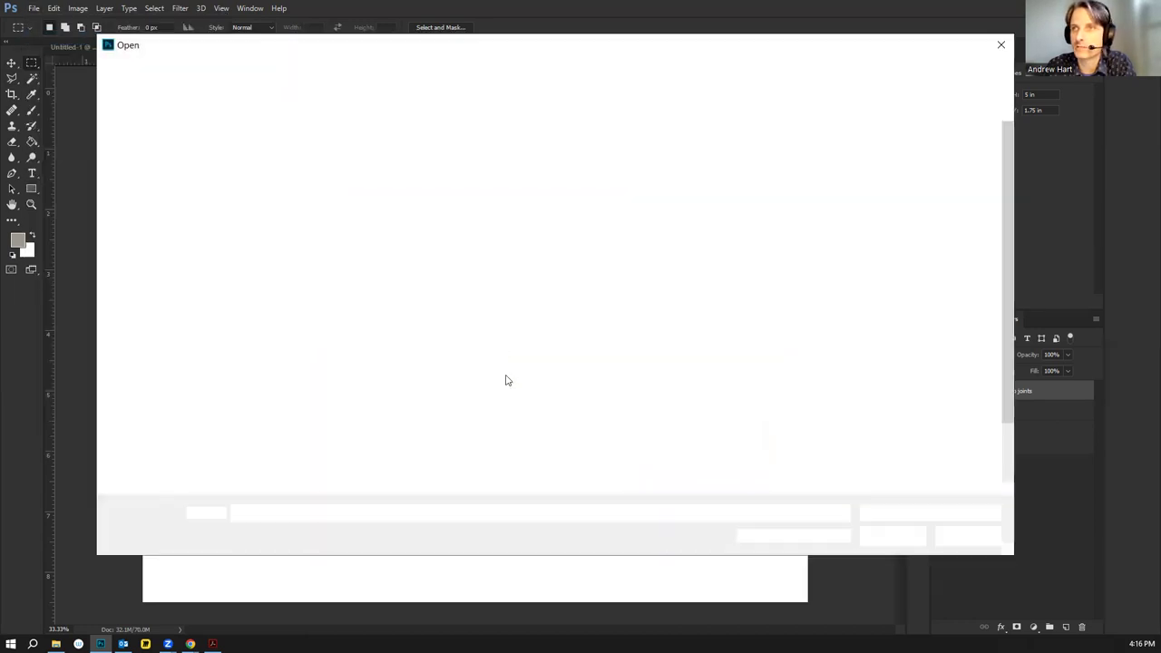
click(781, 163)
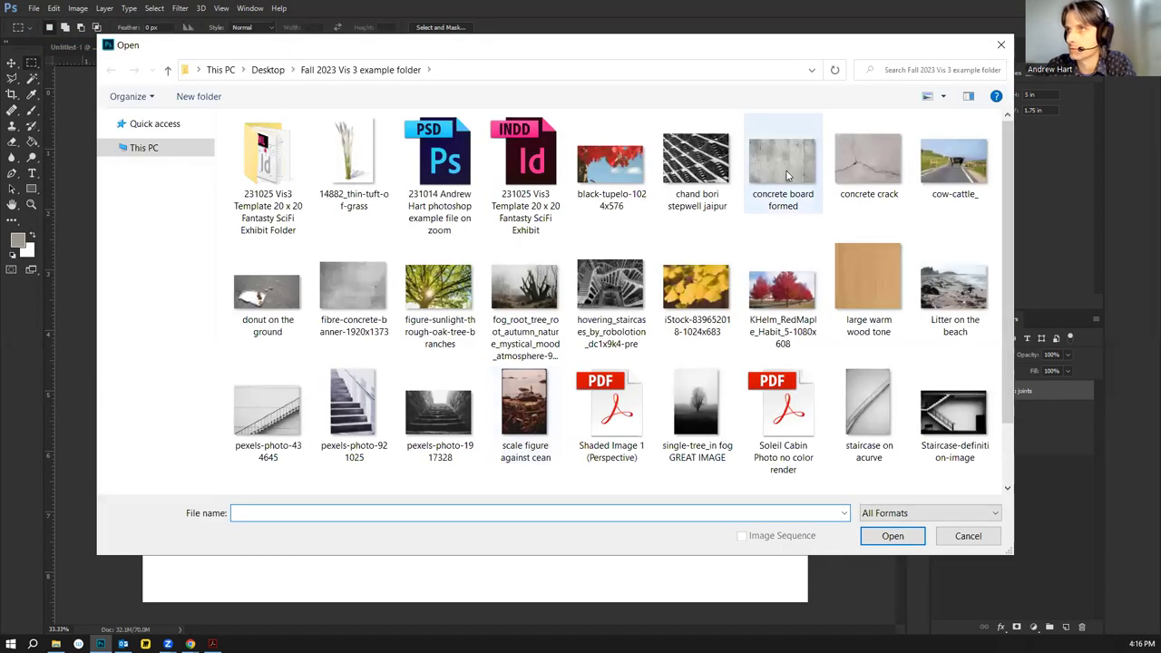
click(848, 168)
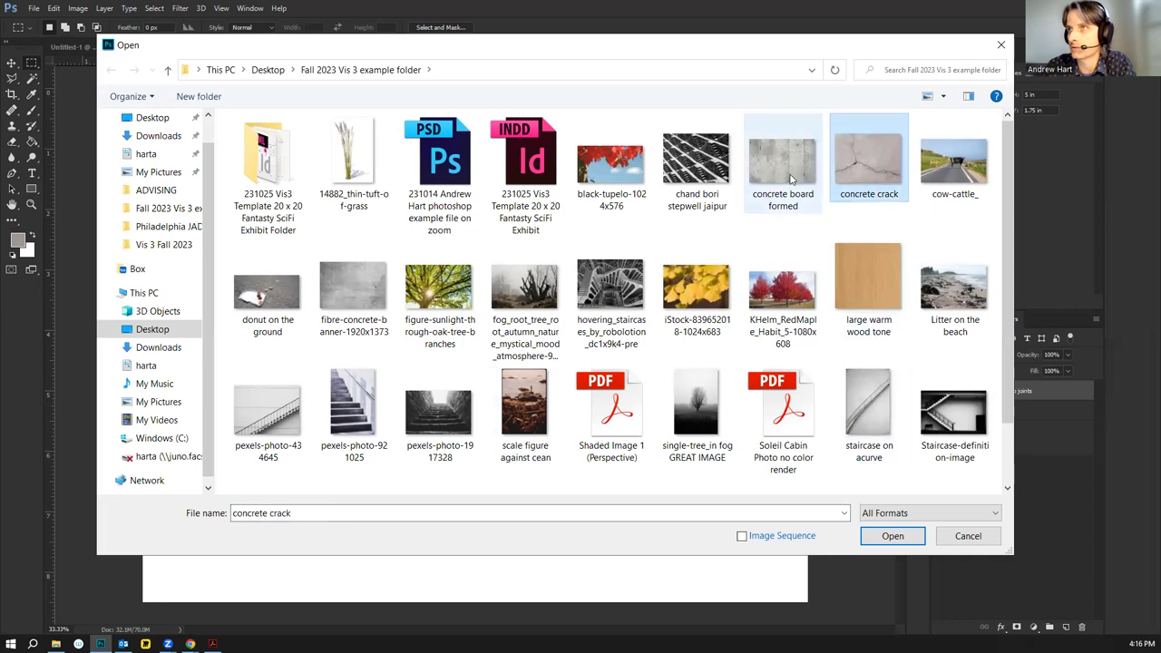
click(918, 540)
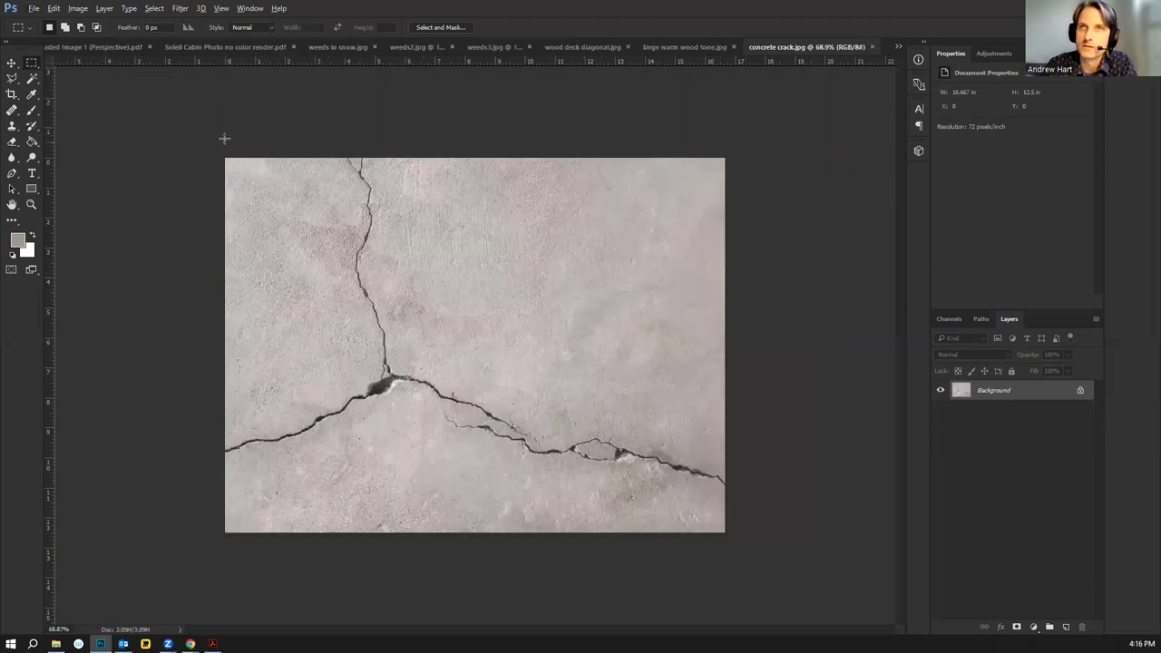
drag(223, 137, 934, 550)
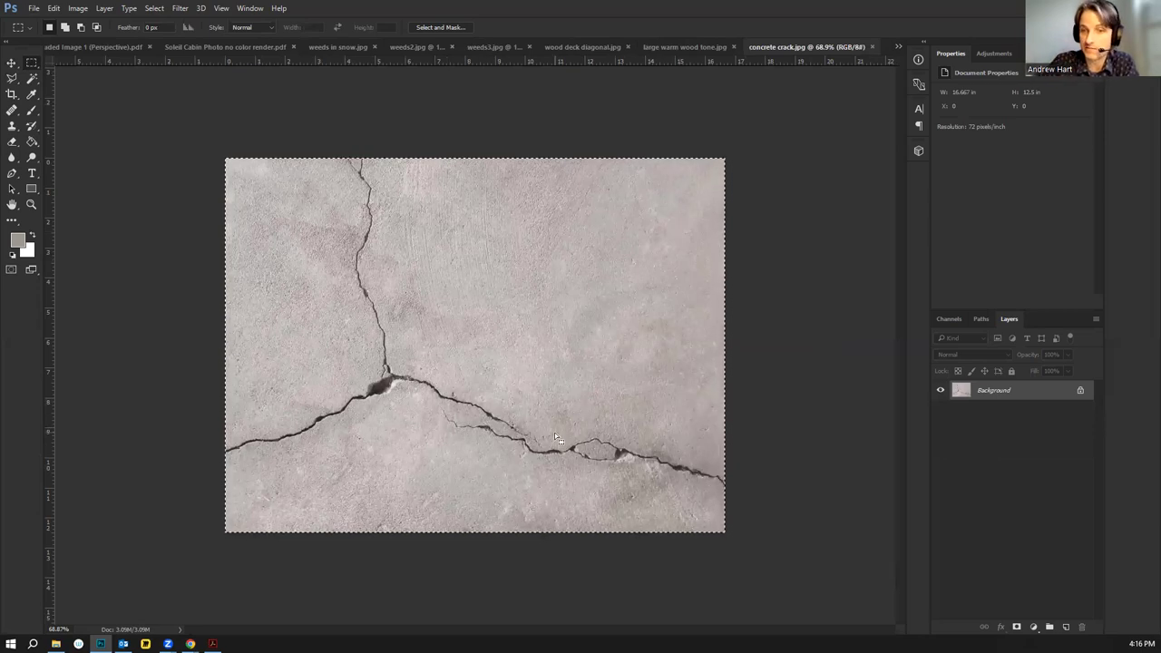
Paste it into Shaded Image 1 and rename the layer 'concrete crack'
click(234, 45)
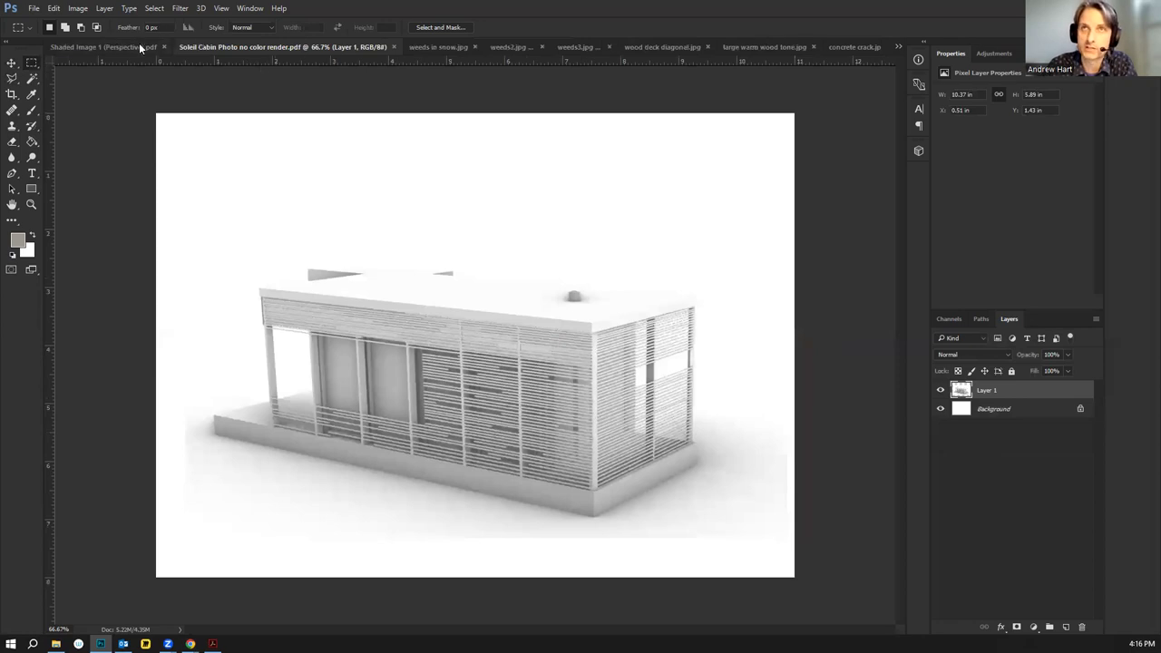
click(139, 45)
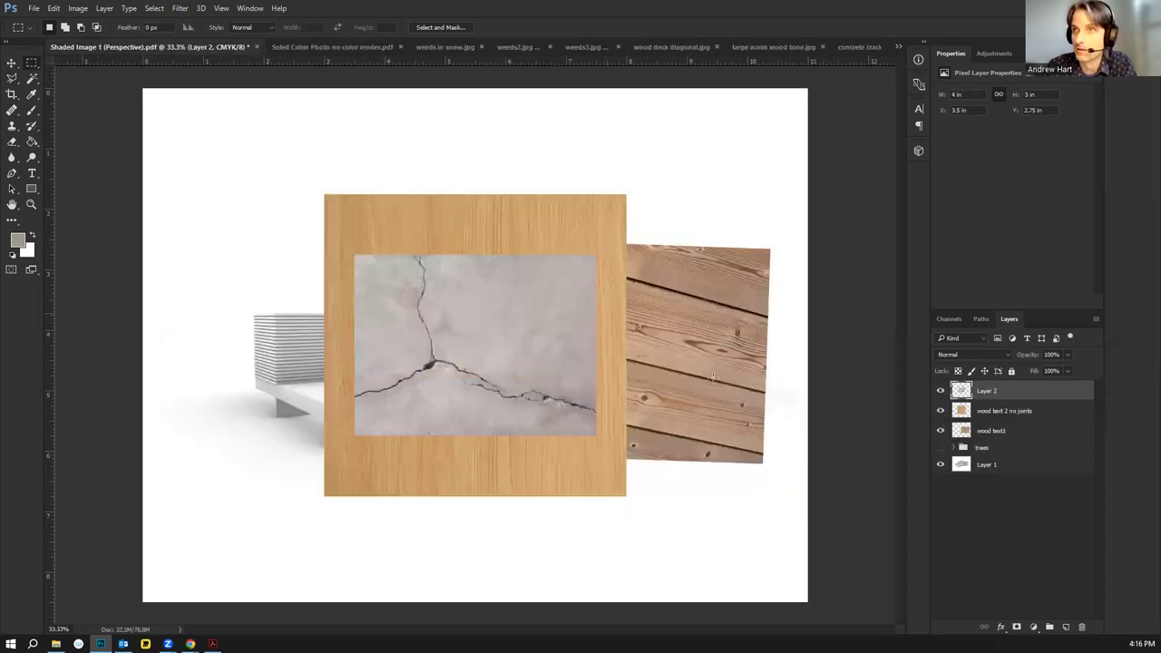
double_click(985, 391)
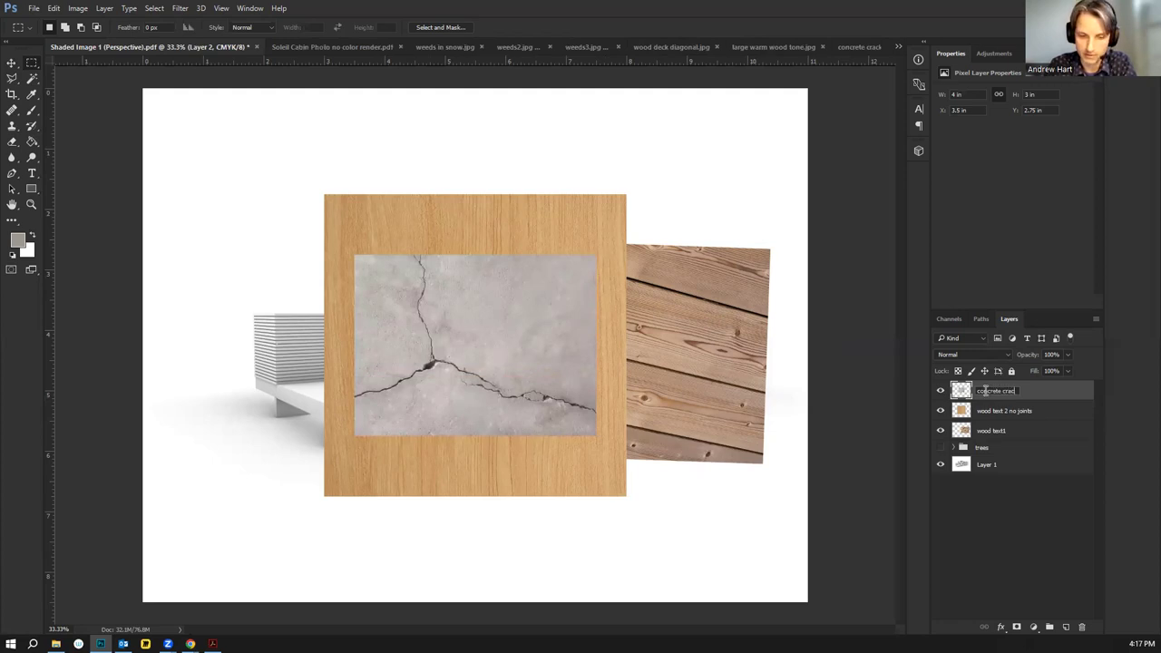
text(concrete crack)
key(Return)
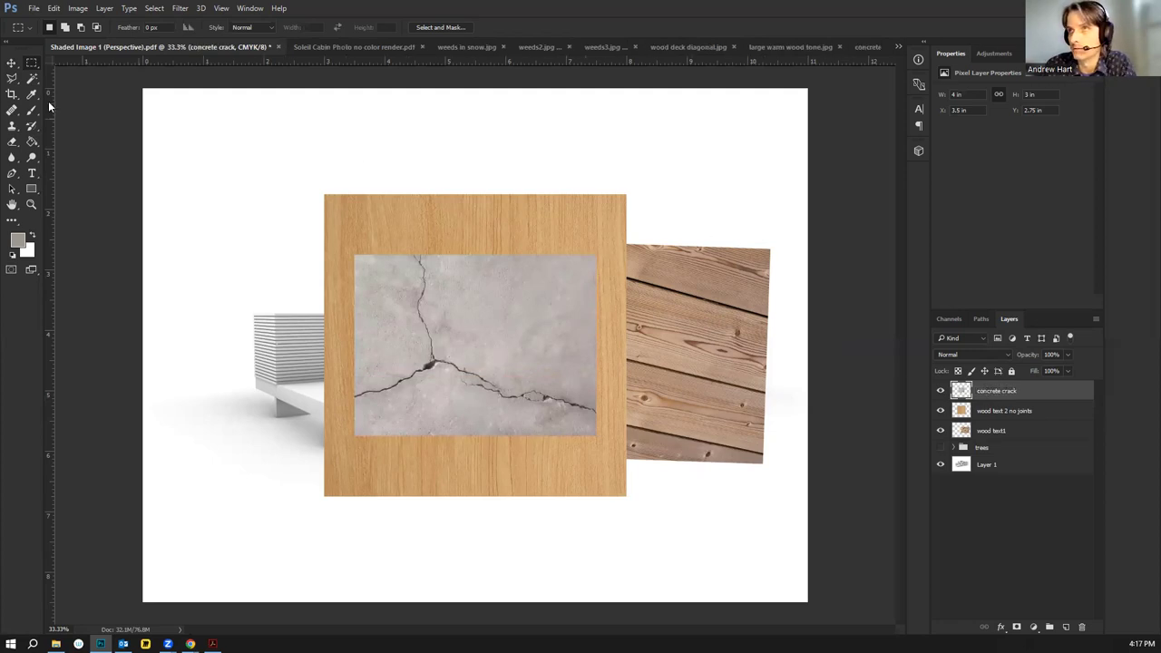
Hide both wood layers, move the concrete layer over the cabin's left end at about half opacity
click(12, 64)
drag(526, 303, 426, 320)
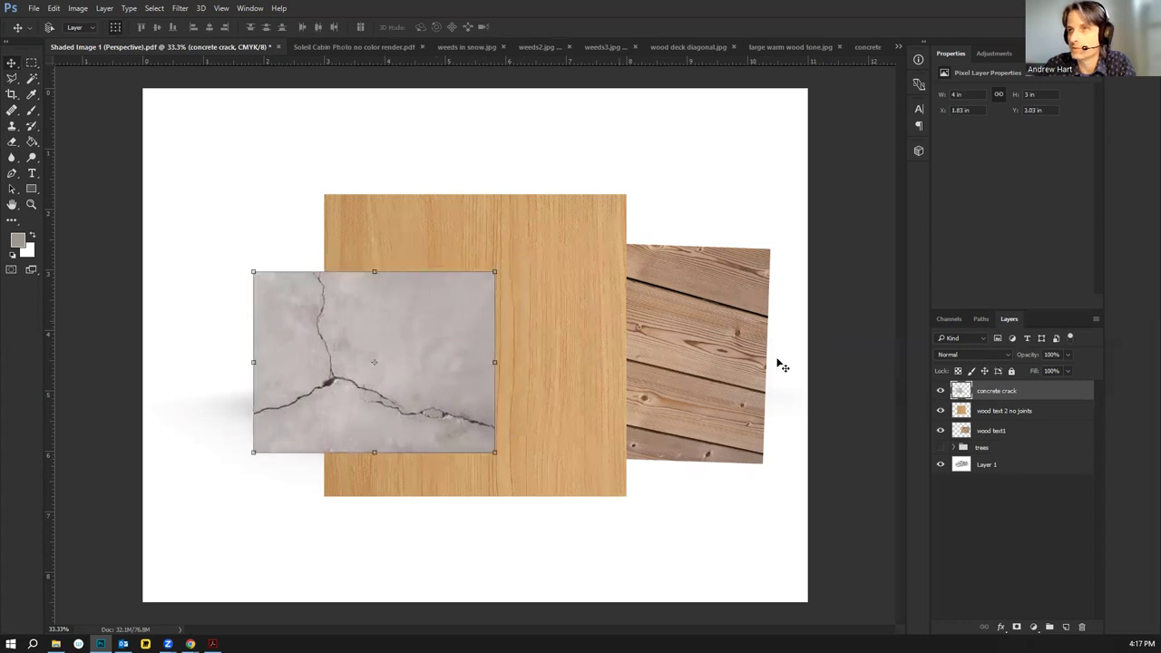
click(940, 410)
click(941, 430)
mouse_move(399, 391)
mouse_down()
mouse_move(661, 300)
mouse_move(552, 314)
mouse_move(401, 383)
mouse_up()
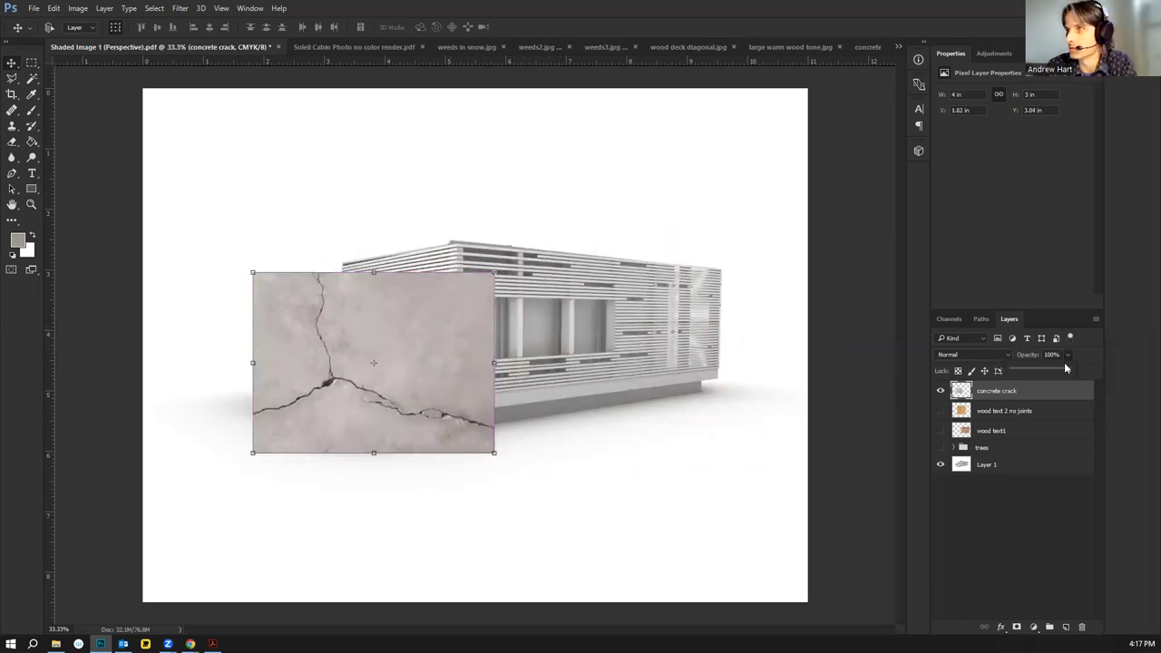
drag(1039, 372, 1045, 373)
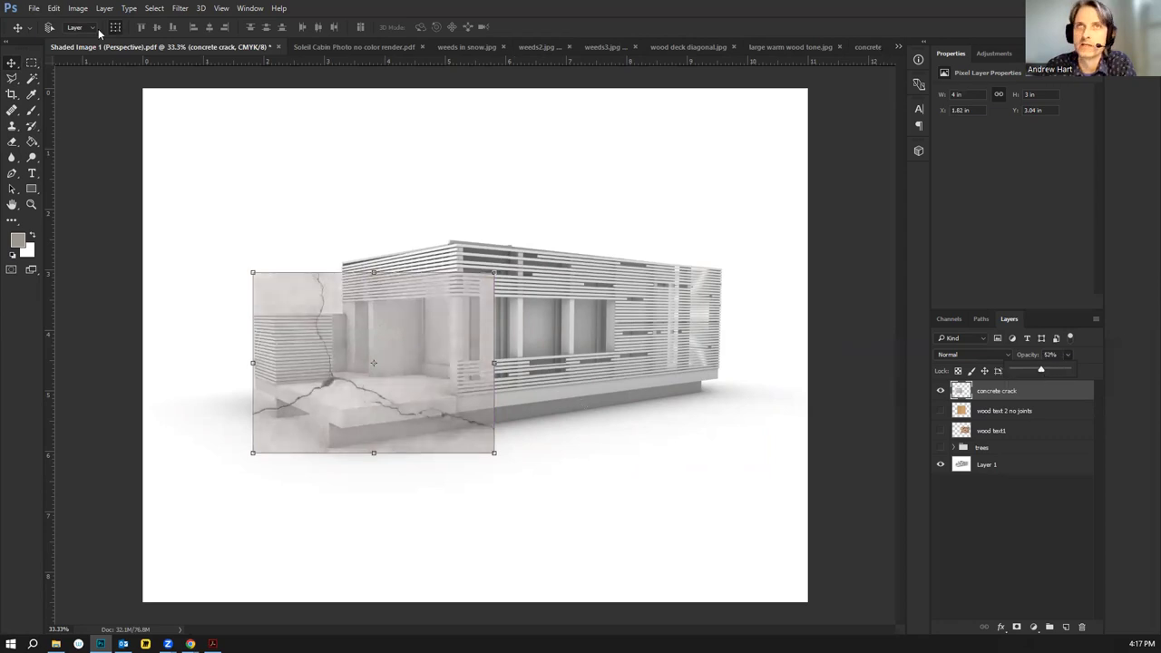
Free Transform the concrete crack texture, shrinking it toward the deck edge
click(57, 9)
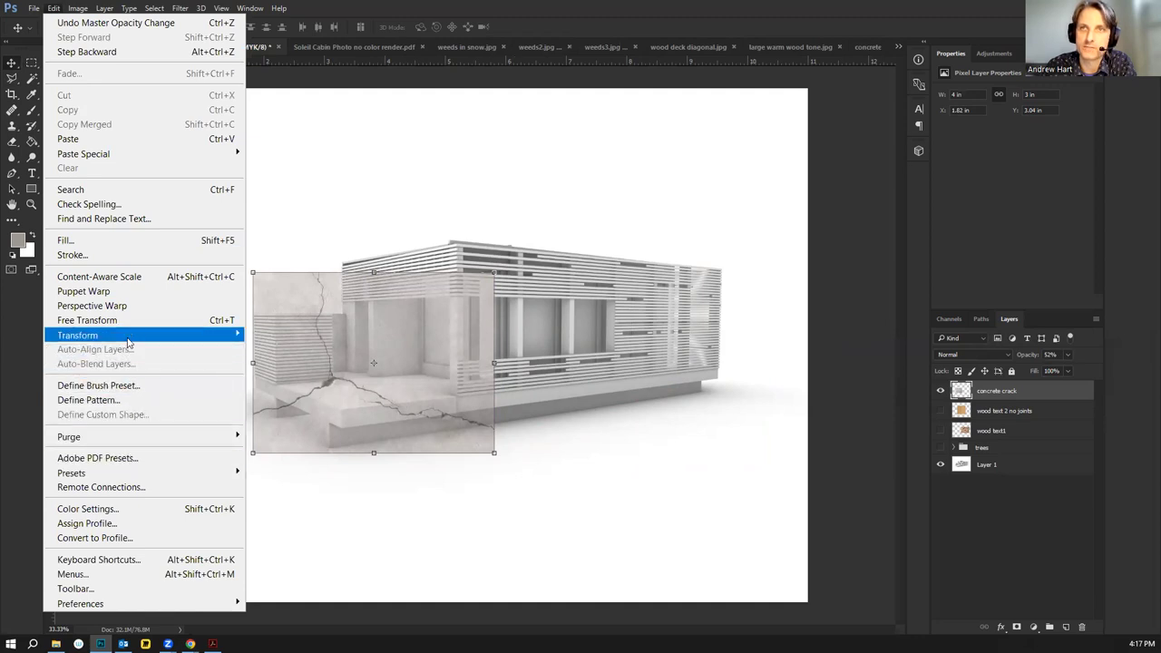
mouse_move(128, 341)
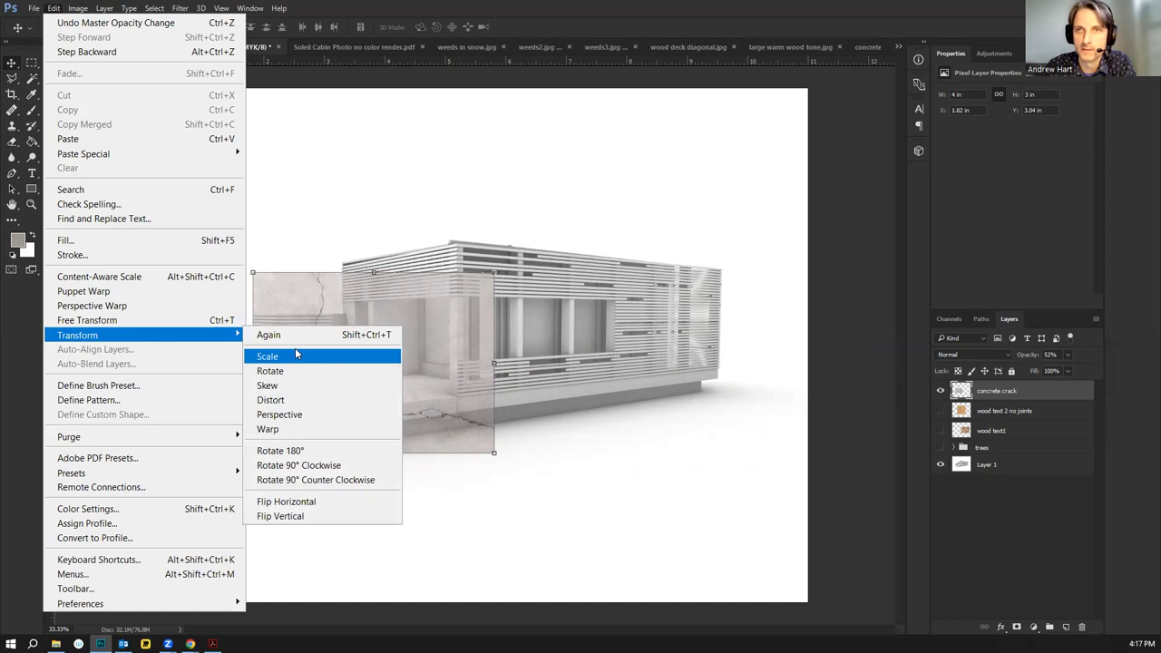
click(134, 321)
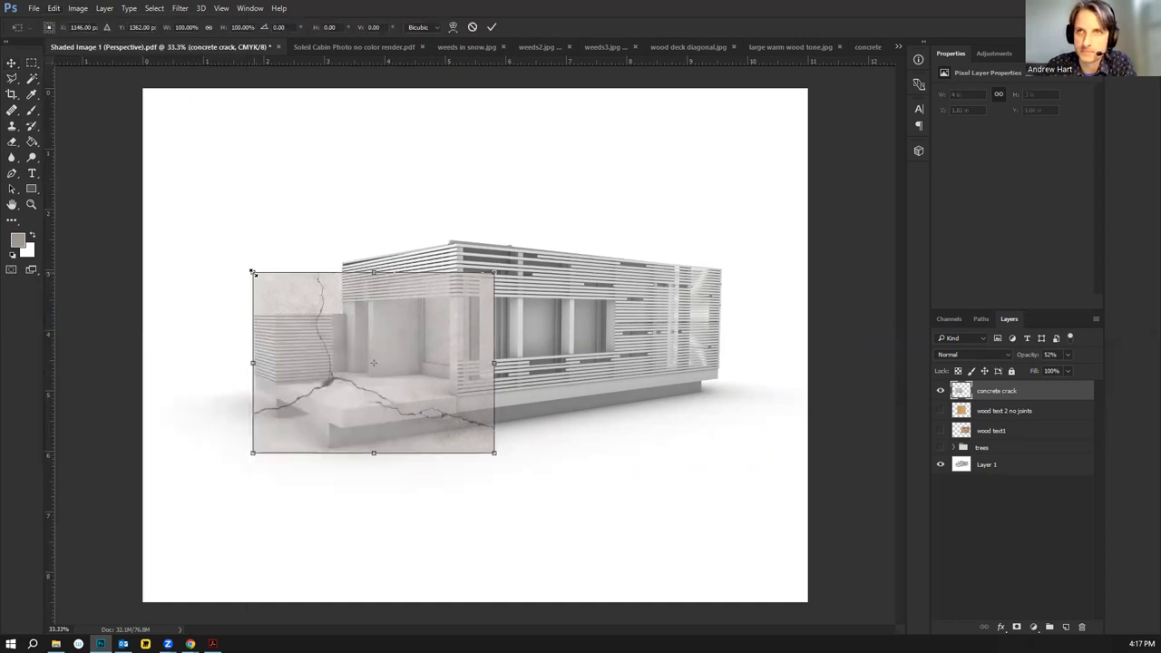
drag(253, 273, 268, 351)
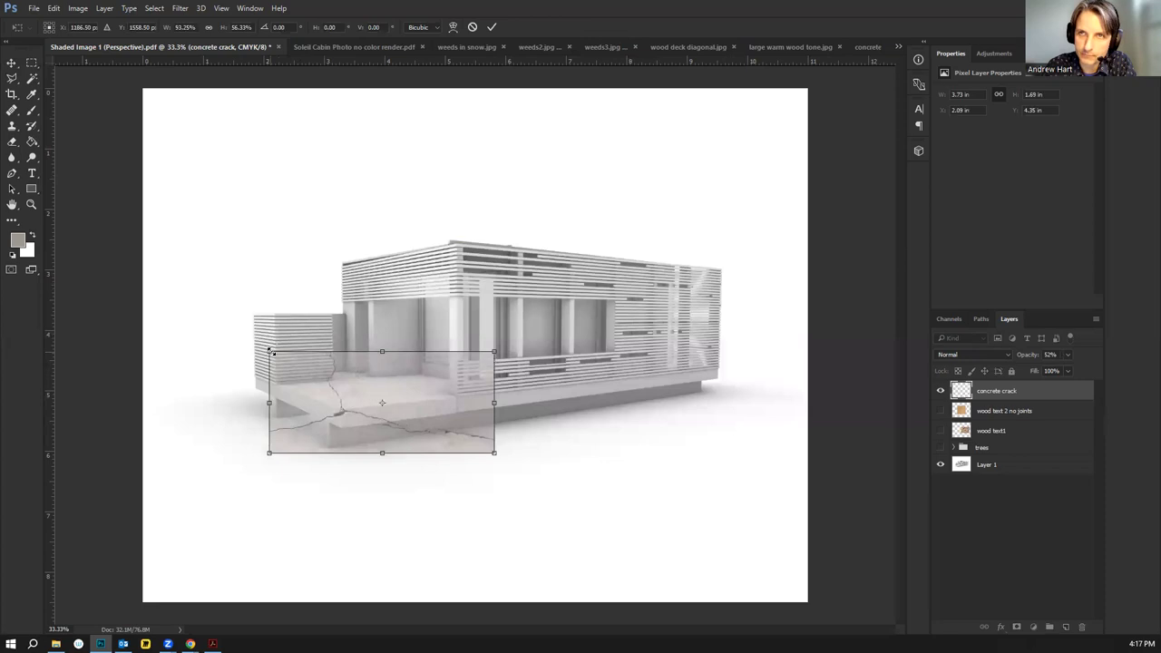
click(54, 8)
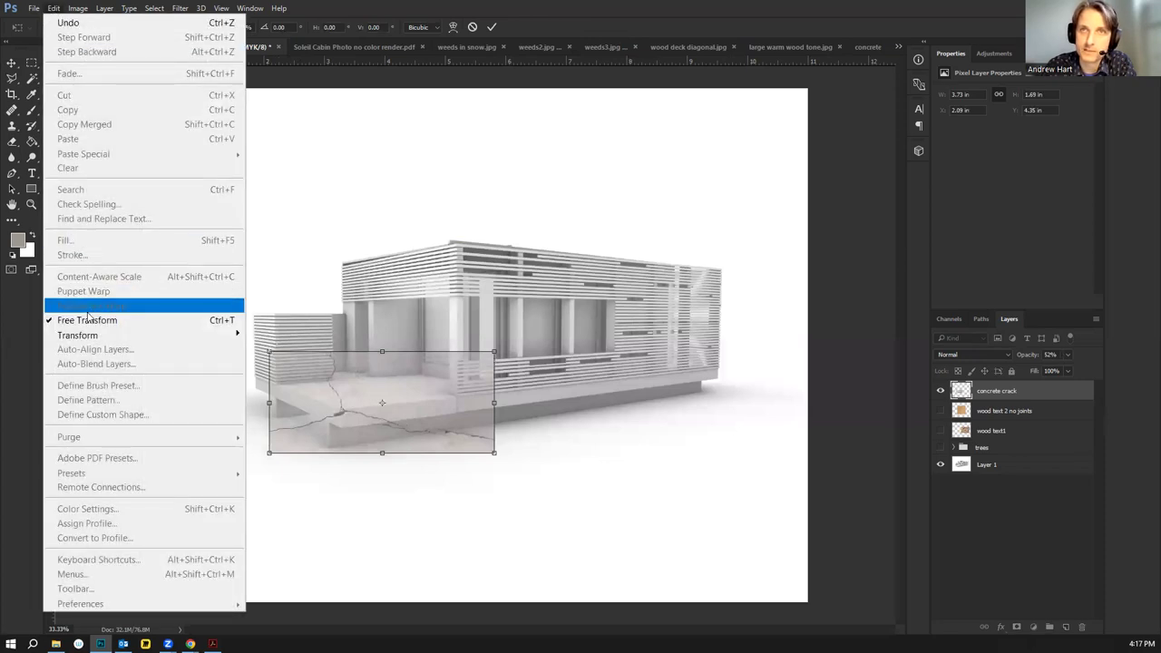
click(297, 312)
drag(284, 365, 284, 394)
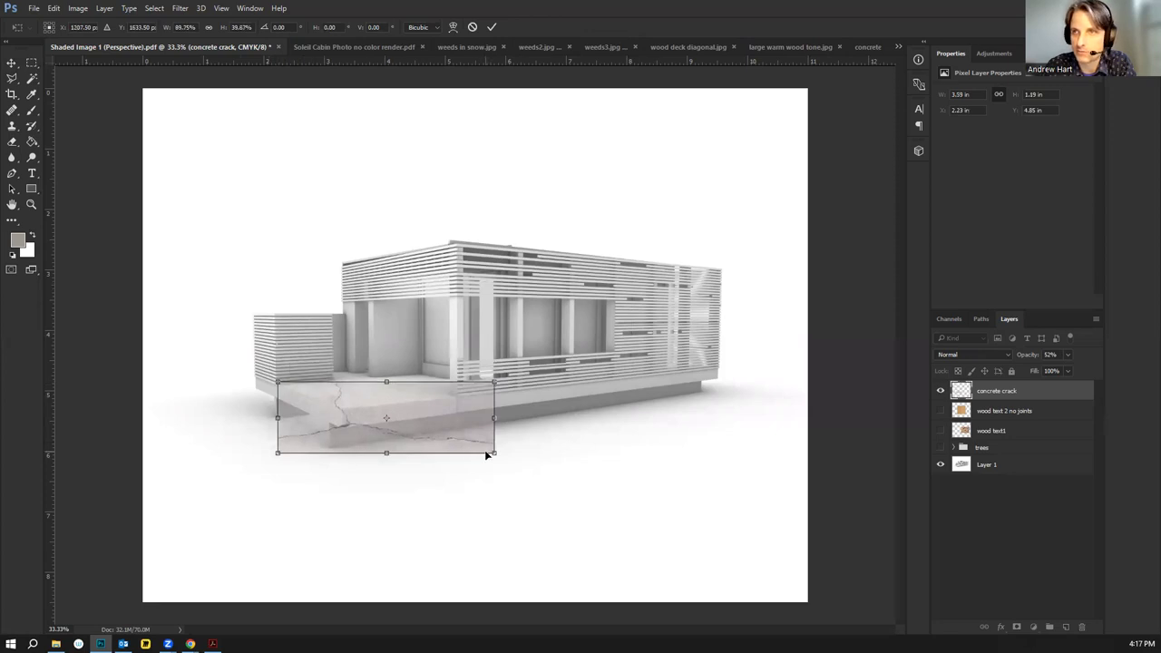
drag(494, 452, 492, 406)
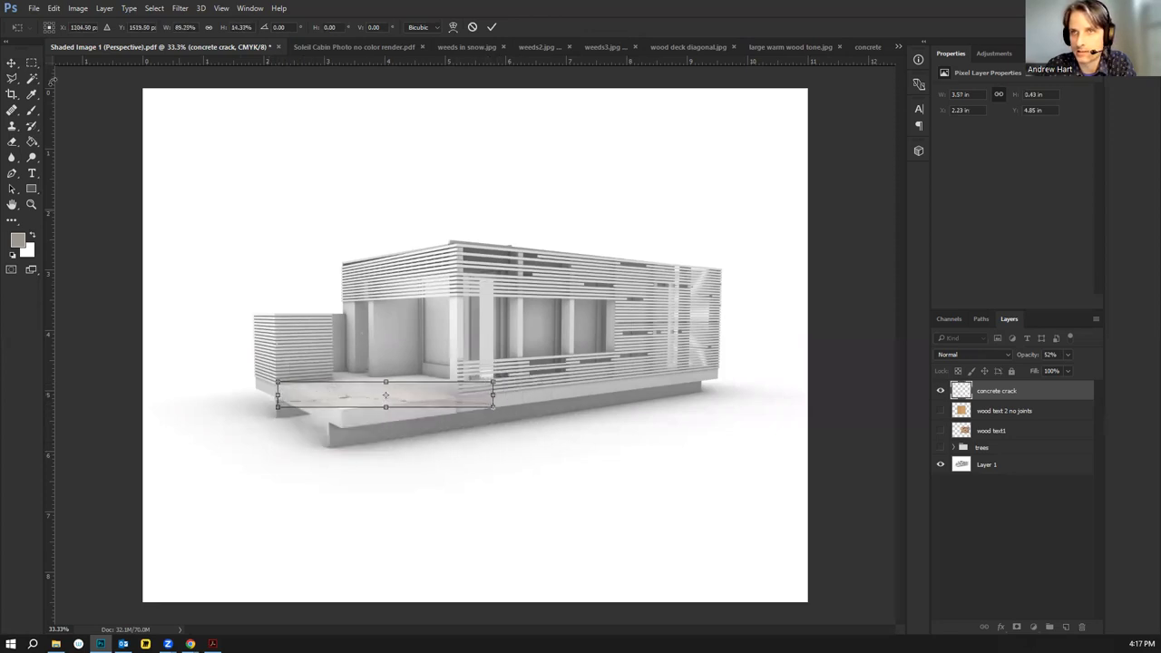
click(54, 8)
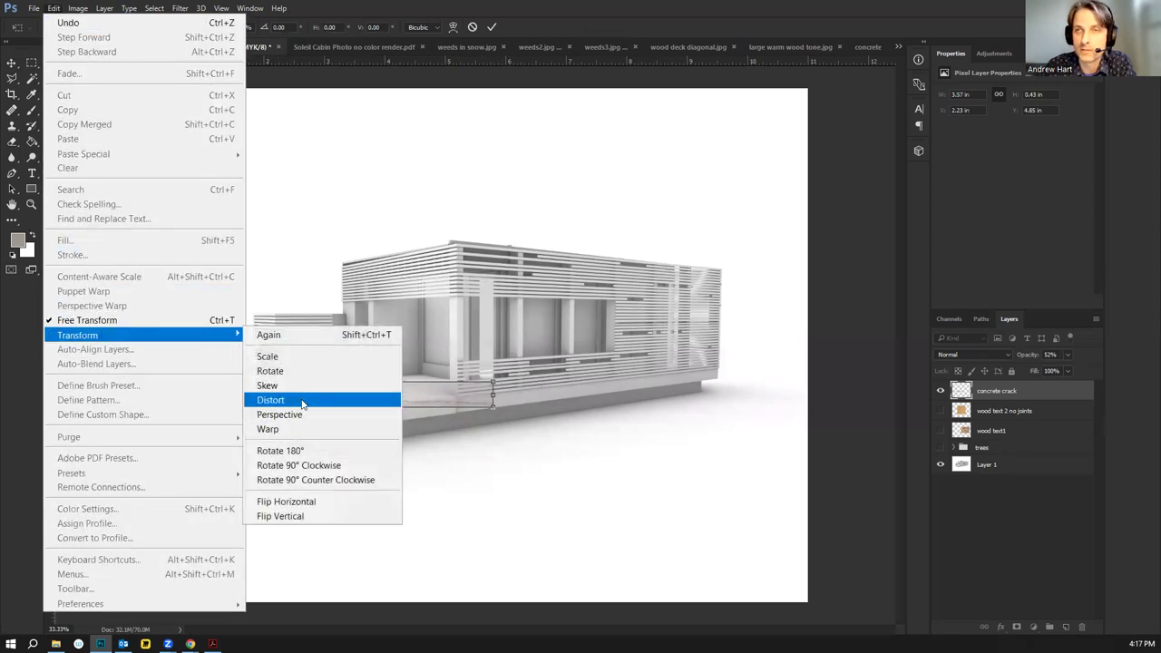
Distort the concrete crack corners onto the deck corners and apply
click(302, 404)
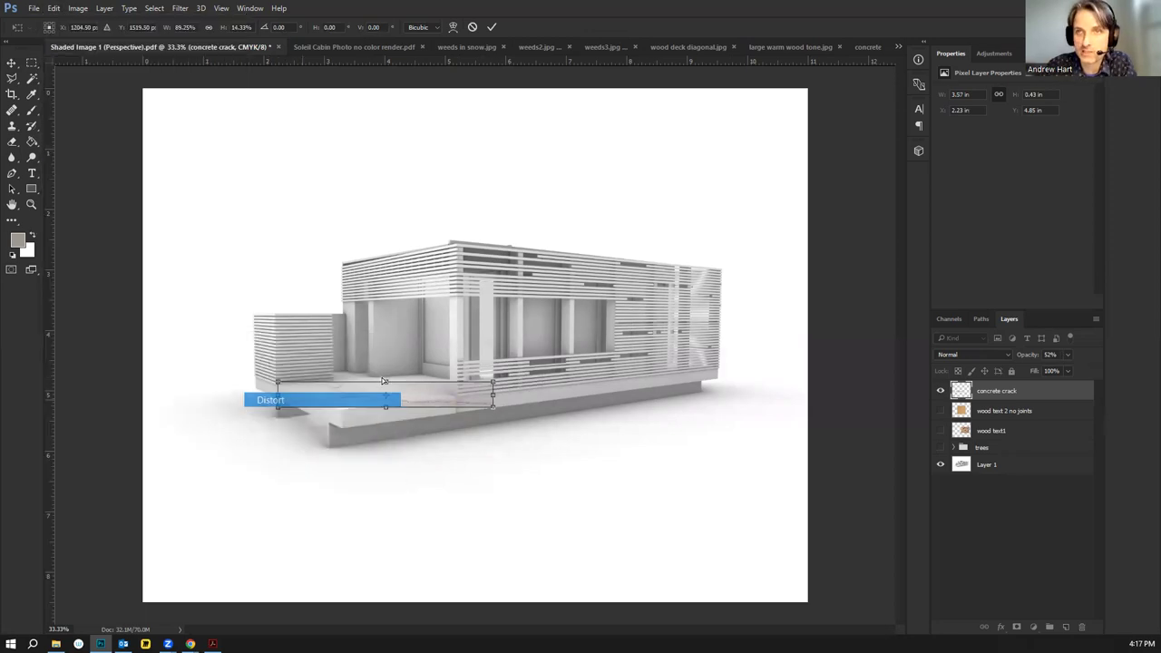
drag(492, 381, 352, 370)
drag(495, 409, 491, 388)
drag(278, 408, 342, 409)
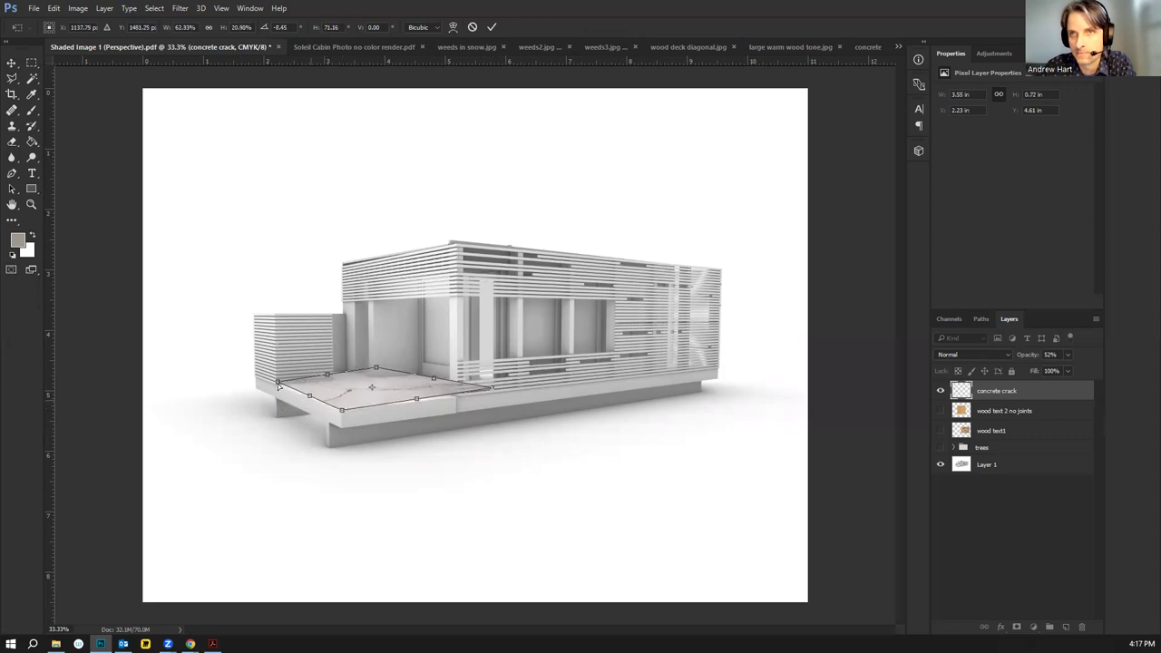
drag(277, 383, 254, 377)
drag(492, 388, 519, 389)
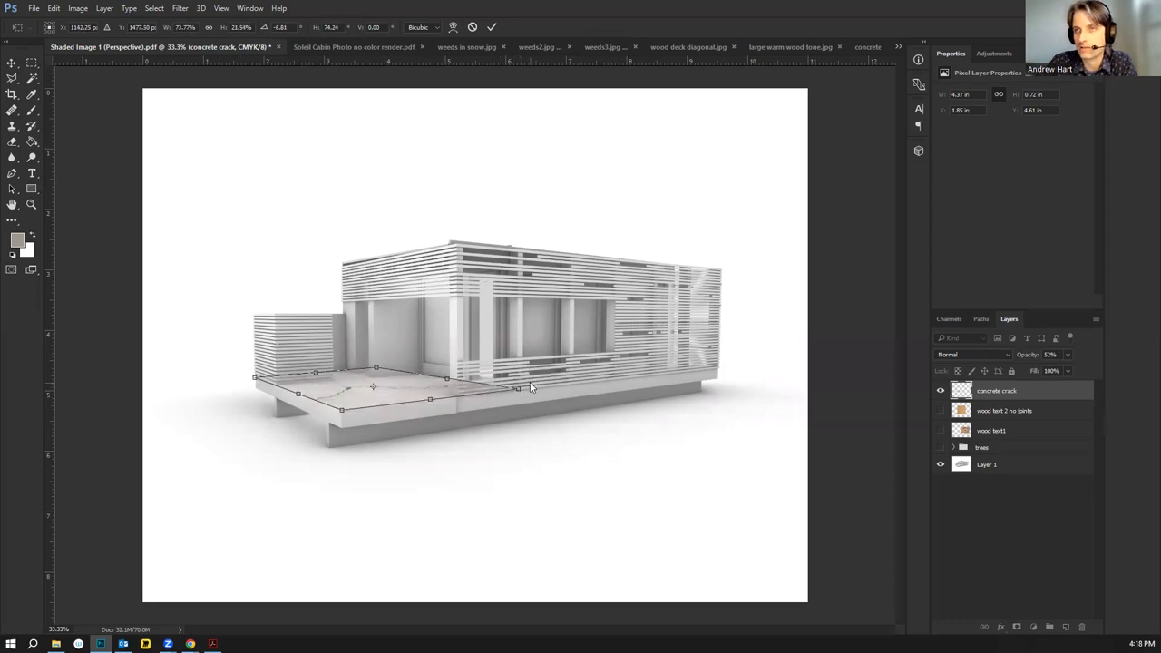
key(Return)
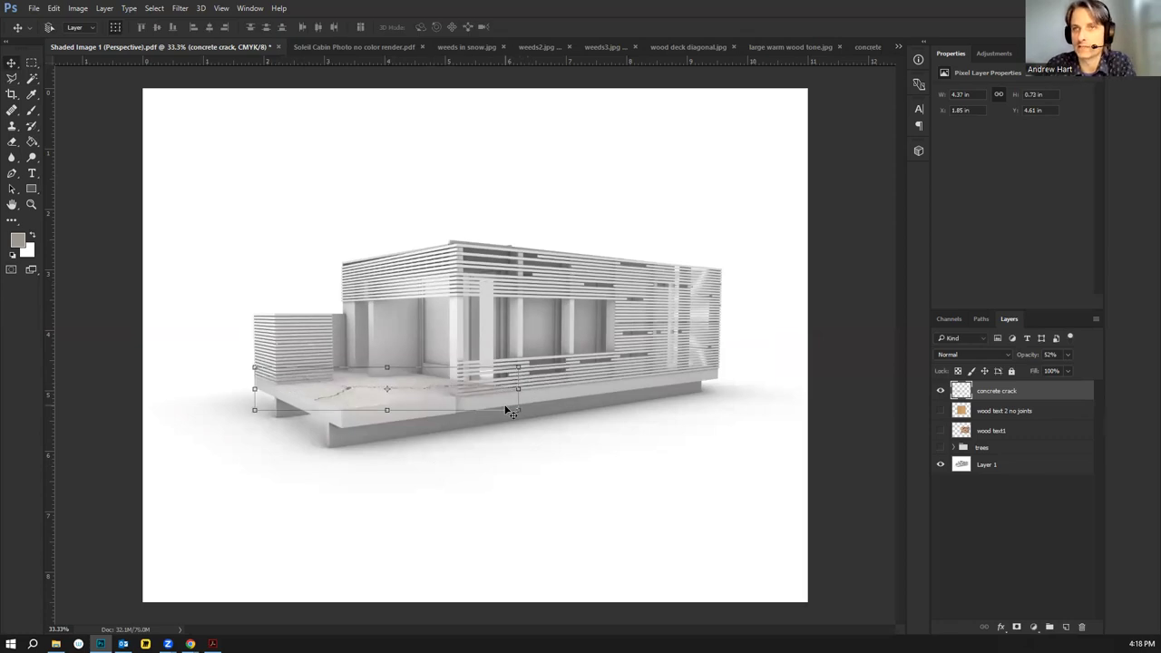
Set the concrete crack layer to about 49% opacity and zoom in to inspect the deck
click(31, 63)
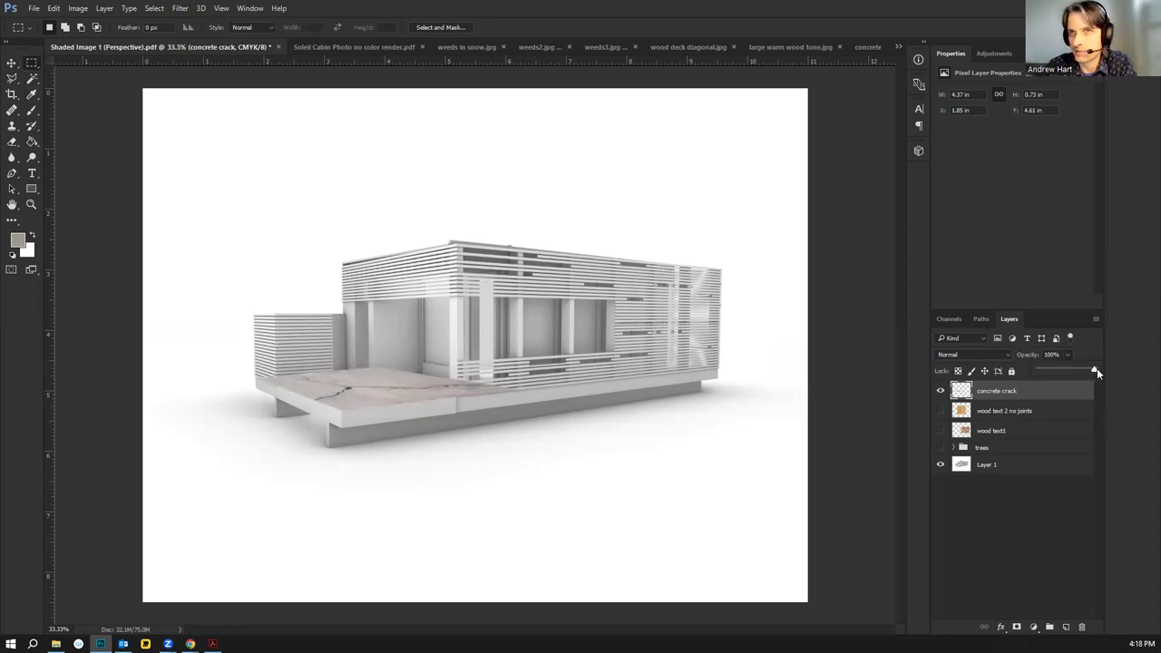
drag(1096, 368, 1093, 372)
drag(356, 342, 398, 414)
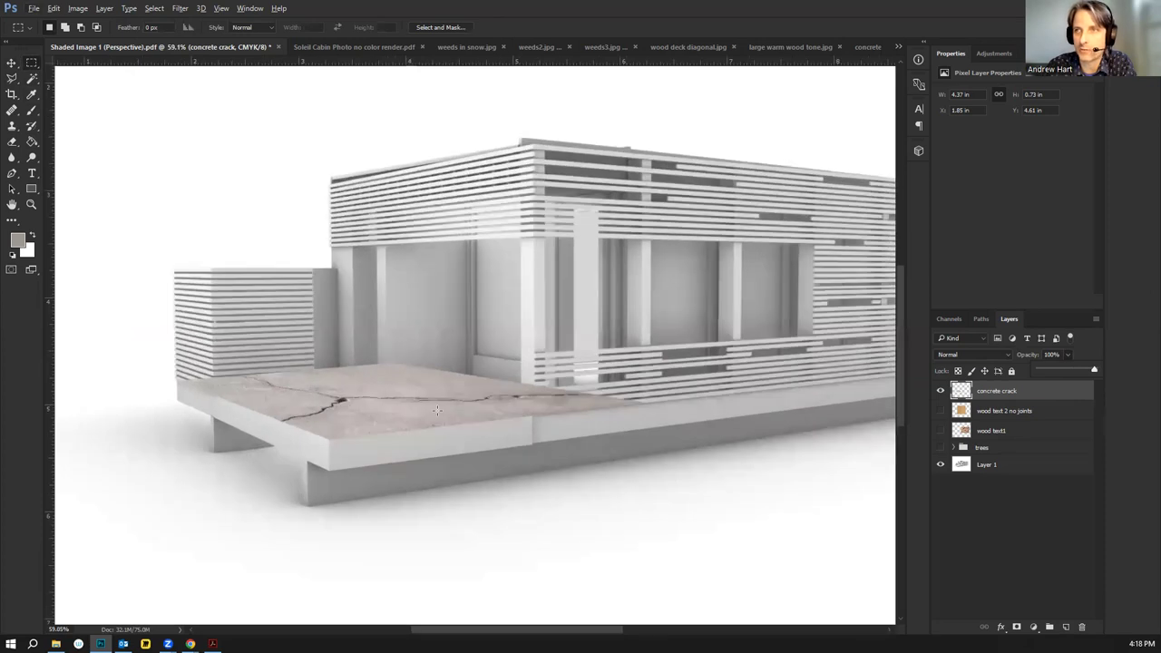
drag(397, 406, 393, 407)
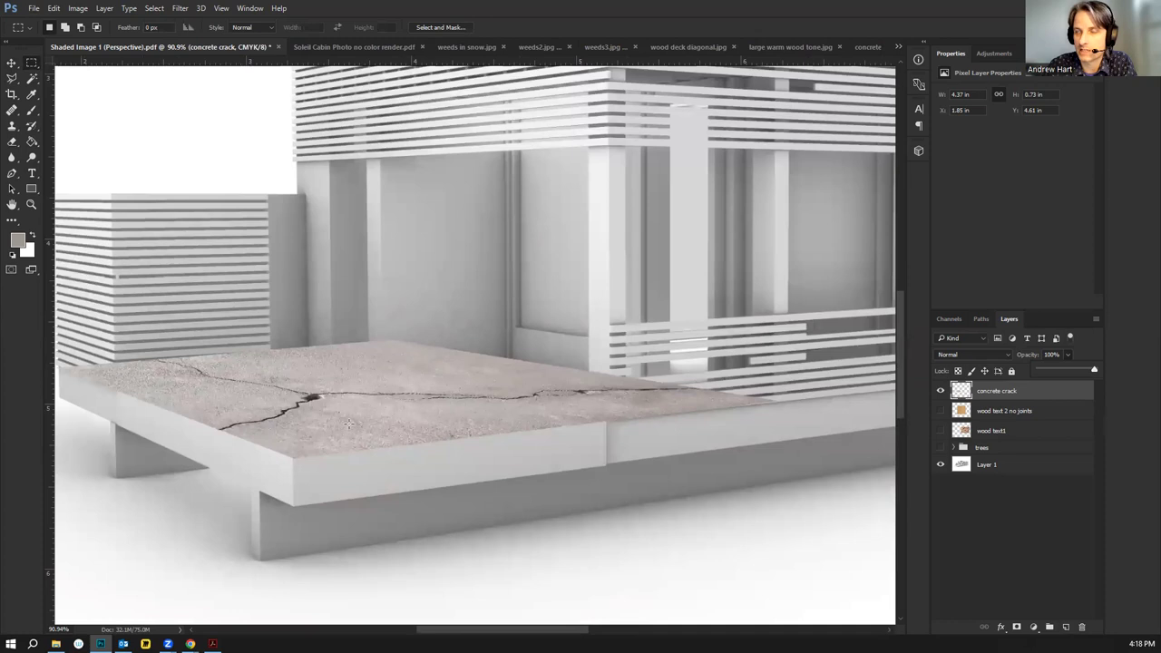
drag(466, 397, 446, 399)
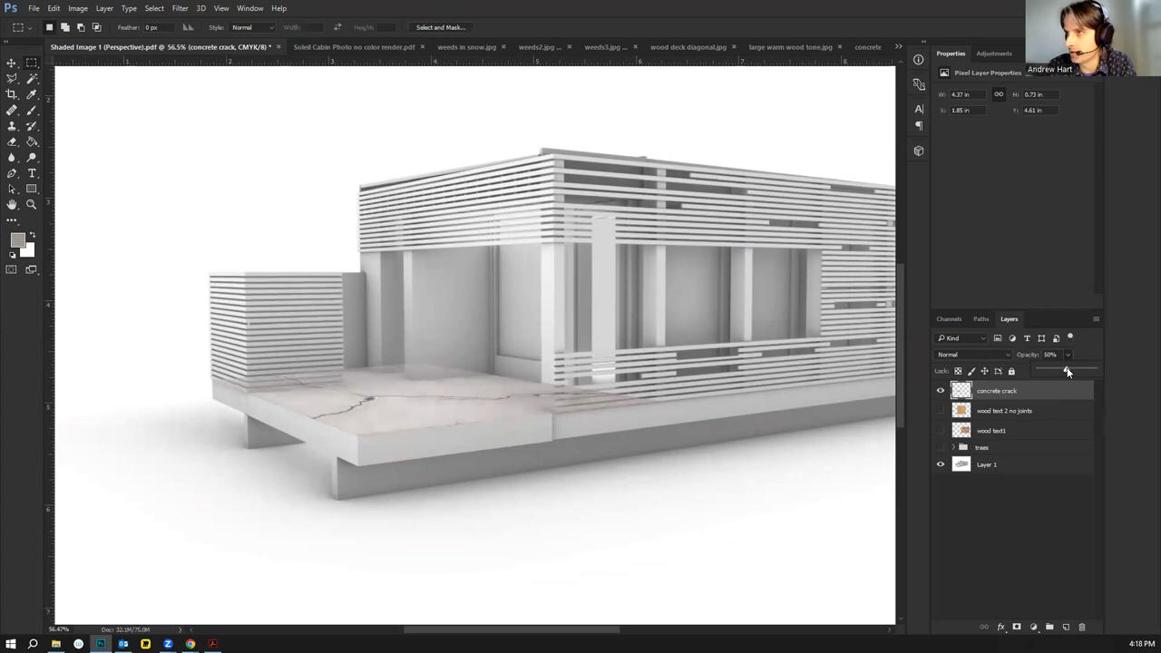
scroll(399, 404, down, 3)
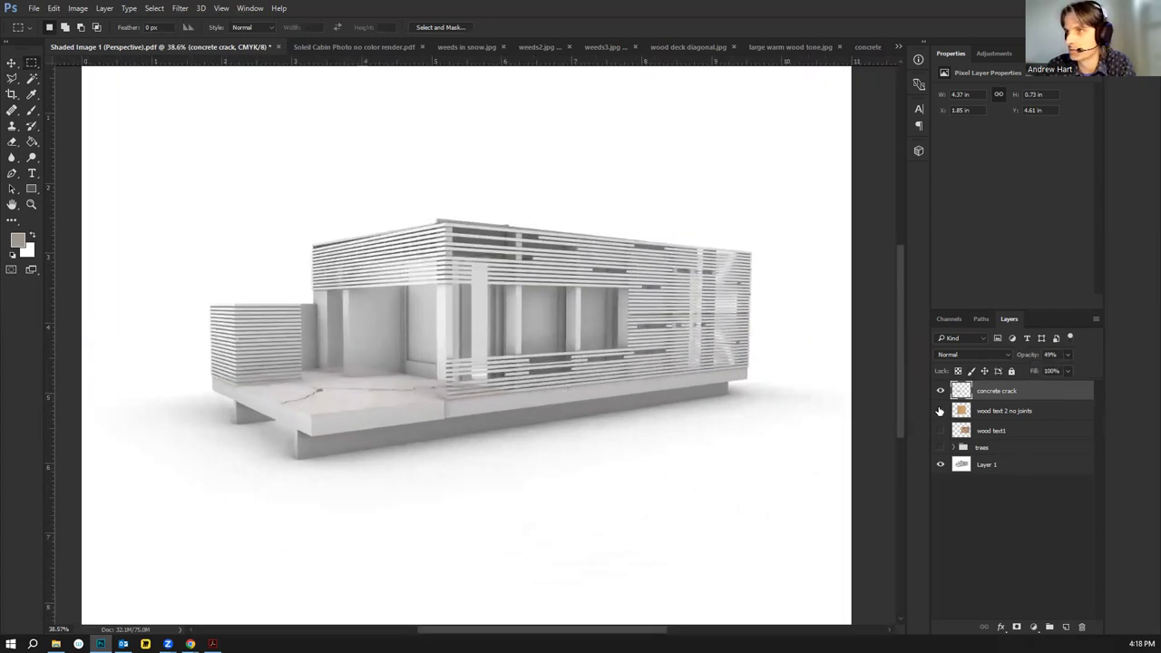
Show the 'wood text 2 no joints' layer and move it over the side wall
click(940, 411)
click(11, 63)
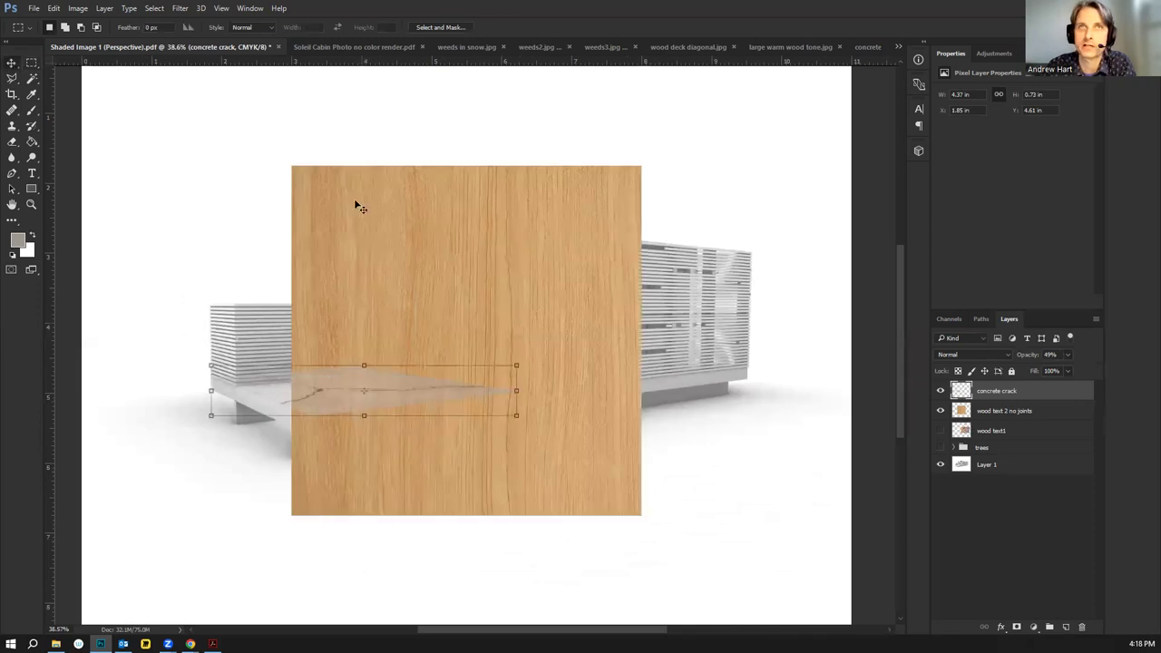
click(463, 225)
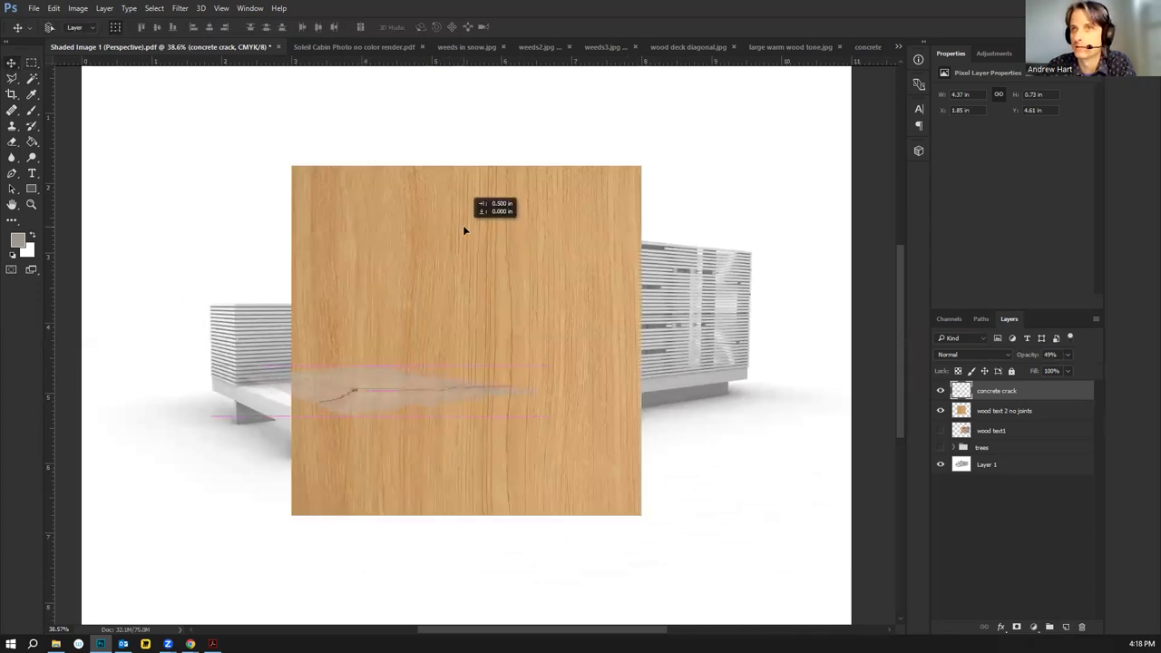
click(1022, 415)
drag(487, 272, 510, 264)
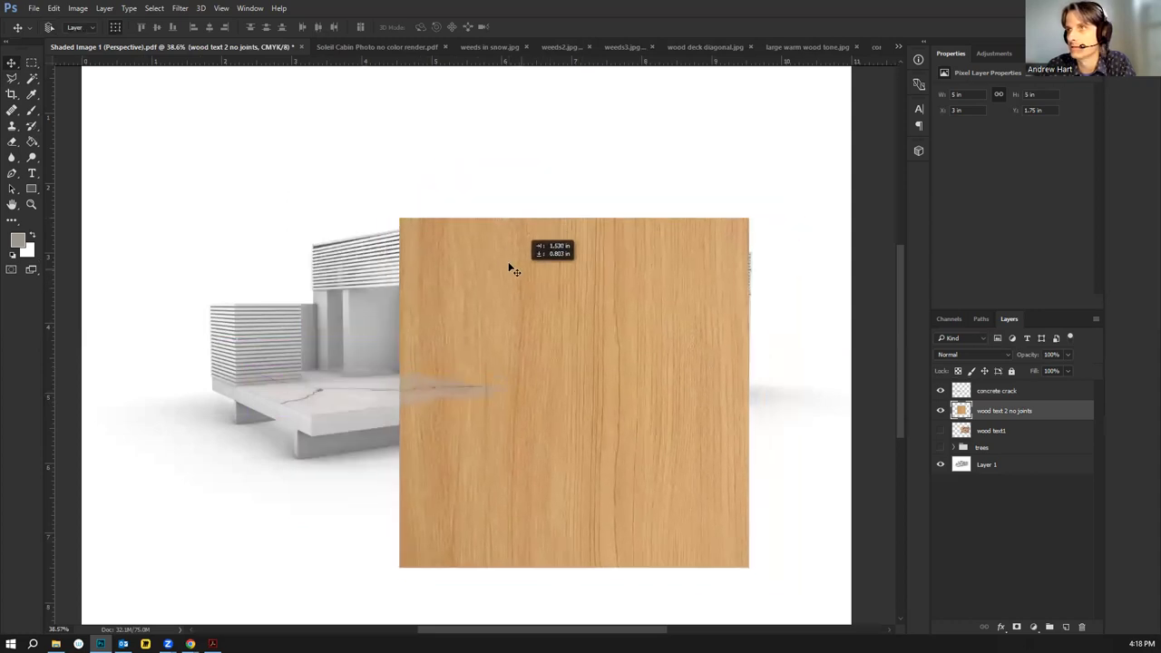
Distort the wood texture's four corners to fit the wall in perspective and apply
click(52, 9)
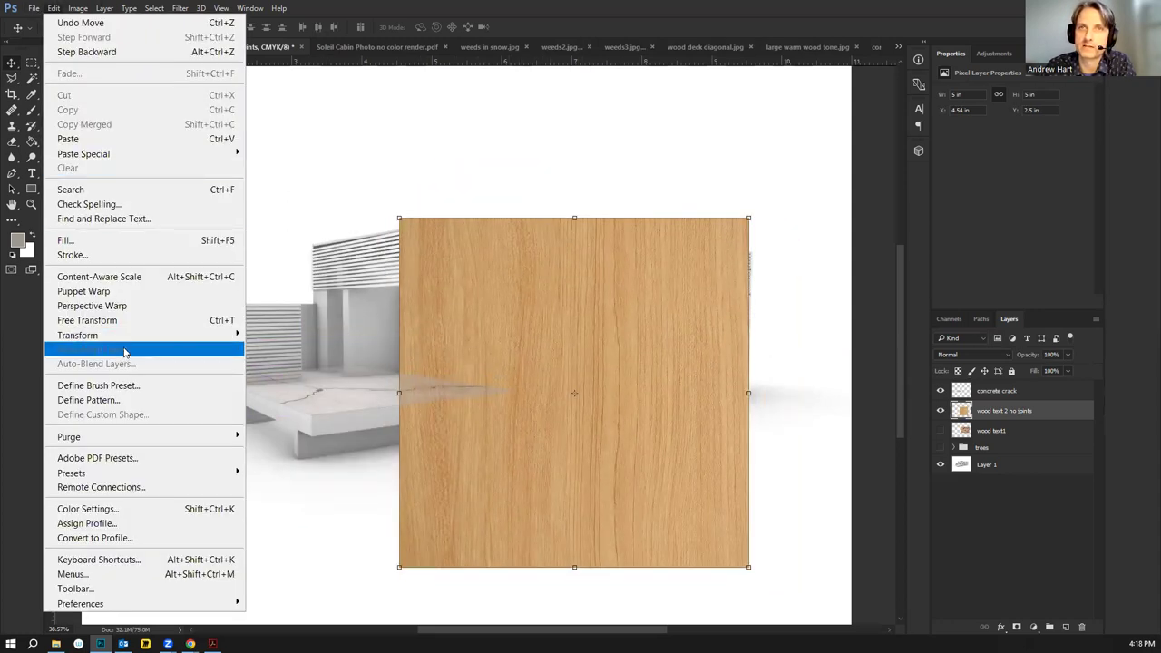
mouse_move(131, 335)
click(291, 399)
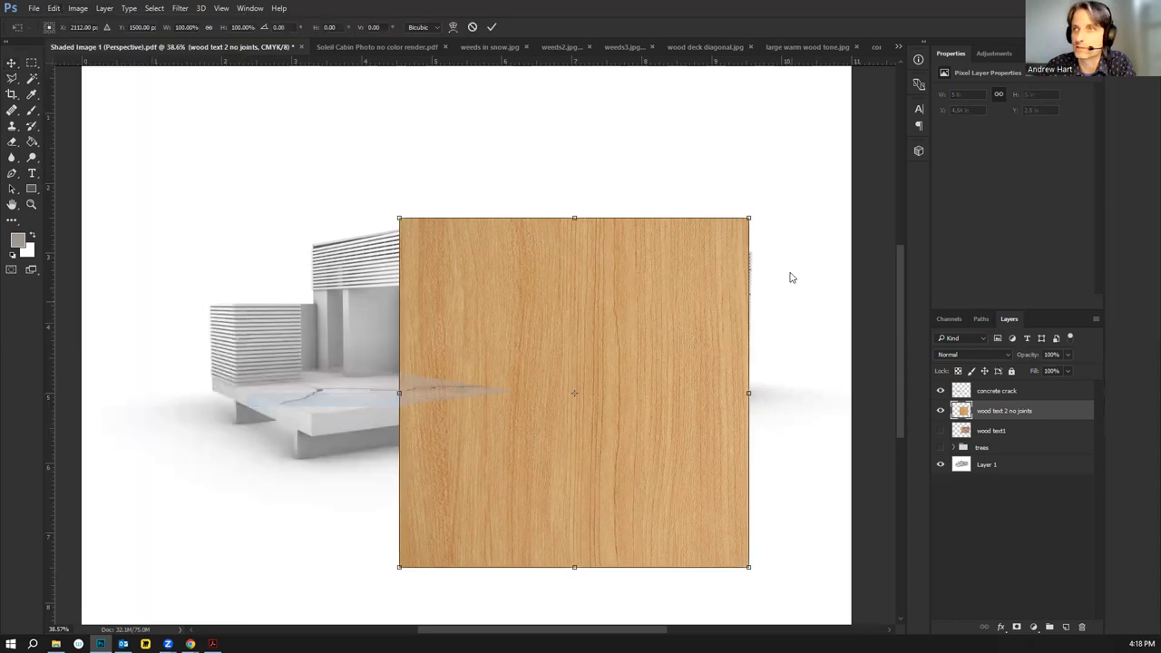
mouse_move(748, 230)
mouse_down()
mouse_move(754, 272)
mouse_move(751, 250)
mouse_up()
drag(399, 218, 436, 220)
drag(399, 567, 439, 415)
drag(748, 566, 749, 379)
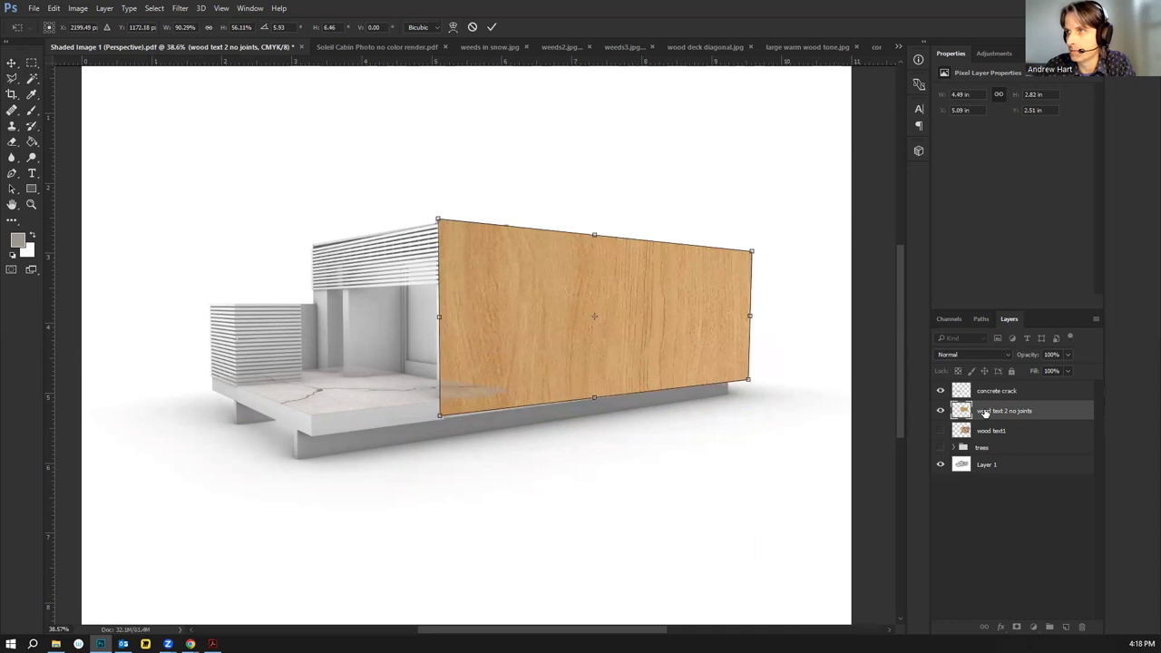
key(Return)
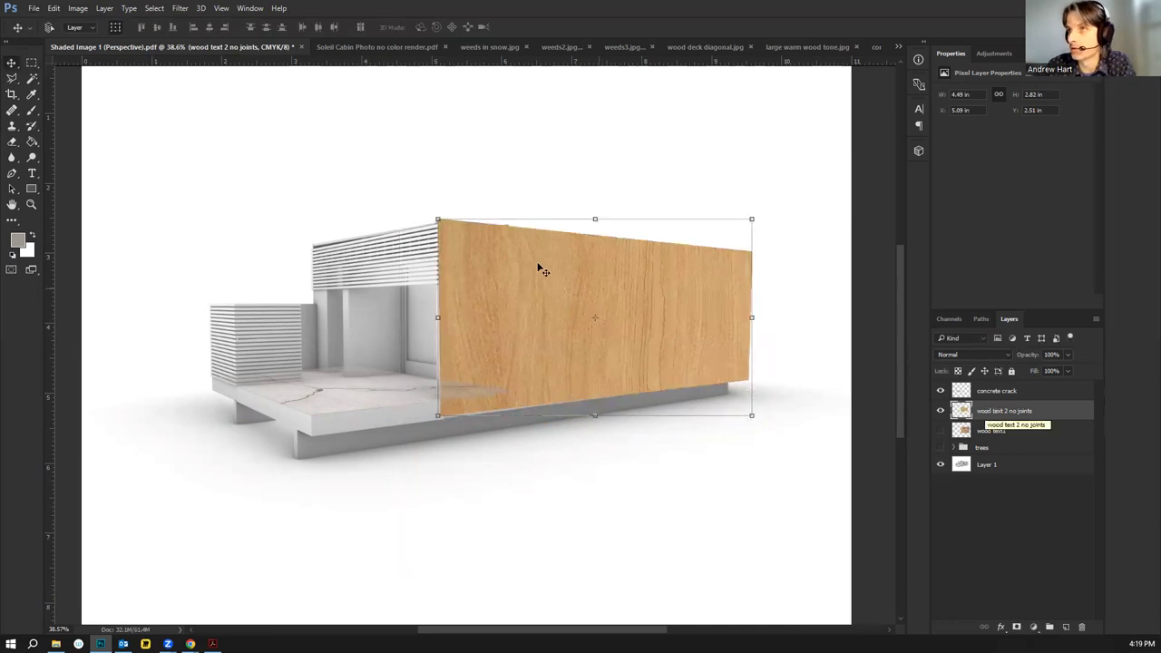
click(30, 63)
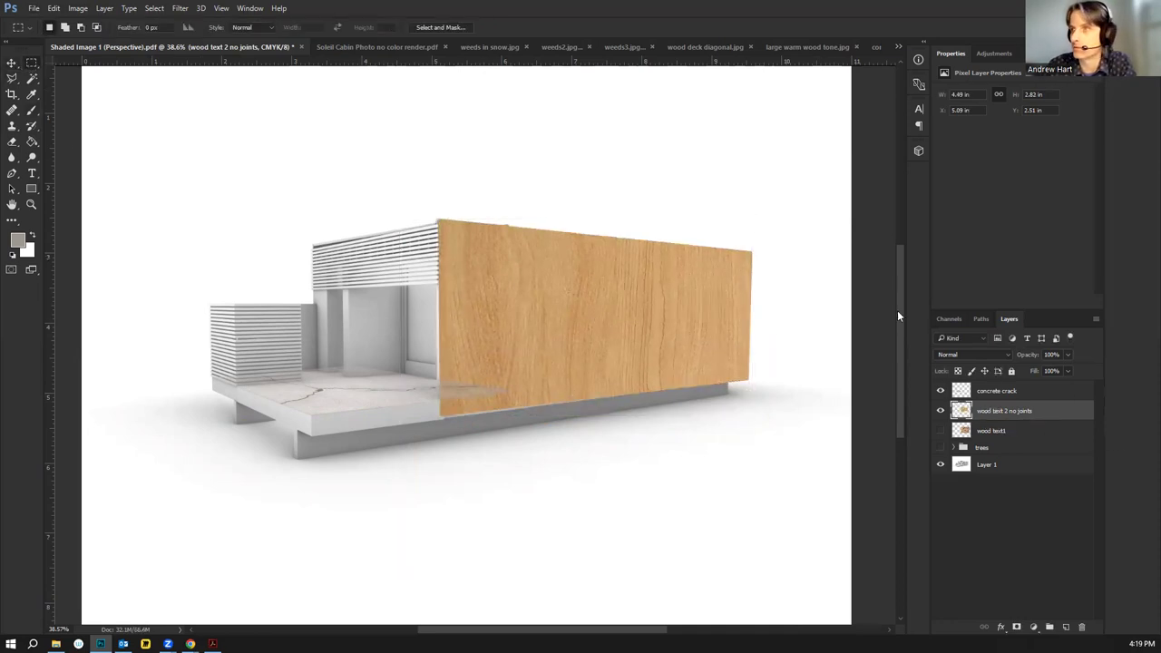
Duplicate the longwise wood texture layer
right_click(986, 413)
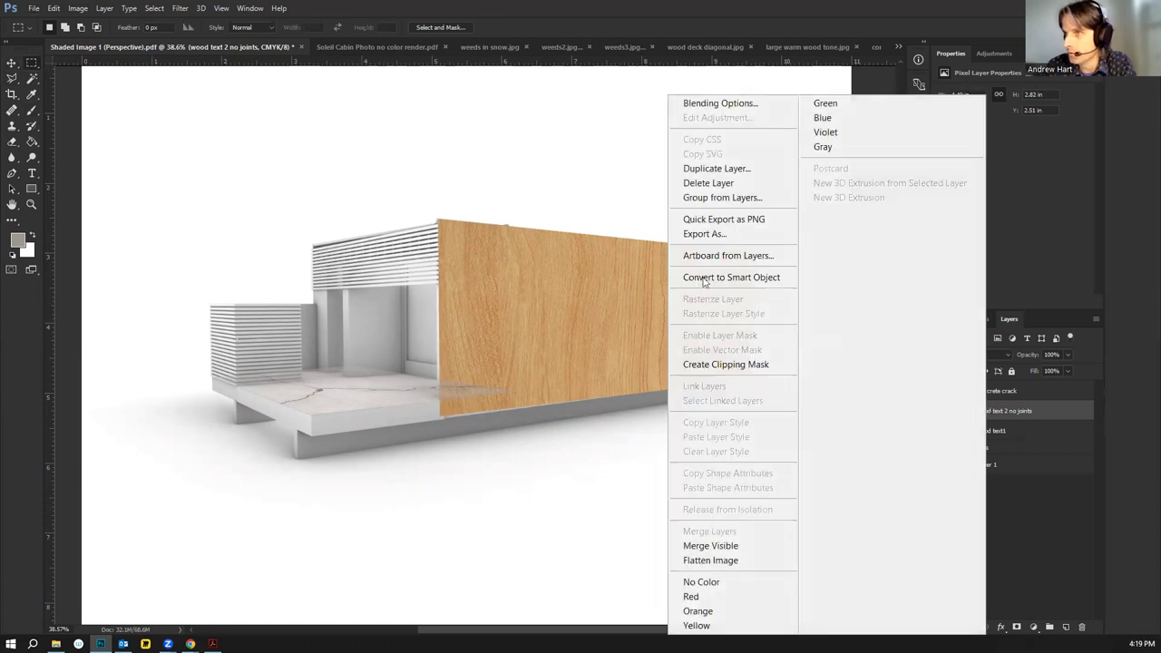
click(716, 168)
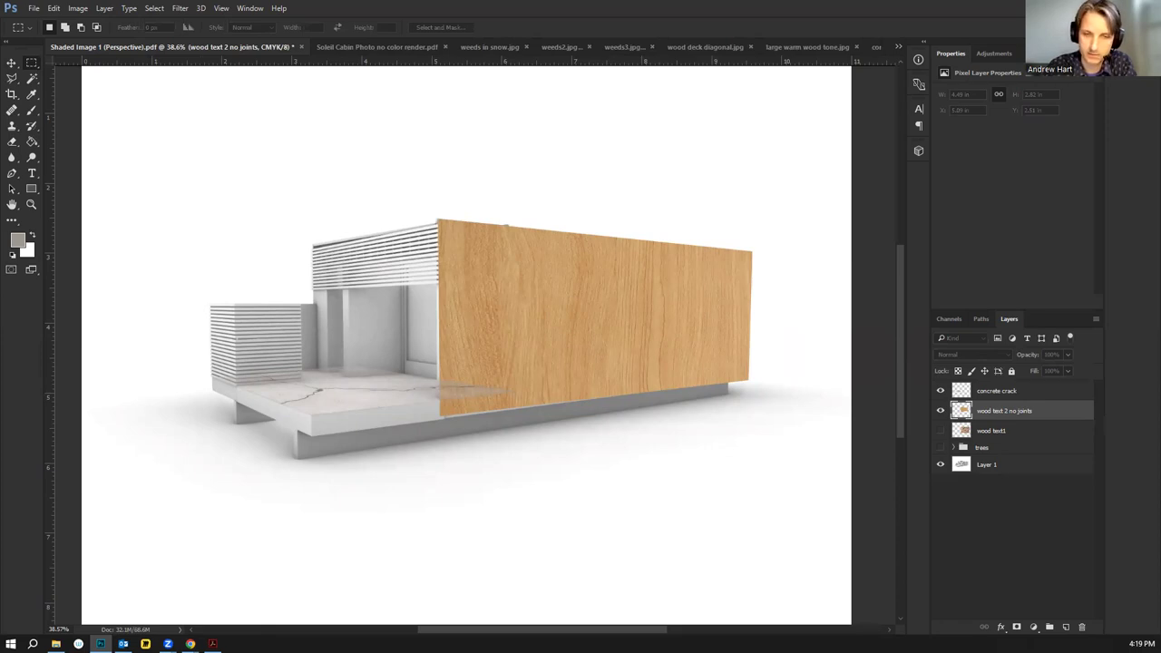
key(Return)
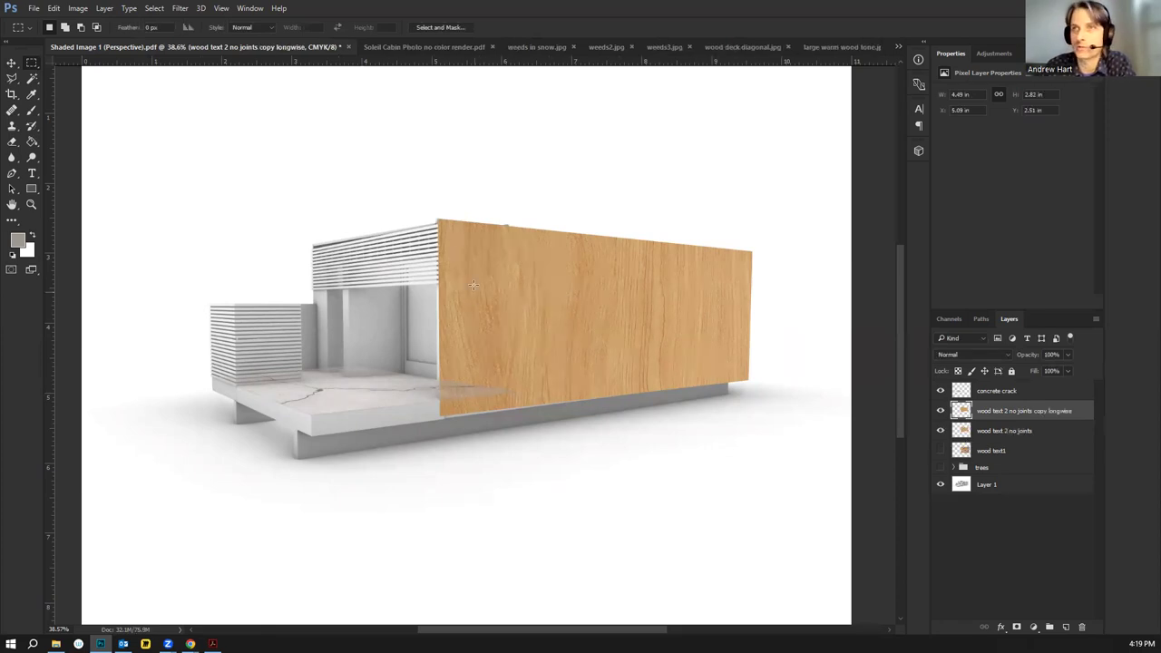
Move the copied wood panel up and left and rotate it 90 degrees
click(54, 9)
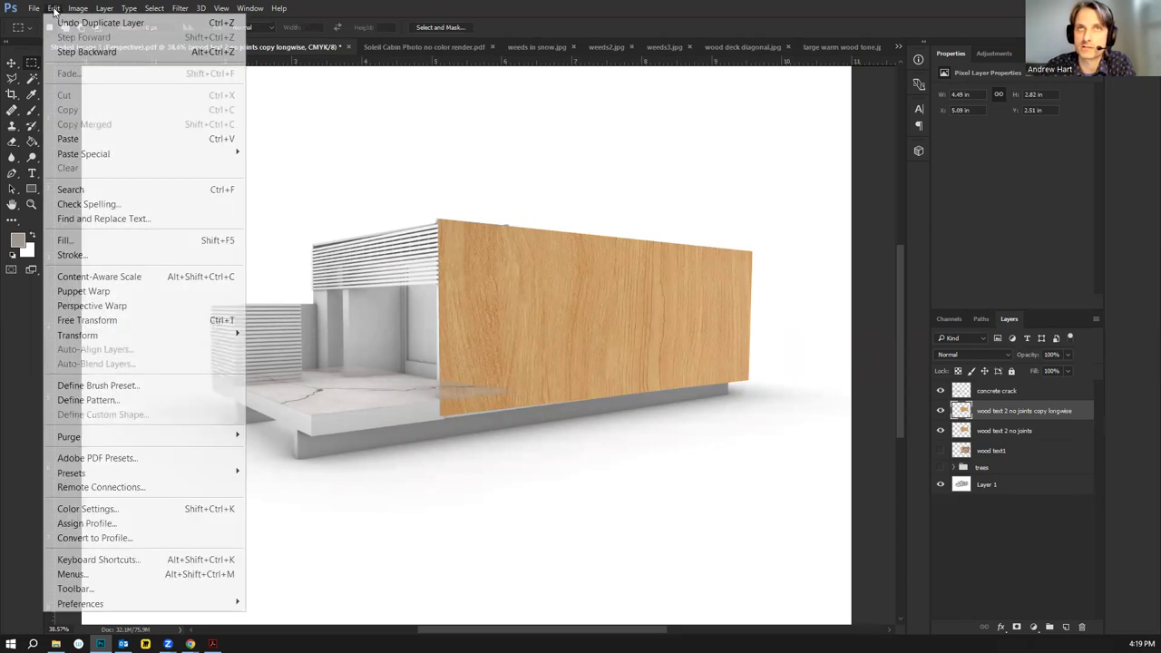
click(11, 67)
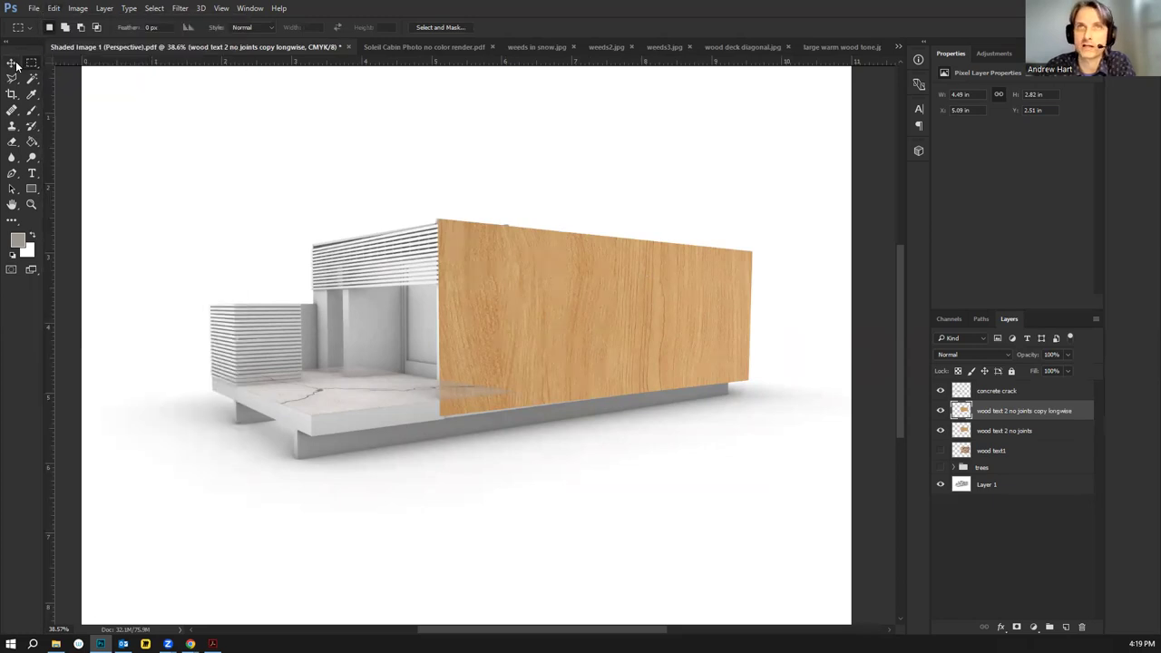
click(16, 66)
drag(586, 296, 505, 230)
drag(674, 136, 418, 125)
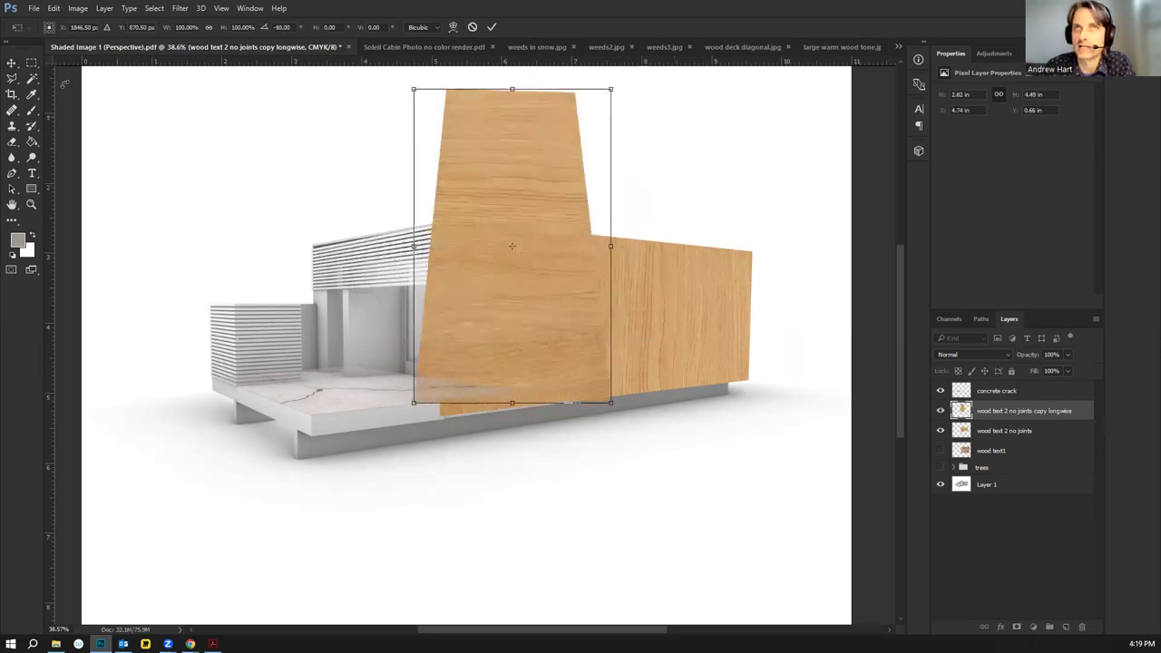
Distort the copied panel's four corners to fit the cabin, then commit the transform
click(54, 9)
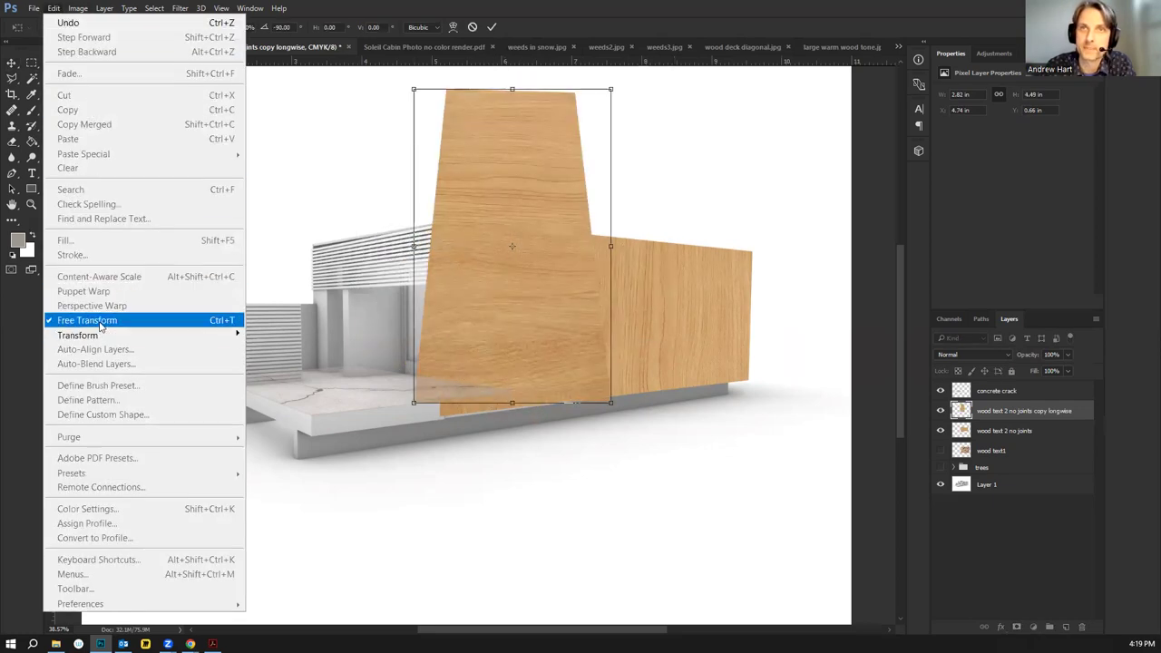
mouse_move(128, 339)
click(270, 400)
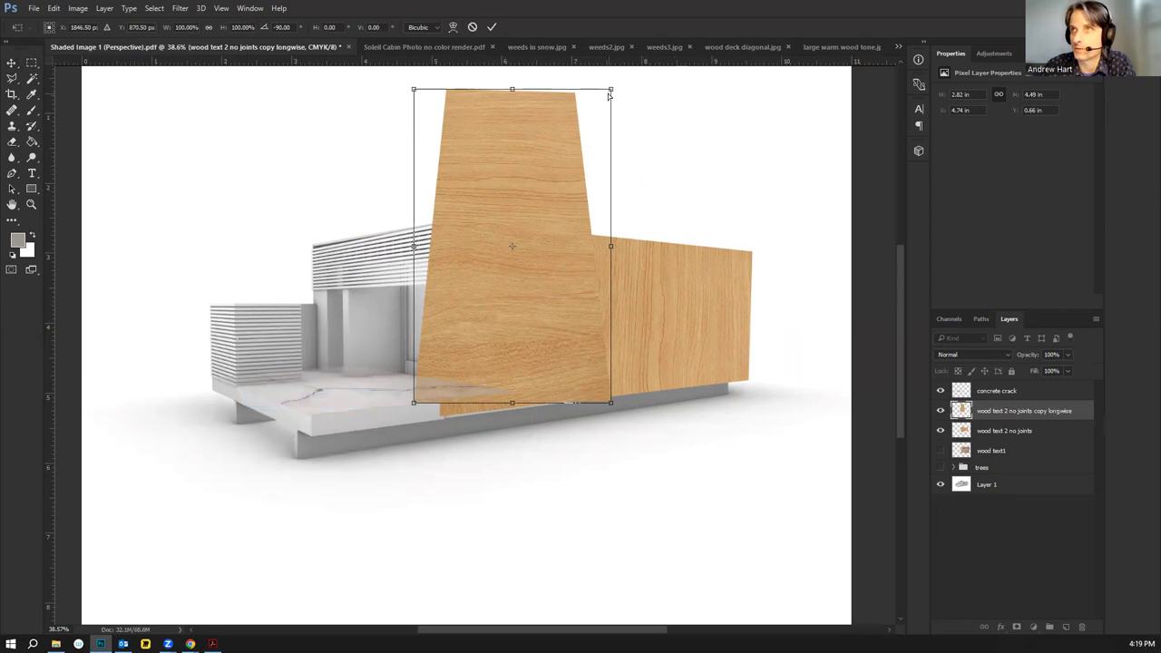
drag(610, 89, 791, 268)
drag(609, 403, 749, 381)
drag(413, 92, 313, 201)
drag(417, 409, 442, 417)
drag(306, 199, 289, 198)
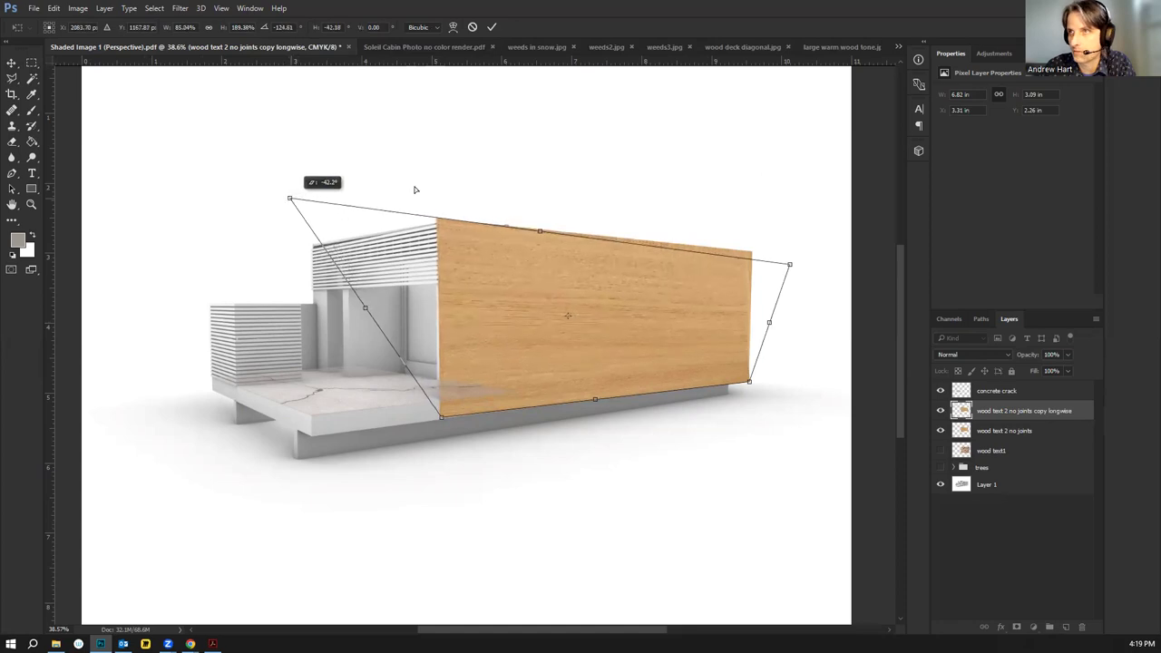
drag(790, 265, 803, 253)
key(ctrl+z)
key(Return)
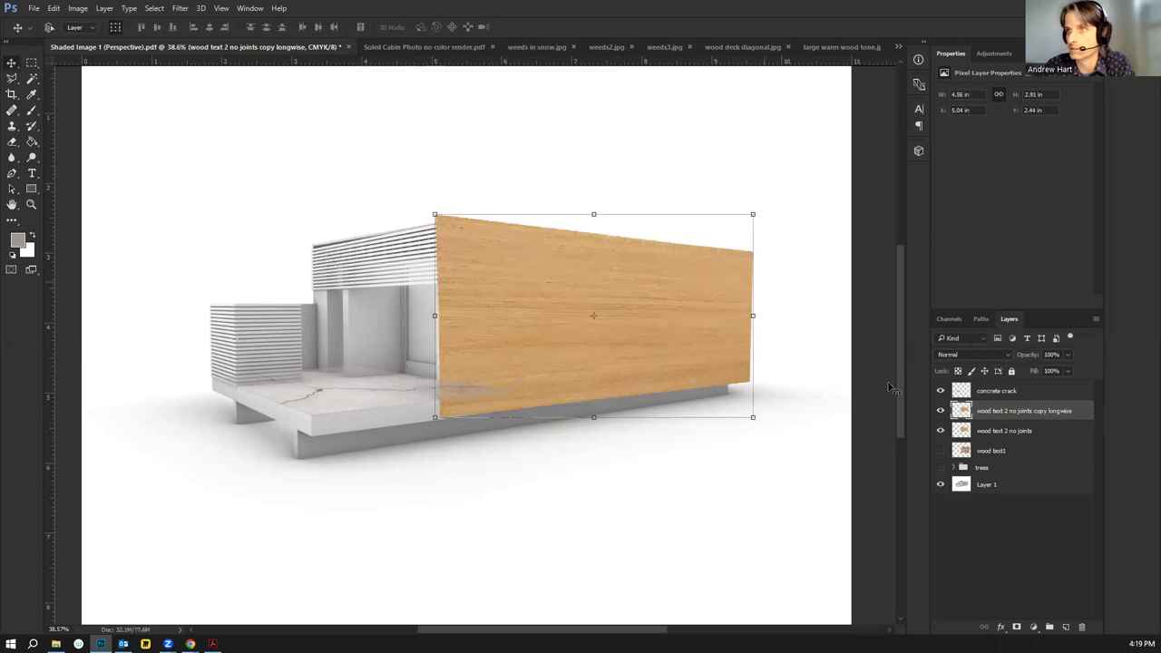
Hide both longwise wood texture layers
click(940, 411)
click(940, 411)
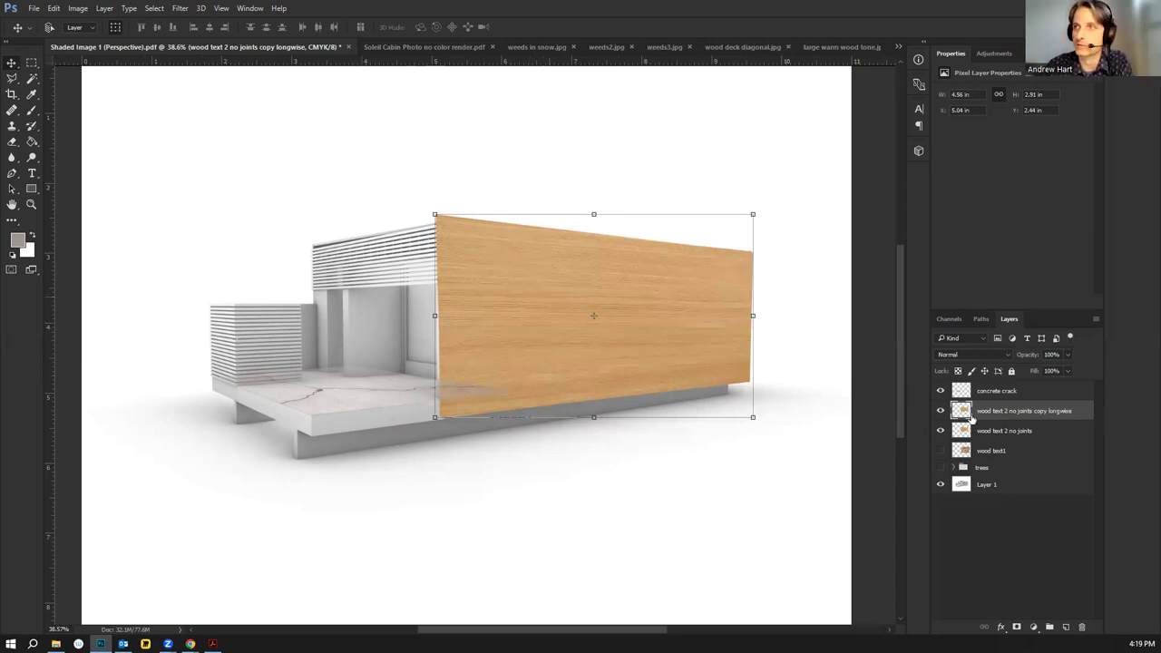
drag(940, 411, 937, 451)
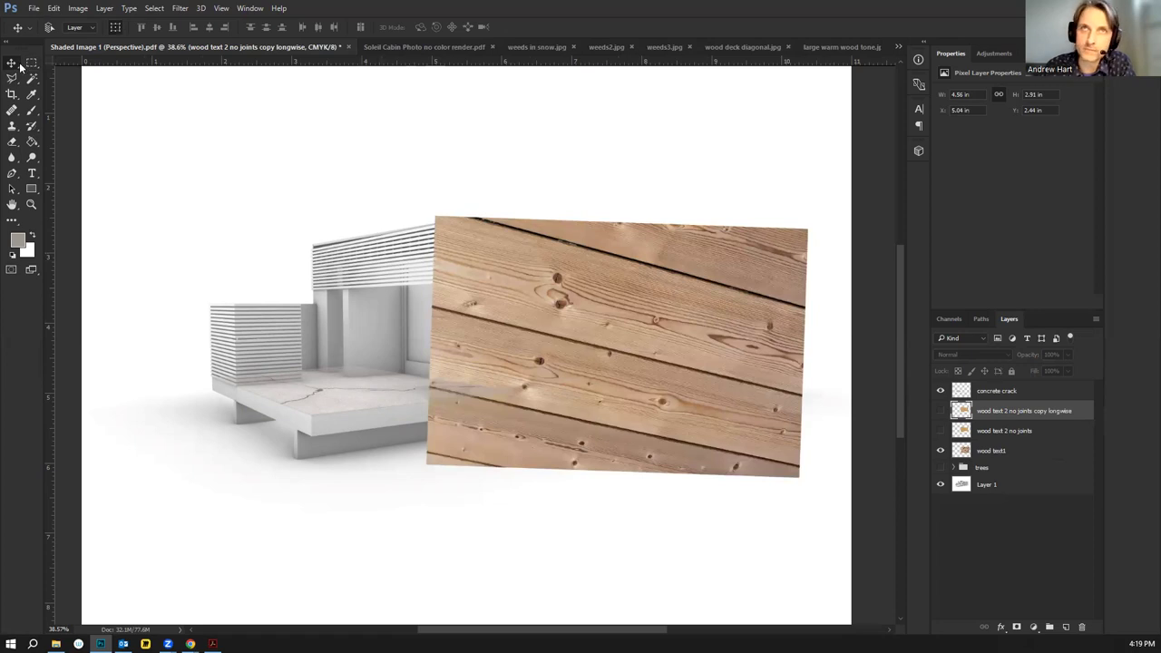
Select wood text1 and move it up and left over the cabin's right front
drag(619, 321, 569, 318)
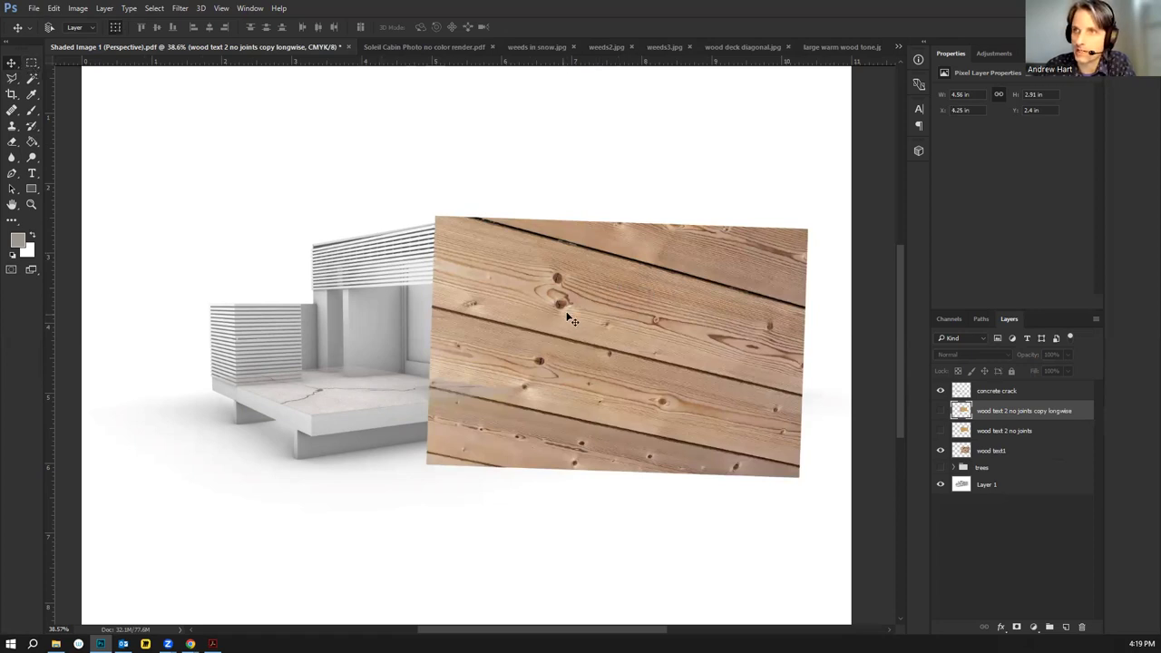
key(ctrl+z)
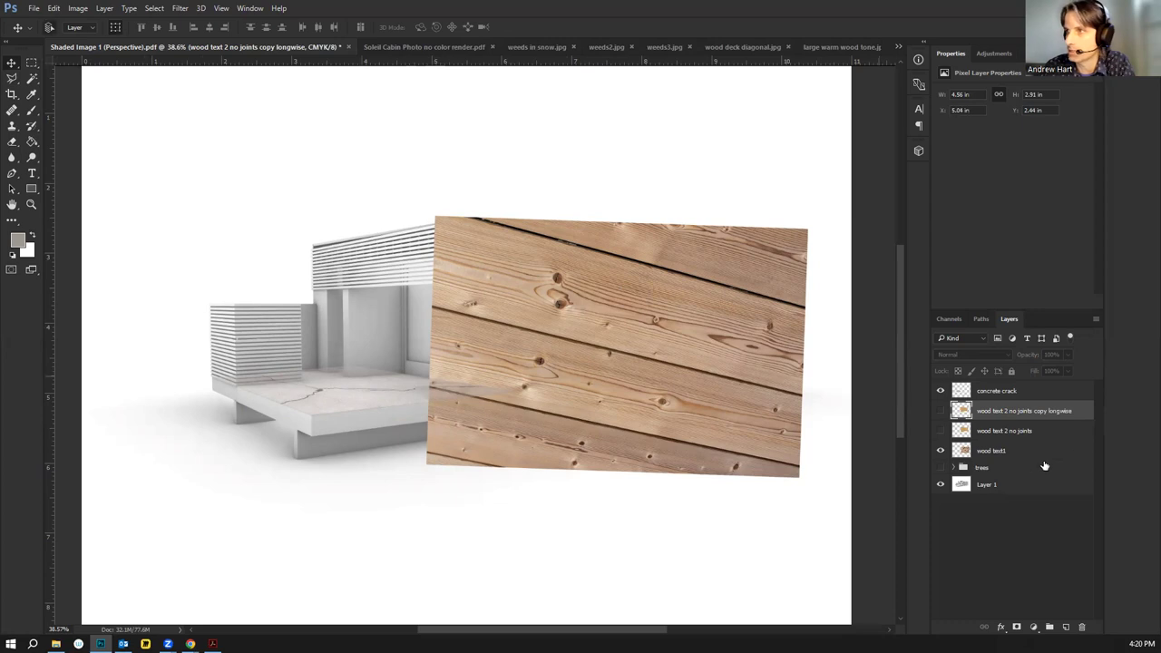
click(994, 454)
drag(653, 315, 599, 288)
Distort wood text1, pinning its four corners to the front wall's corners
click(55, 9)
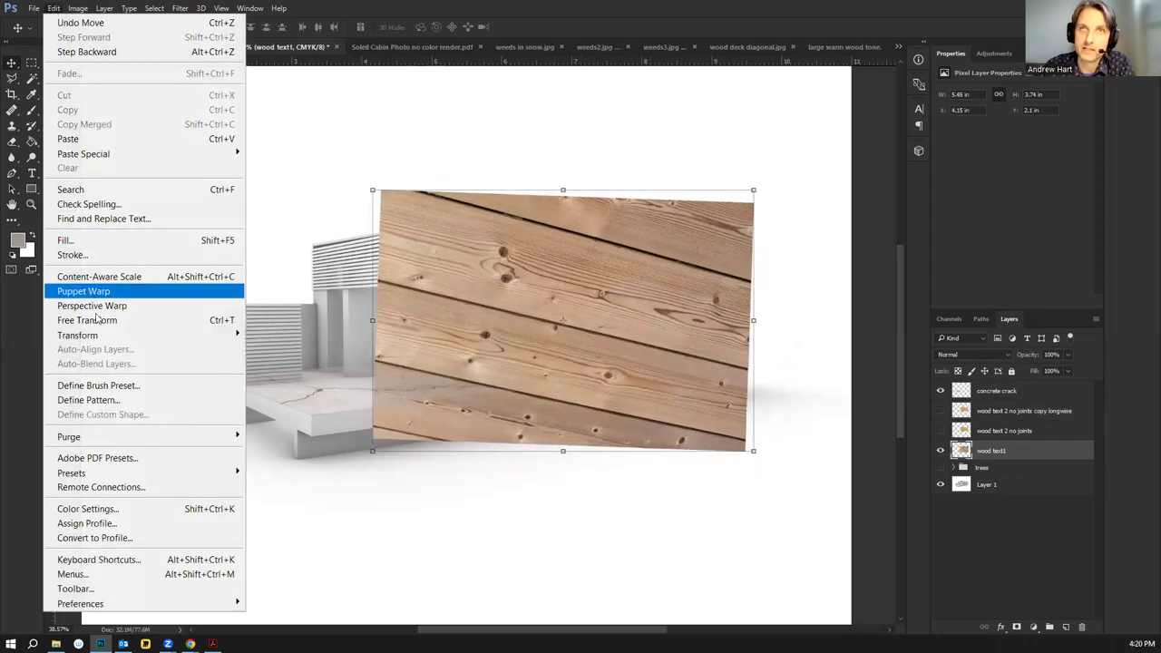
mouse_move(131, 336)
click(289, 402)
drag(372, 191, 439, 220)
drag(754, 195, 751, 243)
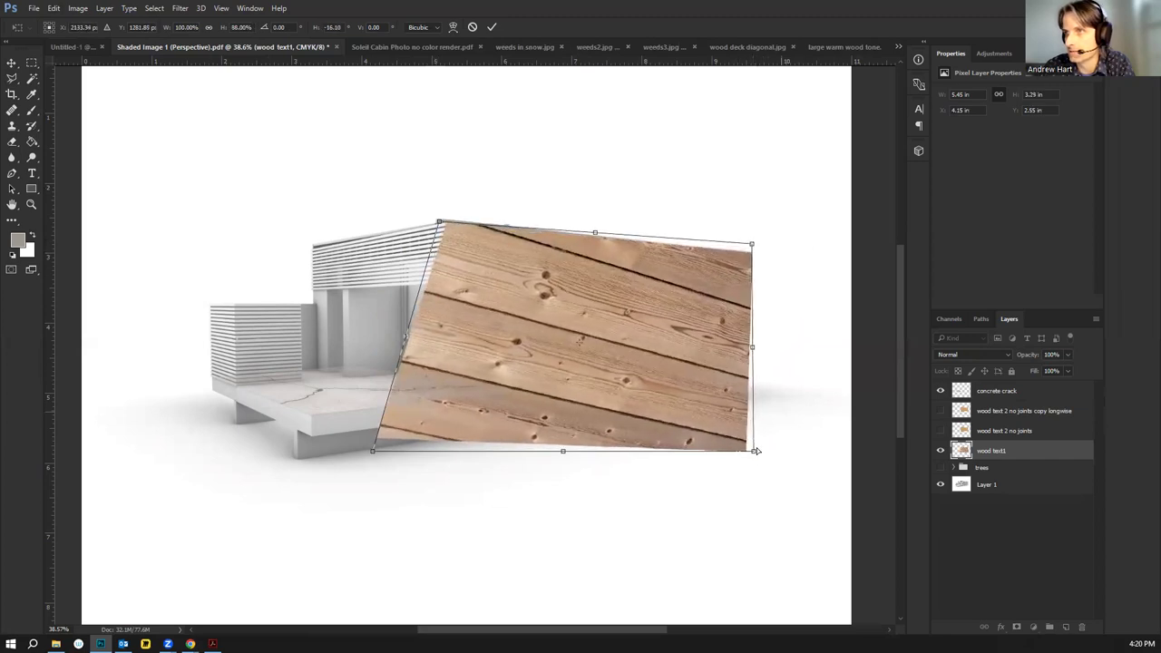
drag(755, 452, 756, 369)
drag(373, 449, 443, 407)
Lower wood text1 opacity to 53% and fine-tune its corners against the wall
click(1067, 354)
drag(1049, 369, 1038, 368)
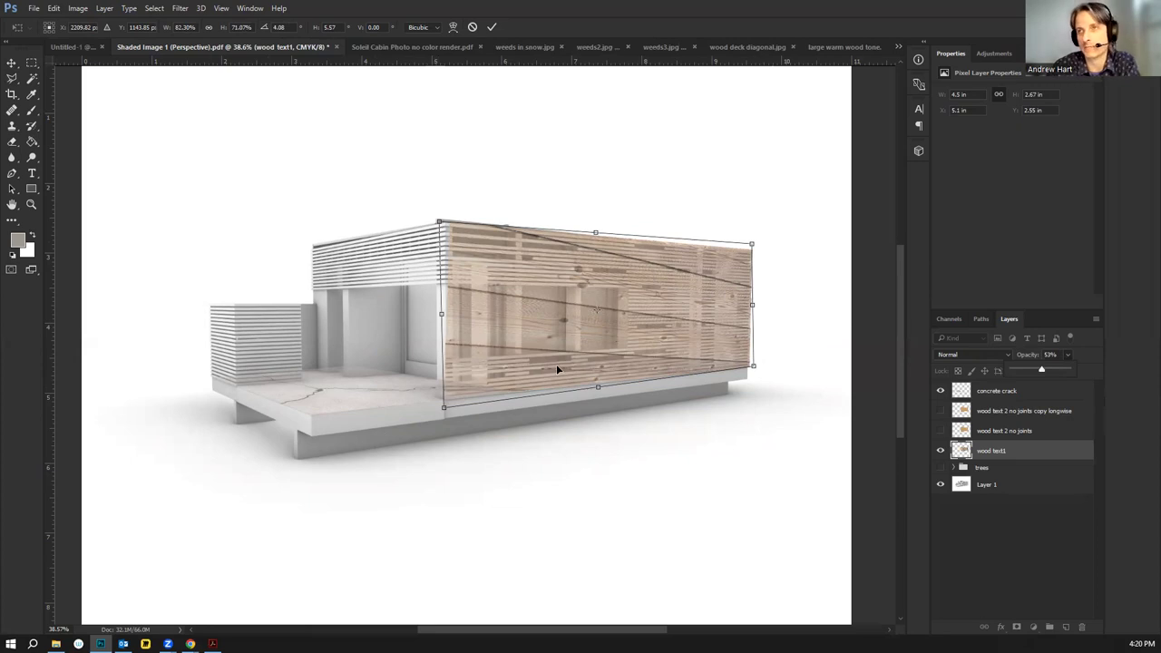
click(754, 243)
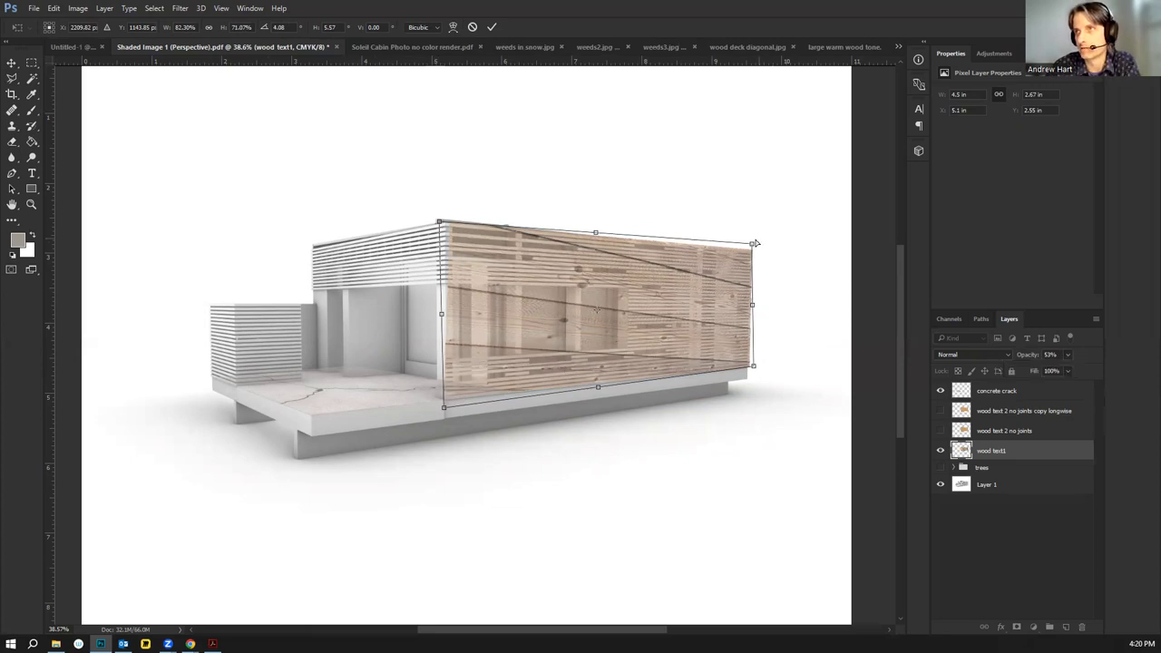
drag(752, 242, 750, 194)
drag(439, 221, 431, 226)
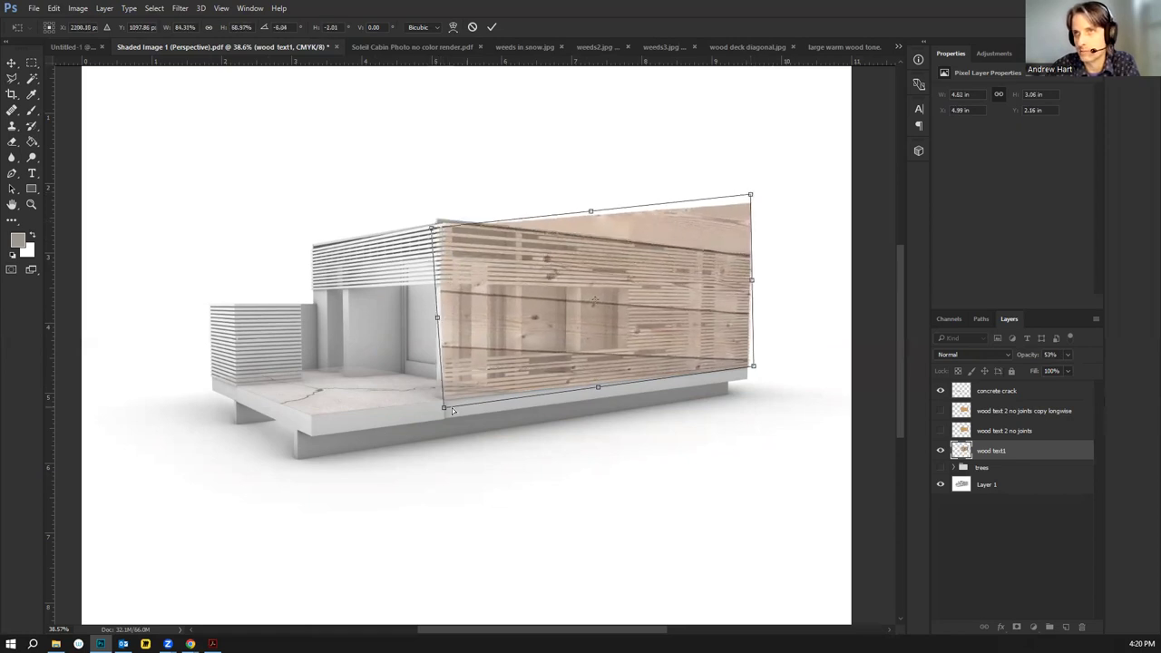
drag(444, 431, 452, 484)
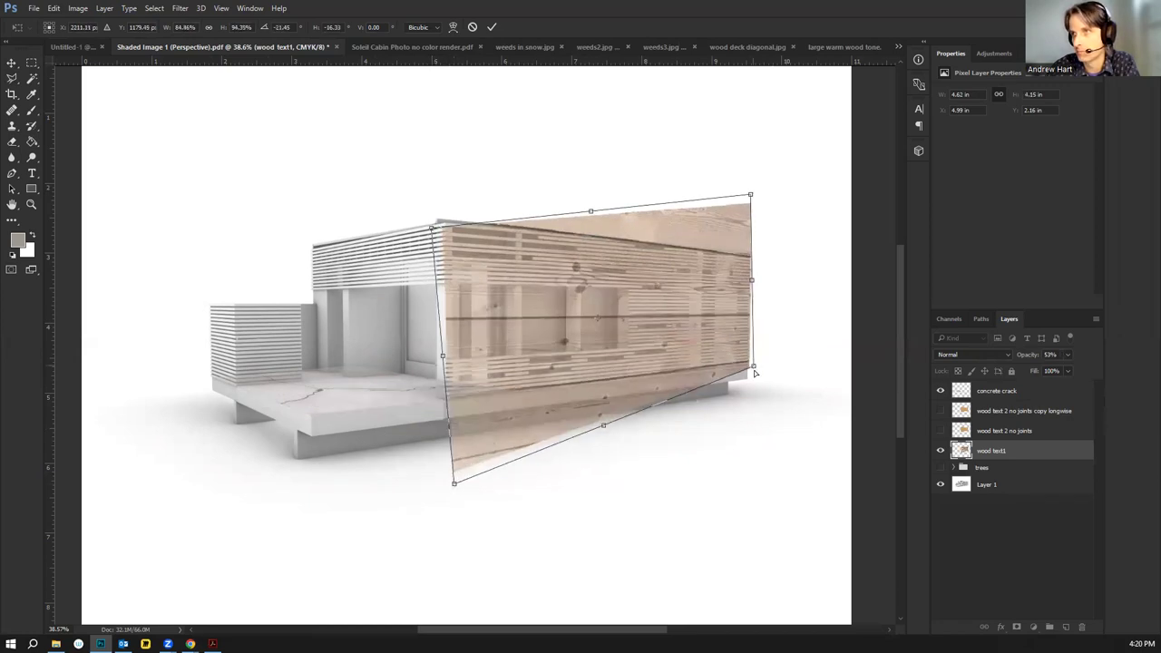
drag(753, 372, 753, 373)
drag(459, 477, 478, 477)
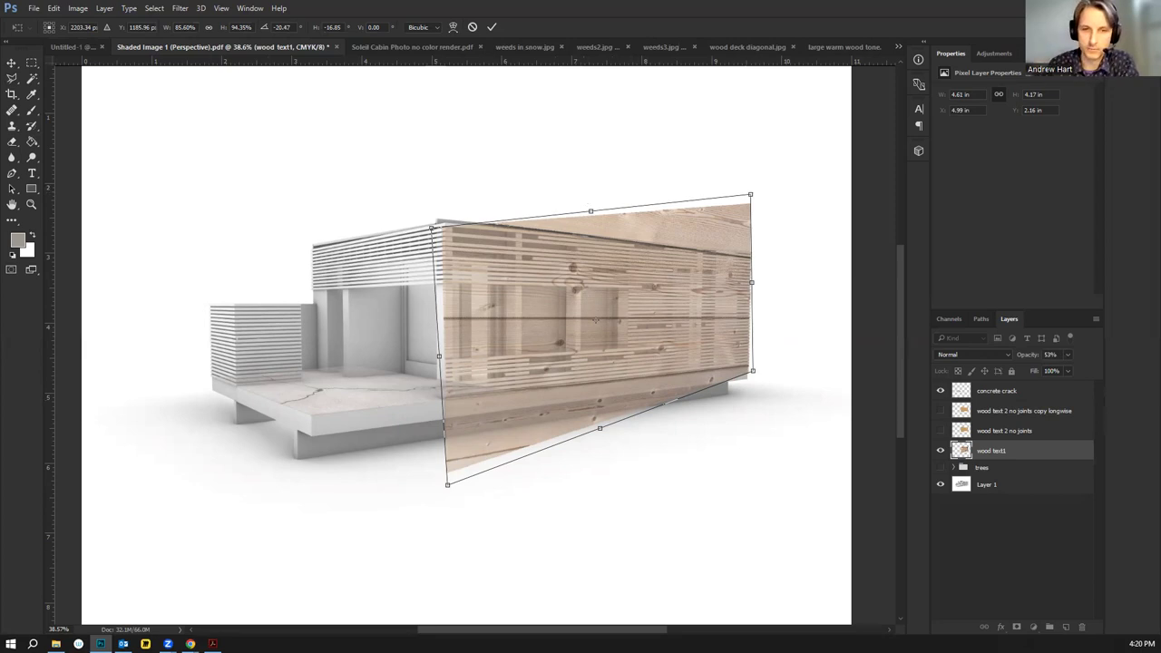
click(55, 644)
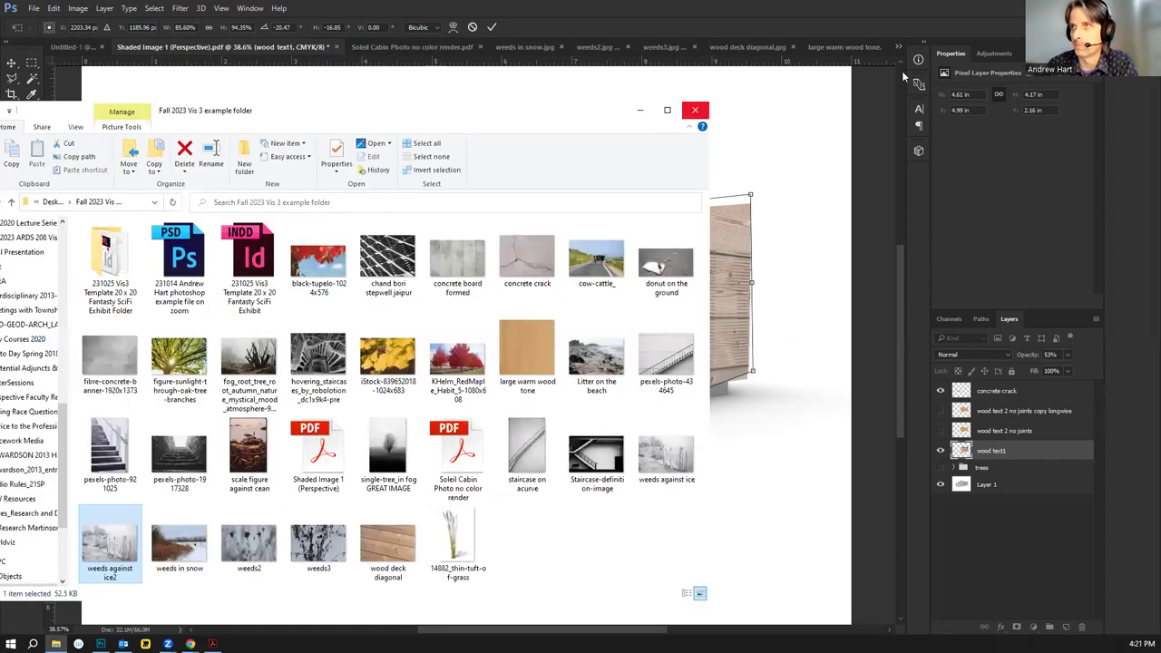
Preview 'large warm wood tone' and the next images through to the wood deck, then close Photos and minimise Explorer
drag(601, 120, 817, 49)
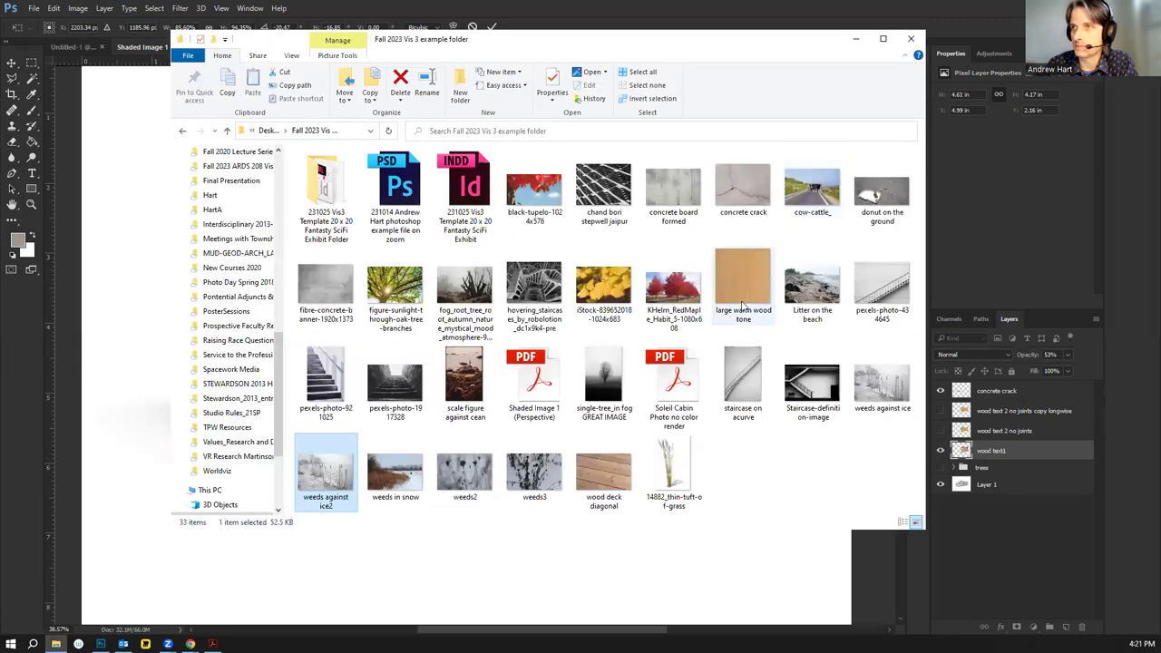
double_click(740, 285)
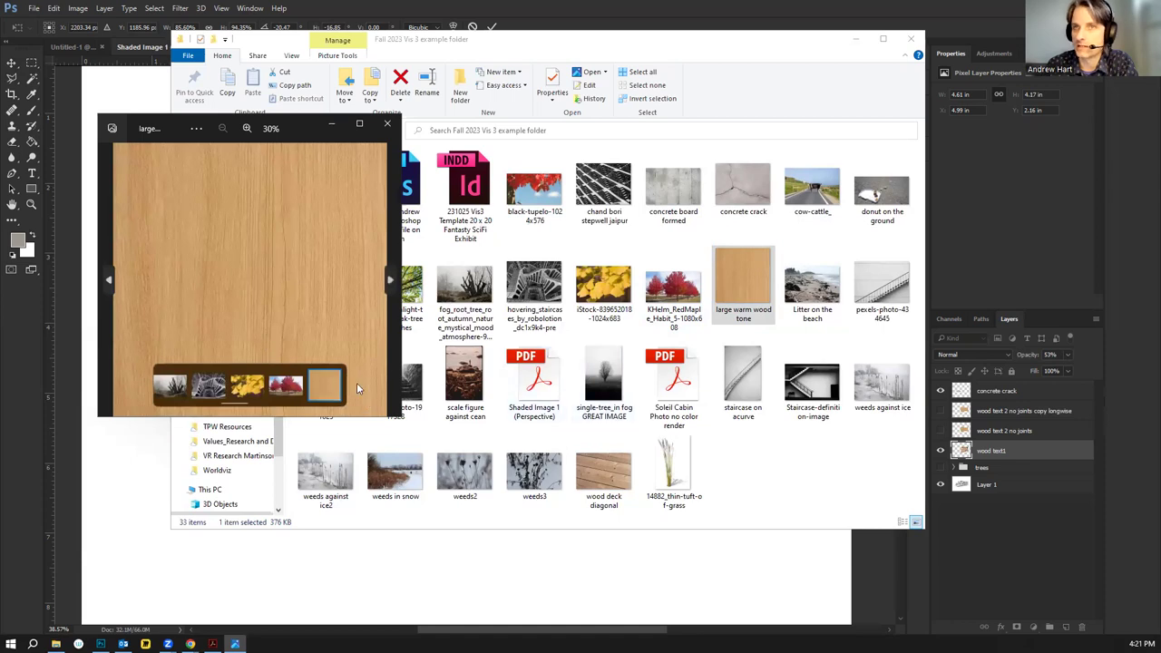
click(389, 282)
click(389, 282)
click(388, 282)
click(389, 282)
click(389, 282)
click(389, 282)
click(389, 282)
click(389, 282)
click(389, 282)
click(389, 282)
click(389, 282)
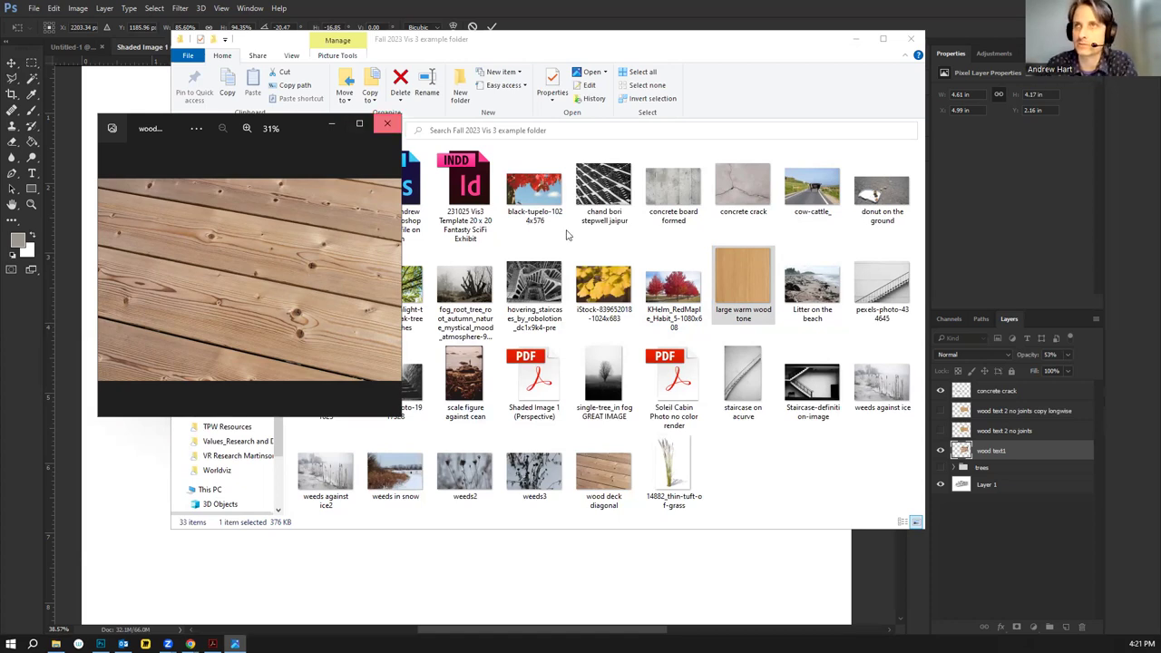
click(388, 123)
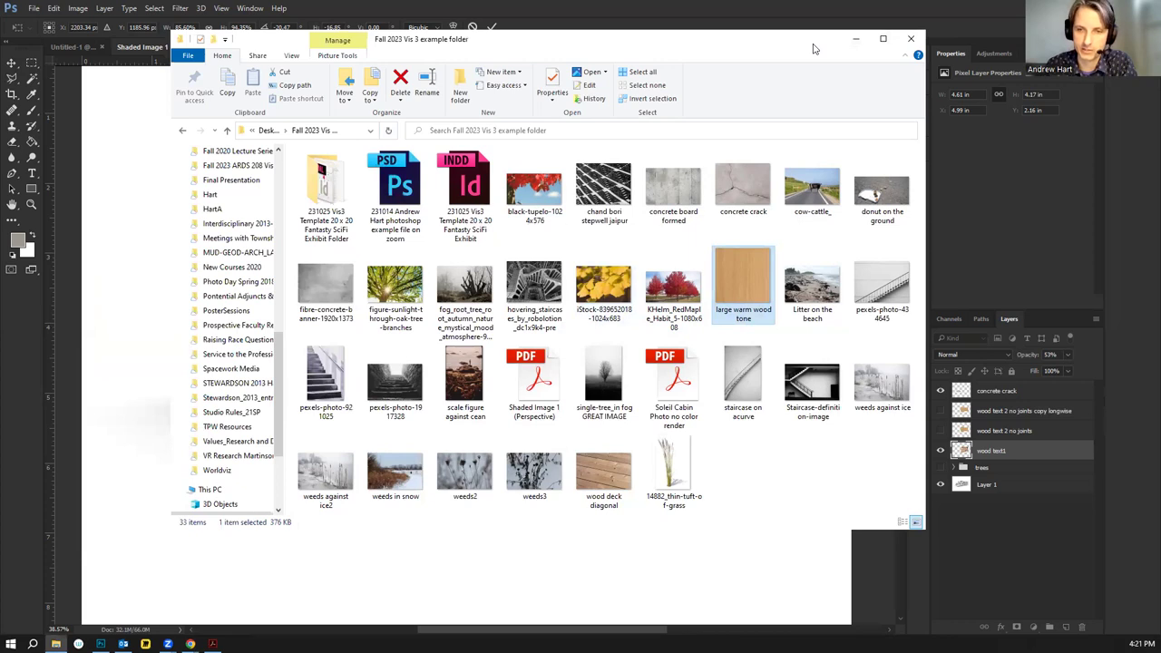
click(855, 38)
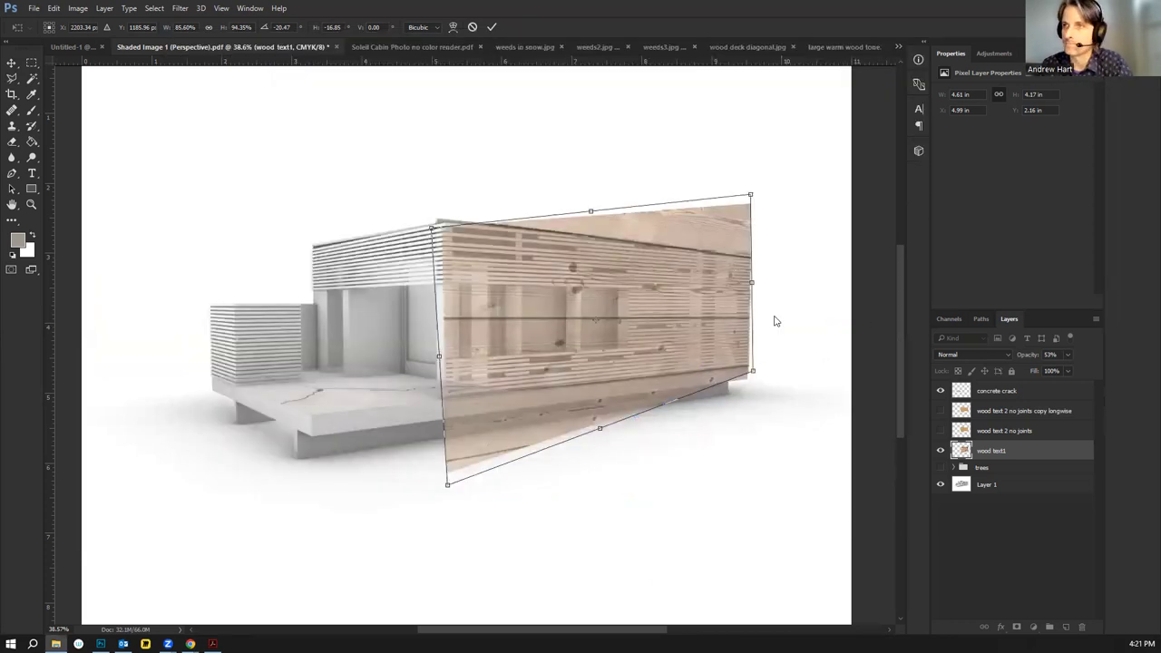
Apply the distortion to wood text1 and hide that layer
click(12, 63)
click(521, 247)
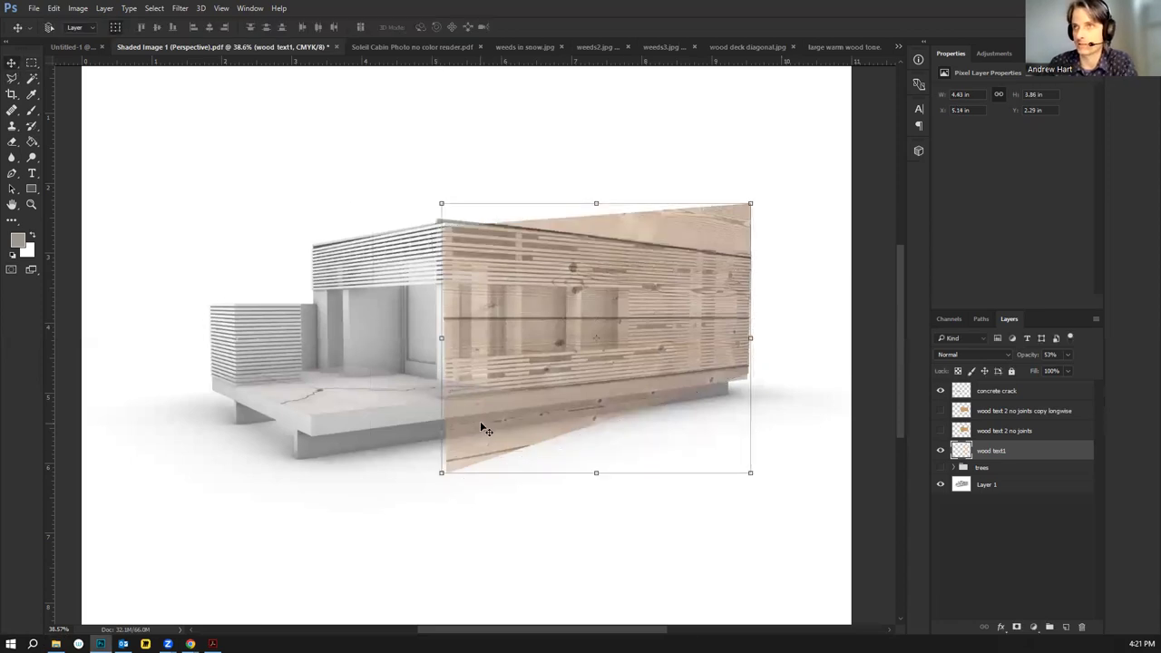
click(941, 450)
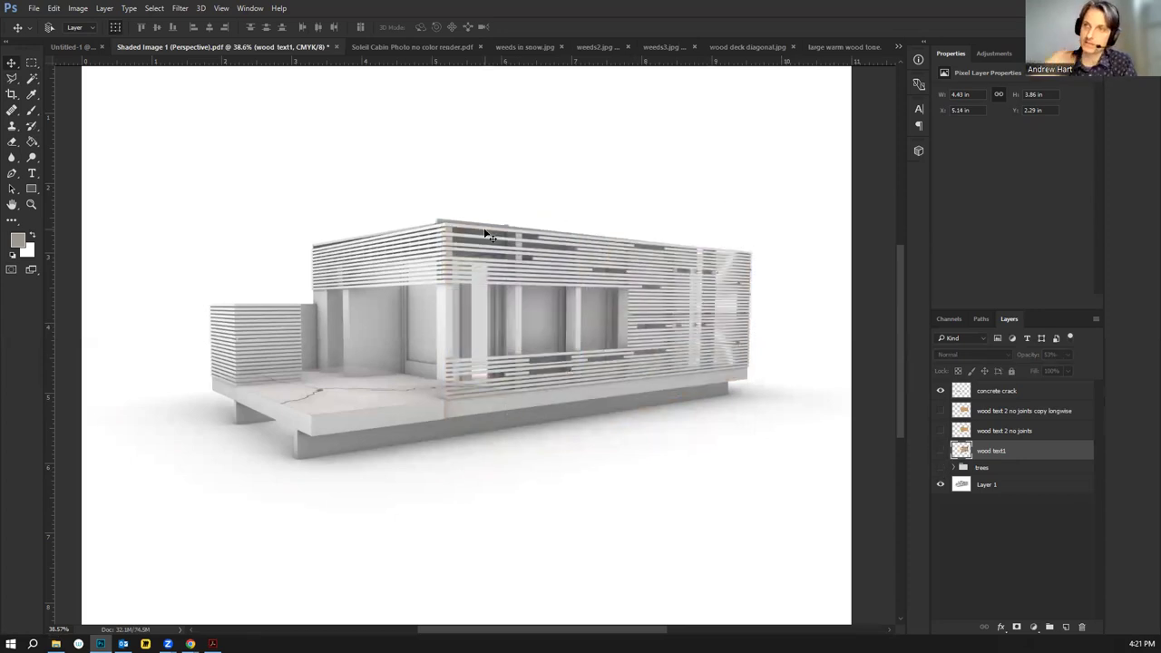
Duplicate Layer 1 as 'Cabin 1 hicontrast'
right_click(989, 487)
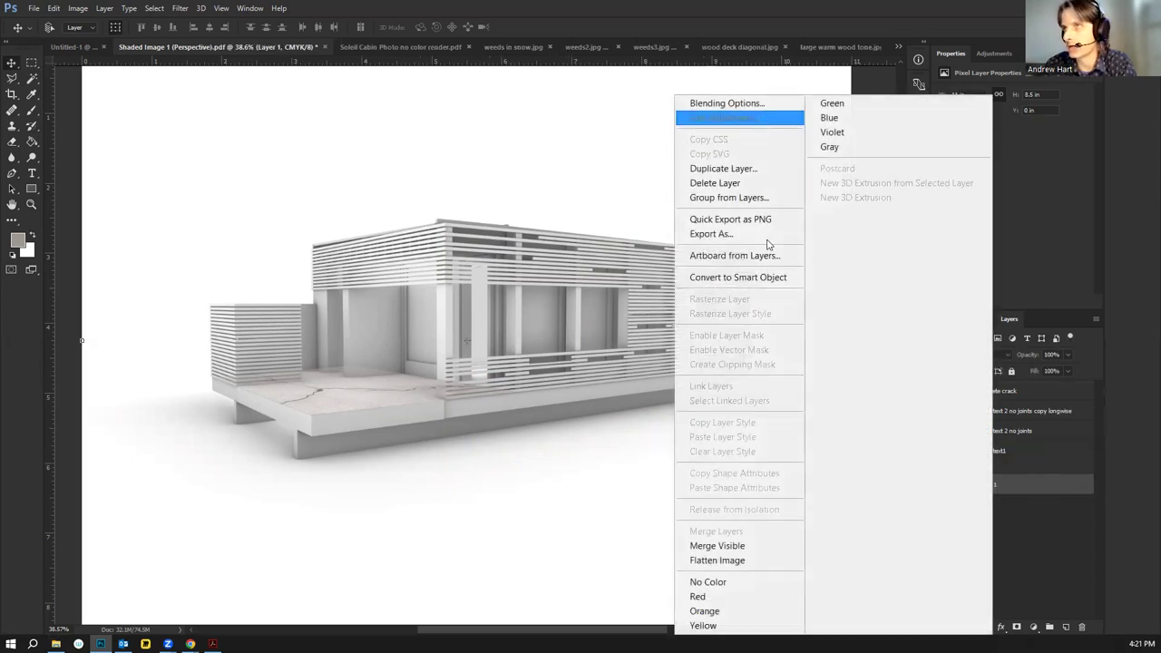
click(723, 168)
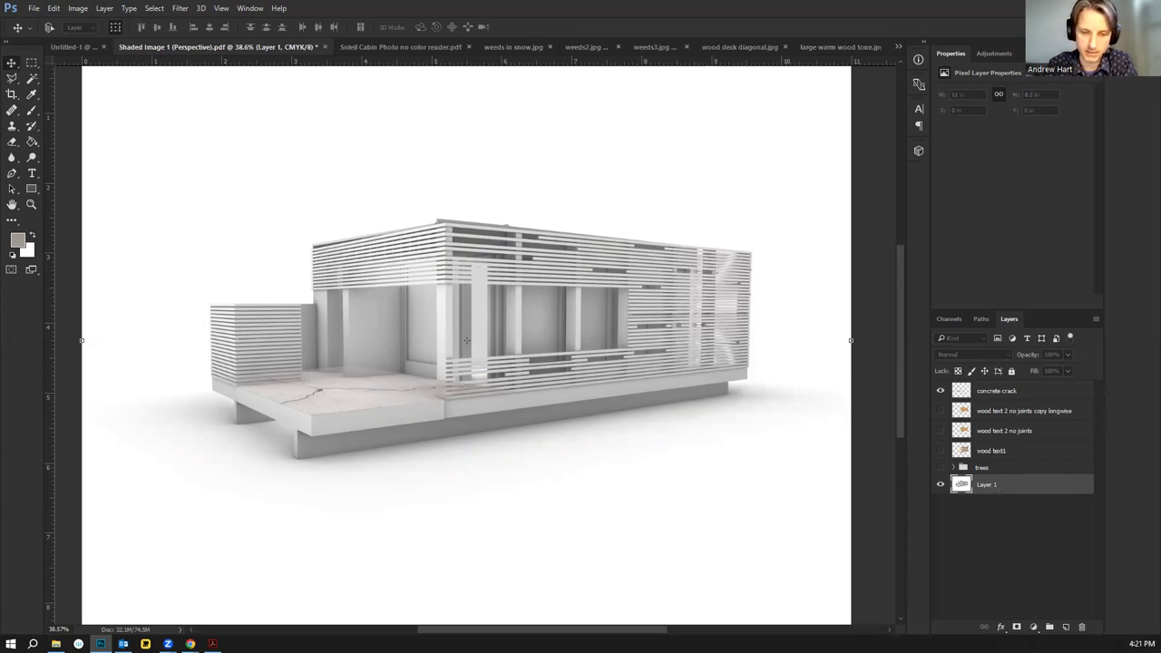
key(Return)
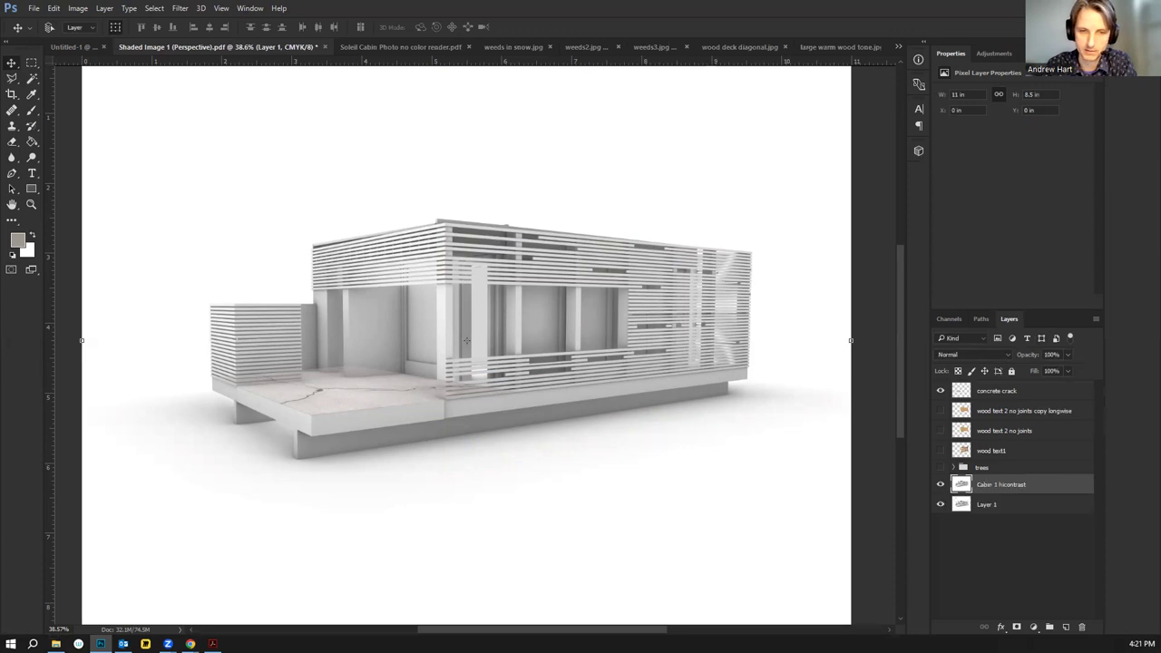
Rename Layer 1 to 'original', select Cabin 1 hicontrast, and hide original and concrete crack
double_click(979, 506)
text(original)
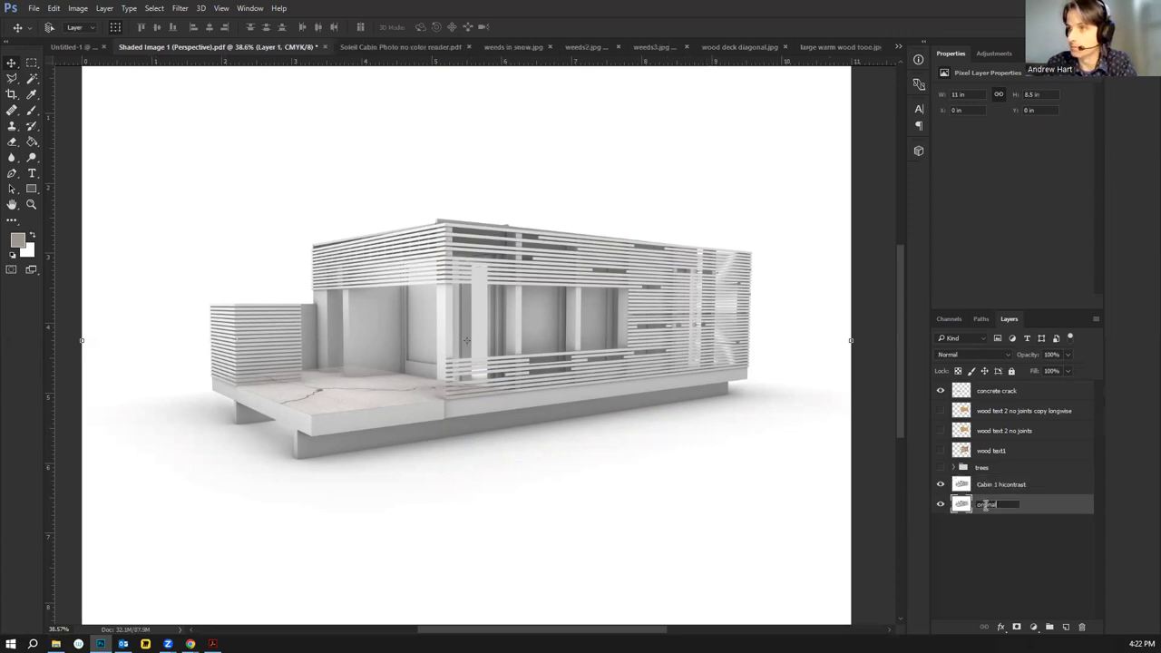
key(Return)
click(969, 494)
click(940, 504)
click(941, 390)
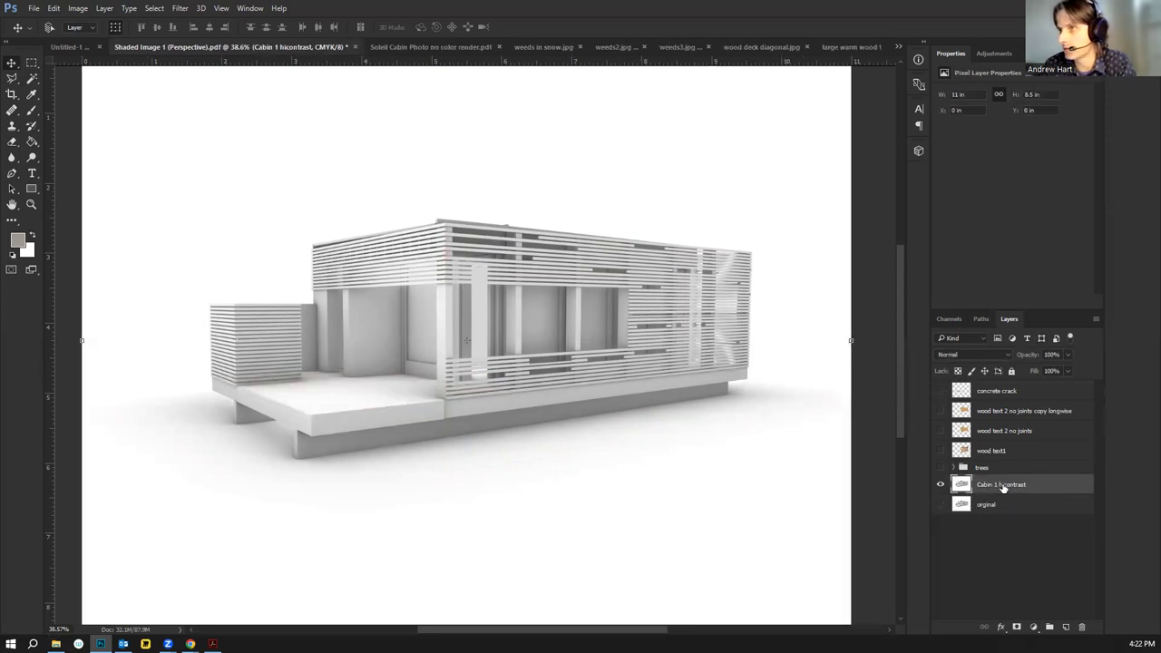
Apply Levels to Cabin 1 hicontrast with input values 100, 0.72 and 200
key(i)
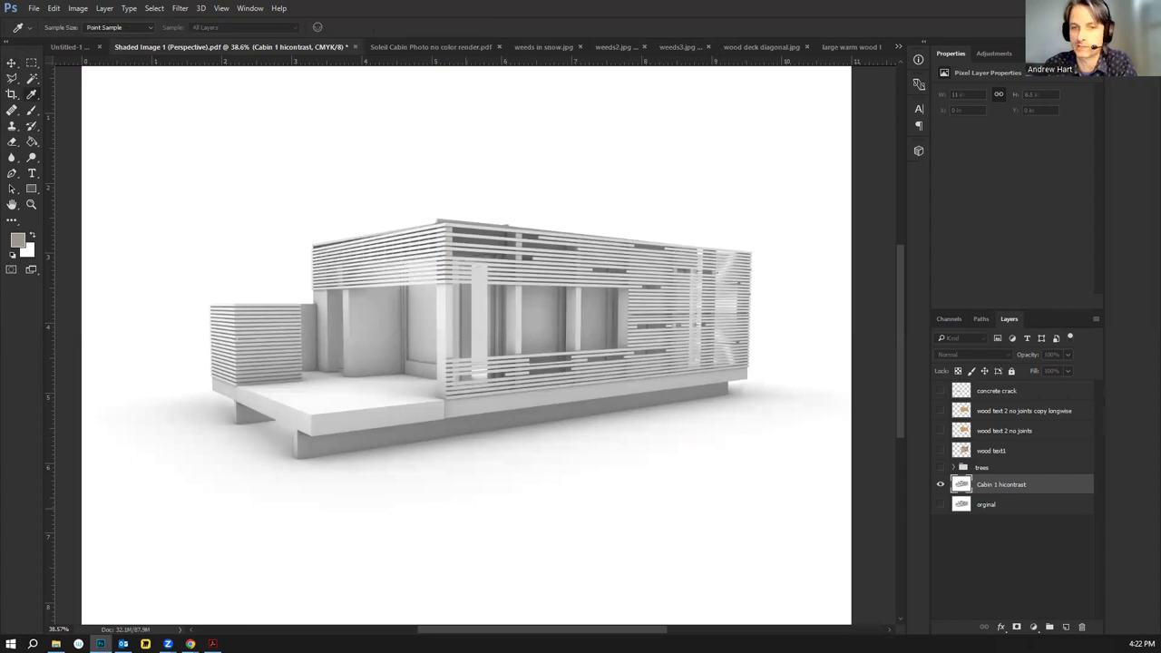
key(ctrl+l)
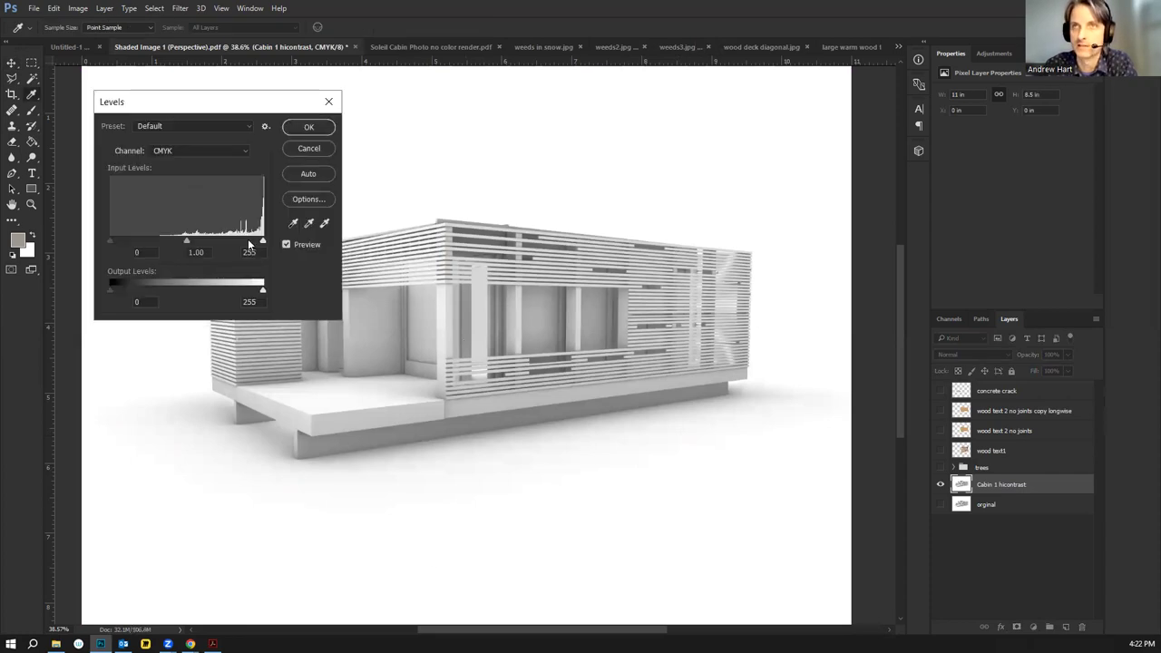
drag(263, 240, 246, 240)
drag(107, 239, 217, 242)
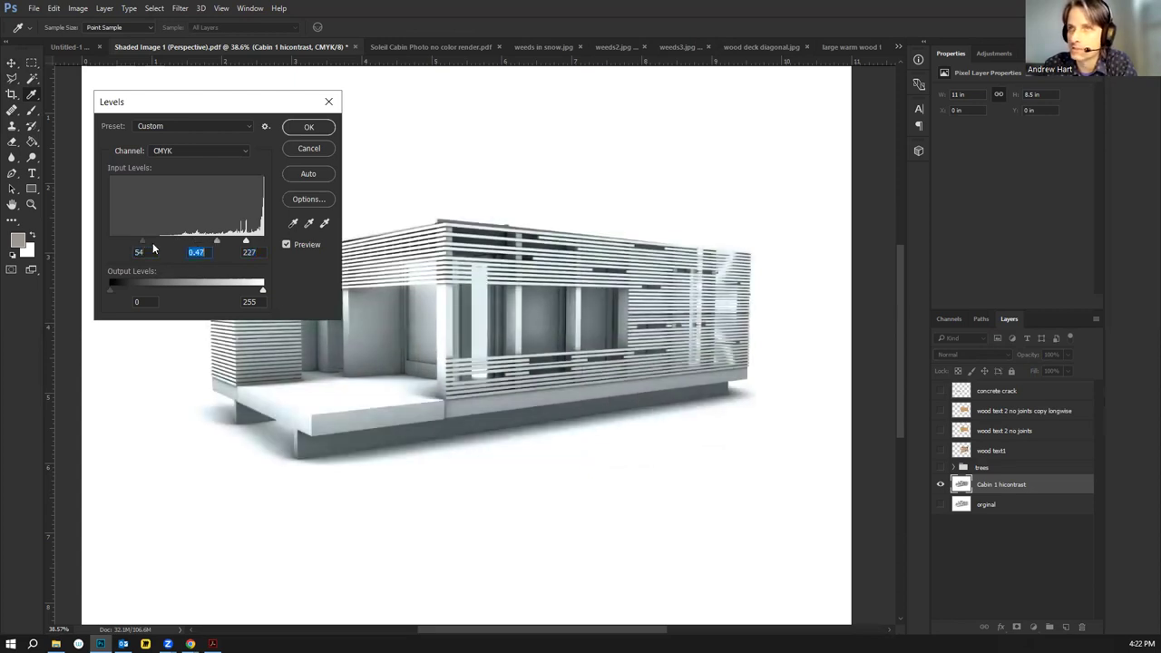
drag(145, 238, 169, 239)
drag(245, 241, 205, 239)
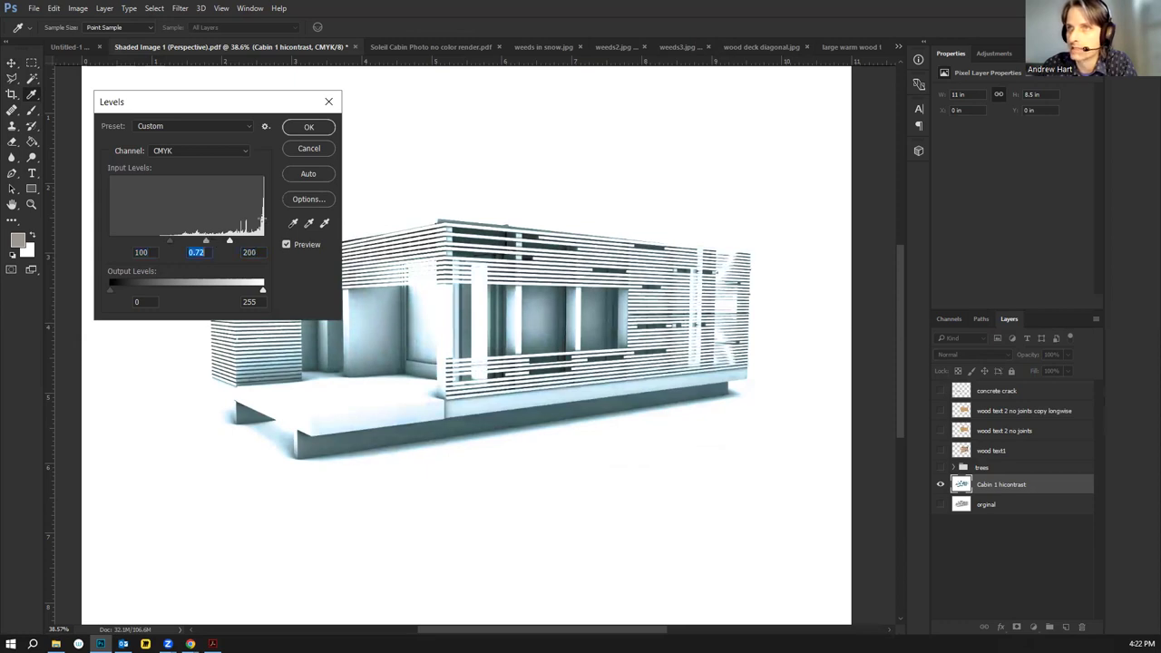
click(302, 126)
Apply Hue/Saturation to Cabin 1 hicontrast with Saturation -100 and Hue near 0
click(77, 11)
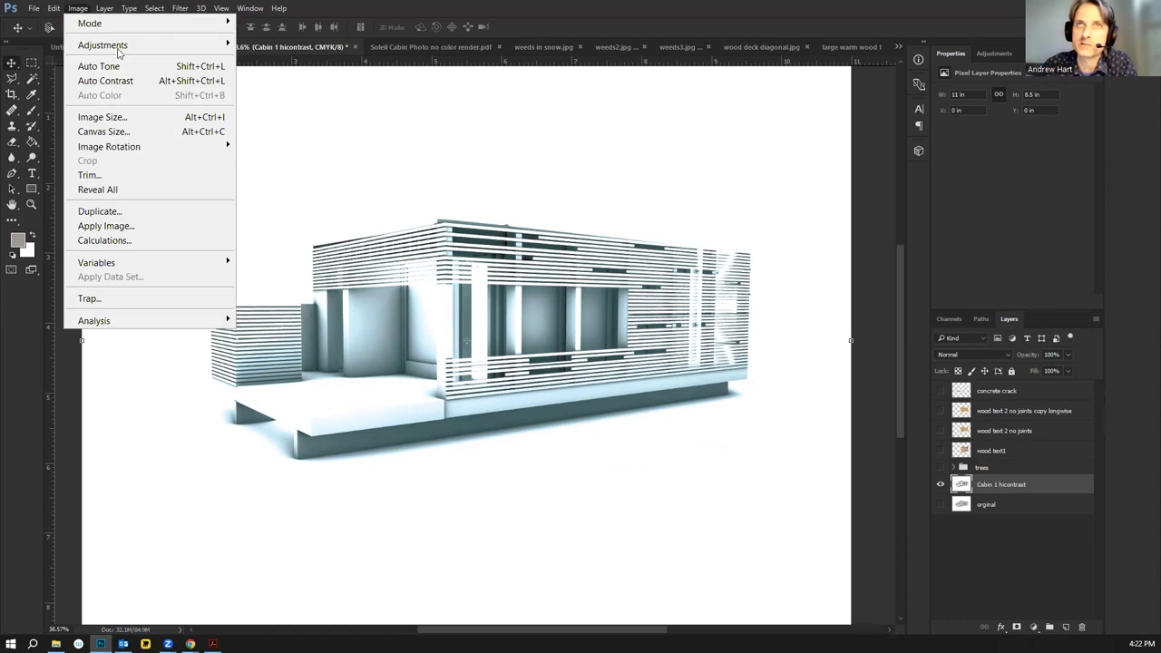
mouse_move(119, 47)
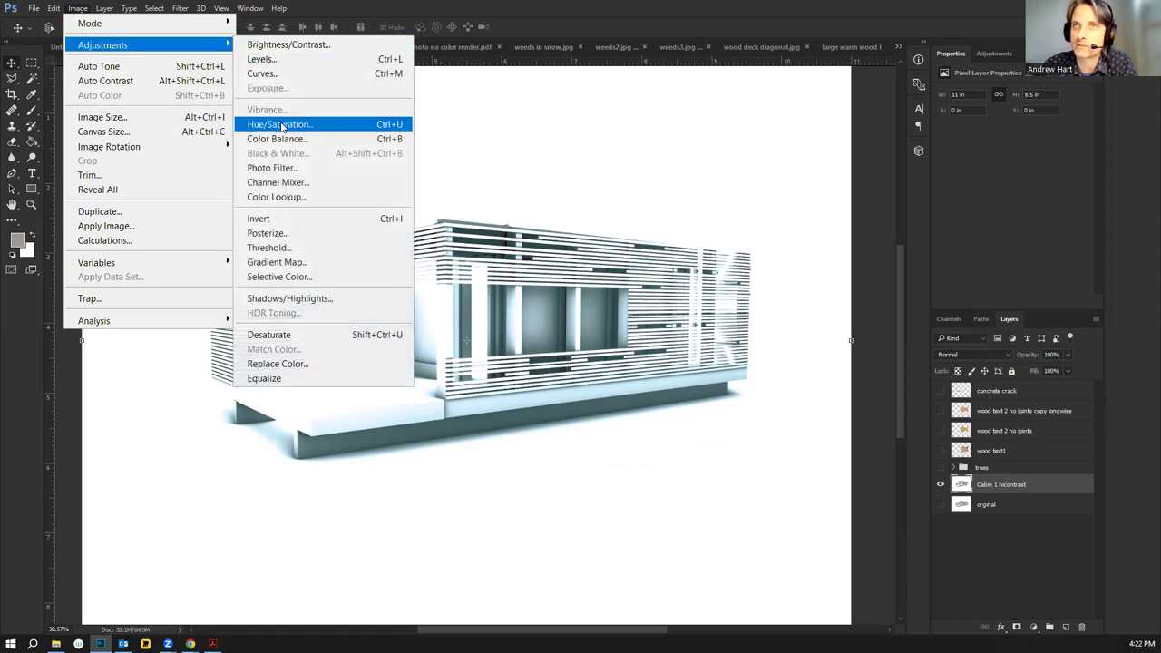
key(i)
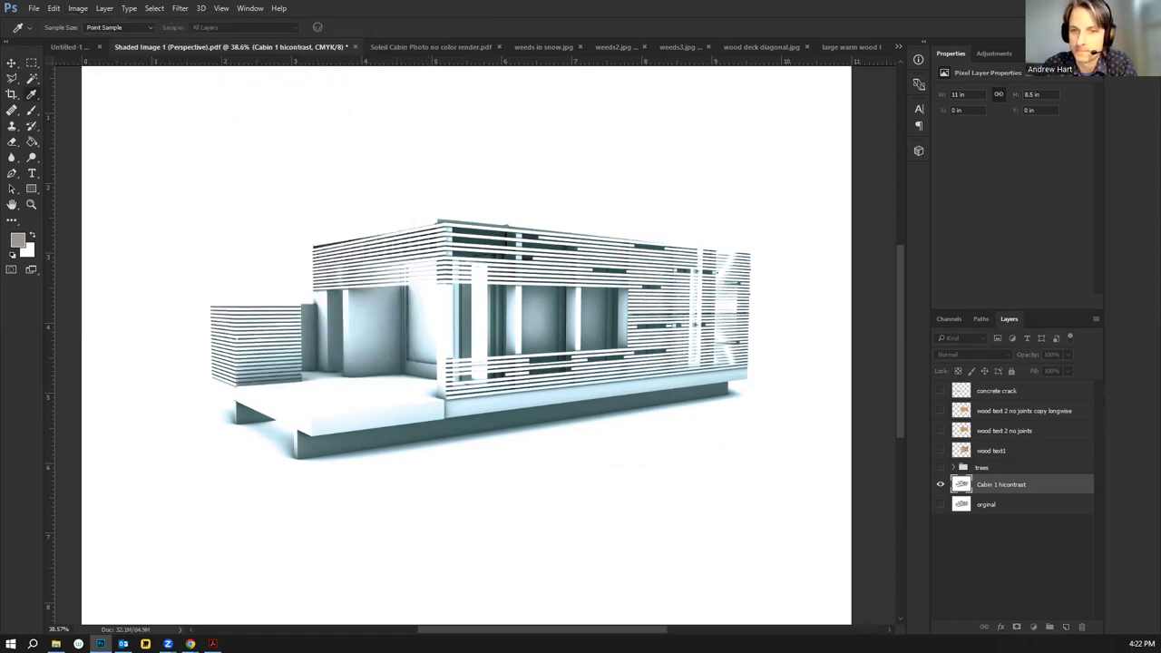
key(ctrl+u)
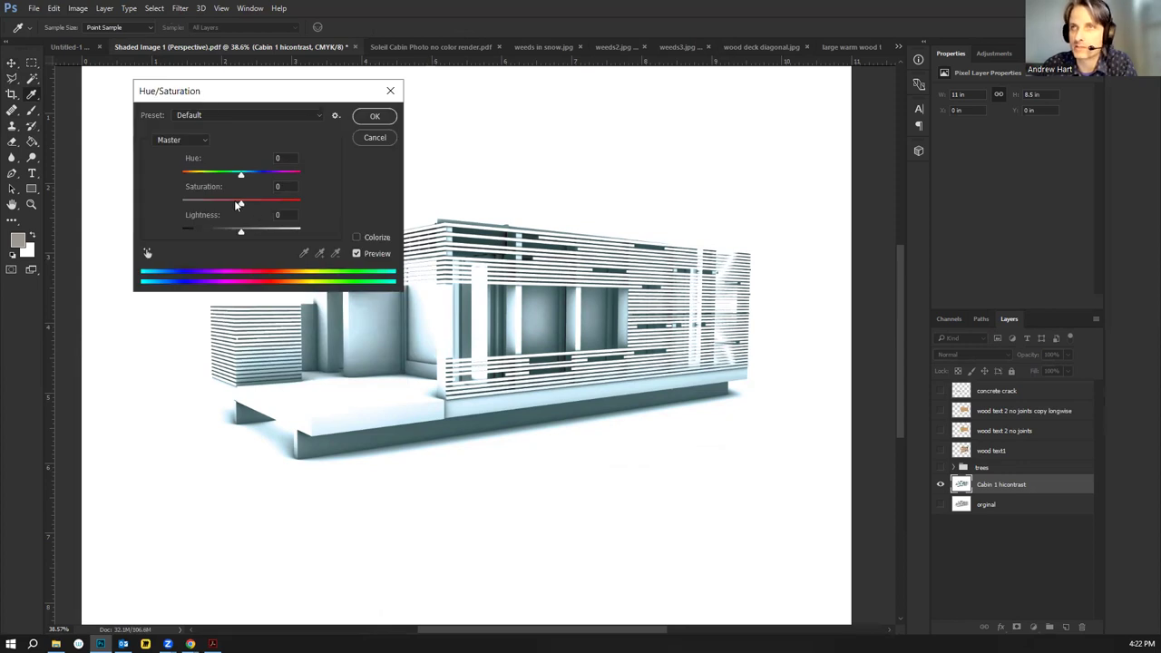
drag(240, 173, 319, 180)
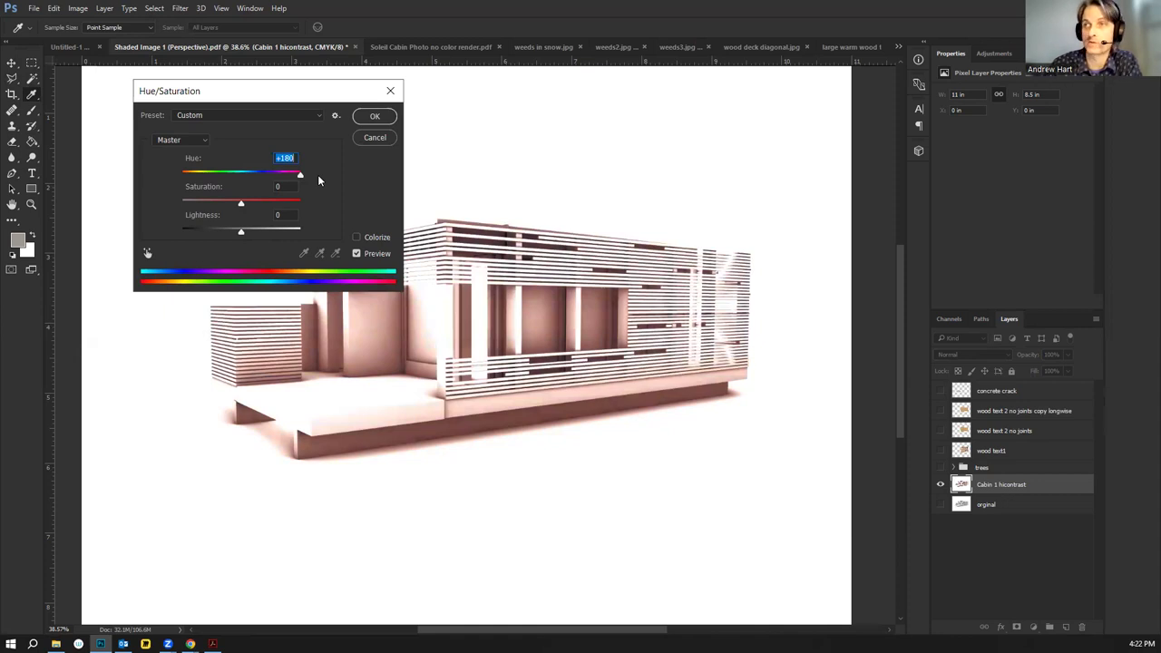
drag(318, 180, 176, 205)
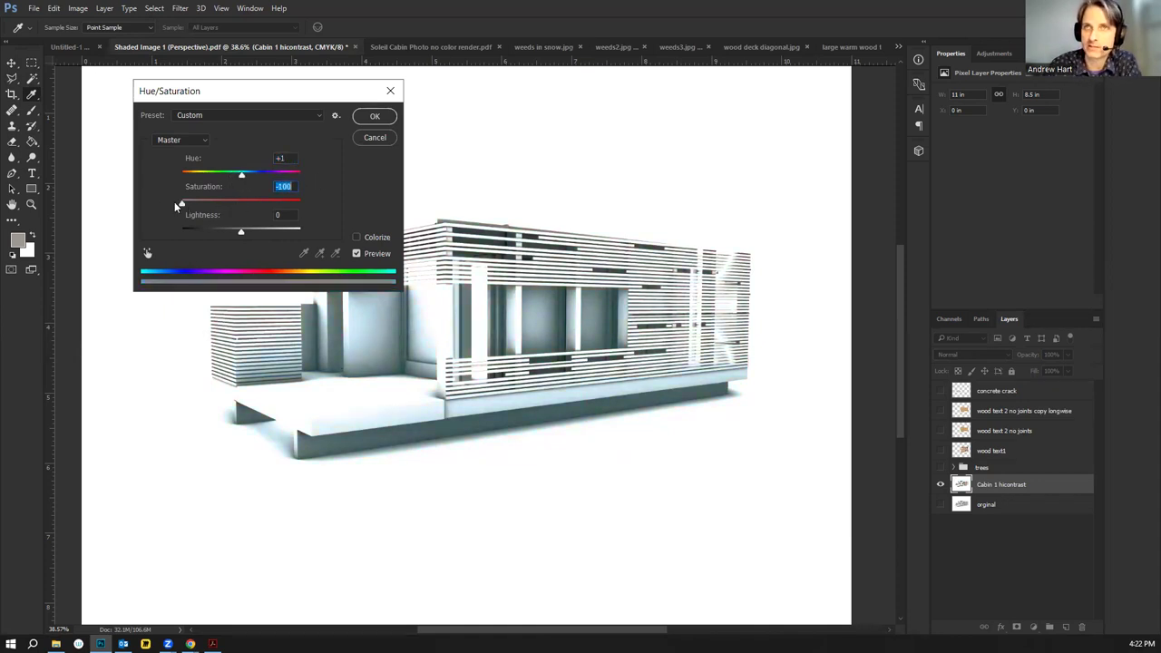
click(374, 117)
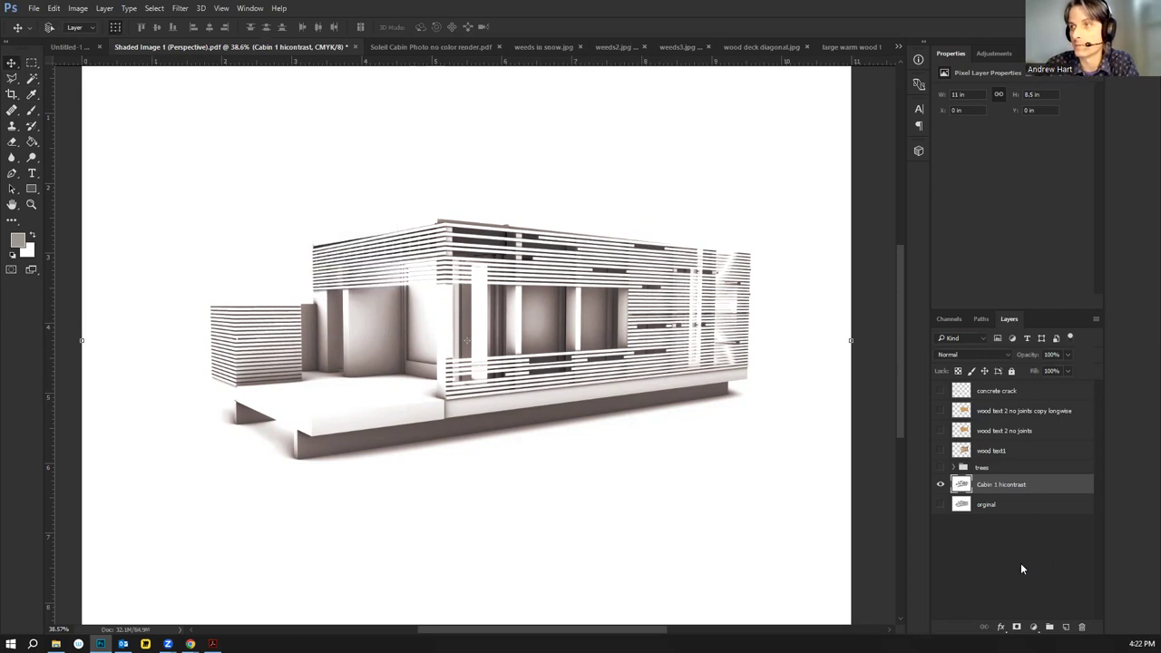
Use Color Range from the Magic Wand to sample the white highlights at Fuzziness 100
click(31, 79)
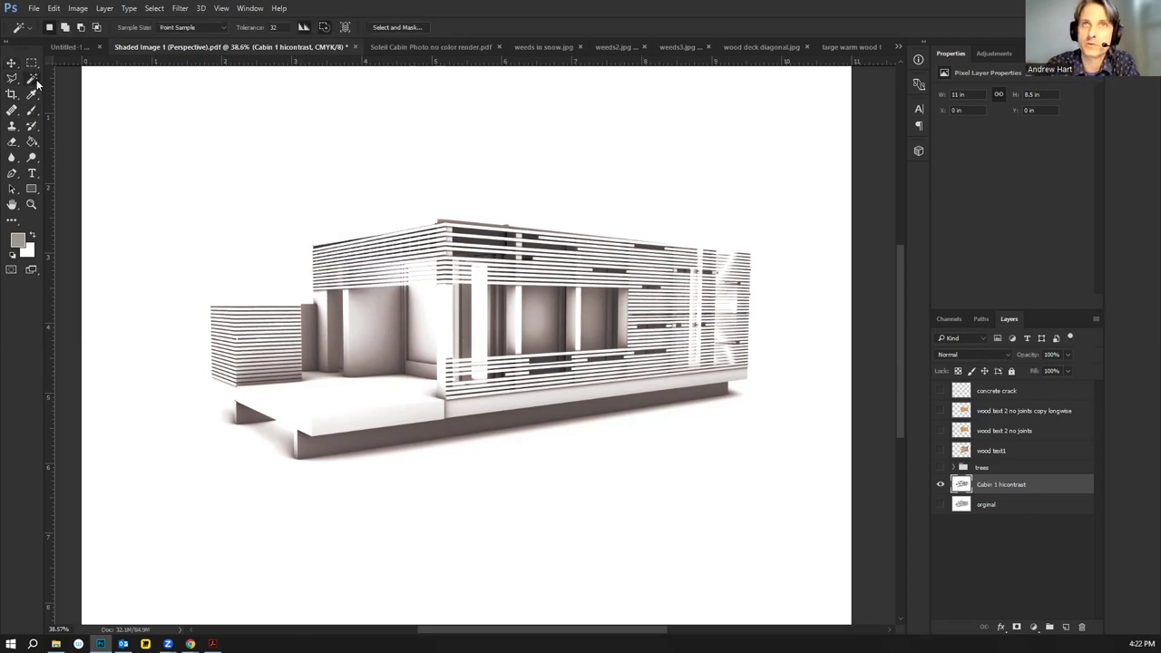
right_click(486, 298)
click(583, 435)
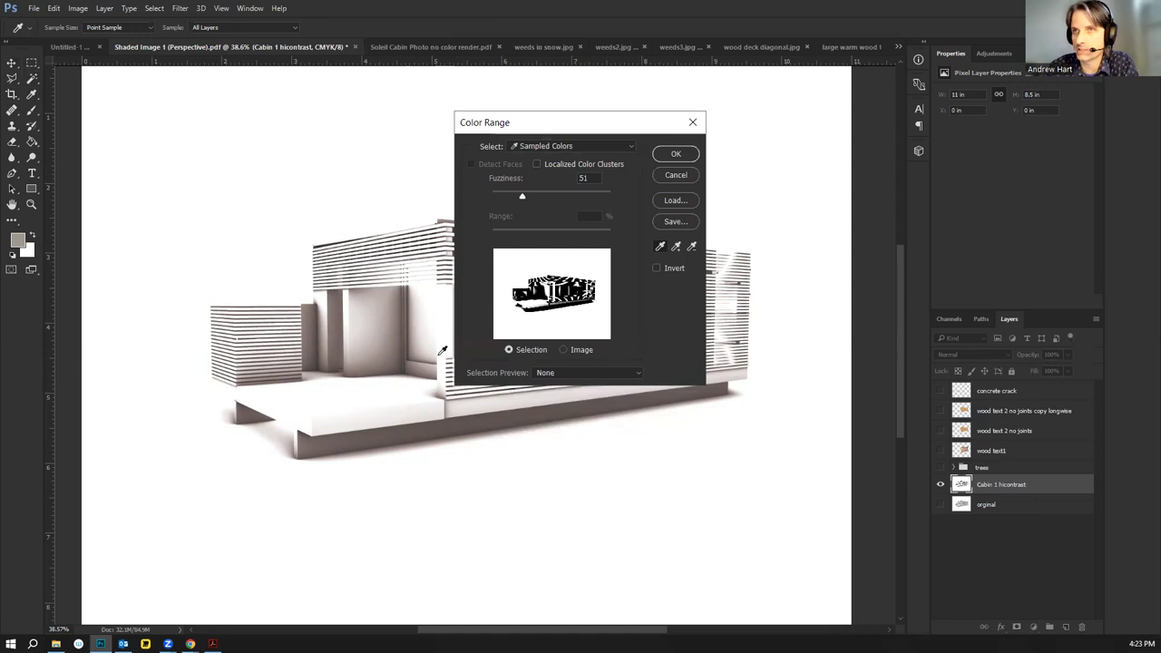
click(432, 287)
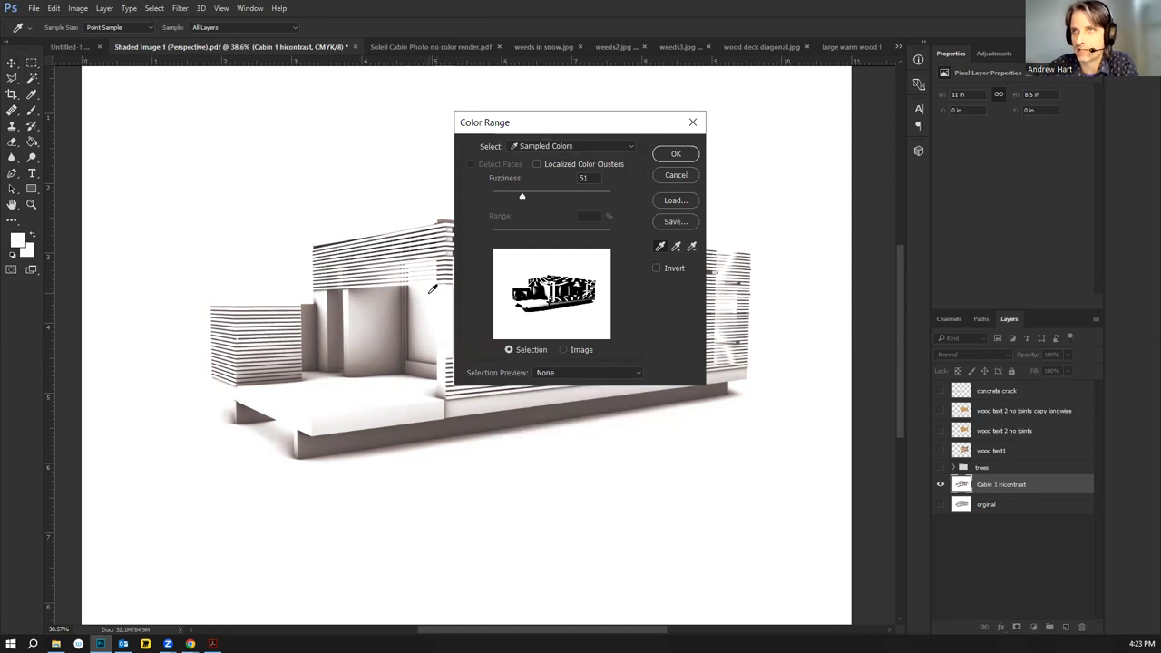
drag(526, 194, 545, 195)
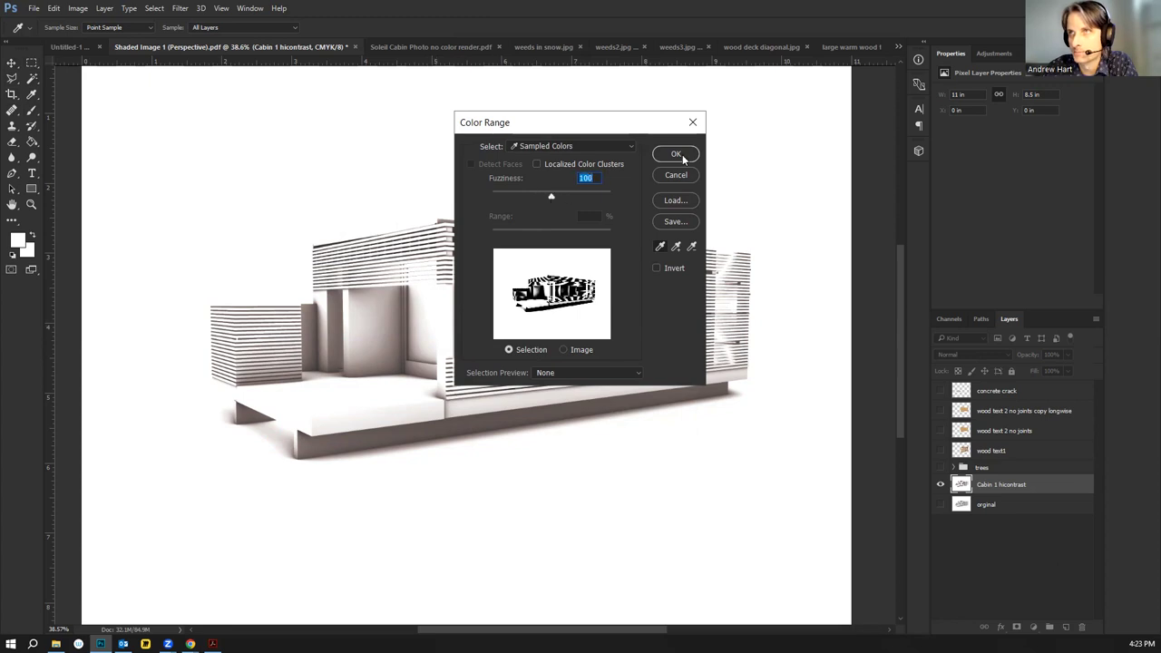
click(685, 156)
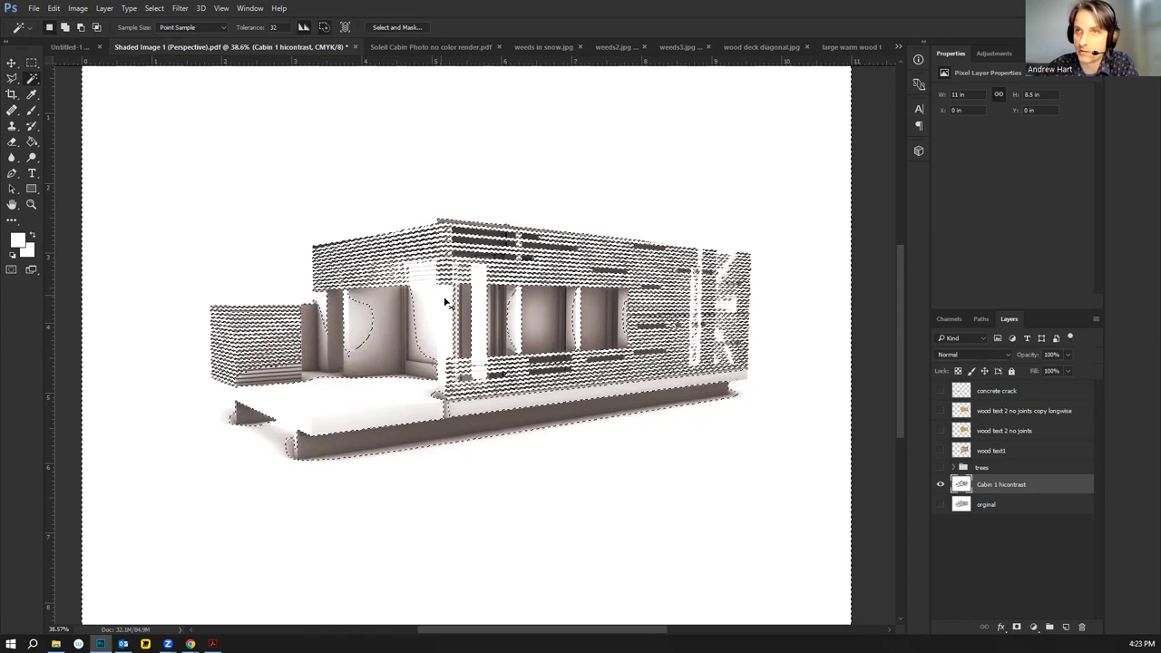
Copy the highlights to a new layer named 'Cabin 1 highlights' and hide it
key(ctrl+j)
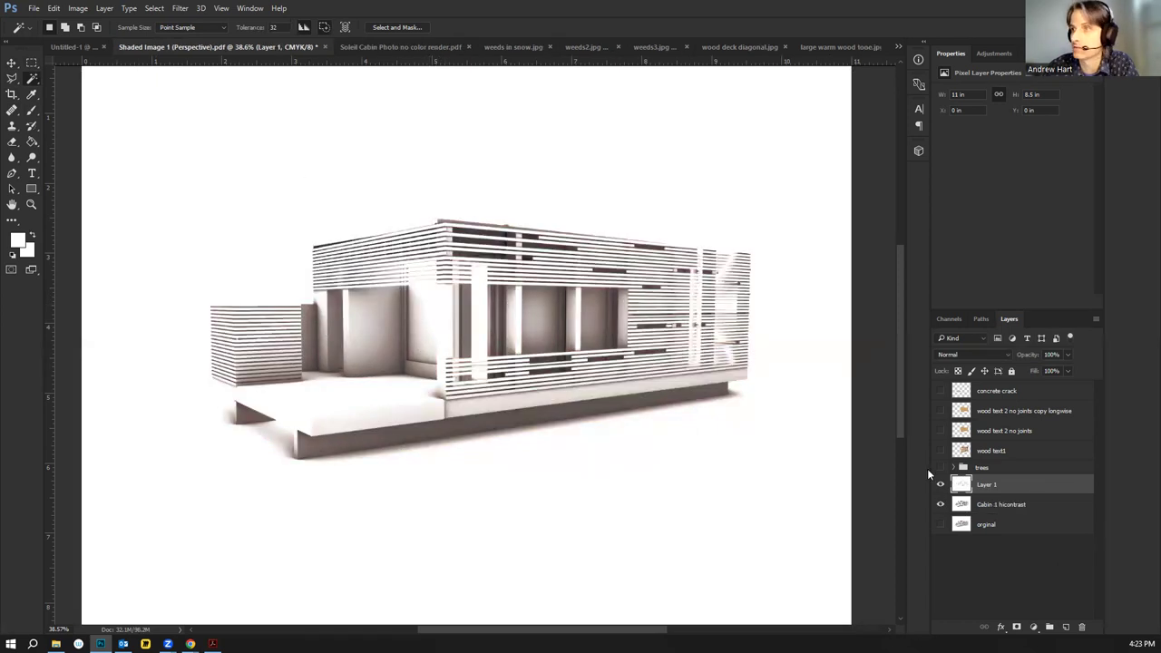
double_click(985, 486)
text(Cabin)
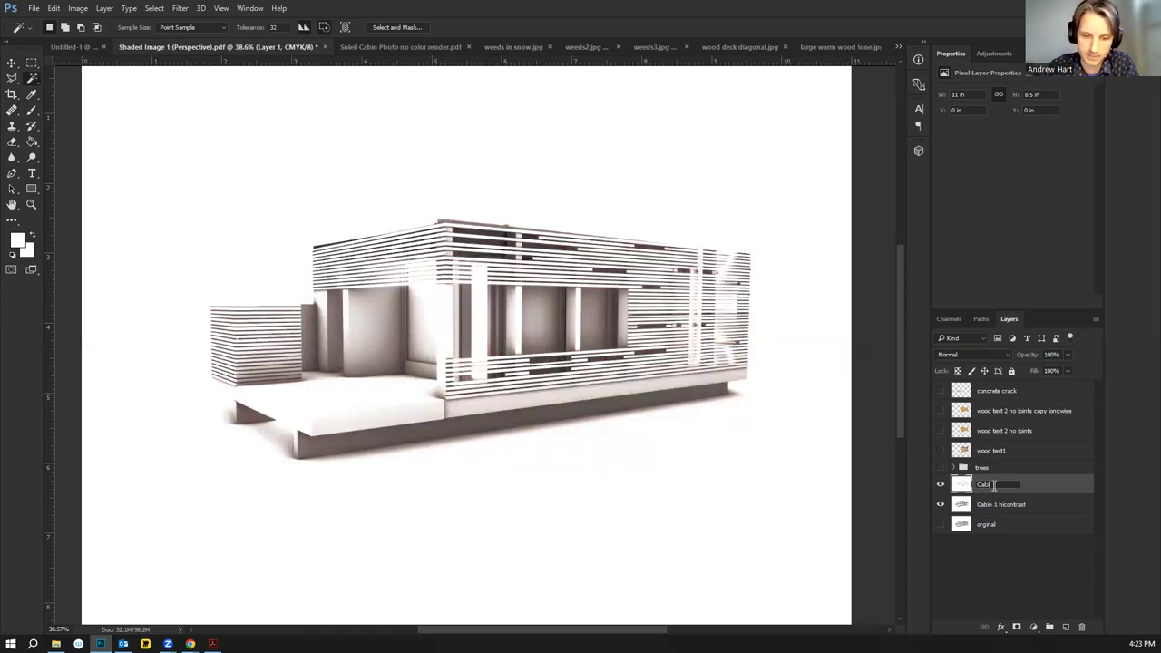
text( 1 white)
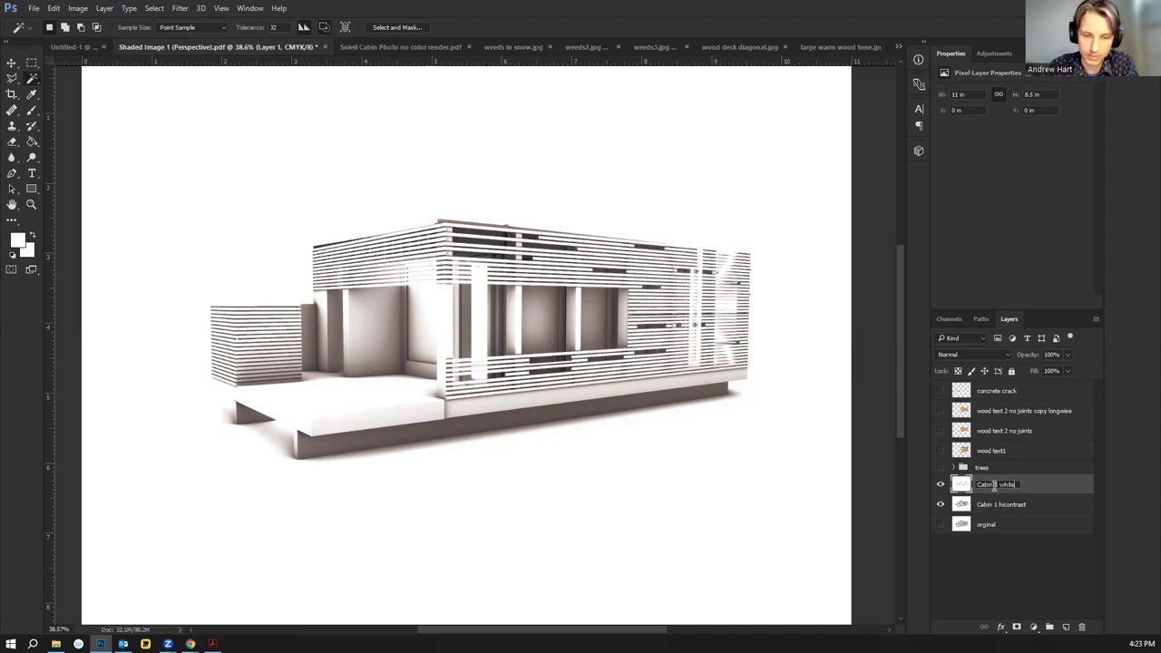
key(BackSpace)
text(hlights)
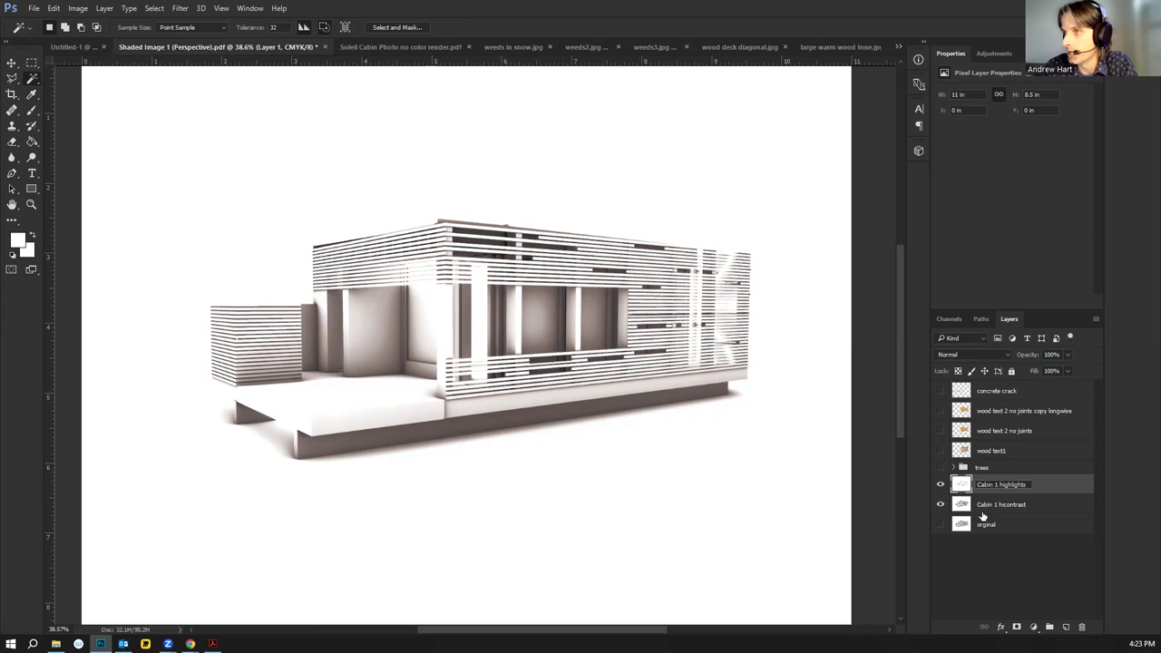
click(984, 510)
click(939, 484)
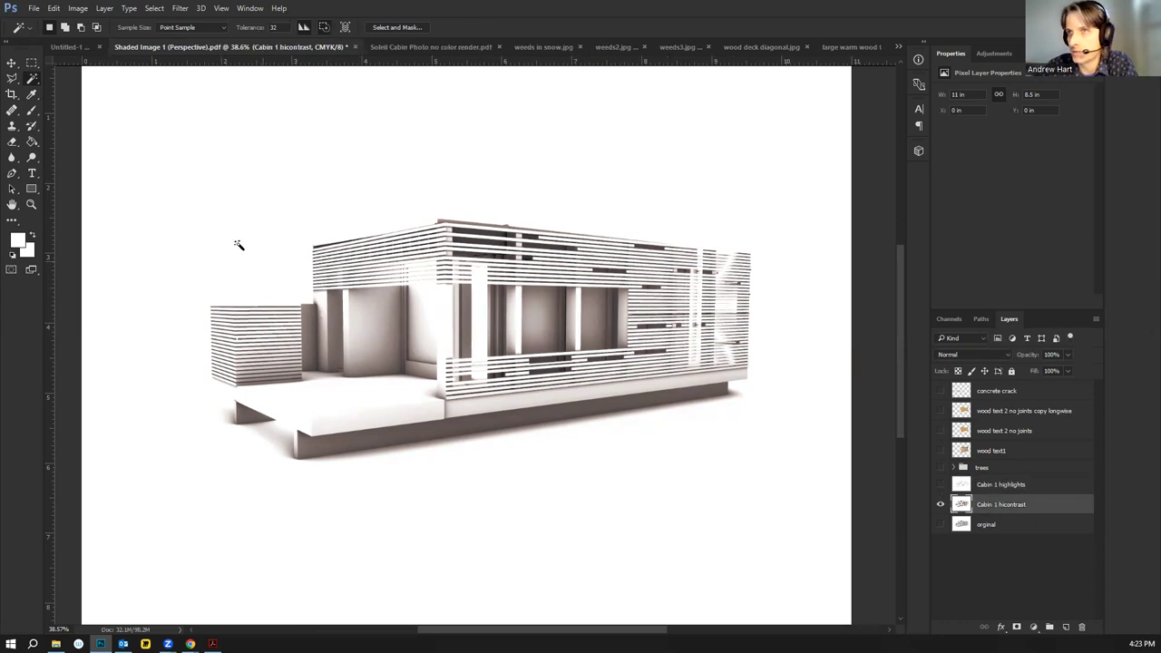
Bring up Levels on the Cabin 1 hicontrast layer
right_click(385, 364)
key(Escape)
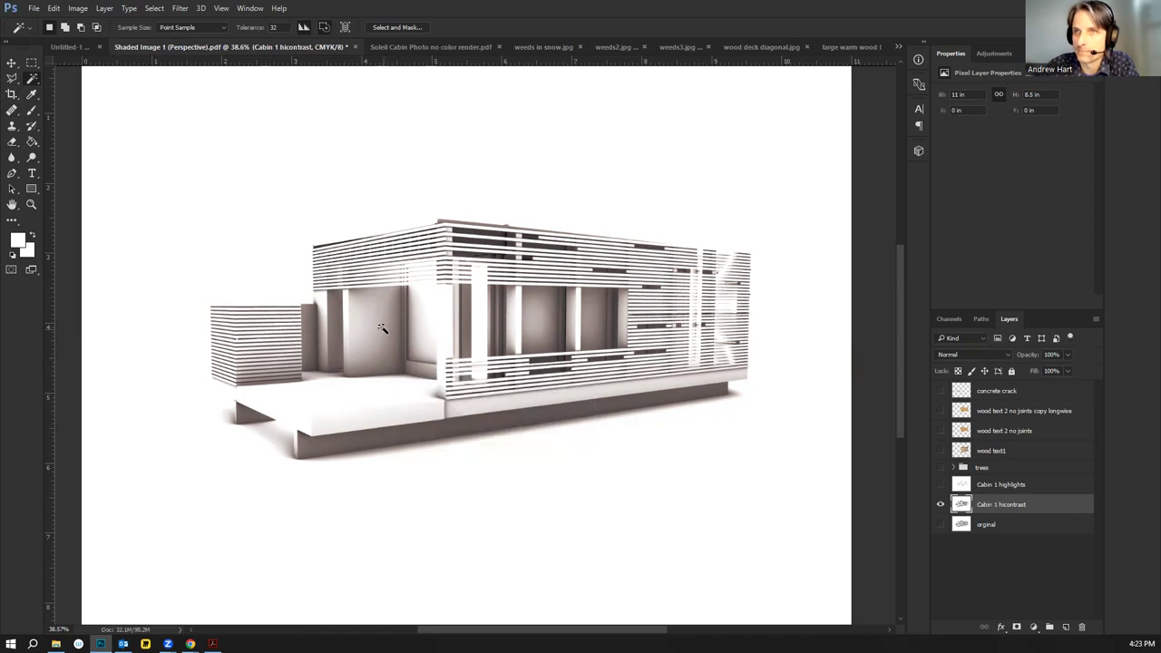
key(ctrl+l)
Raise the Levels black point, then Color Range-select the dark deck edge tones
drag(109, 240, 135, 239)
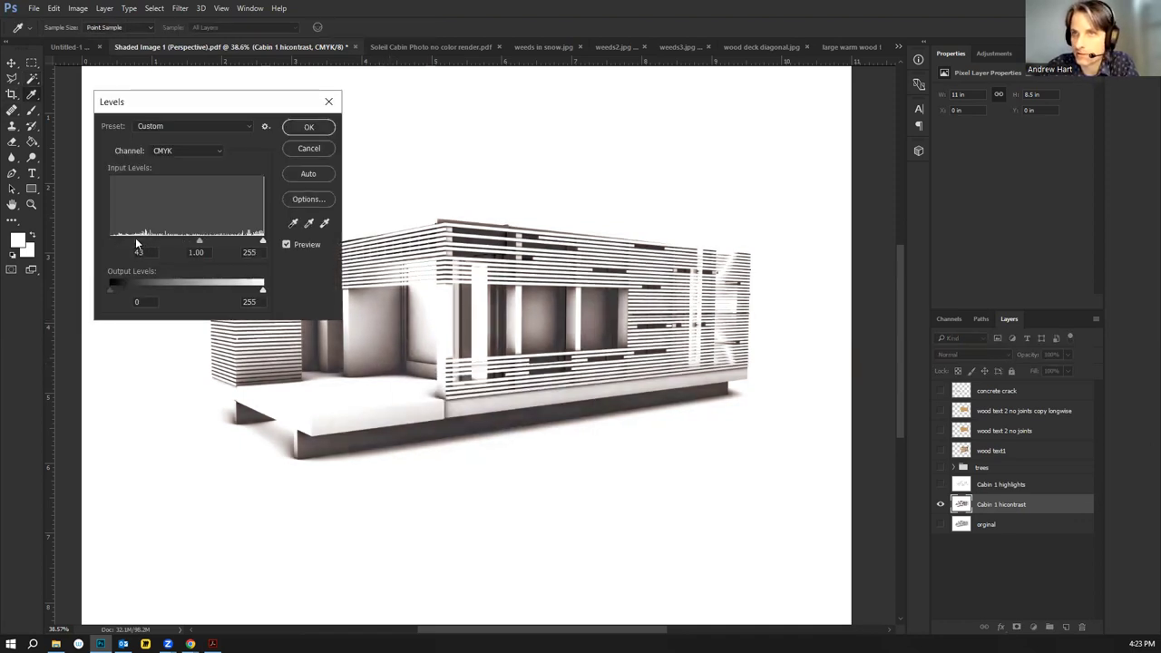
click(305, 127)
key(w)
right_click(449, 365)
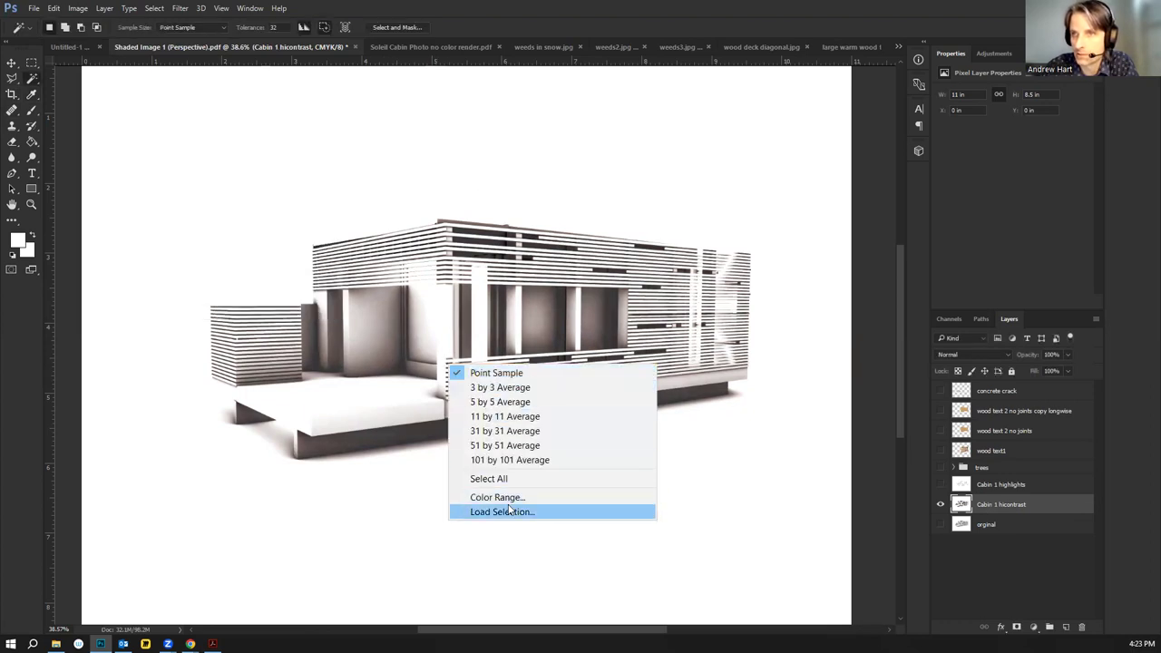
click(461, 496)
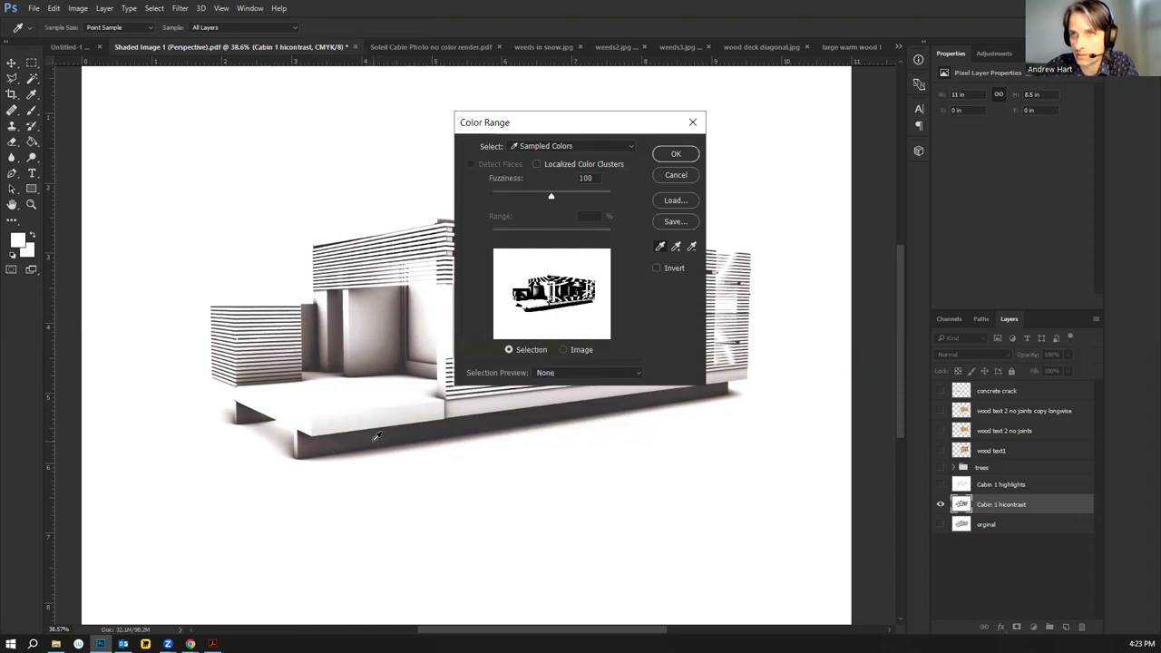
click(376, 436)
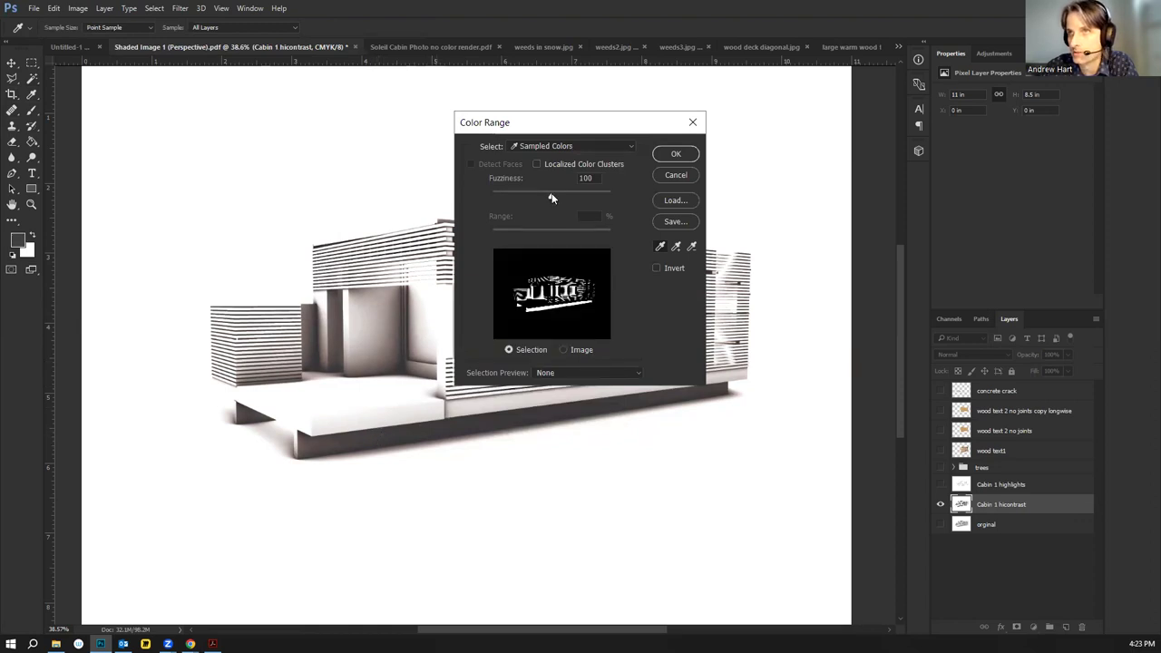
click(675, 154)
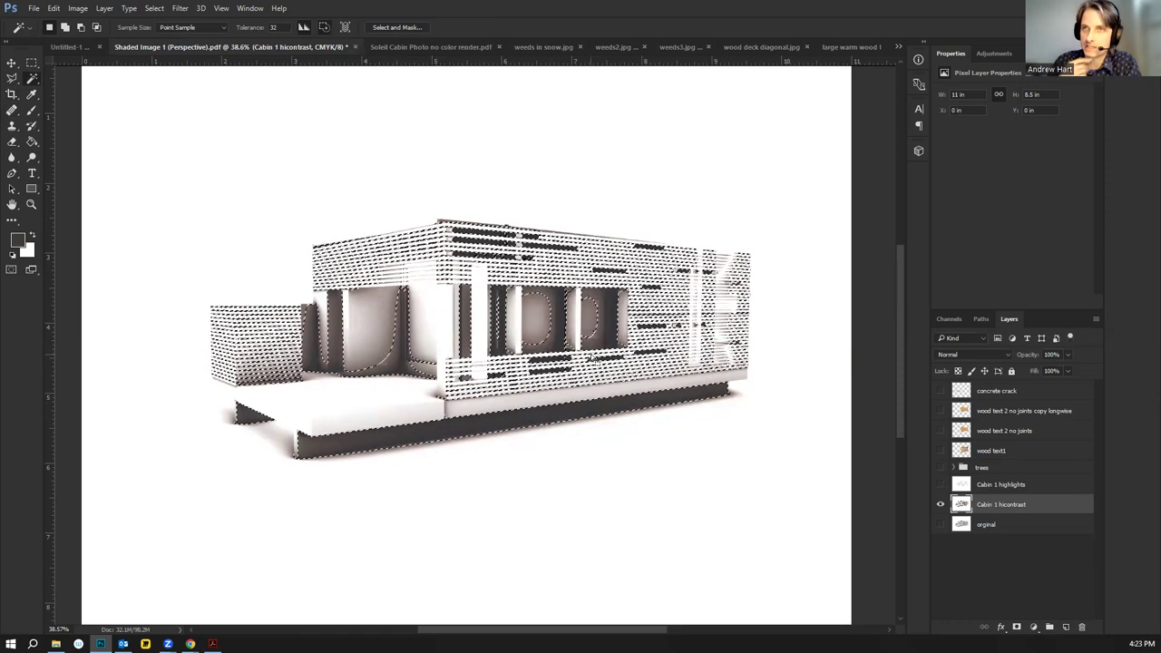
Copy the shadows to a new 'Cabin 1 shadows' layer and hide Cabin 1 hicontrast
key(ctrl+j)
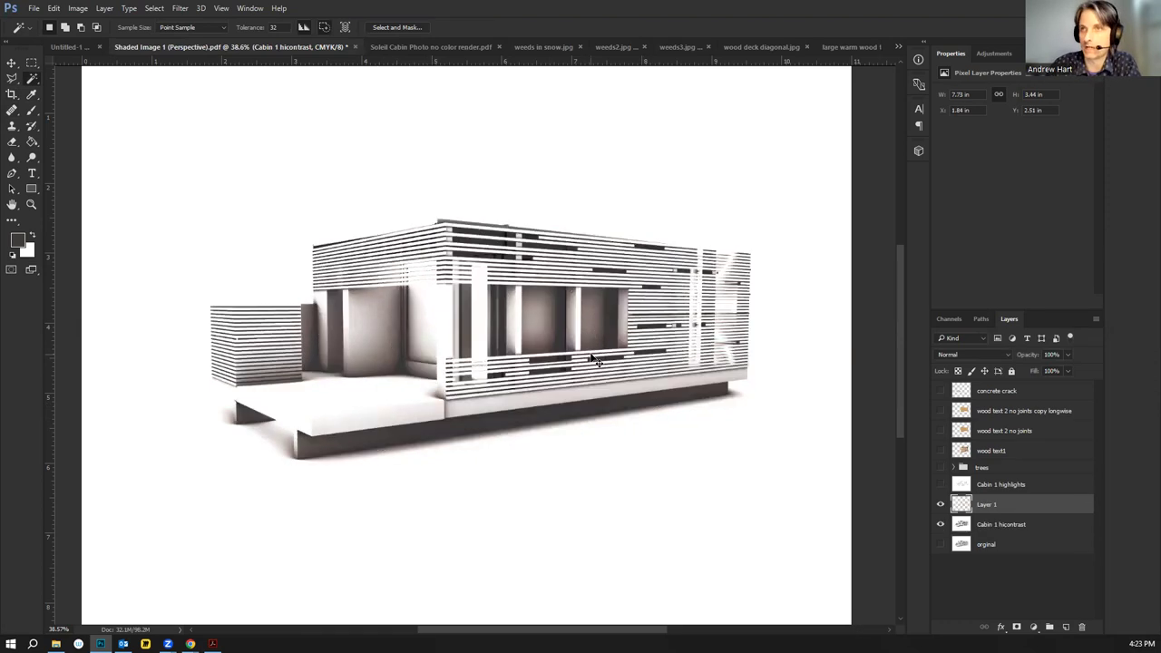
double_click(997, 504)
text(Cabin 1 shadows)
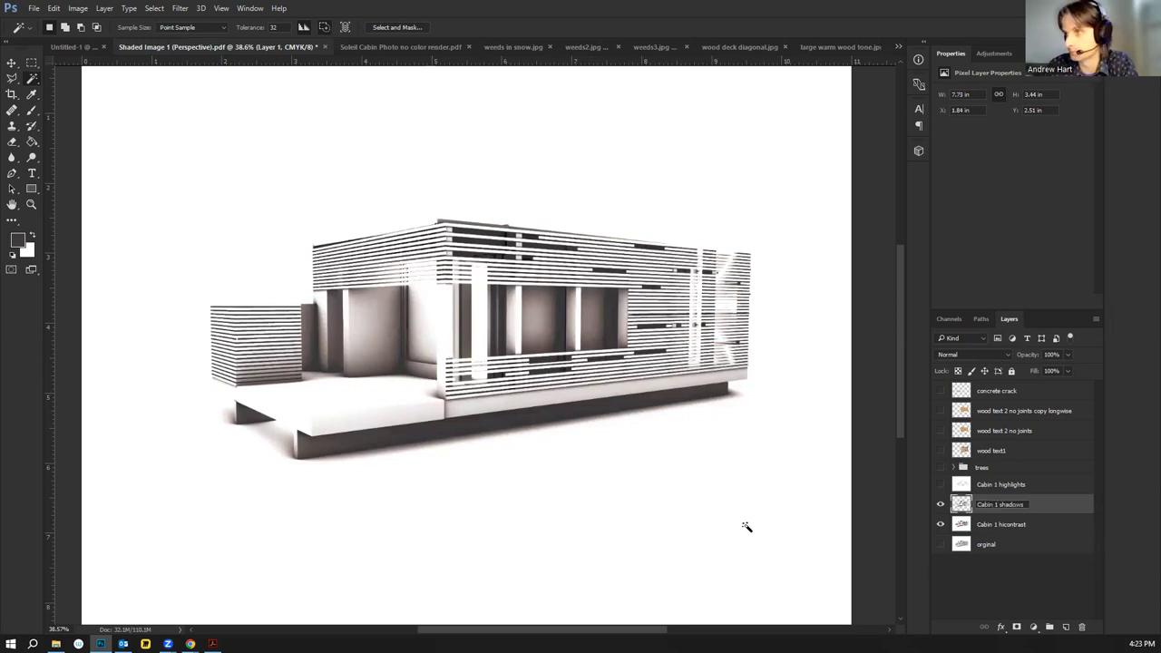
key(Return)
click(705, 512)
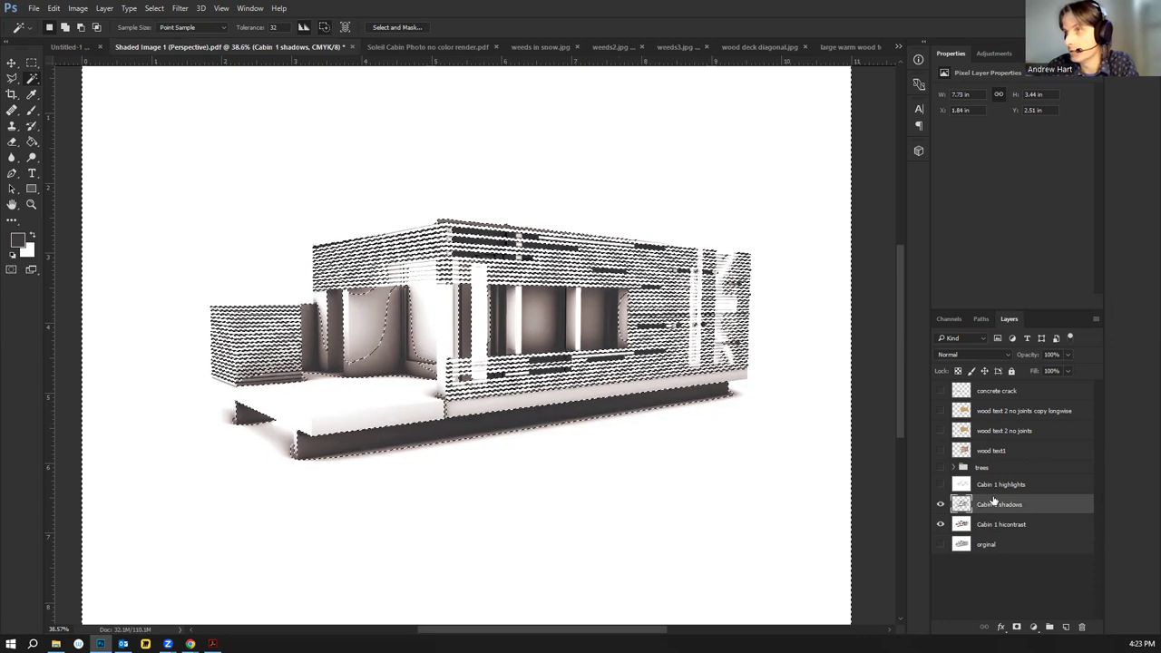
click(940, 524)
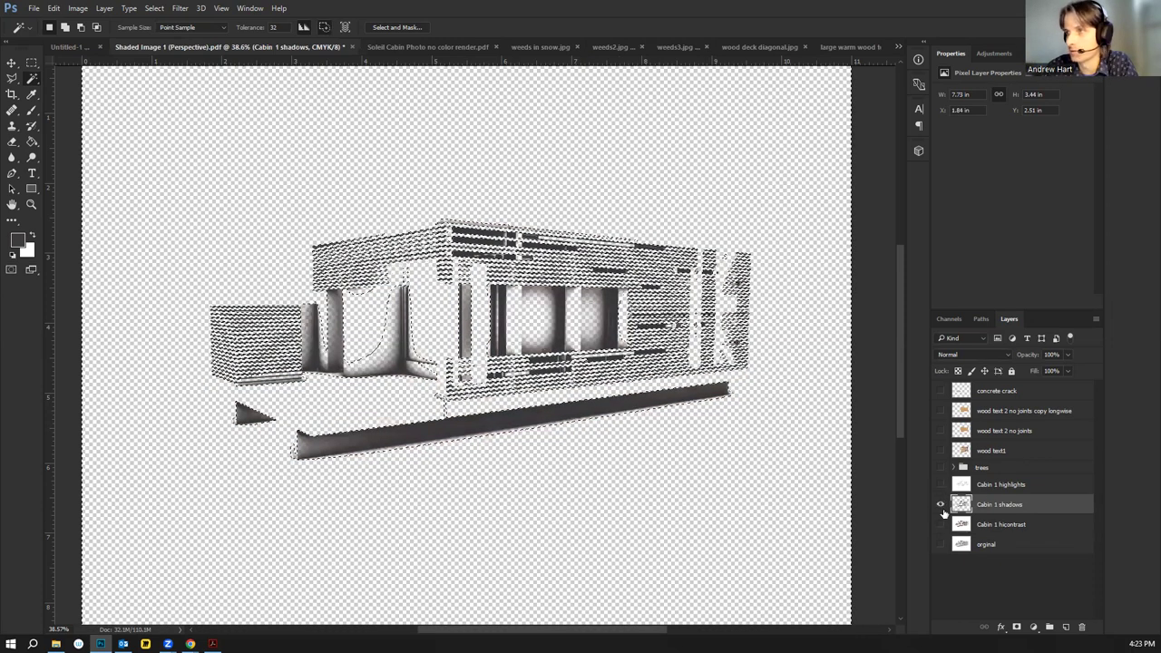
Start creating a new layer from the Layer menu
right_click(1010, 584)
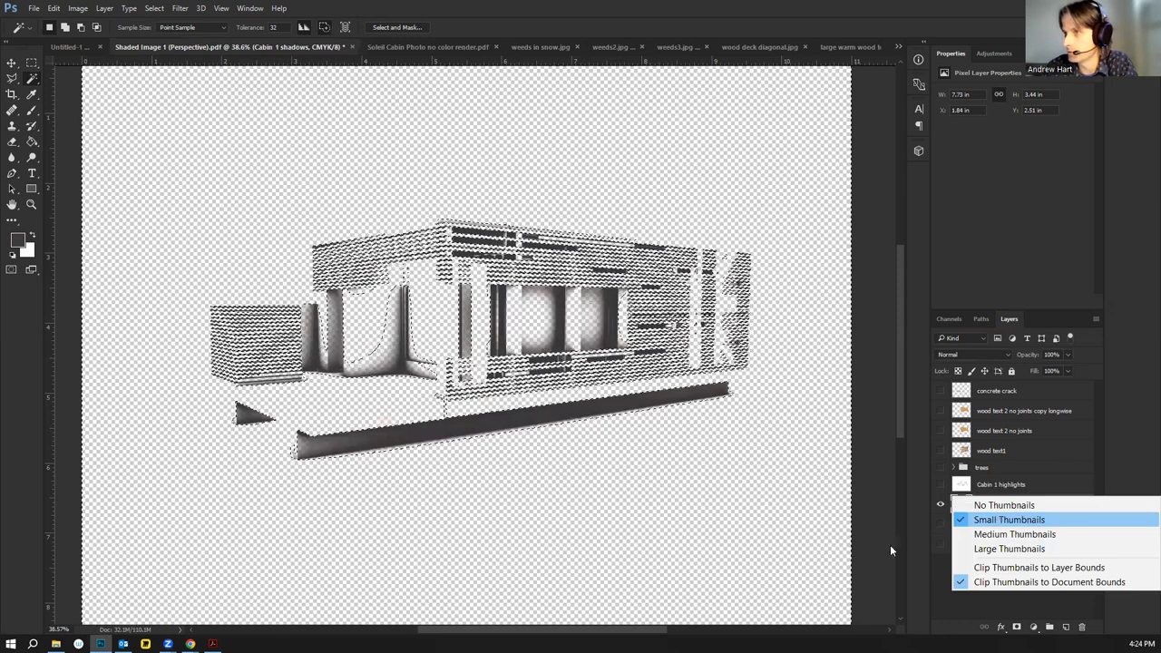
key(Escape)
click(104, 8)
click(396, 91)
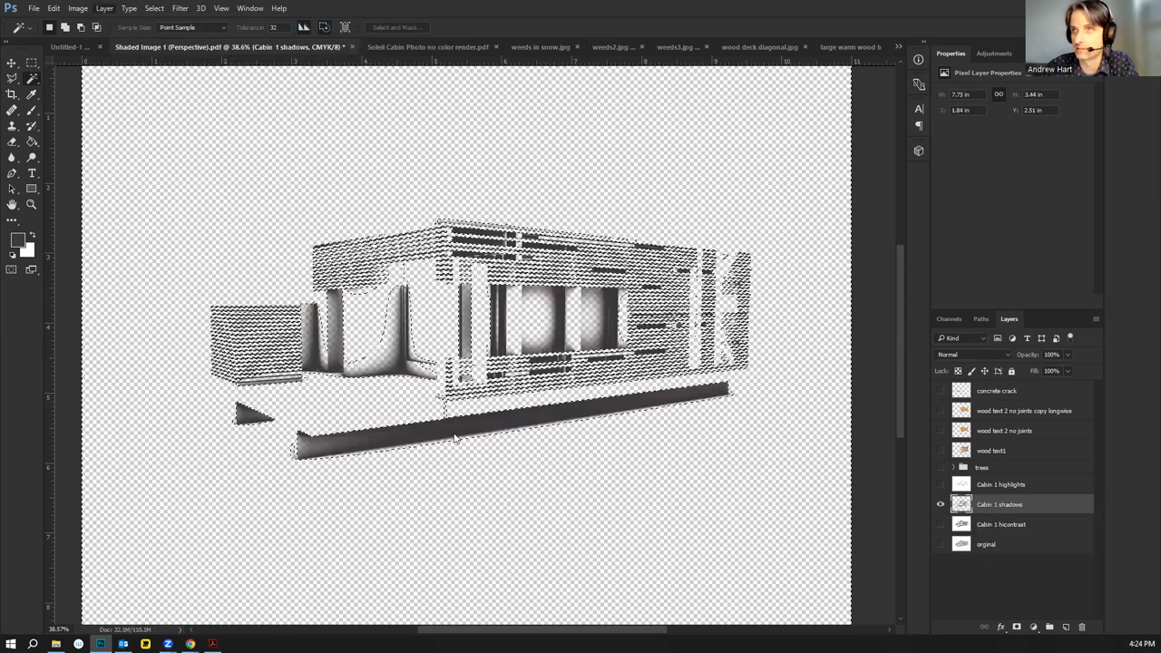
Create the 'background orange' layer and move it to the bottom of the stack
key(ctrl+shift+i)
key(Return)
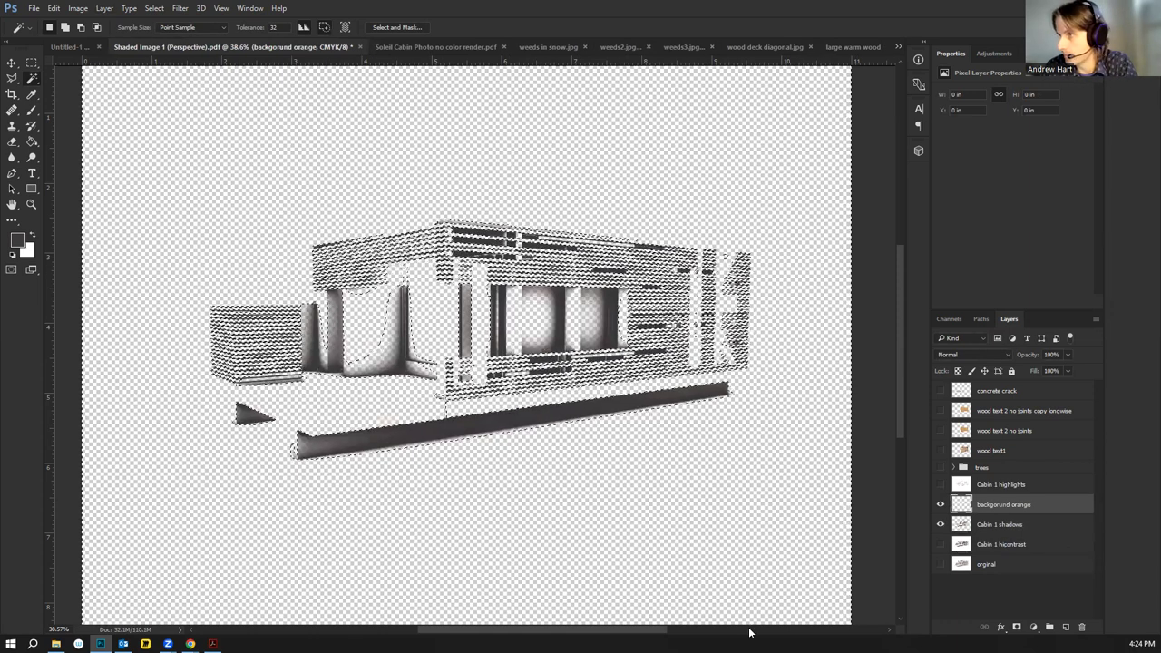
drag(994, 506, 992, 580)
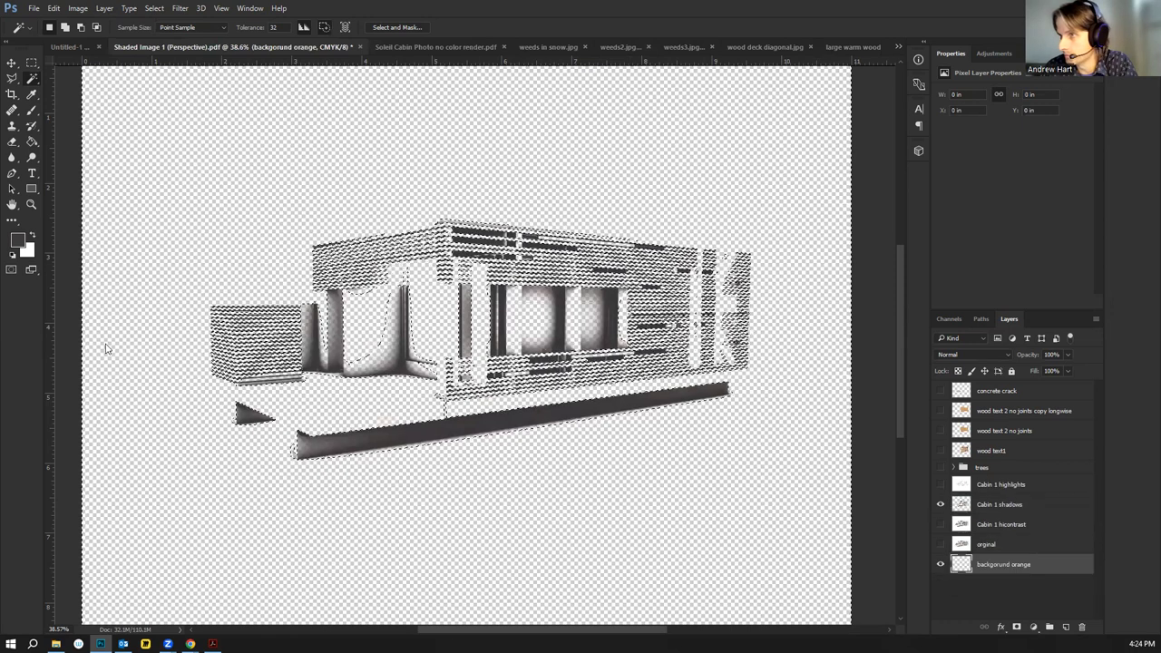
Sample an orange colour and fill the background orange layer with it, after deselecting
click(32, 142)
click(32, 94)
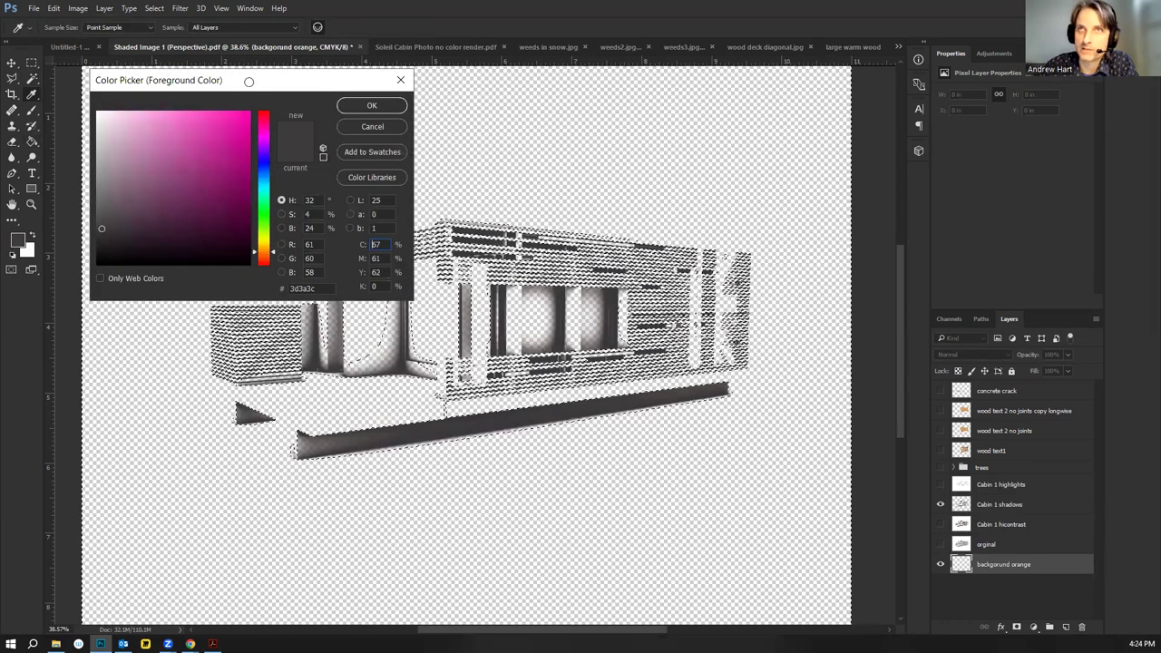
click(370, 106)
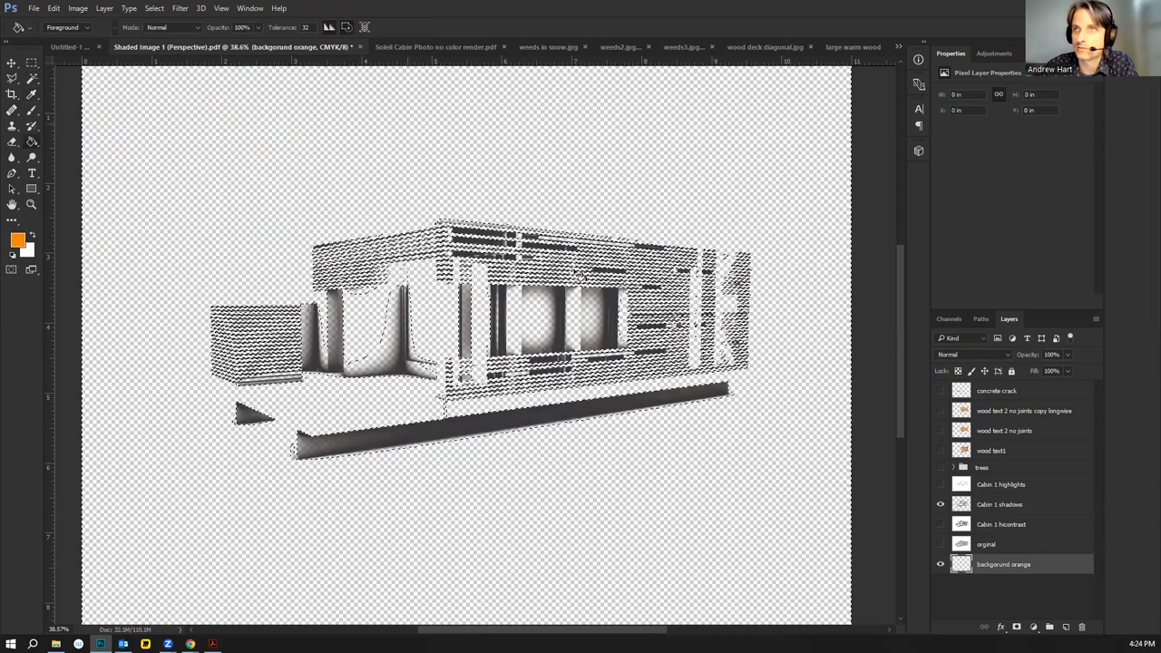
click(580, 273)
key(ctrl+z)
click(30, 63)
click(275, 255)
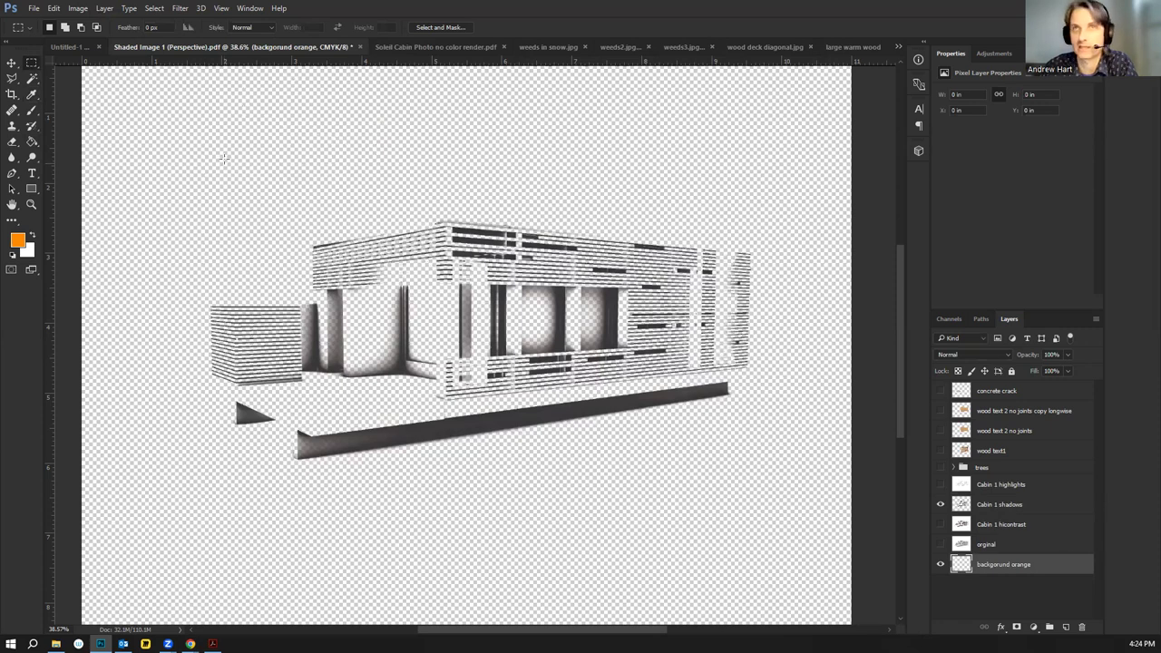
click(32, 143)
click(189, 125)
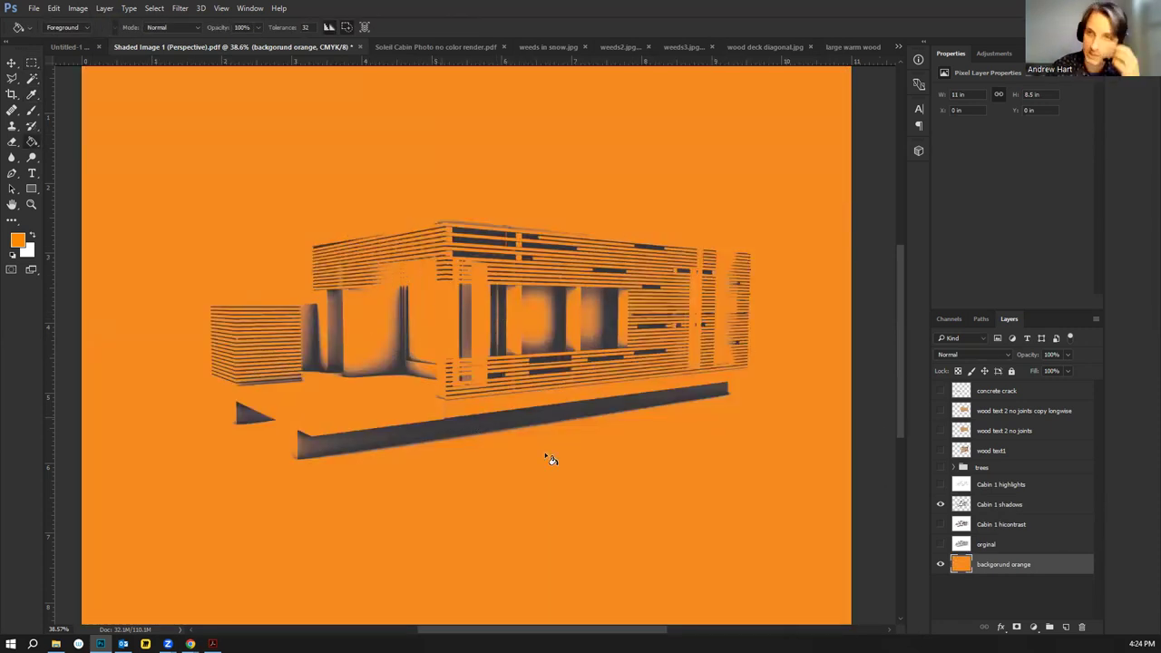
Compare Cabin 1 highlights and shadows, leaving both visible and the orange background hidden
click(940, 484)
click(939, 504)
click(939, 504)
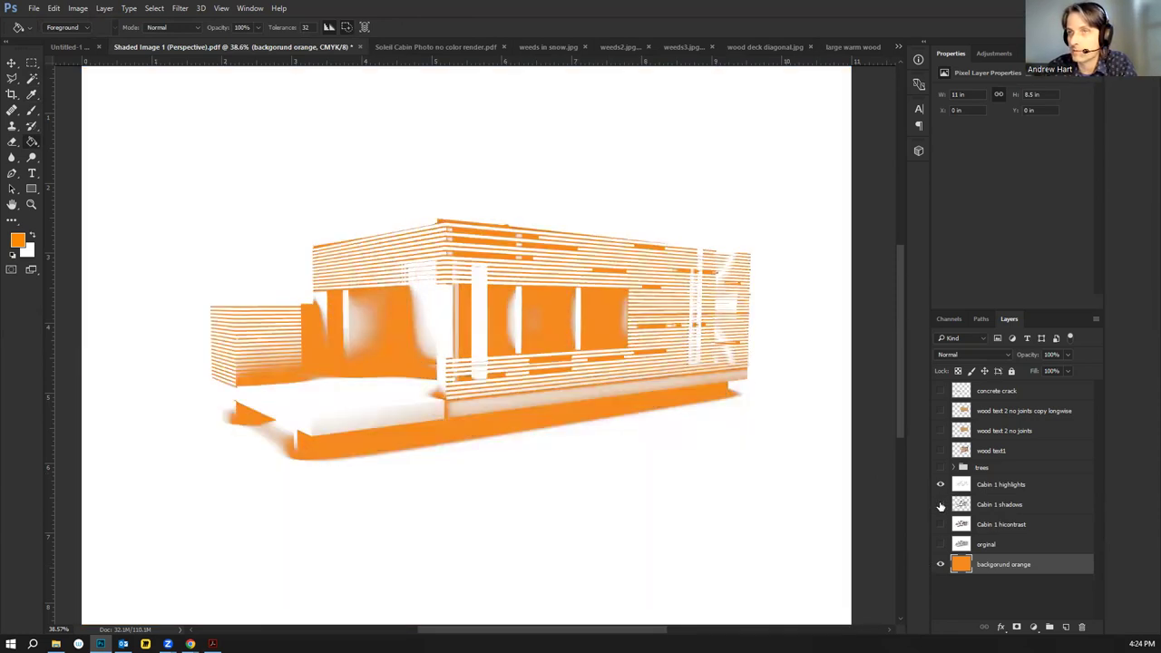
click(939, 504)
click(939, 505)
click(939, 504)
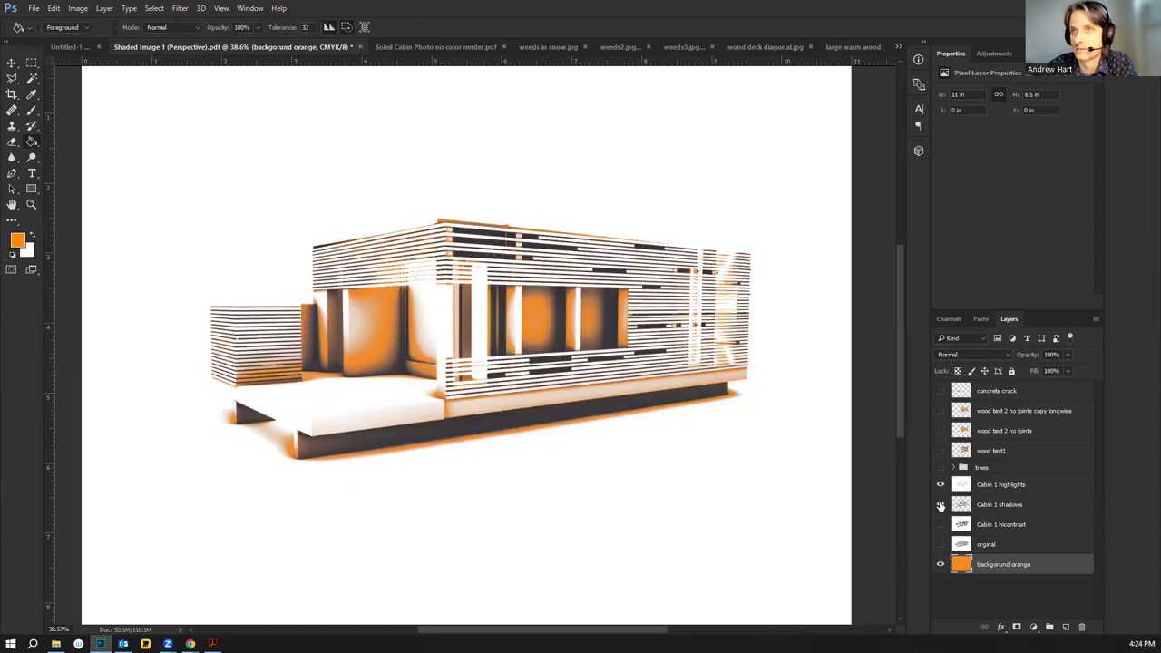
click(940, 484)
click(940, 485)
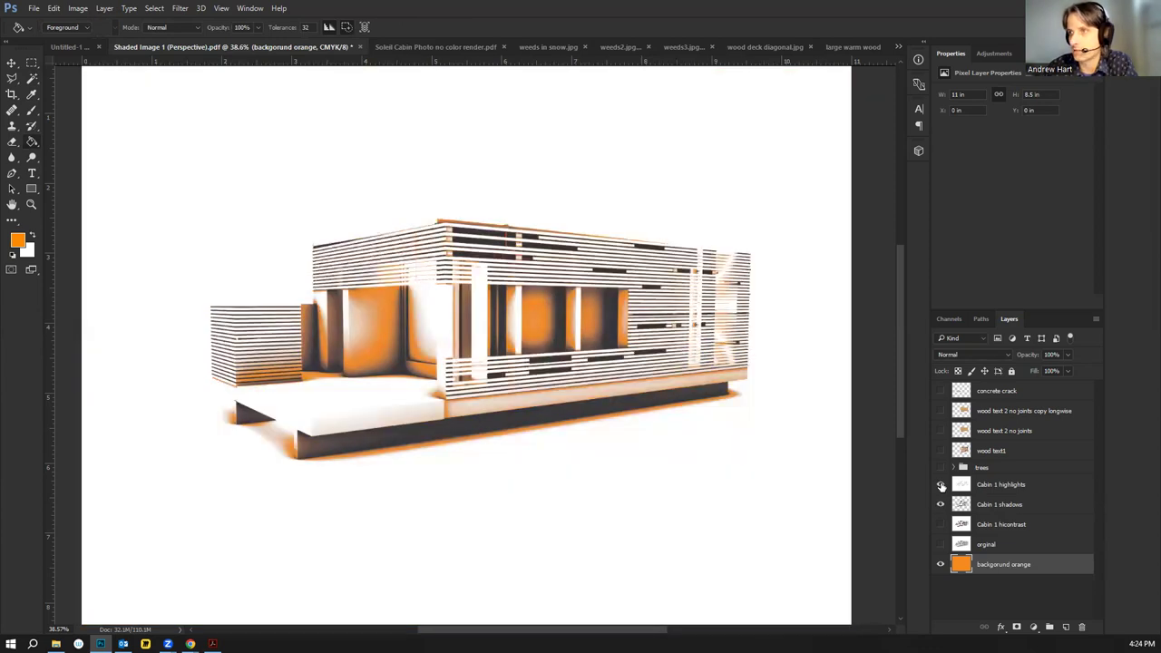
click(939, 485)
click(940, 504)
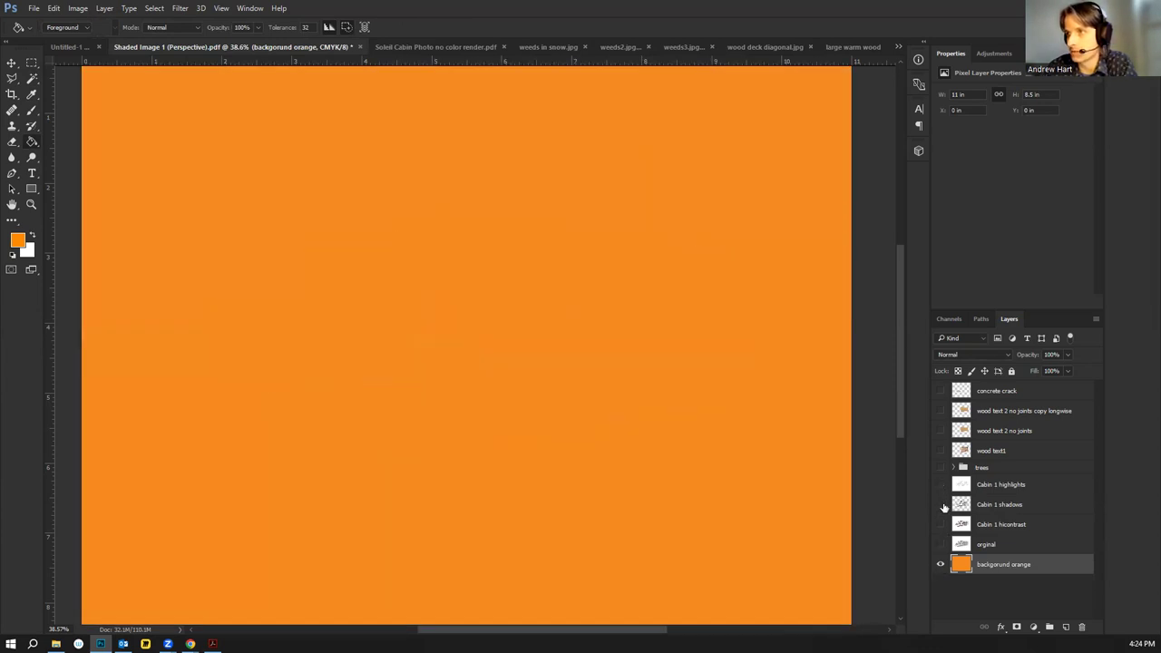
click(940, 504)
click(940, 484)
click(940, 564)
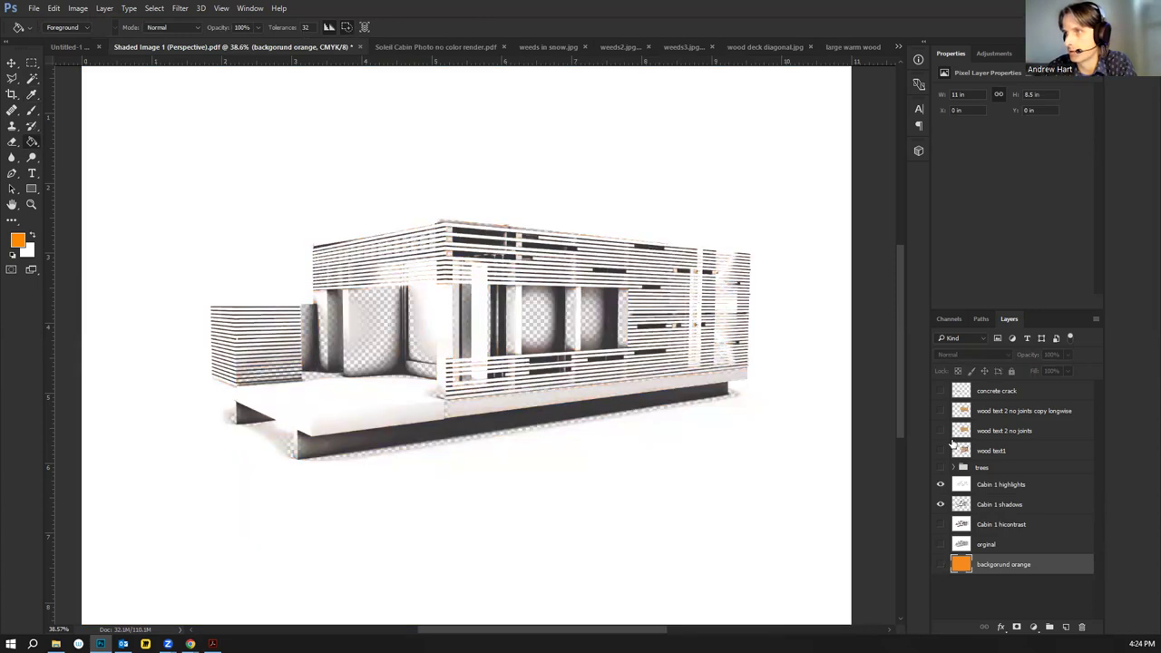
Set wood text1 to 100% opacity and move it below the Cabin 1 renders
click(940, 450)
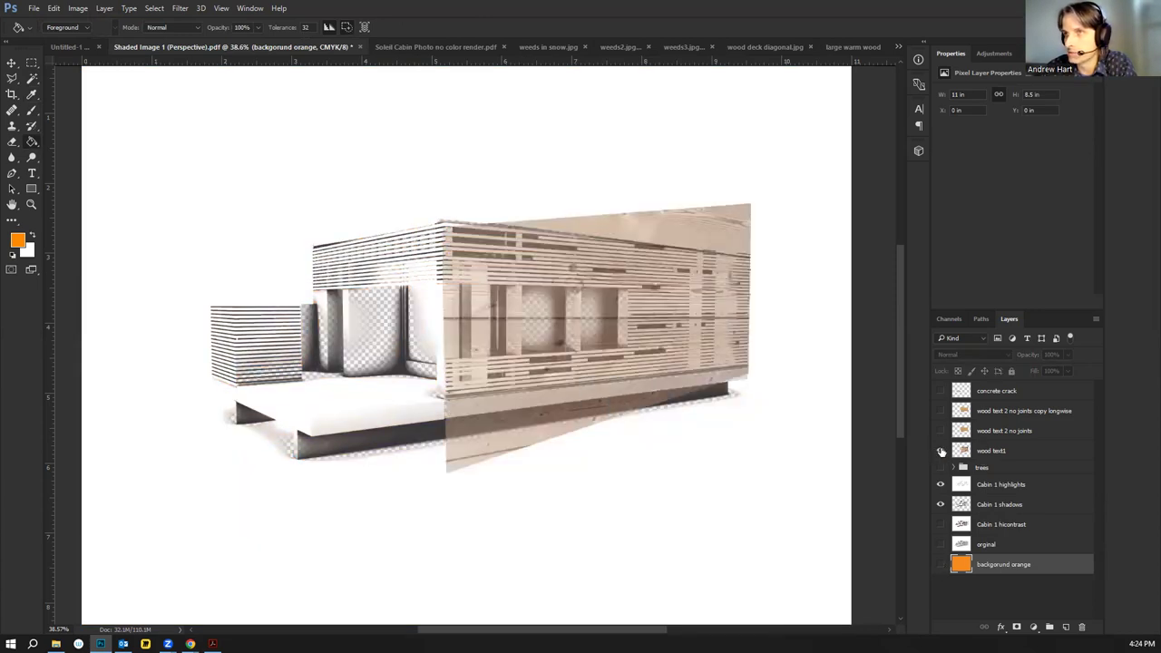
click(1020, 451)
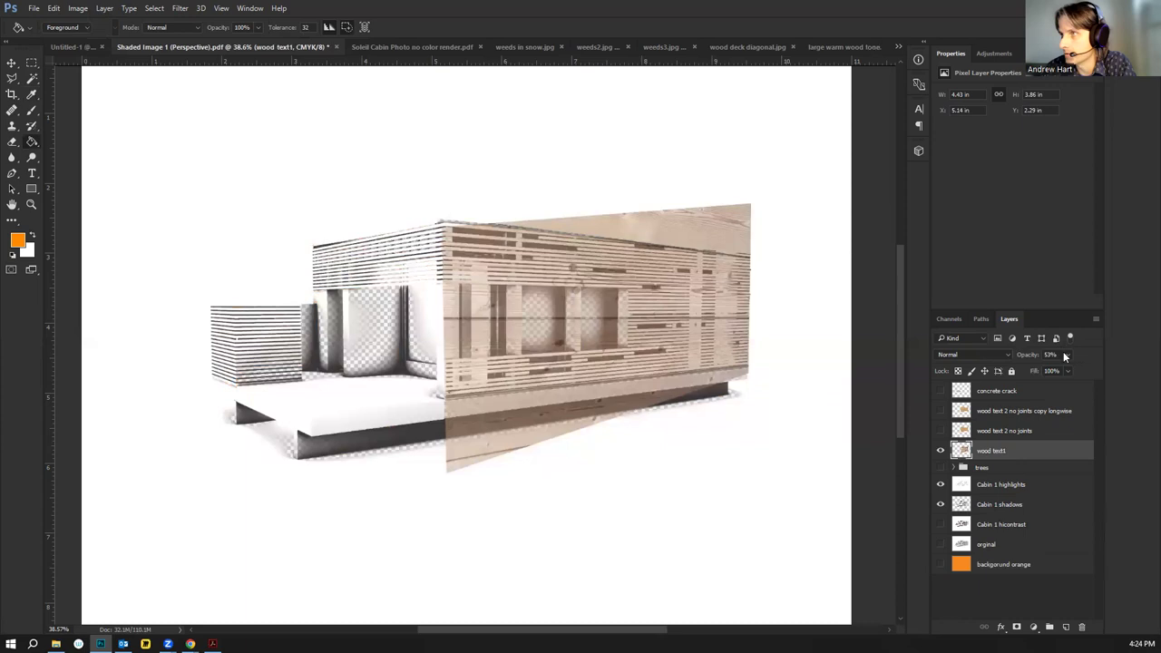
drag(1089, 368, 1099, 369)
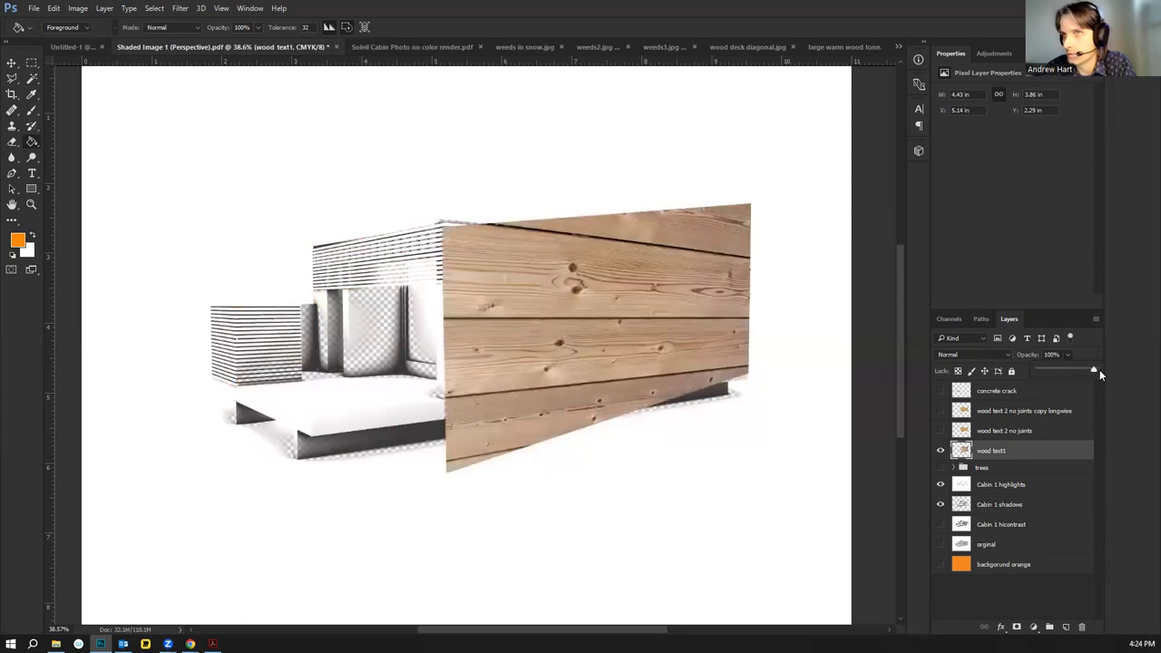
drag(990, 460, 1000, 528)
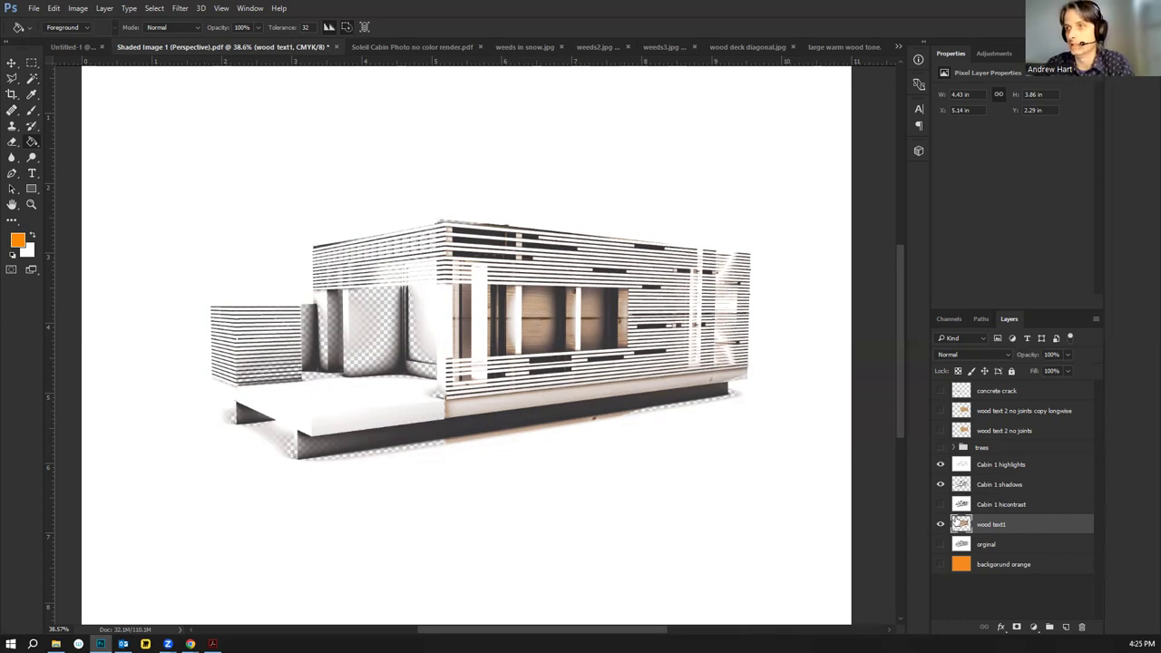
click(939, 524)
click(940, 564)
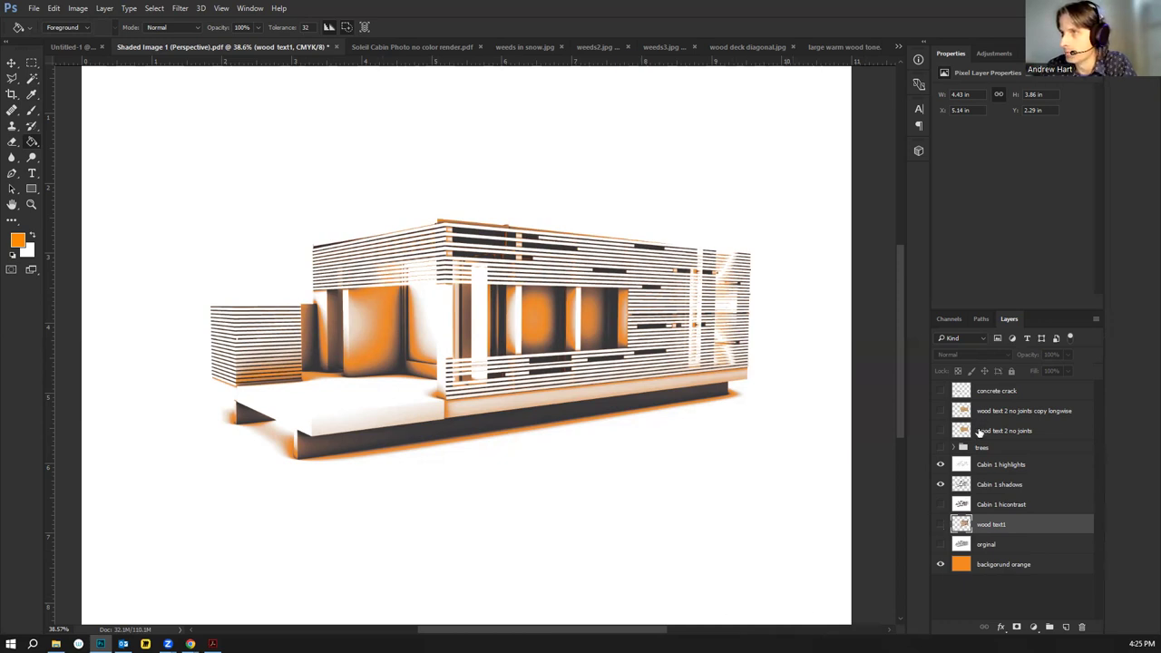
Put wood text 2 no joints and the copy longwise layer beneath Cabin 1 hicontrast, comparing the two
drag(991, 434, 939, 514)
click(941, 504)
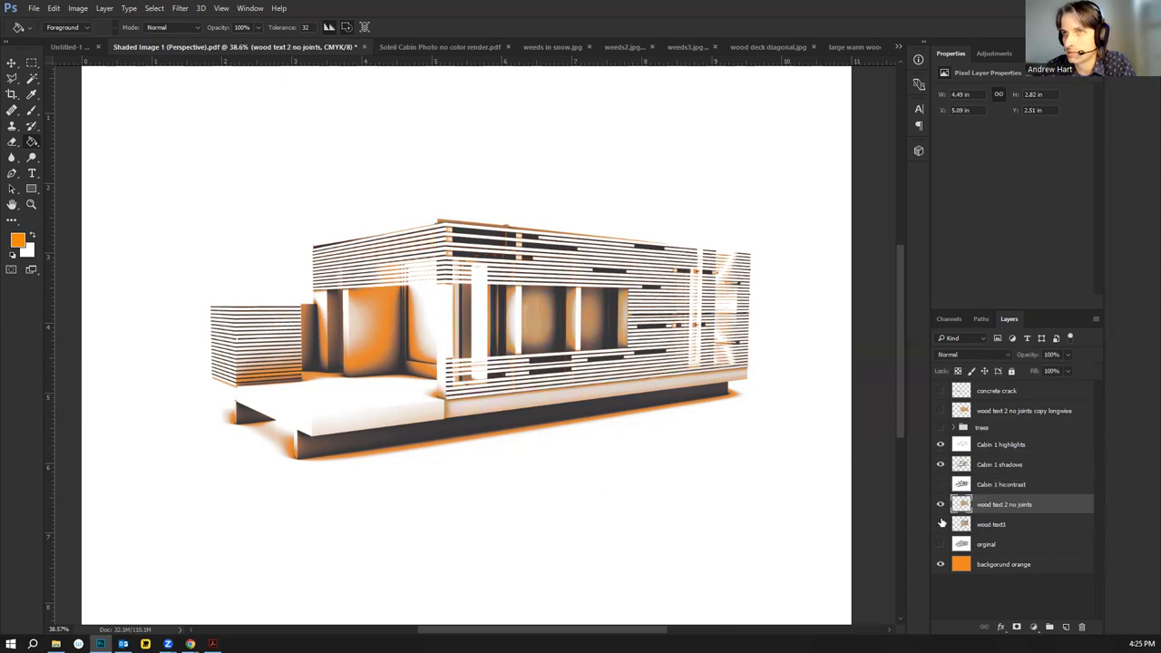
click(940, 565)
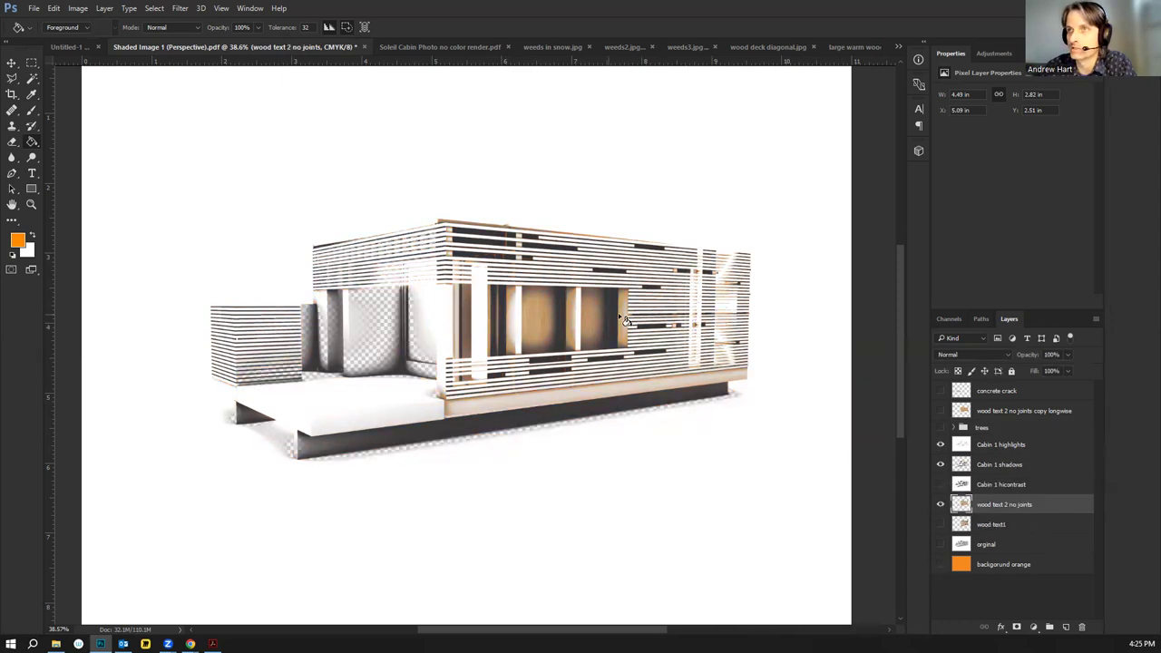
drag(998, 411, 998, 494)
click(940, 504)
click(940, 485)
click(941, 485)
click(941, 485)
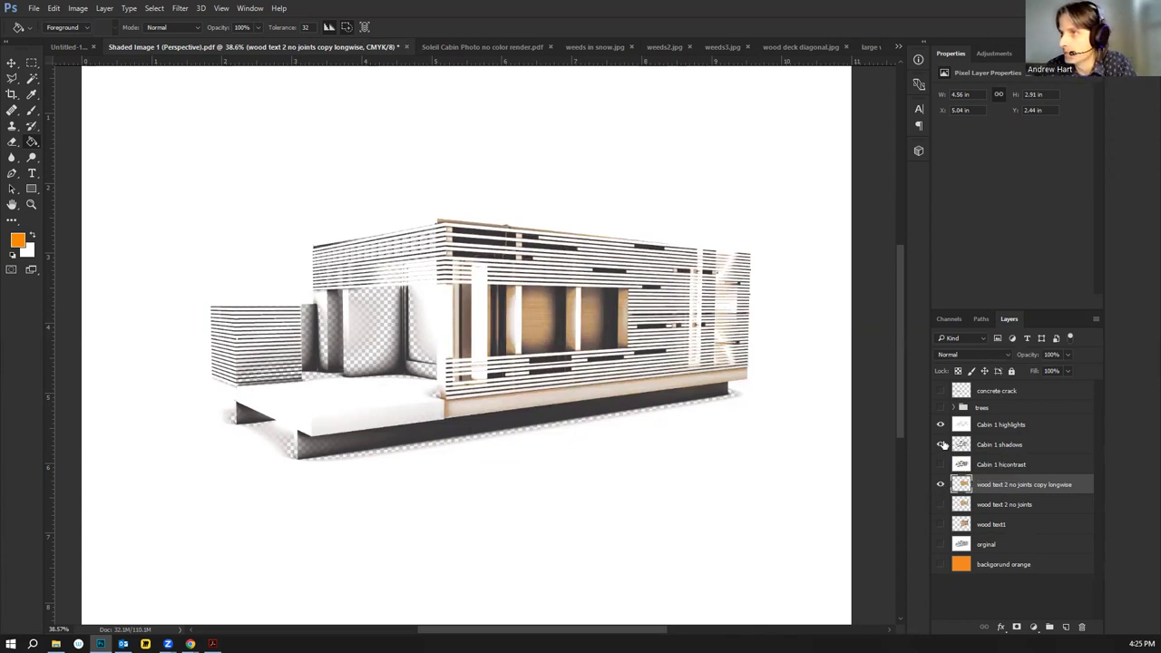
Hide Cabin 1 highlights and create a new layer above background orange
click(940, 426)
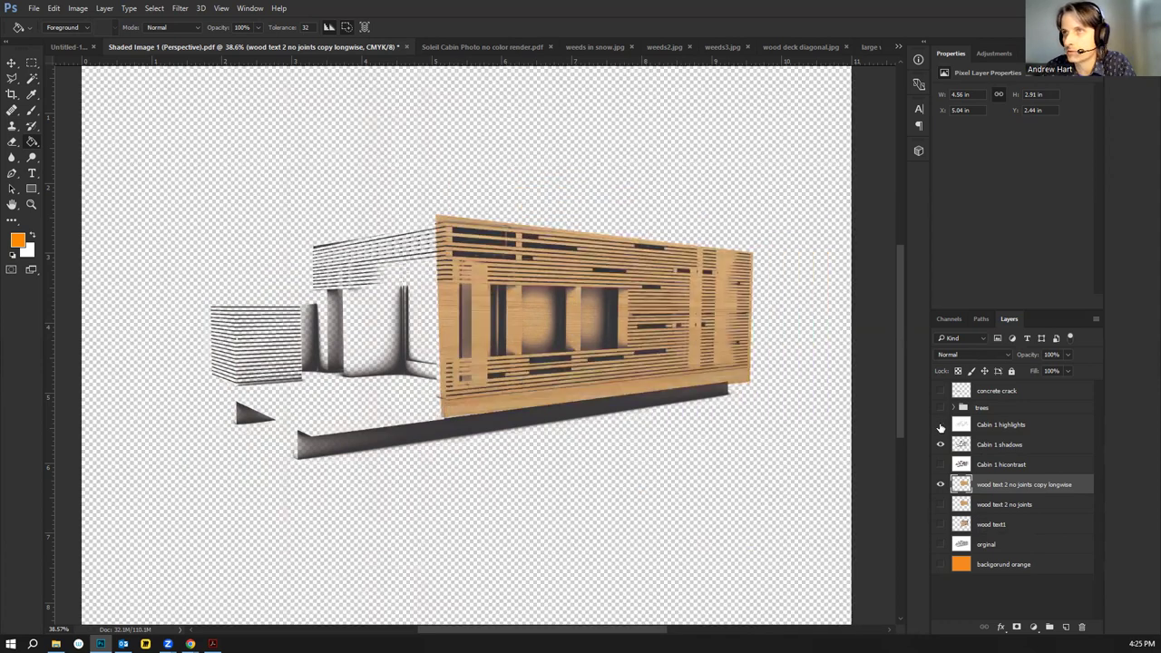
click(940, 565)
click(940, 565)
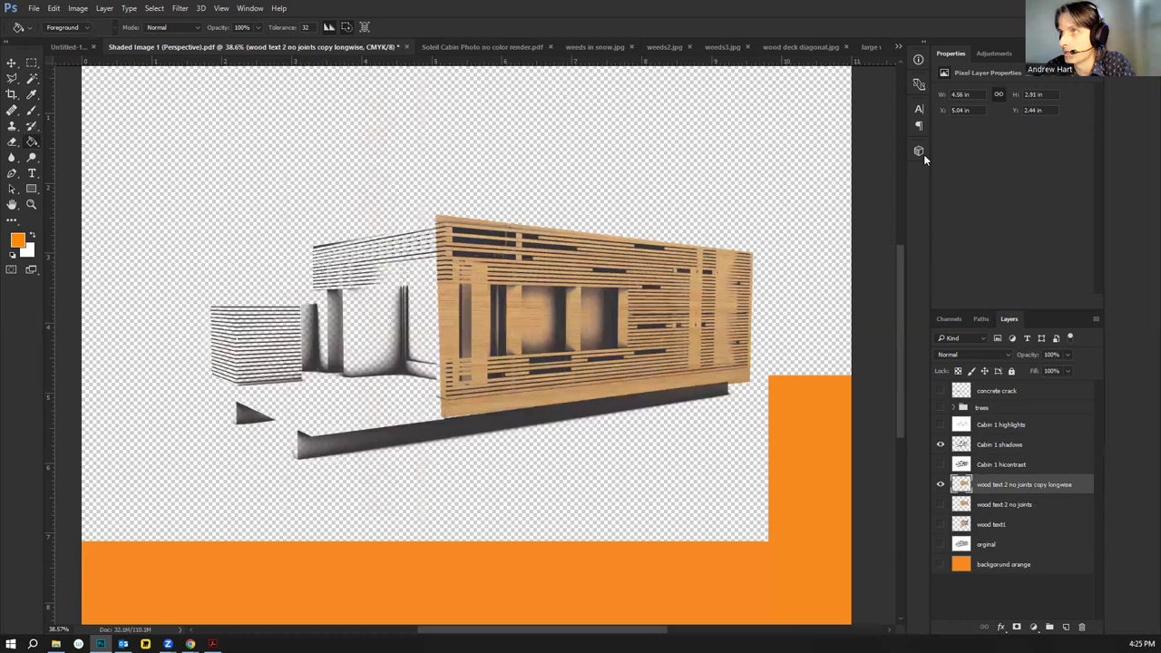
right_click(924, 159)
click(453, 456)
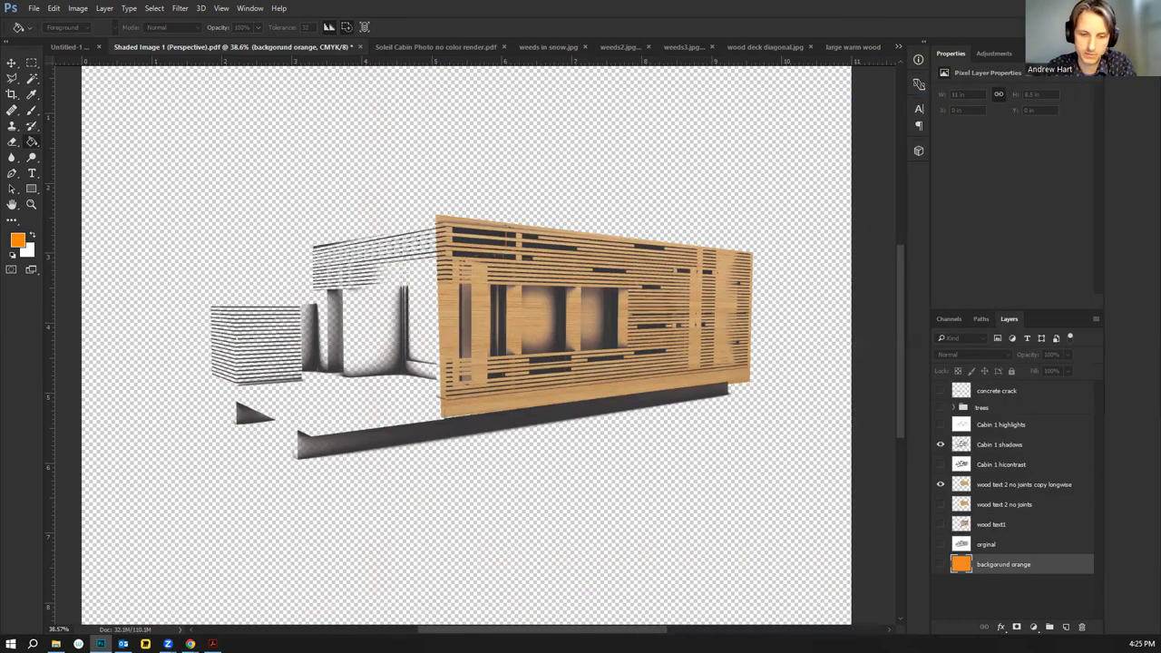
key(Return)
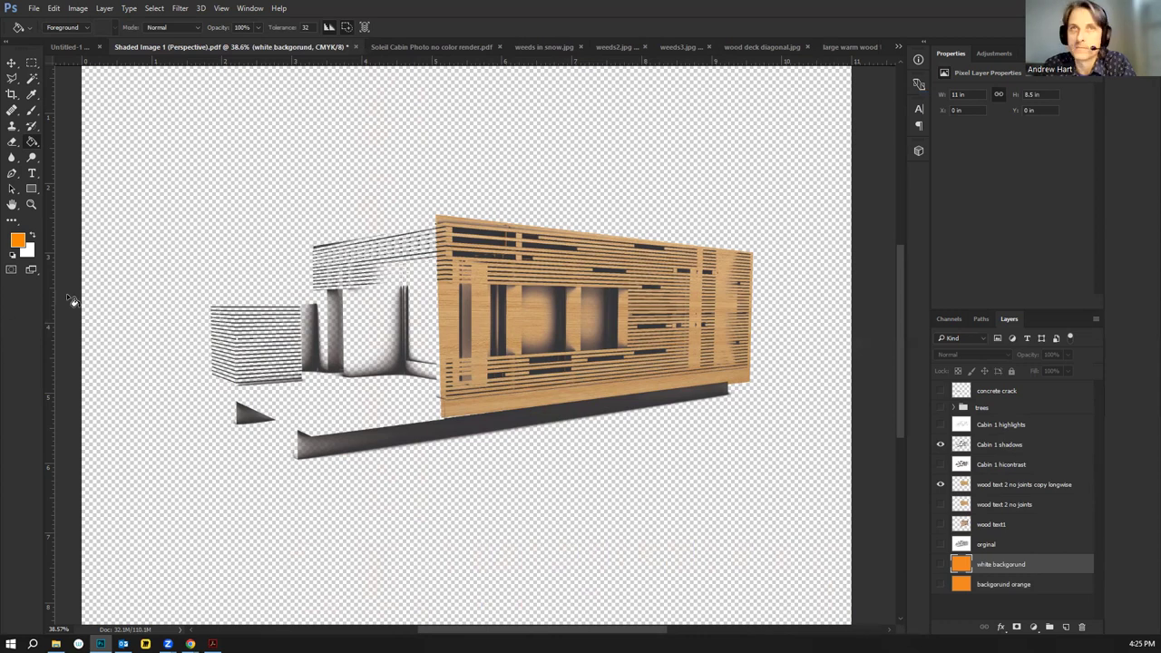
Fill the new background layer with white using the Paint Bucket
click(32, 236)
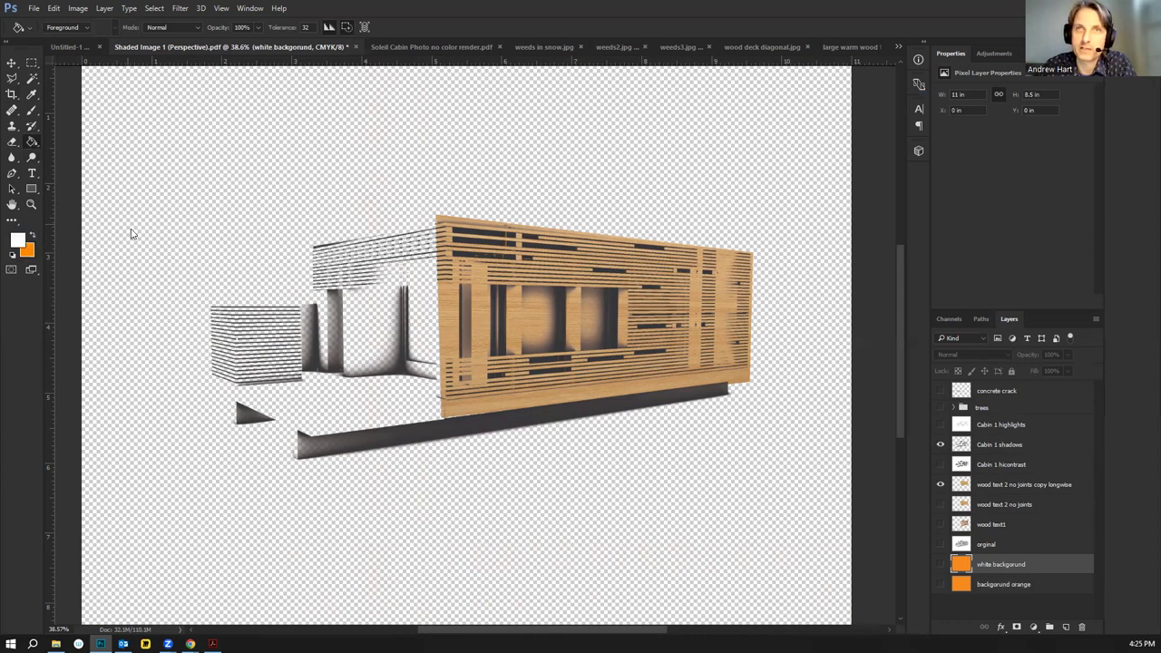
click(248, 353)
click(555, 247)
click(939, 564)
click(820, 563)
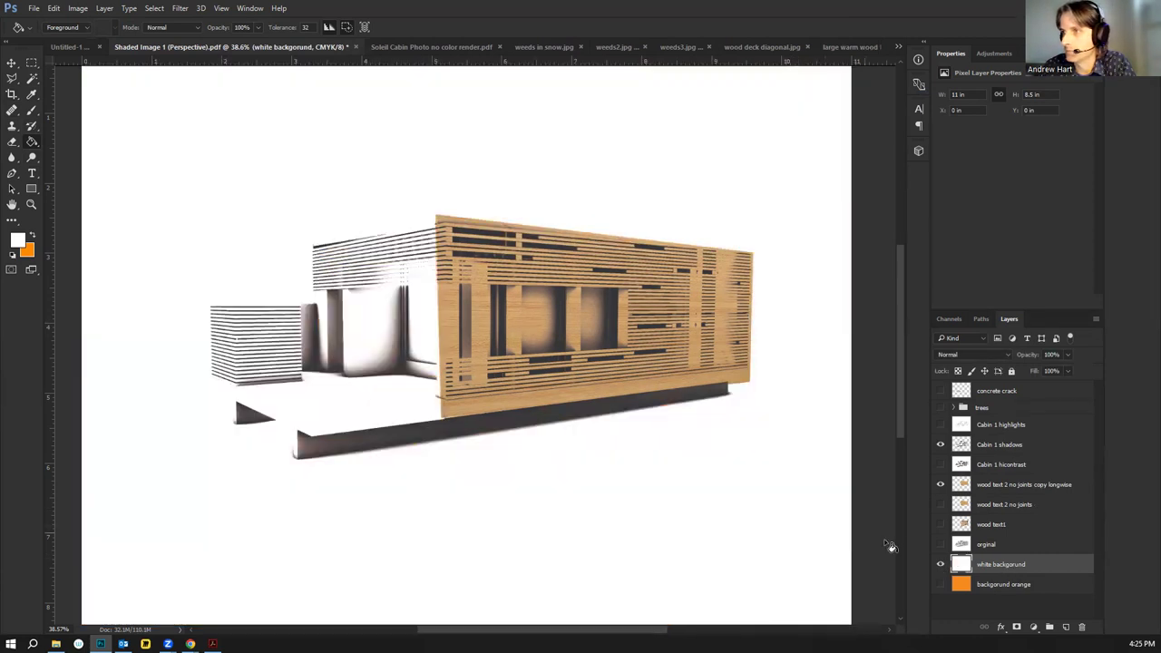
Compare the copy longwise and wood text 2 no joints textures, keeping longwise visible
click(14, 64)
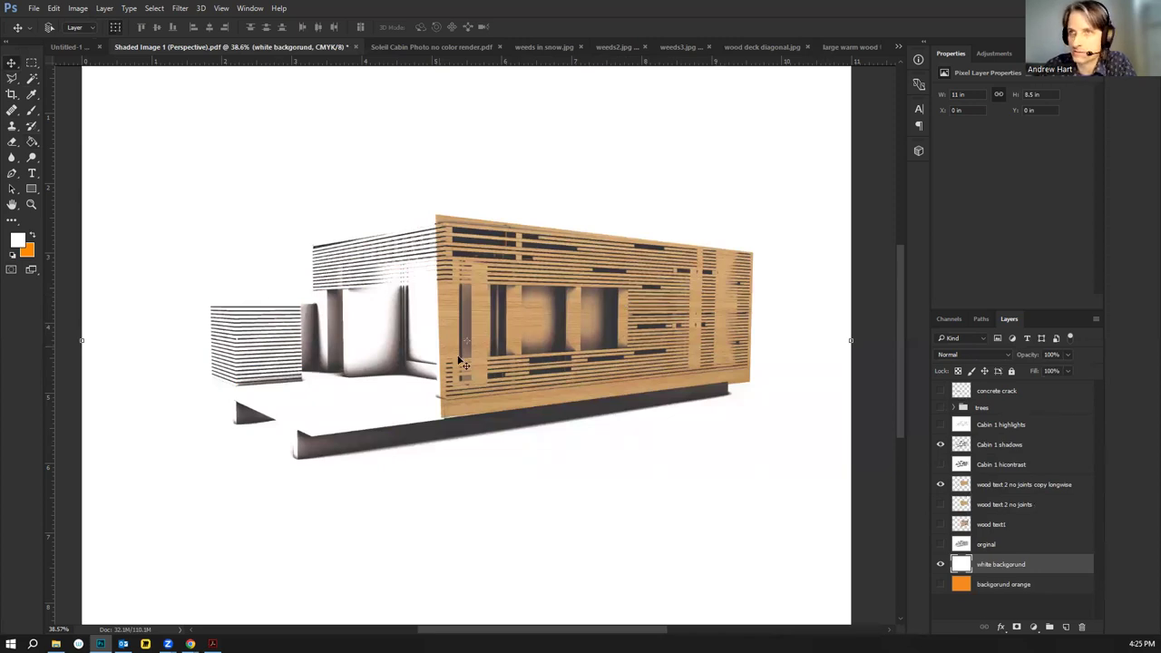
click(940, 484)
click(941, 505)
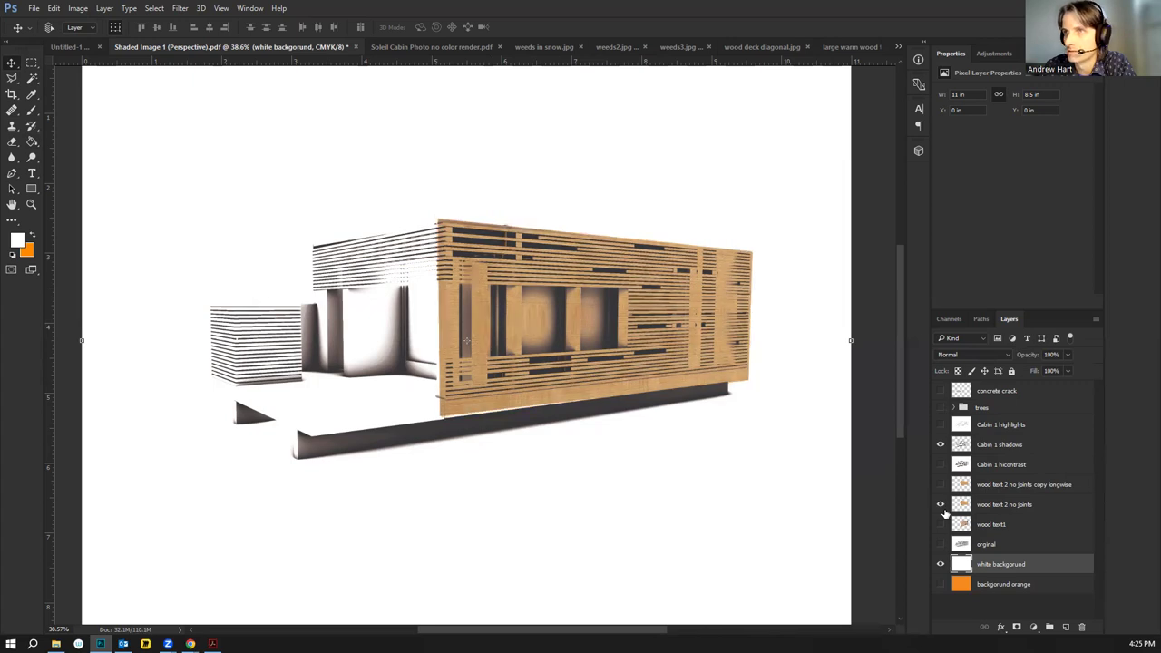
click(941, 504)
click(940, 484)
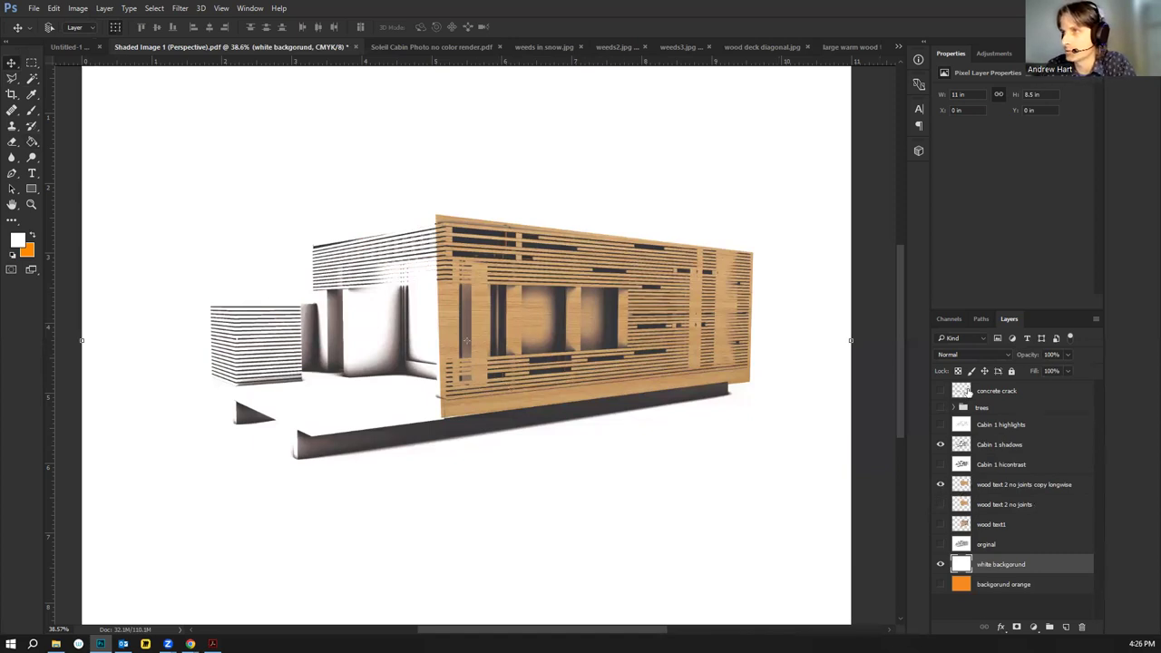
Show the red trees and original render, hiding the longwise wood and Cabin 1 shadows
click(939, 408)
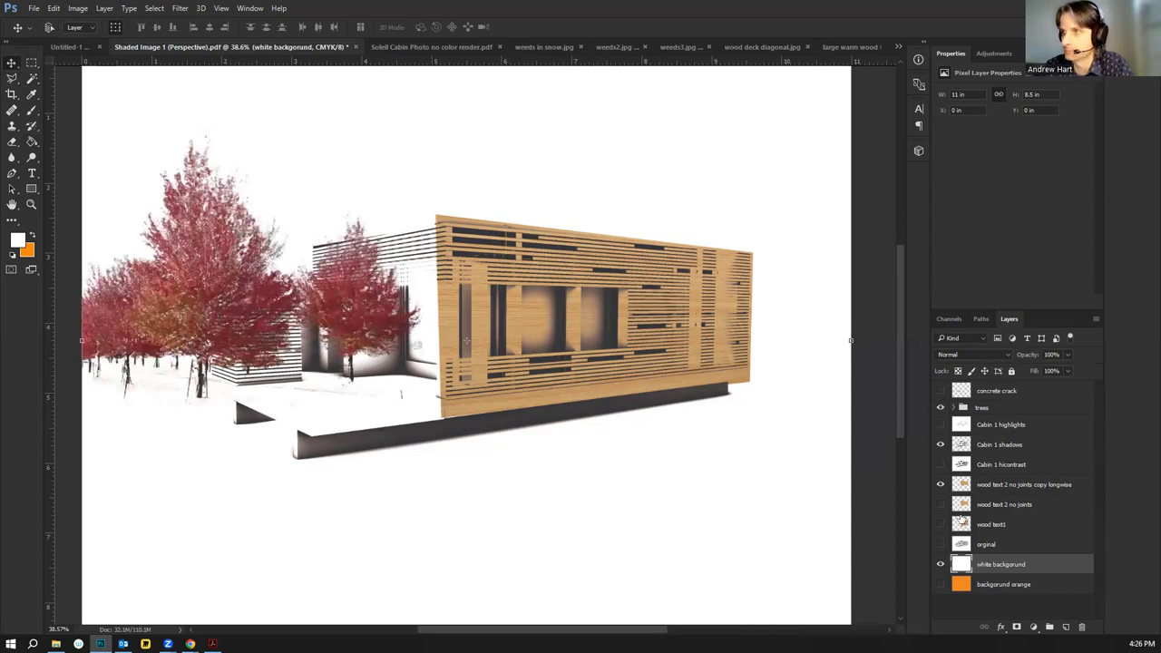
click(940, 544)
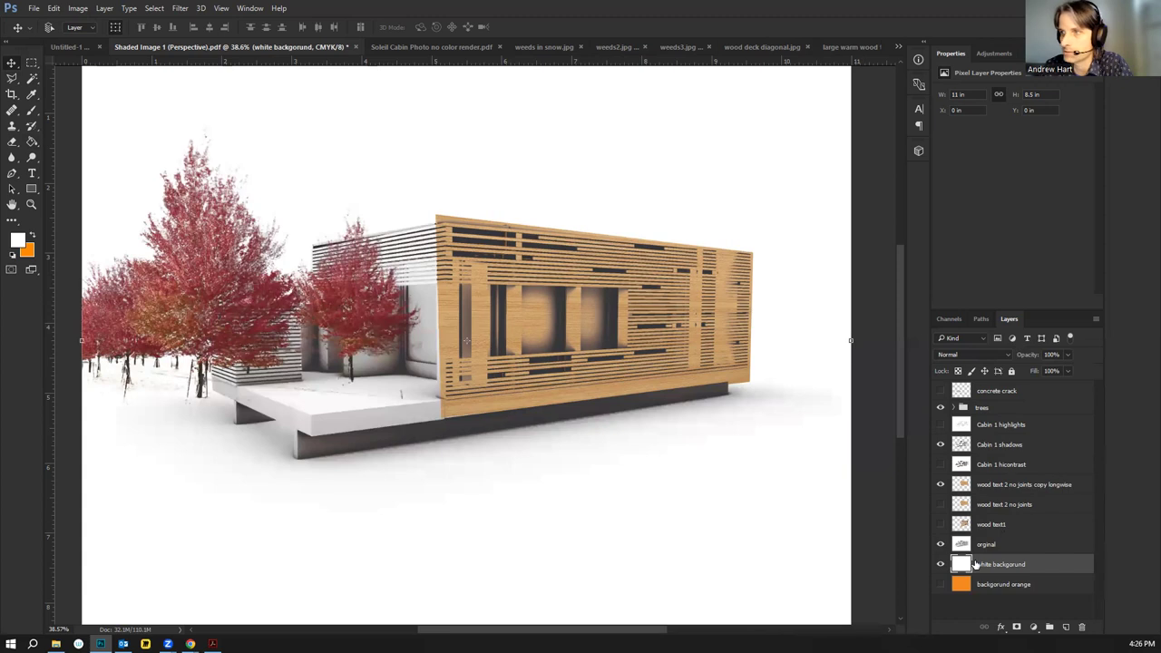
click(941, 484)
click(941, 444)
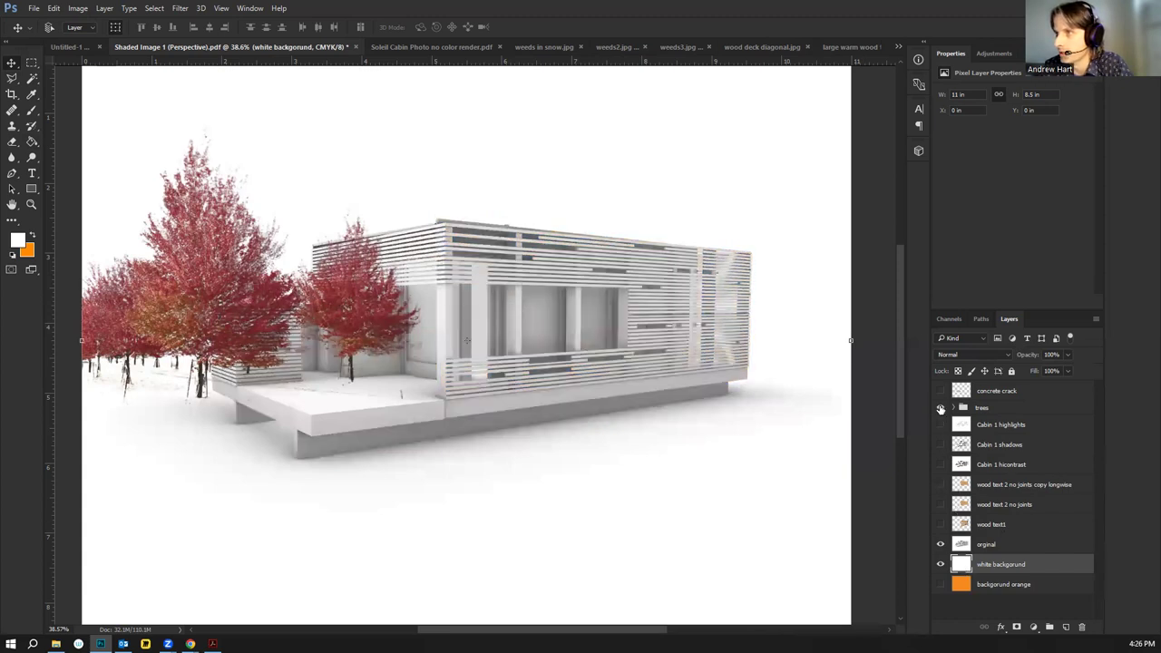
click(941, 408)
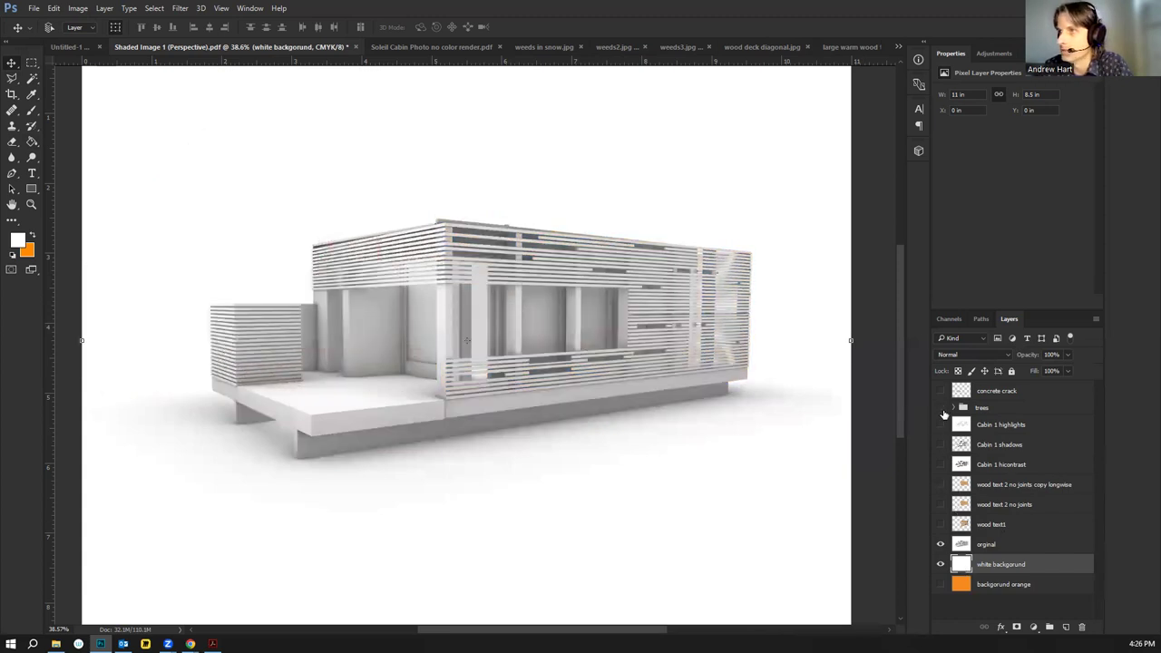
click(941, 408)
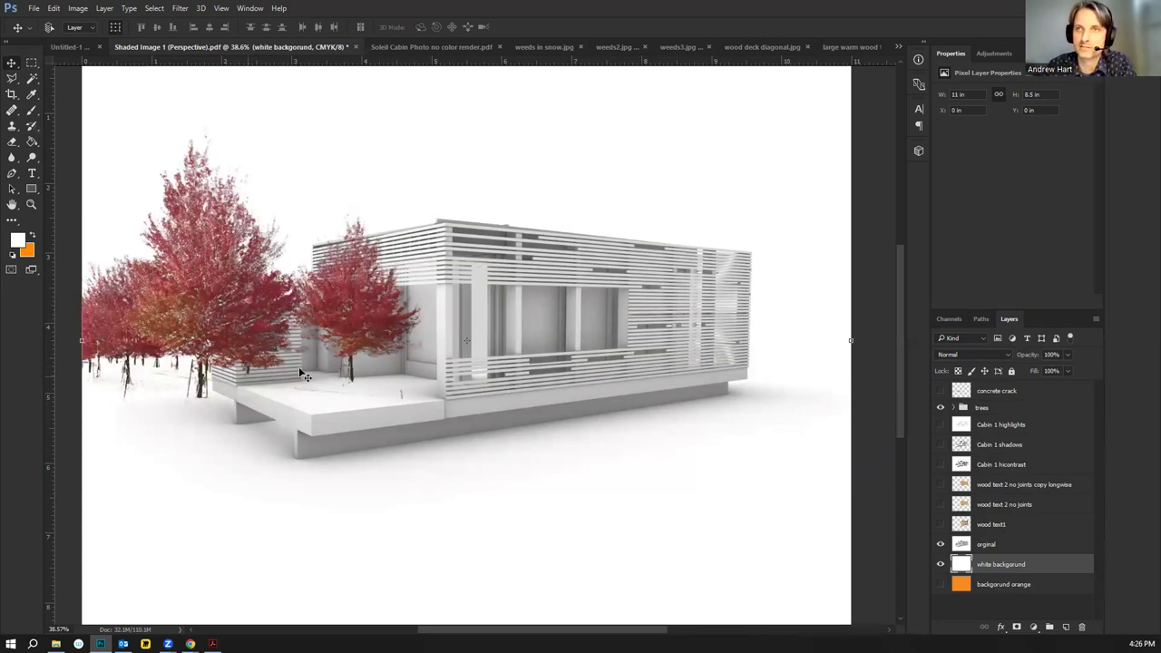
Marquee the trees, attempt to clear them, dismiss the 'Could not clear' error and deselect
click(32, 62)
drag(389, 289, 210, 388)
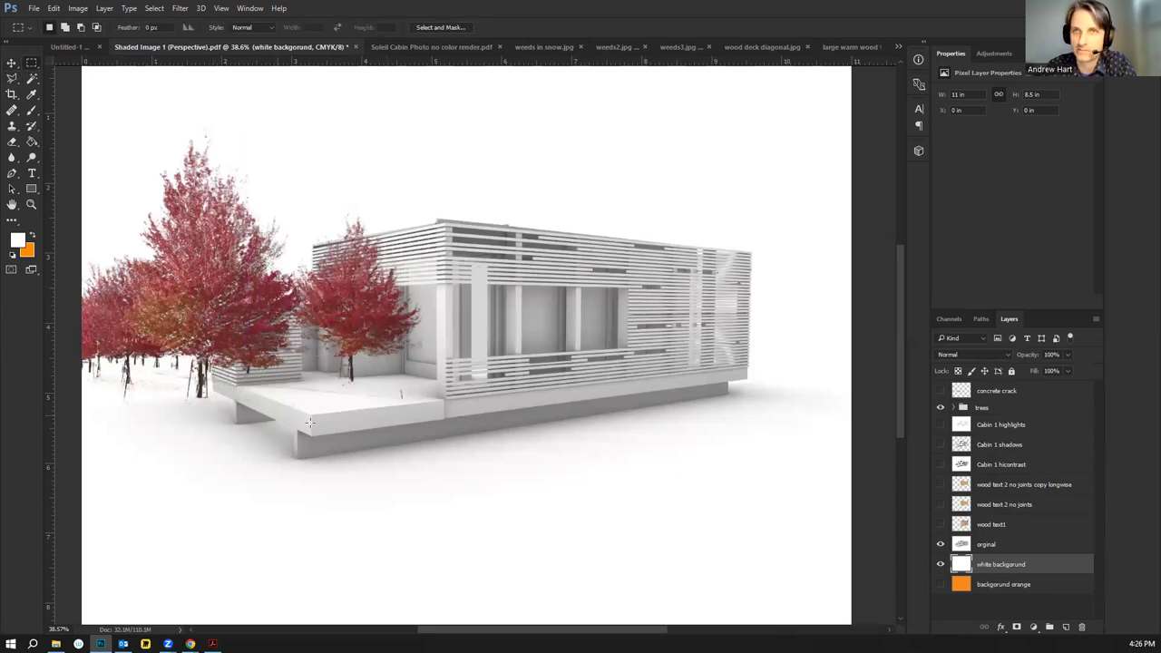
click(441, 440)
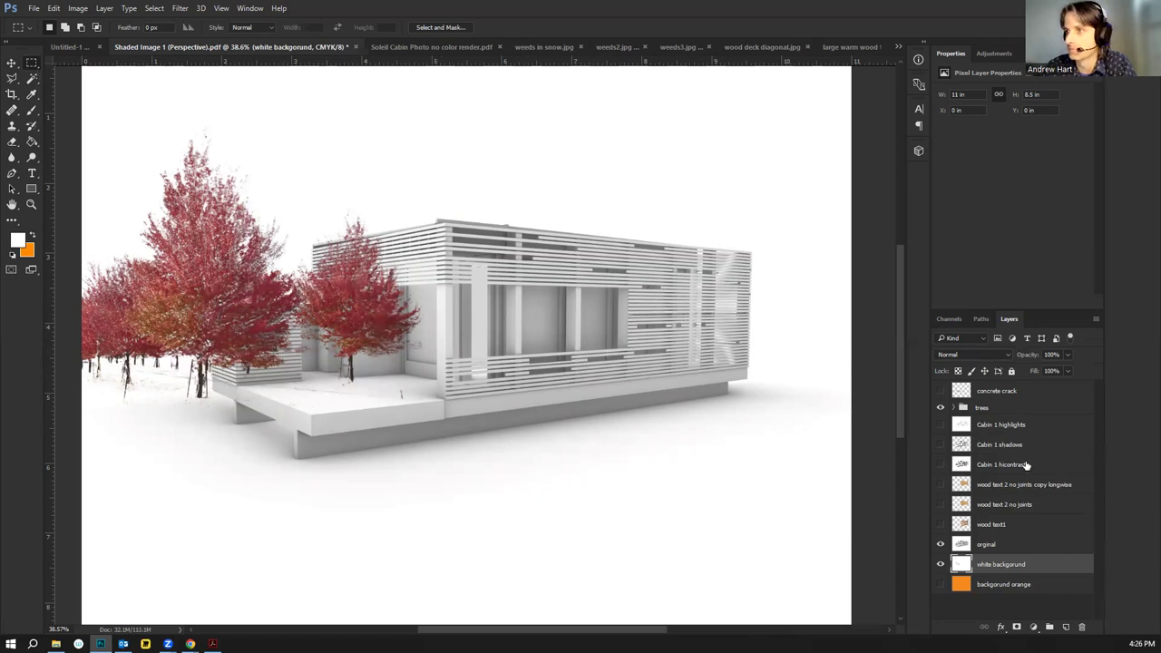
key(ctrl+z)
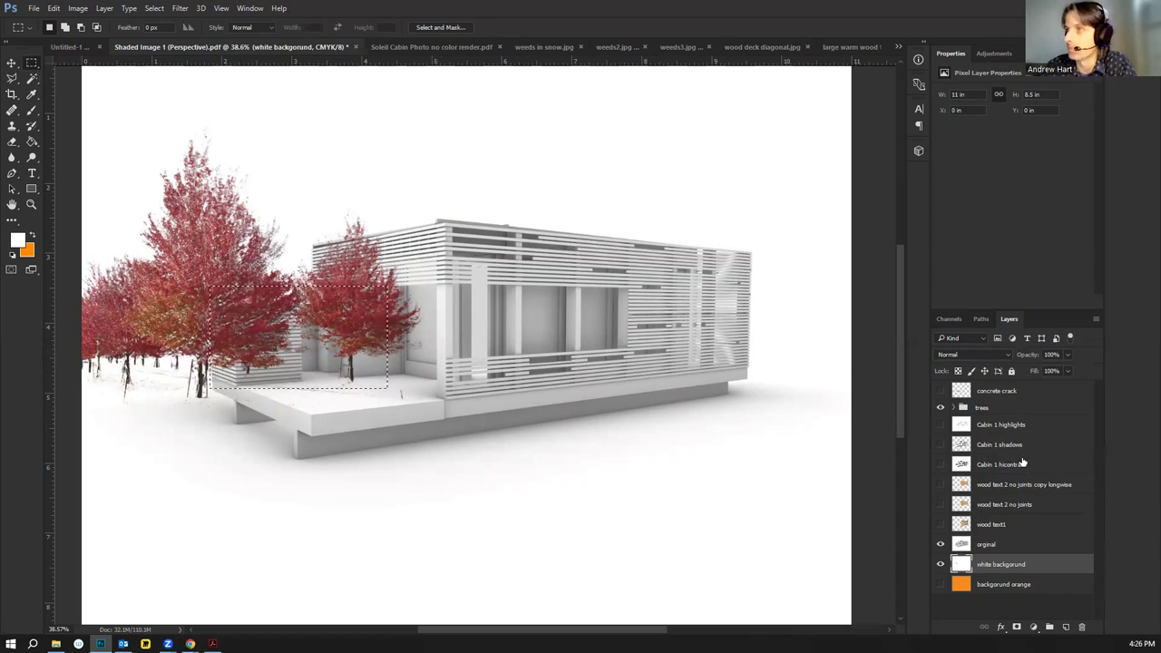
click(1018, 408)
key(Delete)
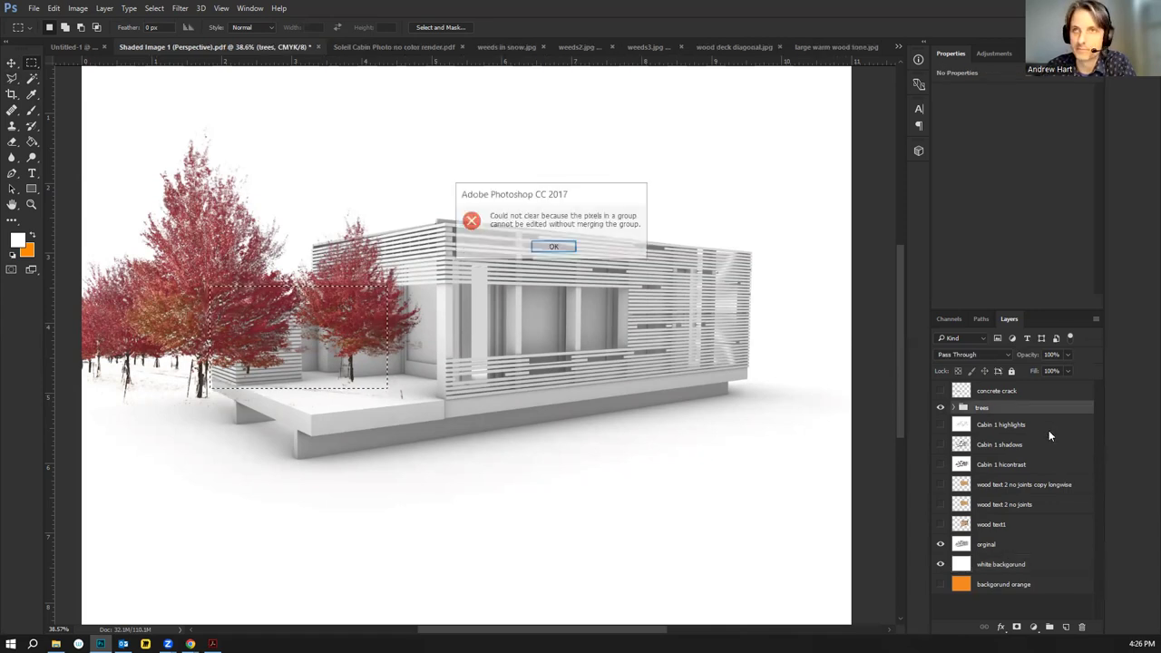
click(550, 247)
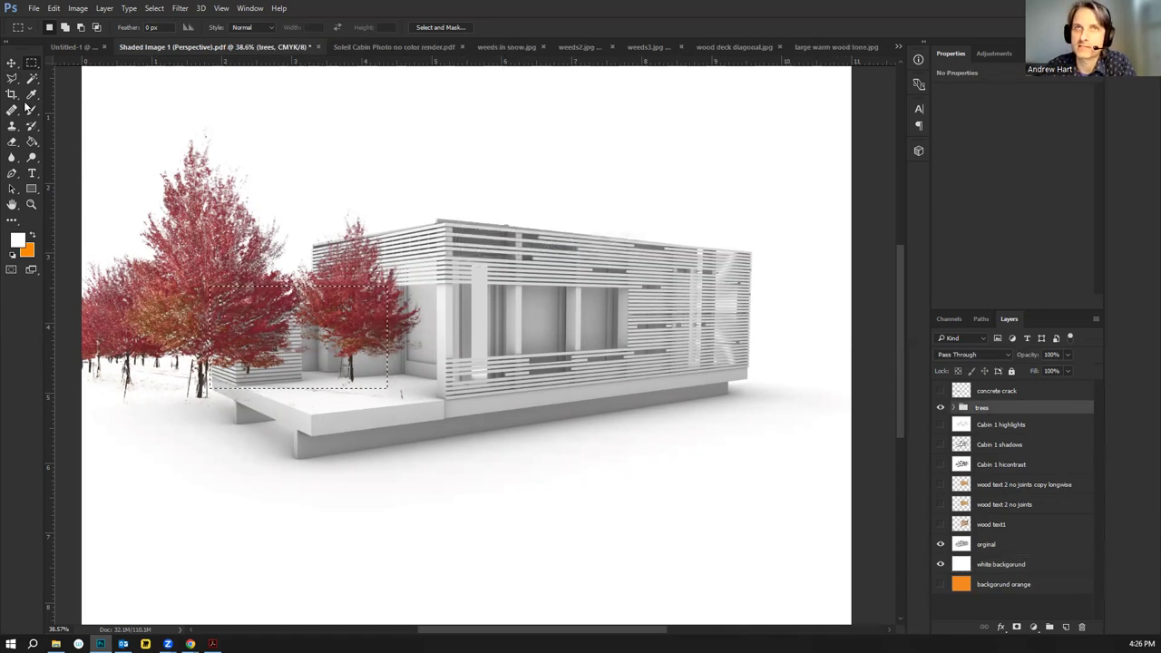
drag(207, 344, 235, 406)
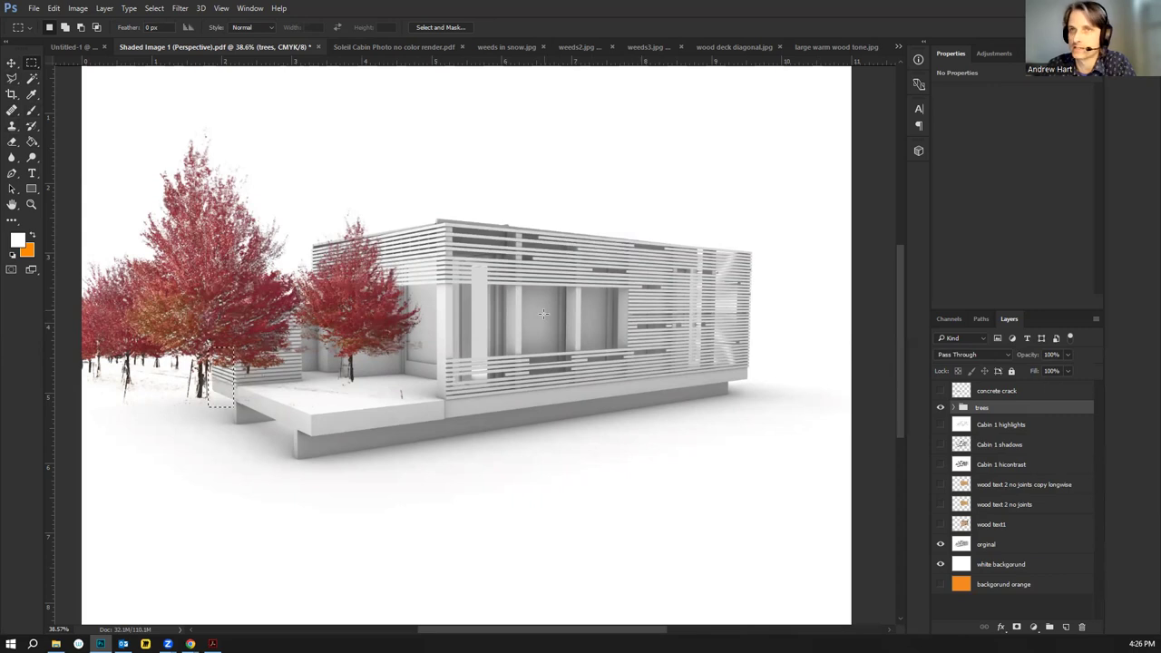
key(ctrl+d)
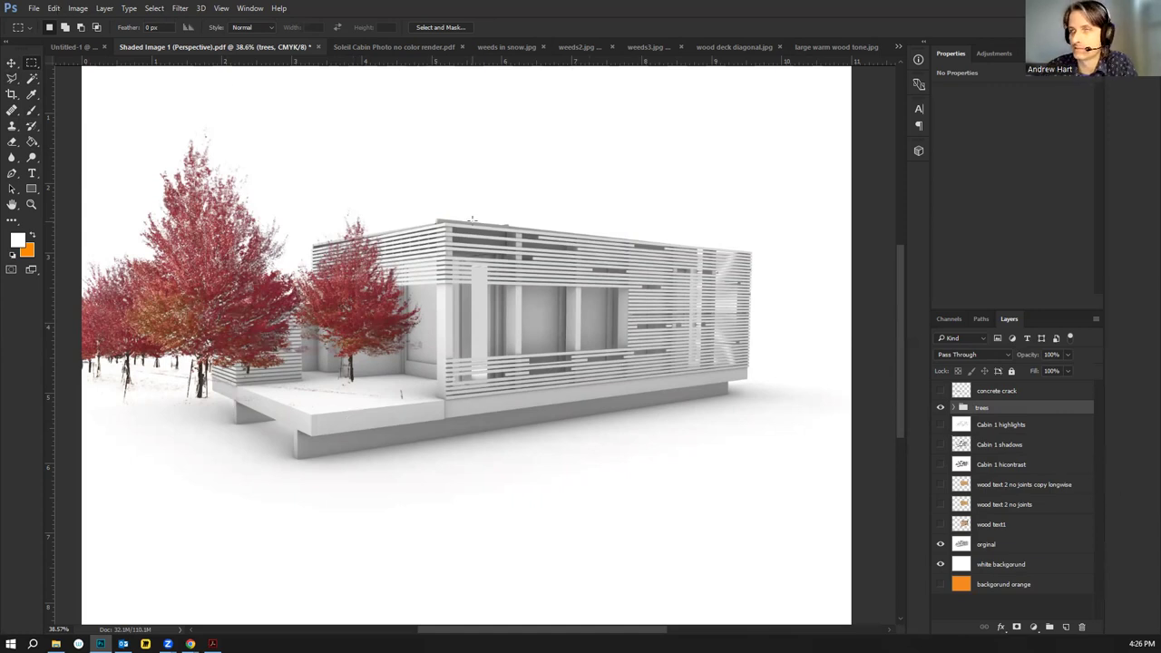
click(104, 9)
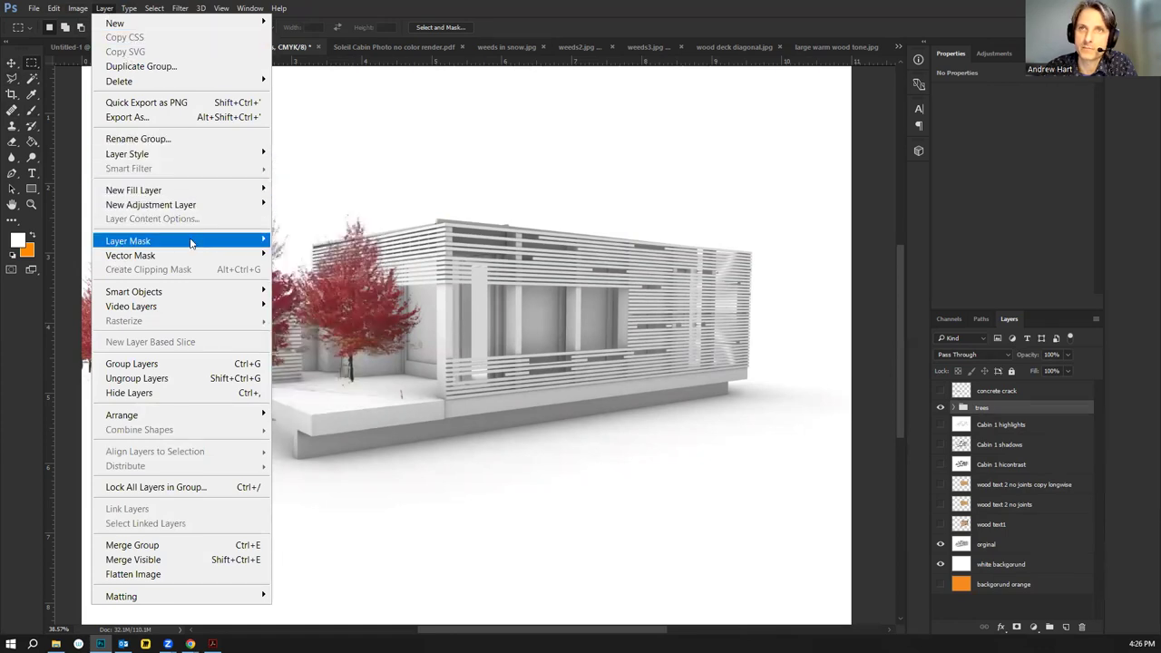
Add a Hide All layer mask to the trees group via Layer > Layer Mask
mouse_move(190, 243)
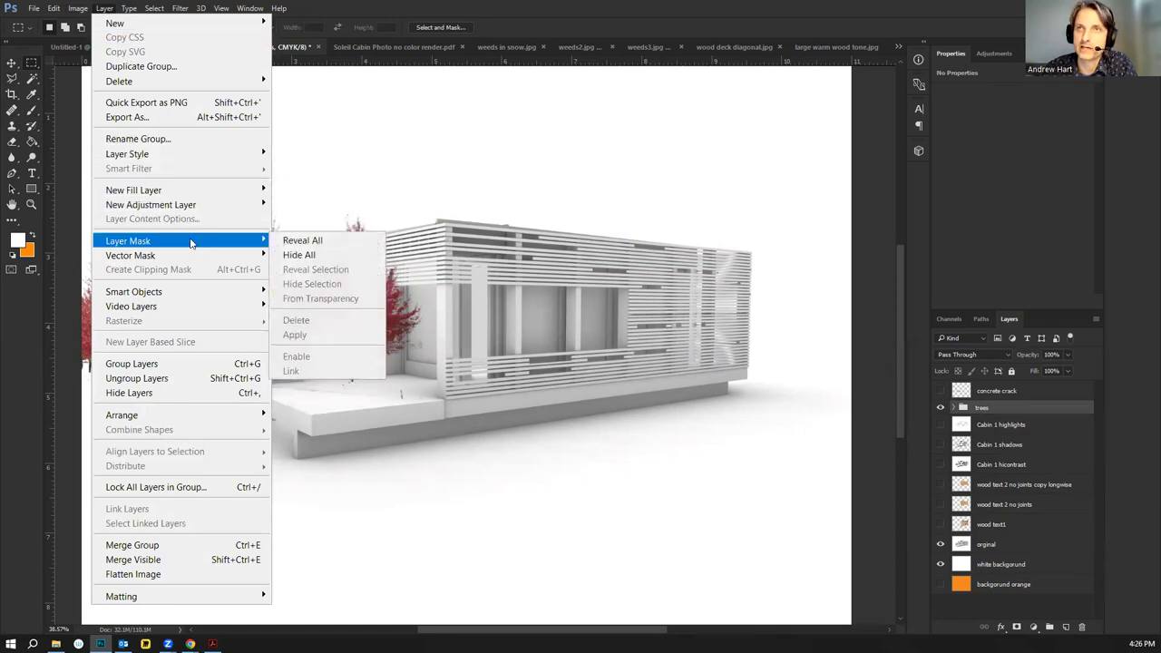
click(328, 255)
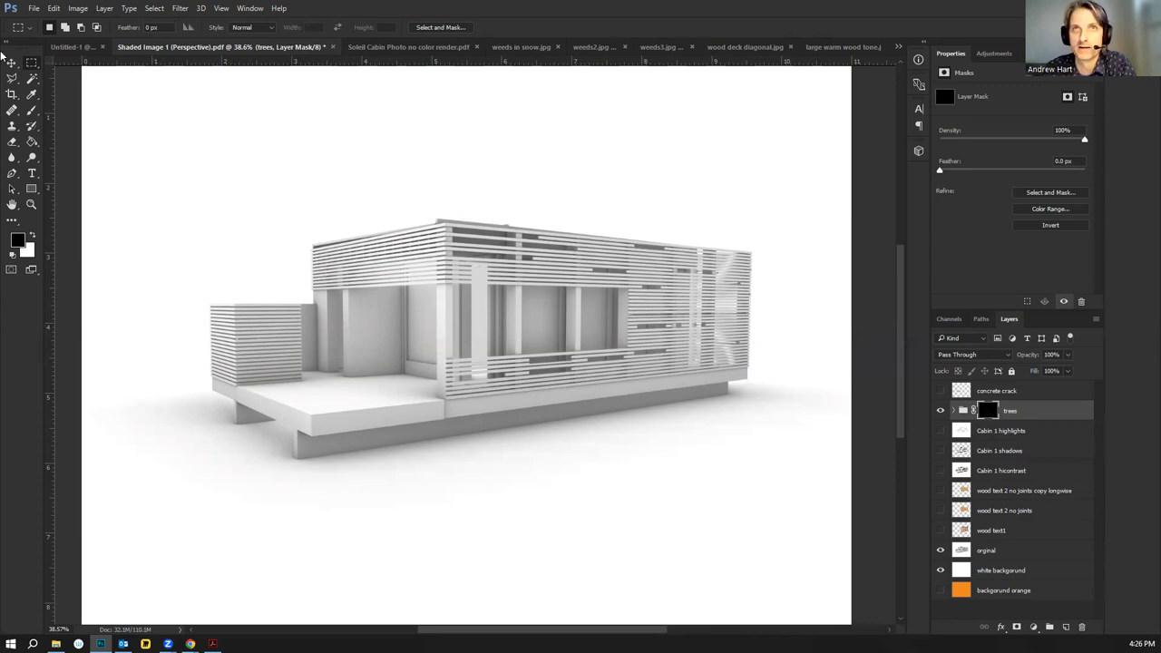
Paint white with a 102 px brush to reveal the red tree left of the cabin
click(33, 111)
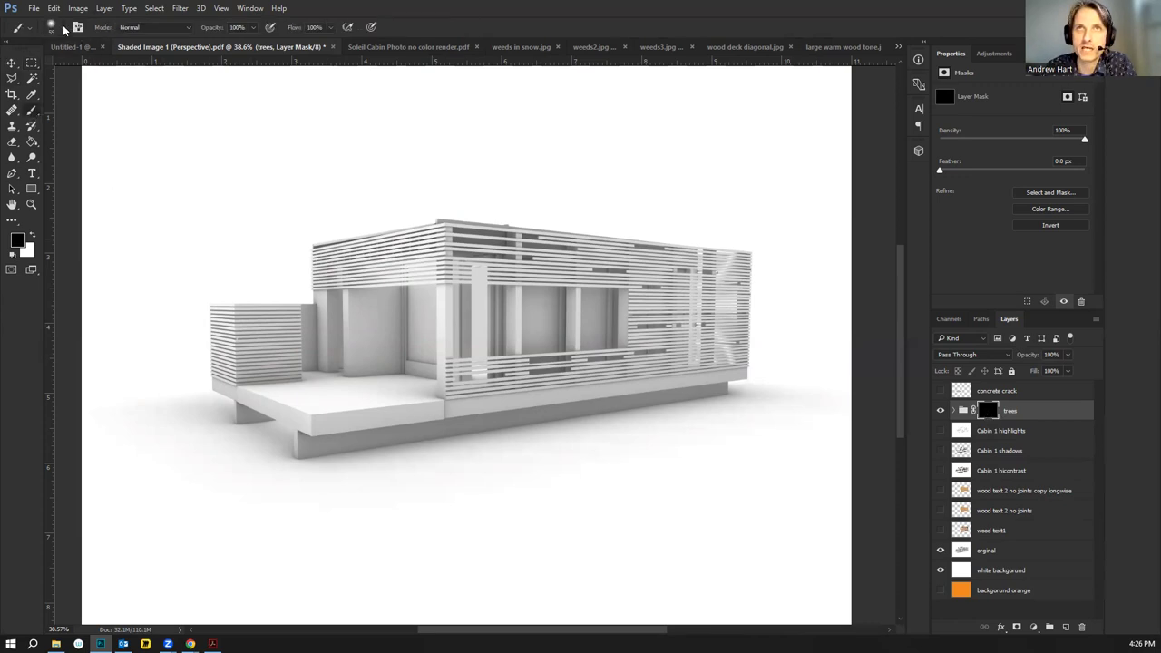
click(64, 29)
drag(88, 67, 106, 67)
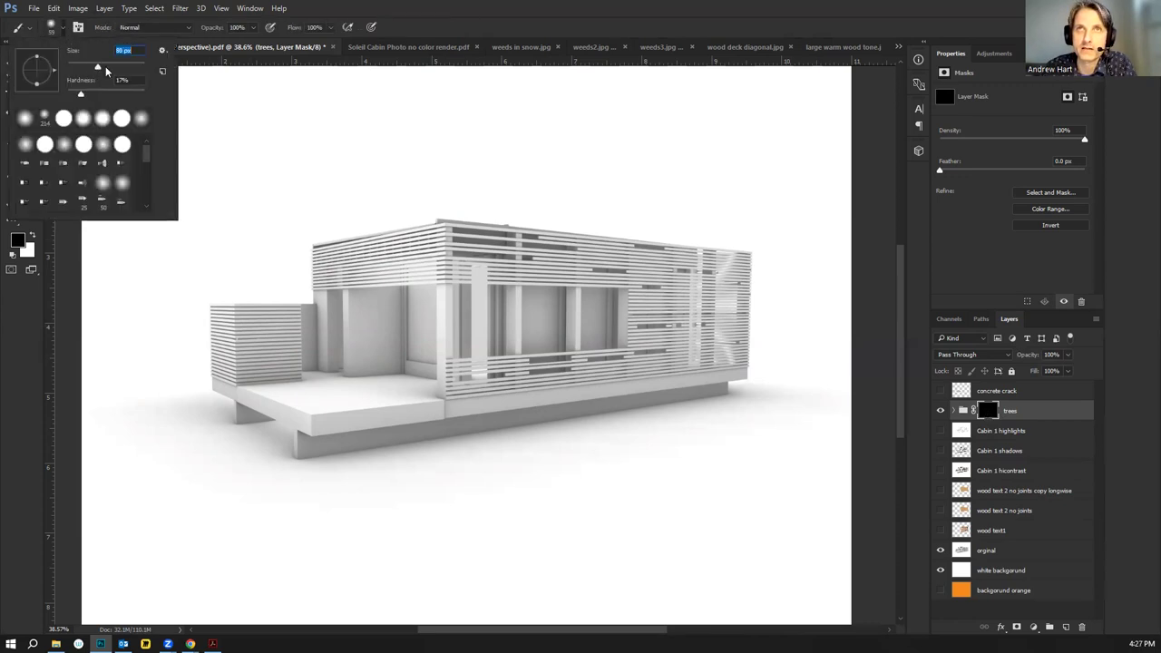
click(34, 236)
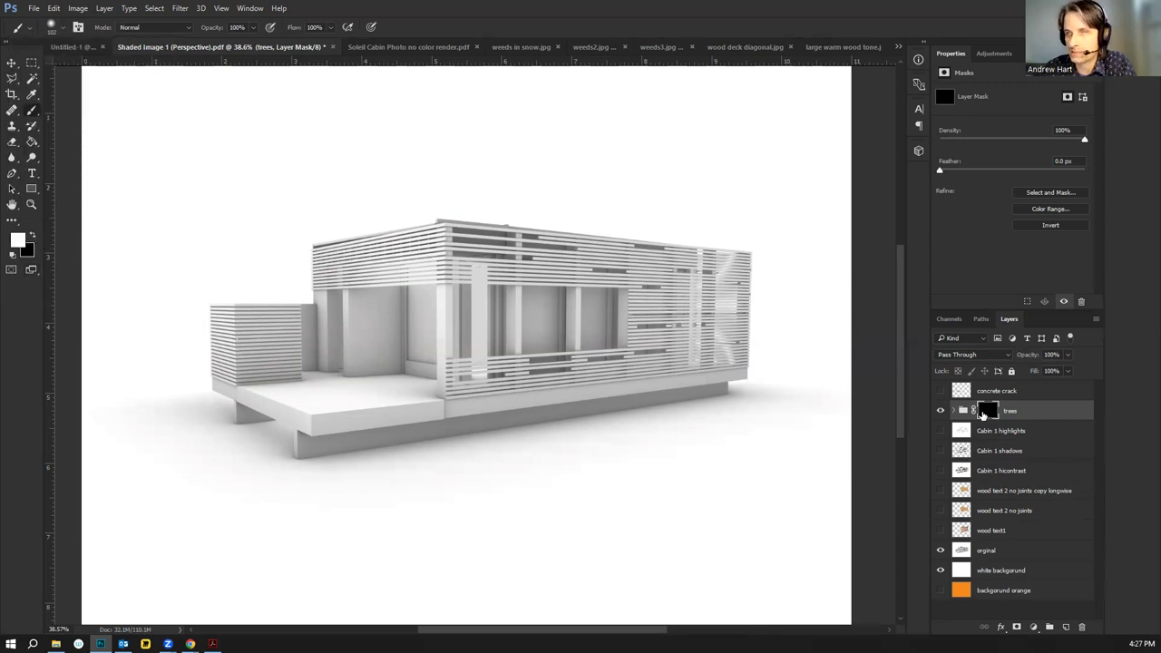
mouse_move(222, 297)
mouse_down()
mouse_move(185, 305)
mouse_move(188, 282)
mouse_move(159, 290)
mouse_move(159, 238)
mouse_move(215, 312)
mouse_move(187, 288)
mouse_move(141, 281)
mouse_up()
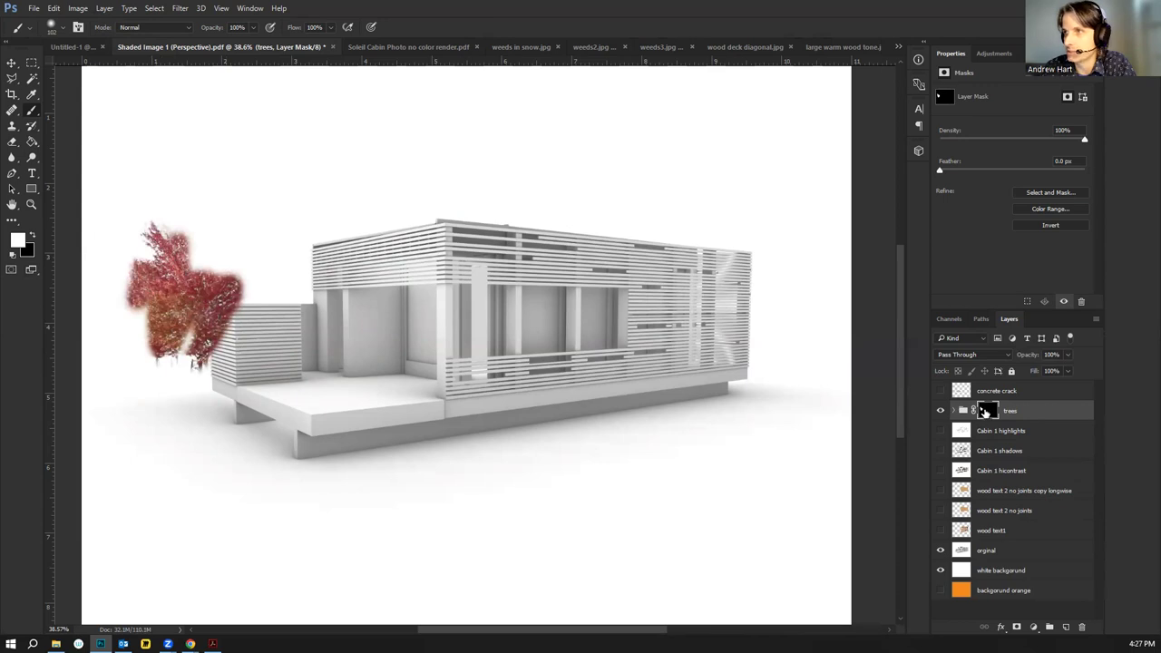
mouse_move(198, 258)
mouse_down()
mouse_move(136, 263)
mouse_move(221, 238)
mouse_move(272, 288)
mouse_move(308, 295)
mouse_move(146, 181)
mouse_move(186, 168)
mouse_up()
Enlarge the brush to 306 px and reveal more red trees and their trunks
click(64, 29)
drag(100, 64, 131, 66)
click(189, 145)
mouse_move(136, 286)
mouse_down()
mouse_move(137, 352)
mouse_move(121, 250)
mouse_move(100, 312)
mouse_move(113, 410)
mouse_move(142, 355)
mouse_move(207, 341)
mouse_move(201, 427)
mouse_move(176, 394)
mouse_move(332, 308)
mouse_move(280, 325)
mouse_move(288, 432)
mouse_move(377, 244)
mouse_move(373, 386)
mouse_move(391, 234)
mouse_move(413, 342)
mouse_move(444, 339)
mouse_up()
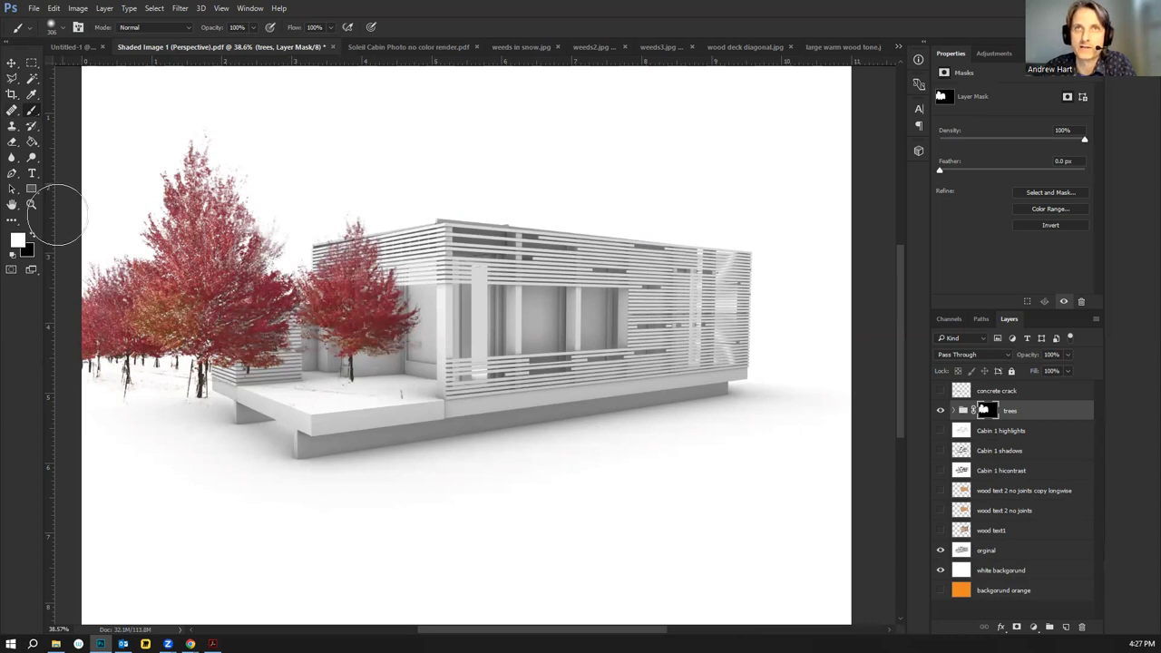
Paint black to hide the tree over the cabin wall, restoring a few roofline tips in white
click(33, 236)
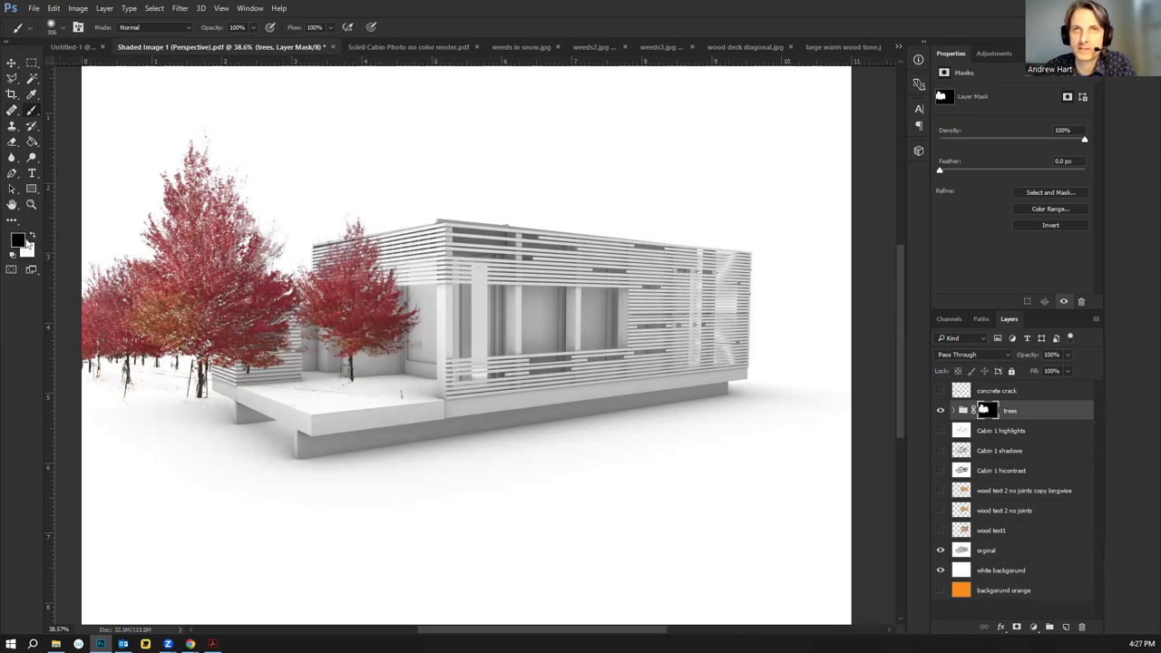
mouse_move(380, 317)
mouse_down()
mouse_move(381, 355)
mouse_move(322, 363)
mouse_move(241, 344)
mouse_move(350, 325)
mouse_move(390, 331)
mouse_move(414, 357)
mouse_move(388, 336)
mouse_move(363, 263)
mouse_move(344, 291)
mouse_move(392, 298)
mouse_up()
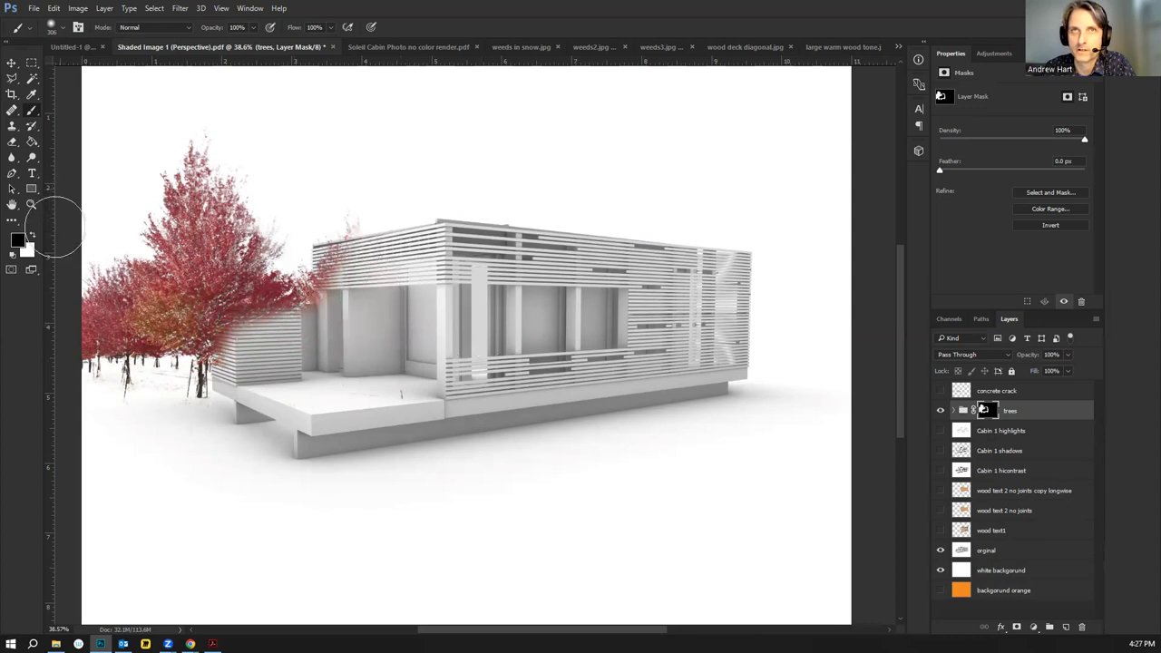
click(32, 235)
mouse_move(388, 216)
mouse_down()
mouse_move(355, 208)
mouse_move(364, 213)
mouse_up()
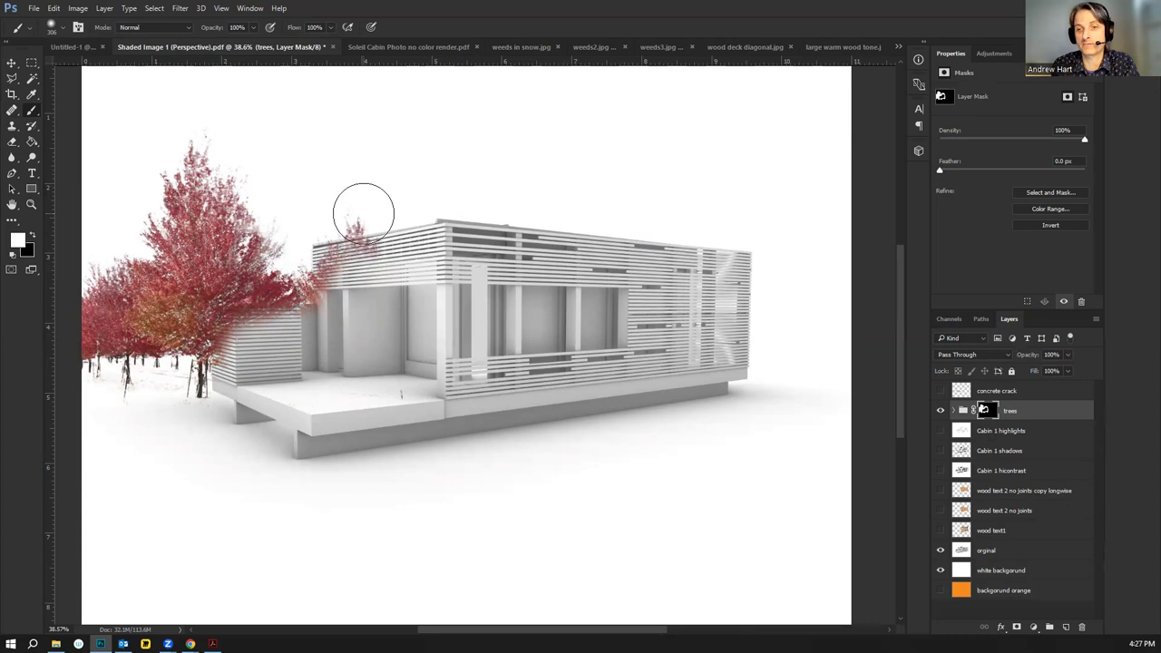
Lasso the tree/cabin overlap and paint inside it on the trees mask, switching to black
click(12, 79)
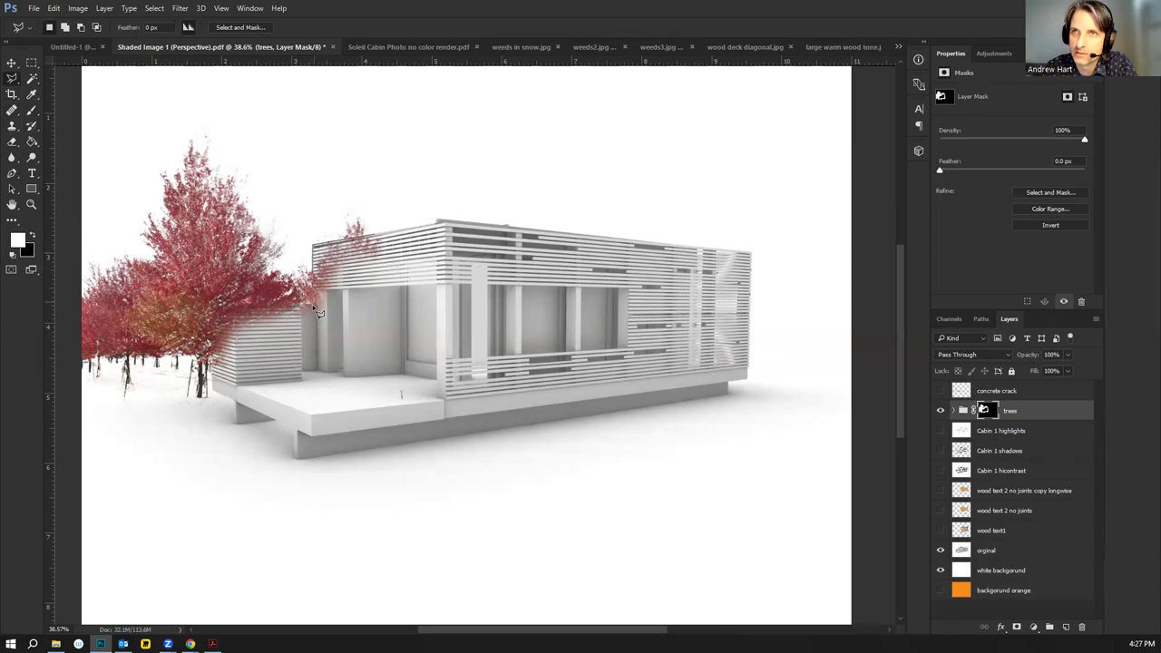
drag(319, 310, 218, 320)
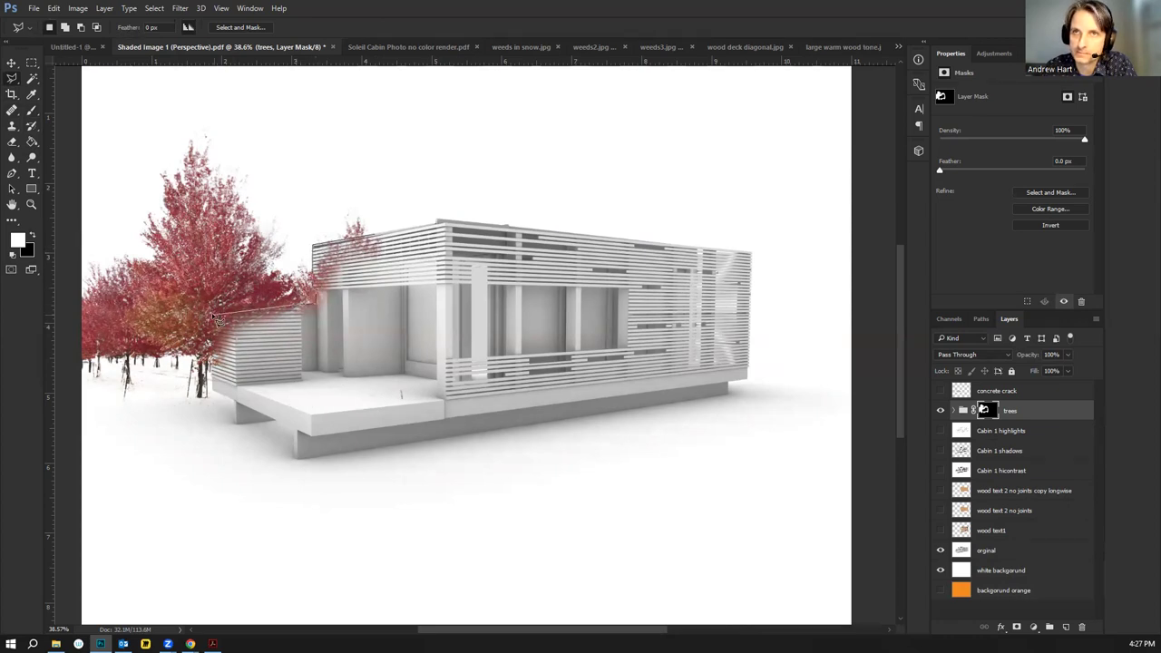
mouse_move(227, 404)
mouse_down()
mouse_move(218, 396)
mouse_move(270, 418)
mouse_move(382, 359)
mouse_move(418, 291)
mouse_up()
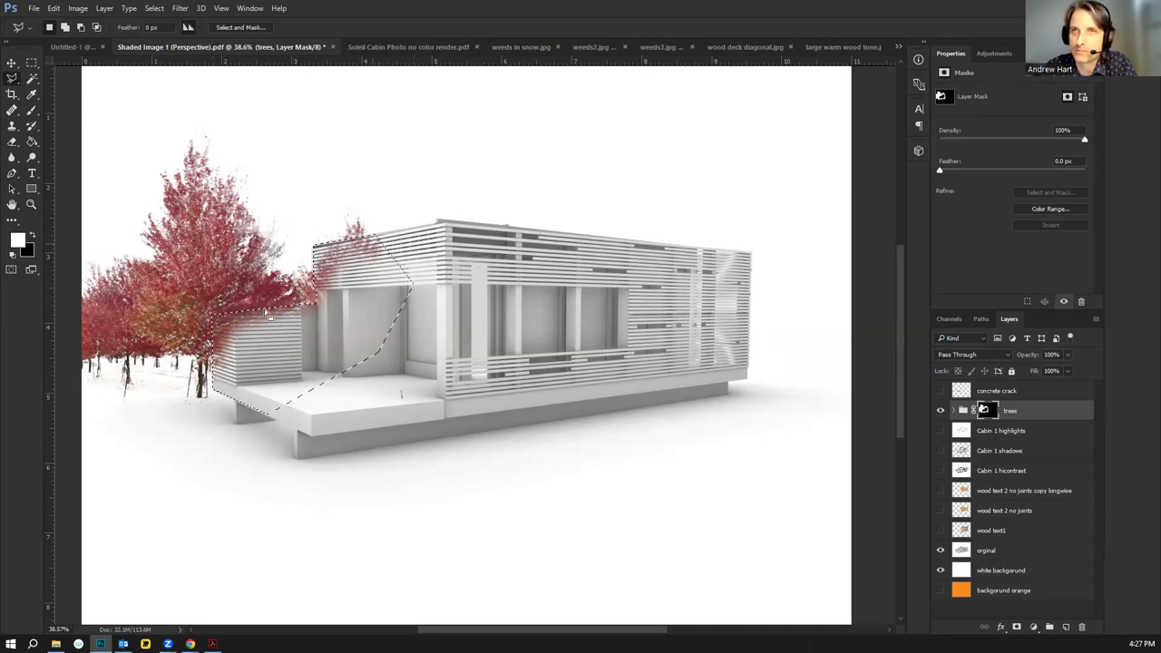
click(32, 111)
mouse_move(358, 249)
mouse_down()
mouse_move(332, 331)
mouse_move(287, 368)
mouse_move(344, 325)
mouse_move(302, 357)
mouse_move(306, 313)
mouse_move(352, 230)
mouse_move(383, 345)
mouse_move(260, 366)
mouse_move(262, 321)
mouse_move(234, 332)
mouse_move(295, 298)
mouse_move(374, 280)
mouse_move(296, 387)
mouse_move(266, 300)
mouse_move(328, 242)
mouse_move(334, 319)
mouse_move(200, 357)
mouse_up()
click(33, 236)
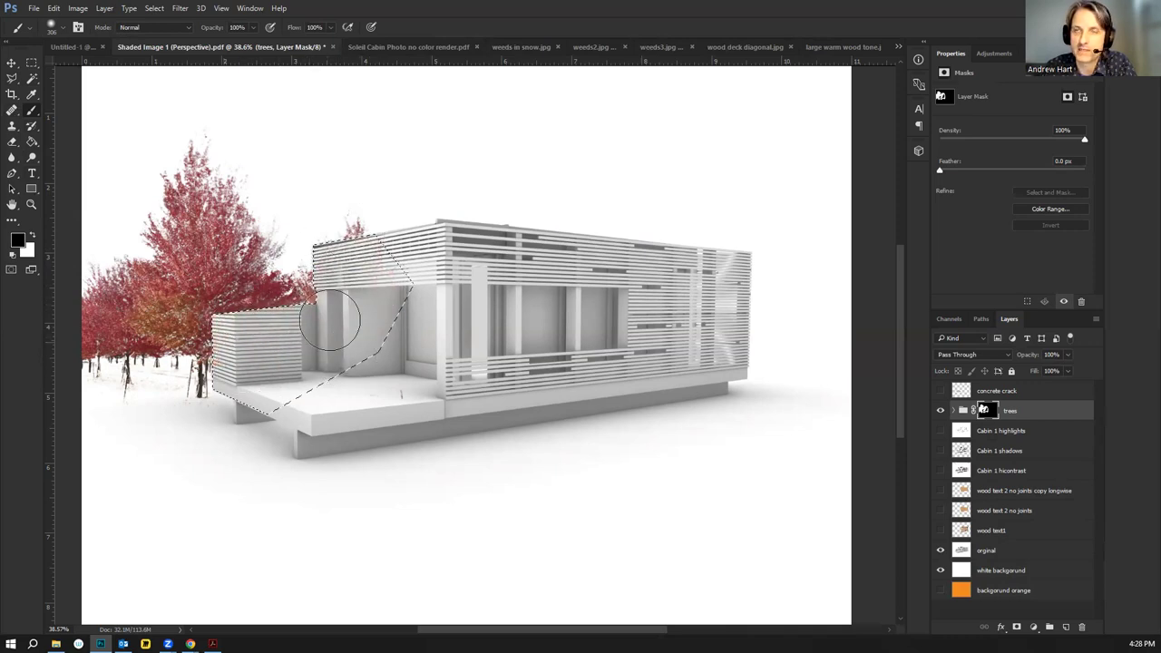
click(17, 65)
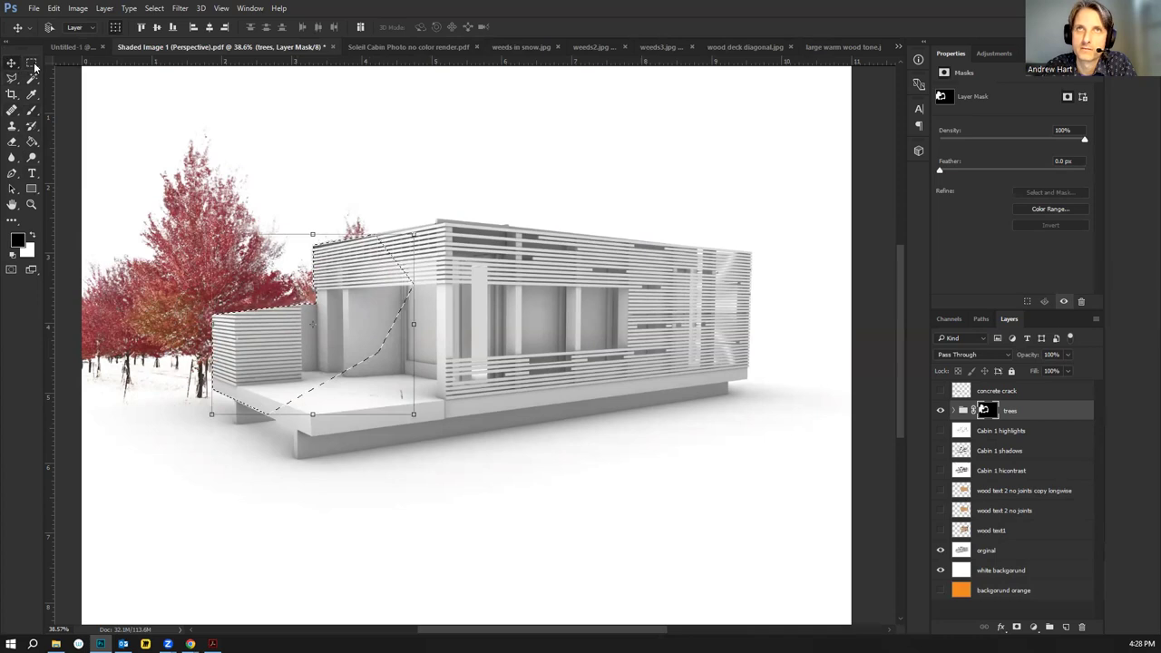
Lower the trees group opacity to 38% to see the cabin beneath
click(12, 78)
scroll(229, 313, up, 3)
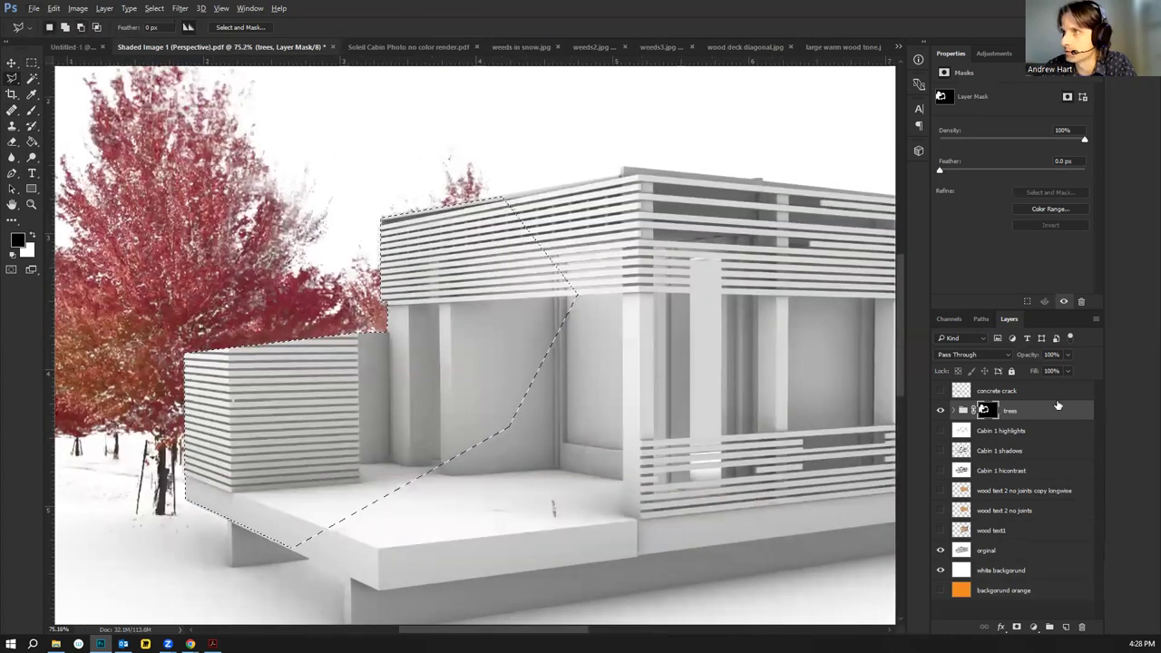
drag(1065, 354, 1032, 372)
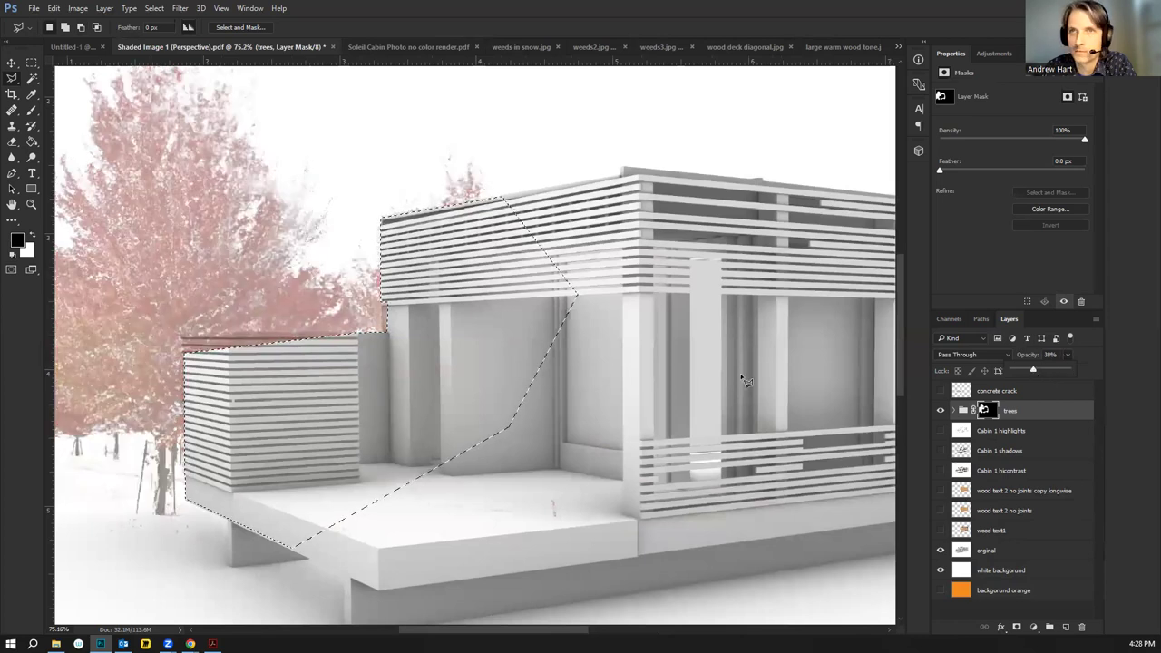
click(237, 342)
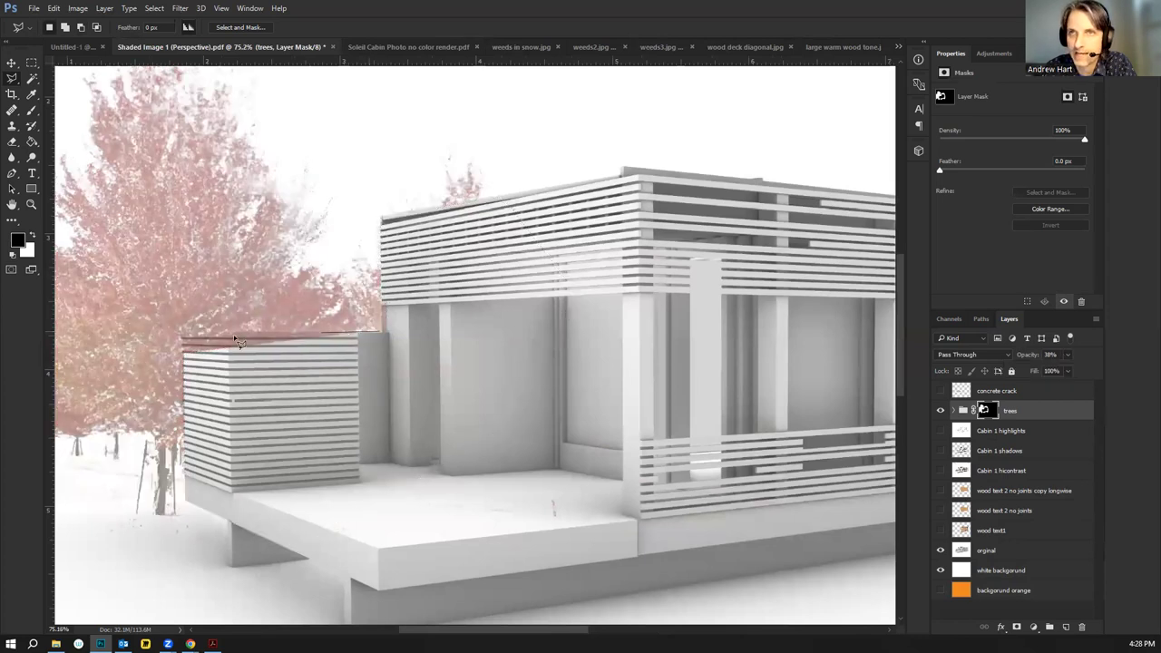
Trace the cabin's small left block with the Polygonal Lasso
click(181, 338)
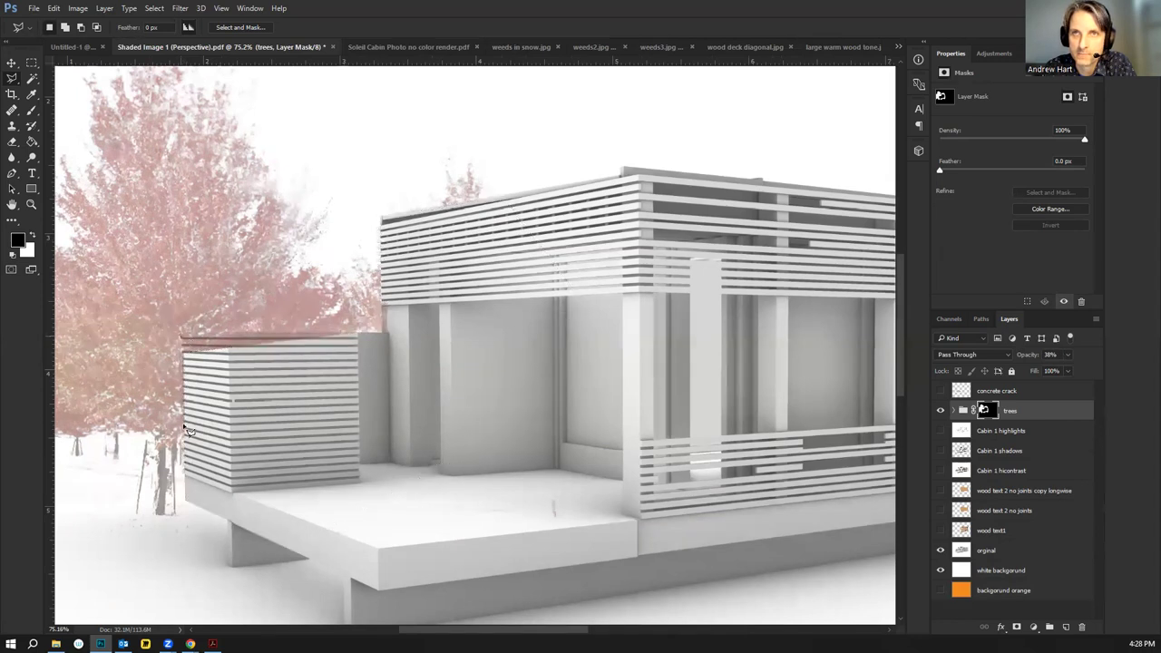
click(184, 461)
click(404, 399)
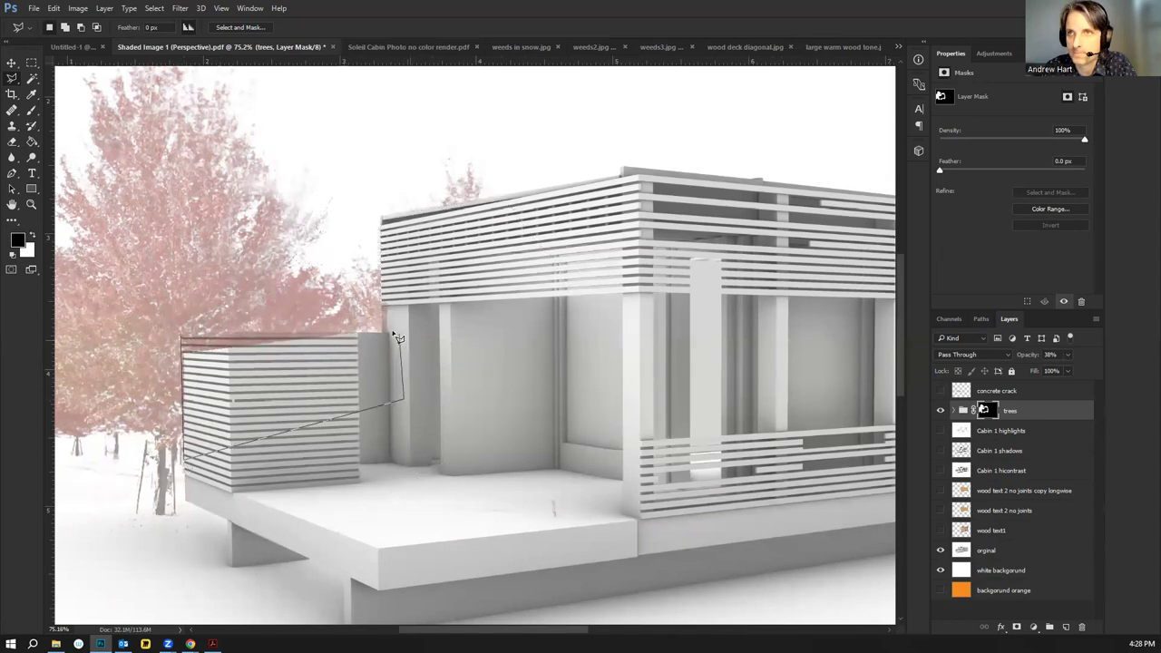
click(392, 332)
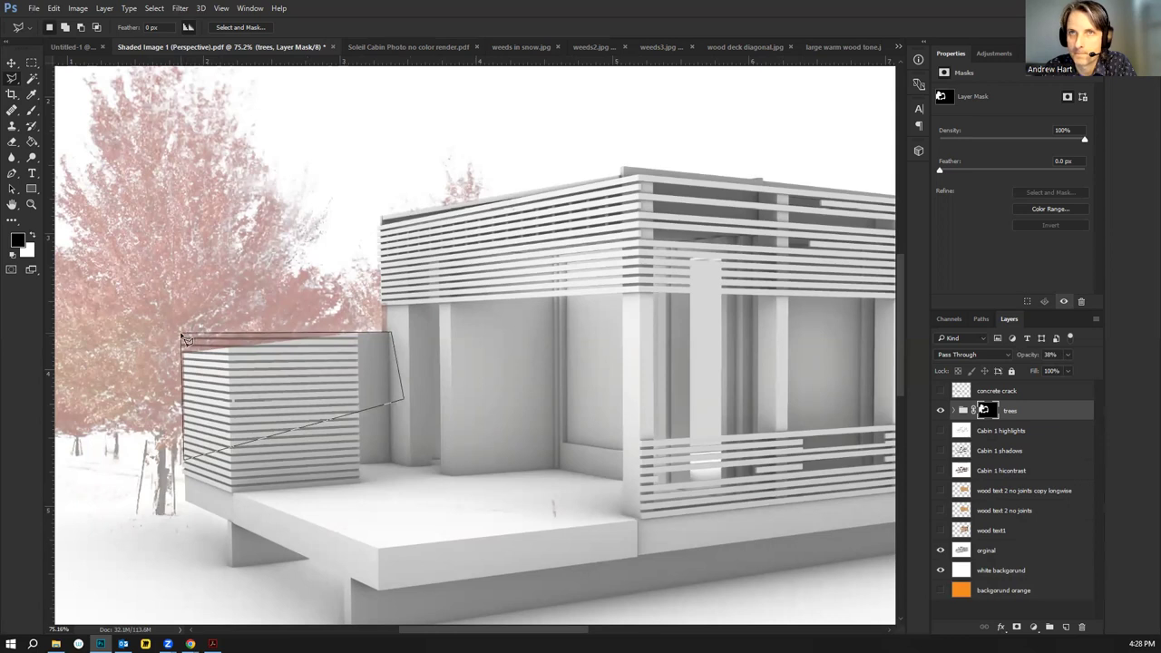
click(181, 336)
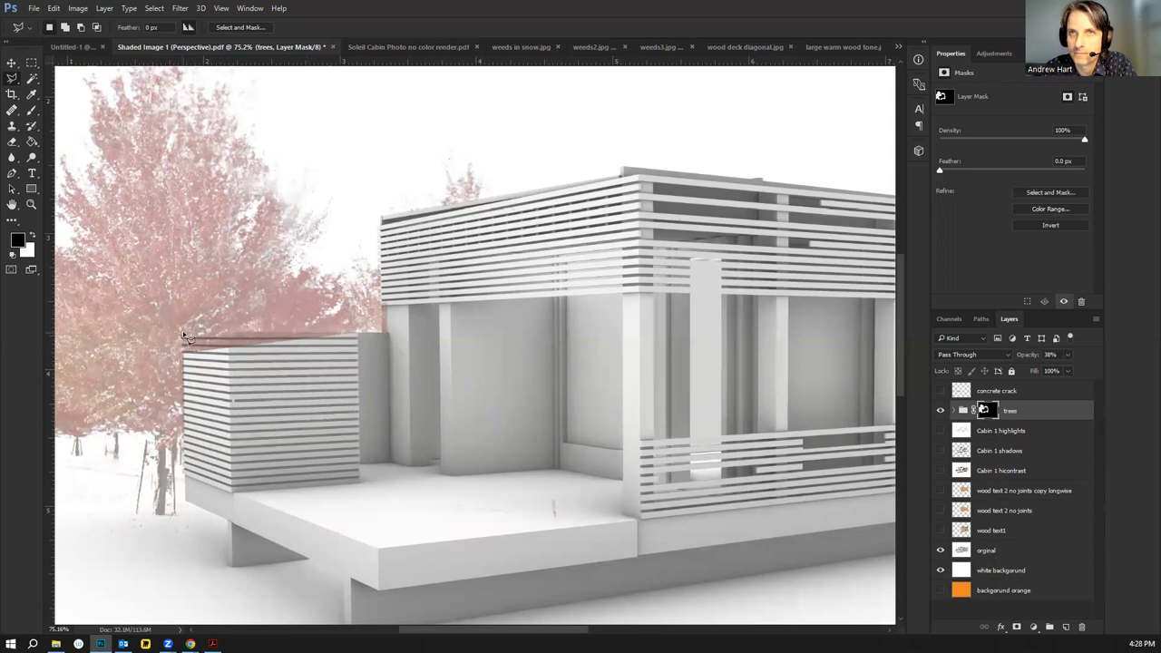
click(182, 486)
click(318, 476)
click(382, 335)
Paint the trees mask black inside the outline, then drop the selection
key(b)
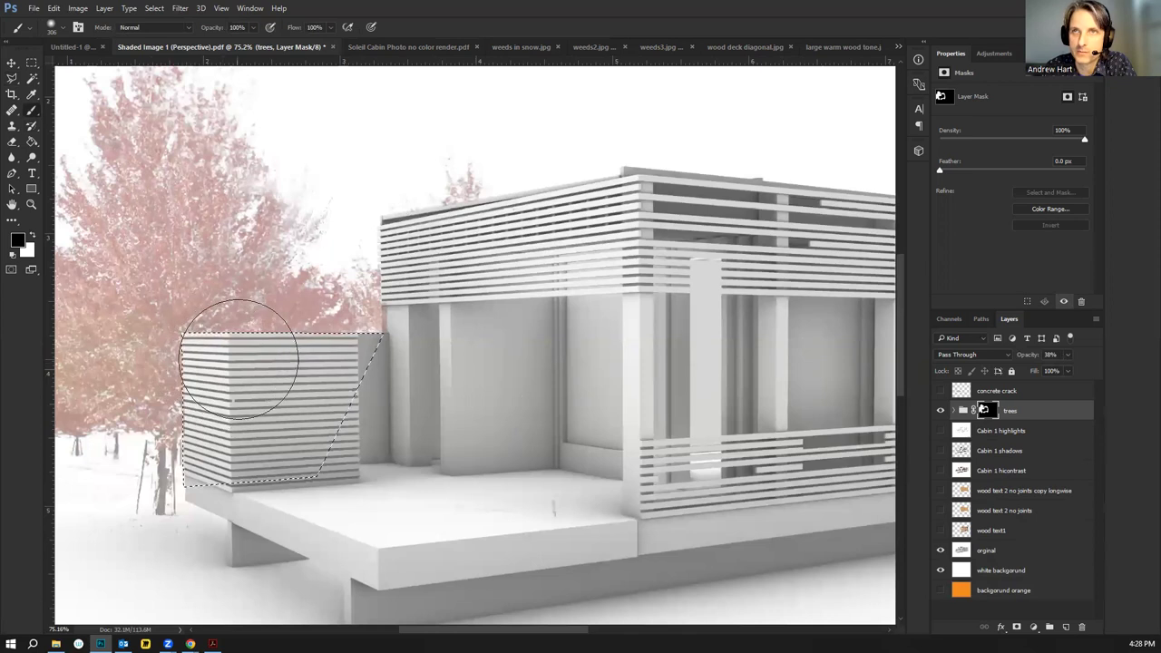
scroll(239, 358, down, 5)
click(10, 78)
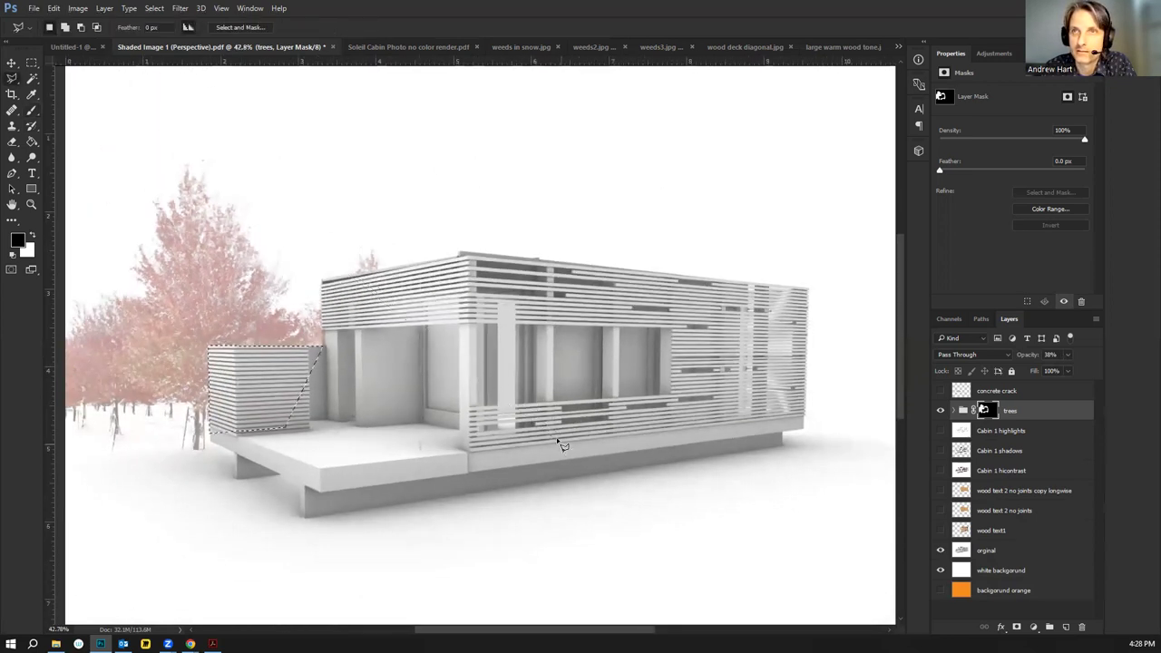
scroll(562, 444, down, 2)
click(31, 62)
click(300, 155)
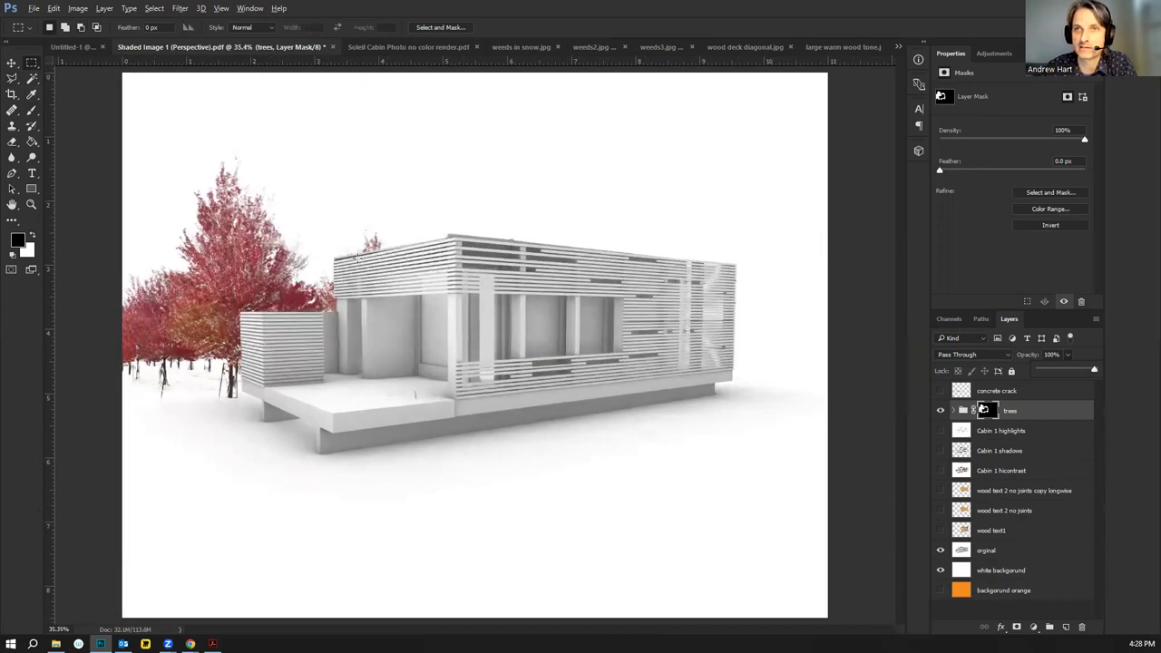
Target the trees group layer, not its mask, and nudge it slightly up and left
scroll(380, 272, up, 2)
scroll(448, 353, down, 2)
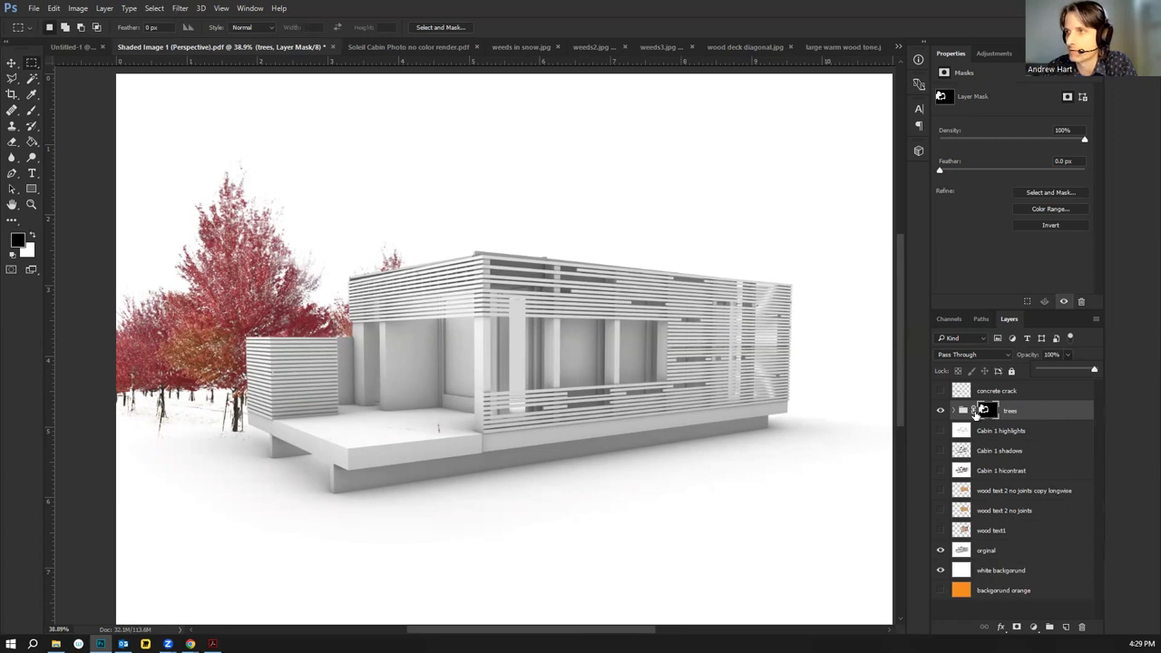
click(963, 412)
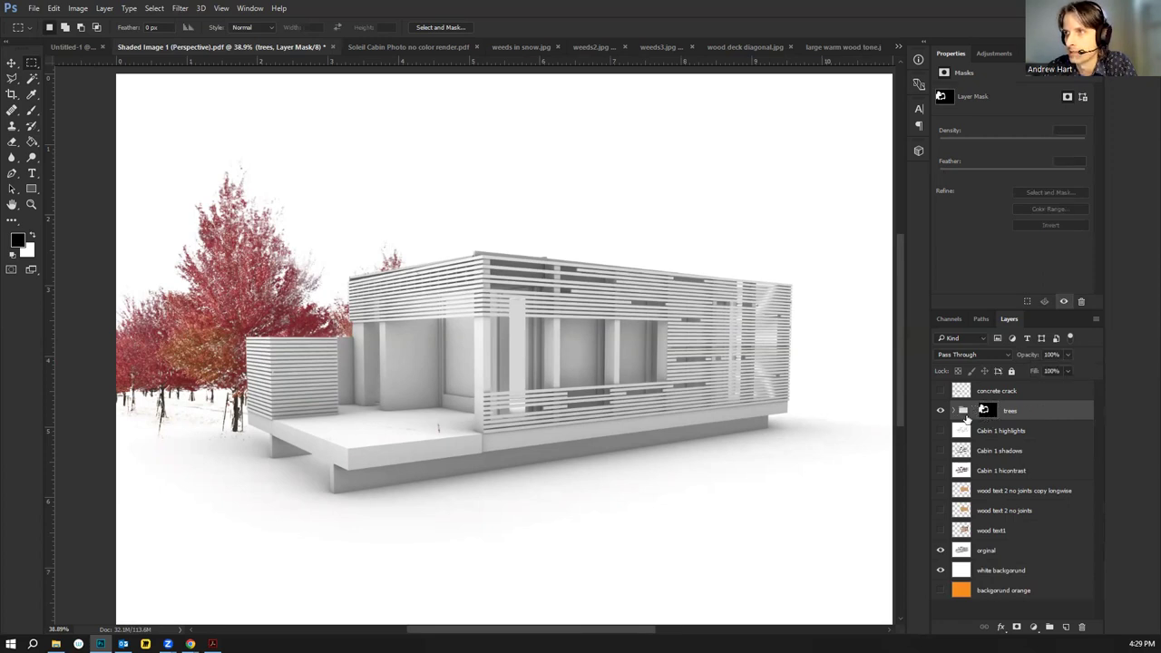
click(985, 411)
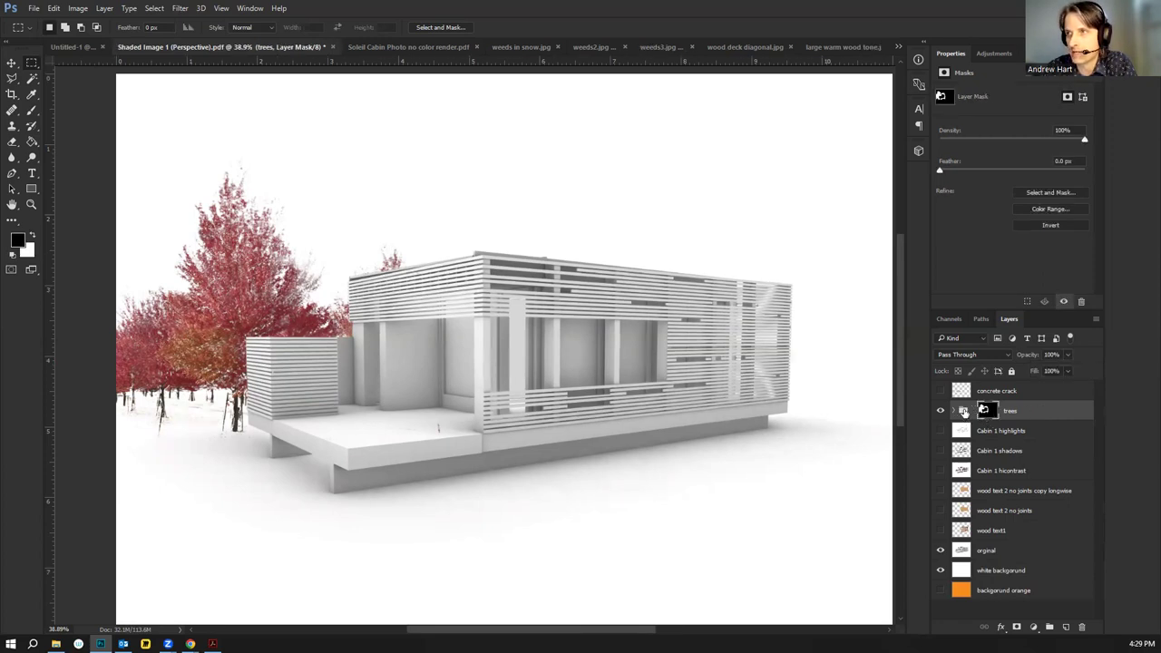
click(963, 412)
click(11, 64)
mouse_move(215, 294)
mouse_down()
mouse_move(191, 261)
mouse_move(195, 299)
mouse_move(299, 386)
mouse_move(252, 393)
mouse_move(222, 340)
mouse_move(209, 436)
mouse_move(290, 345)
mouse_move(306, 237)
mouse_move(243, 306)
mouse_move(168, 284)
mouse_move(240, 284)
mouse_move(201, 288)
mouse_move(215, 307)
mouse_move(204, 292)
mouse_up()
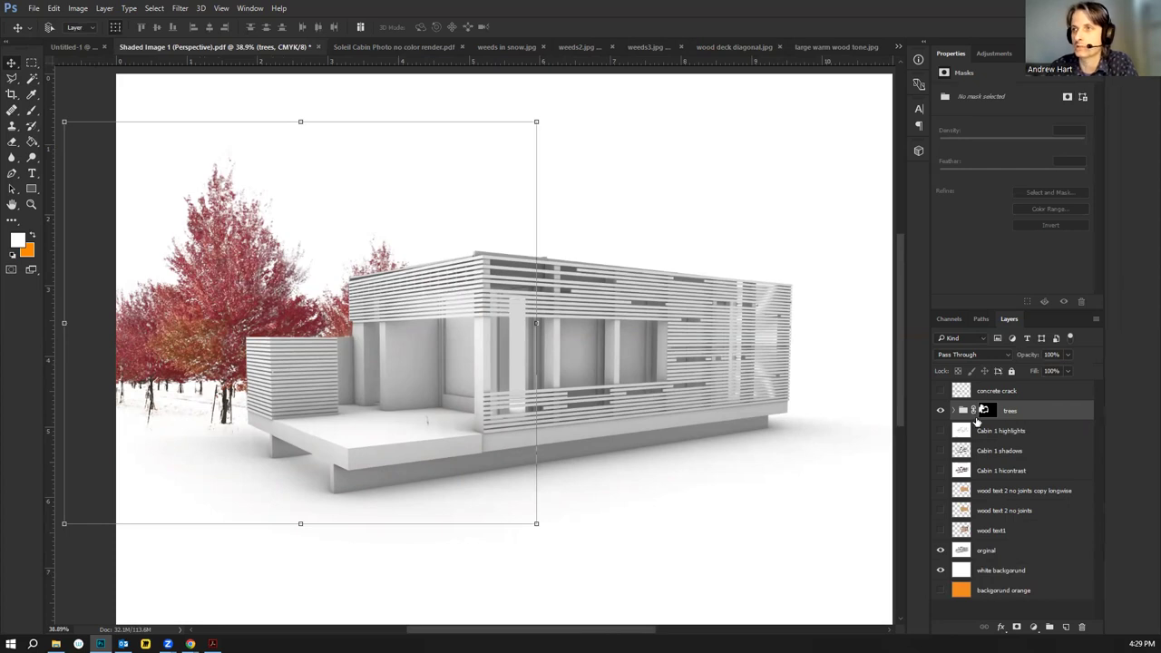
Hide the red trees group, leaving the grey cabin on the white background
click(985, 411)
right_click(985, 411)
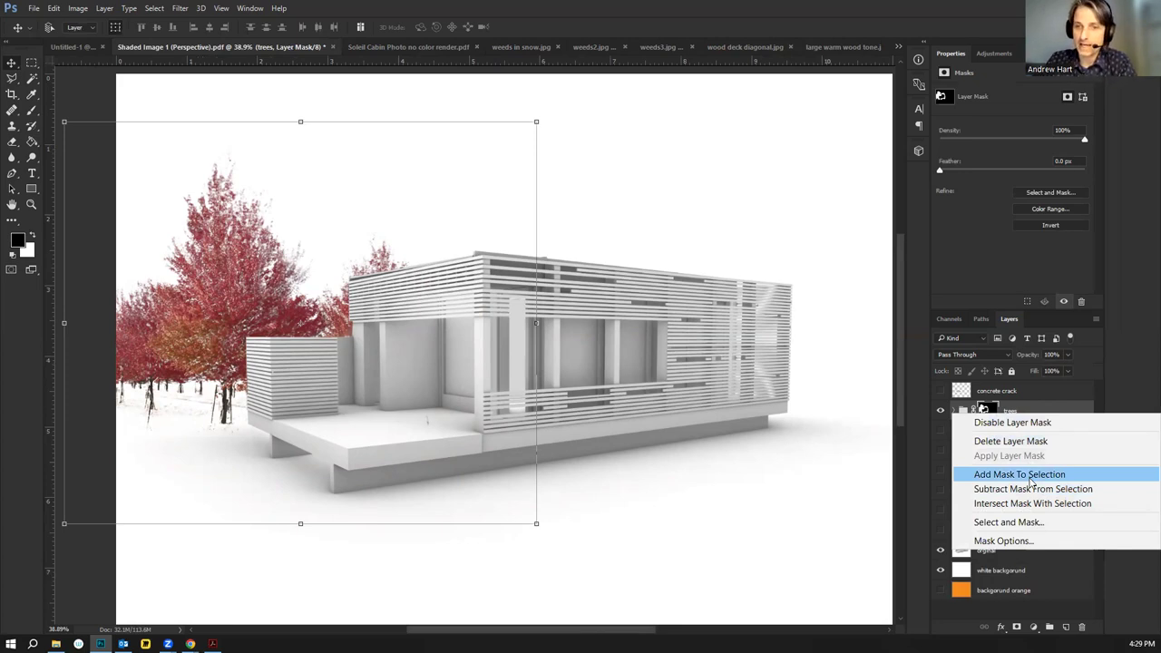
click(15, 63)
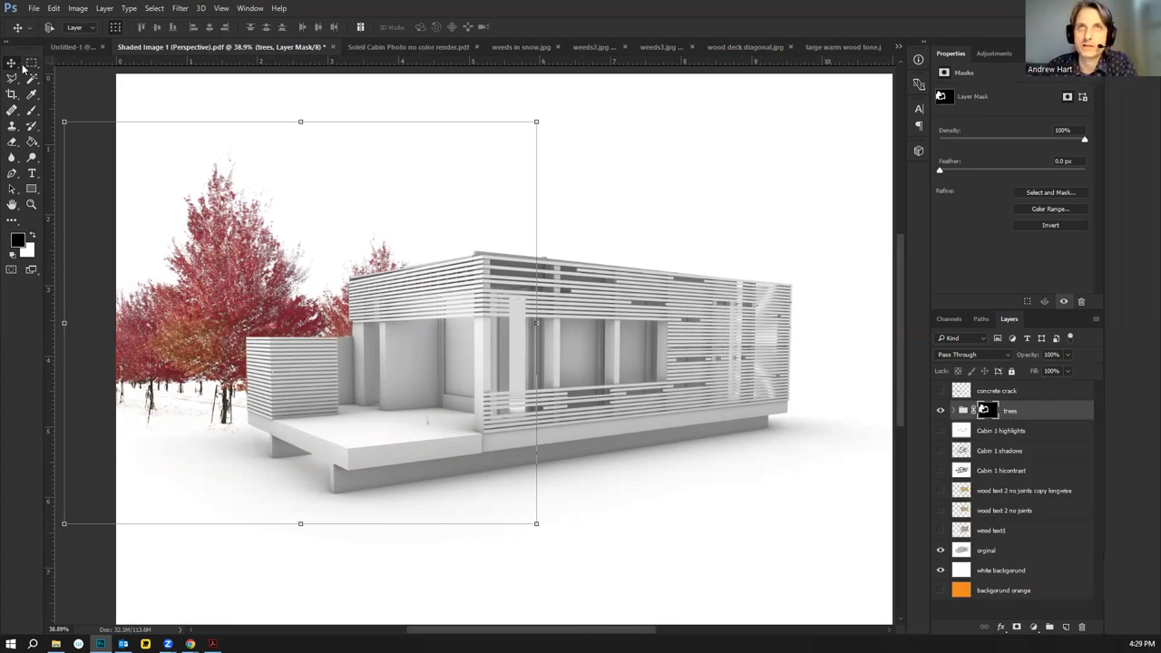
click(31, 63)
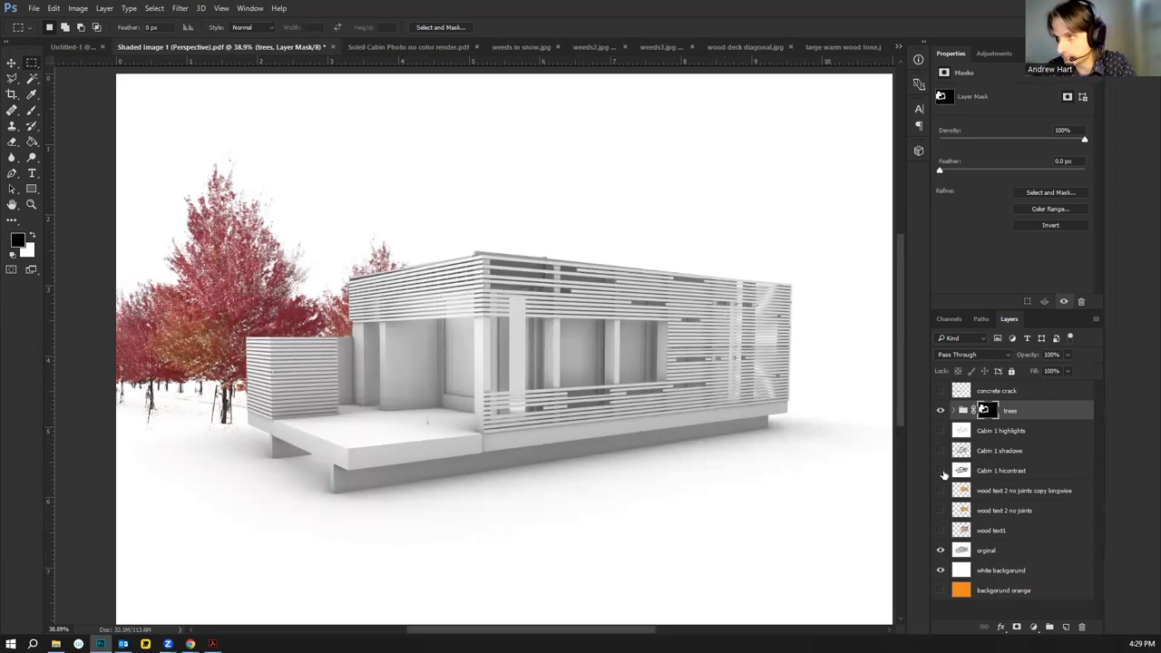
click(941, 412)
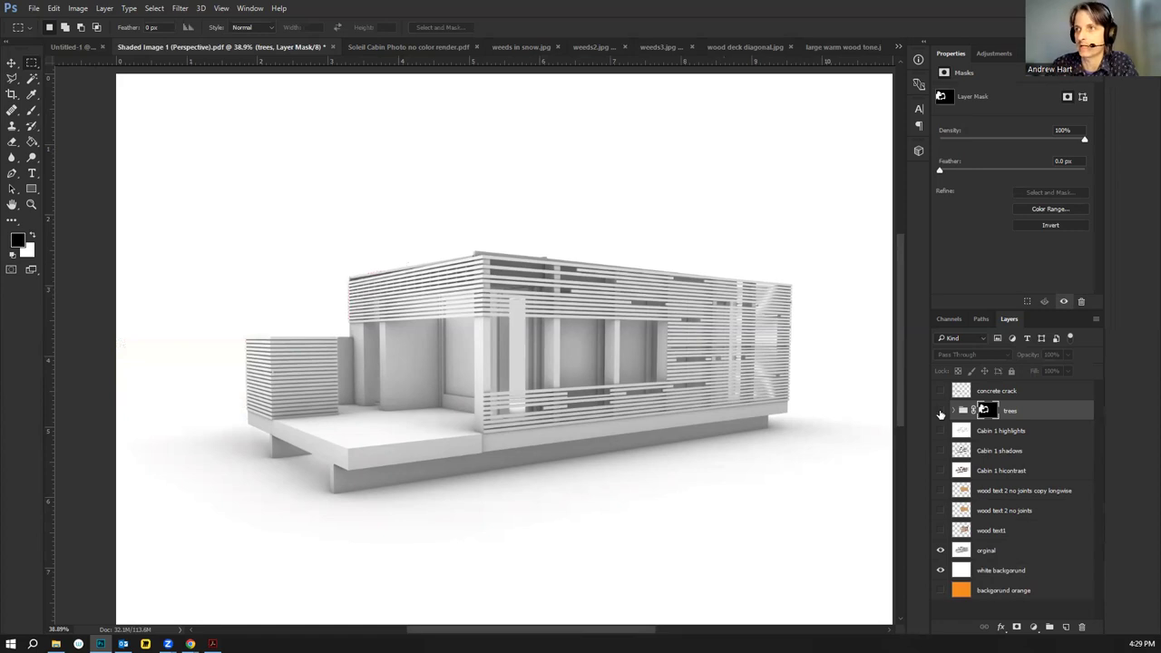
Show and activate Cabin 1 hicontrast, then pick the Magic Wand
click(1002, 473)
click(940, 471)
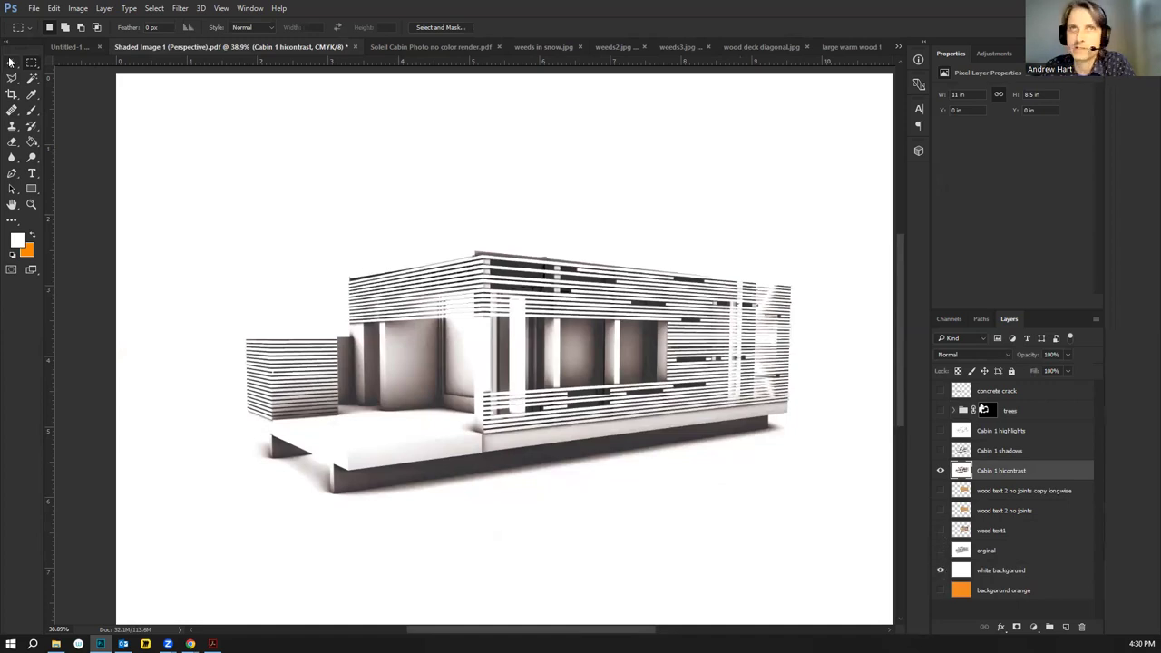
click(32, 79)
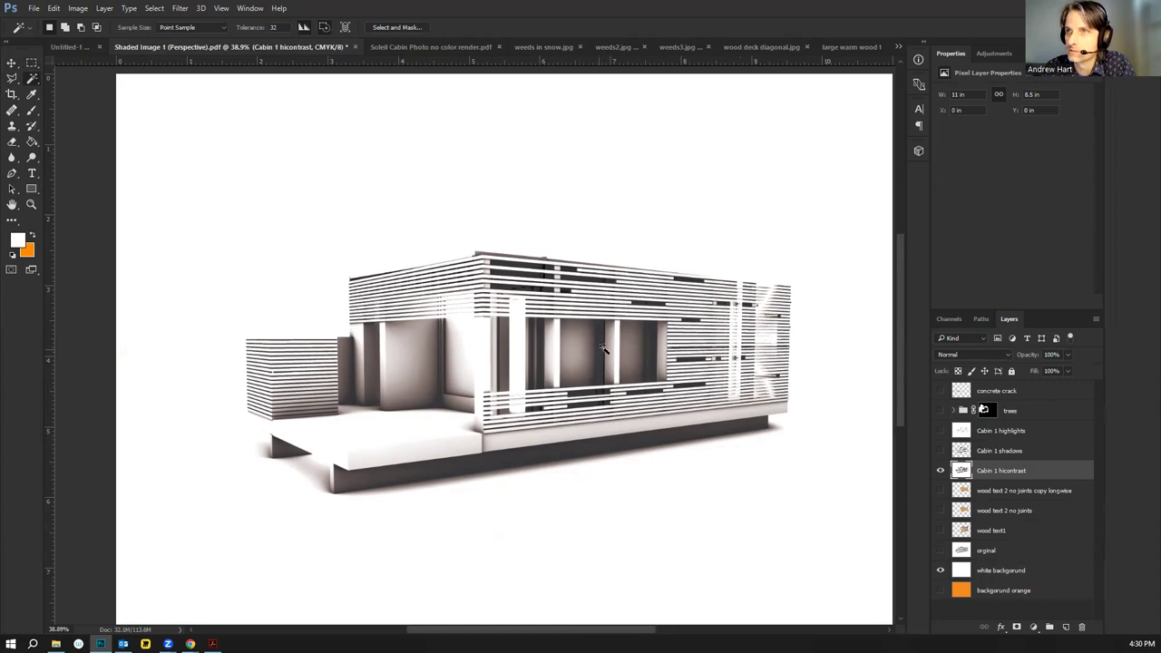
Select the render's white tones with Color Range, sampling white at fuzziness 133
right_click(601, 334)
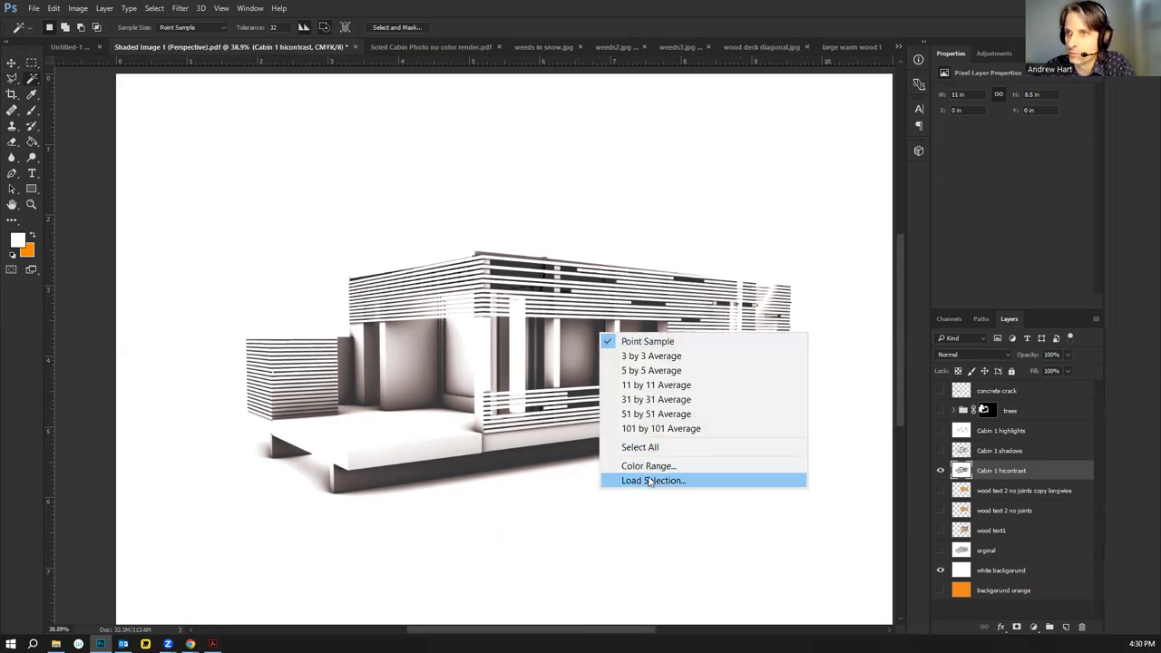
click(648, 465)
click(495, 455)
click(512, 508)
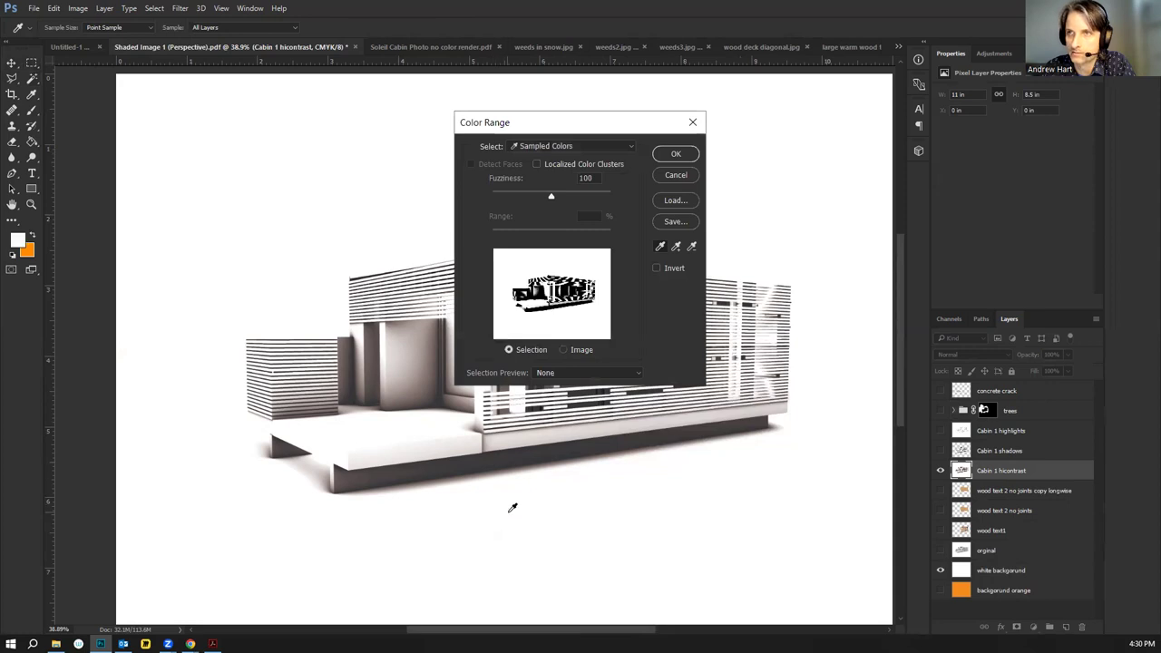
click(515, 451)
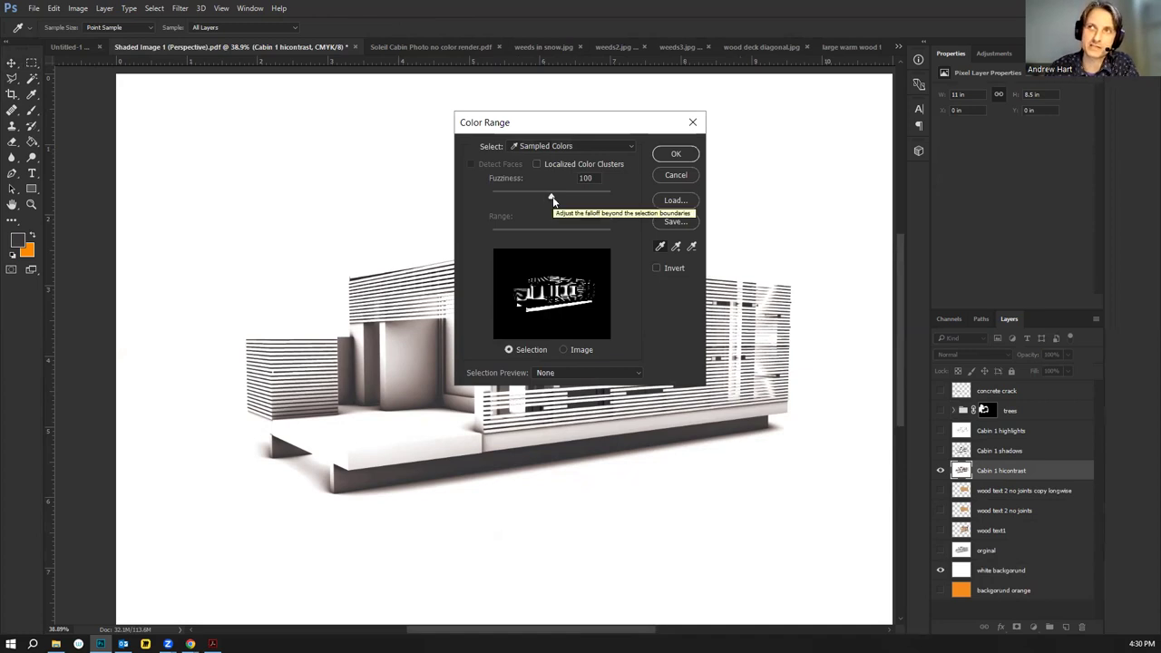
click(351, 181)
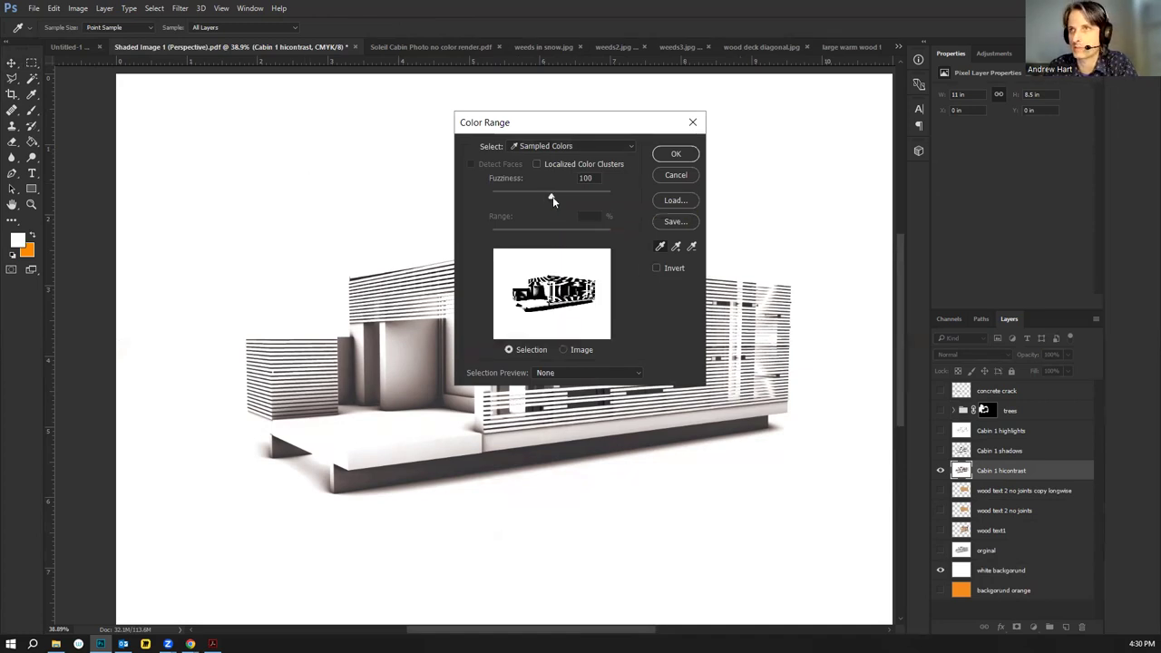
drag(564, 195, 571, 195)
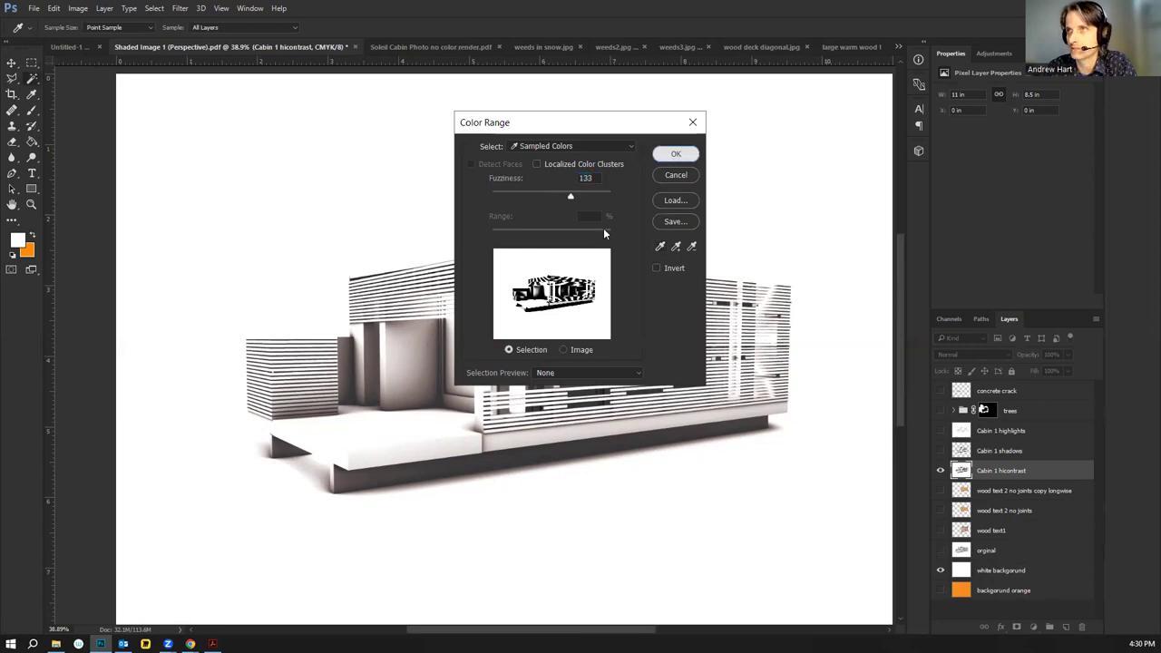
click(672, 154)
right_click(454, 210)
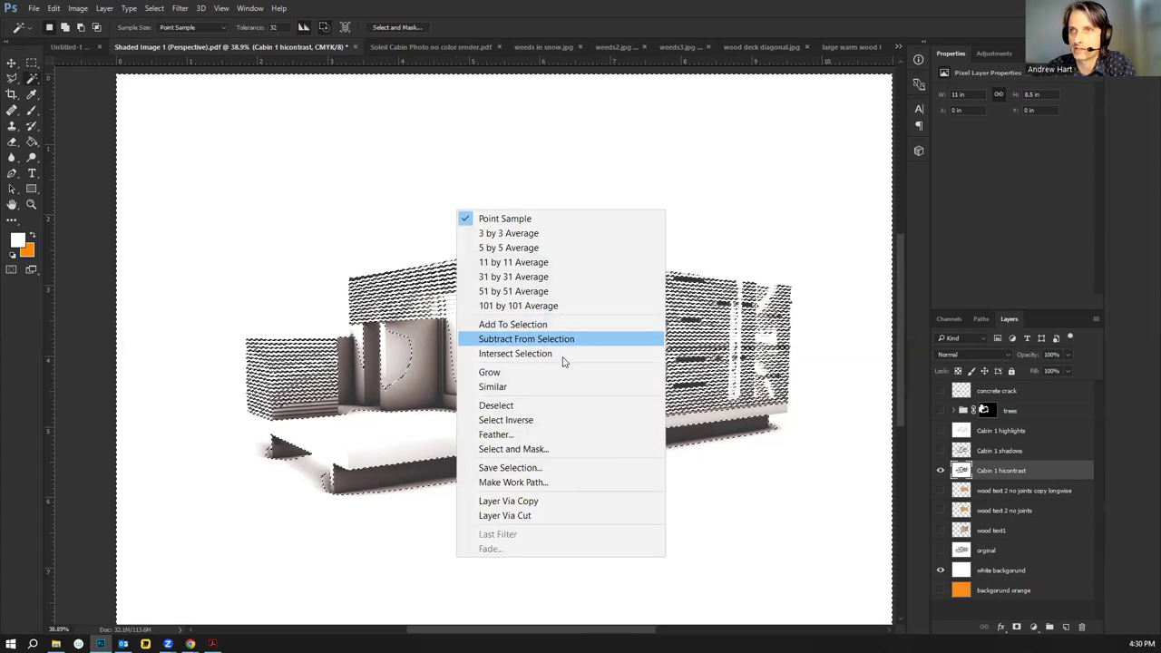
Invert the selection, hide Cabin 1 hicontrast, and select the 'wood text 2 no joints copy longwise' layer
click(579, 419)
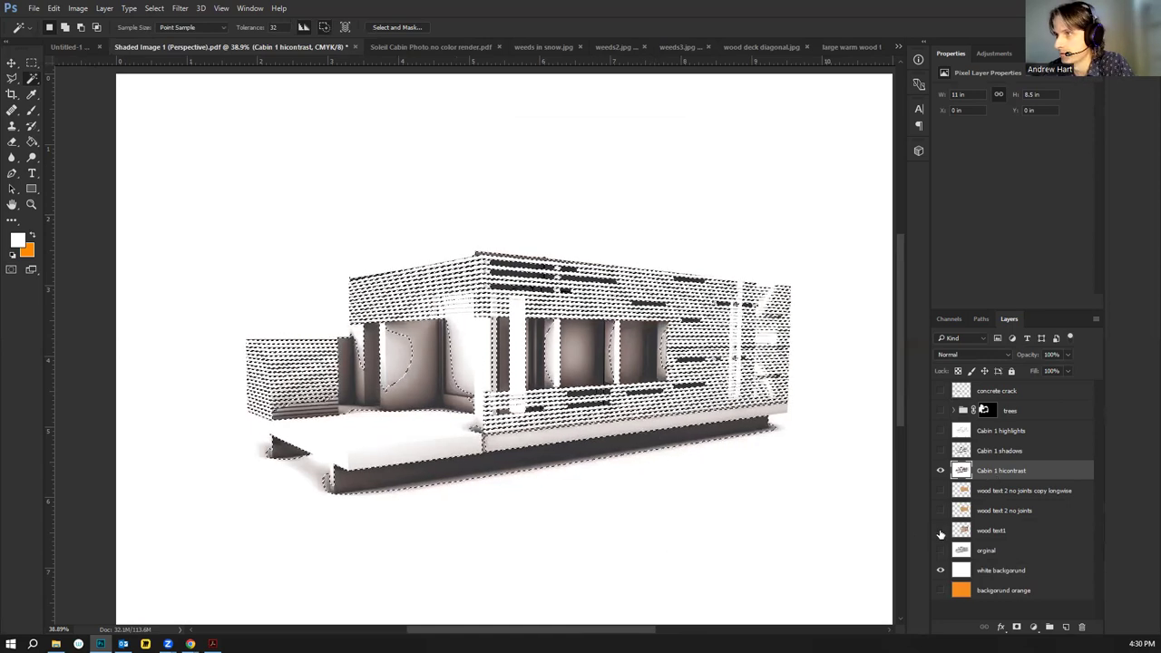
click(940, 530)
click(939, 471)
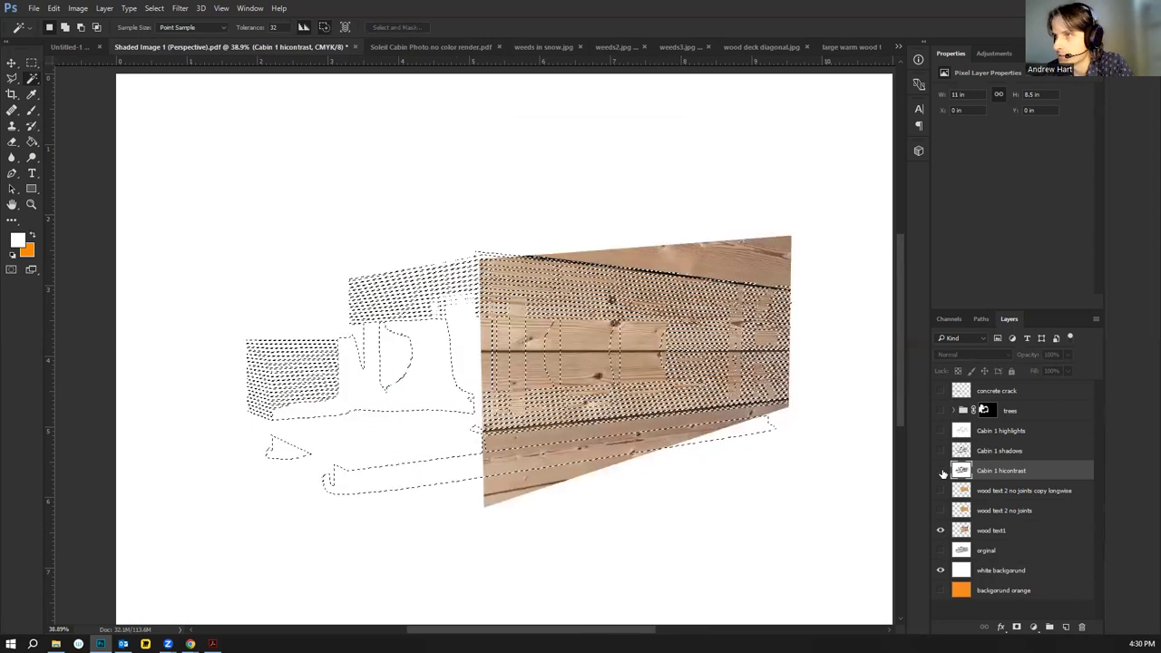
click(941, 471)
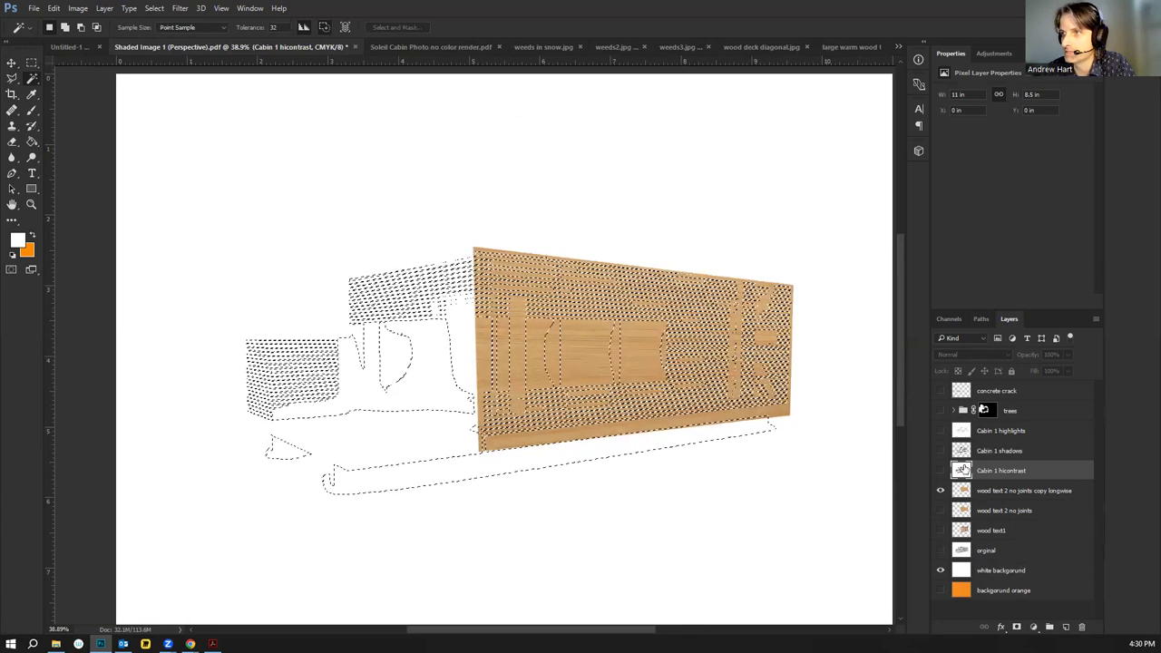
click(994, 493)
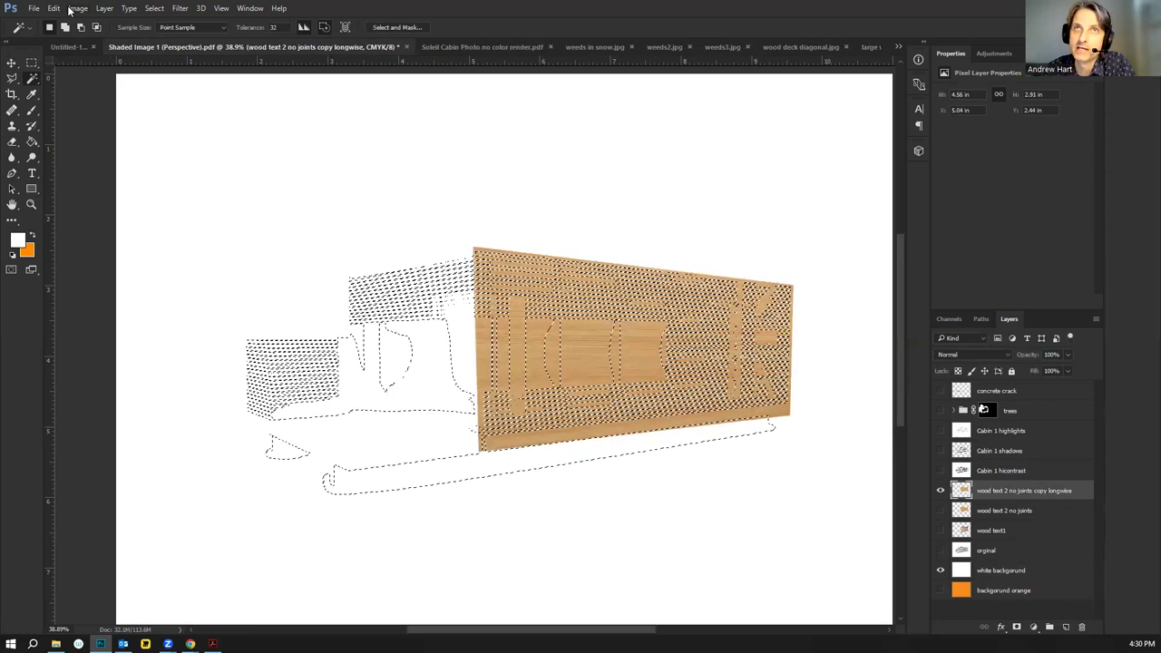
Give the longwise wood layer a Hide Selection mask after undoing Reveal Selection, and show 'orginal'
click(104, 8)
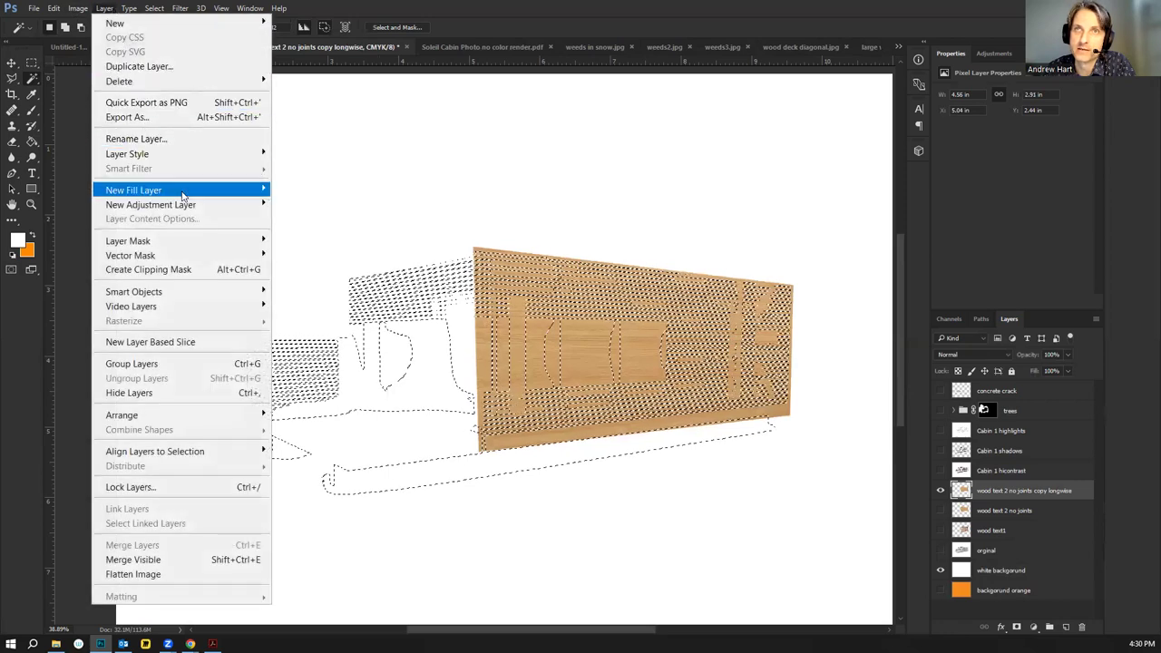
mouse_move(202, 242)
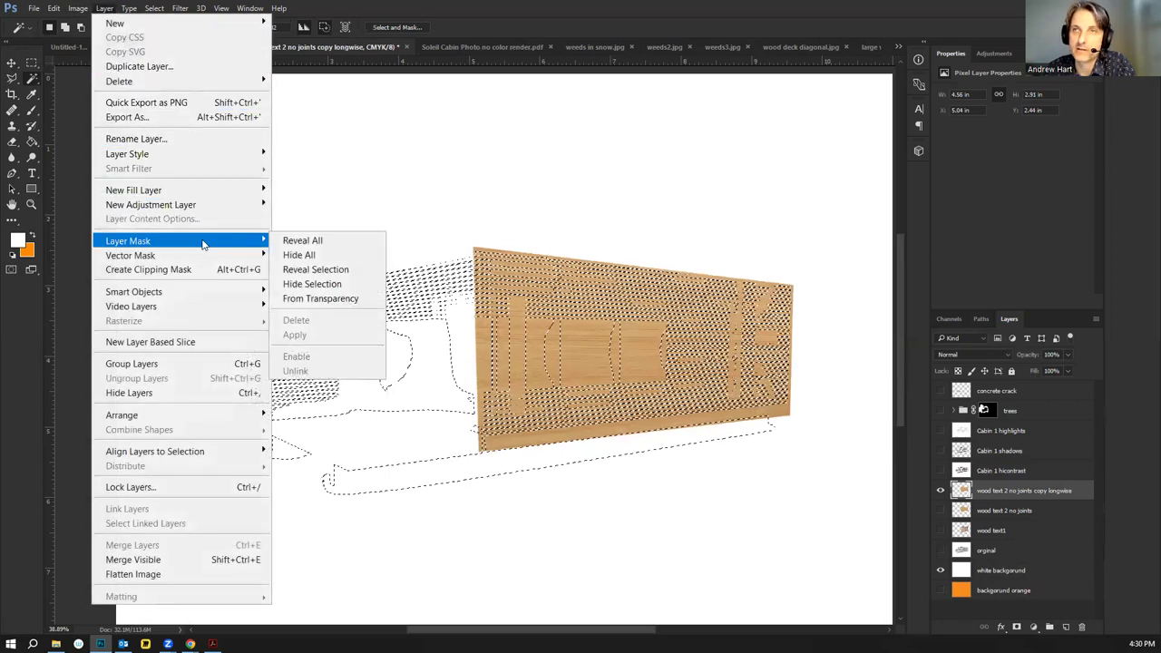
click(338, 270)
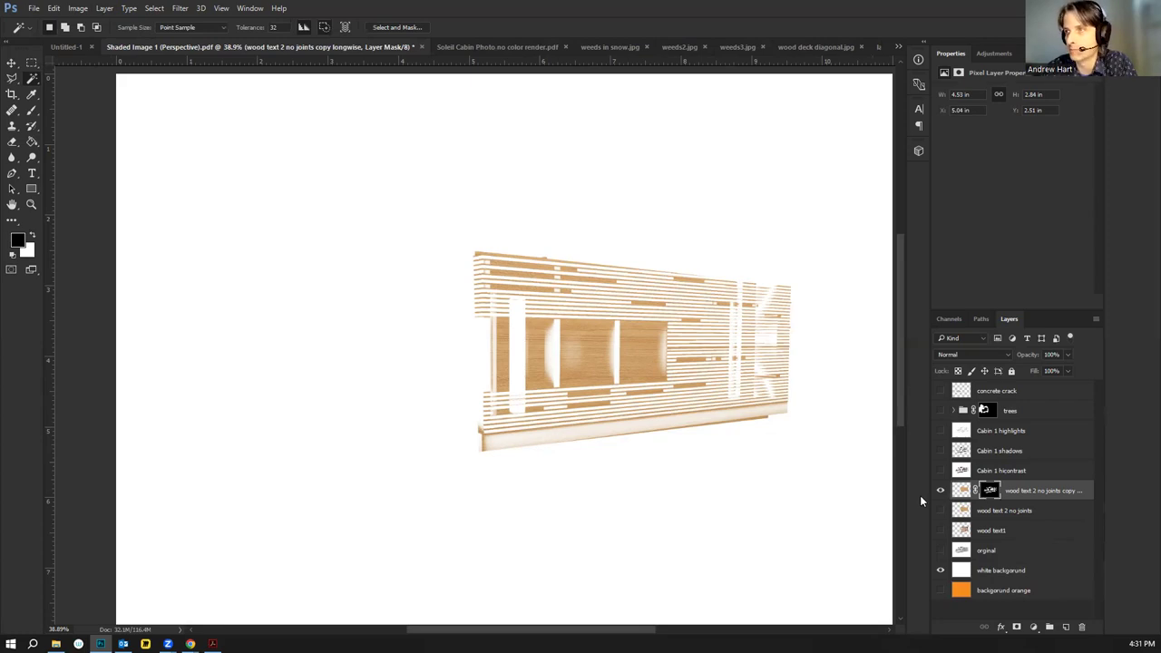
key(ctrl+z)
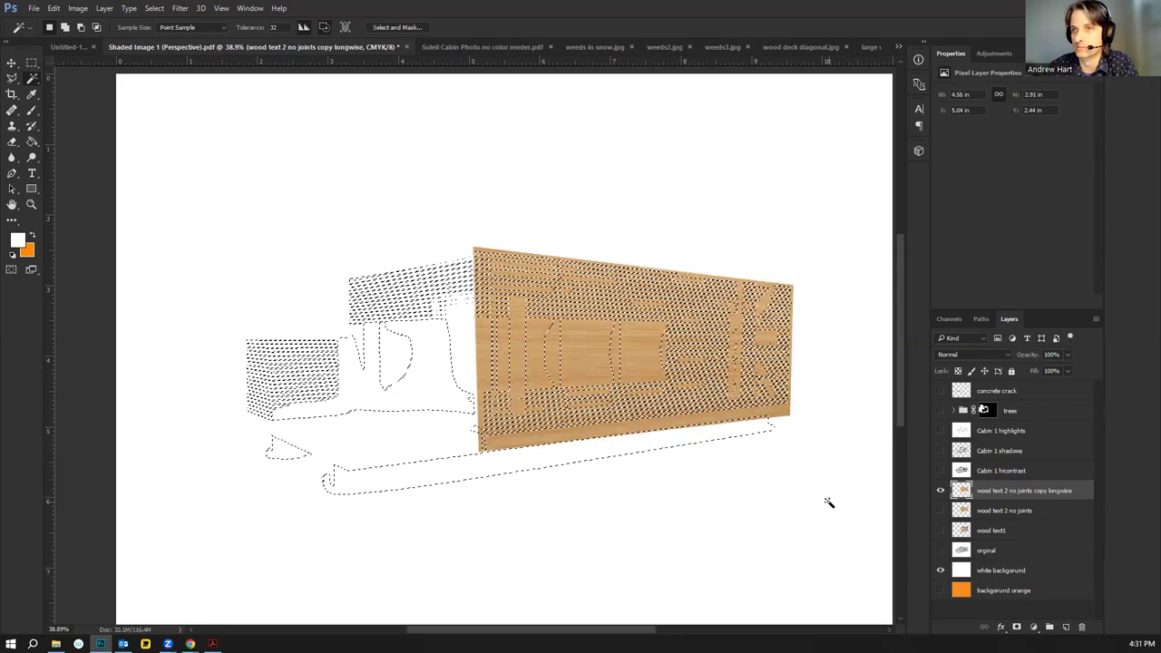
click(104, 8)
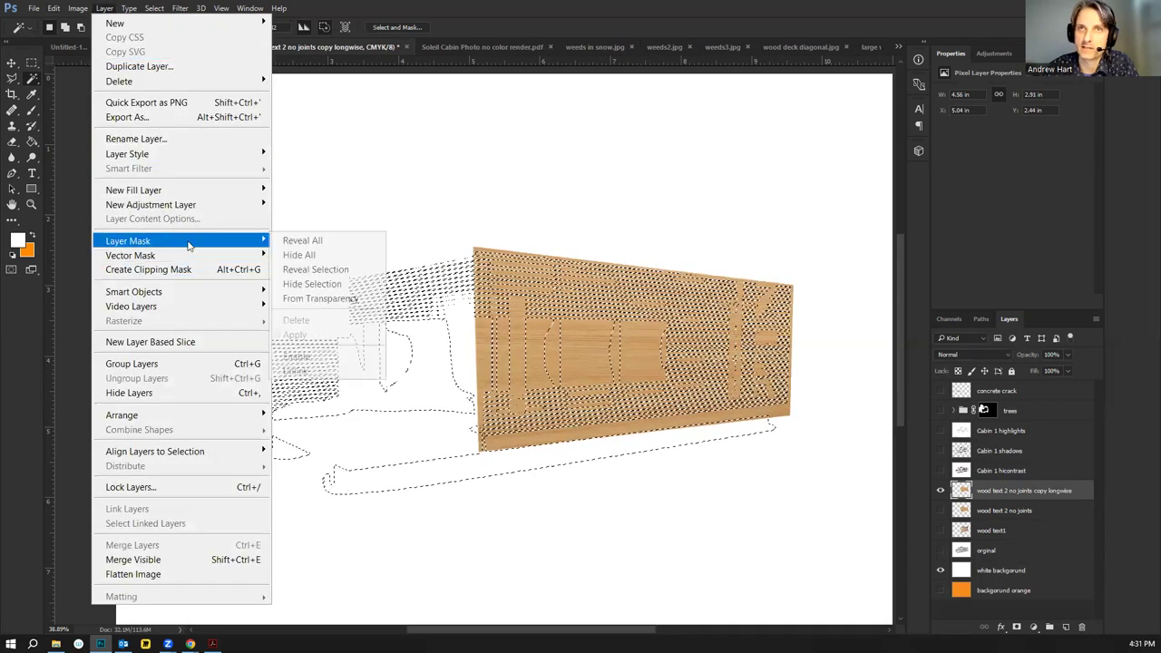
click(350, 285)
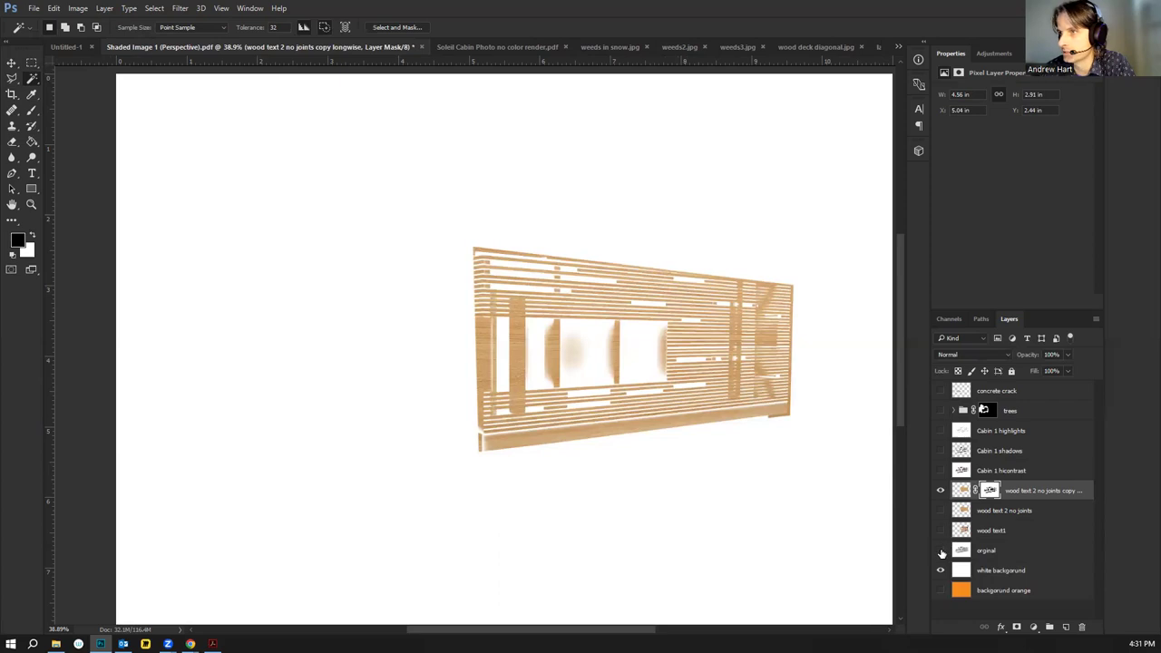
click(940, 550)
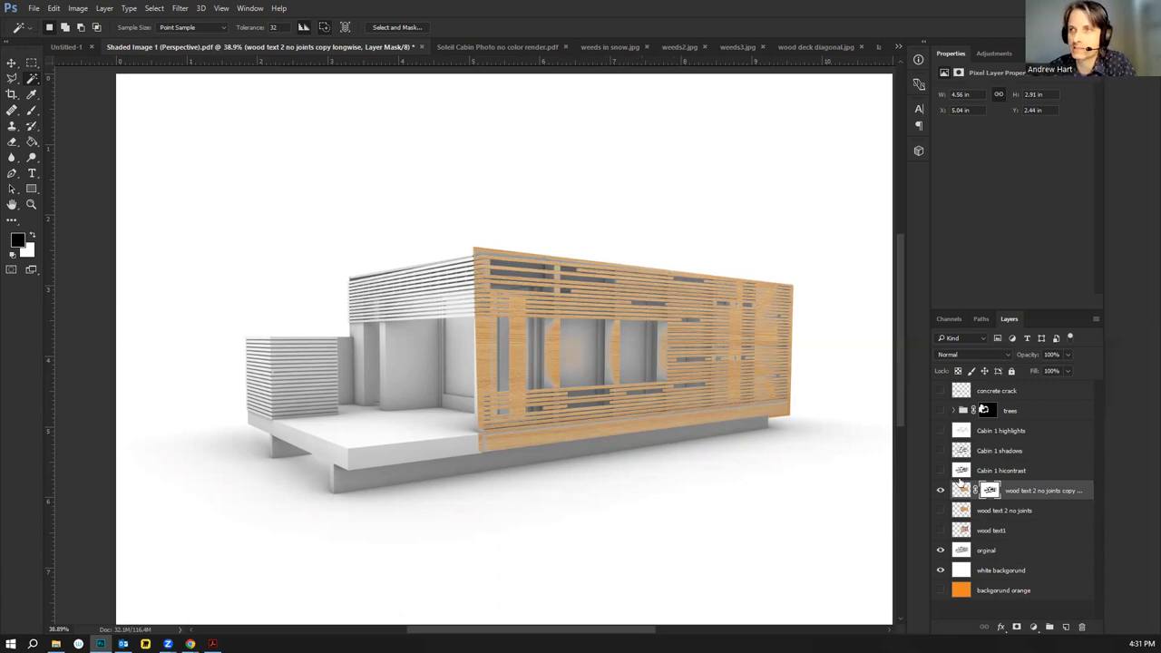
Show the red trees group and begin a polygonal lasso outline around the front window's corners
click(940, 411)
click(13, 78)
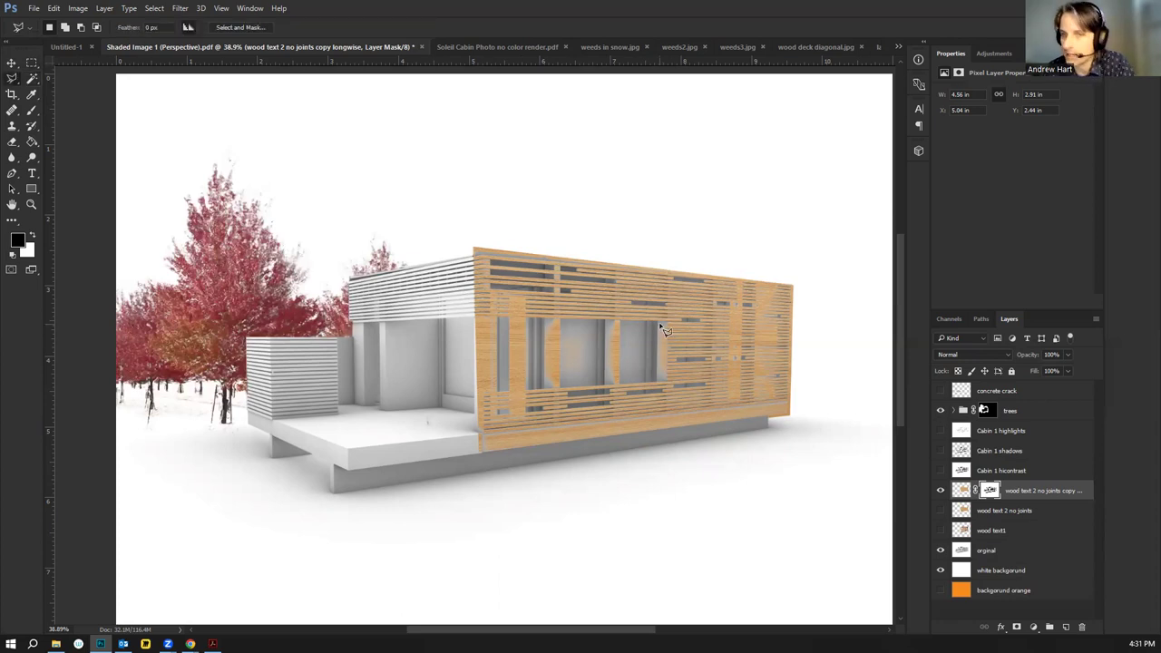
scroll(664, 333, up, 5)
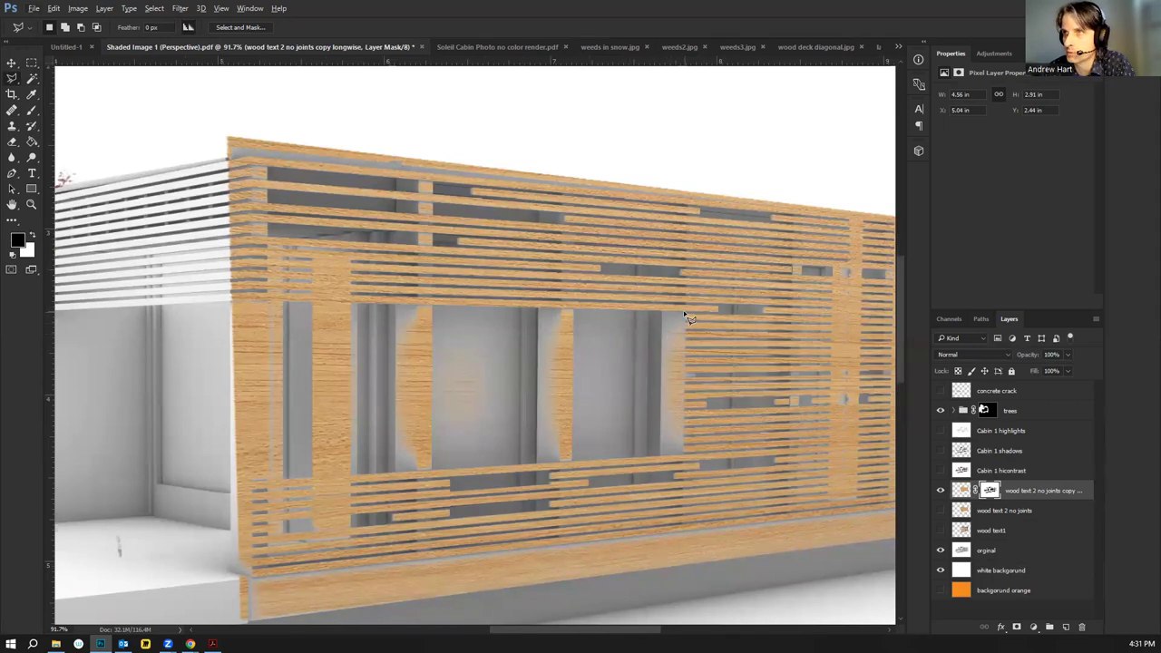
click(683, 314)
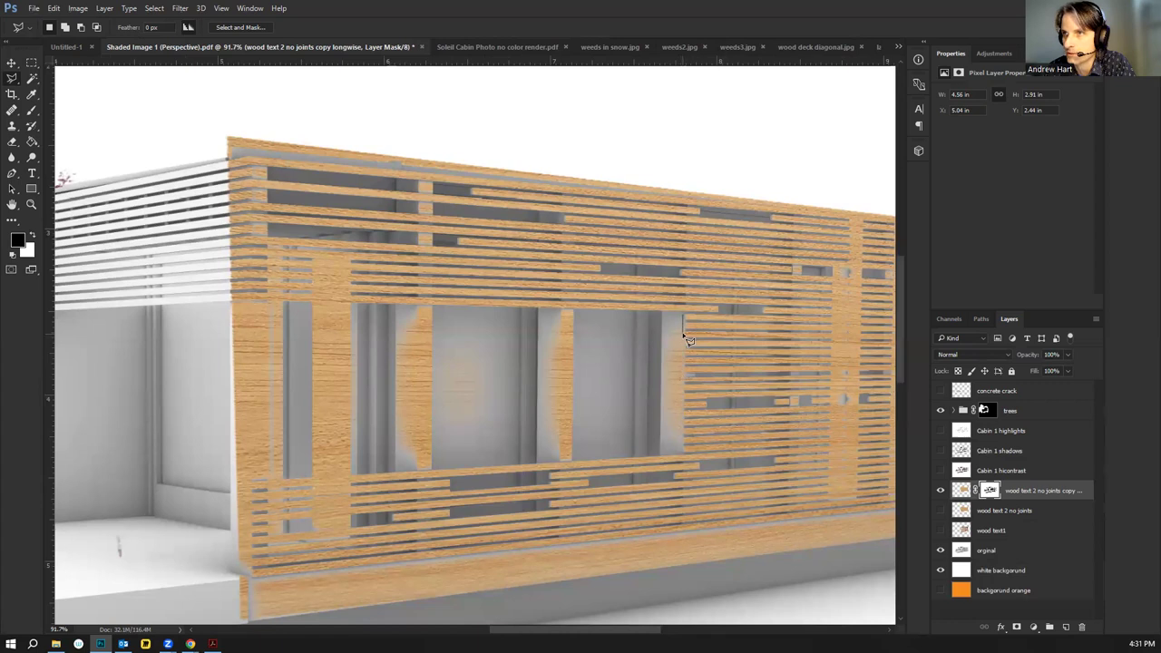
click(685, 456)
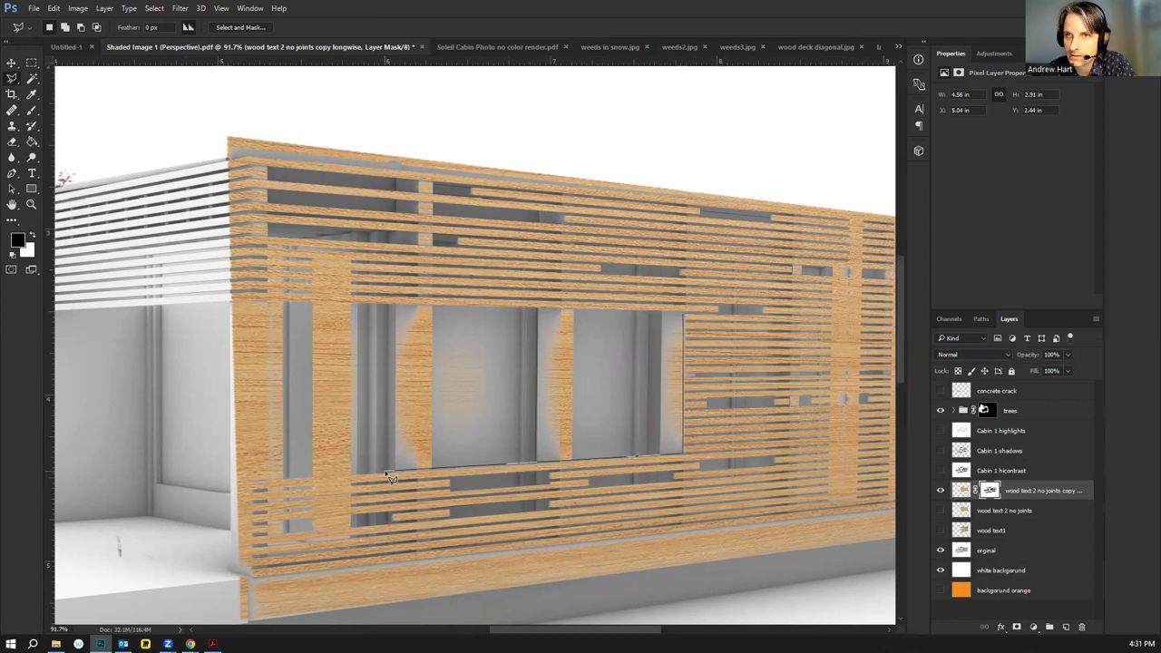
click(304, 476)
Close the polygonal selection around the large front window opening
click(307, 310)
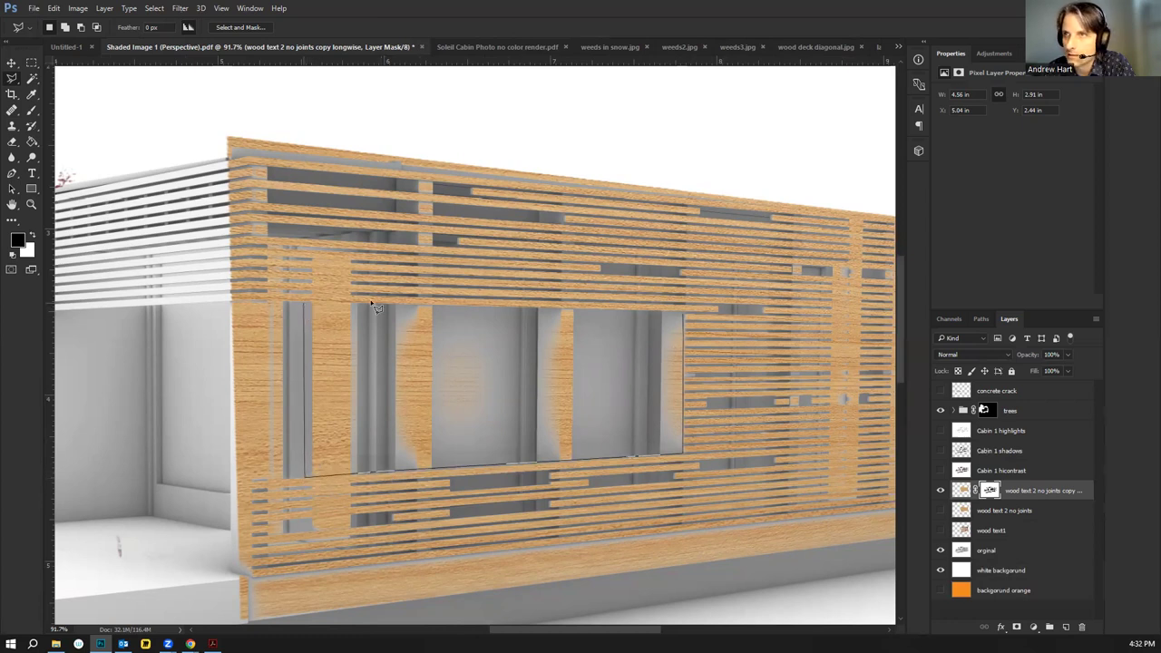
double_click(632, 316)
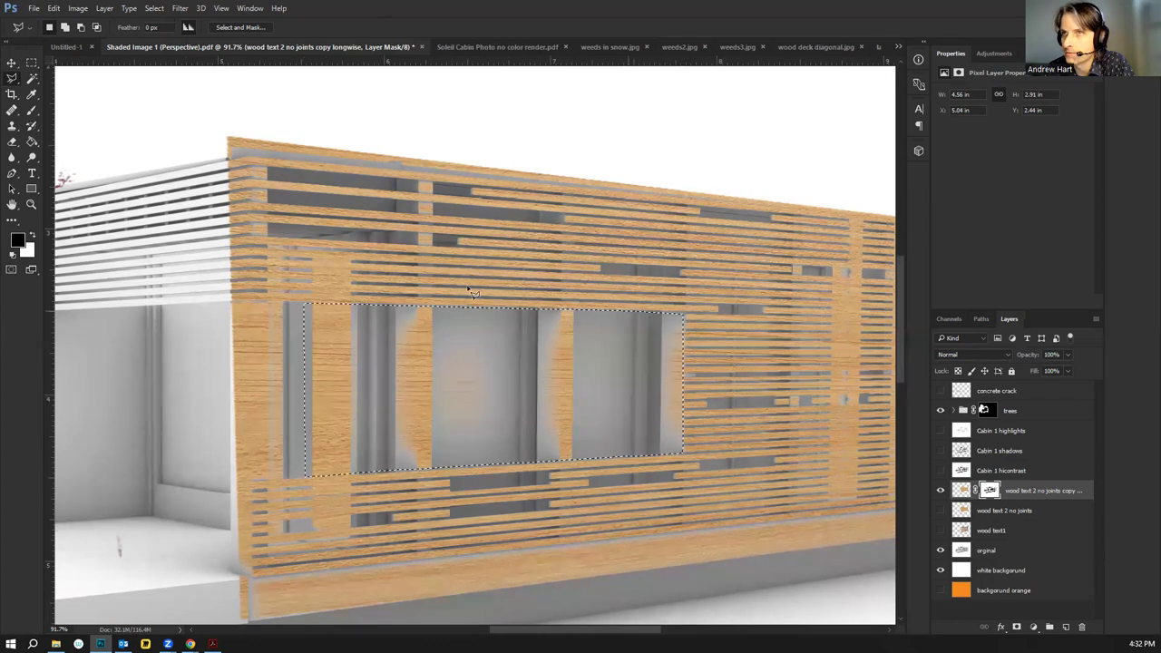
scroll(667, 220, down, 1)
scroll(232, 163, down, 2)
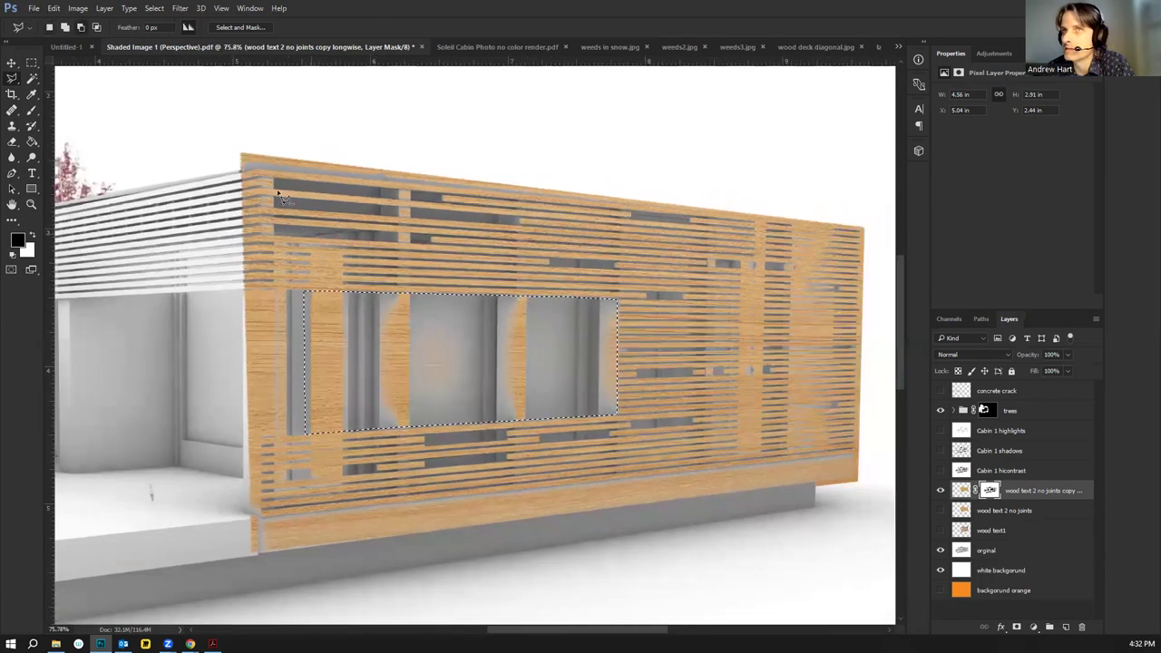
Polygonal-lasso the strip above the wall and the concrete base band below the facade
click(233, 157)
click(244, 157)
click(244, 181)
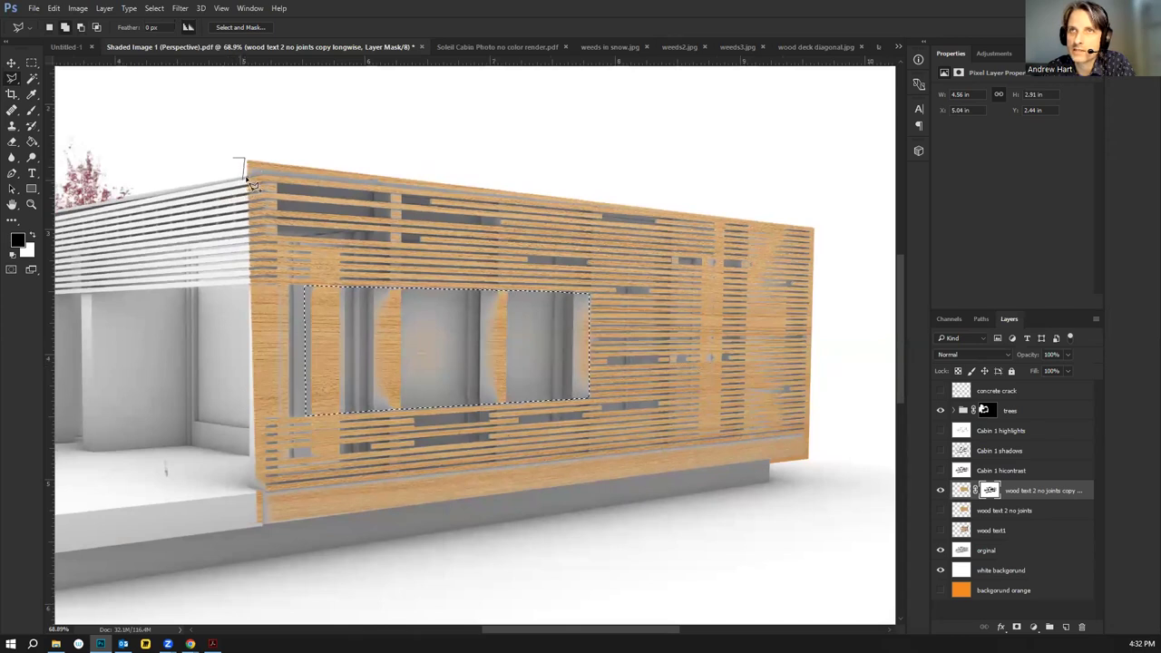
click(814, 227)
click(811, 209)
double_click(162, 105)
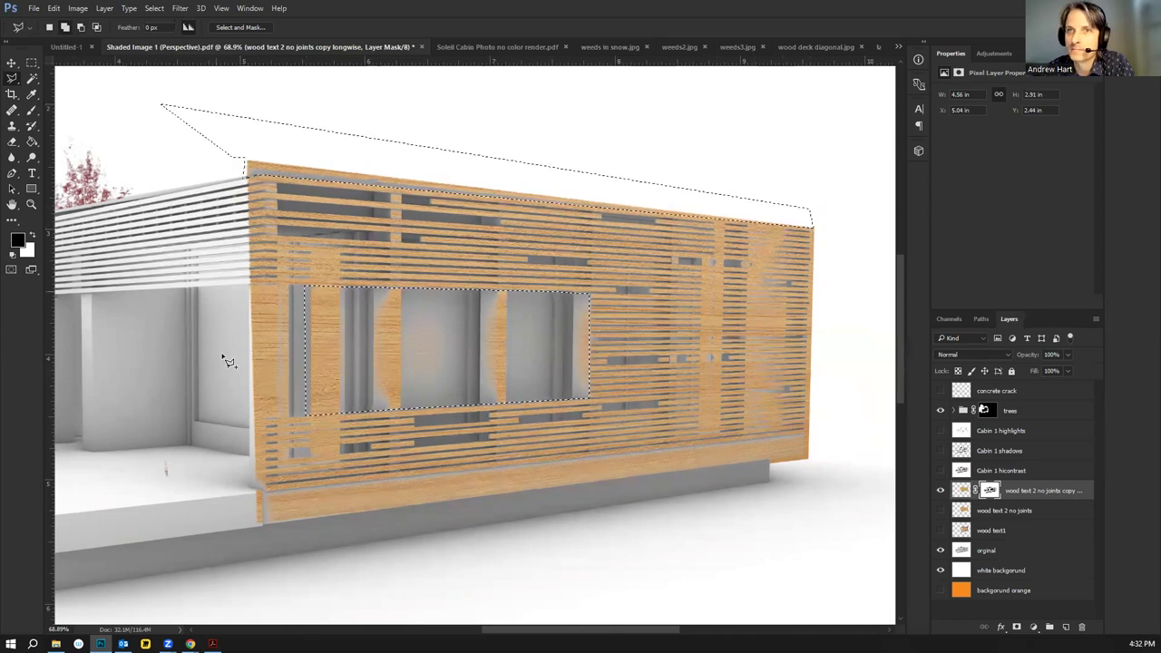
click(263, 491)
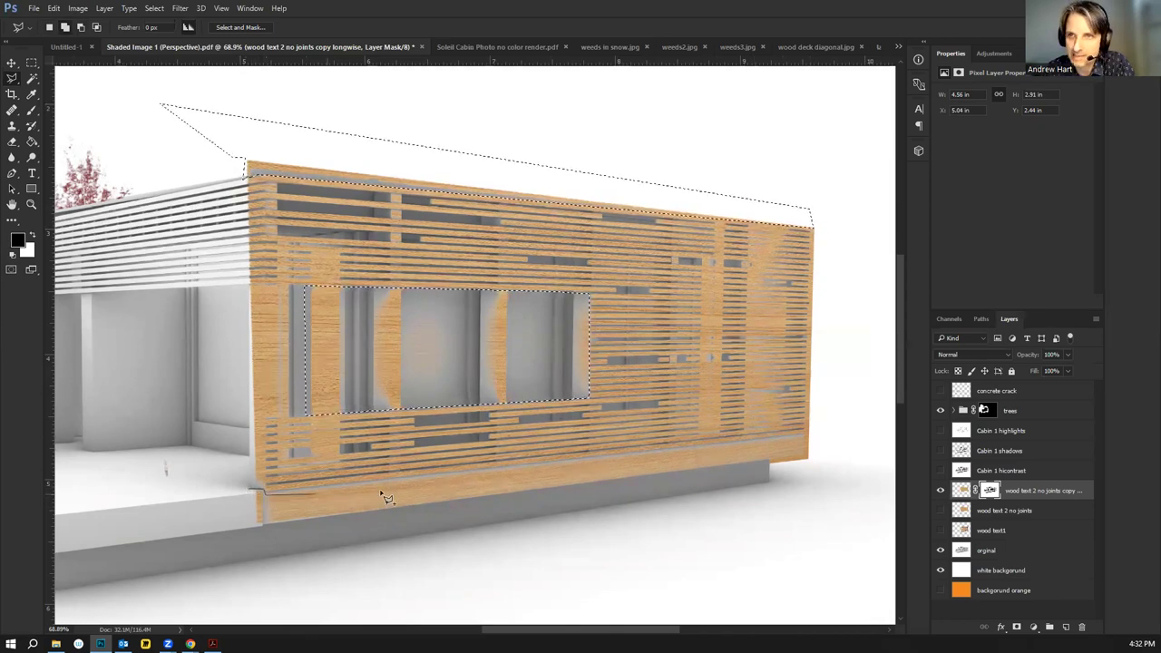
click(810, 436)
click(819, 464)
click(765, 504)
double_click(223, 550)
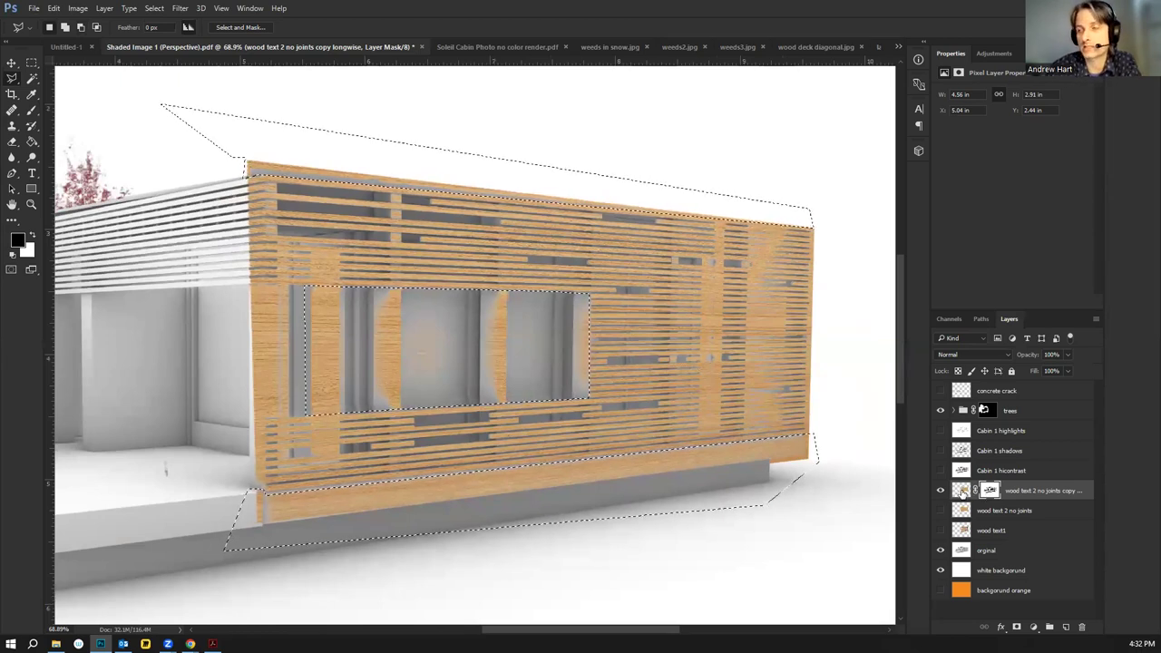
Paint black on the wood layer's mask over the window opening and the bottom band
click(988, 491)
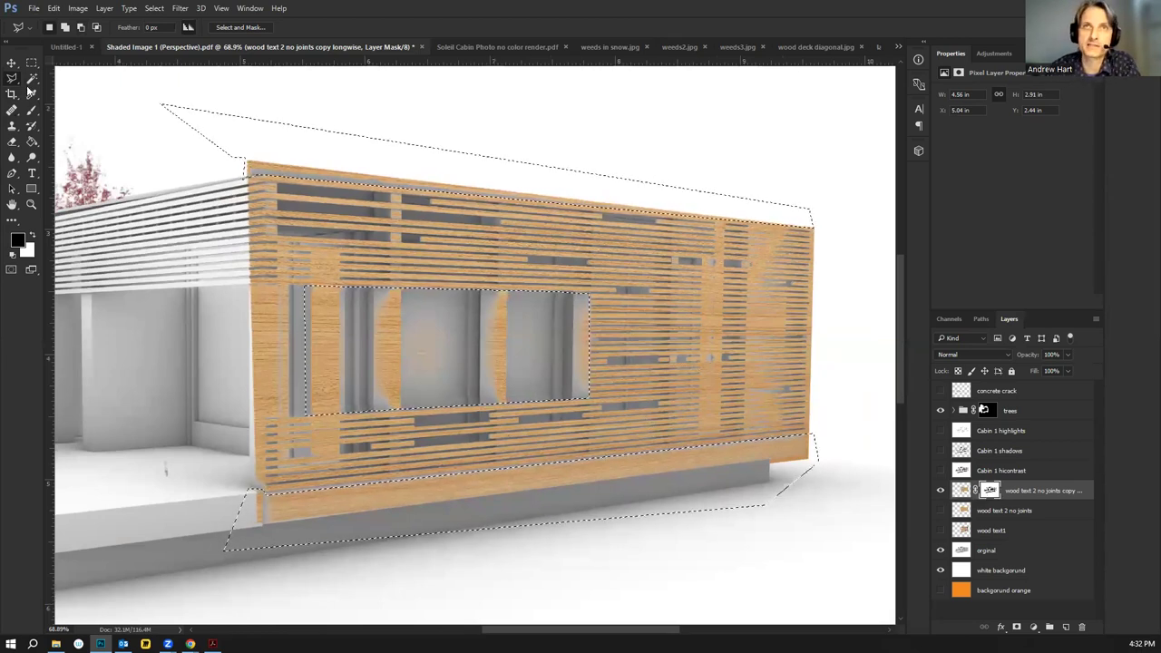
key(b)
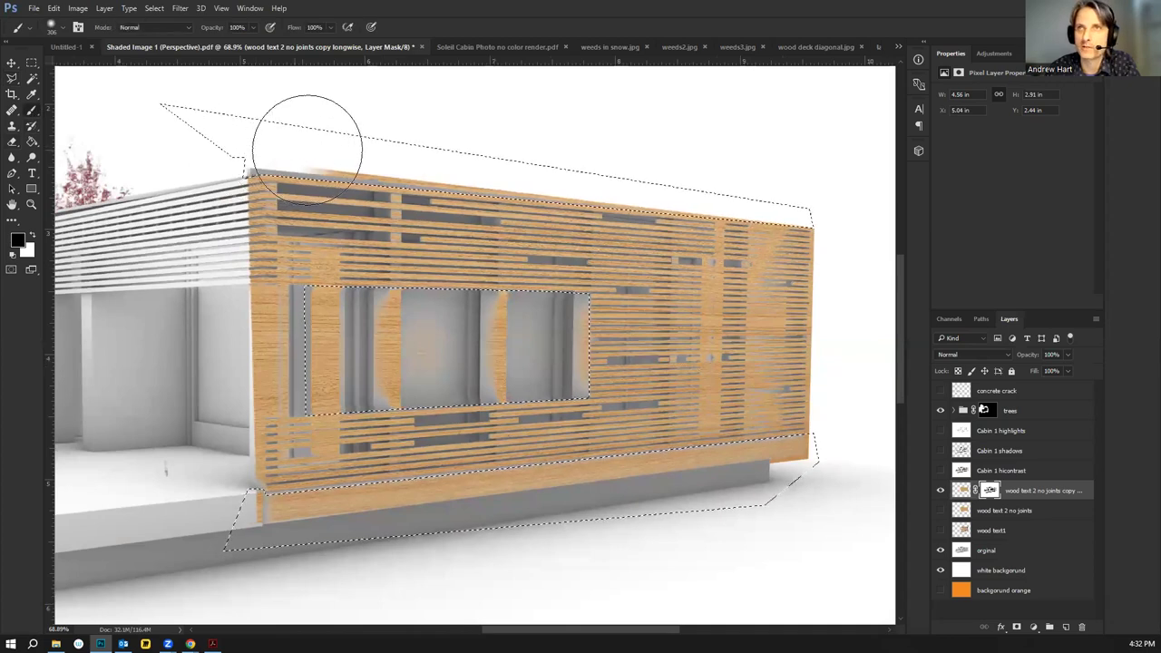
mouse_move(590, 303)
mouse_down()
mouse_move(541, 321)
mouse_move(533, 387)
mouse_move(352, 339)
mouse_move(376, 380)
mouse_move(350, 415)
mouse_up()
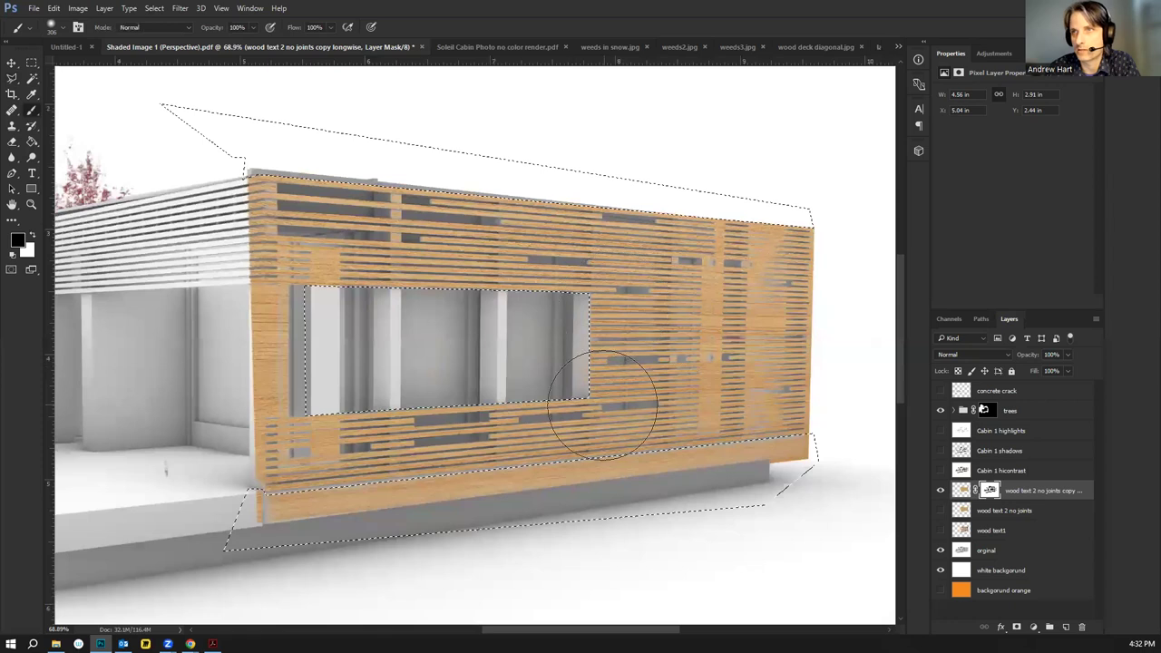
mouse_move(454, 503)
mouse_down()
mouse_move(236, 508)
mouse_move(829, 441)
mouse_up()
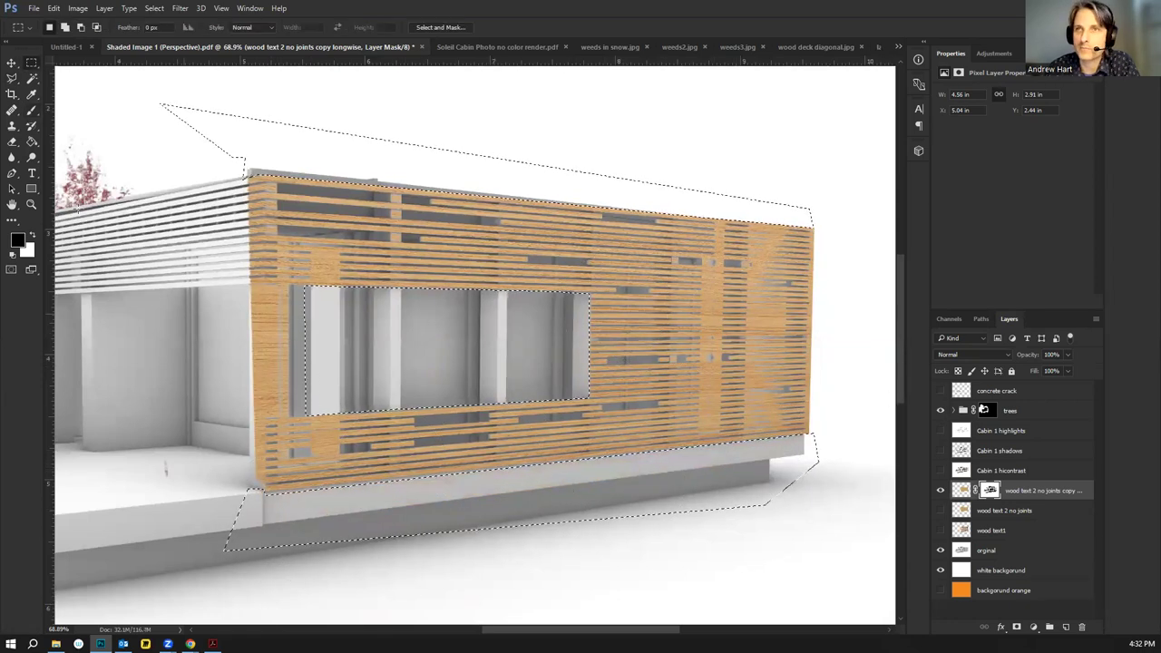
click(12, 79)
Lasso the leftover wood patch at the window's lower-left corner, clear it on the mask, and deselect
scroll(319, 440, up, 2)
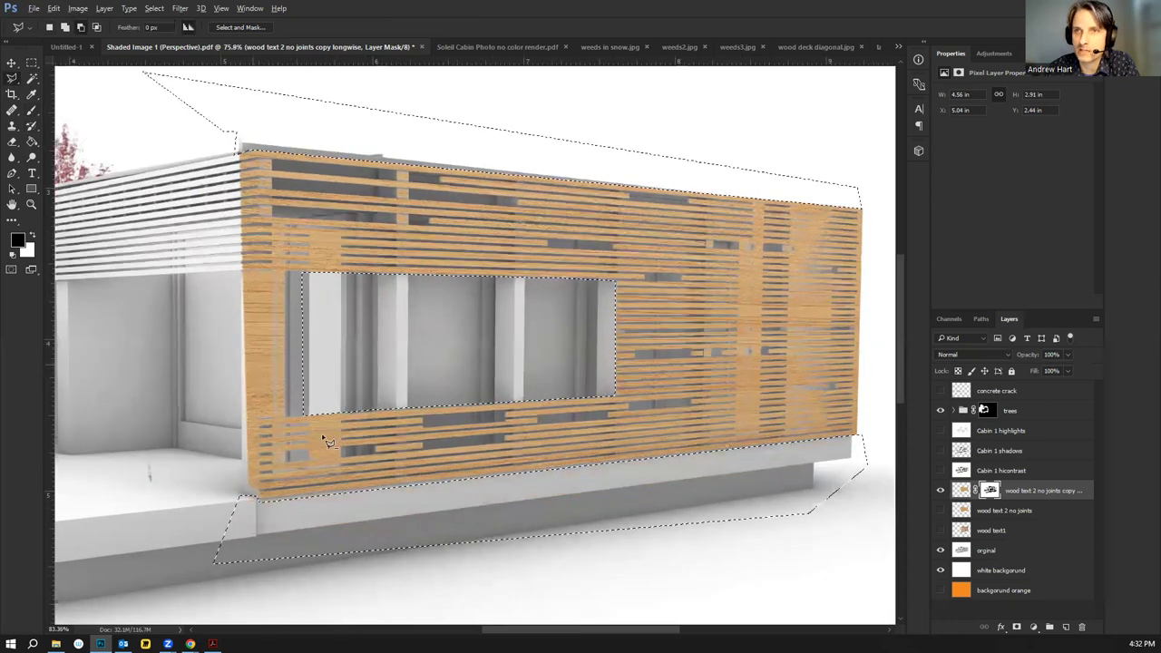
scroll(320, 440, up, 1)
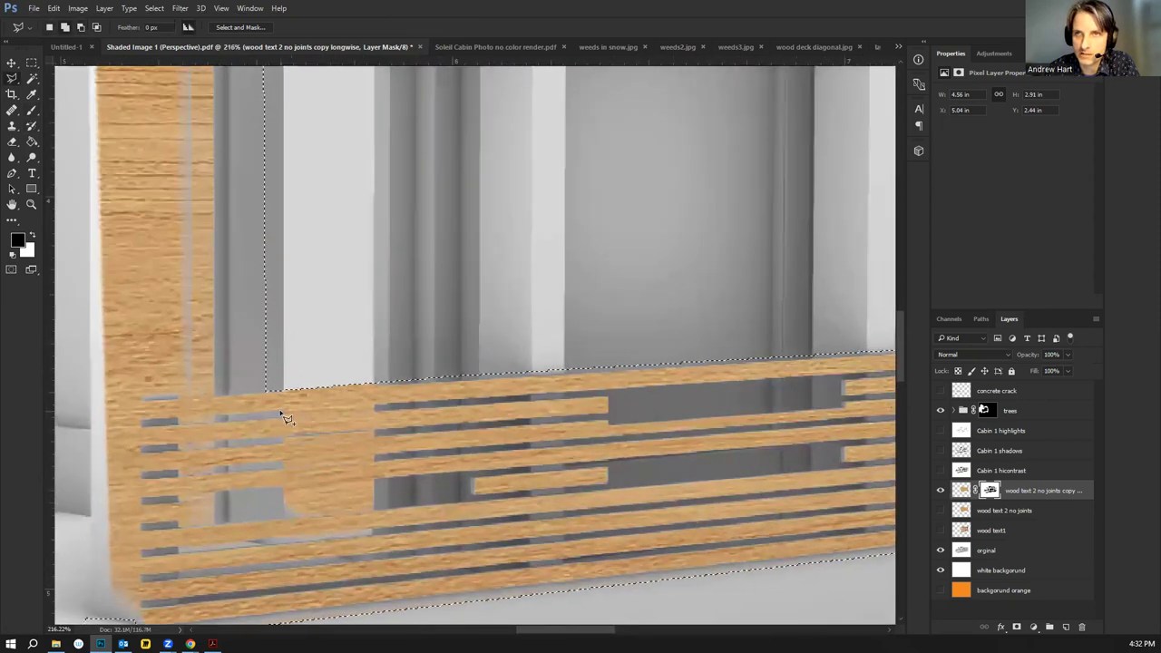
mouse_move(281, 409)
mouse_down()
mouse_move(389, 410)
mouse_move(268, 417)
mouse_up()
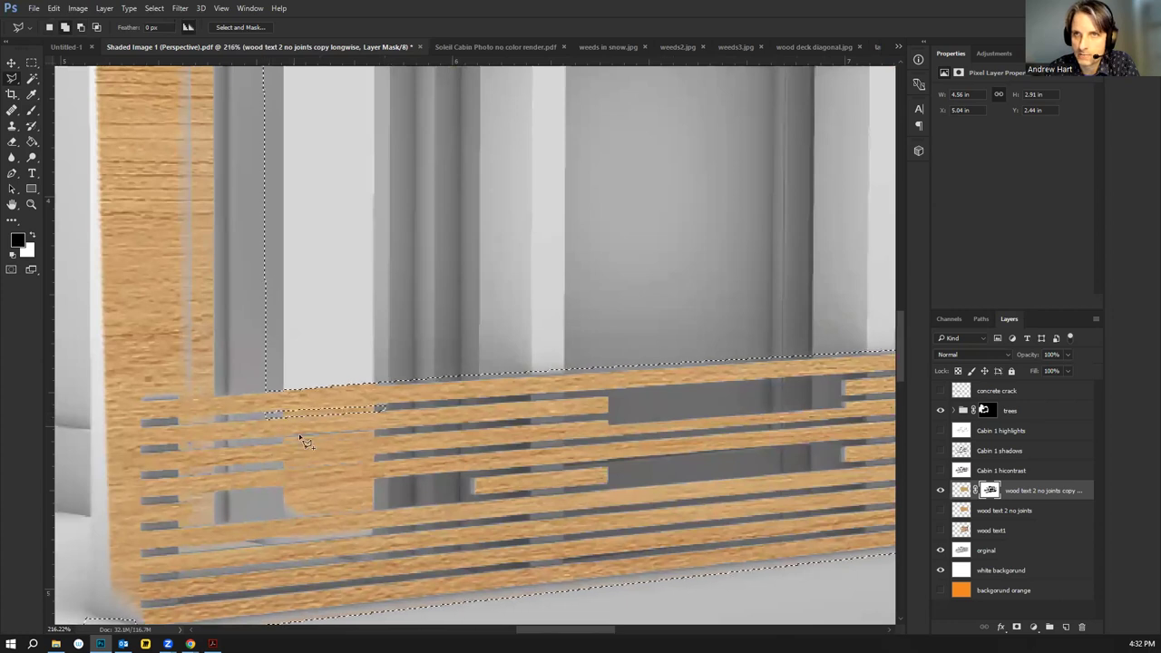
mouse_move(276, 492)
mouse_down()
mouse_move(269, 523)
mouse_move(376, 514)
mouse_move(375, 477)
mouse_up()
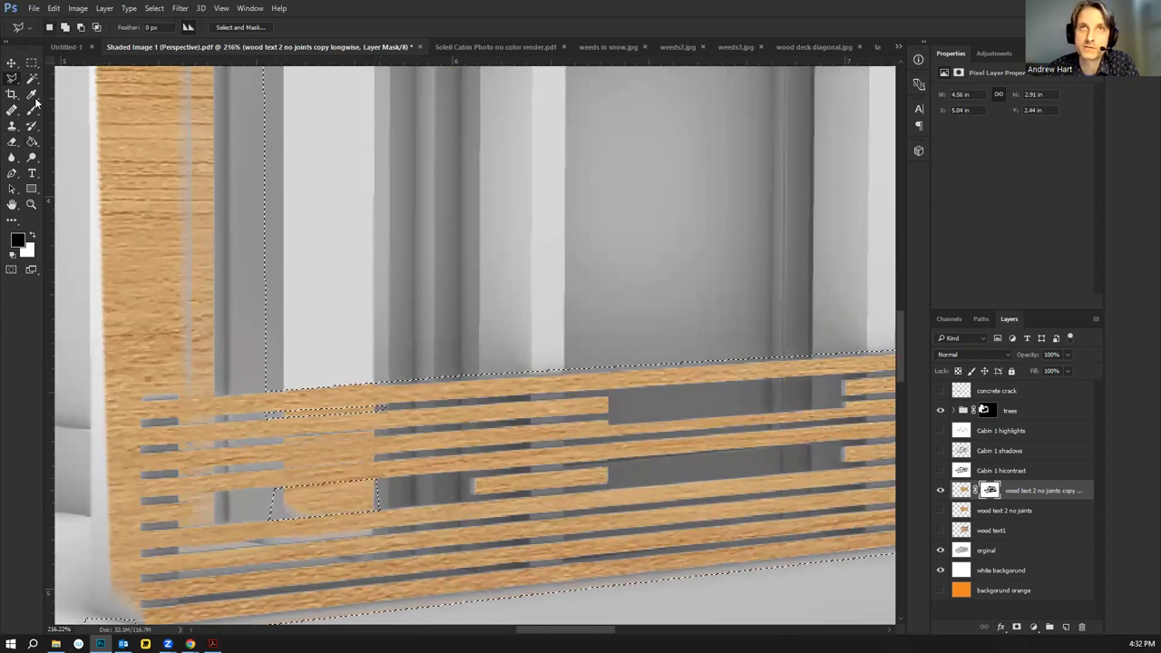
key(b)
key(Delete)
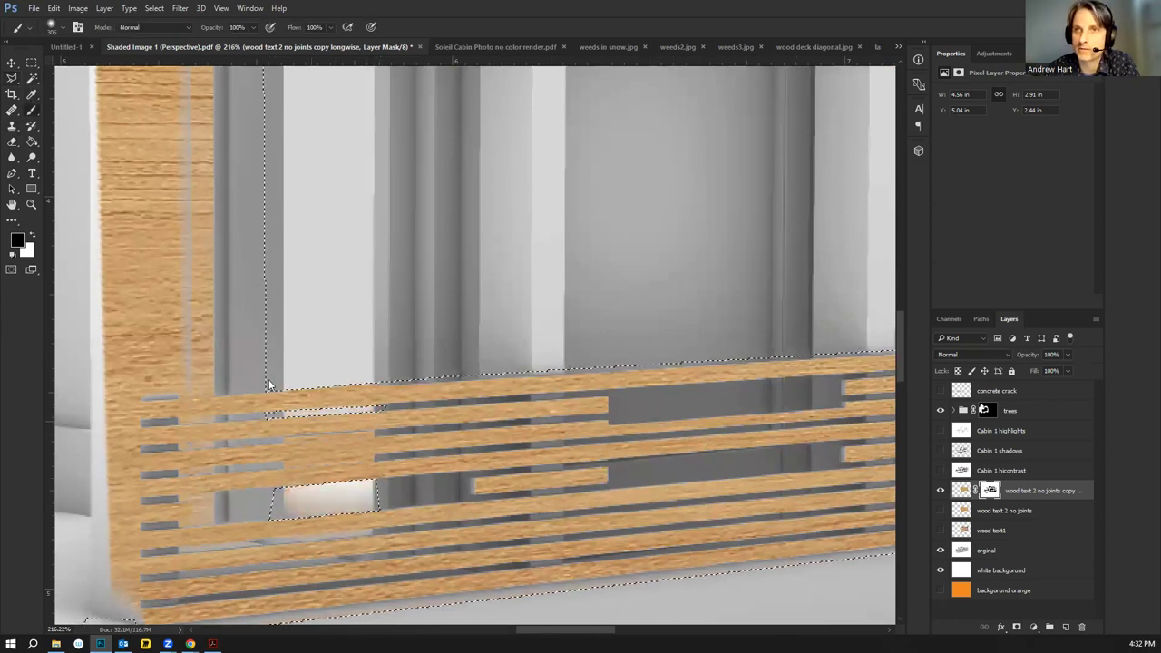
key(m)
key(ctrl+d)
scroll(346, 305, down, 5)
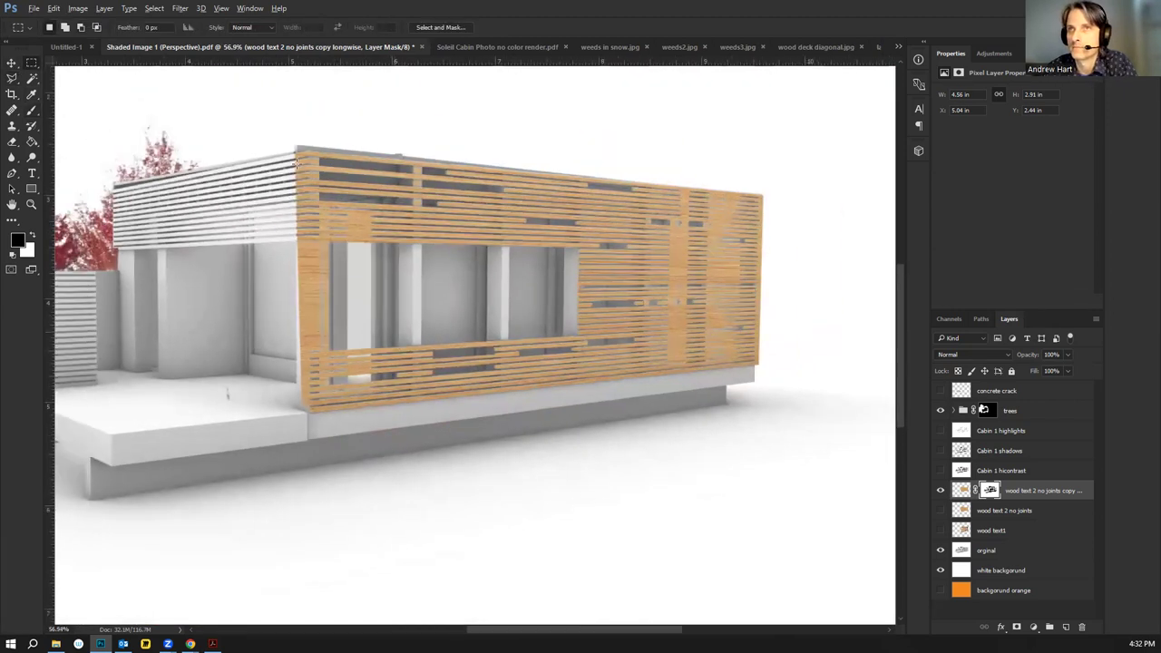
scroll(297, 161, up, 3)
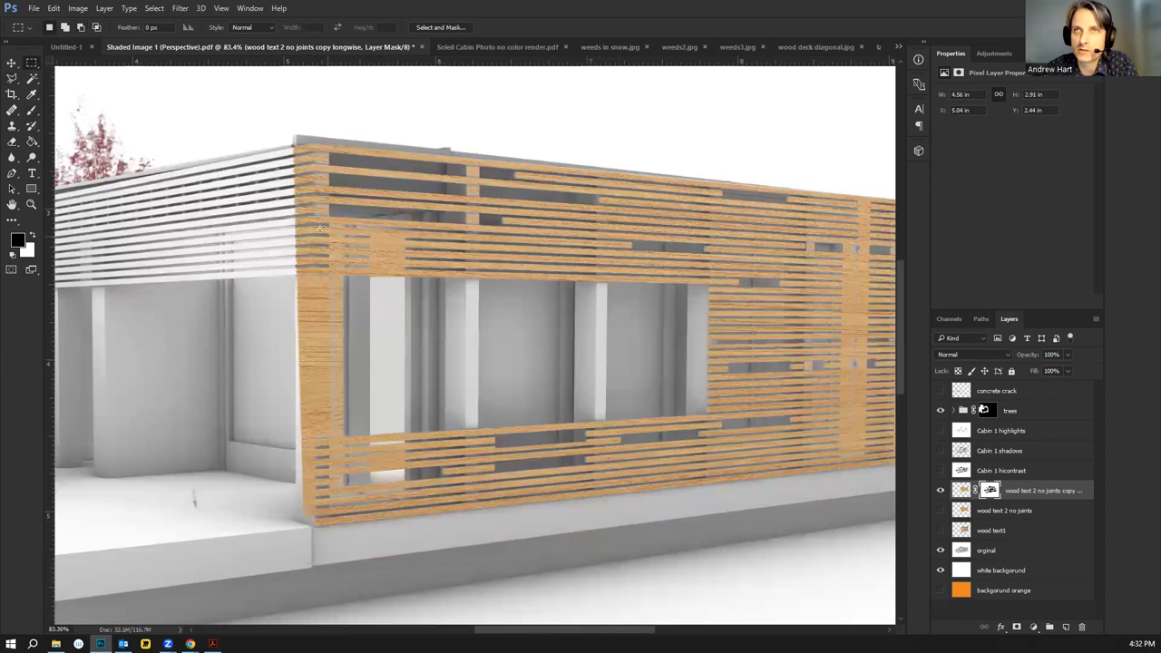
Select the stray wood left of the facade's corner and paint it out black on the mask
scroll(315, 173, down, 1)
click(11, 80)
click(270, 134)
click(313, 131)
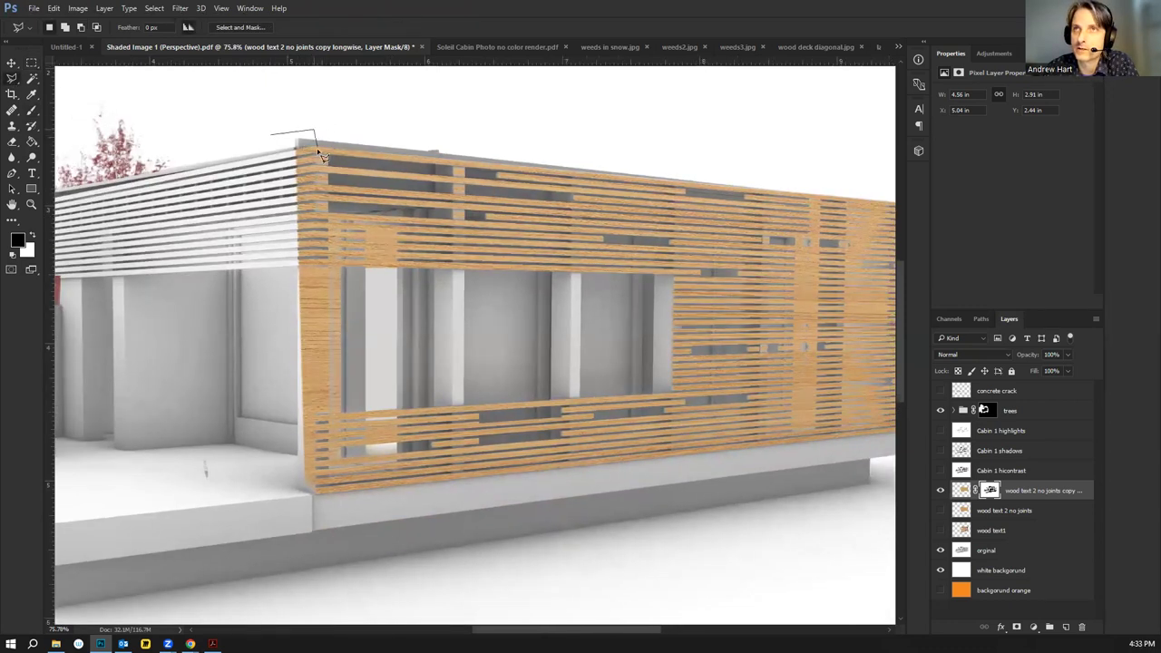
click(313, 521)
click(209, 501)
double_click(211, 246)
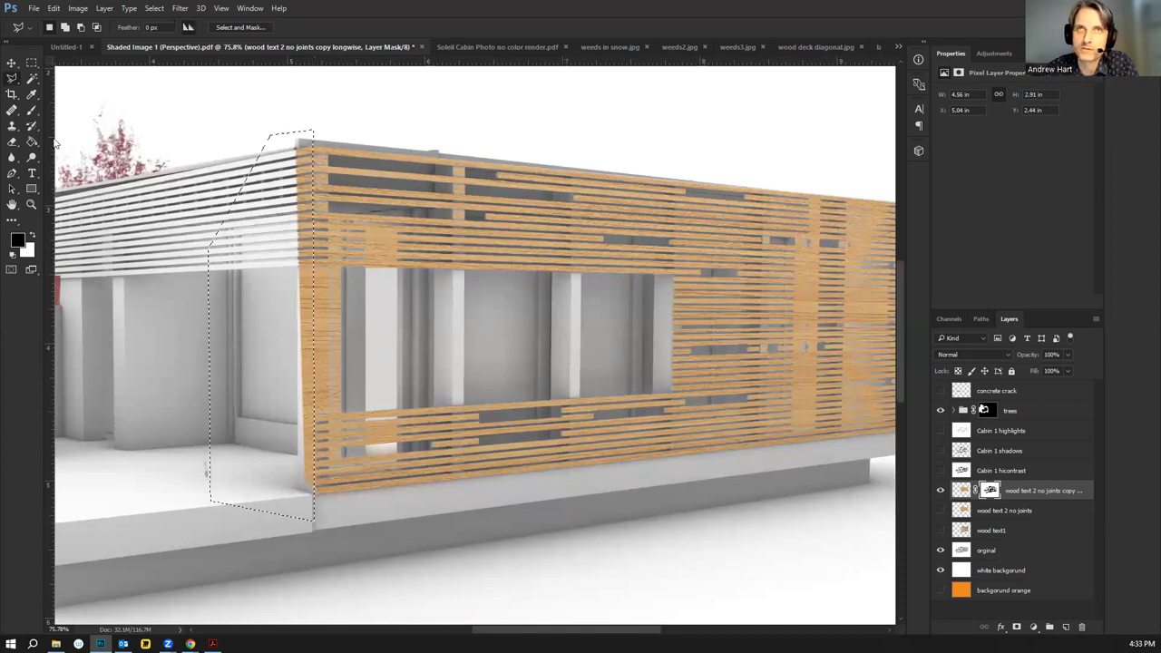
key(b)
drag(279, 168, 264, 511)
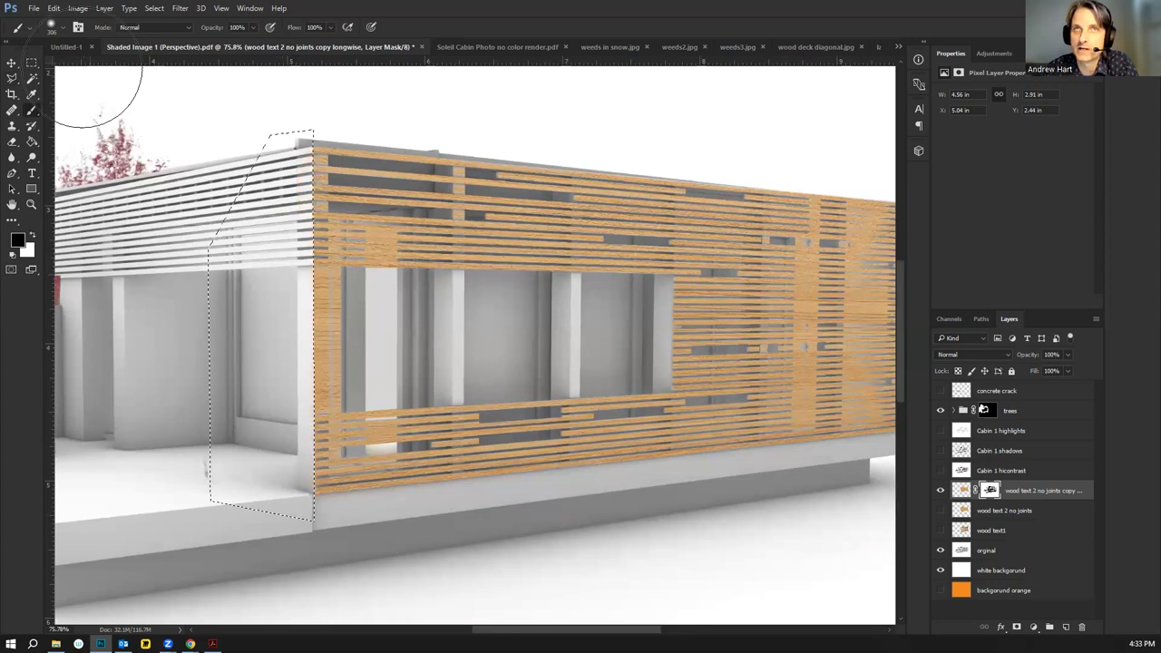
click(31, 64)
click(257, 124)
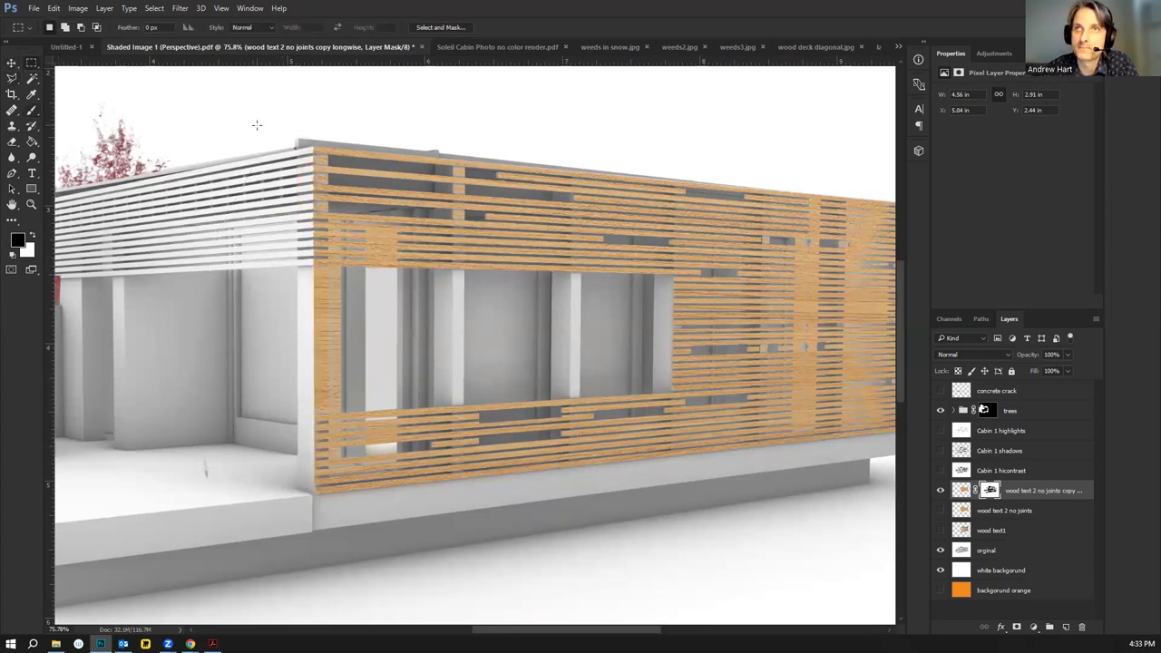
scroll(191, 258, down, 3)
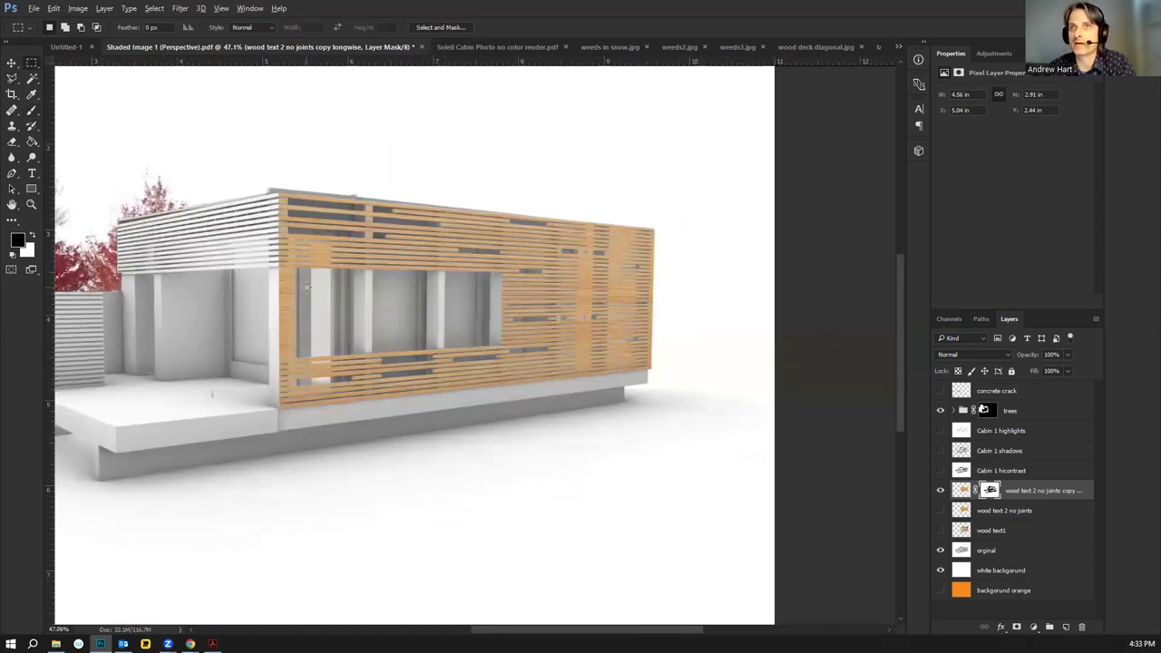
scroll(308, 293, up, 3)
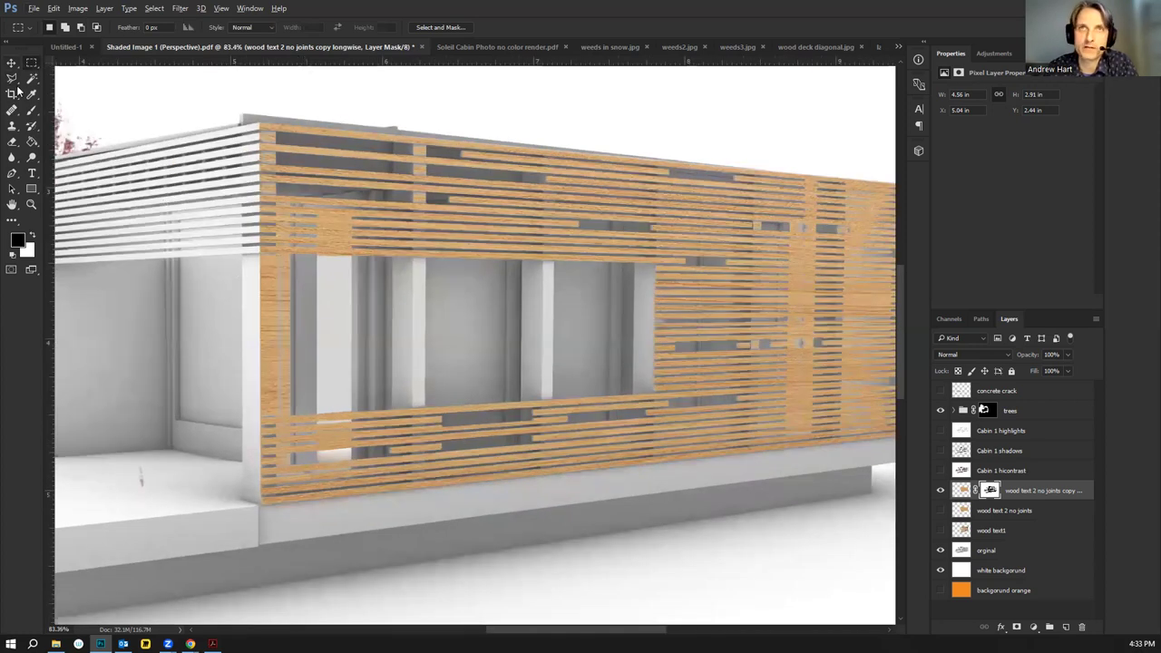
Select and clear the slats along the window opening's left edge, then deselect
click(13, 79)
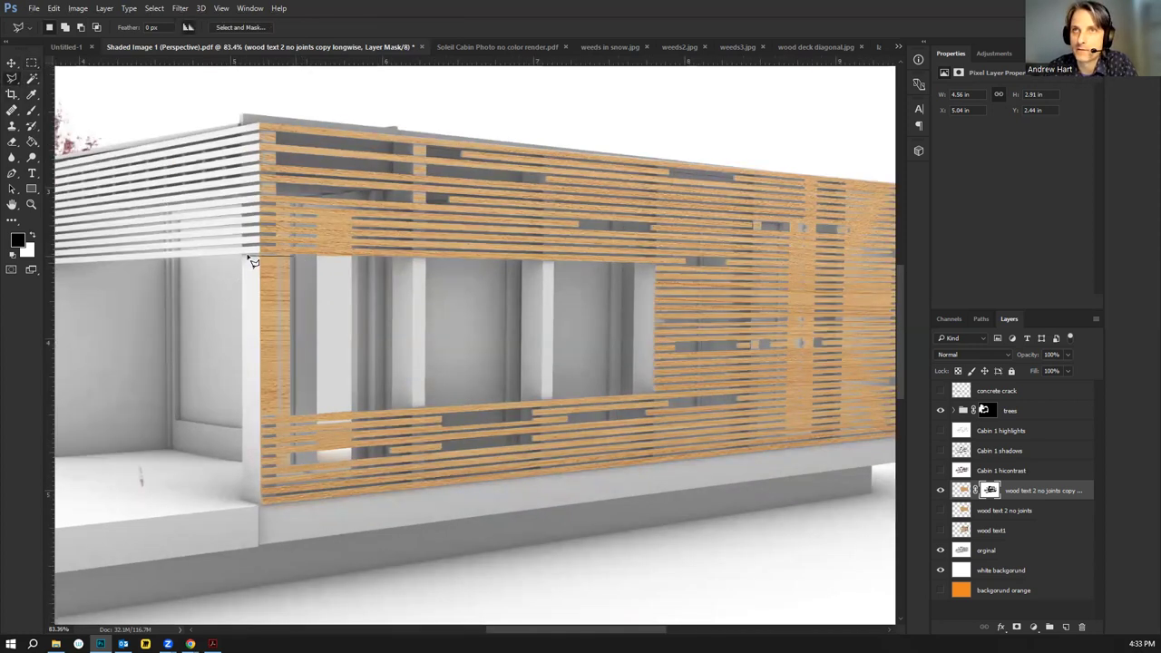
click(249, 256)
click(259, 418)
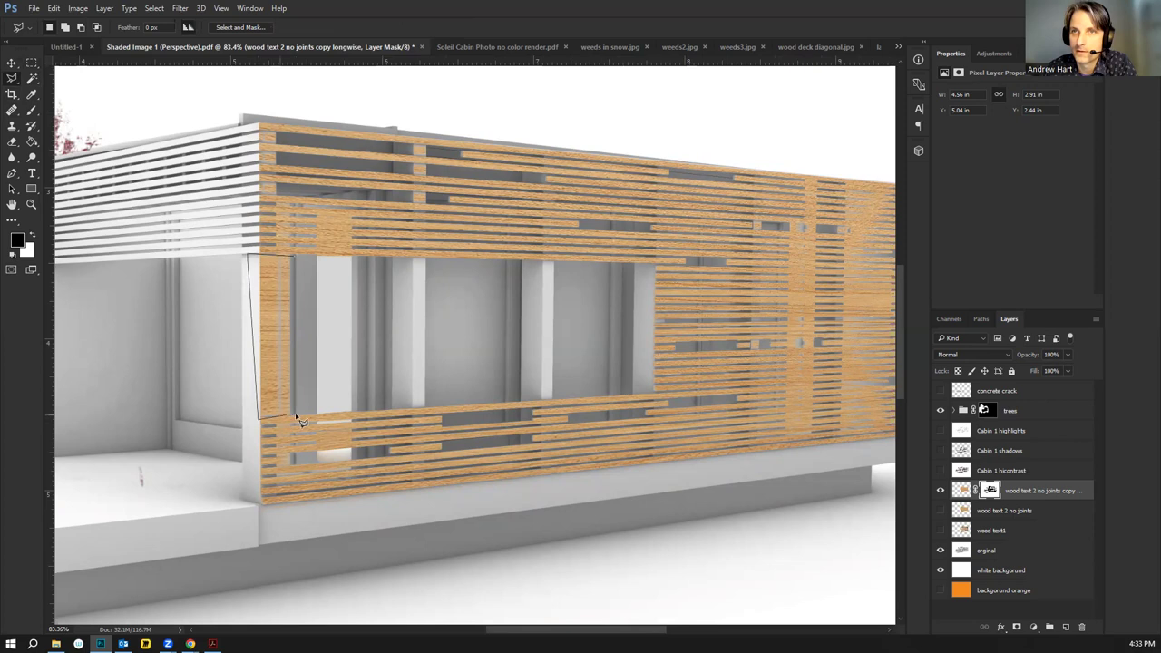
click(295, 417)
click(334, 348)
click(292, 259)
click(248, 256)
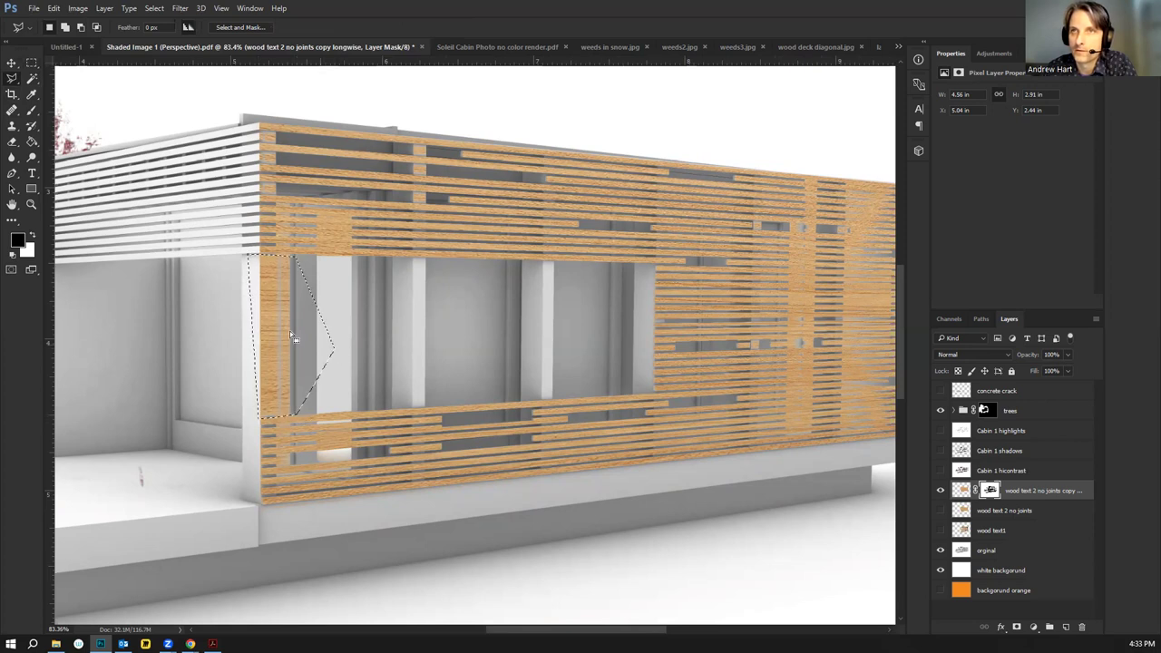
click(32, 110)
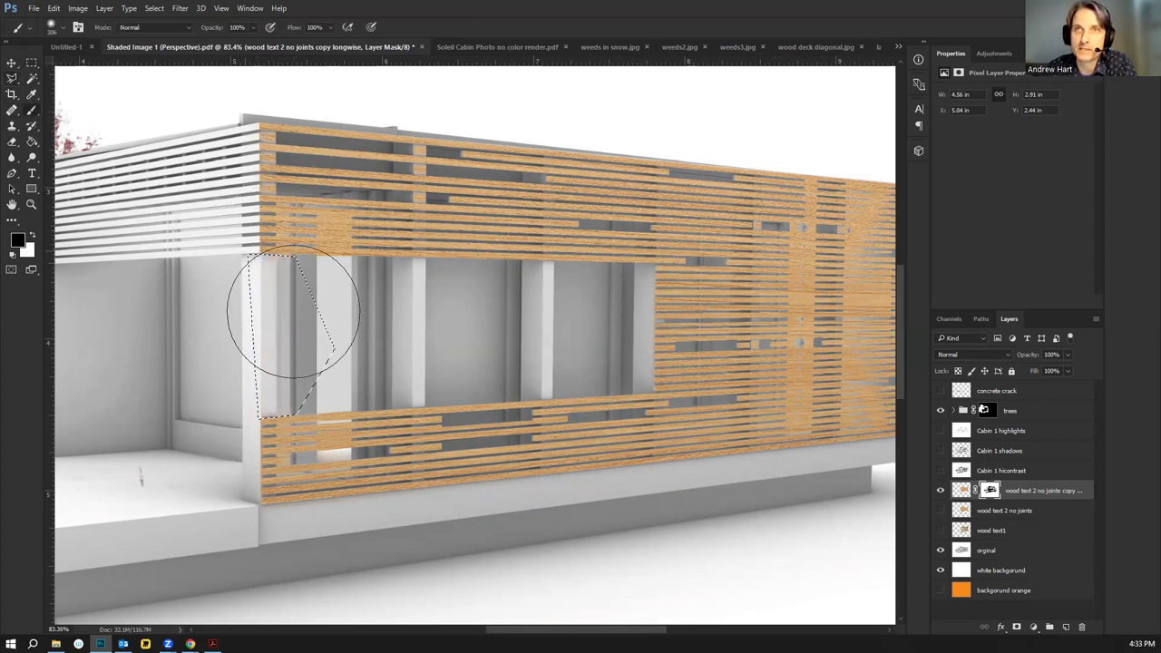
click(31, 63)
click(284, 270)
scroll(284, 269, down, 4)
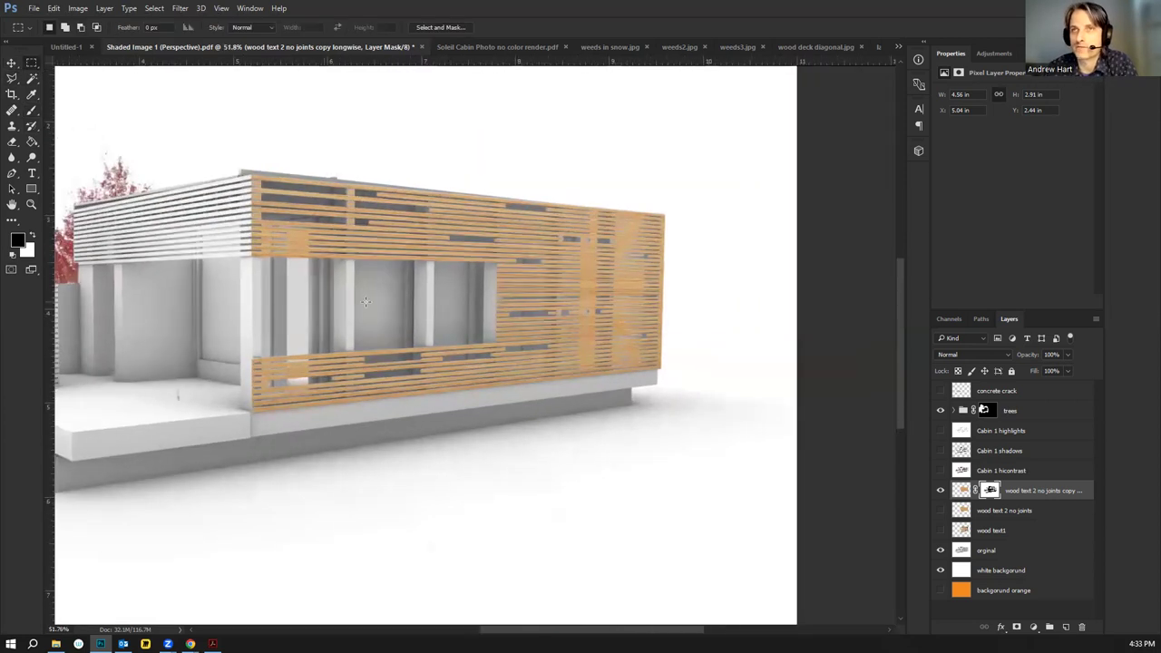
Move the slat mask from the longwise copy to 'wood text 2 no joints', then on to 'wood text1'
click(940, 511)
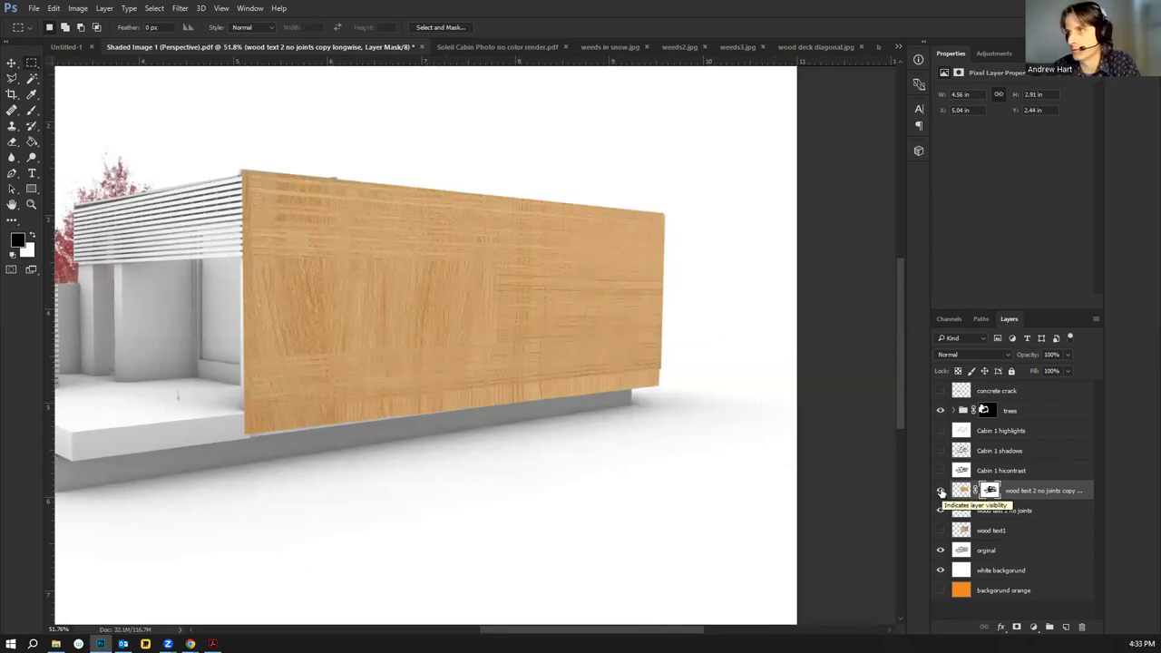
click(940, 491)
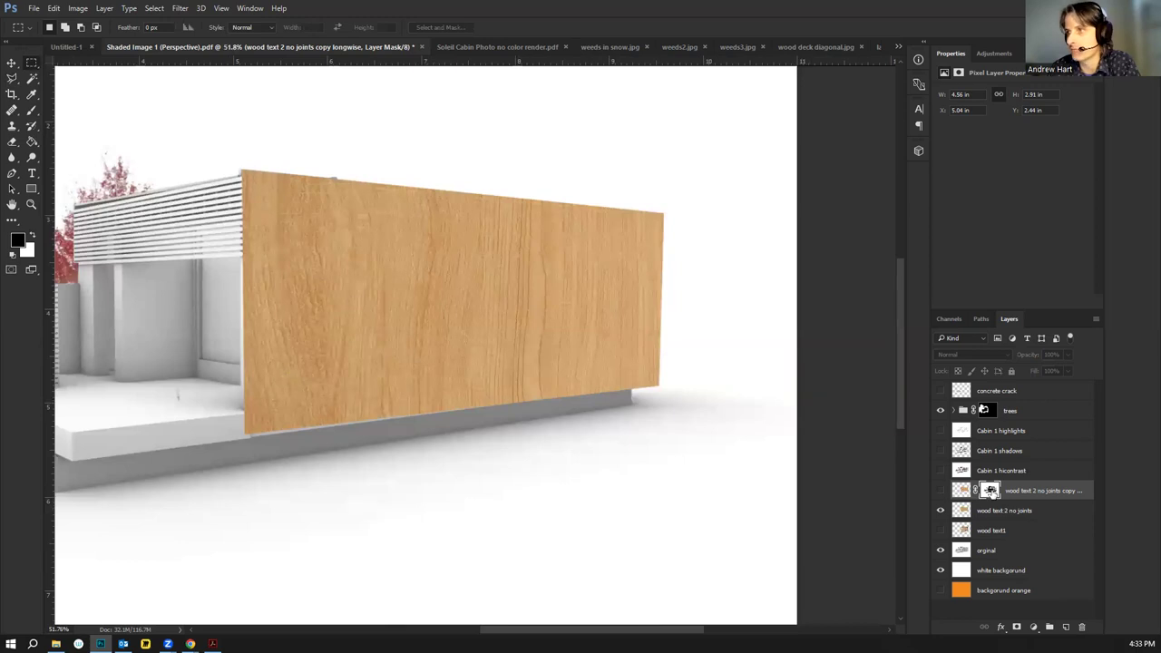
click(990, 493)
drag(983, 511, 982, 514)
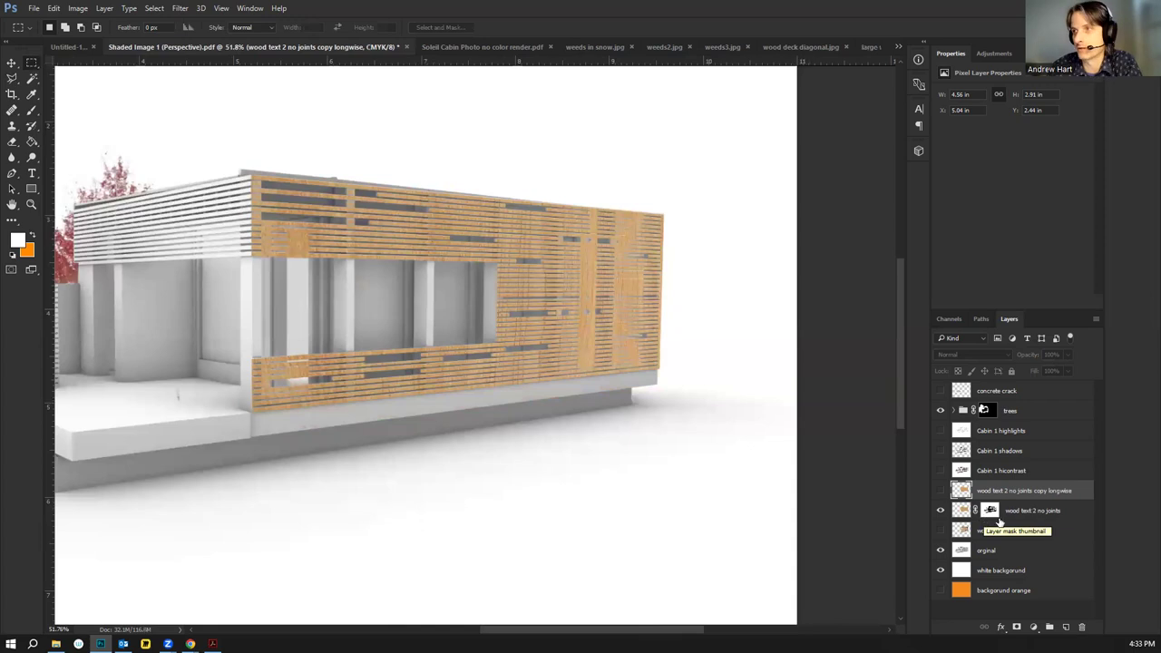
click(941, 531)
click(940, 511)
drag(990, 513, 999, 541)
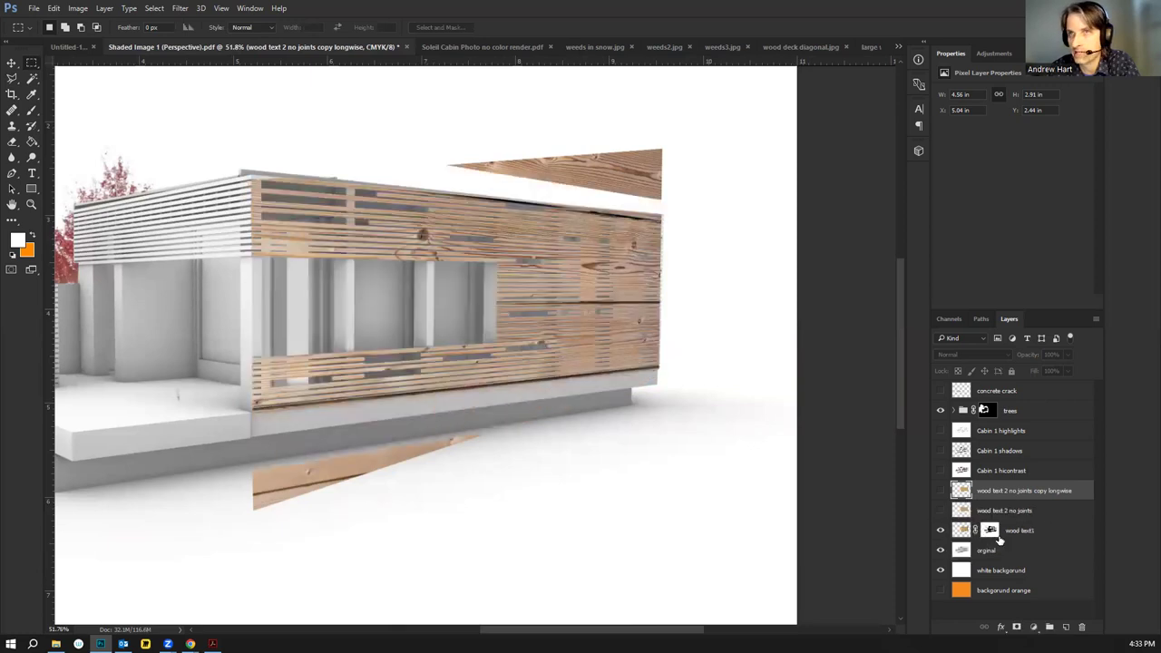
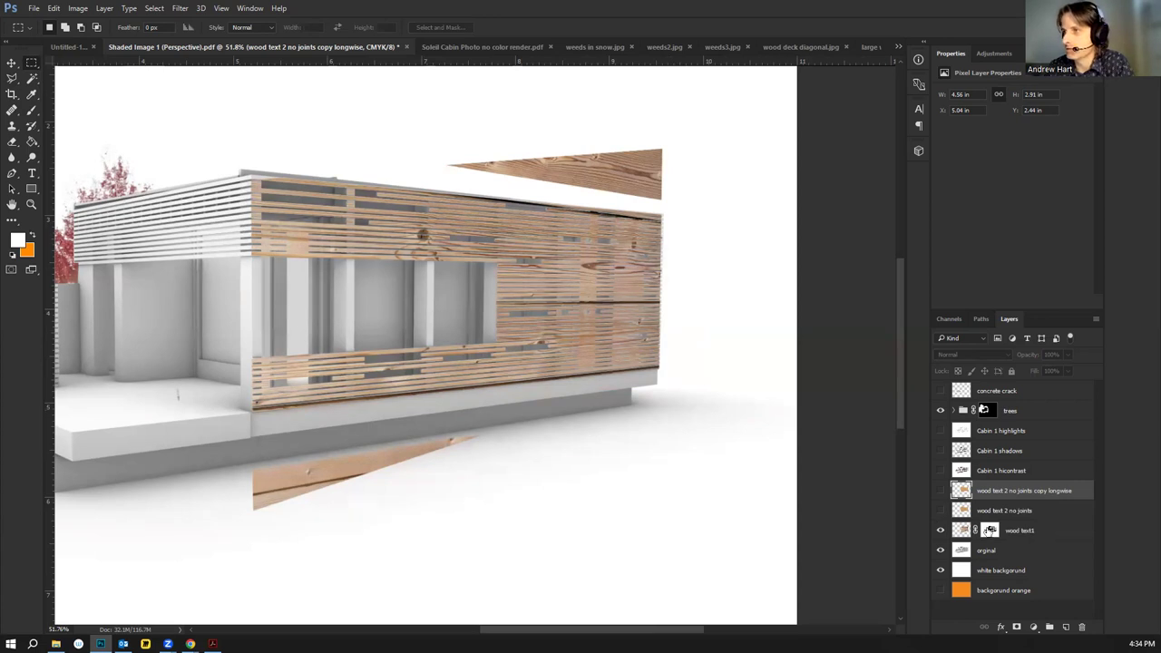
Move the slat mask onto 'wood text 2 no joints copy', hide wood text1 and show the copy
drag(984, 533, 989, 490)
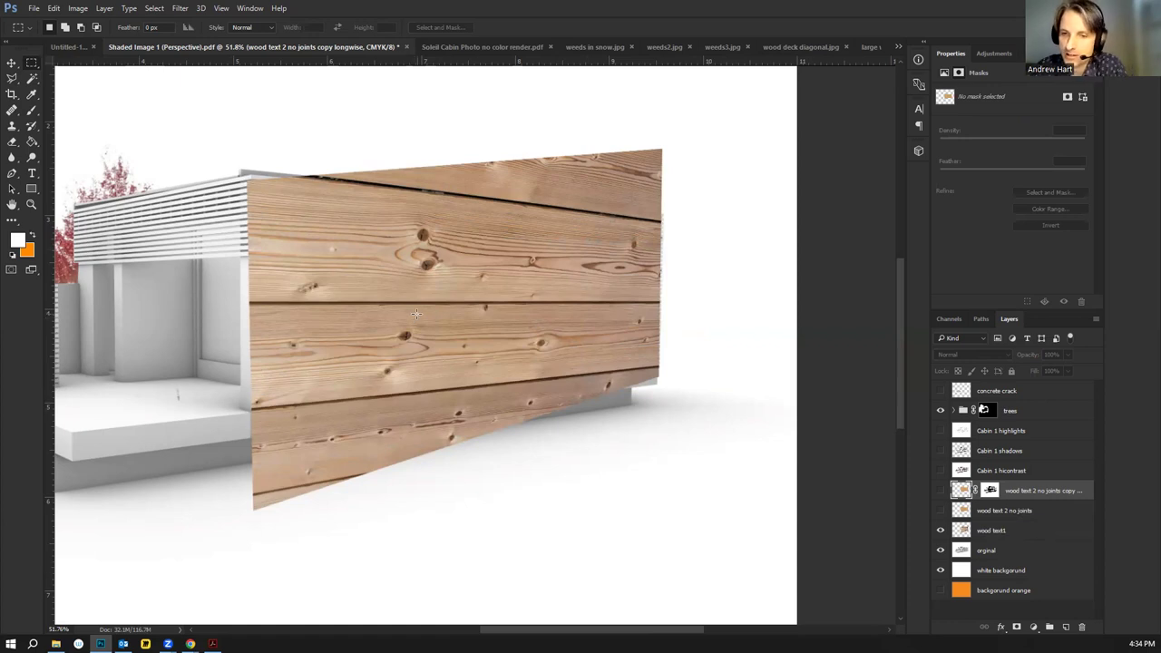
drag(991, 495, 992, 529)
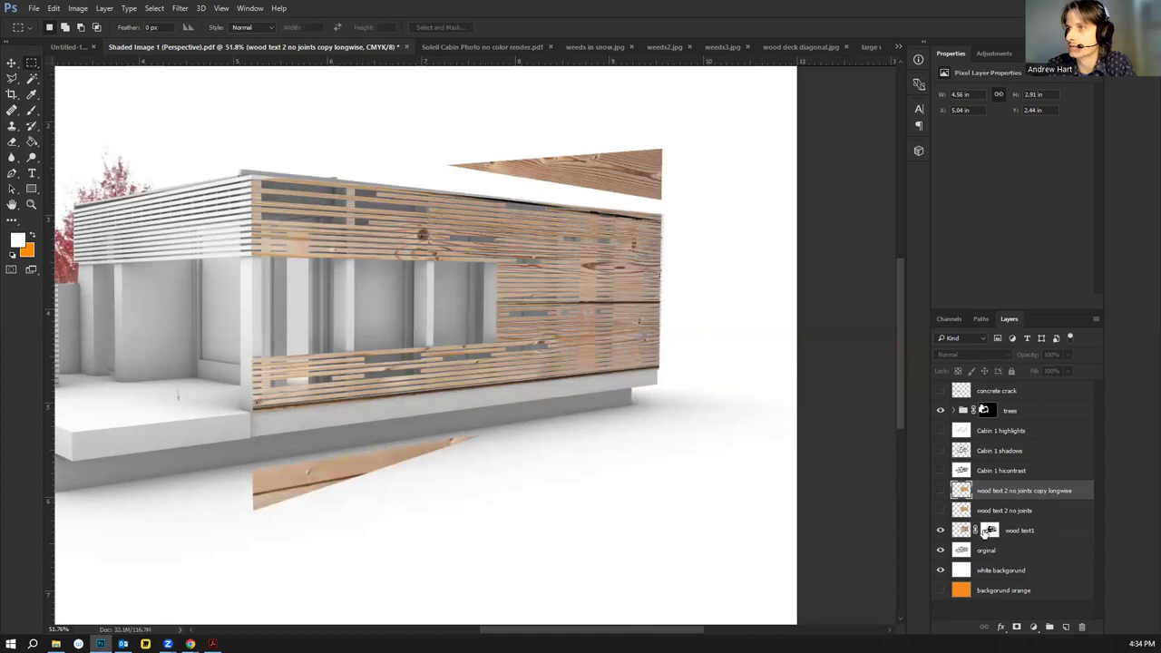
drag(991, 534, 990, 491)
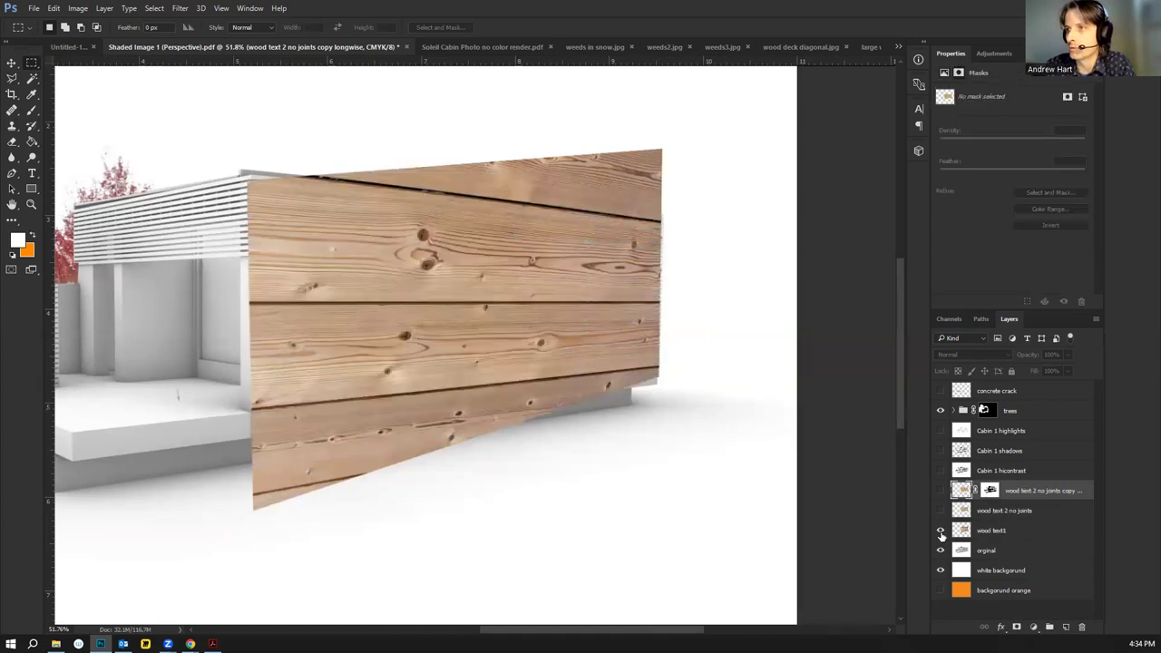
click(941, 534)
click(941, 491)
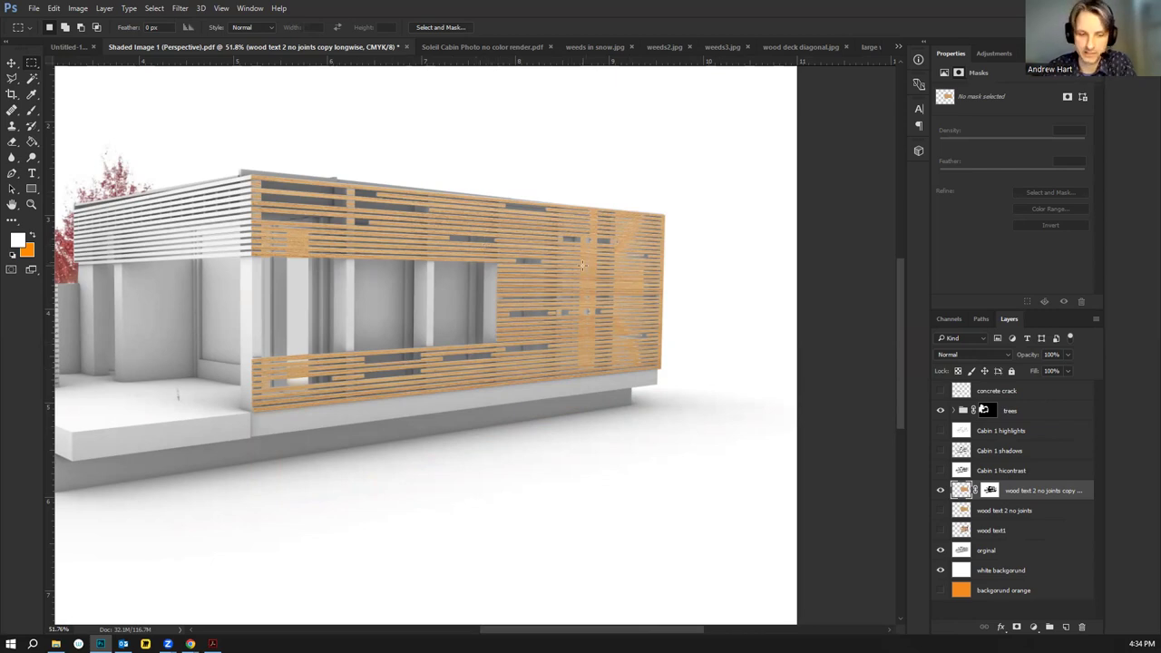
Compare the 'wood text 2 no joints' and wood text1 layers, leaving both hidden
scroll(582, 265, up, 3)
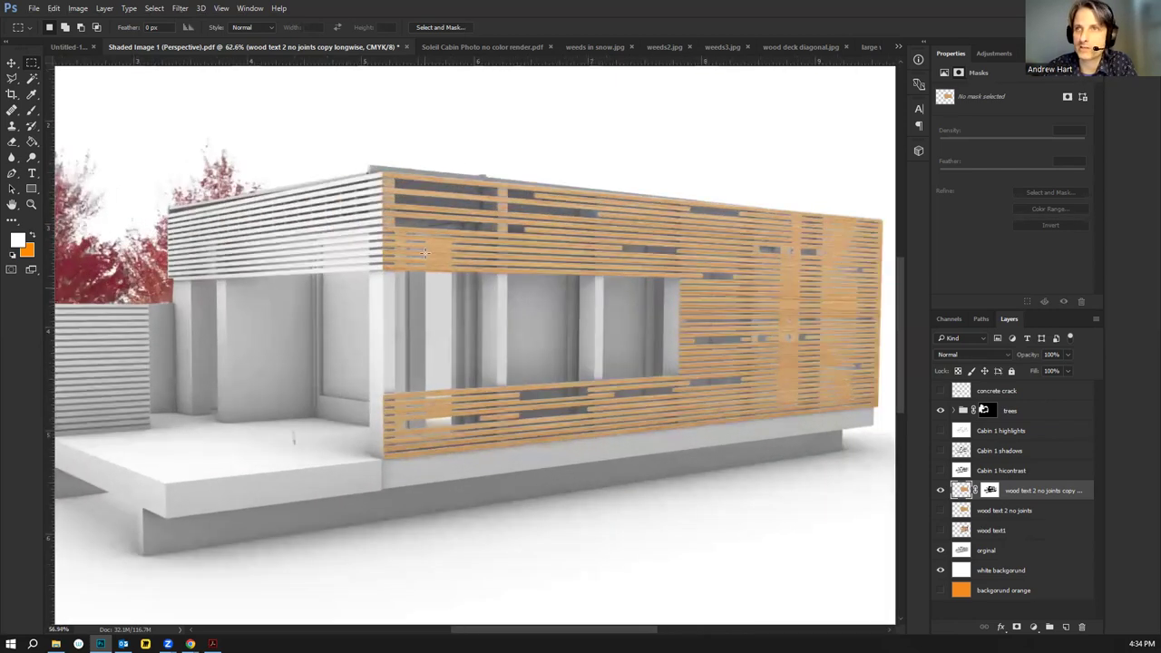
scroll(423, 253, down, 2)
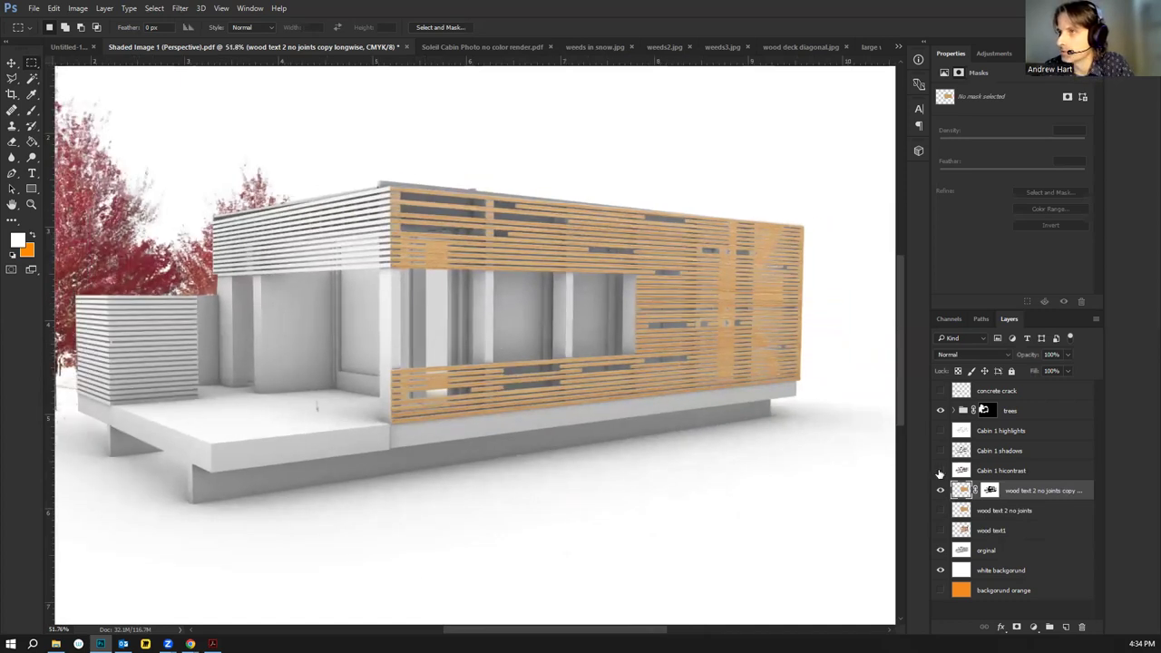
click(940, 510)
click(940, 511)
click(940, 531)
click(940, 531)
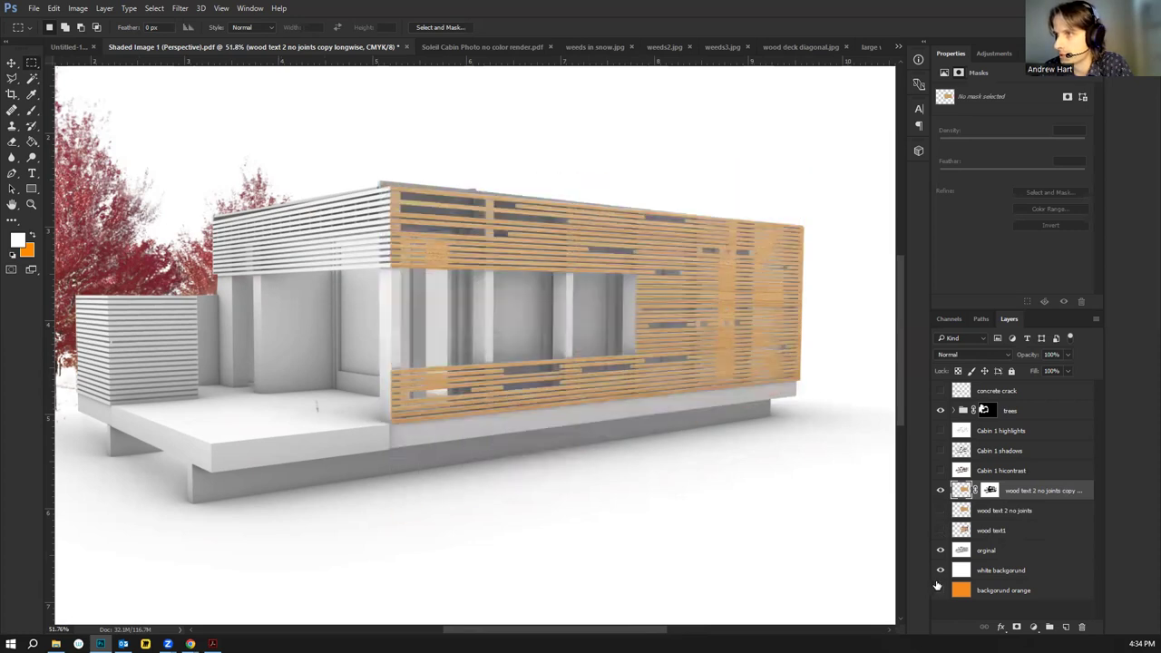
Hide the white background and original render layers, keeping Cabin 1 hicontrast hidden
click(940, 570)
click(940, 550)
click(940, 552)
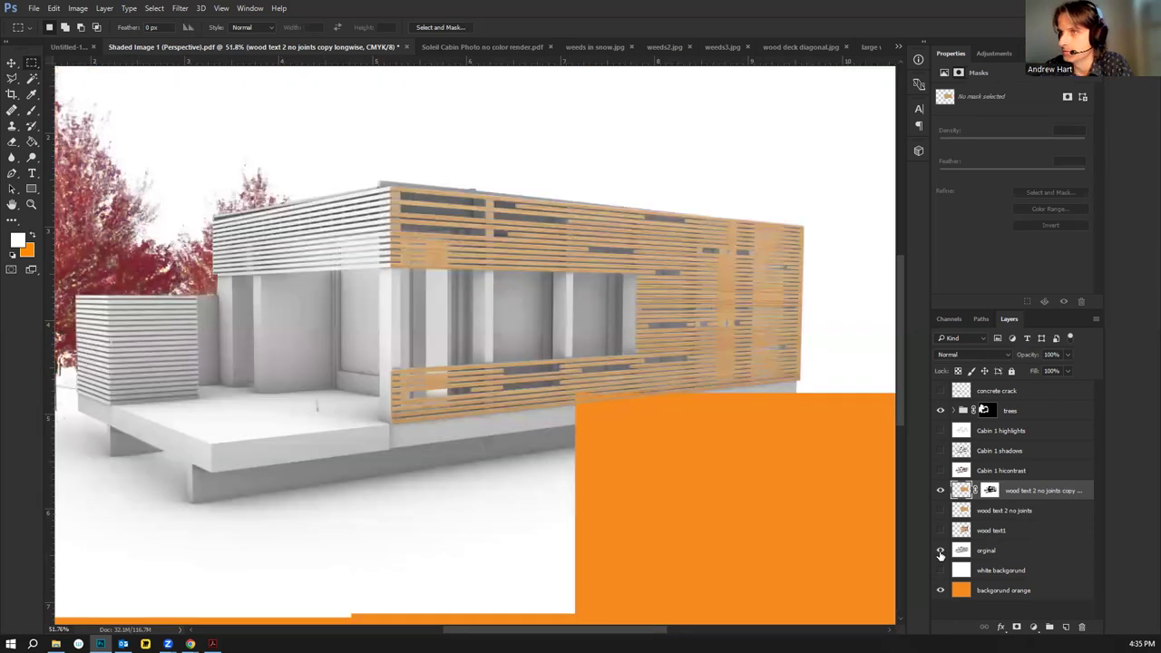
click(940, 551)
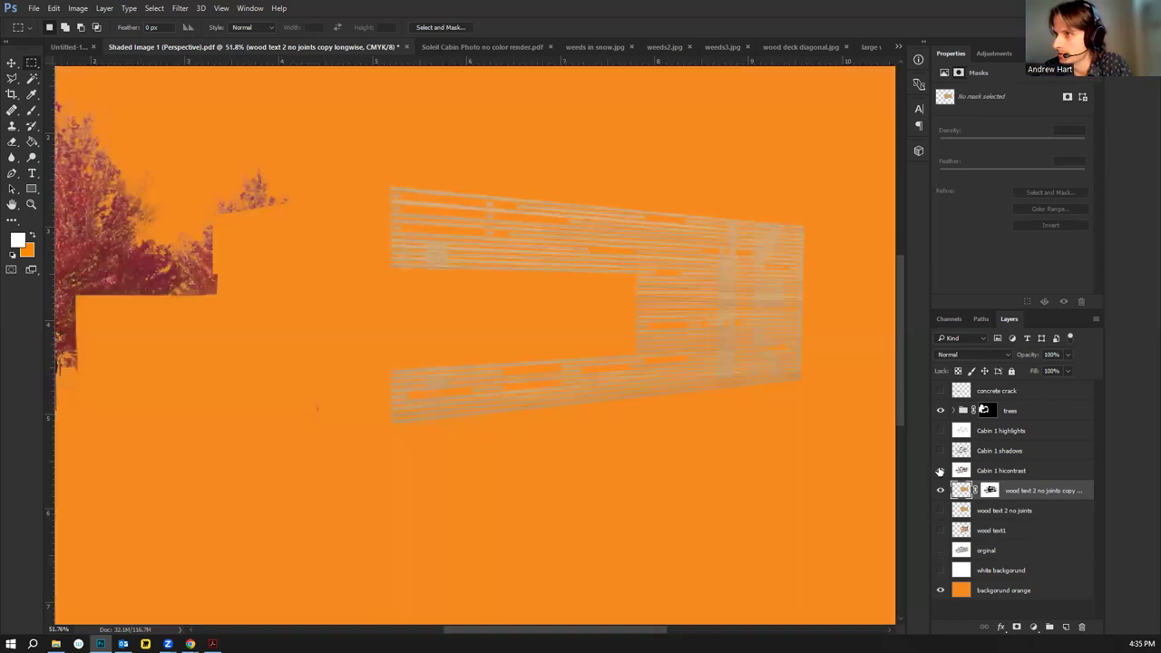
click(940, 471)
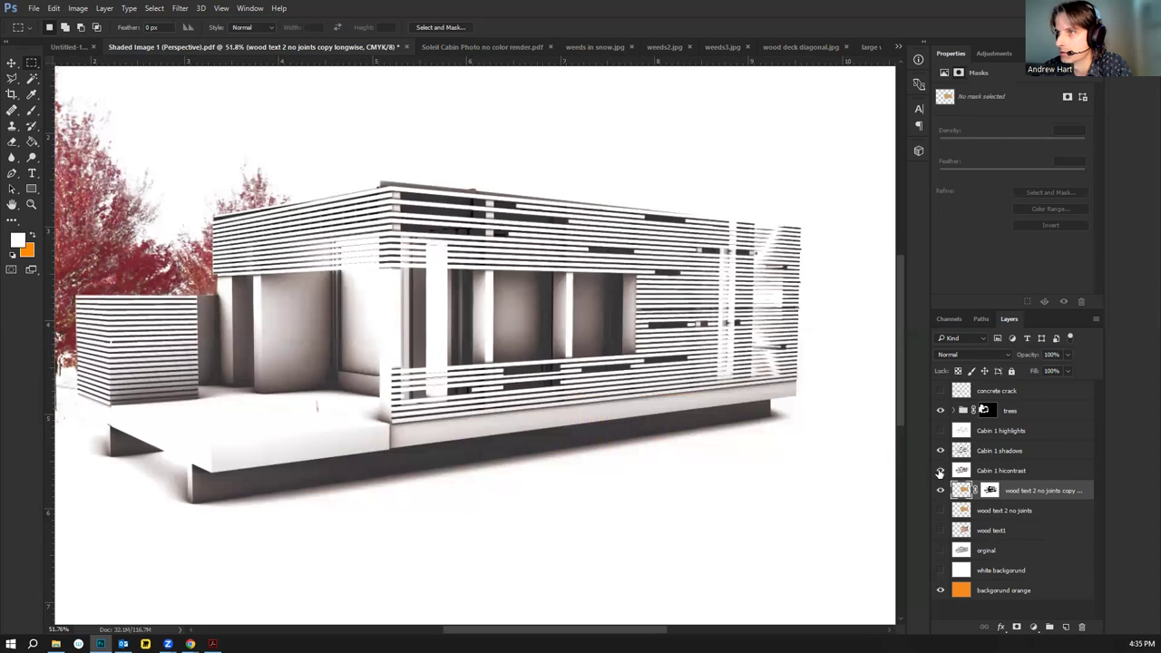
click(940, 471)
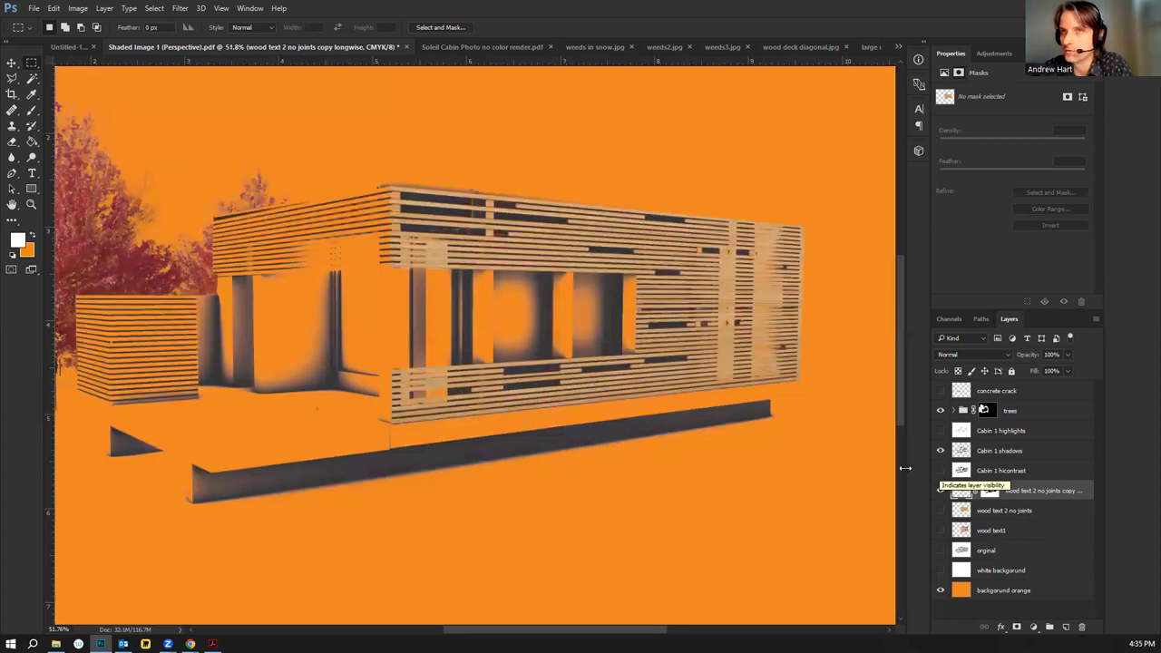
click(13, 78)
Lasso around the cabin's interior walls beneath the upper wood slats
mouse_move(635, 274)
mouse_down()
mouse_move(438, 289)
mouse_move(406, 271)
mouse_move(221, 279)
mouse_move(222, 388)
mouse_move(380, 385)
mouse_move(329, 389)
mouse_move(378, 394)
mouse_move(390, 425)
mouse_move(631, 388)
mouse_move(711, 391)
mouse_move(634, 397)
mouse_move(775, 385)
mouse_move(718, 368)
mouse_move(761, 379)
mouse_move(751, 361)
mouse_move(759, 229)
mouse_move(389, 184)
mouse_move(207, 214)
mouse_move(220, 221)
mouse_move(219, 284)
mouse_up()
drag(362, 269, 640, 278)
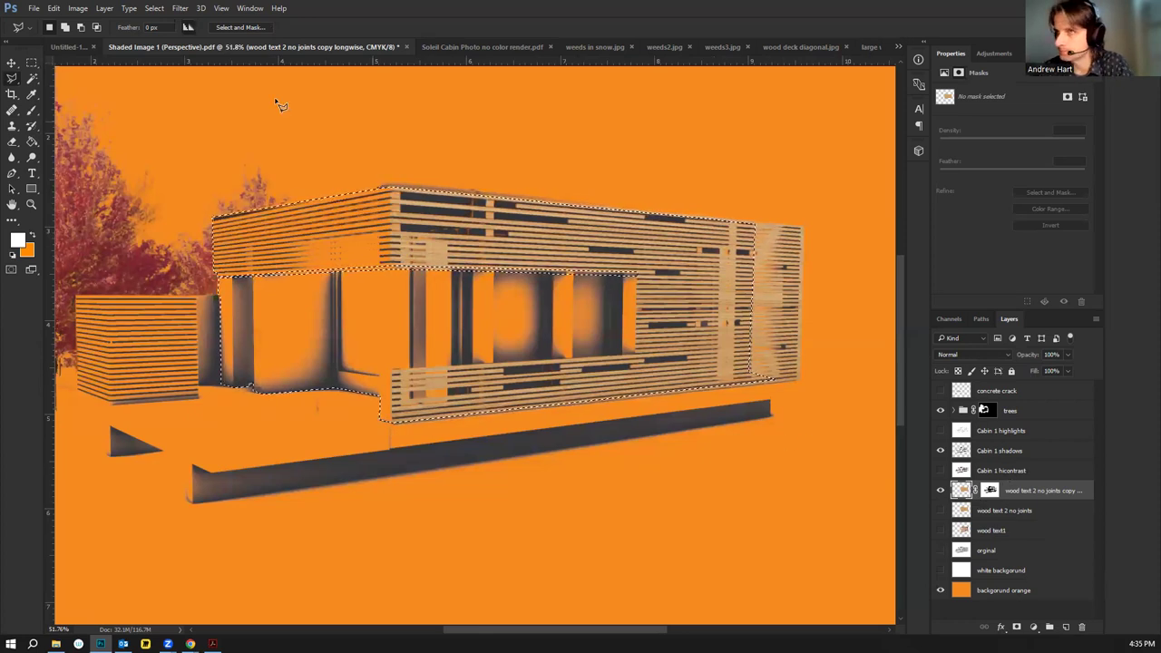
click(105, 9)
Give the interior layer a Reveal Selection layer mask from the current selection
mouse_move(263, 22)
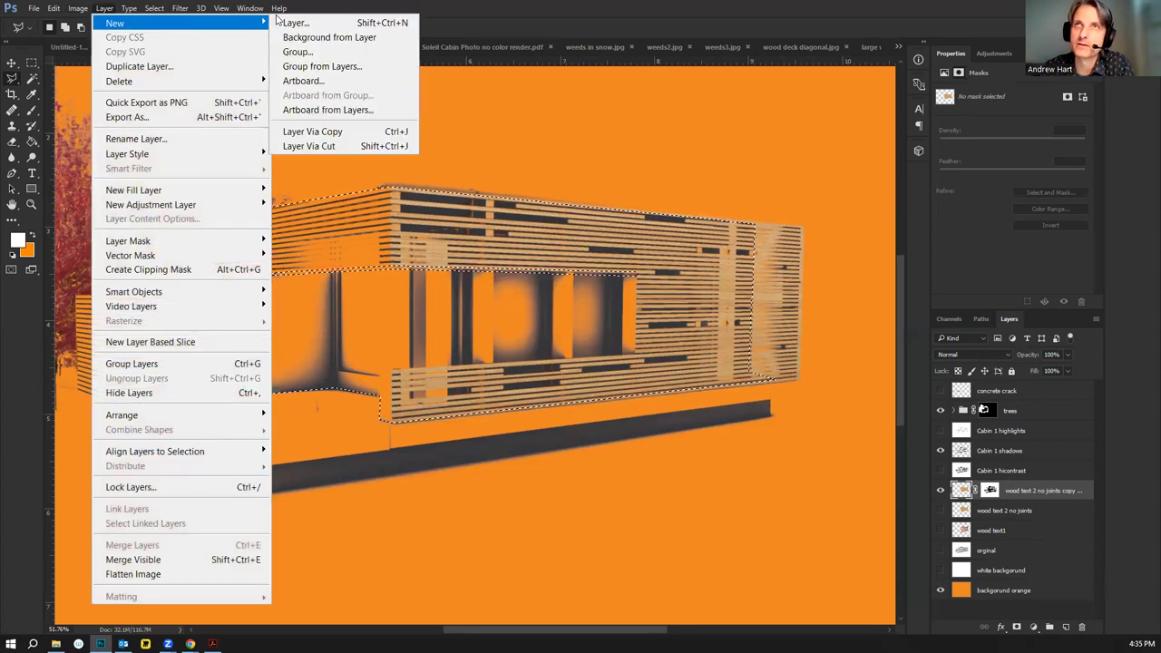
key(Escape)
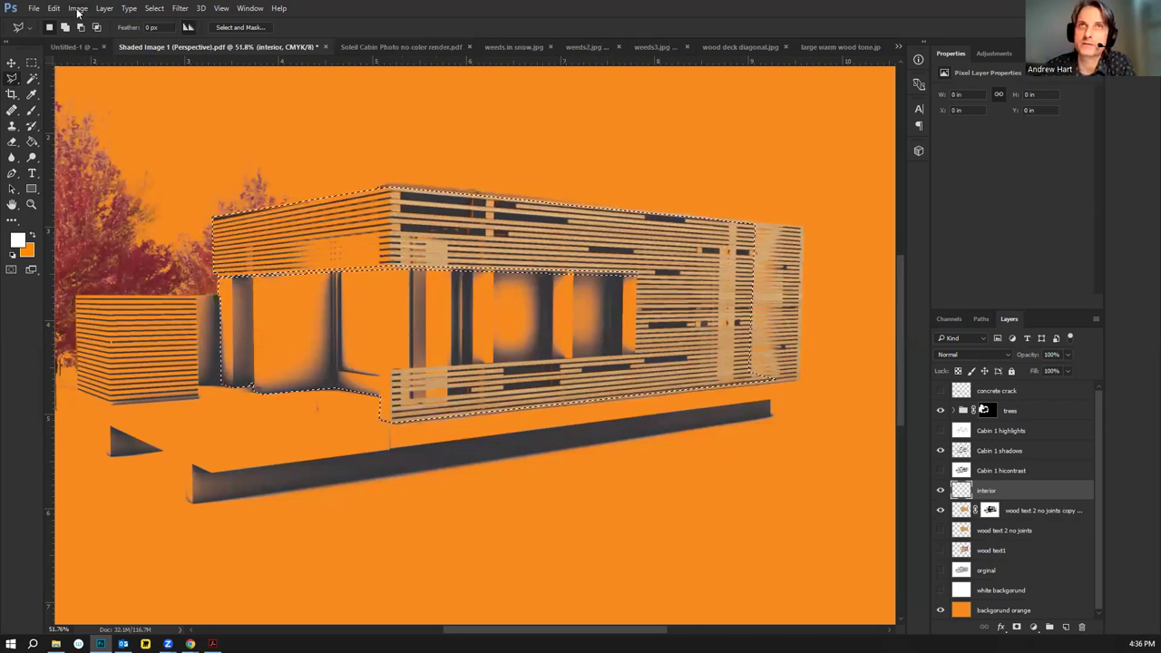
click(104, 8)
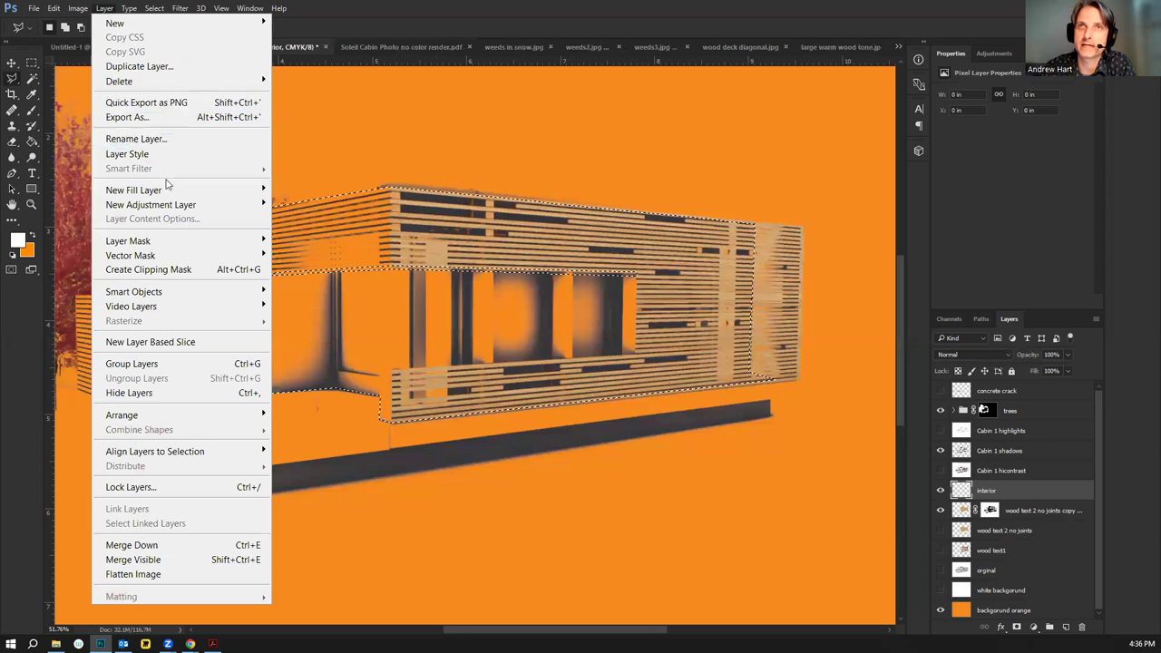
mouse_move(186, 247)
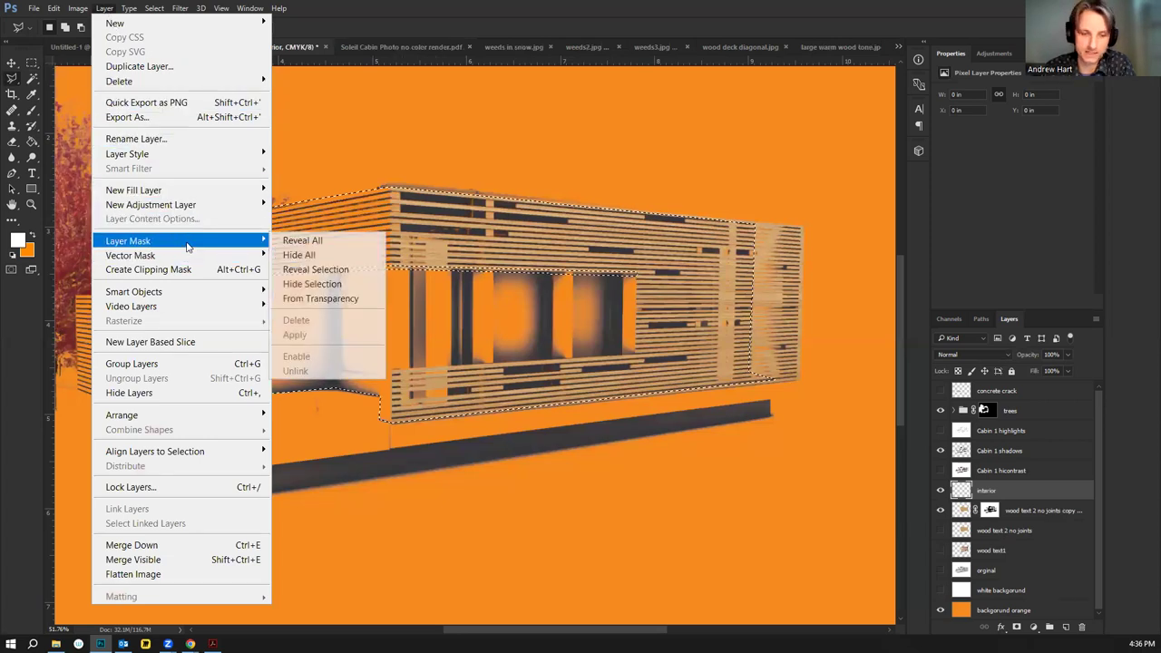
click(316, 270)
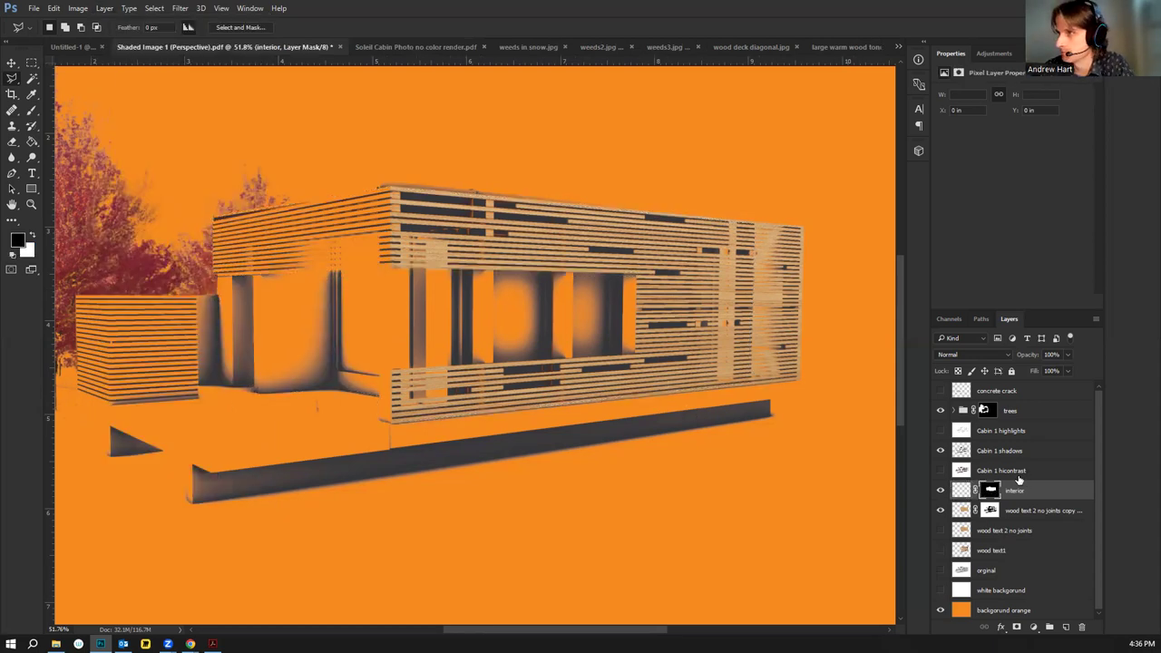
Hide the background orange layer, keeping the interior layer active
click(981, 614)
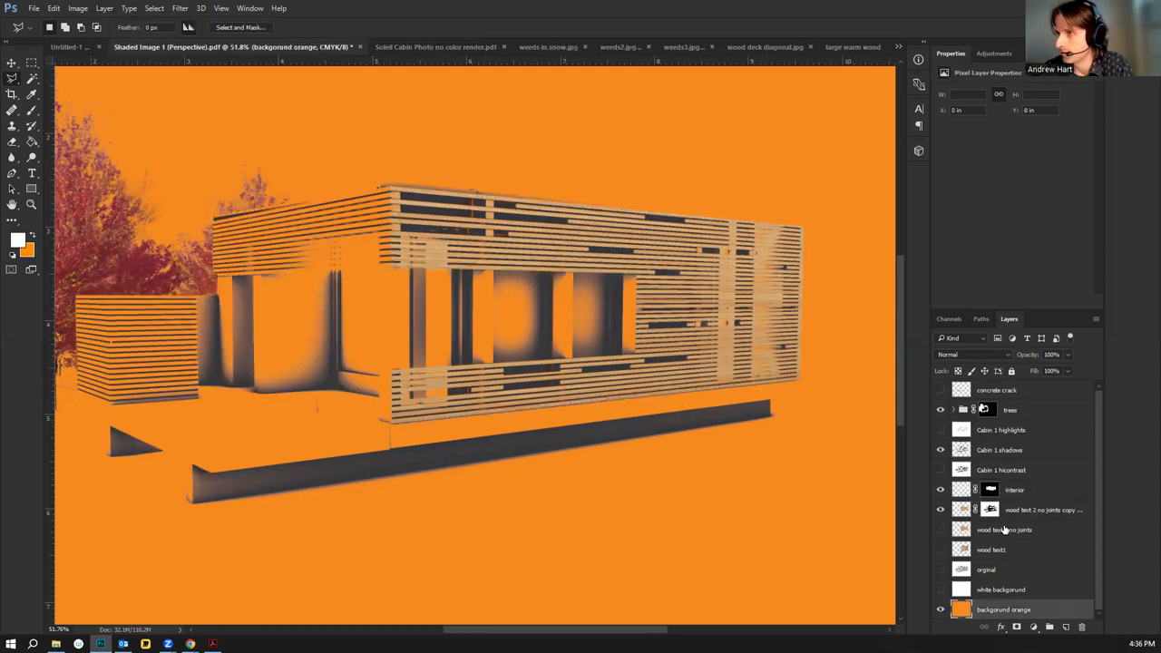
click(964, 490)
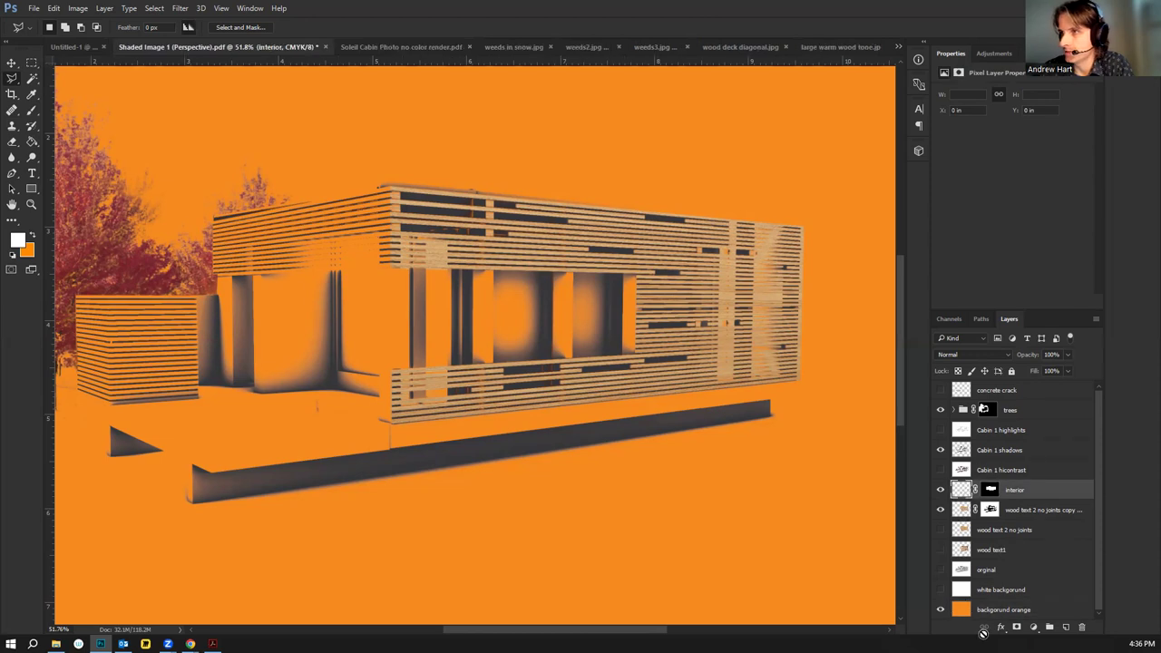
click(940, 610)
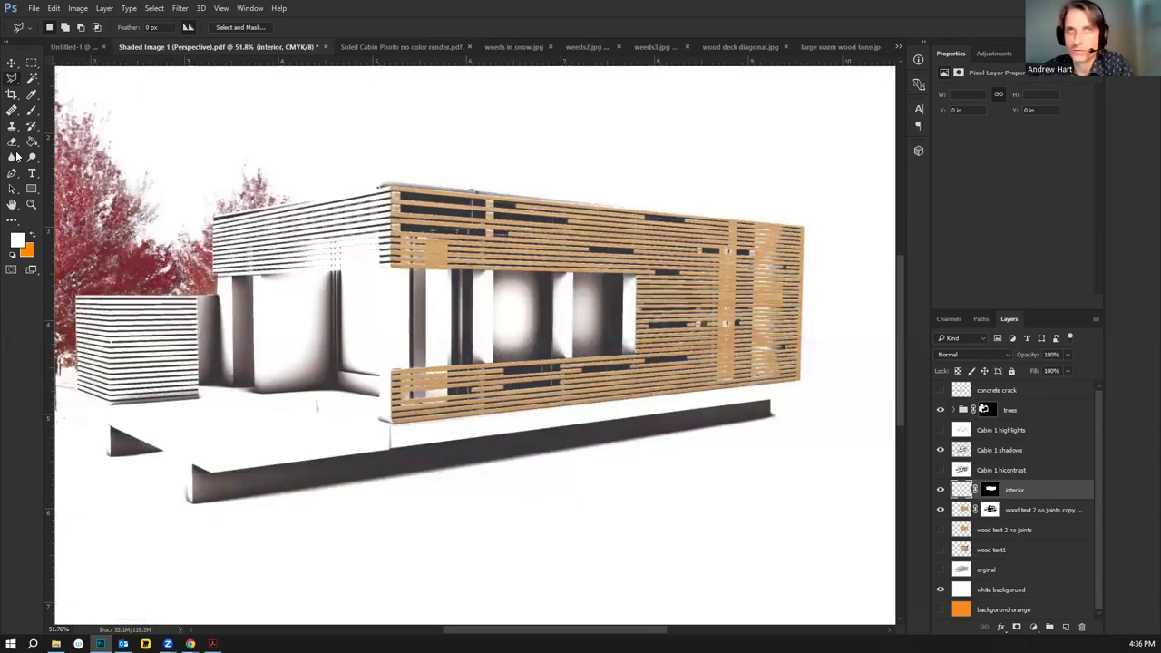
Brush orange over the cabin's interior walls on the interior layer
click(32, 236)
click(31, 109)
mouse_move(426, 308)
mouse_down()
mouse_move(467, 290)
mouse_move(497, 313)
mouse_move(671, 308)
mouse_move(299, 263)
mouse_move(269, 337)
mouse_move(252, 311)
mouse_move(251, 352)
mouse_move(372, 308)
mouse_move(430, 371)
mouse_move(408, 345)
mouse_move(635, 340)
mouse_move(753, 353)
mouse_move(660, 299)
mouse_move(553, 304)
mouse_move(350, 272)
mouse_move(272, 285)
mouse_move(490, 281)
mouse_up()
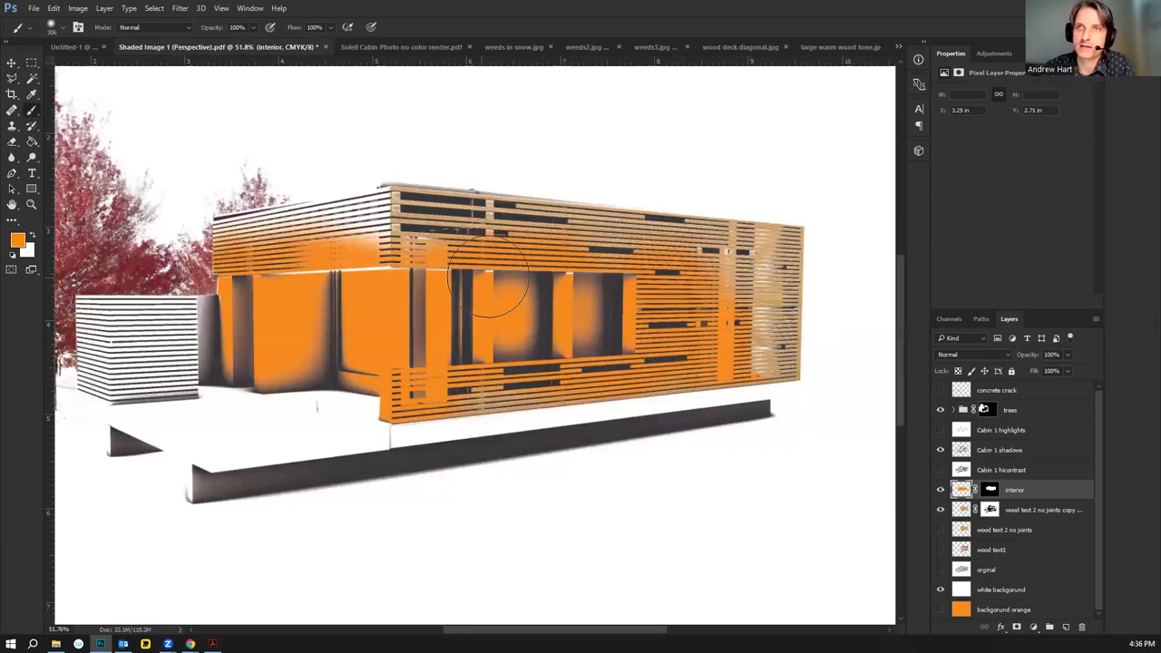
Delete the orange from the upper slats and move interior below the wood slats layer
click(11, 79)
mouse_move(227, 281)
mouse_down()
mouse_move(626, 277)
mouse_move(642, 281)
mouse_move(637, 362)
mouse_move(687, 370)
mouse_move(760, 358)
mouse_move(770, 202)
mouse_move(178, 149)
mouse_up()
key(Delete)
key(ctrl+d)
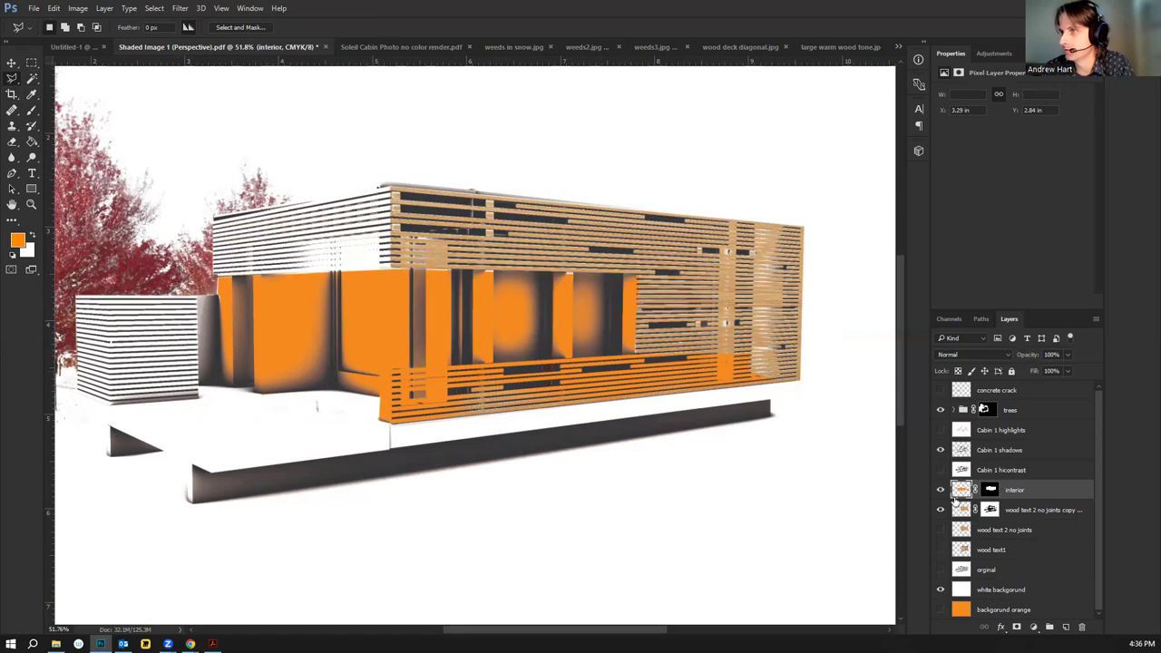
drag(1014, 493, 1019, 510)
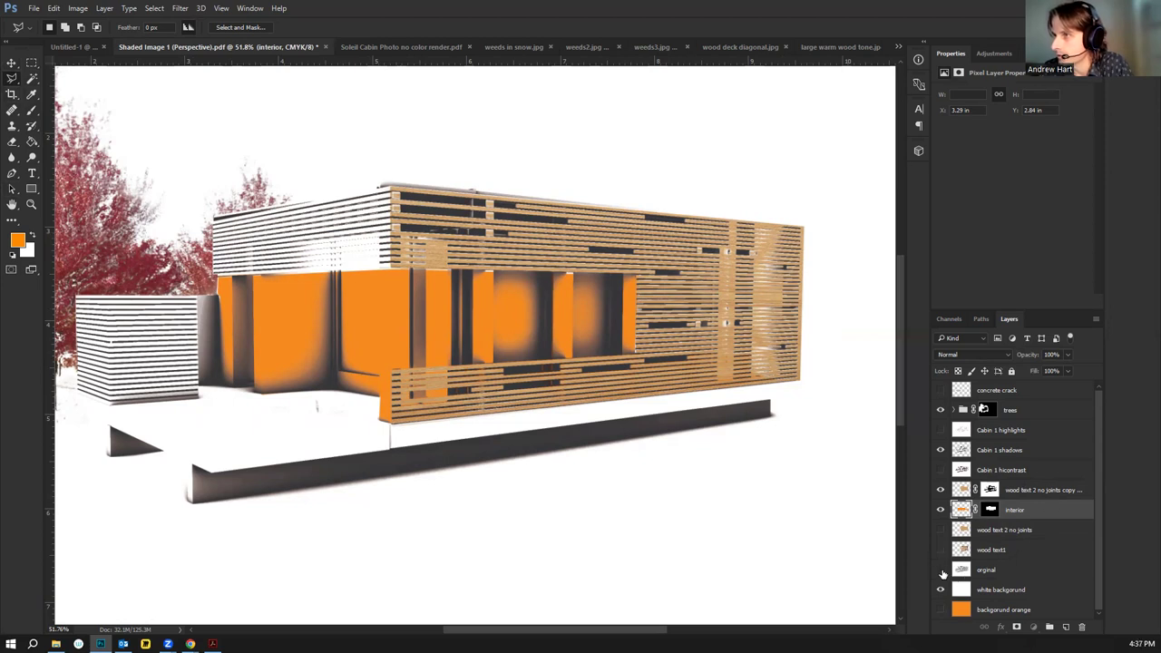
Select and delete an orange wall strip with a straight-edged selection
scroll(792, 403, down, 2)
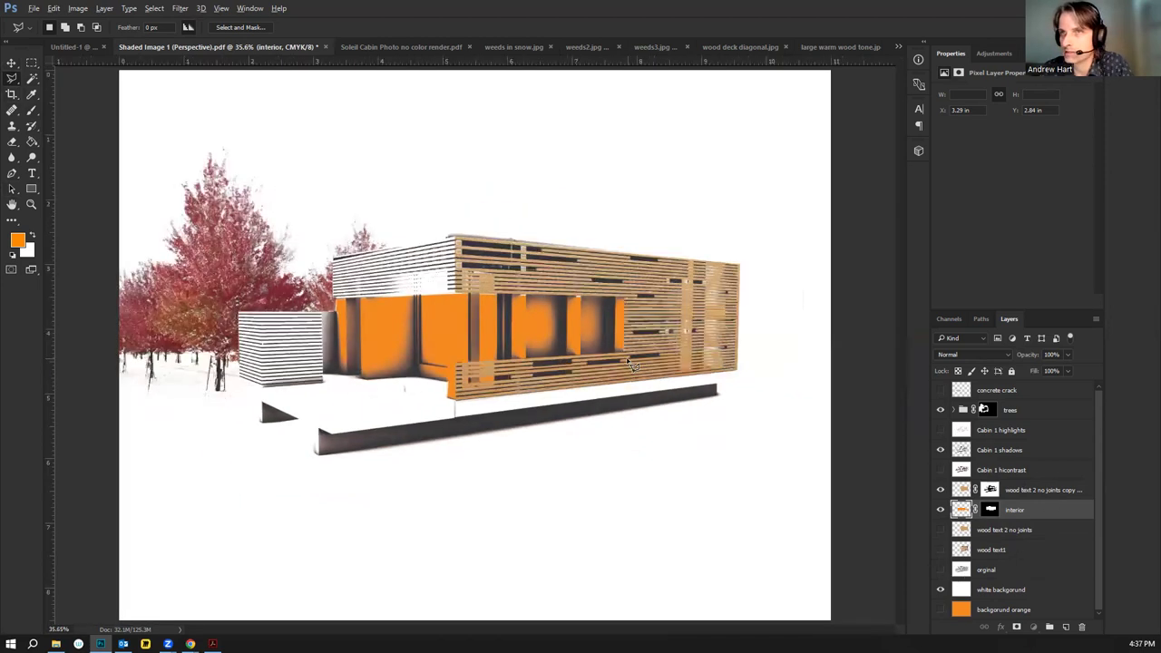
click(418, 294)
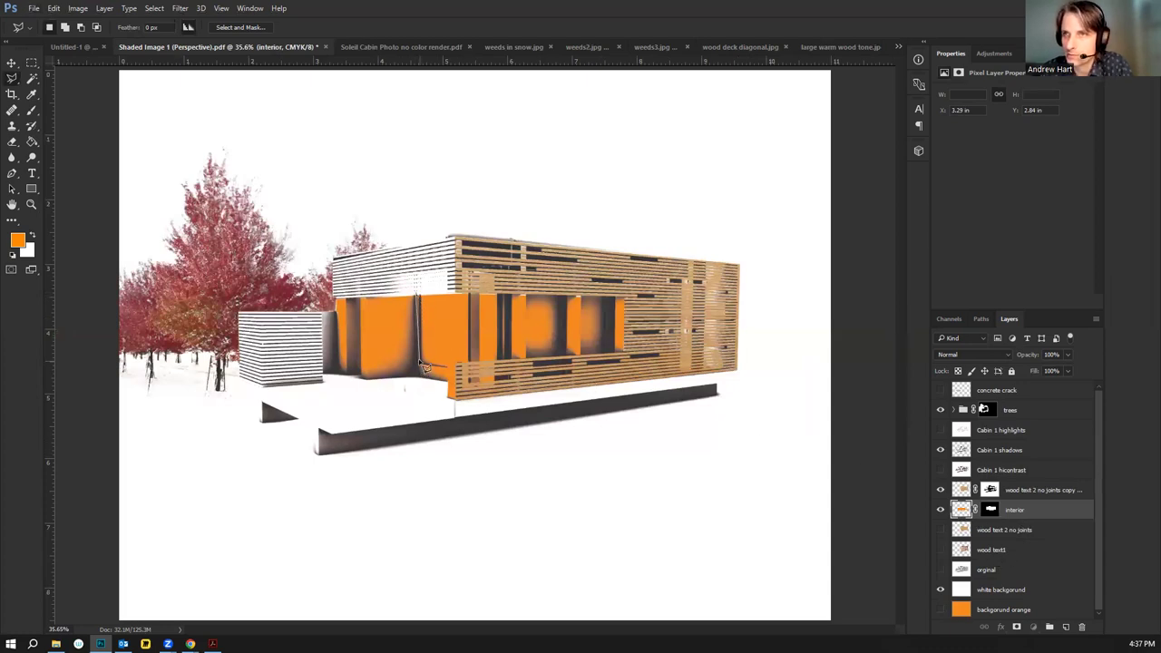
click(418, 358)
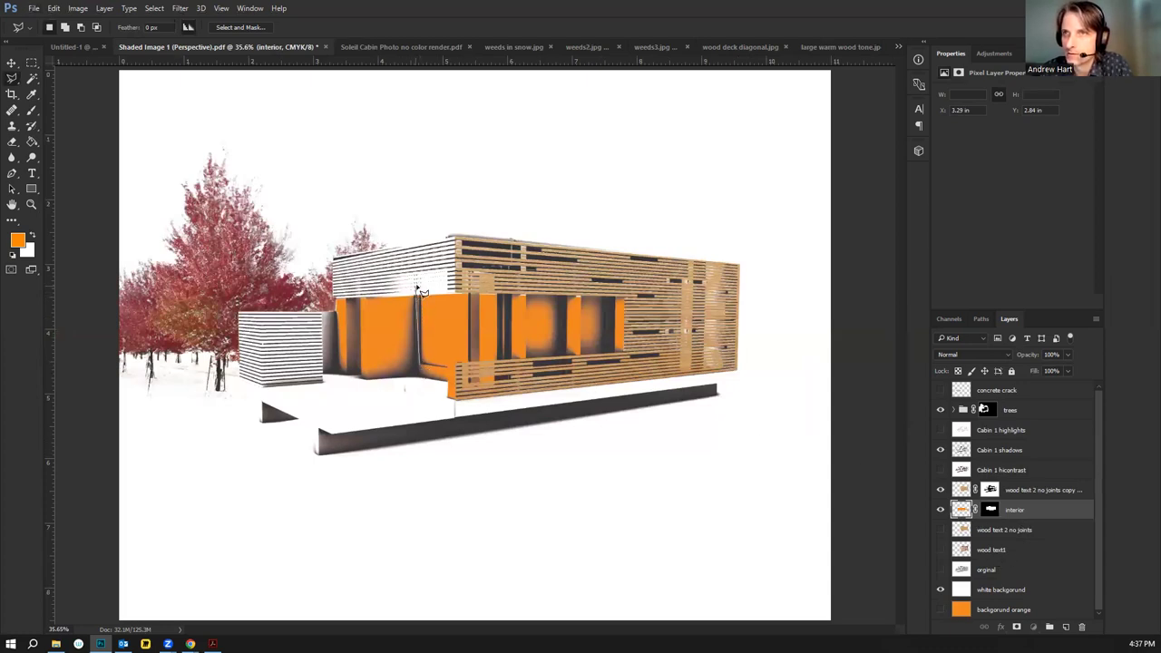
click(453, 290)
double_click(450, 370)
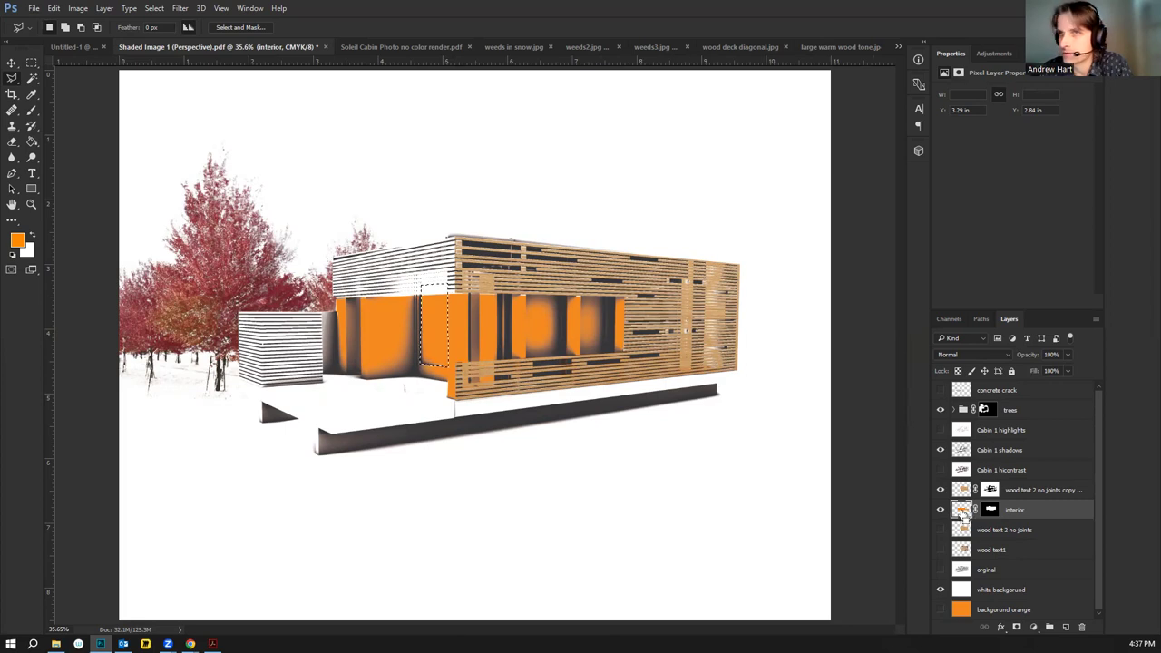
key(Delete)
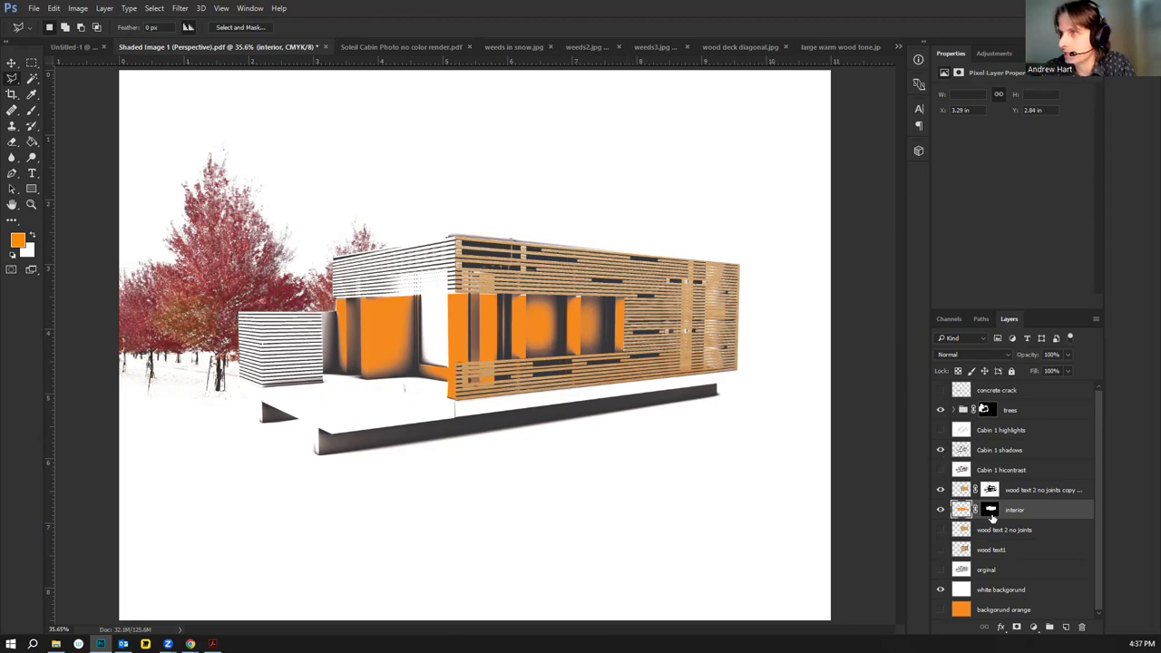
Set the interior layer opacity to 37% and compare against the original render, leaving it hidden
click(1066, 356)
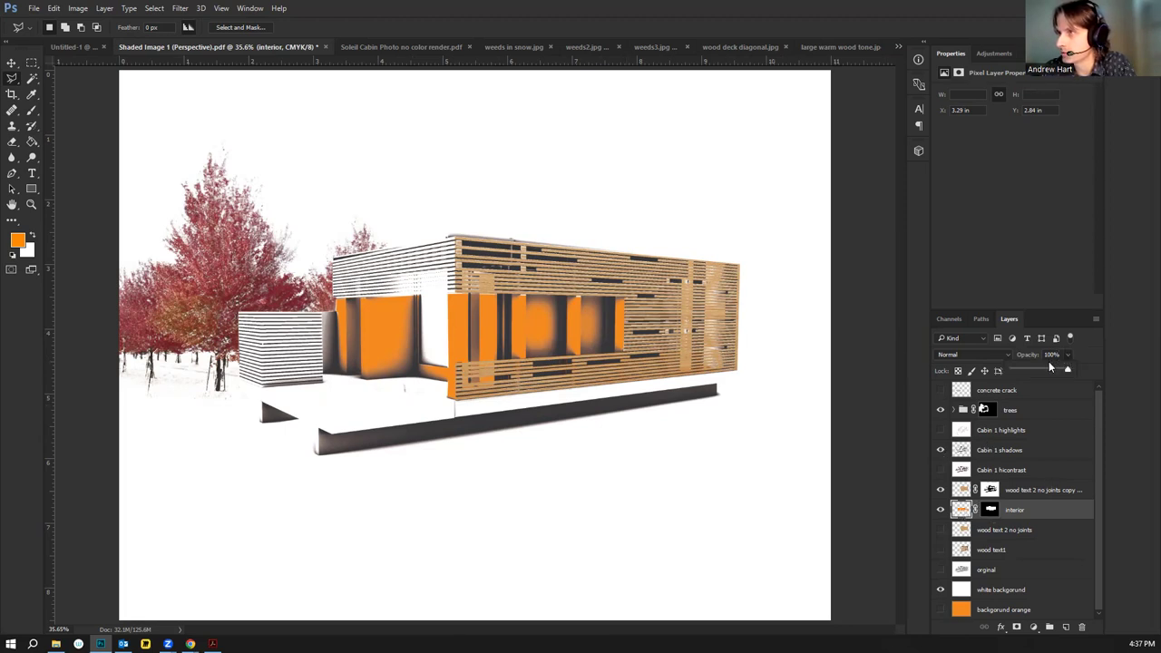
click(941, 571)
click(941, 571)
click(941, 571)
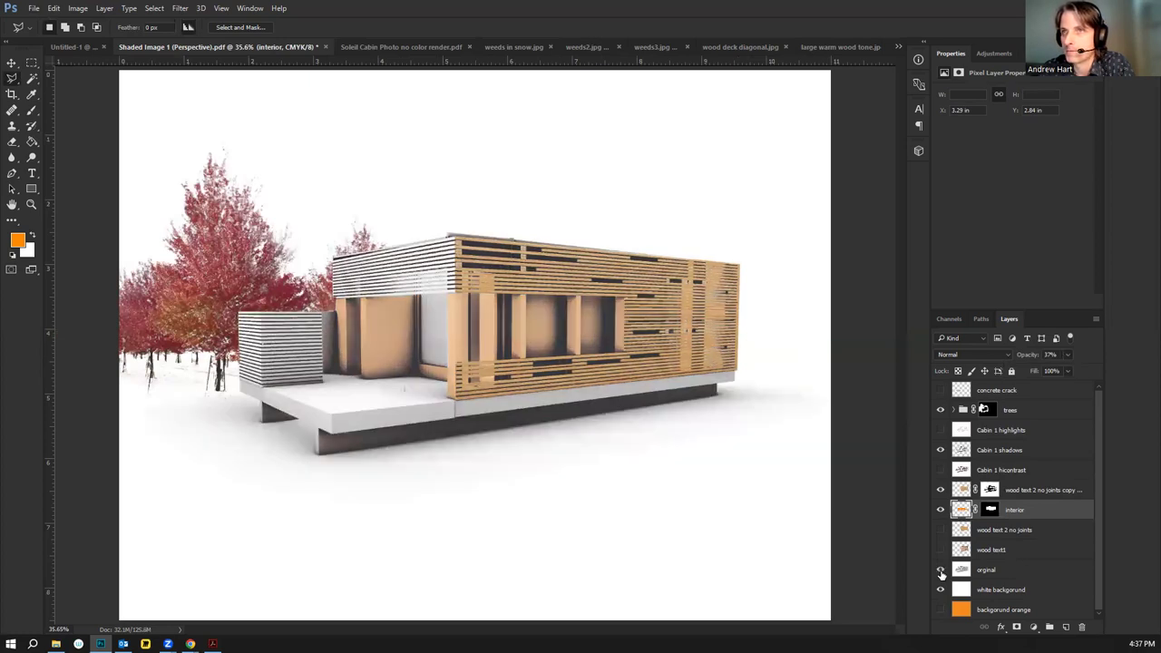
click(941, 572)
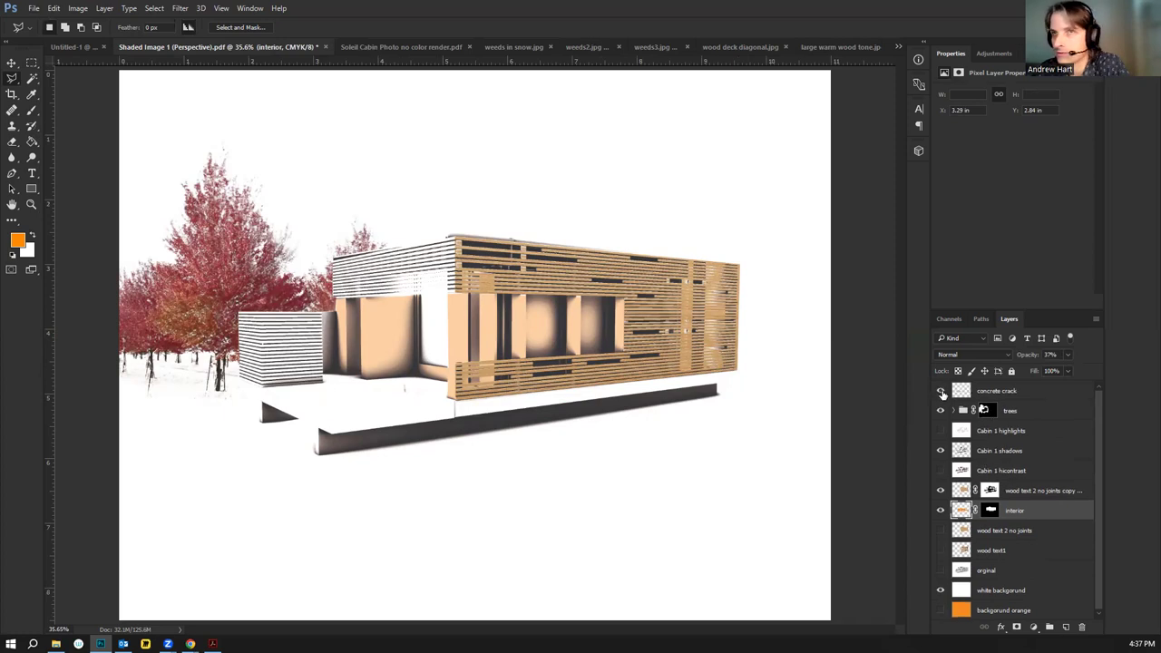
Show the concrete crack layer, compare hicontrast and highlights, then select Cabin 1 shadows
click(941, 391)
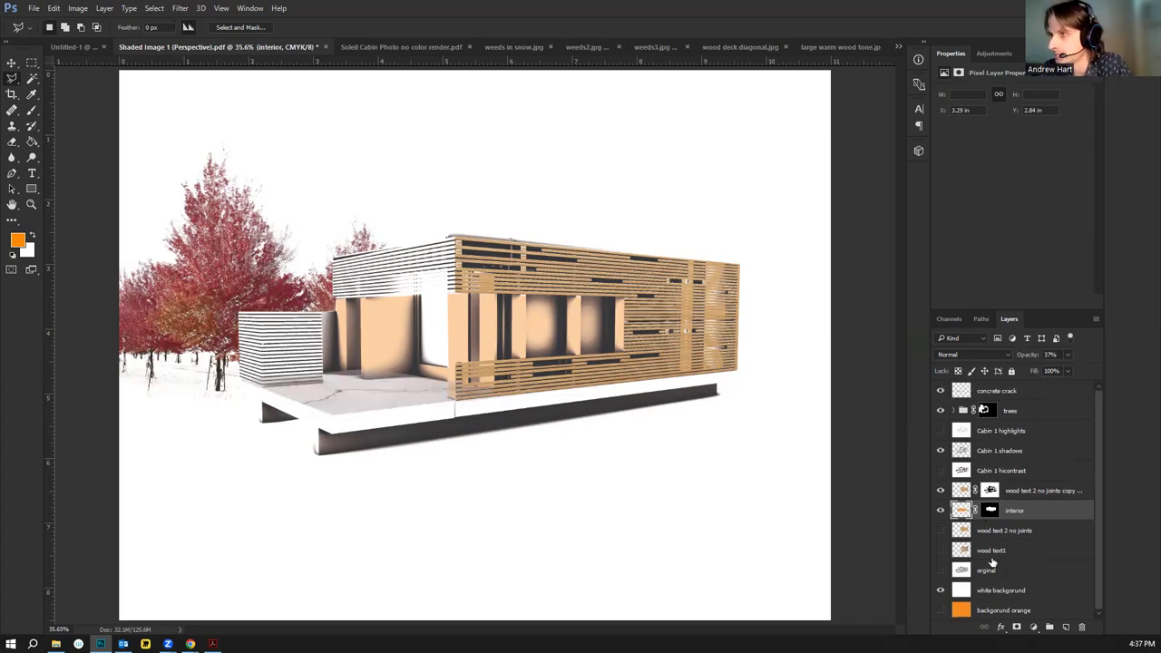
click(940, 471)
click(940, 471)
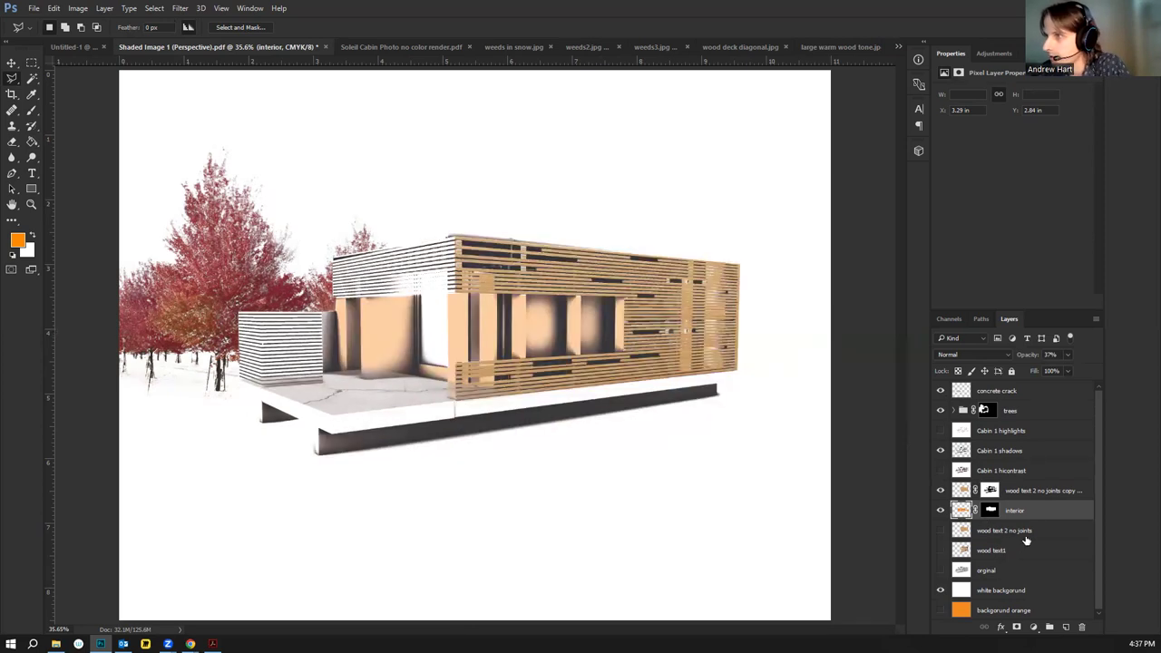
click(940, 432)
click(941, 432)
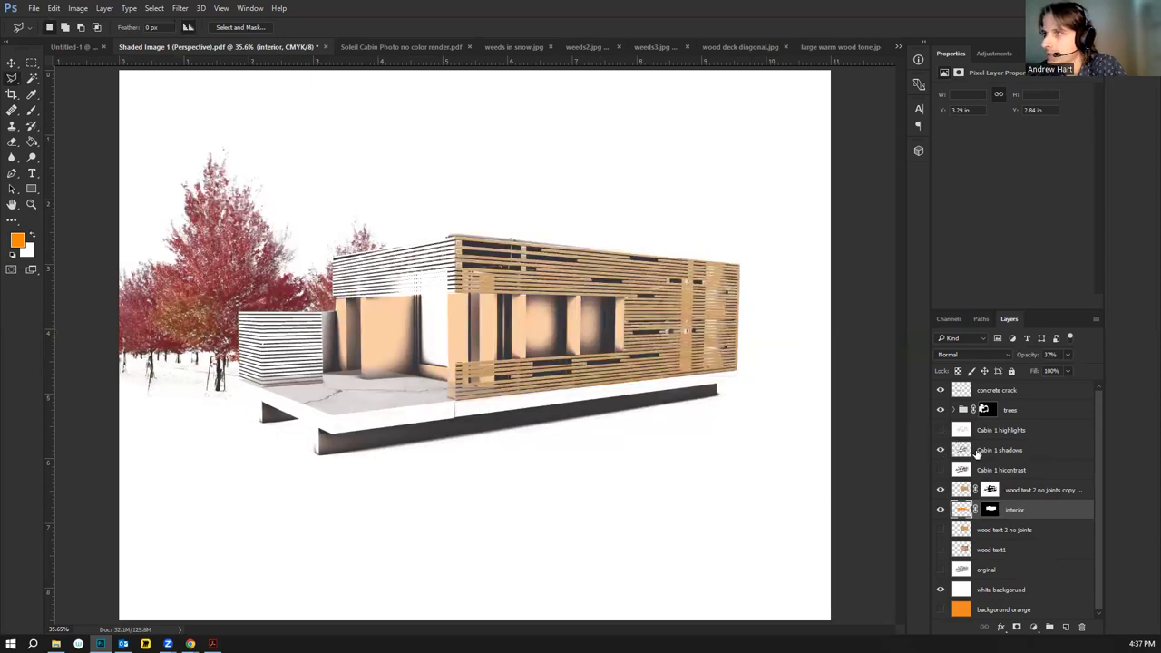
click(997, 454)
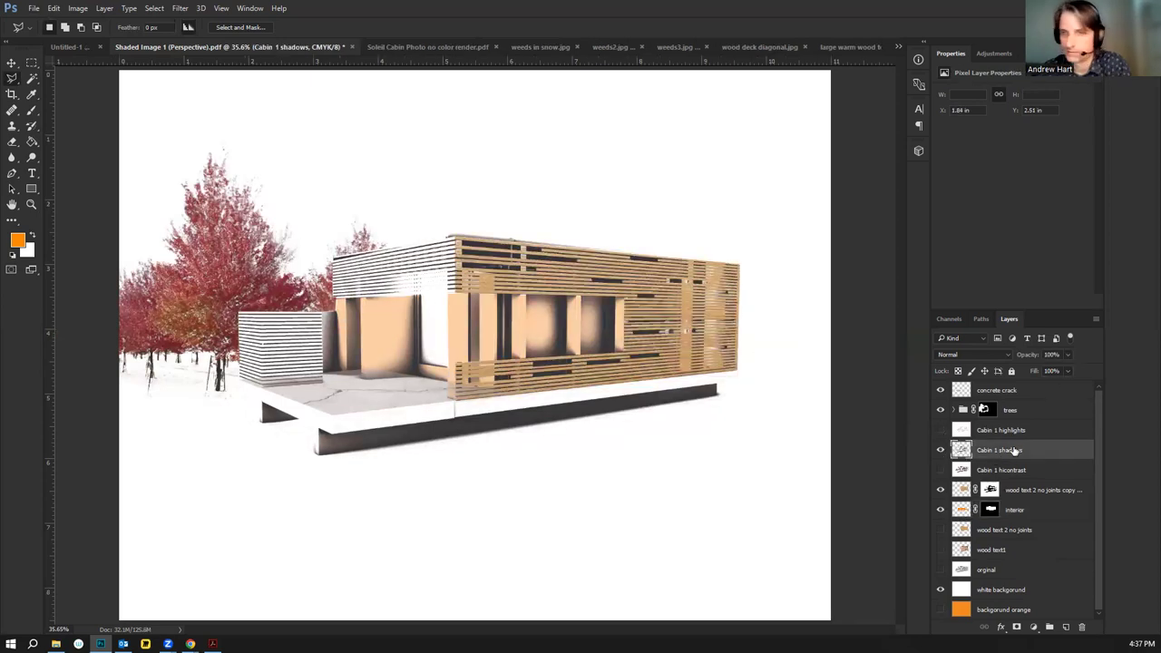
Apply Levels 11 / 1.06 / 245 to the Cabin 1 shadows layer
key(ctrl+l)
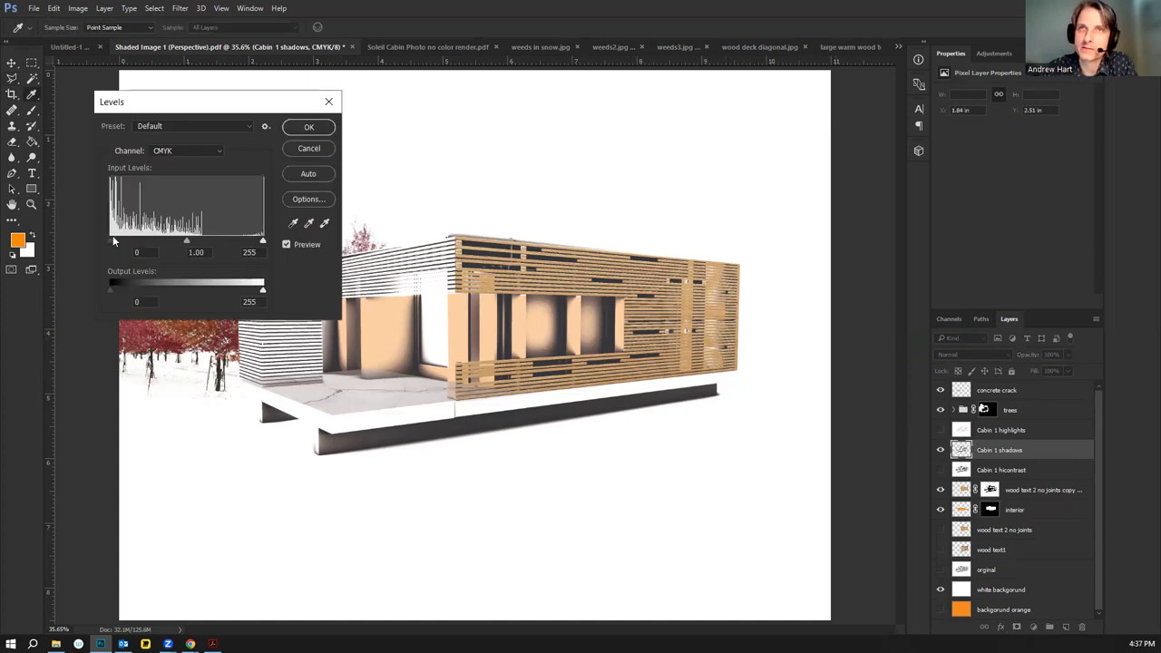
drag(130, 241, 119, 241)
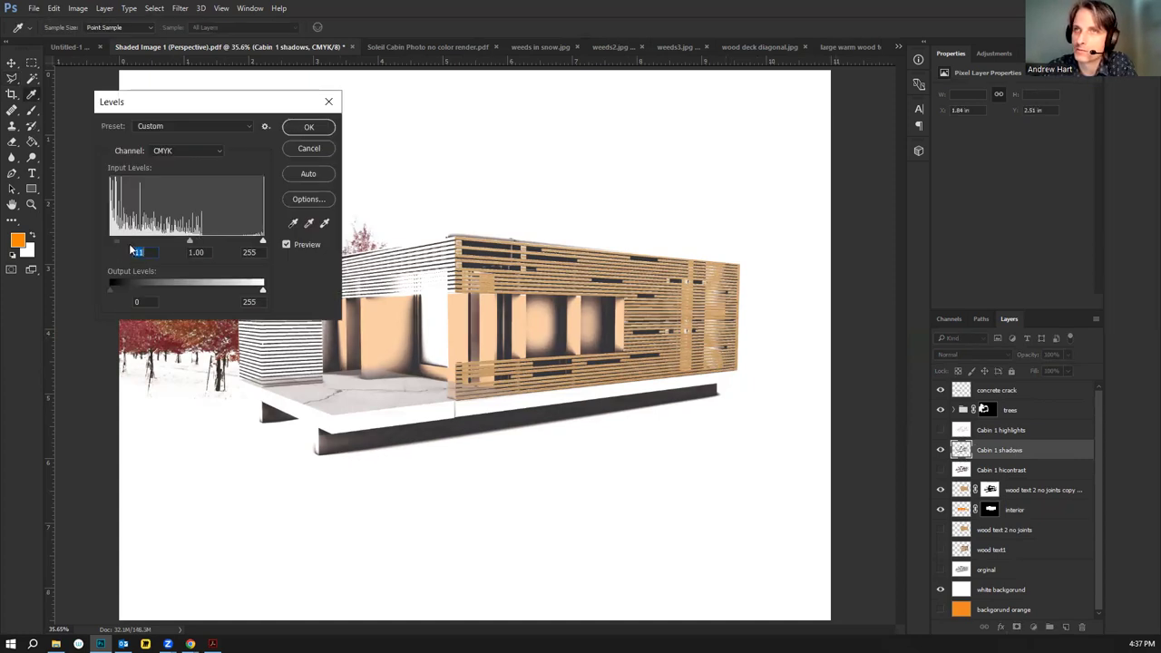
drag(190, 240, 256, 242)
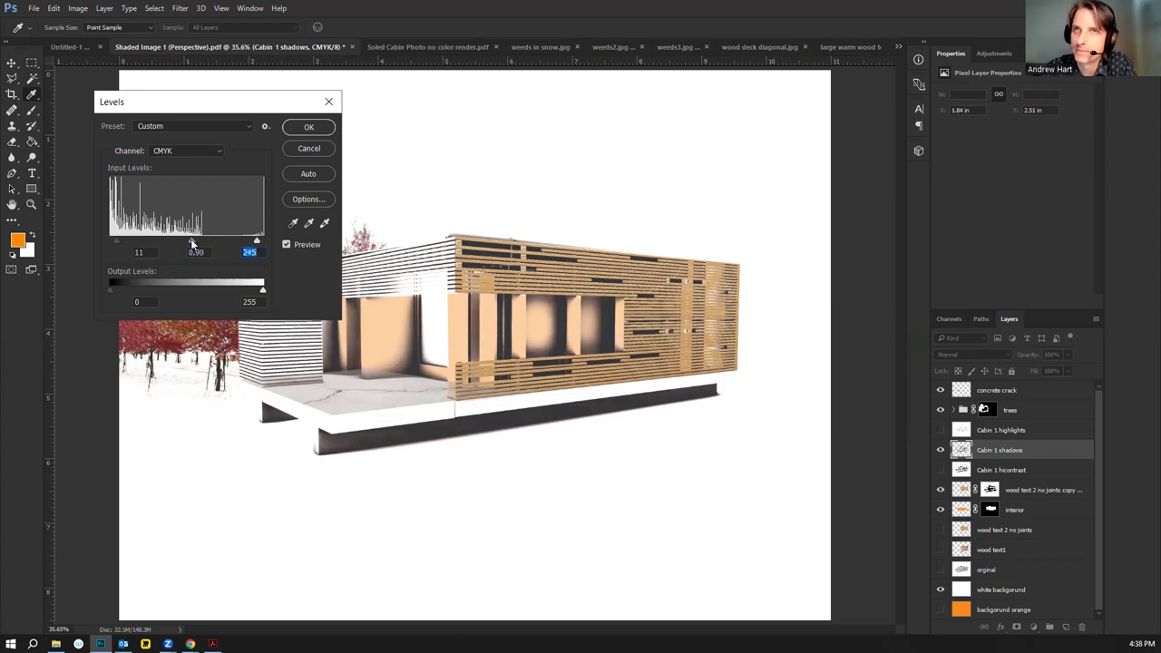
click(306, 127)
Select the concrete crack layer and hide it after a quick on/off comparison
scroll(376, 397, up, 3)
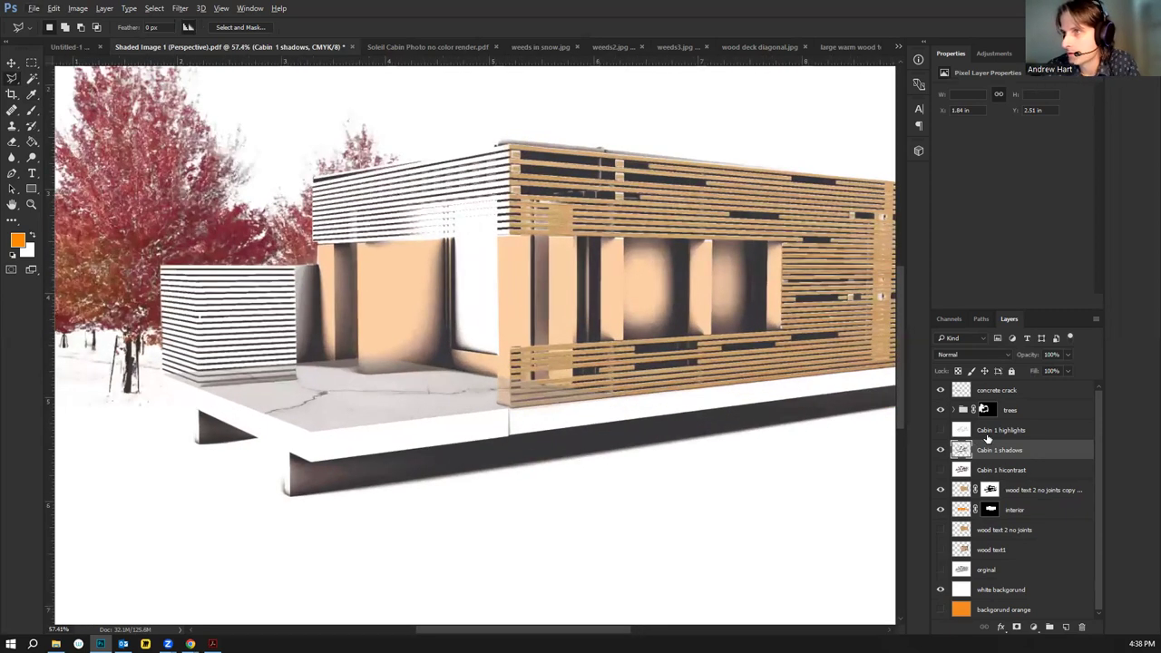
click(987, 434)
click(995, 390)
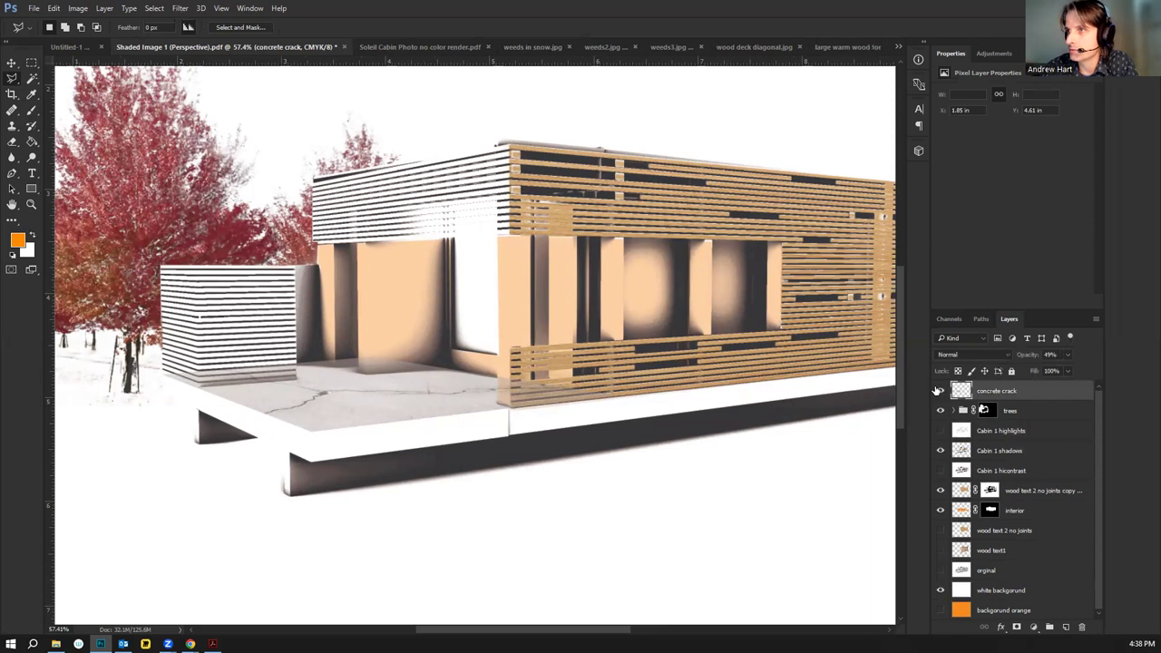
click(939, 390)
click(939, 390)
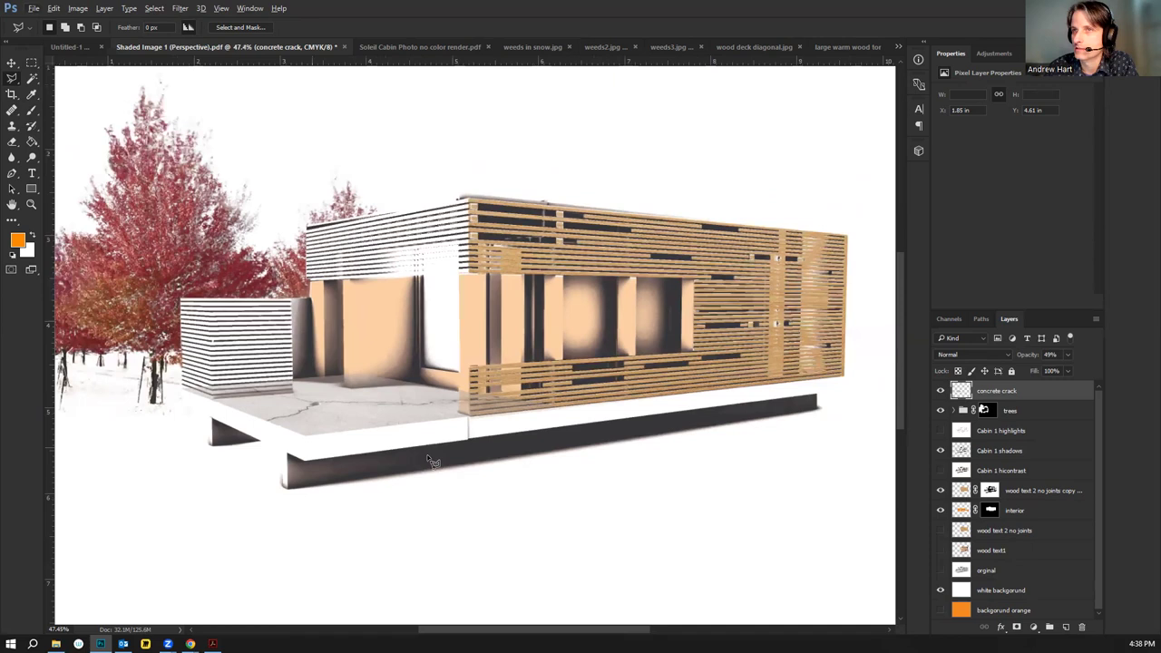
click(940, 390)
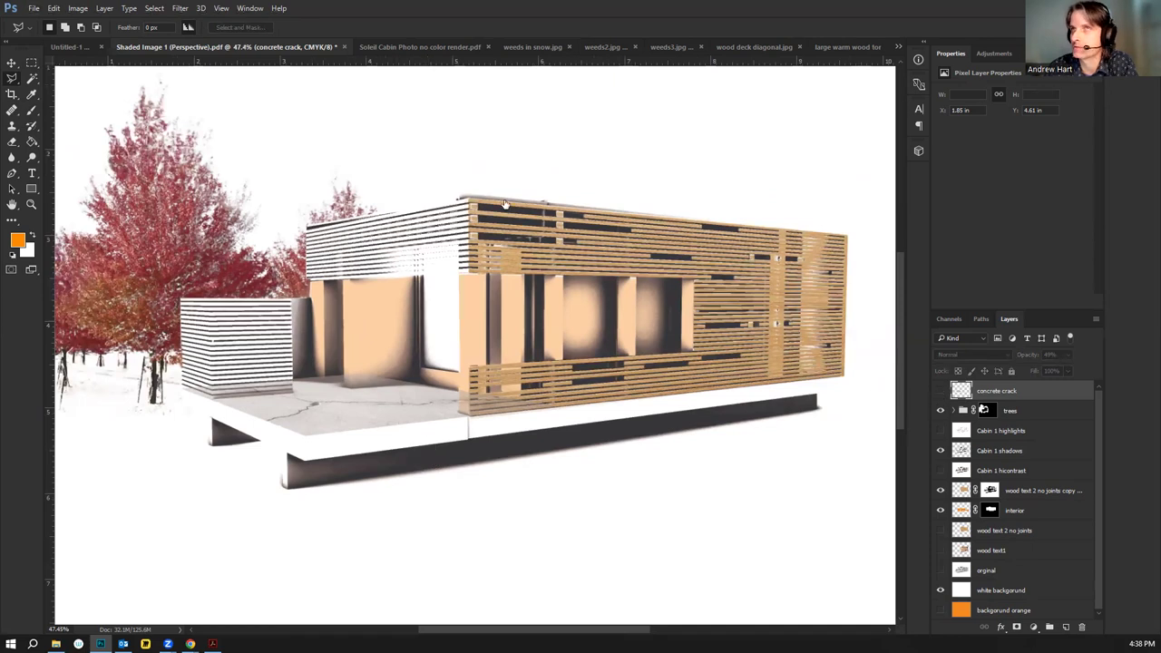
click(894, 46)
In concrete crack.jpg, apply Levels 75 / 1.46 / 218 to boost contrast
click(804, 181)
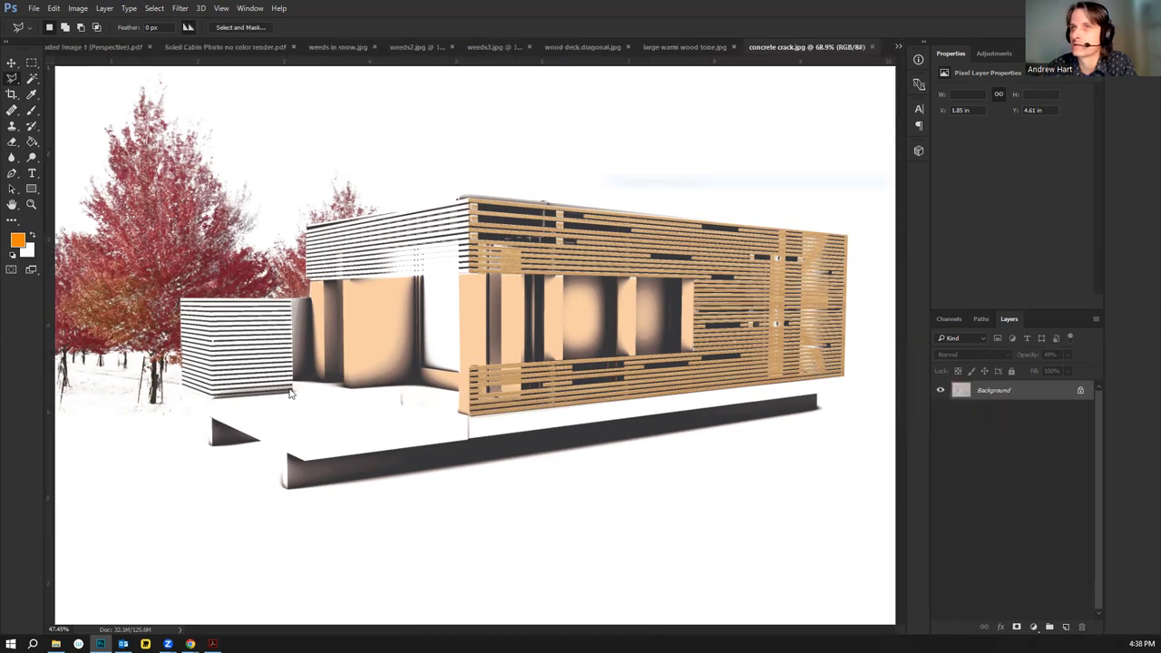
key(m)
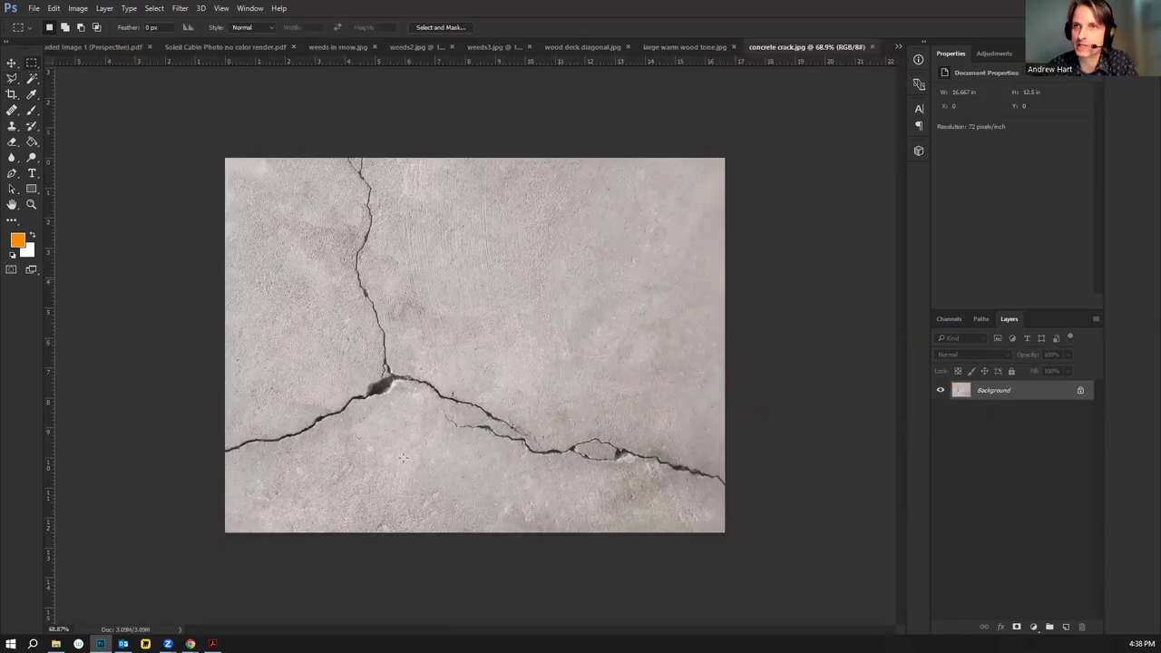
key(ctrl+l)
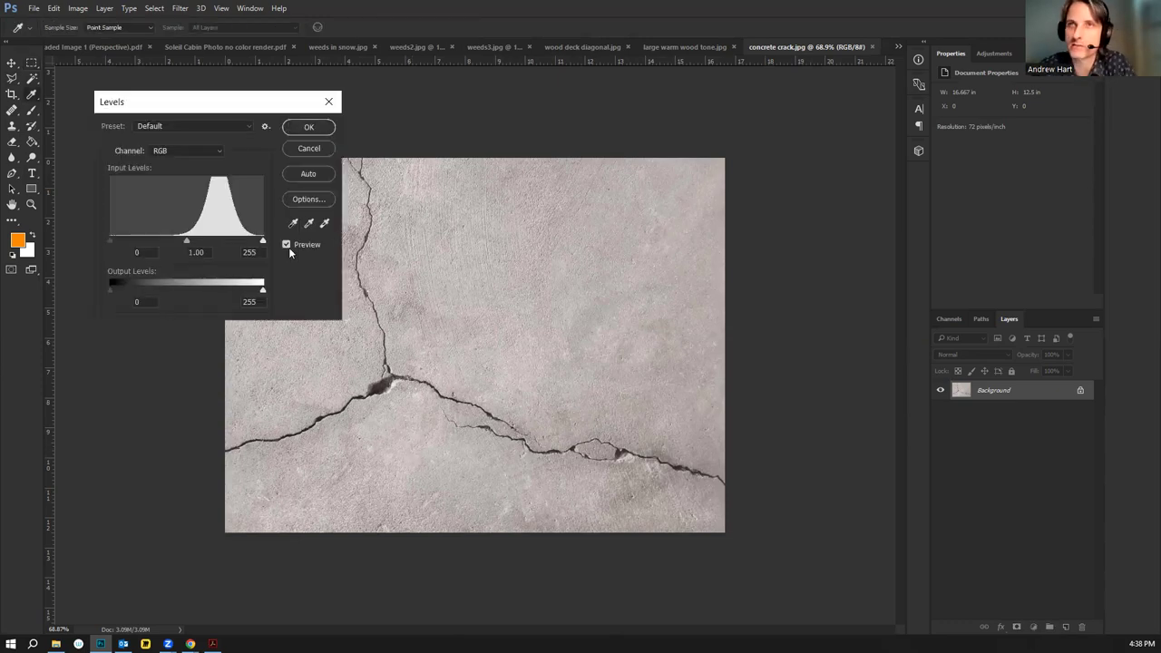
click(306, 143)
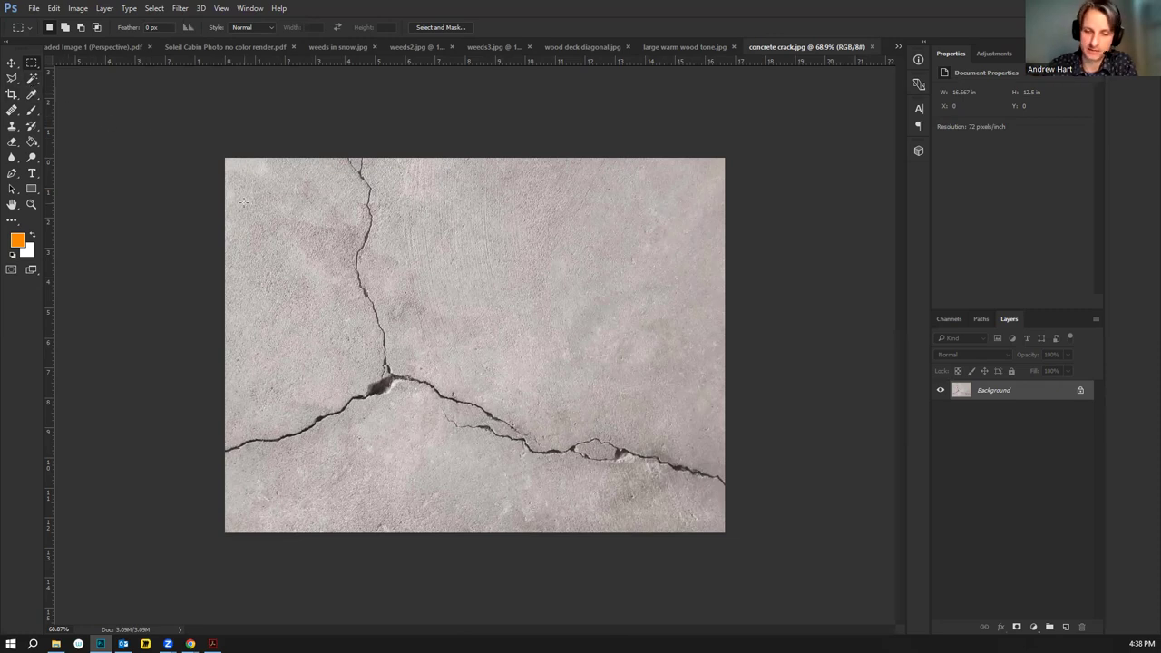
key(ctrl+l)
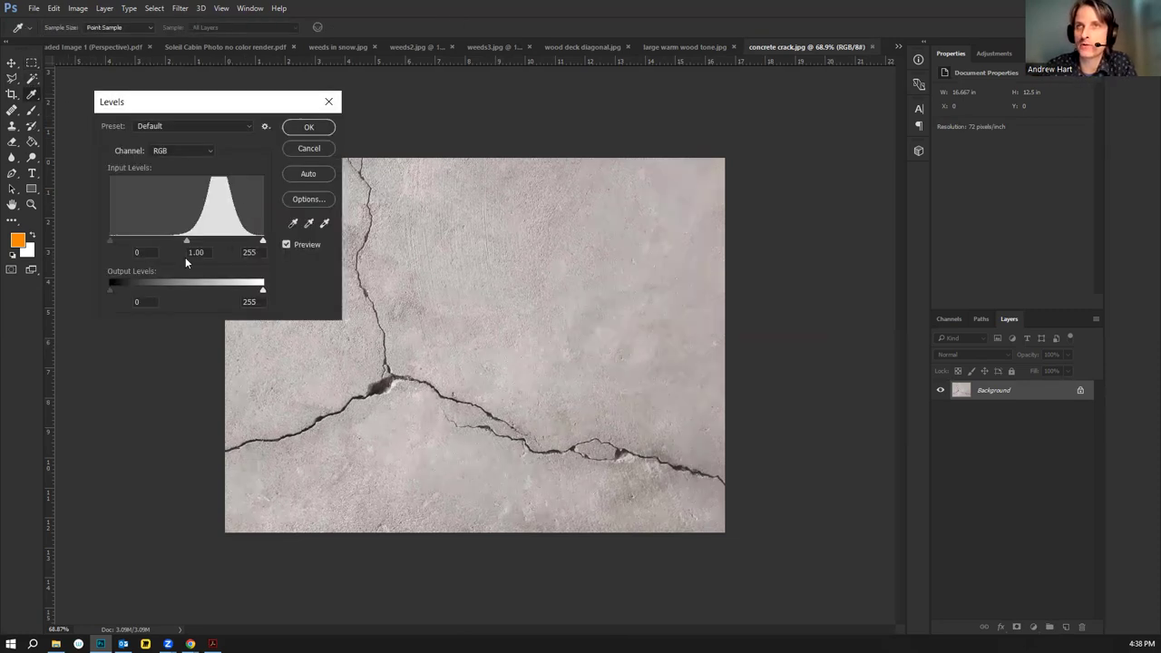
drag(109, 241, 154, 240)
drag(264, 243, 186, 242)
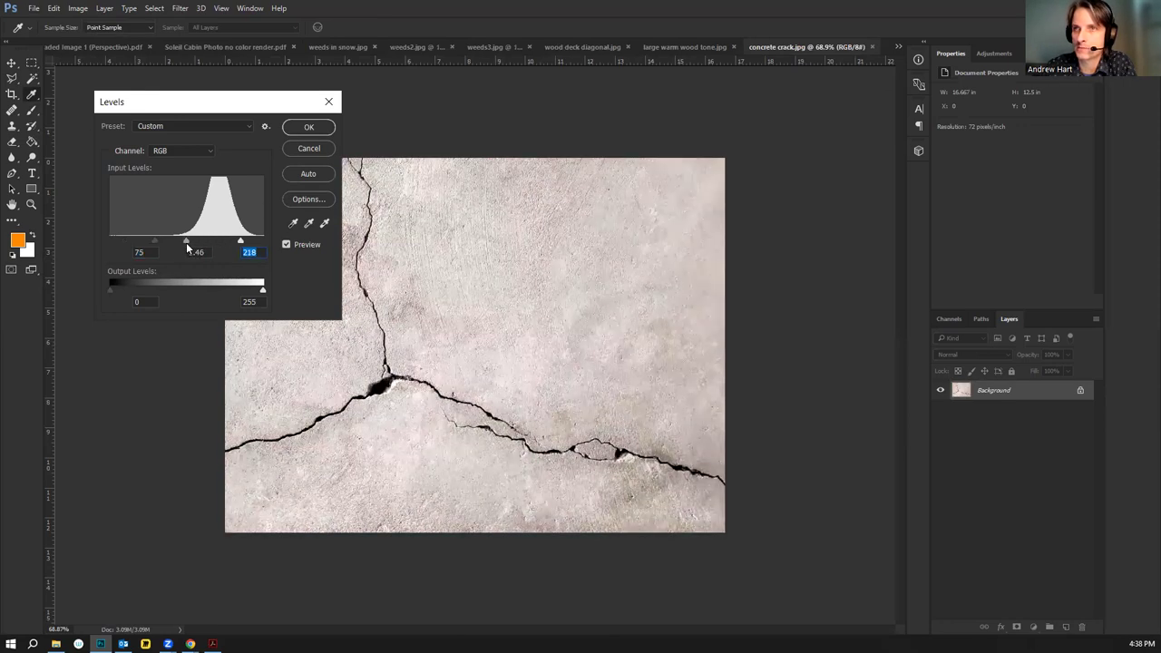
click(308, 127)
Desaturate the crack photo with Hue/Saturation at Saturation -100
click(78, 8)
mouse_move(209, 47)
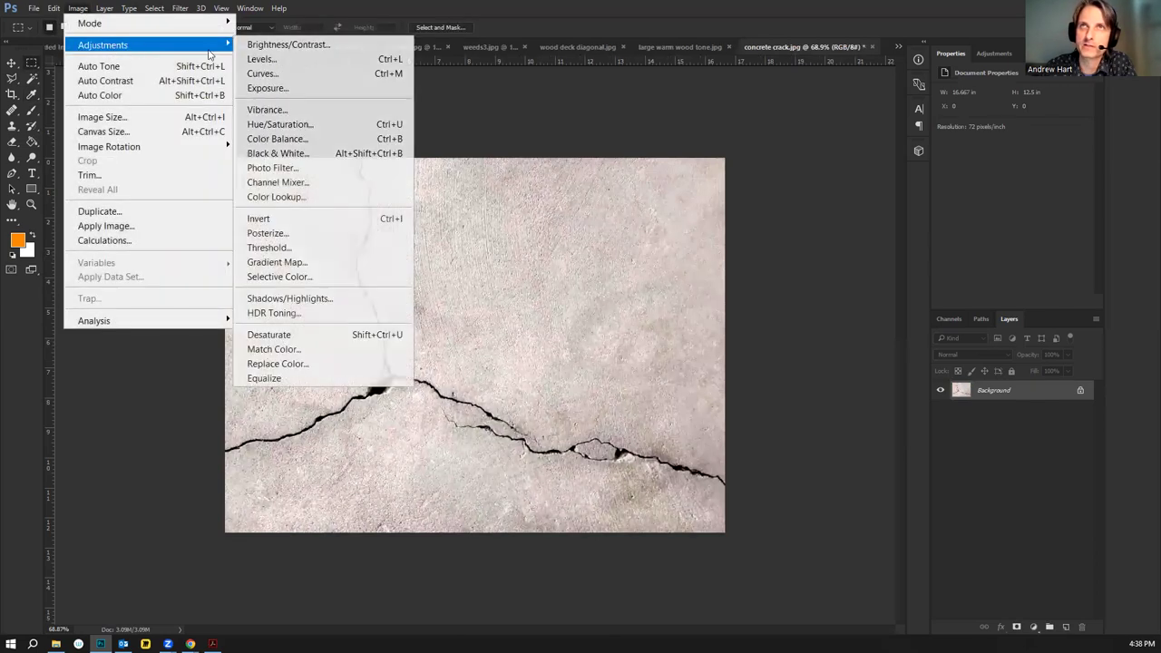
click(306, 124)
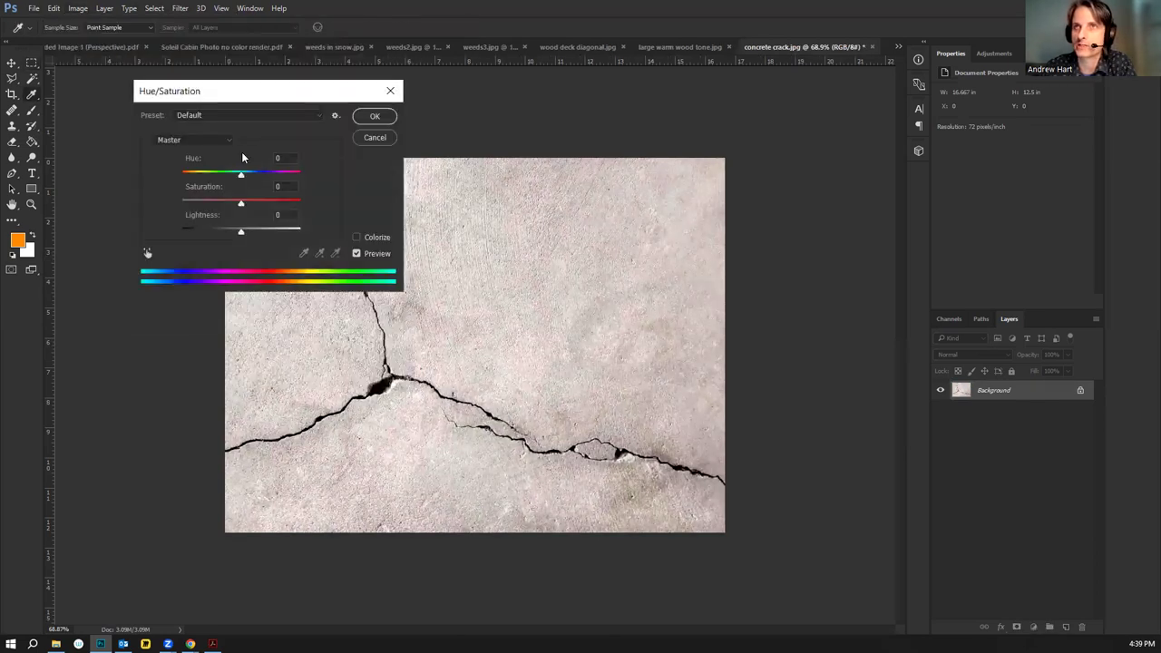
drag(242, 206, 140, 212)
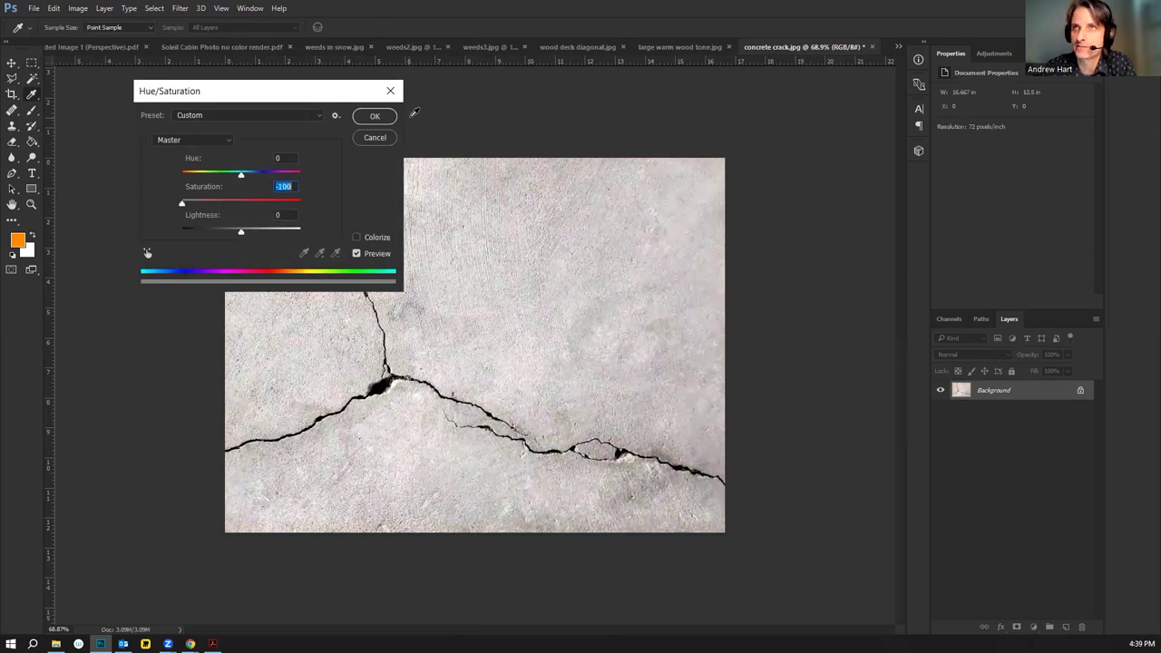
click(375, 117)
key(w)
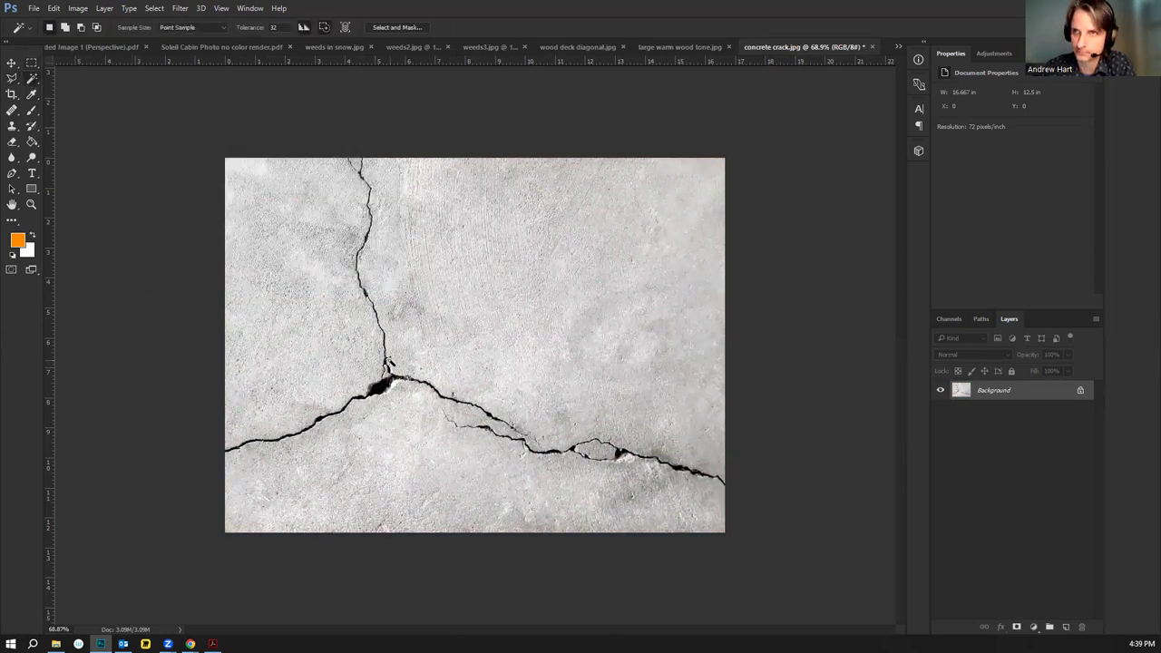
right_click(388, 361)
Color Range-select the concrete surface tone at fuzziness 133 and wash it out, leaving the cracks
click(449, 497)
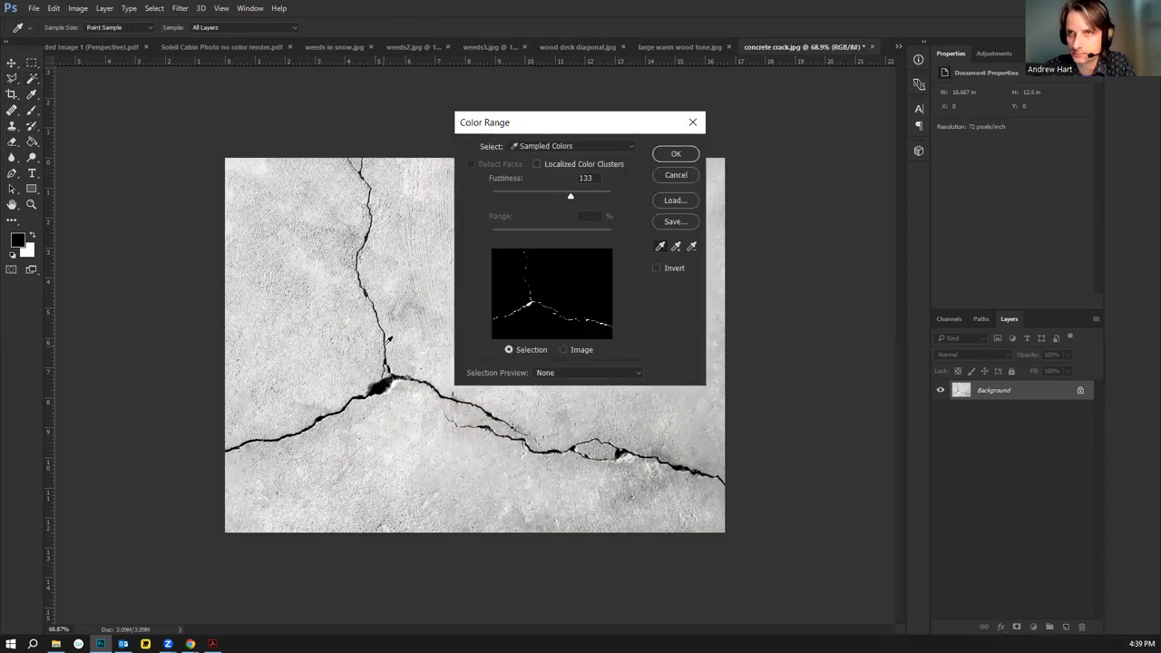
click(390, 340)
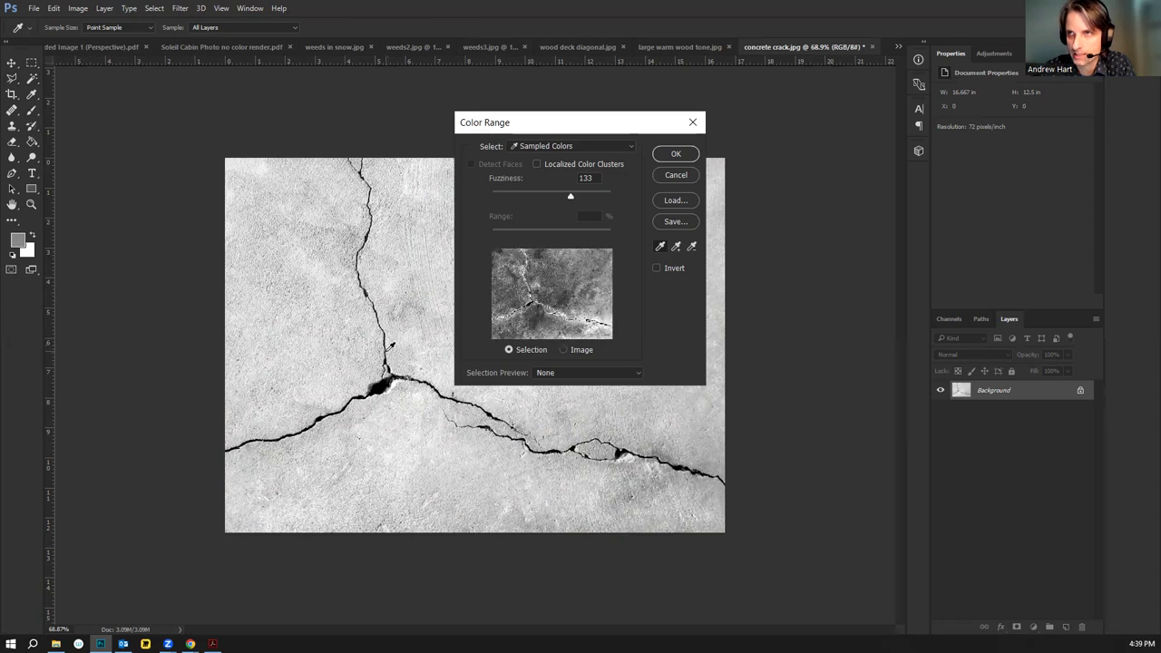
drag(390, 379, 395, 370)
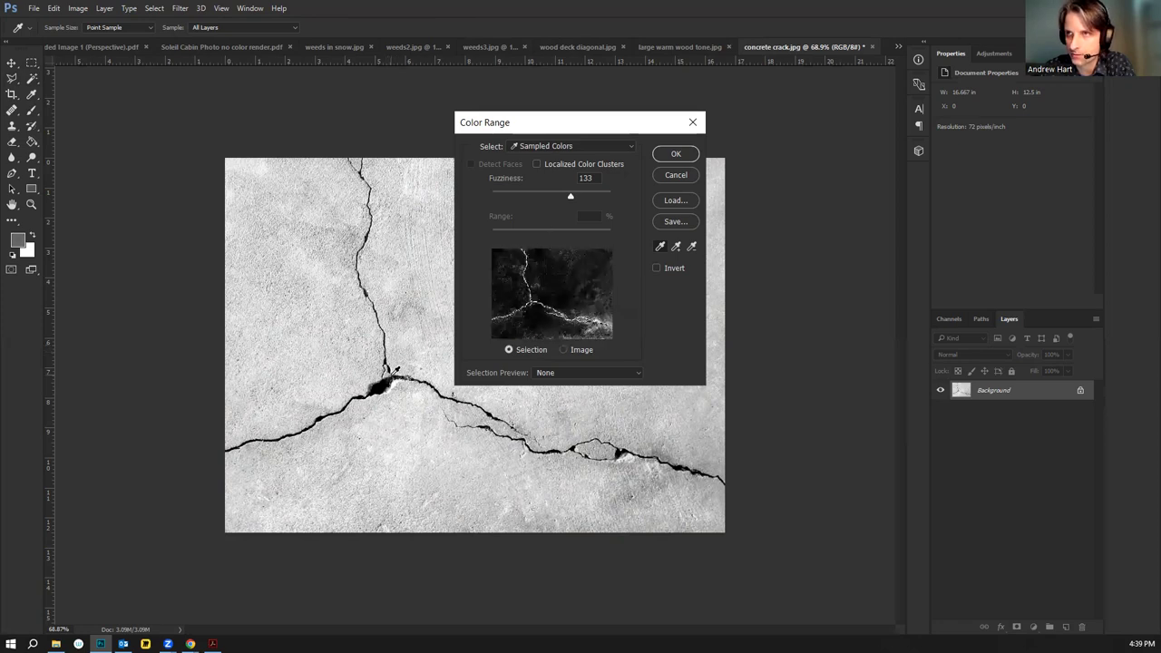
click(695, 155)
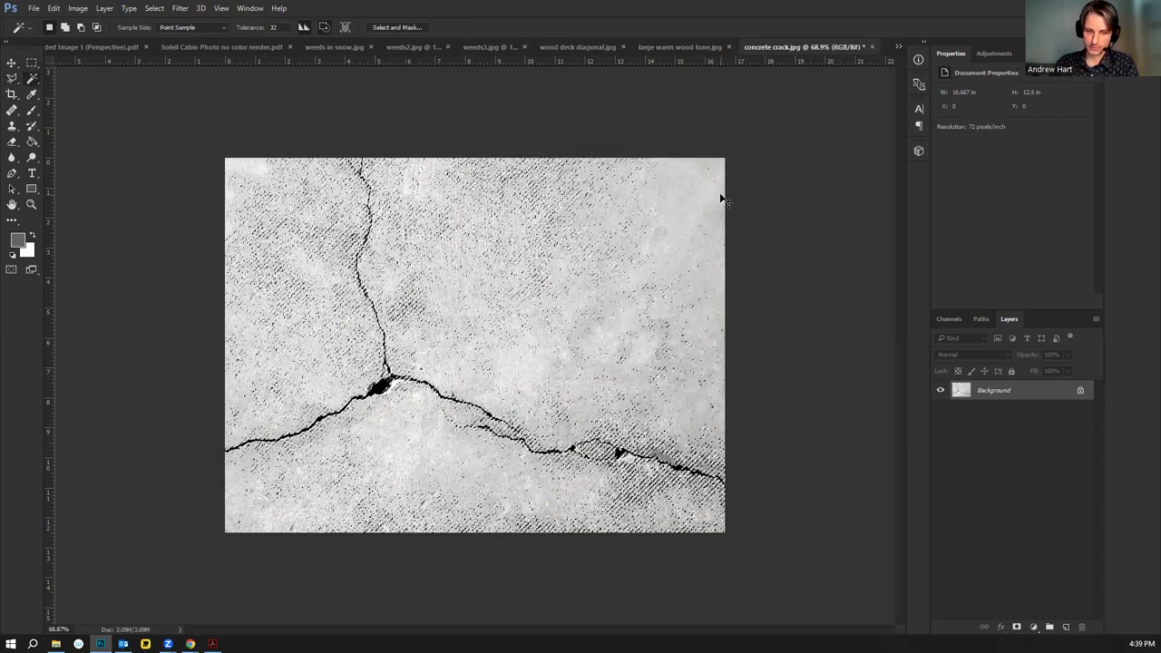
key(ctrl+d)
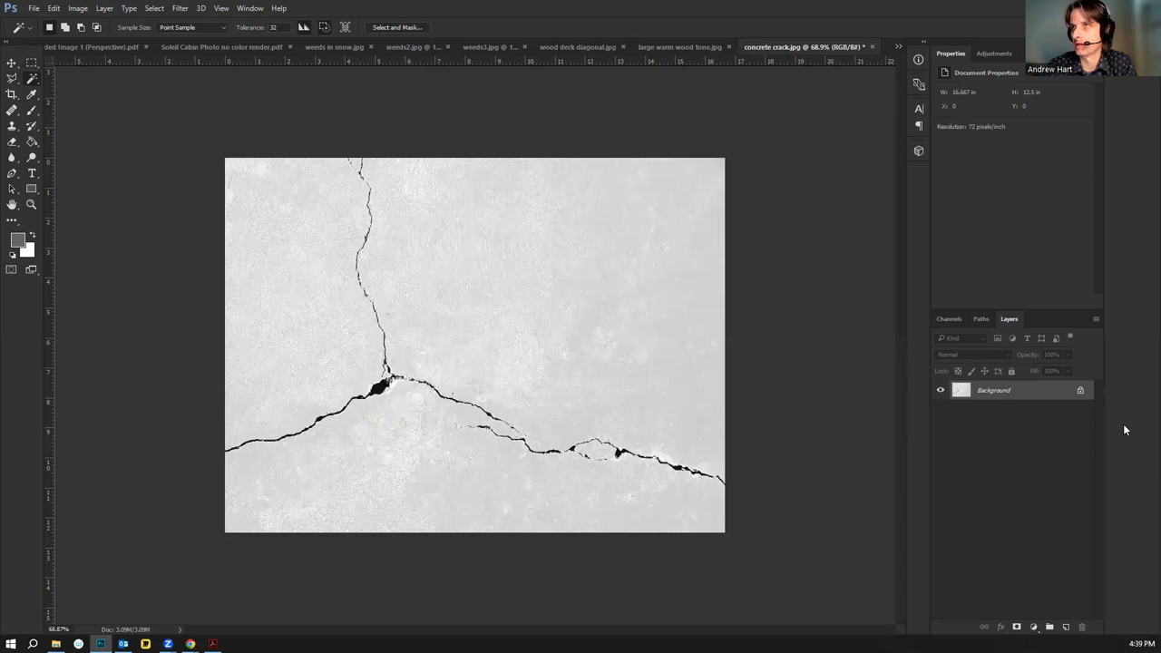
click(898, 46)
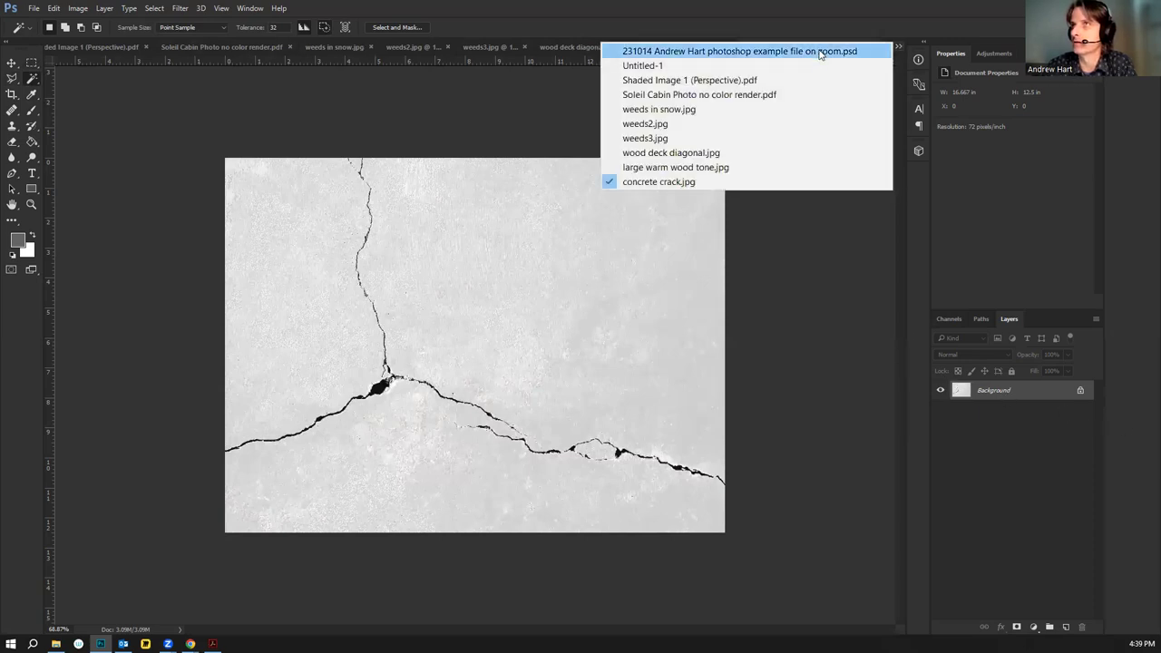
click(635, 67)
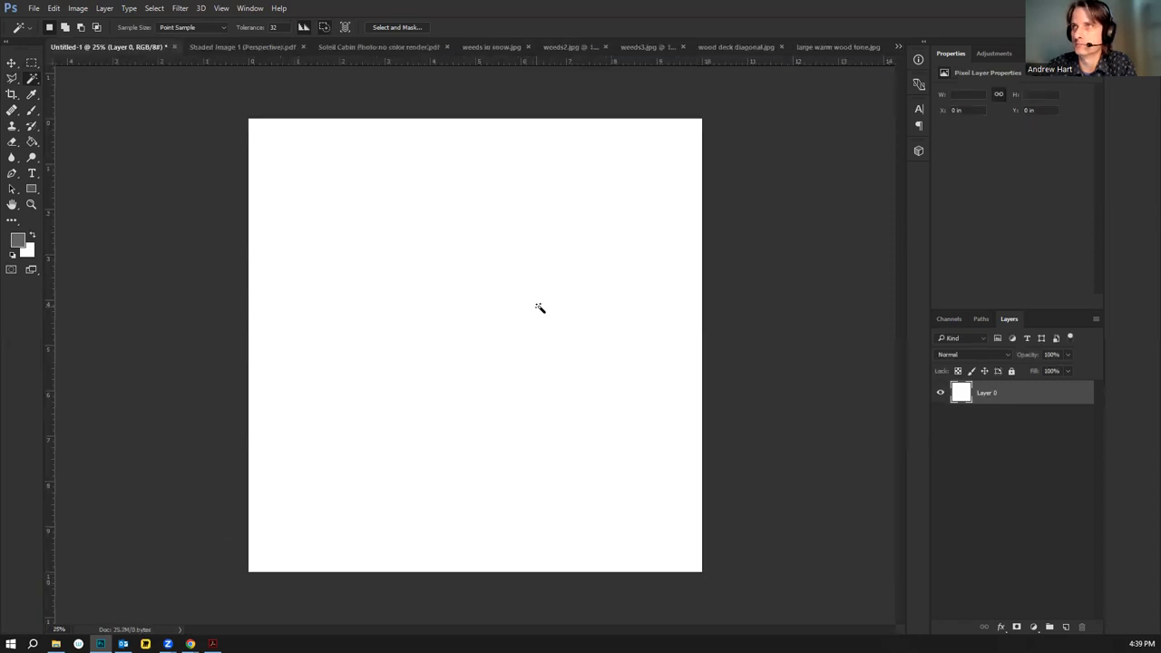
click(252, 46)
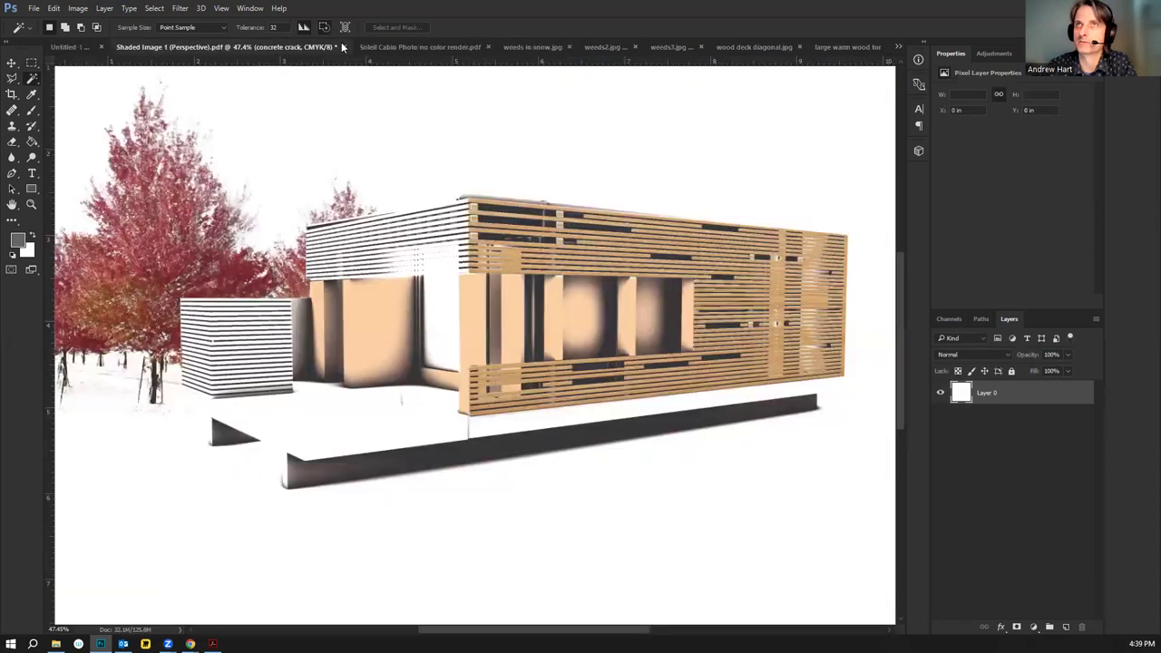
key(ctrl+v)
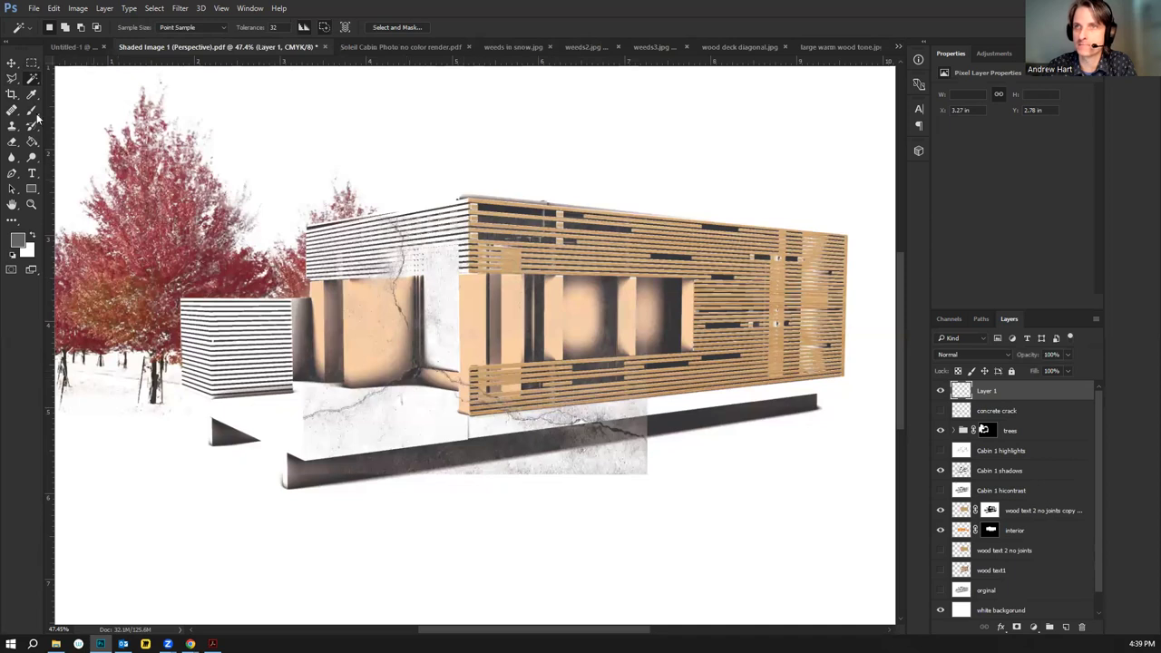
key(v)
drag(424, 372, 357, 492)
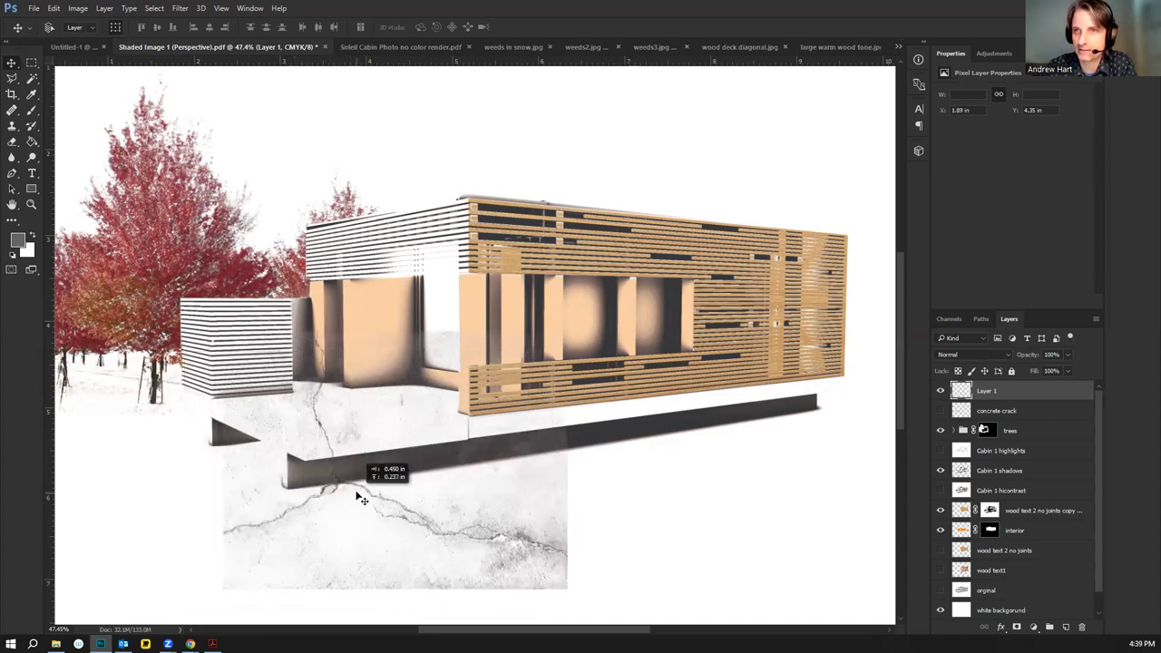
key(Delete)
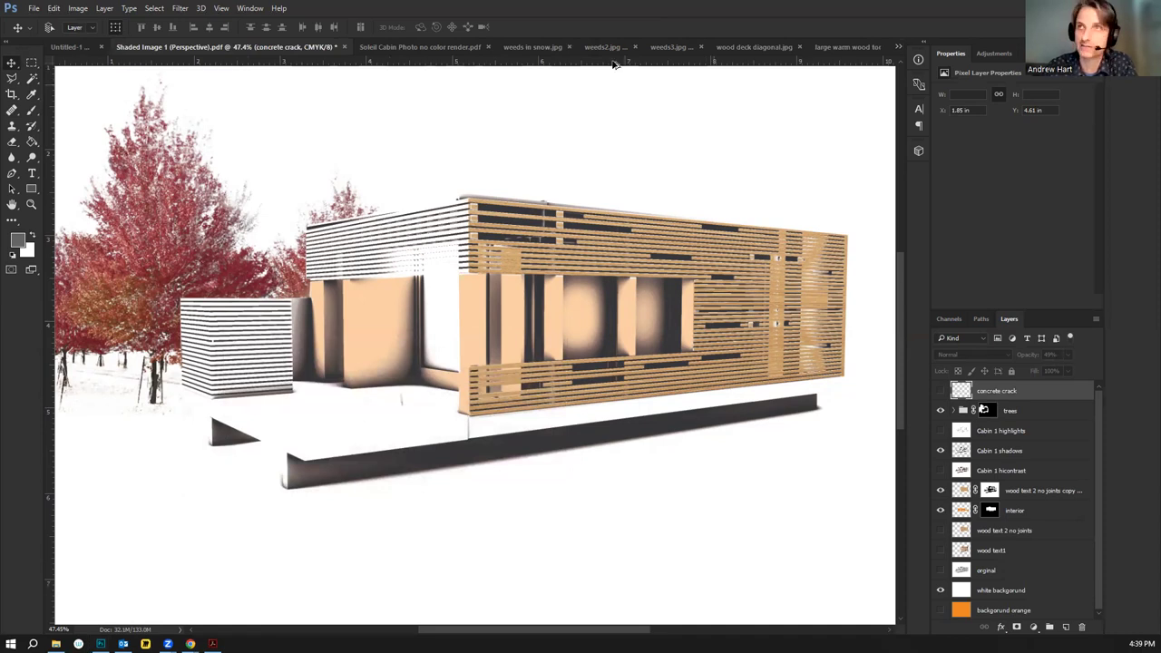
click(897, 47)
click(788, 182)
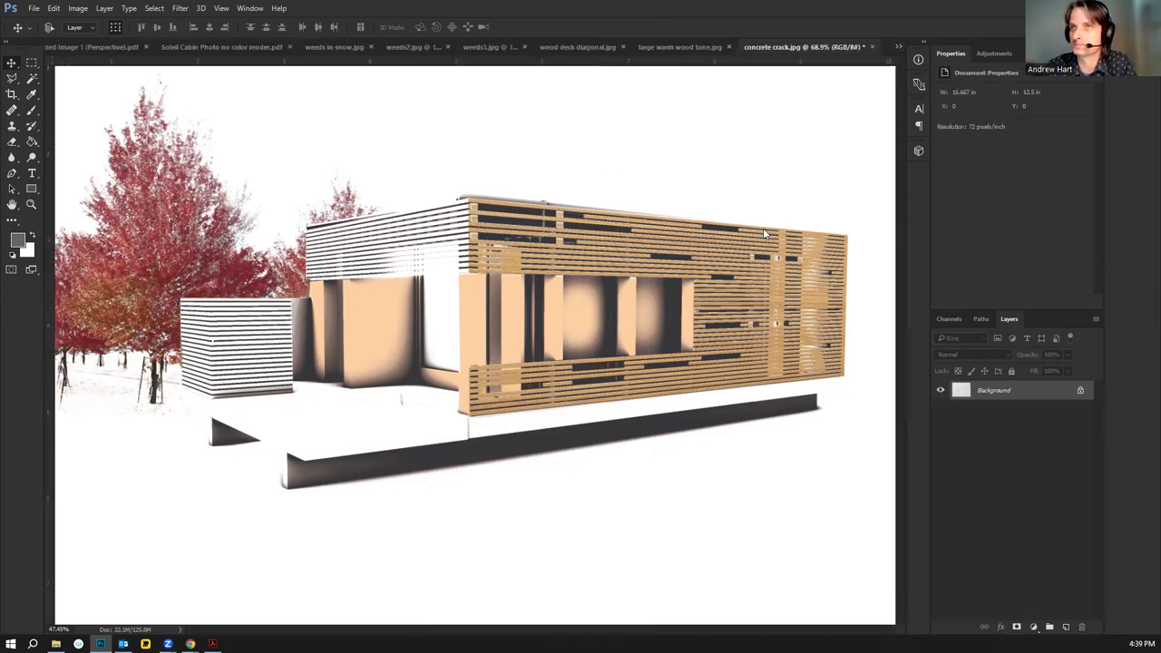
Color Range-select the crack lines at Fuzziness 200, copy them and return to the cabin render
click(31, 81)
right_click(366, 397)
key(Escape)
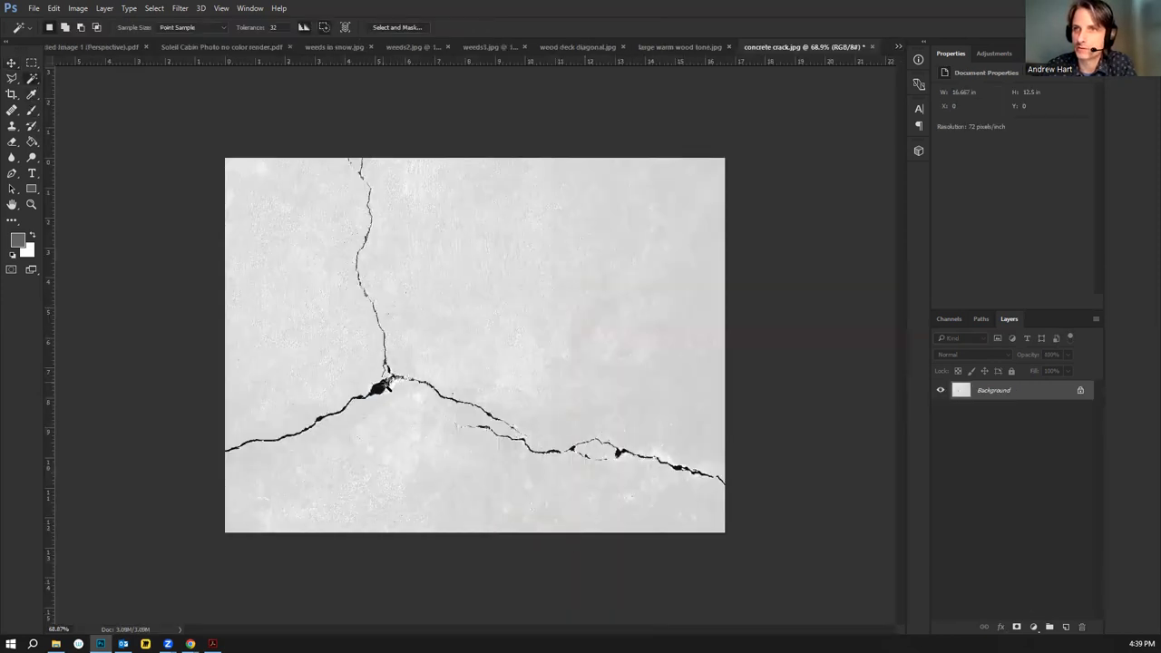
right_click(389, 388)
key(Down)
key(Return)
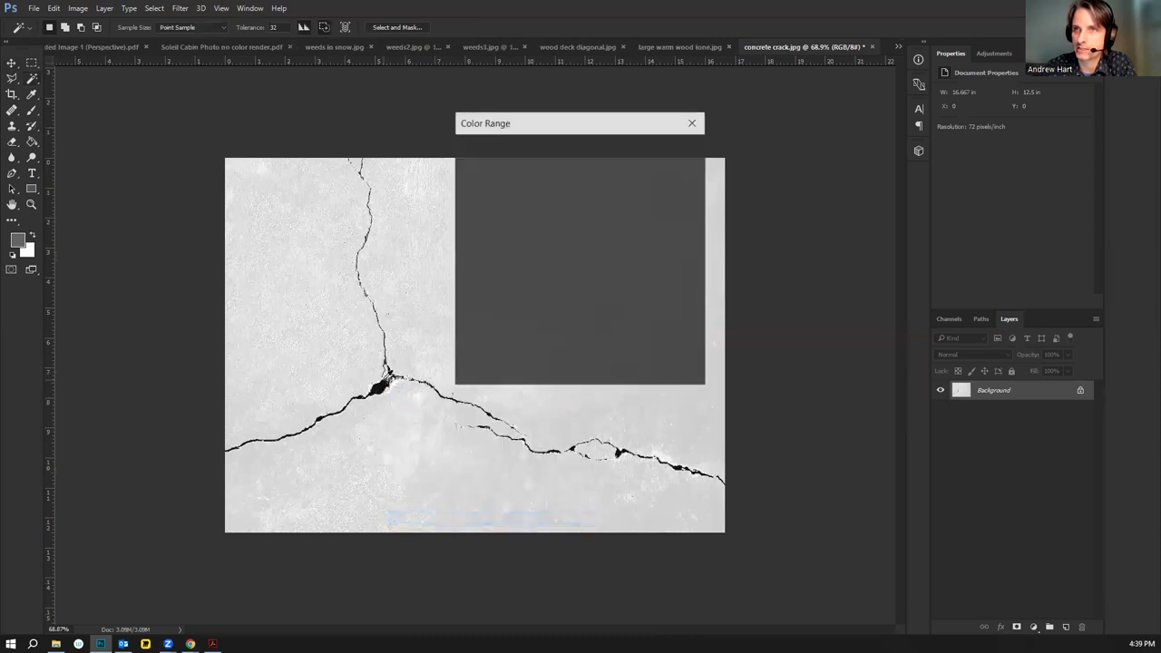
click(391, 380)
drag(575, 198, 628, 190)
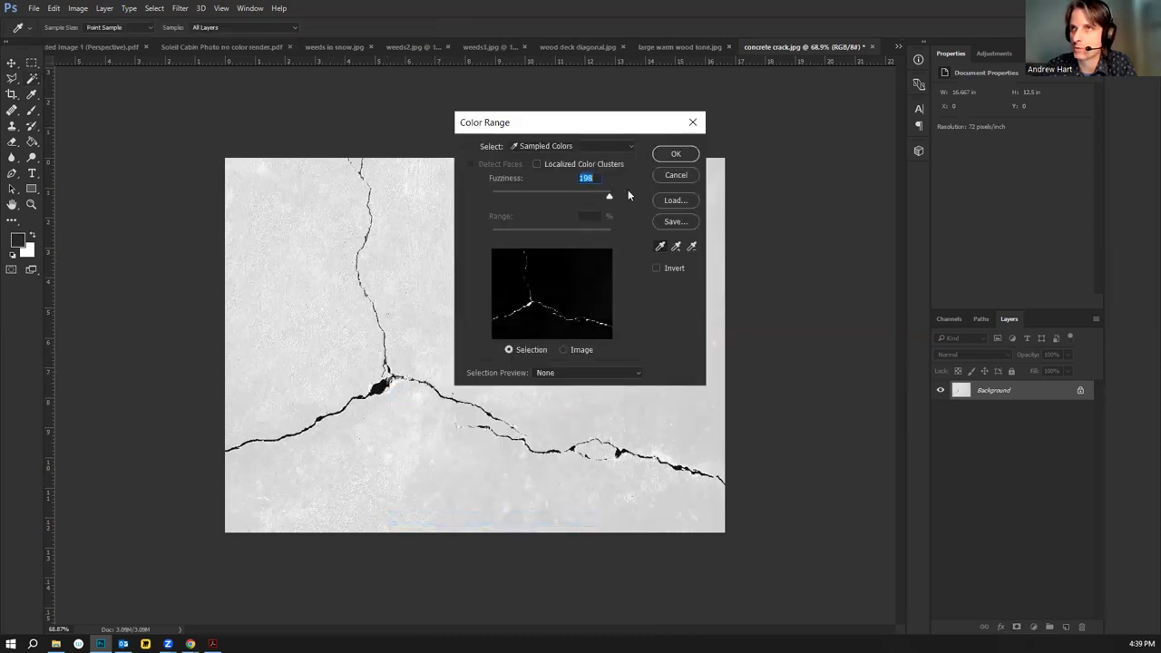
click(494, 409)
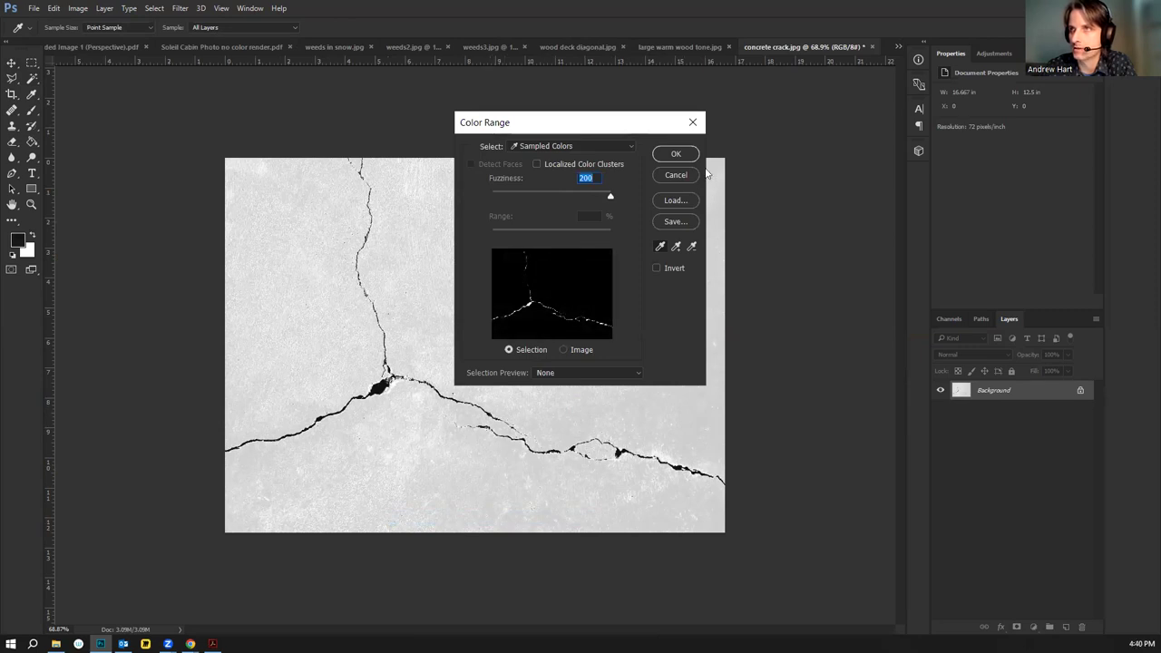
click(675, 153)
key(BackSpace)
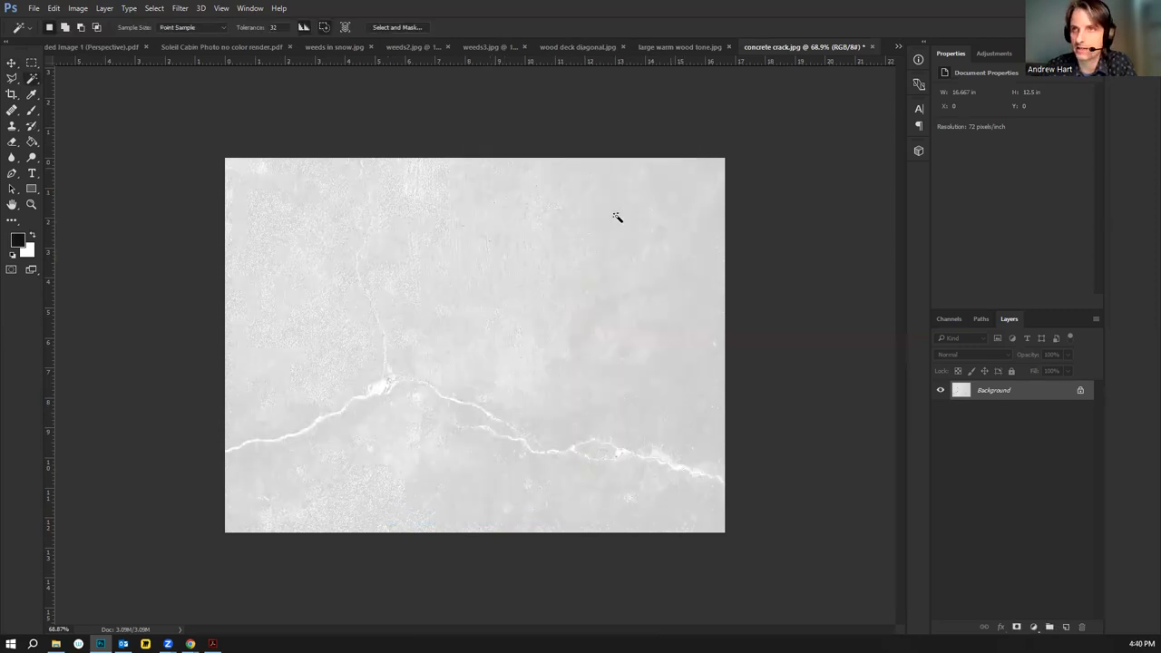
click(99, 47)
Paste the cracks as a new layer and move it down-left onto the deck
key(ctrl+v)
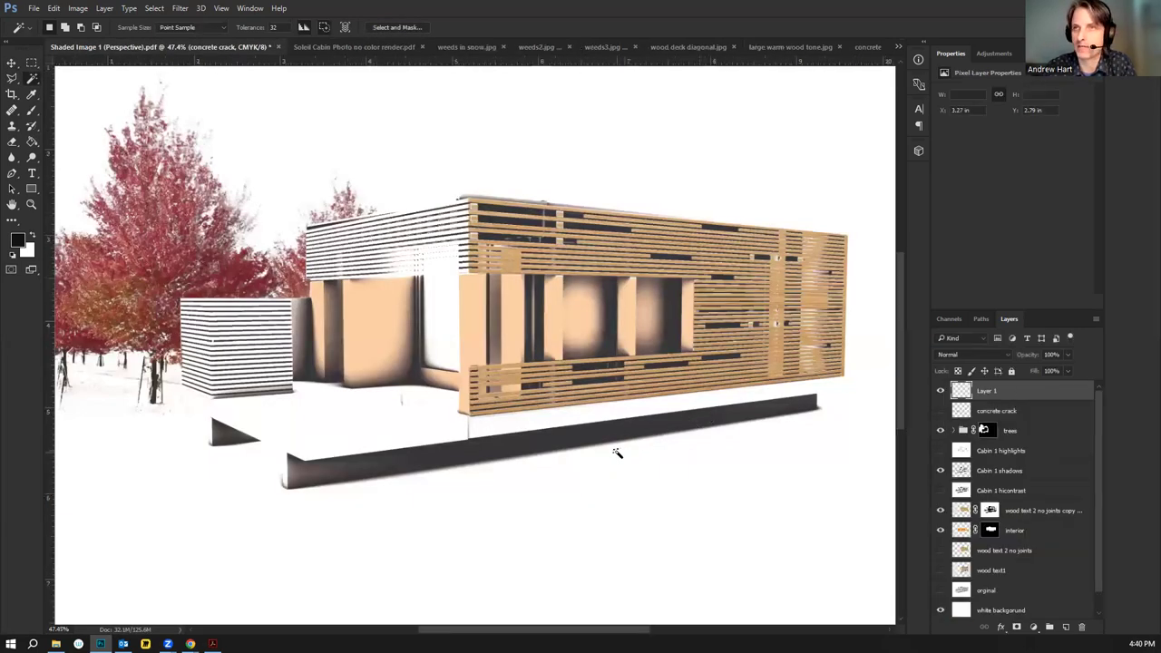
click(11, 63)
drag(417, 381, 334, 450)
Skew the crack layer's four corners into perspective across the deck and apply it
click(54, 8)
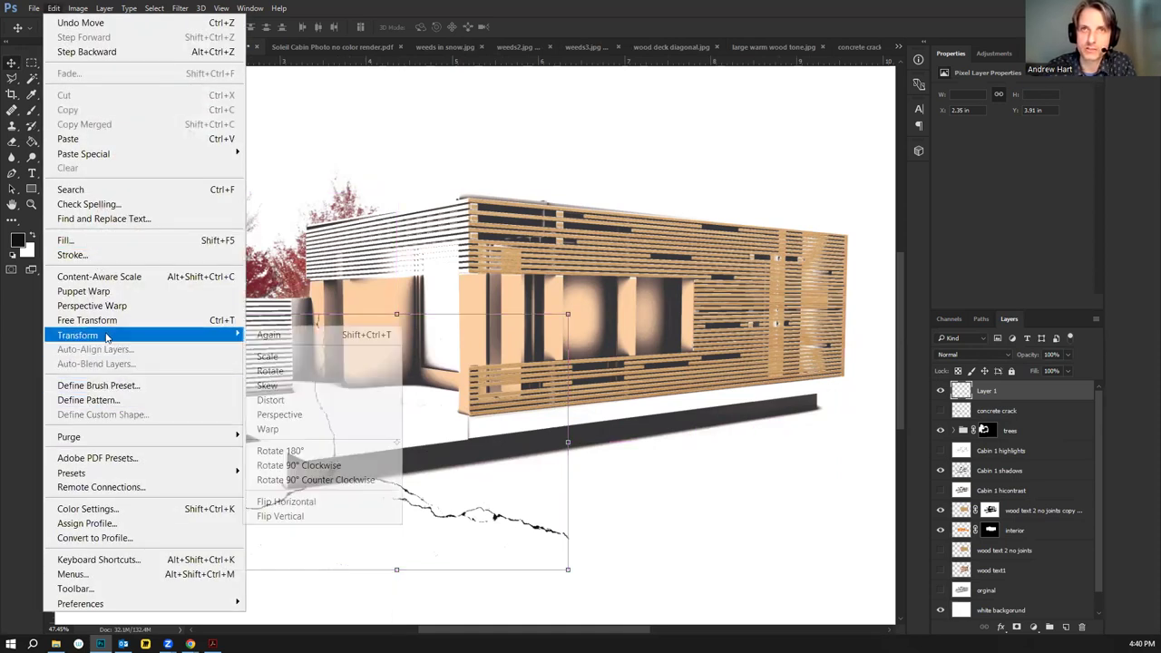
mouse_move(234, 337)
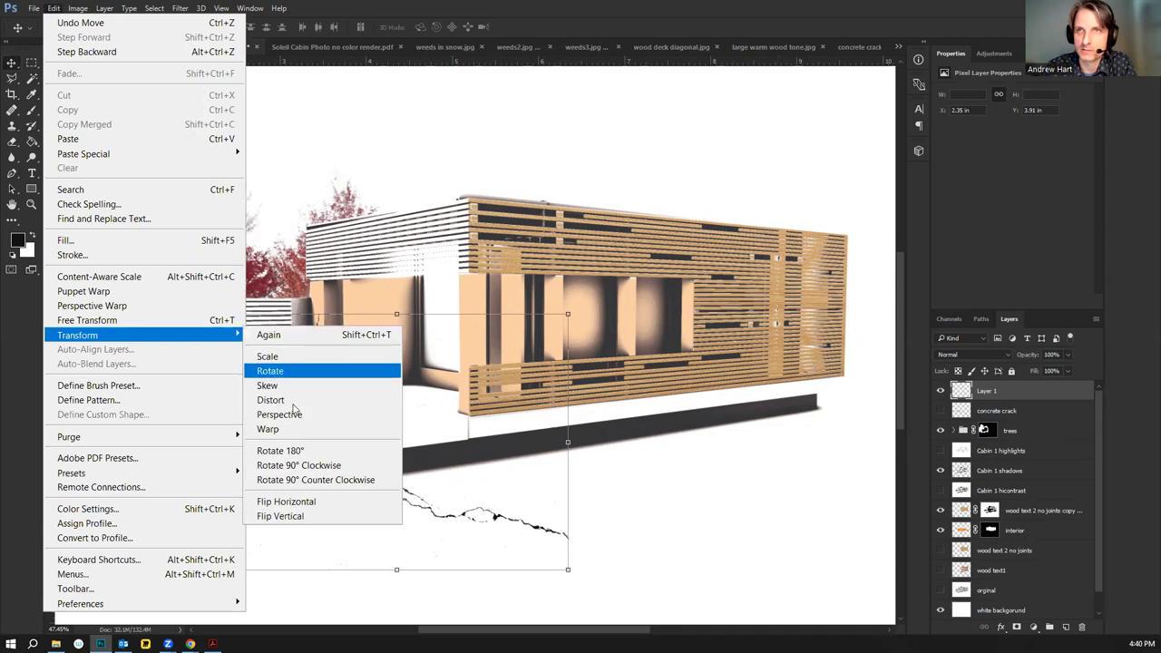
click(290, 400)
drag(565, 314, 346, 376)
drag(224, 314, 266, 386)
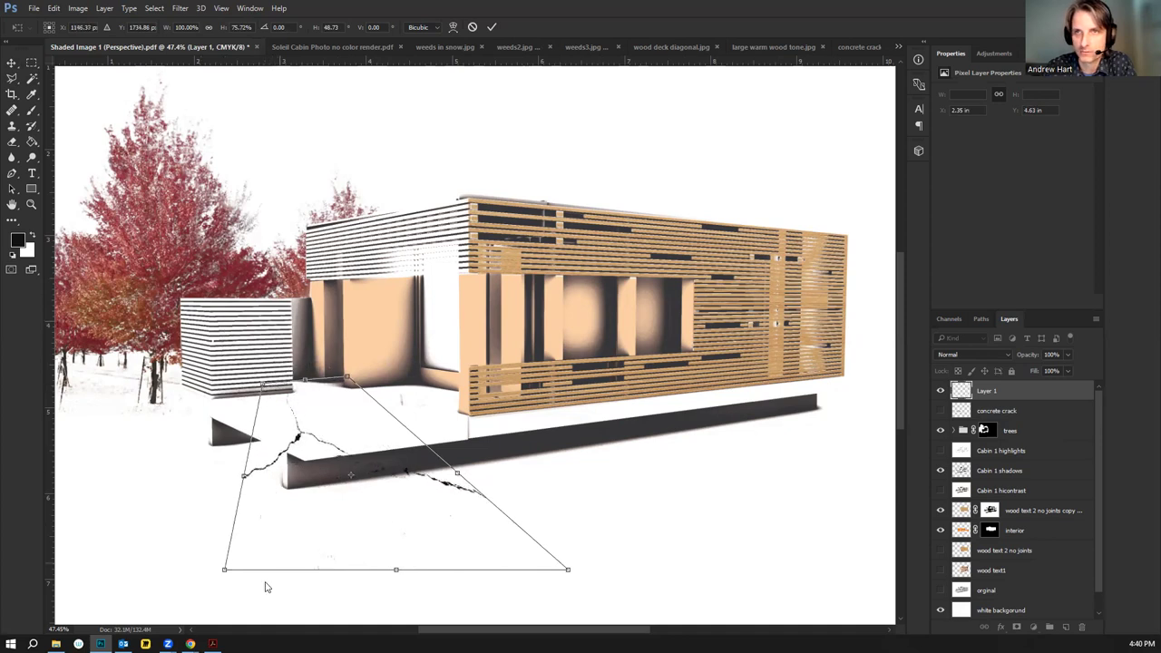
drag(225, 569, 306, 436)
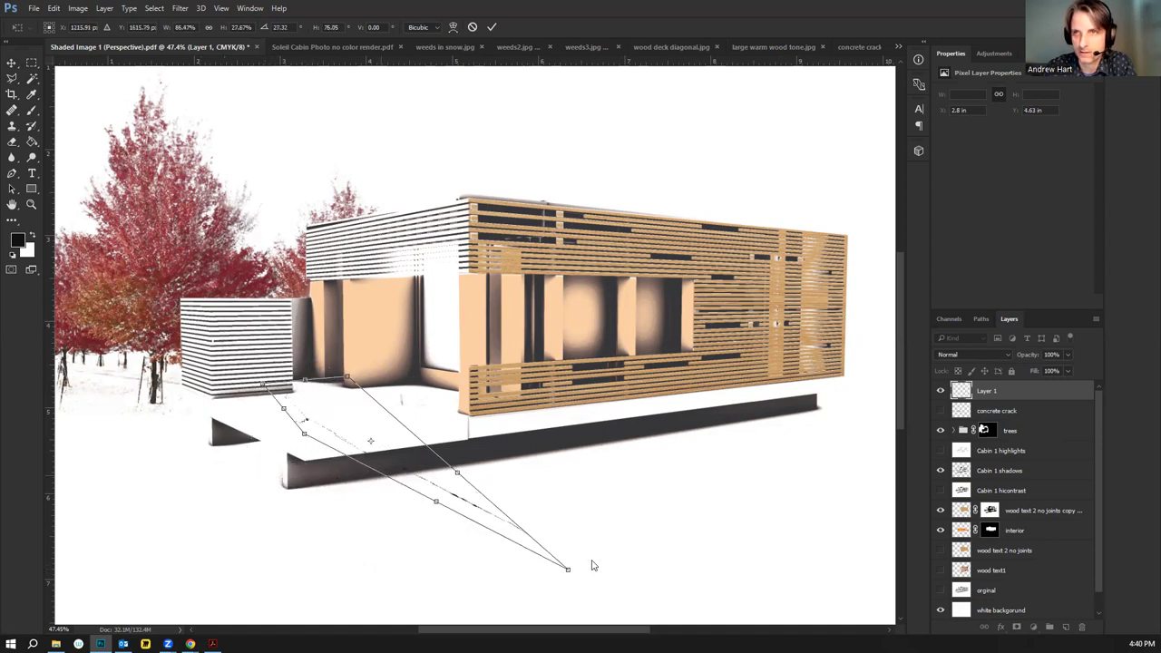
drag(567, 569, 512, 406)
mouse_move(262, 384)
mouse_down()
mouse_move(219, 389)
mouse_move(270, 396)
mouse_up()
drag(305, 435, 314, 449)
drag(512, 407, 497, 410)
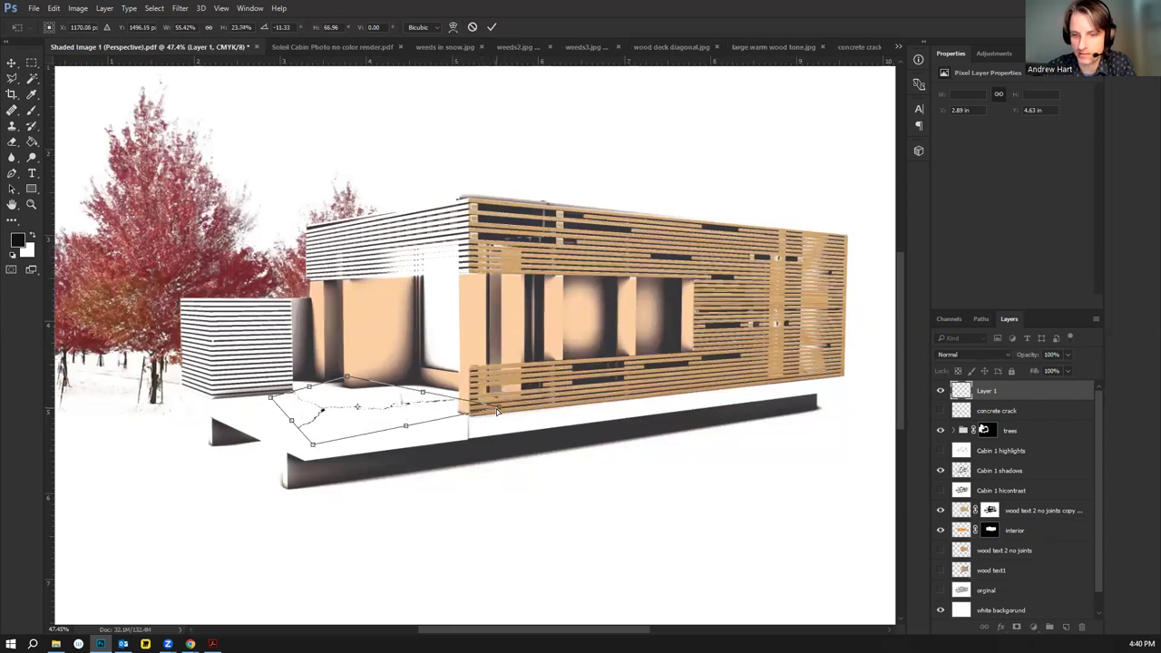
key(Return)
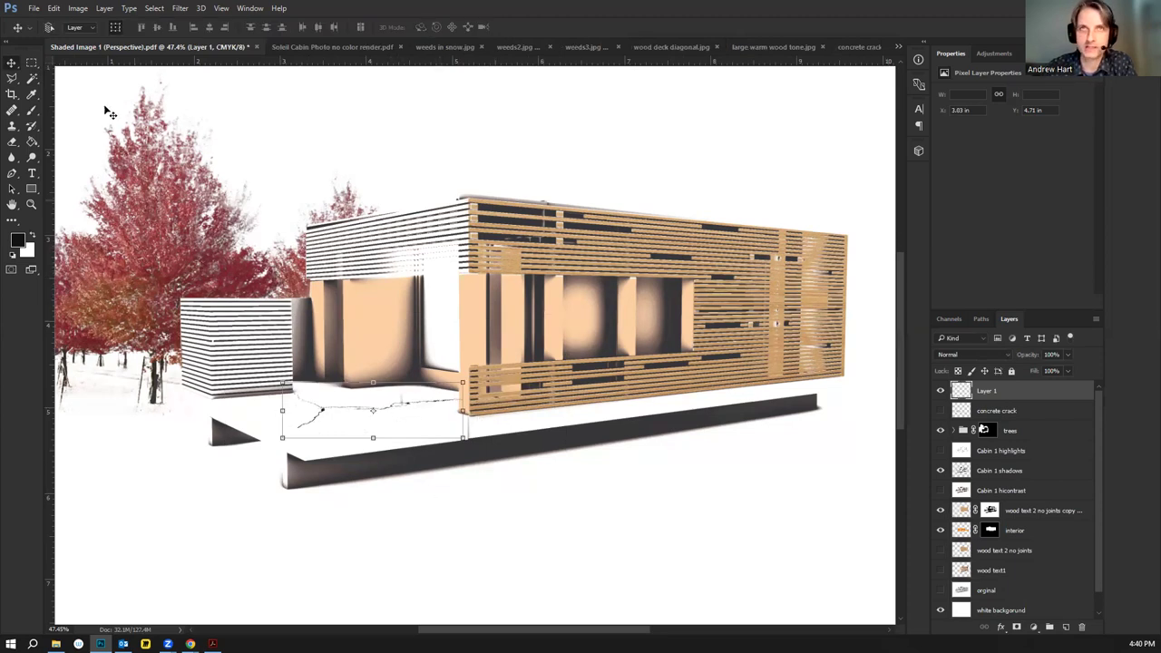
Zoom in to inspect the cracks lying on the deck
click(32, 62)
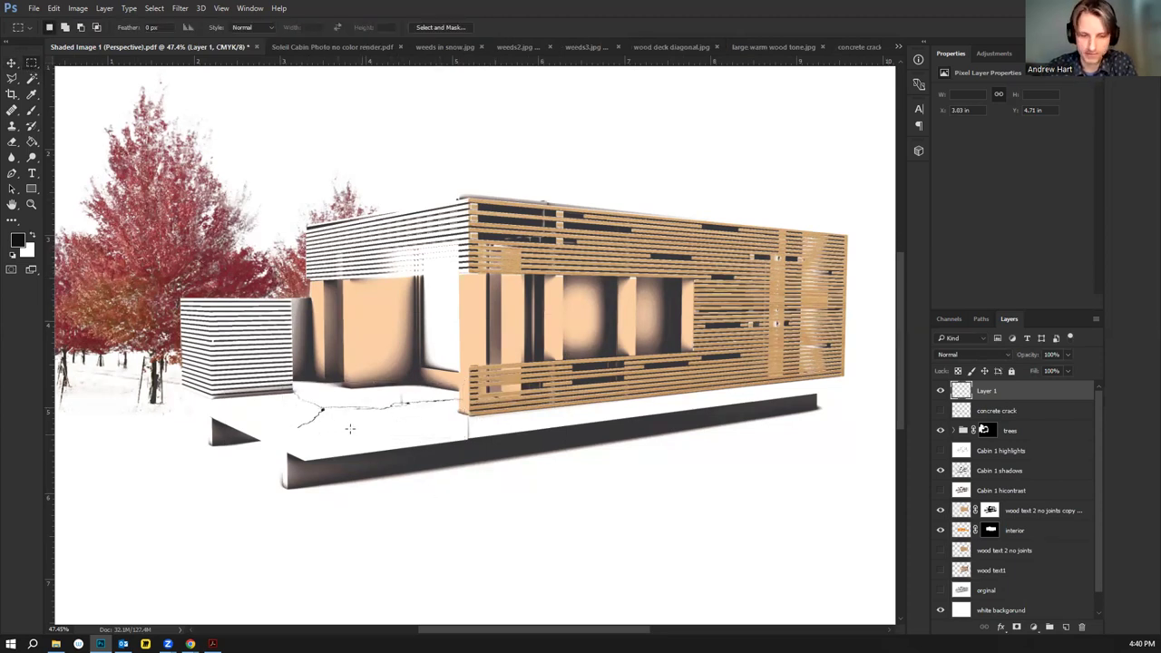
drag(321, 422, 416, 417)
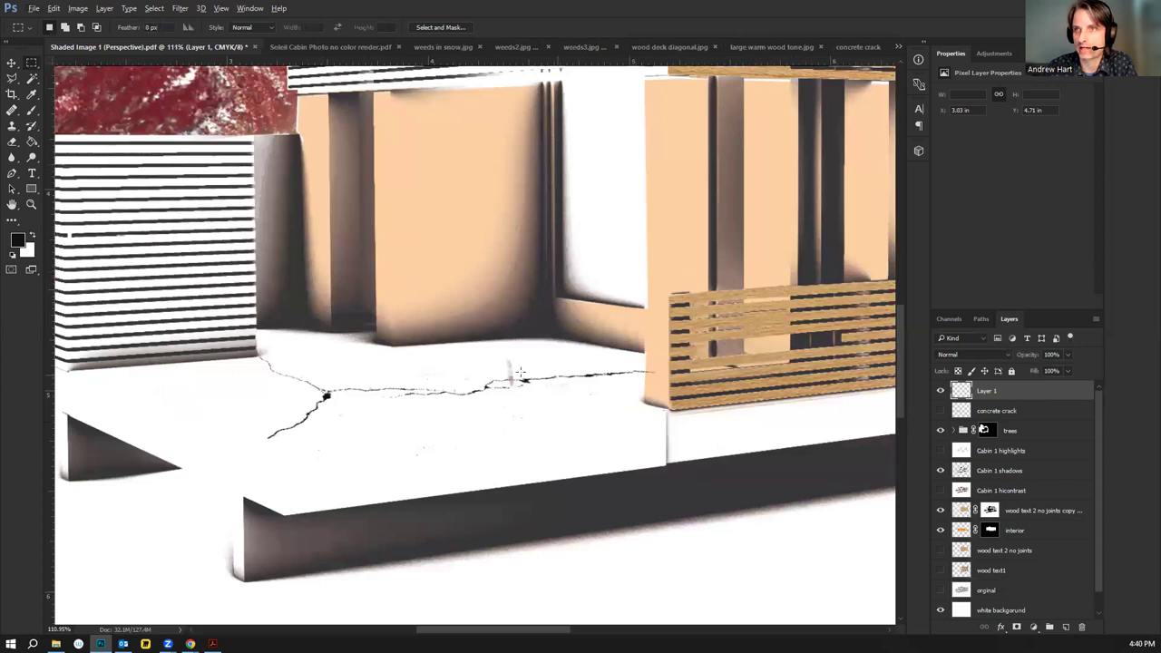
scroll(331, 421, down, 4)
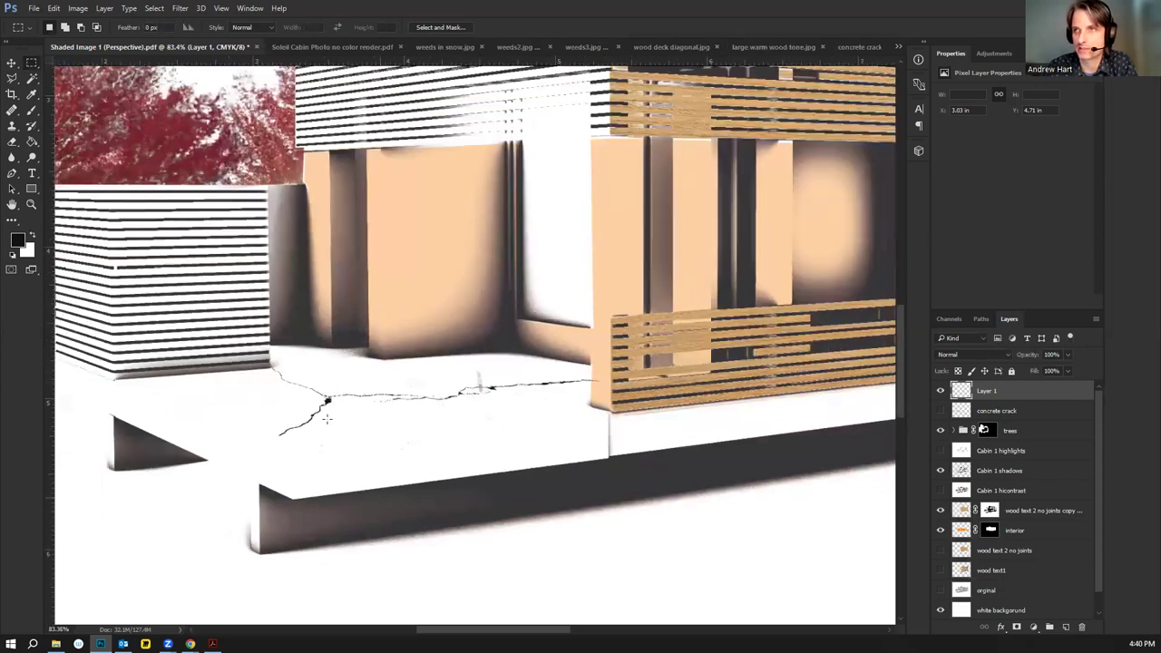
scroll(339, 418, down, 1)
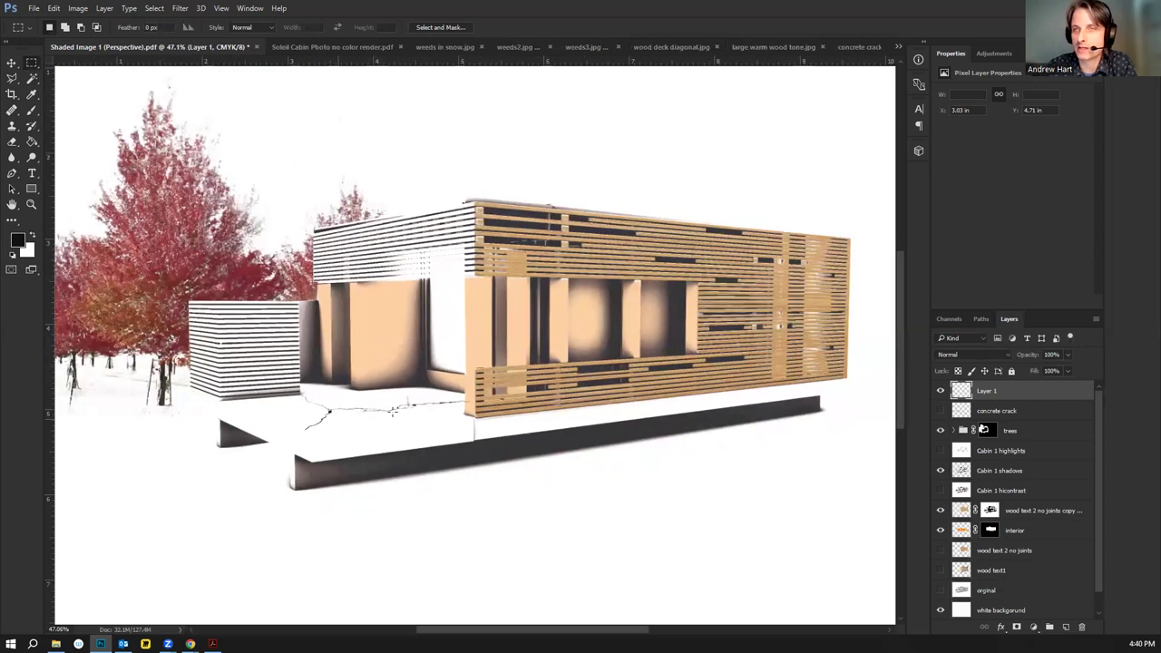
scroll(393, 410, up, 1)
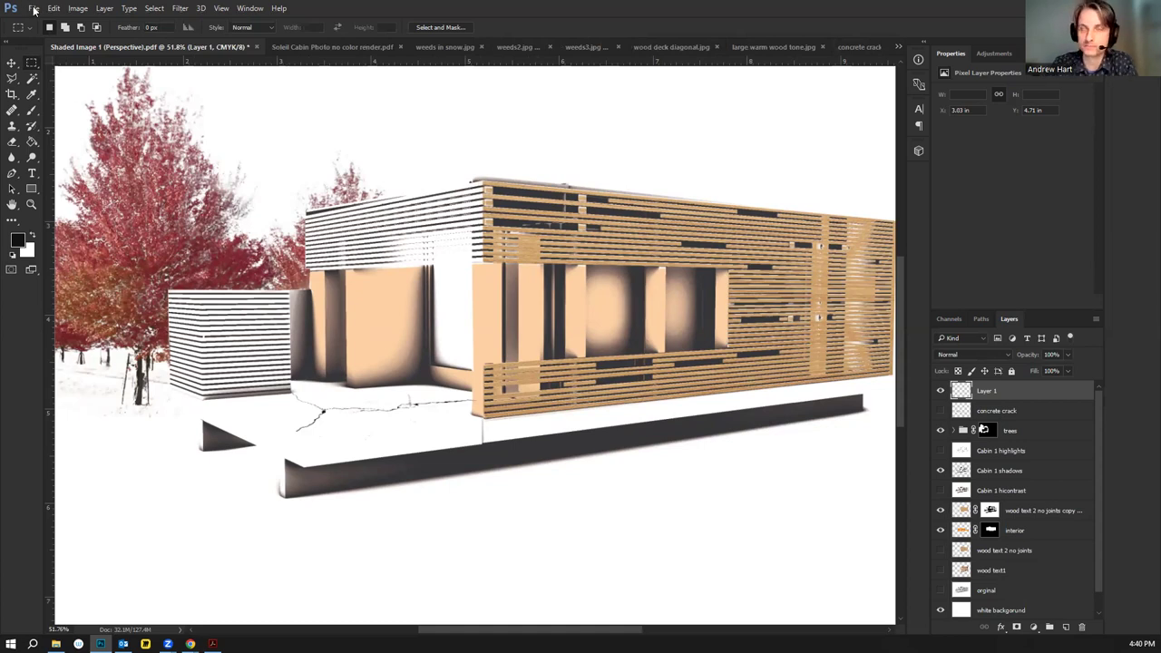
Open the concrete board formed image
key(ctrl+o)
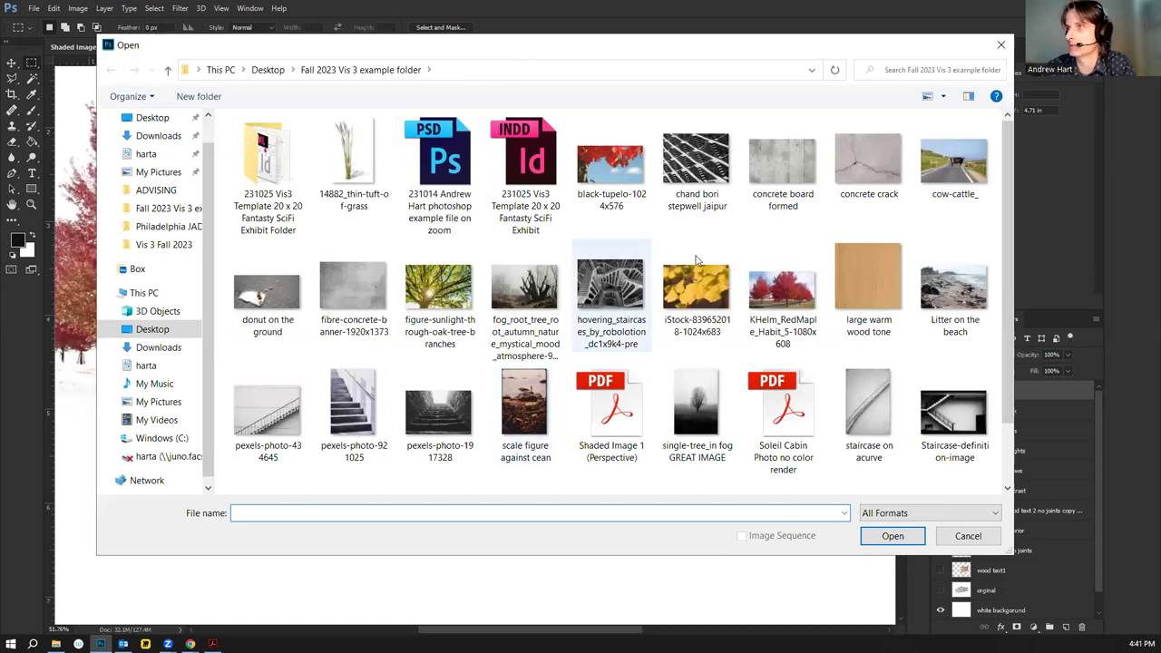
scroll(705, 285, down, 1)
scroll(739, 383, up, 1)
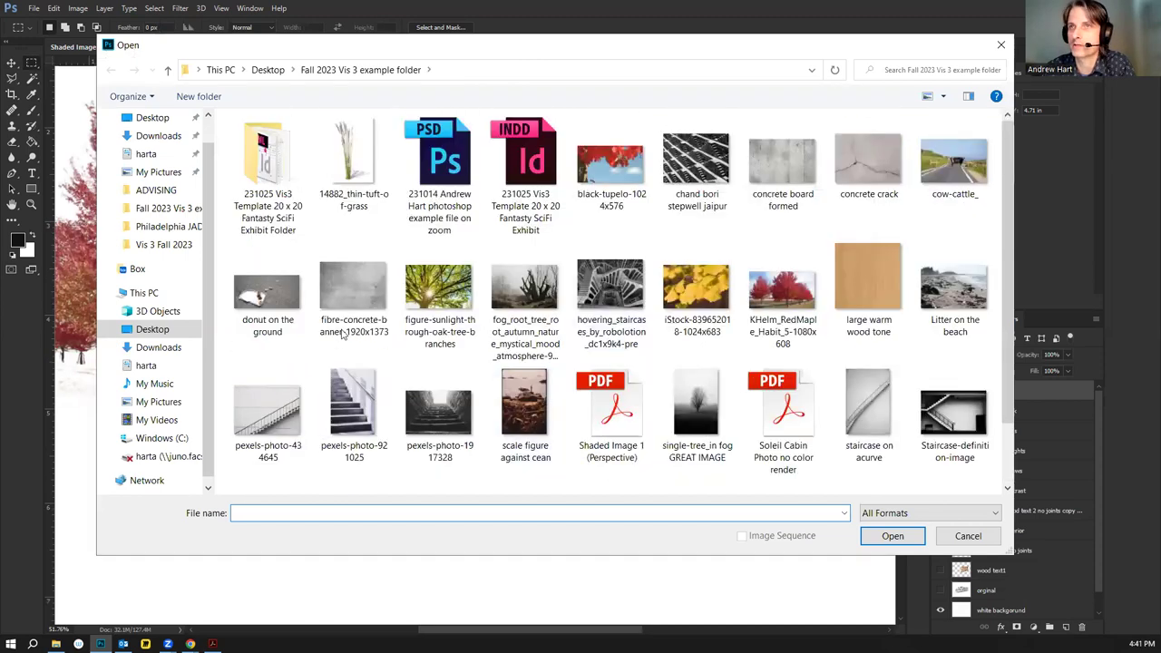
click(380, 276)
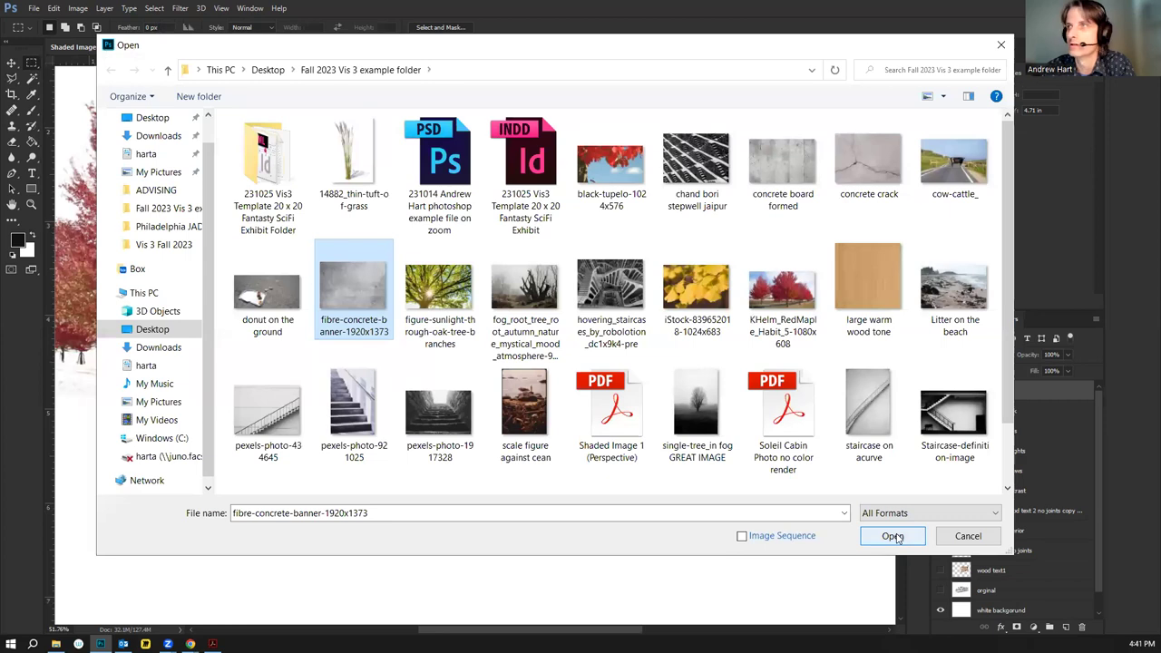
click(816, 205)
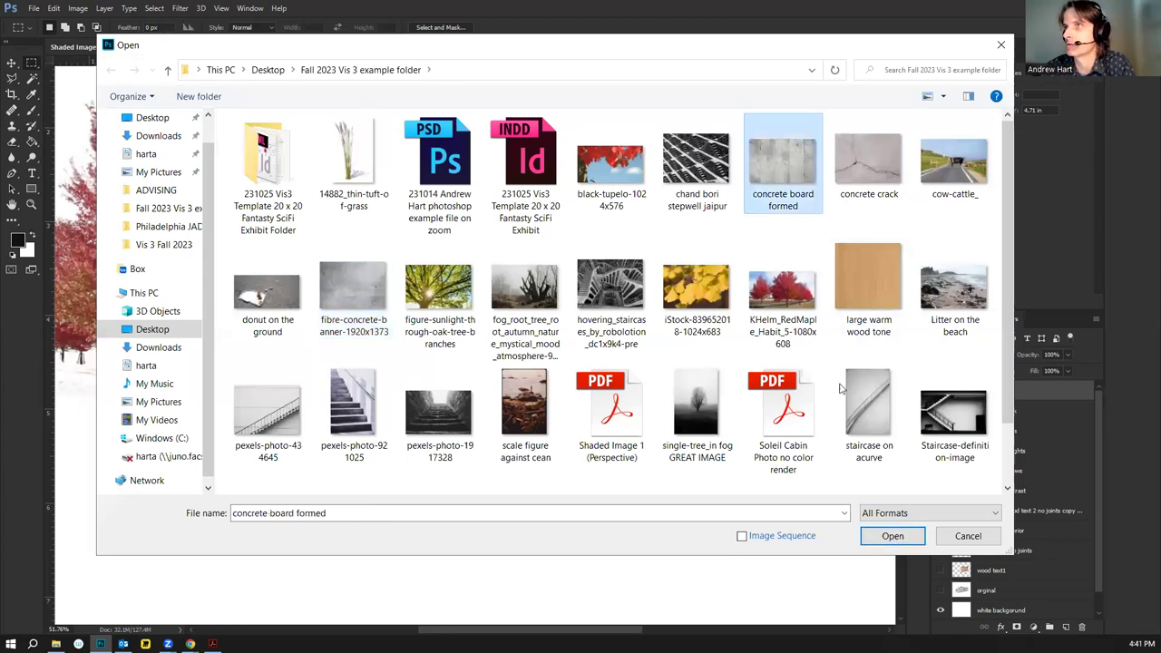
click(881, 537)
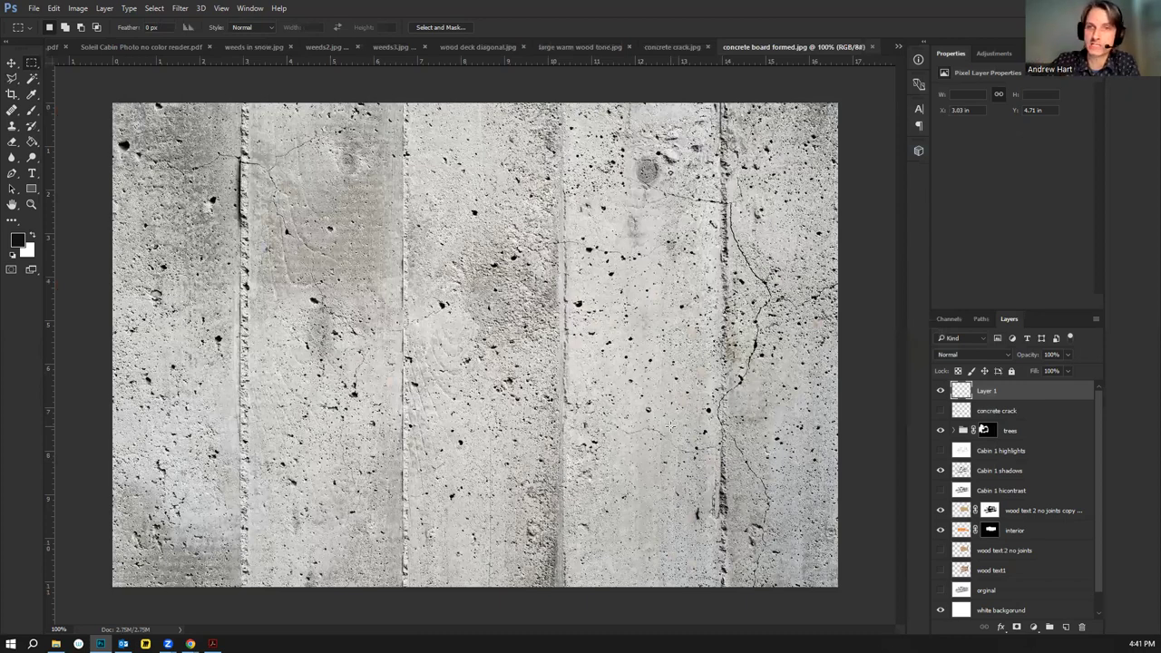
Boost the concrete's contrast with Levels: black input 87, white input 215
key(ctrl+l)
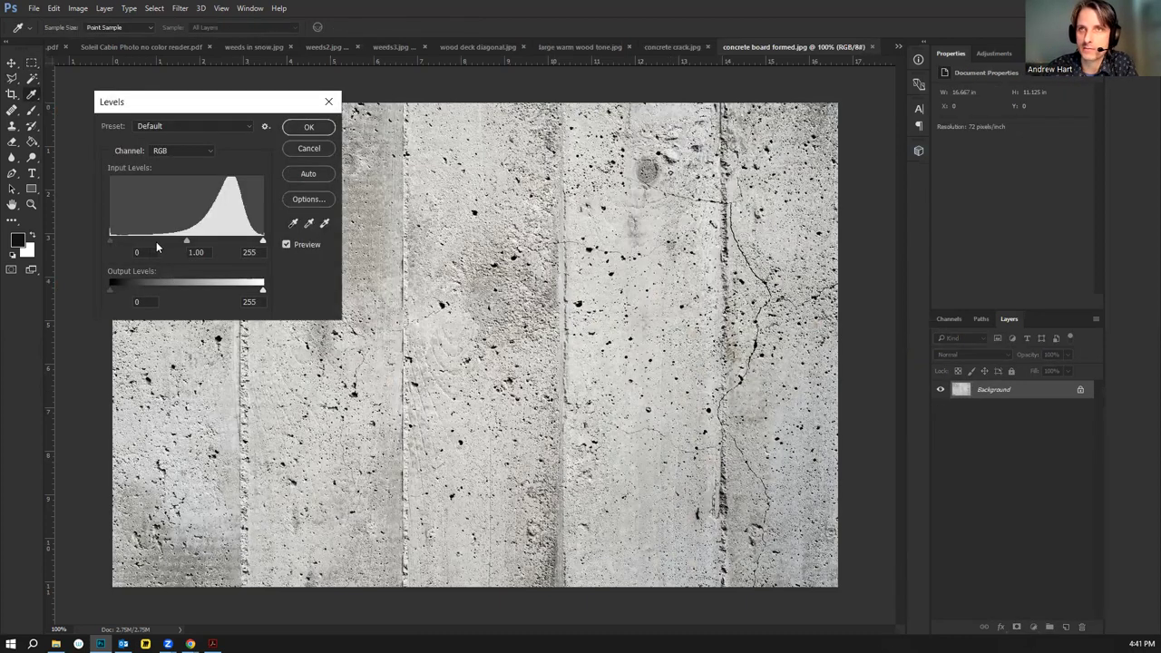
drag(111, 240, 162, 240)
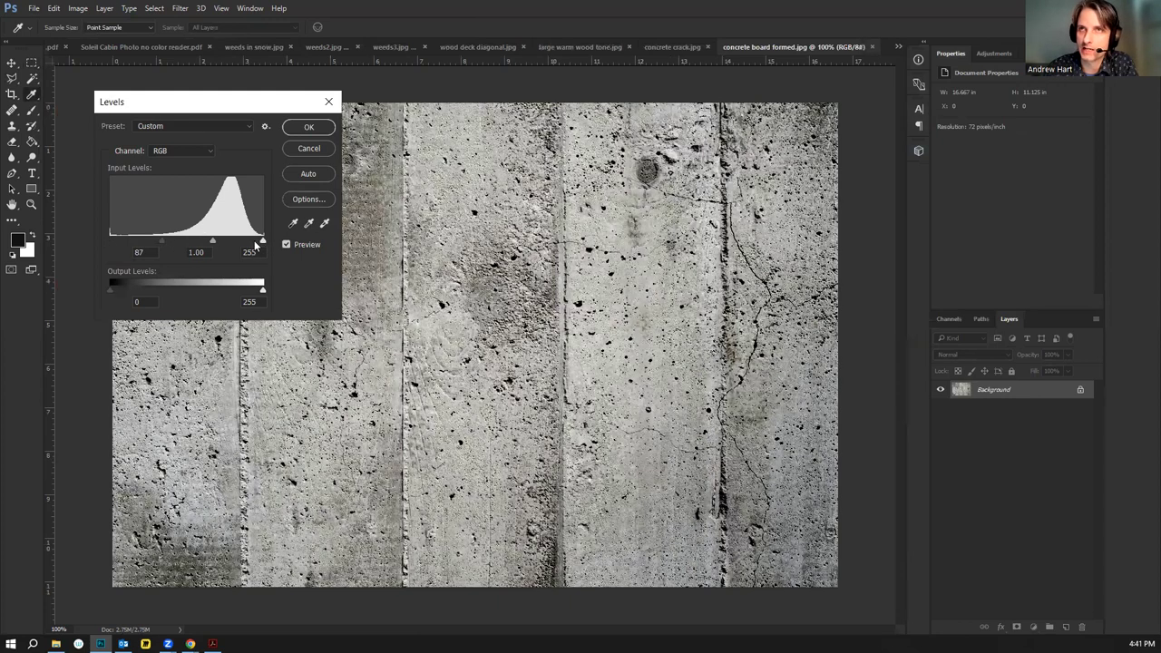
drag(262, 240, 220, 247)
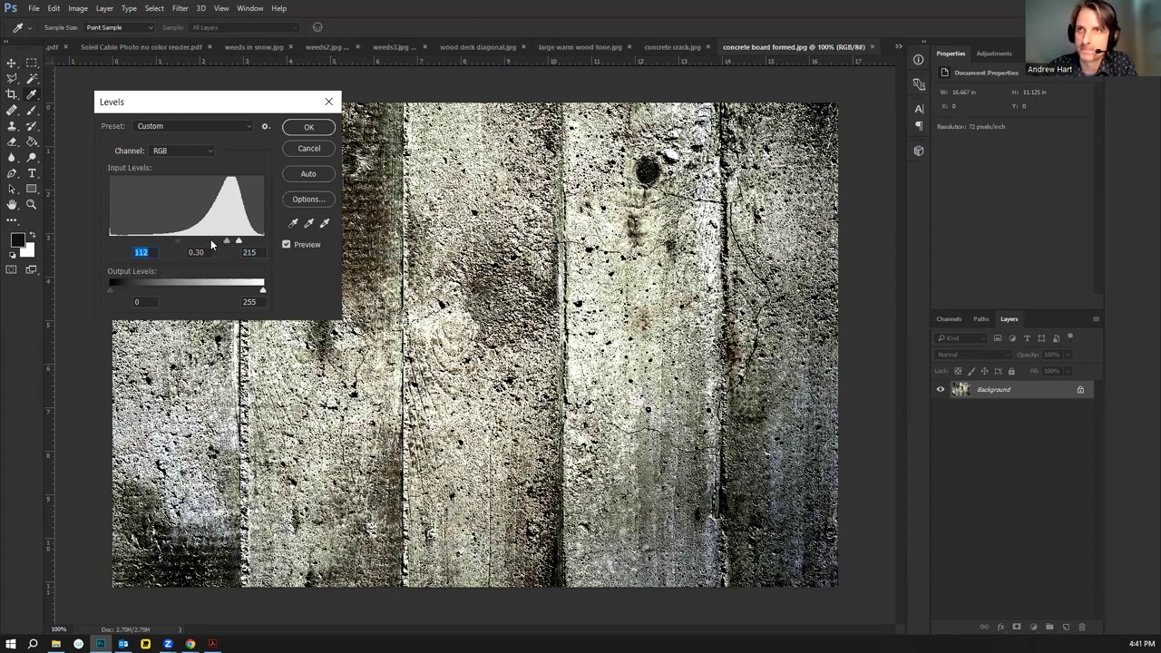
drag(203, 245, 201, 245)
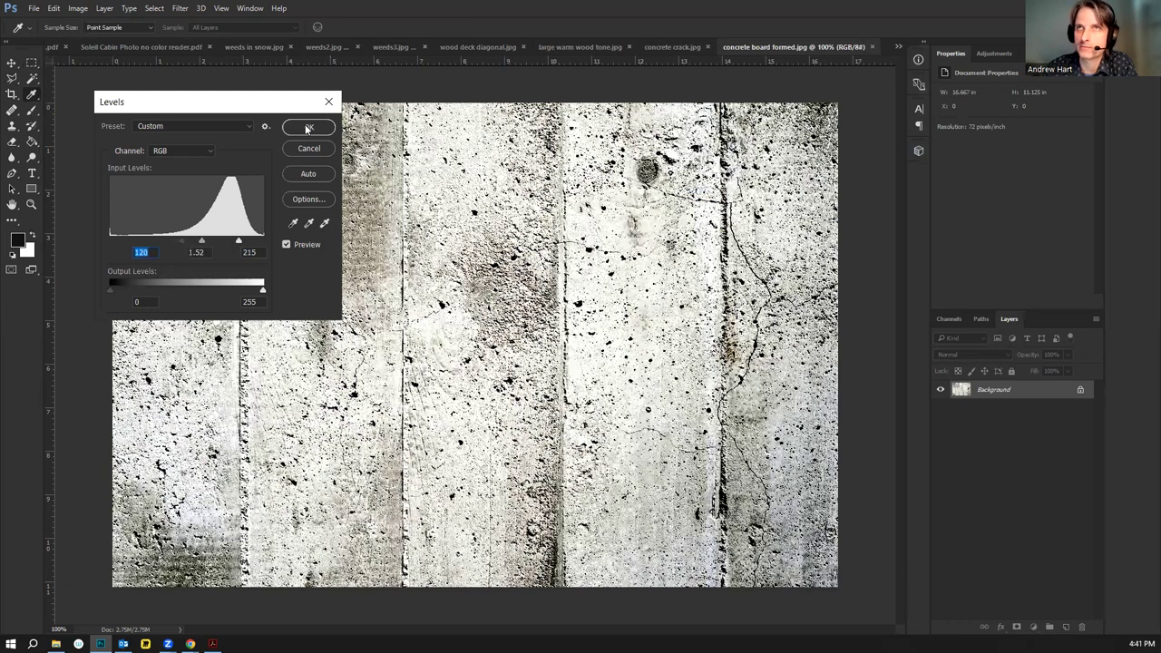
key(Return)
click(83, 13)
Fully desaturate the concrete with Hue/Saturation
mouse_move(227, 45)
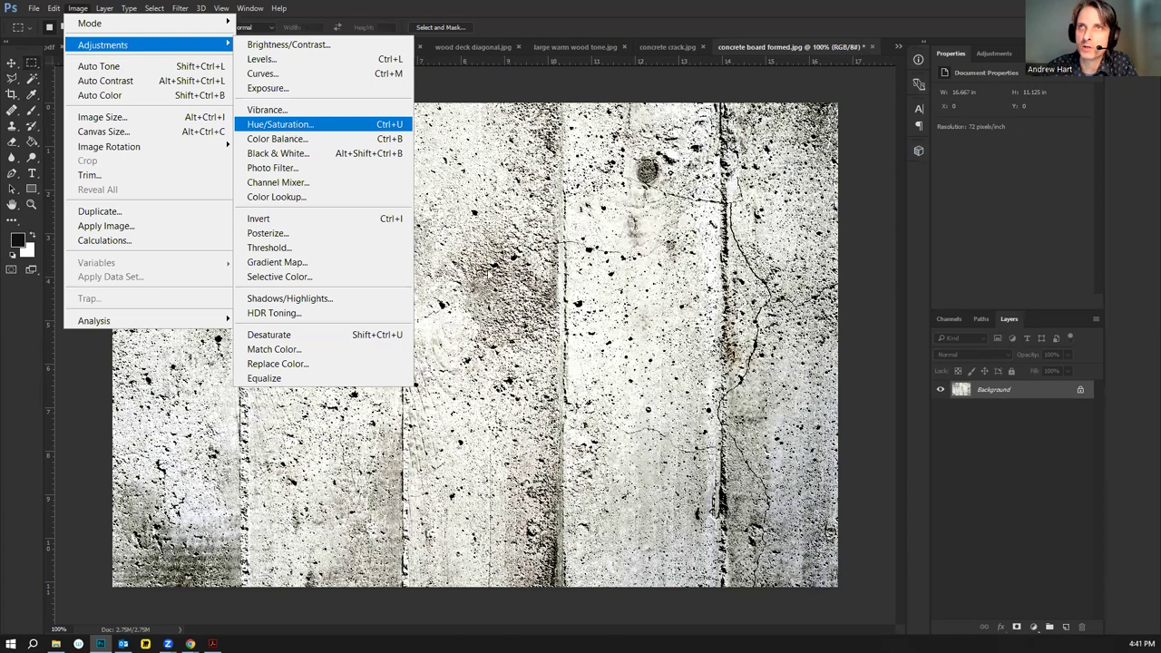
click(292, 129)
drag(245, 204, 165, 205)
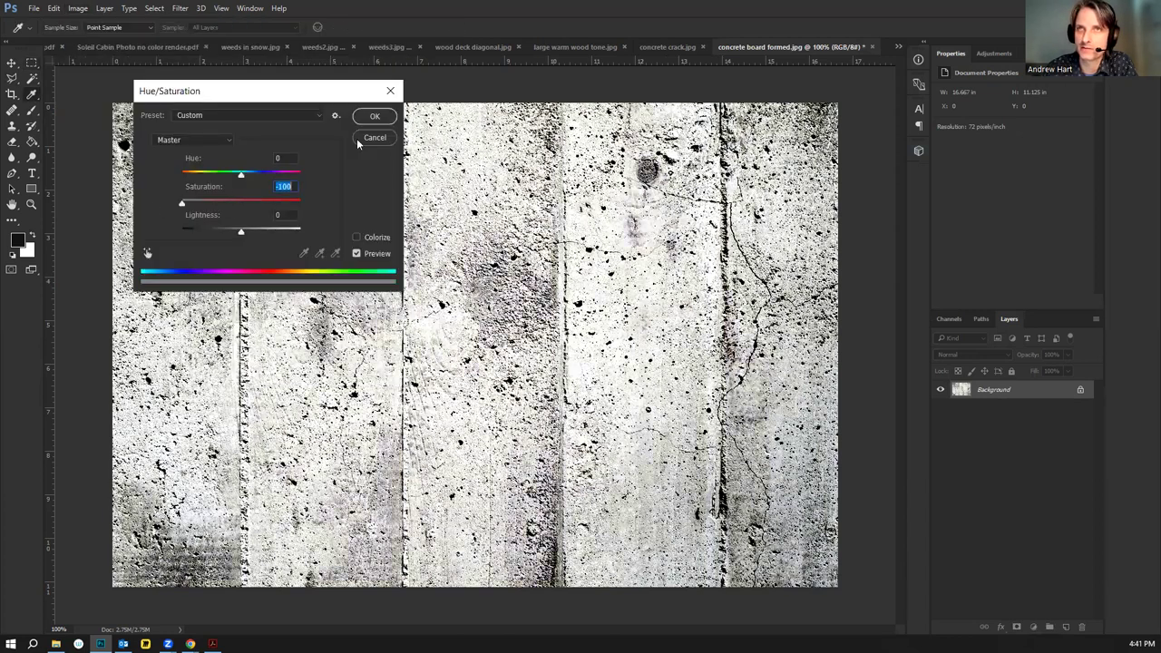
click(373, 116)
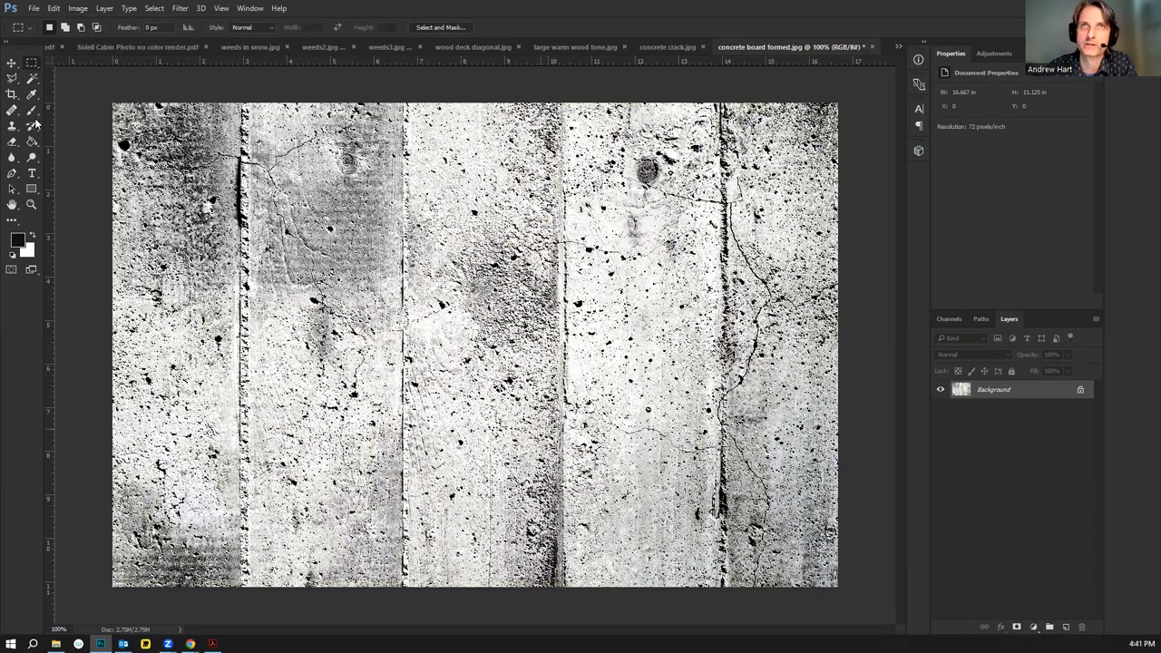
Select the concrete speckles with Color Range at Fuzziness 200, copy them, and return to the cabin render
click(31, 79)
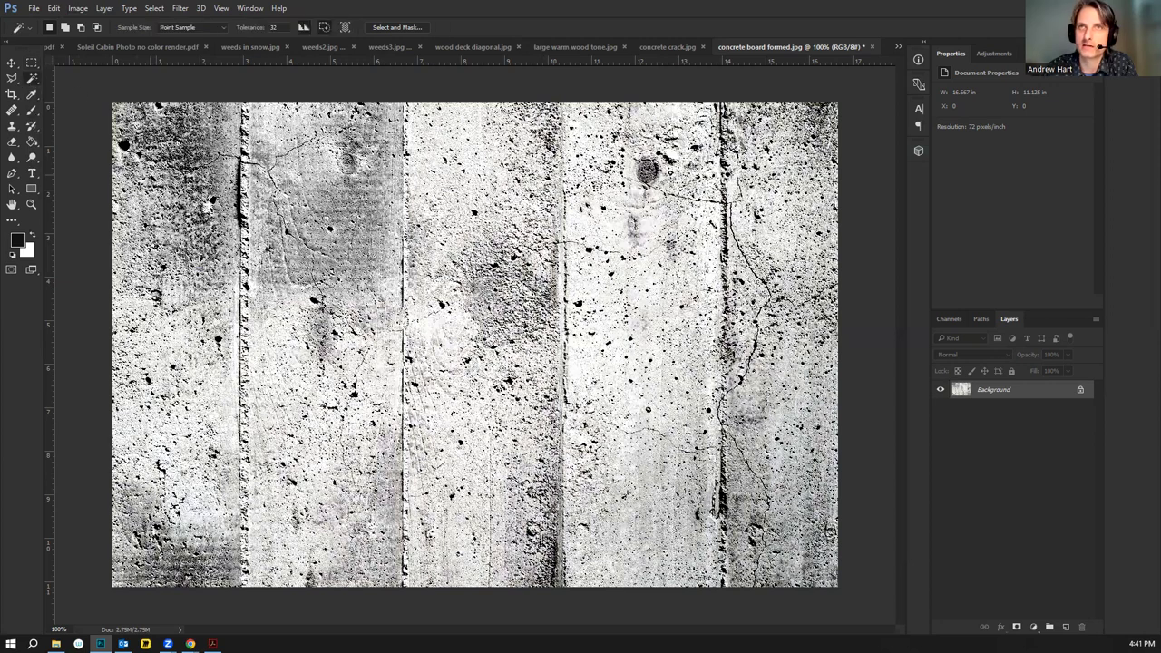
right_click(150, 175)
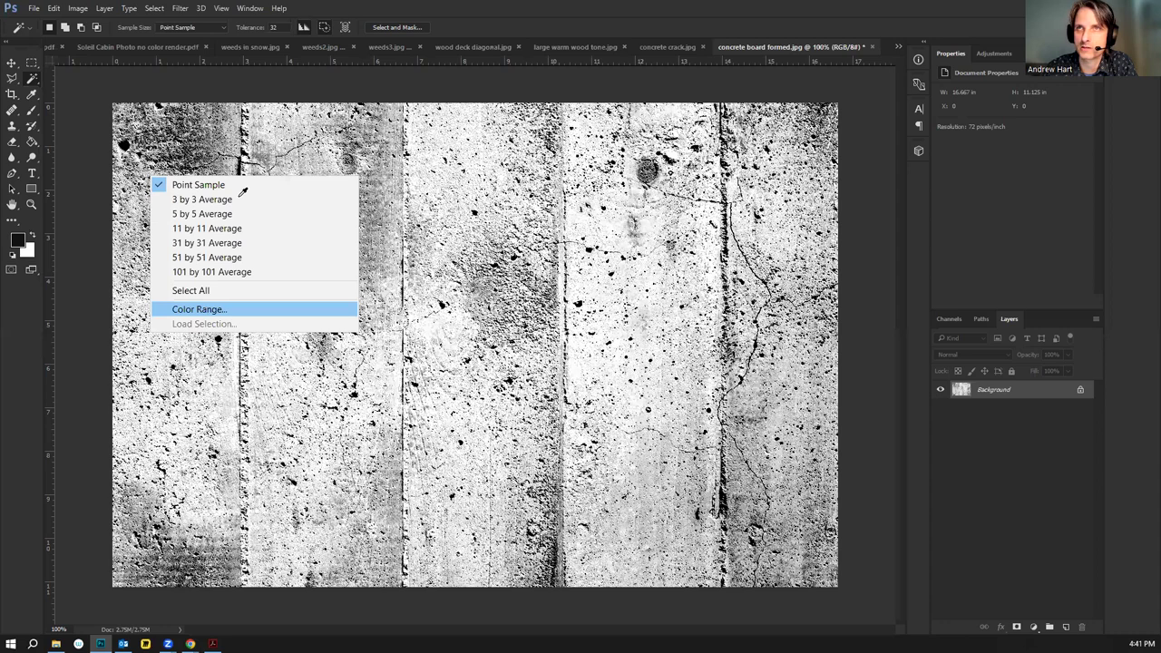
click(200, 309)
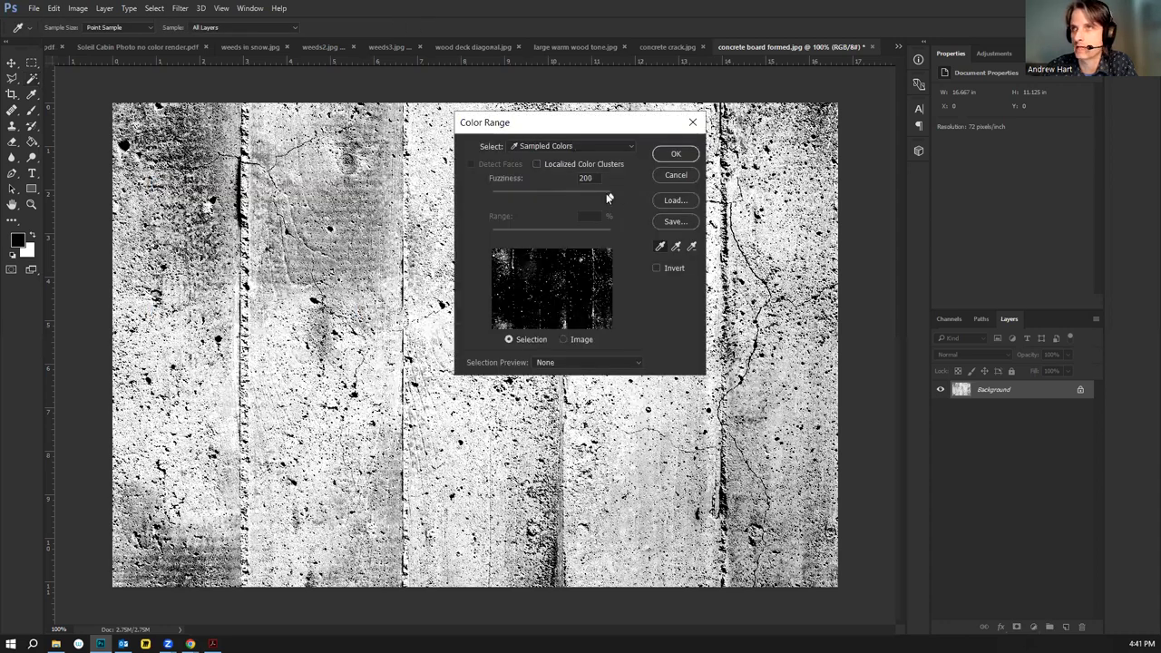
click(676, 153)
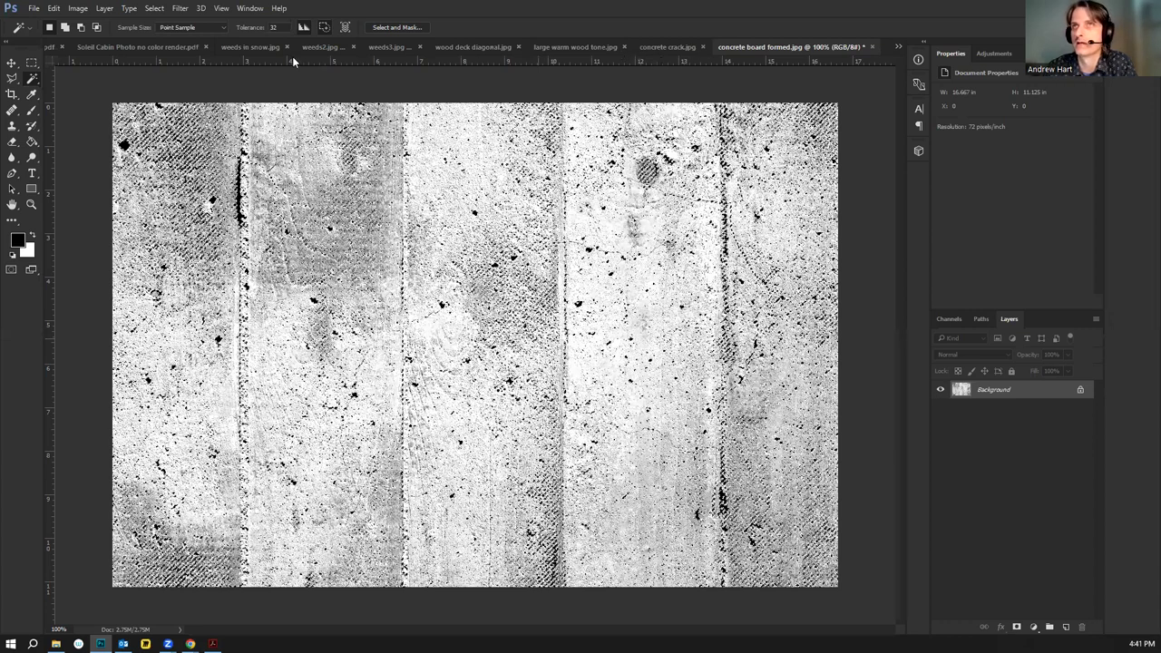
key(ctrl+d)
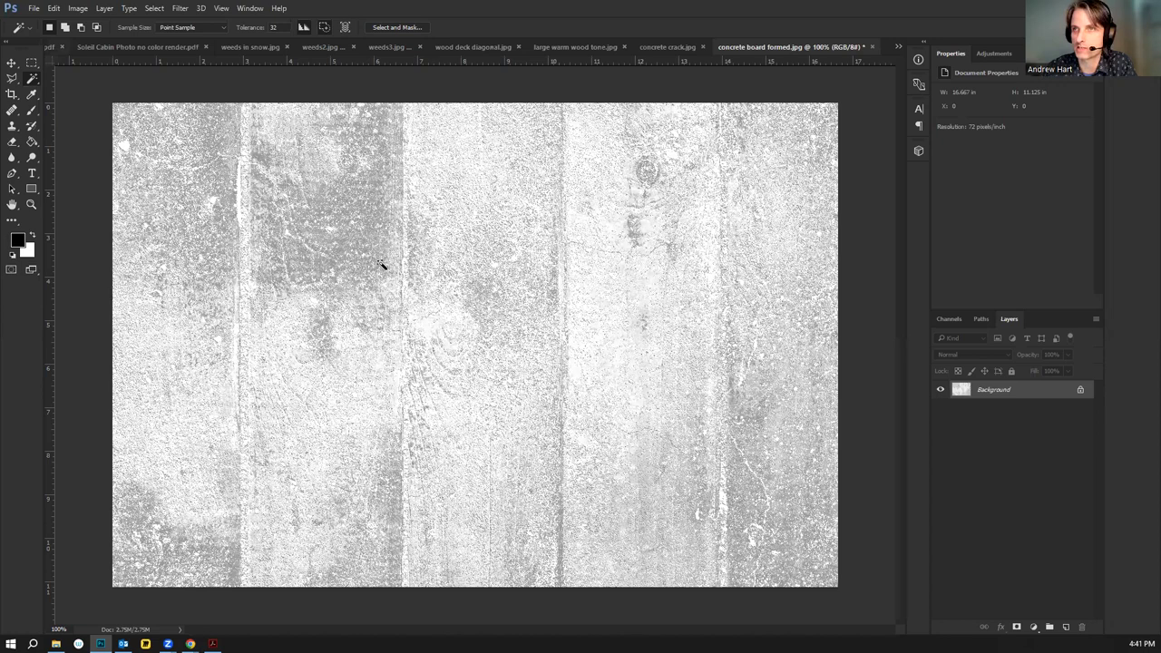
key(ctrl+Tab)
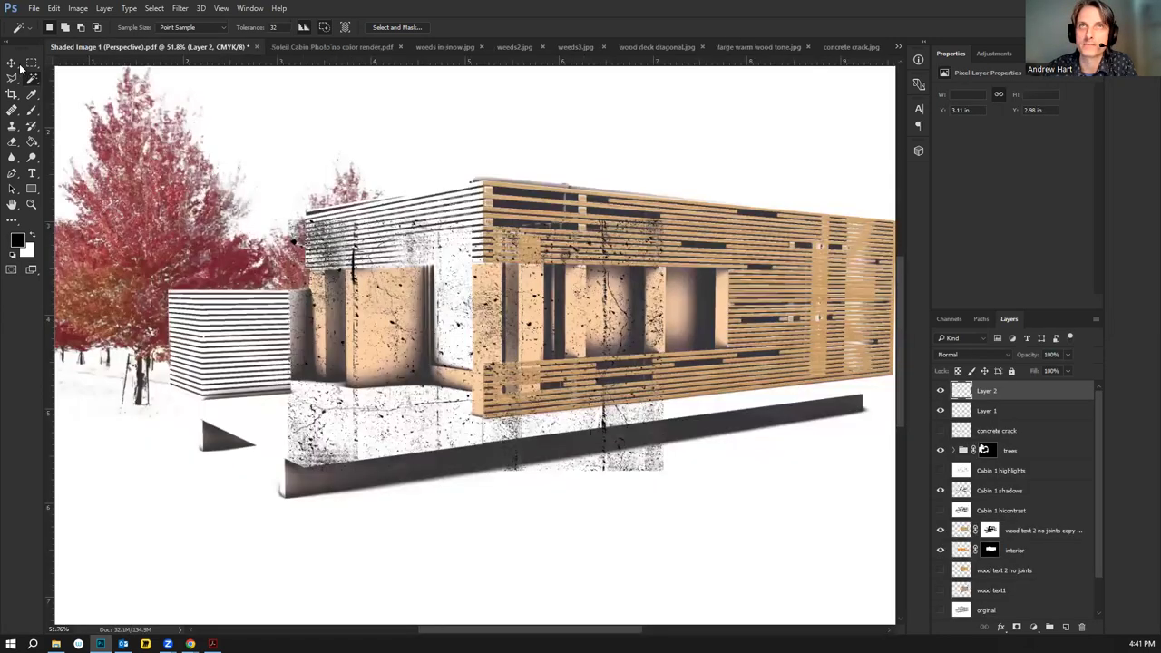
Rotate and reposition the concrete texture roughly over the deck
click(54, 10)
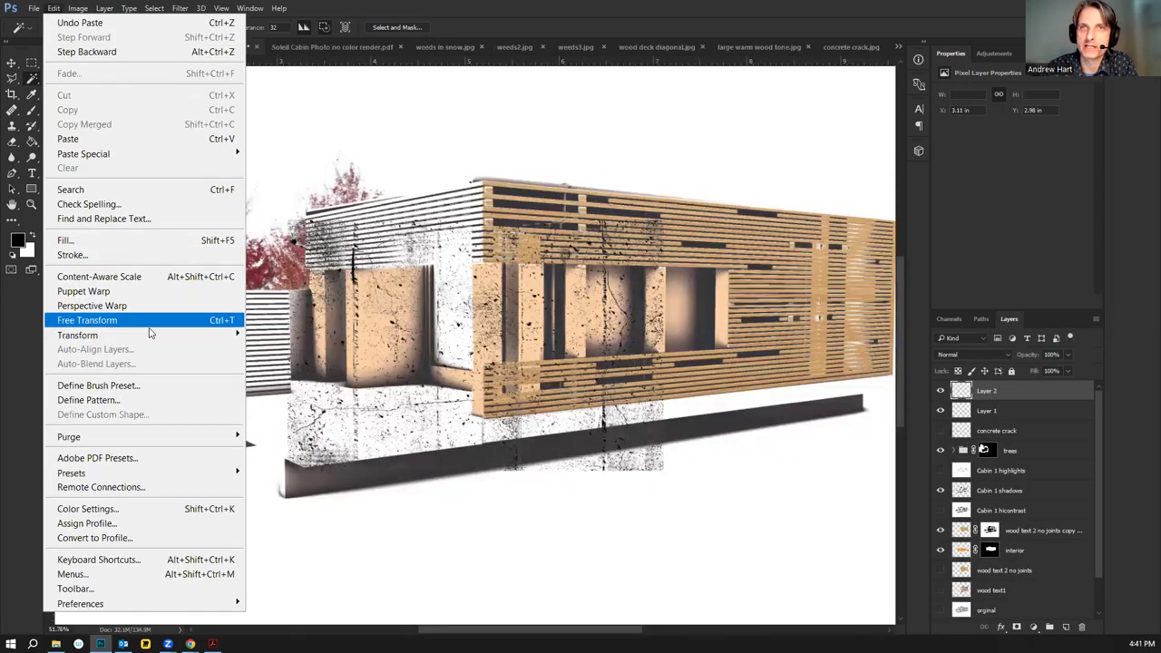
mouse_move(177, 337)
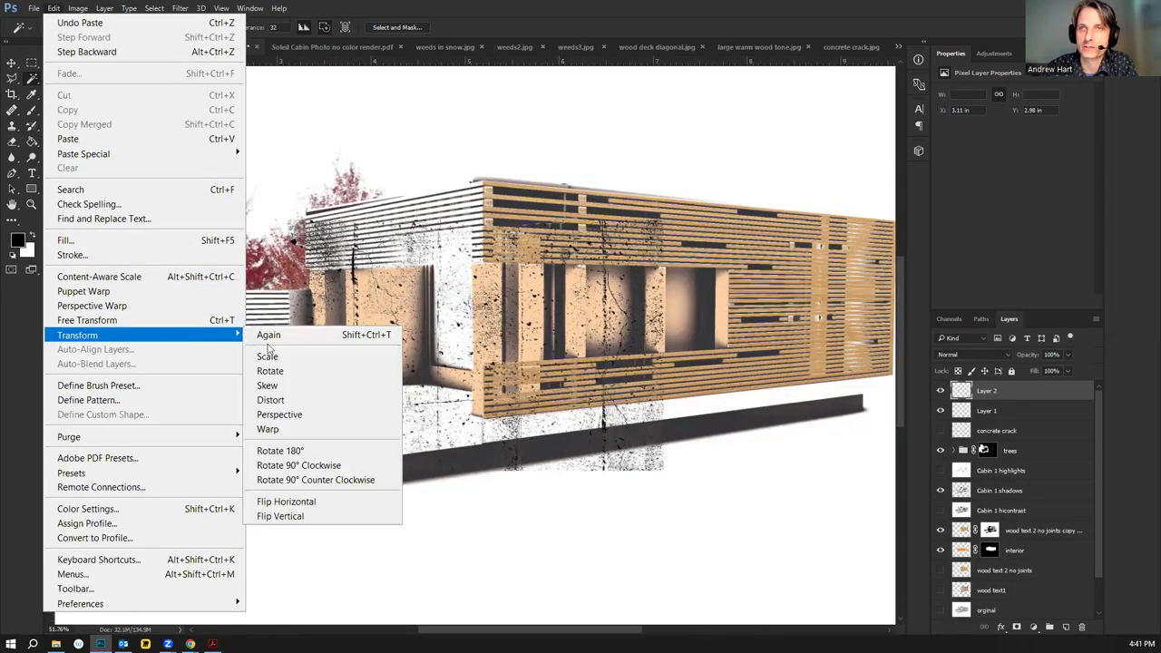
click(293, 393)
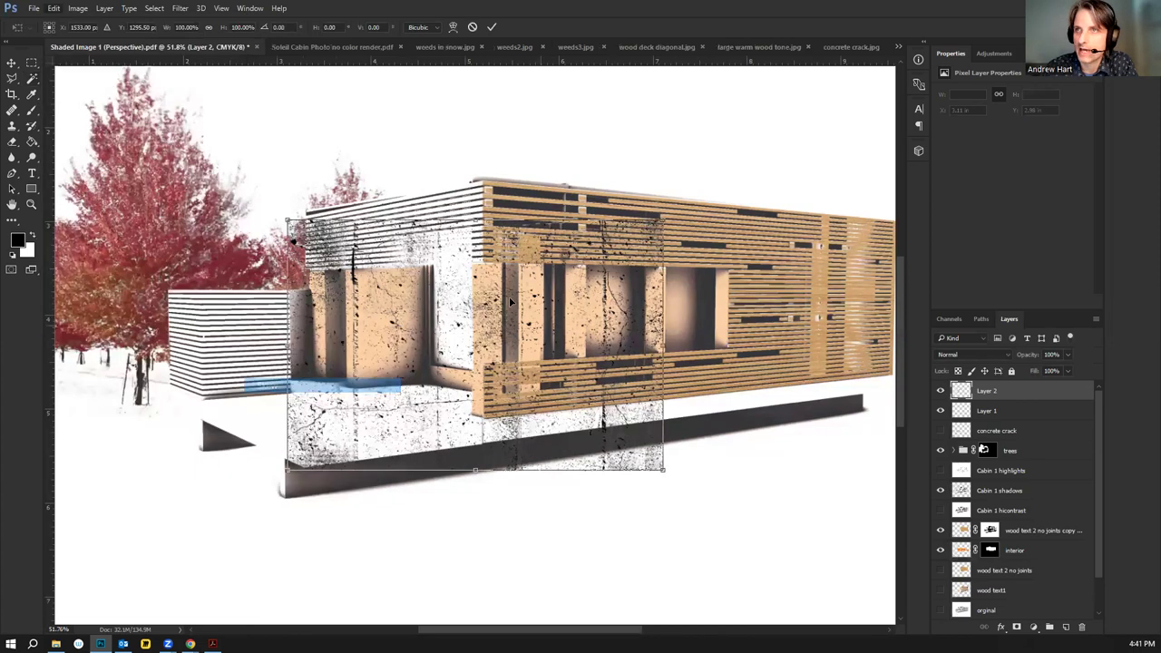
drag(445, 440, 262, 417)
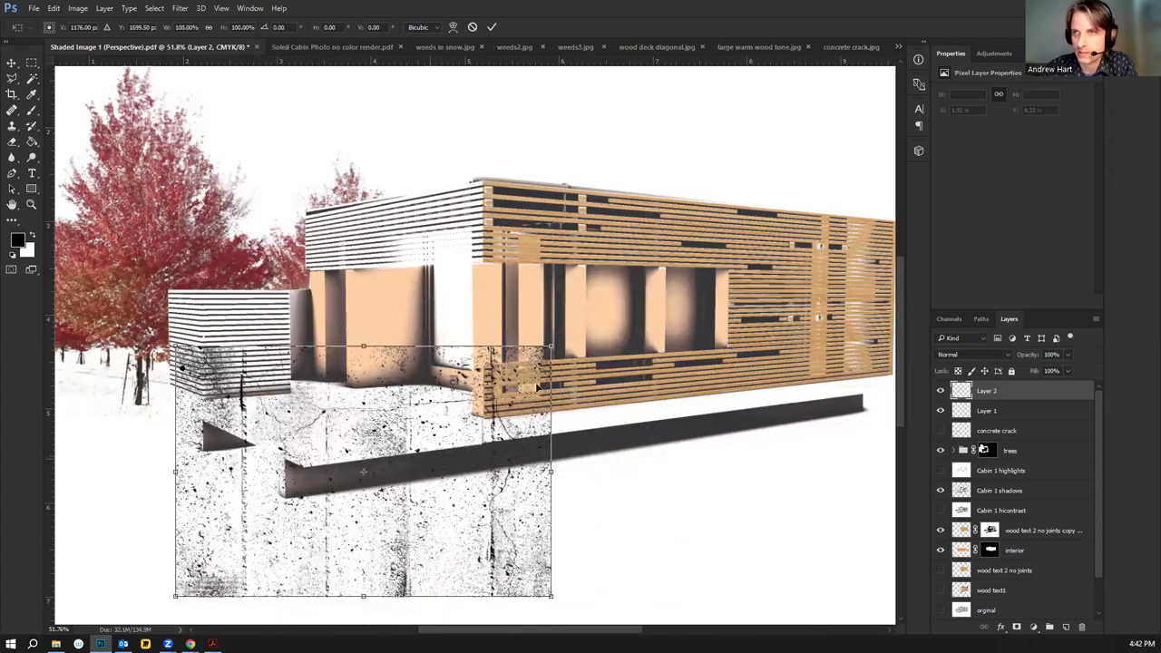
drag(551, 347, 354, 347)
drag(550, 597, 433, 392)
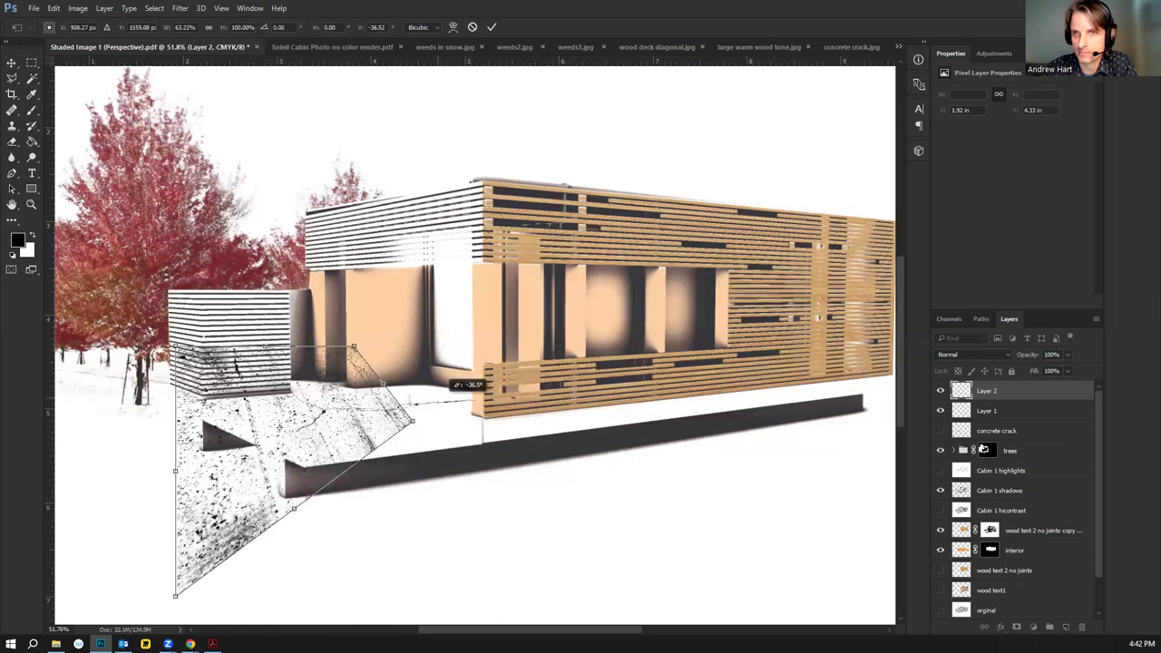
drag(173, 516, 183, 435)
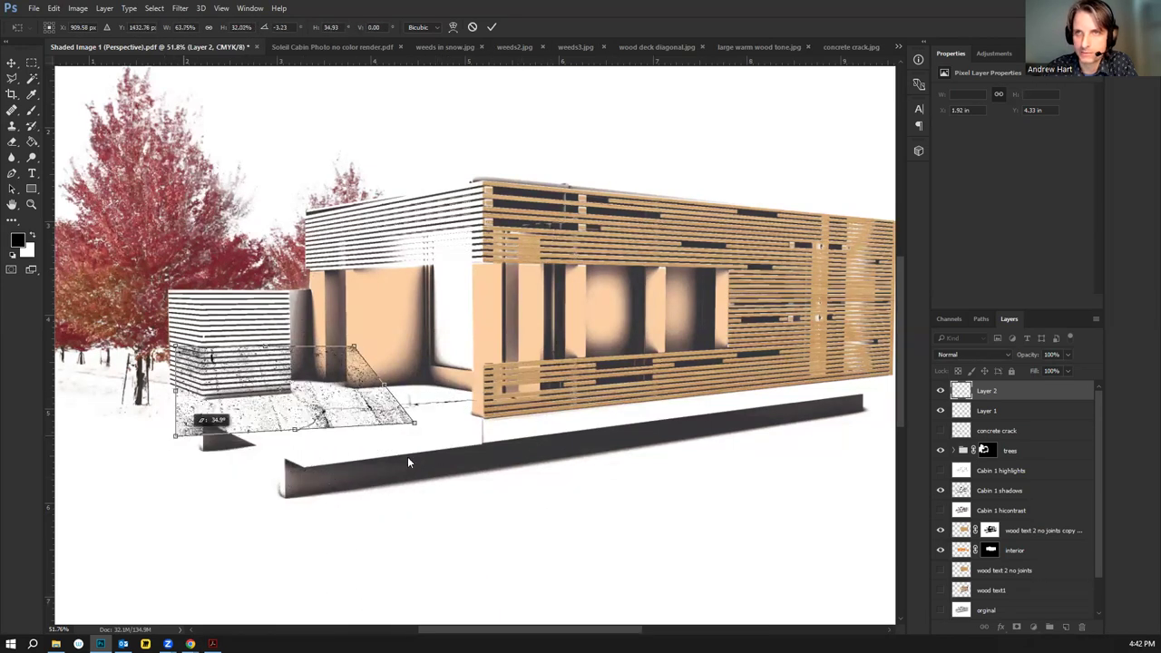
drag(497, 419, 525, 409)
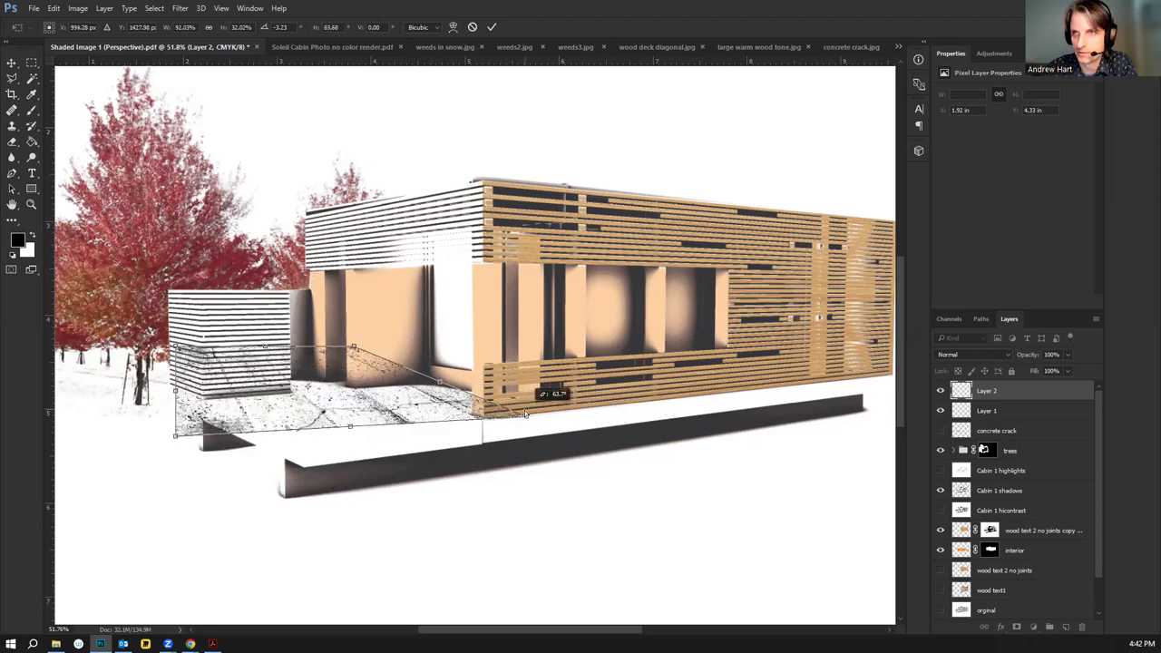
drag(175, 435, 311, 439)
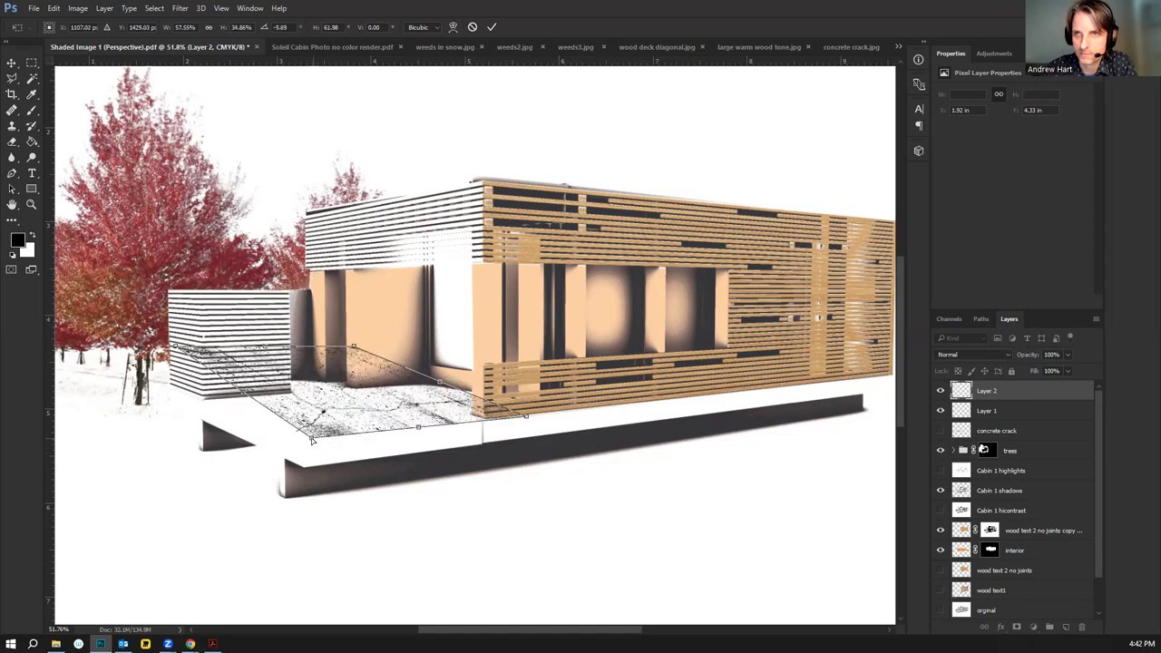
drag(175, 347, 203, 364)
Distort Layer 2's corners to match the deck edges and apply the transformation
click(54, 8)
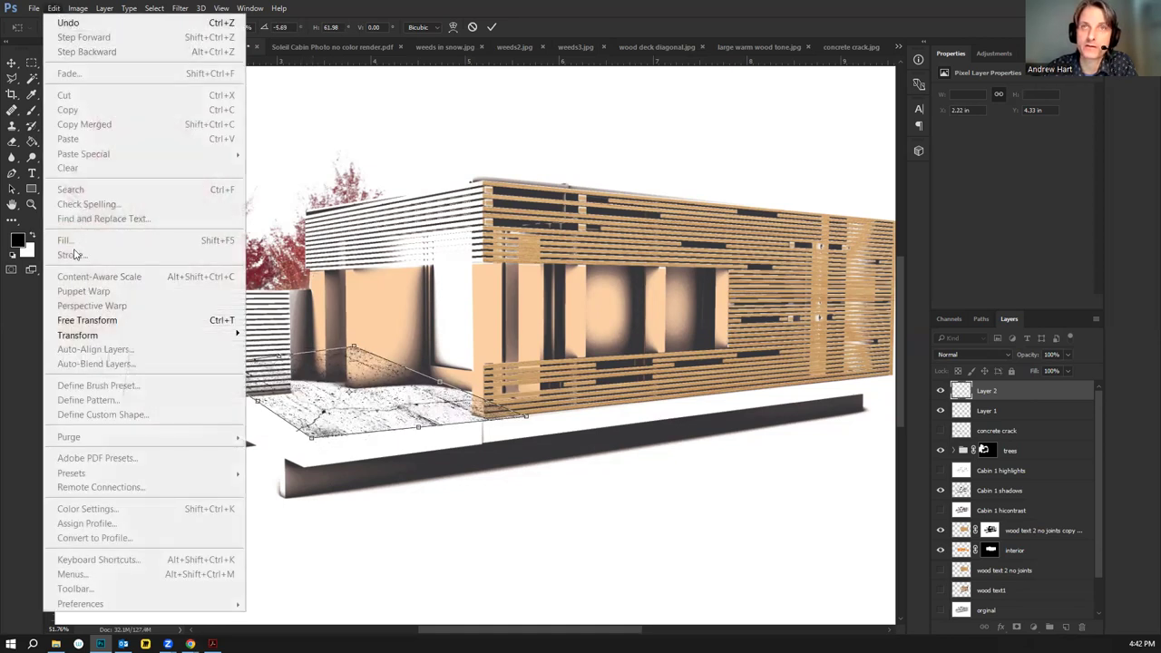
mouse_move(218, 335)
click(290, 400)
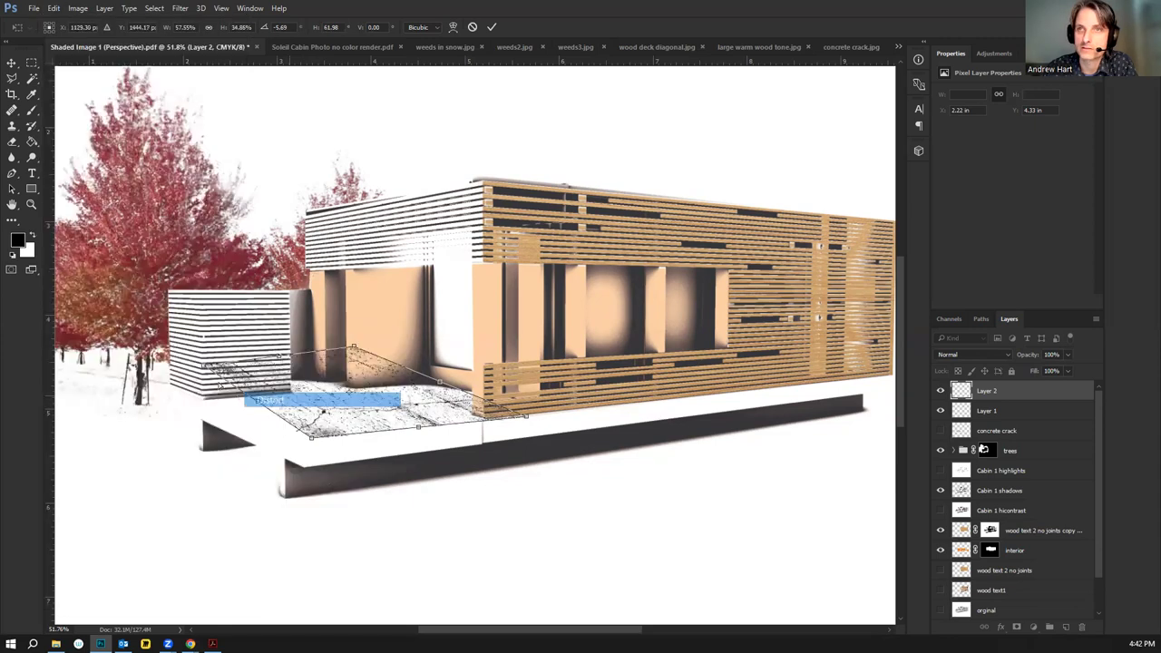
drag(191, 395, 173, 393)
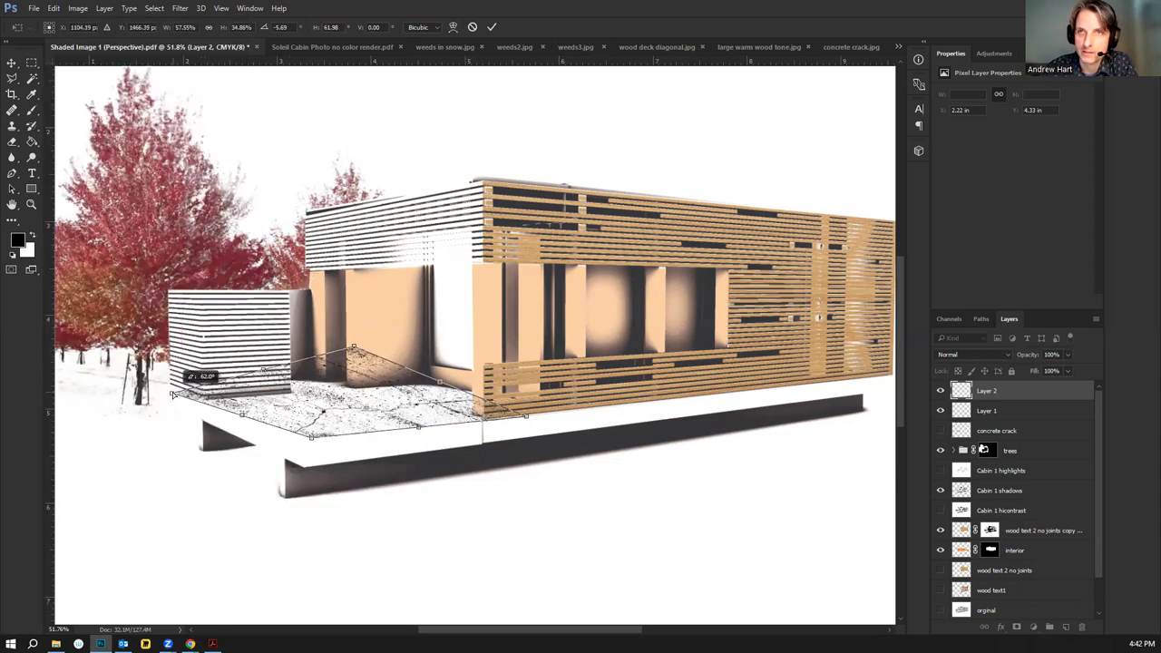
drag(355, 347, 384, 374)
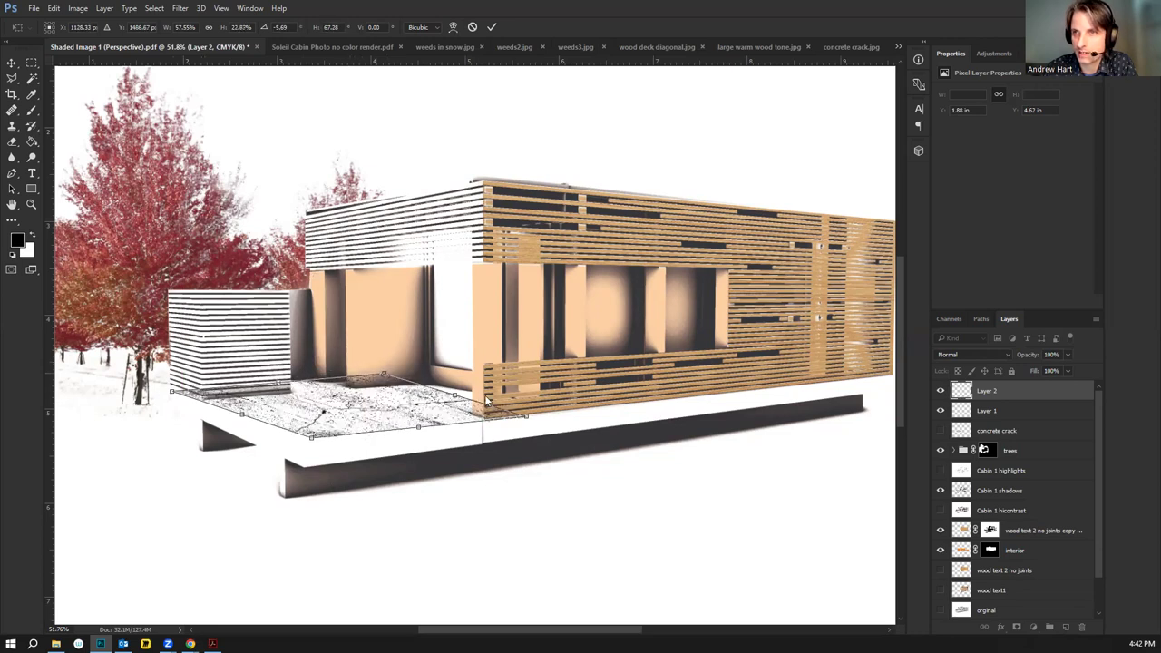
drag(529, 416, 577, 408)
drag(382, 374, 383, 373)
drag(172, 391, 170, 386)
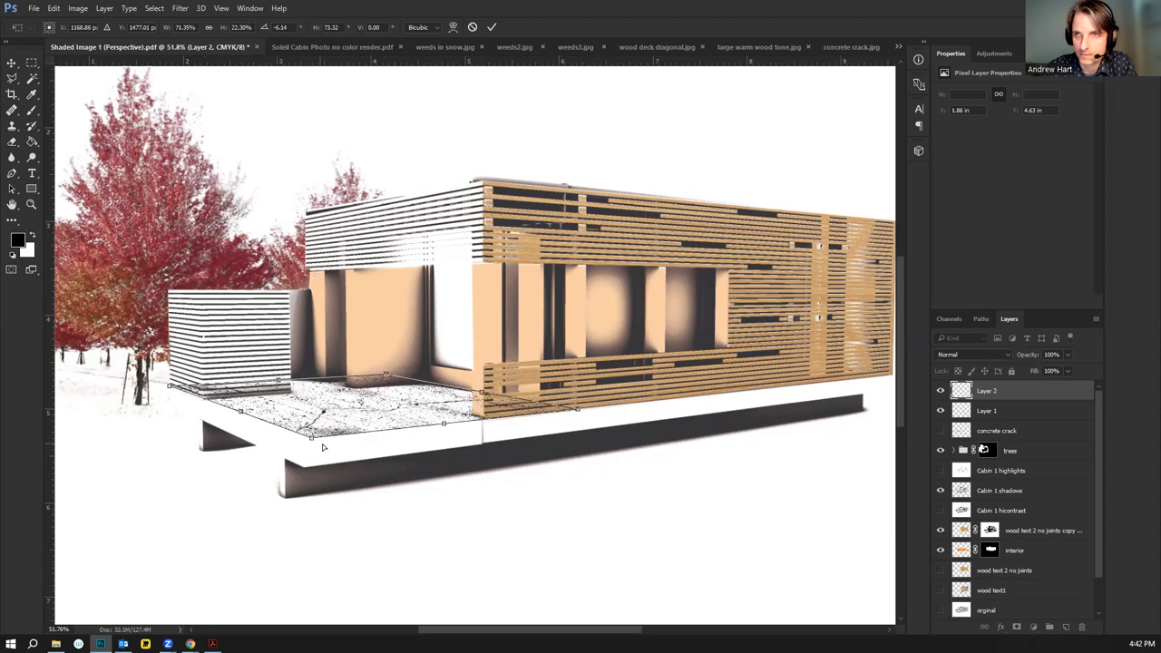
drag(307, 444, 304, 446)
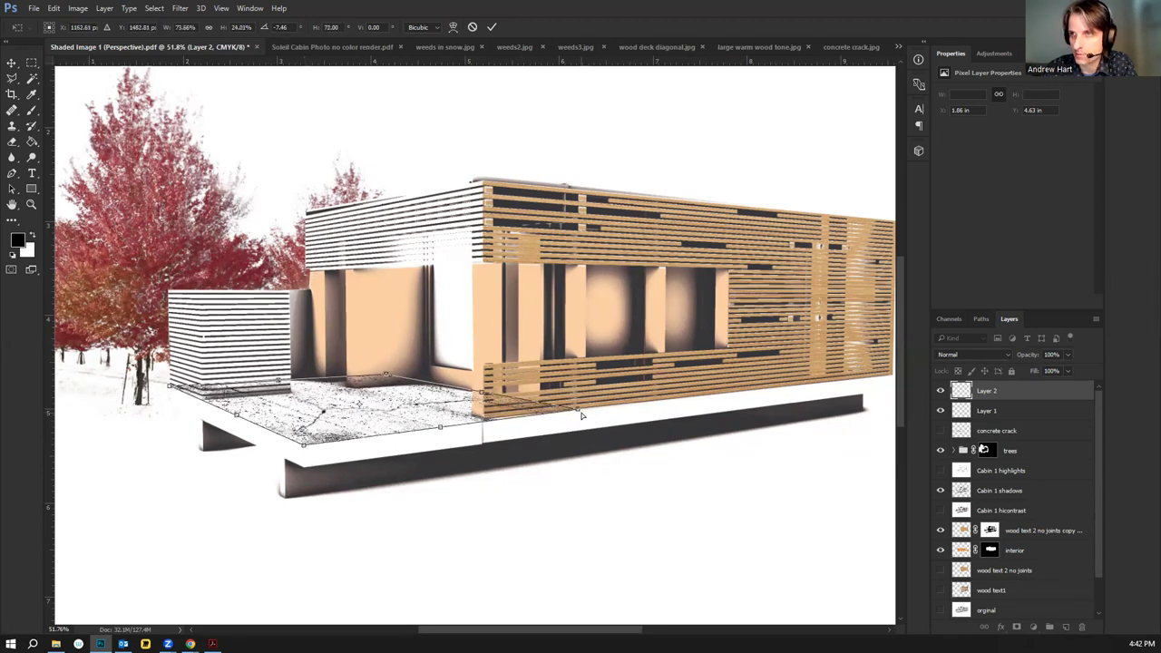
drag(576, 414, 578, 418)
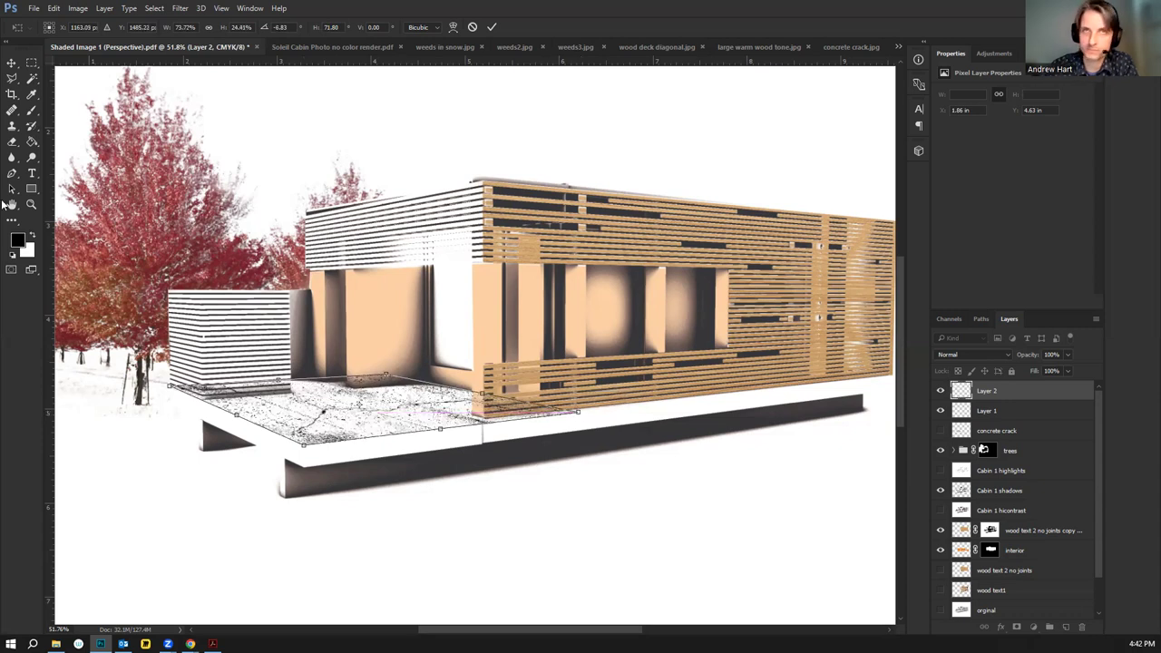
click(13, 62)
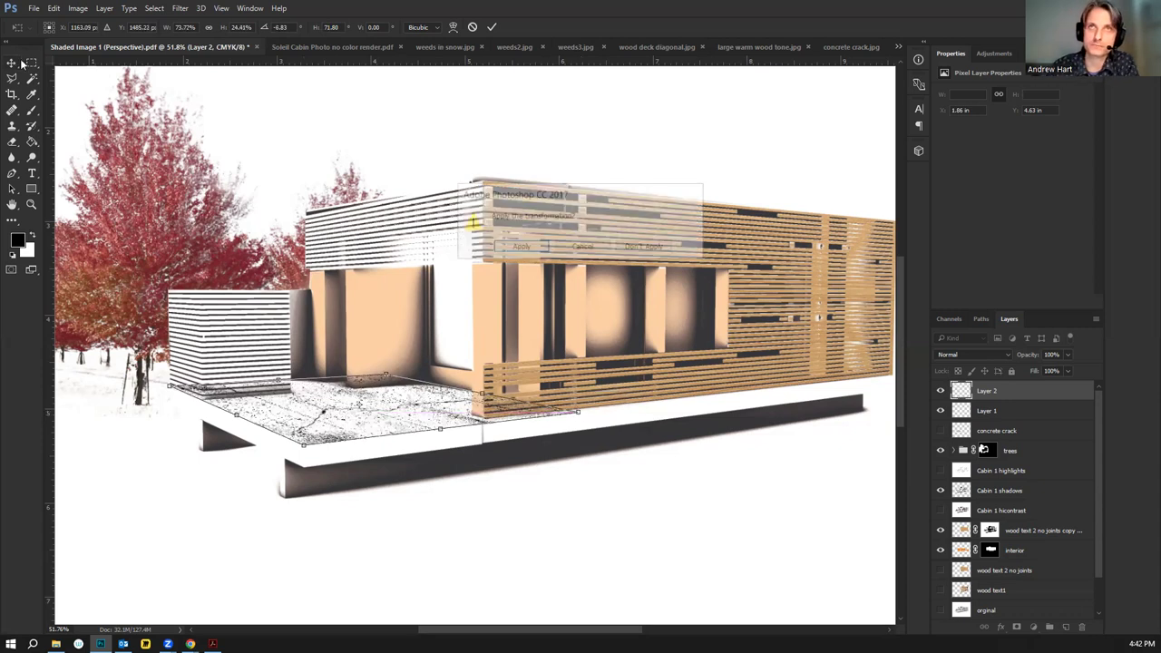
click(533, 251)
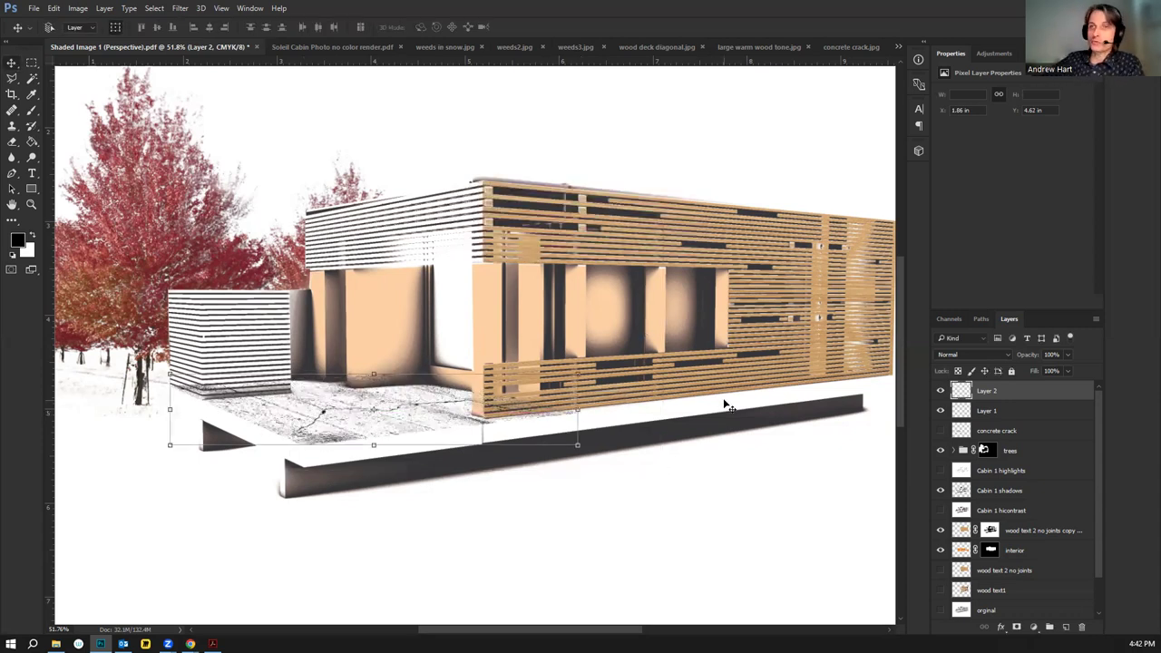
click(11, 80)
scroll(414, 408, up, 1)
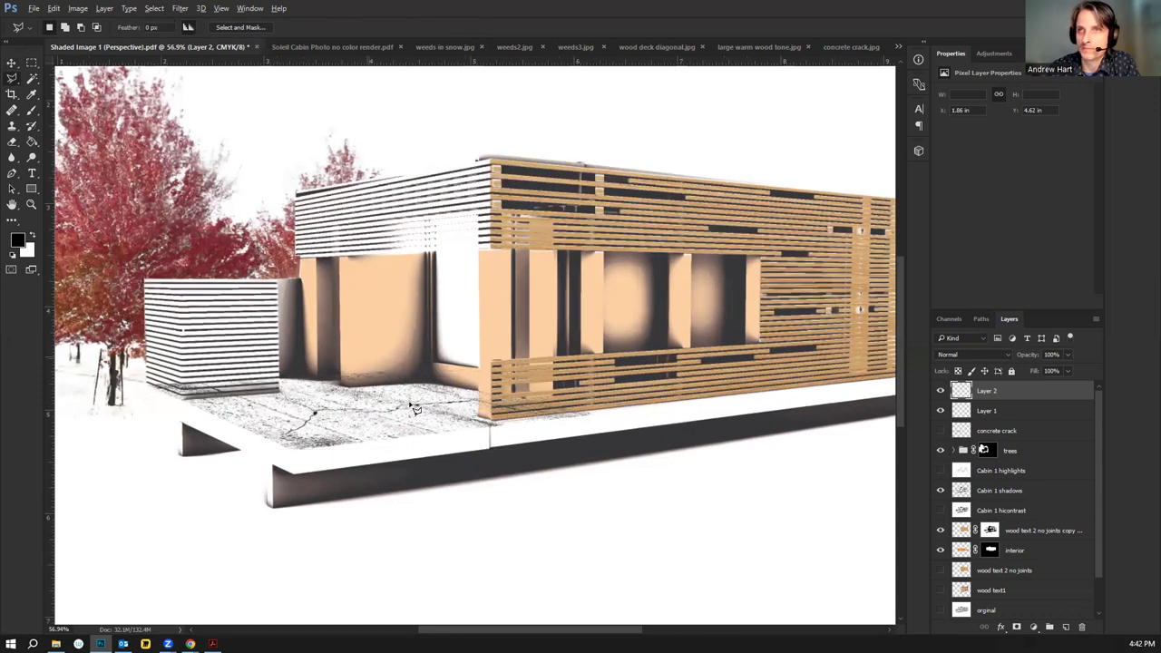
scroll(415, 408, up, 1)
scroll(733, 424, up, 2)
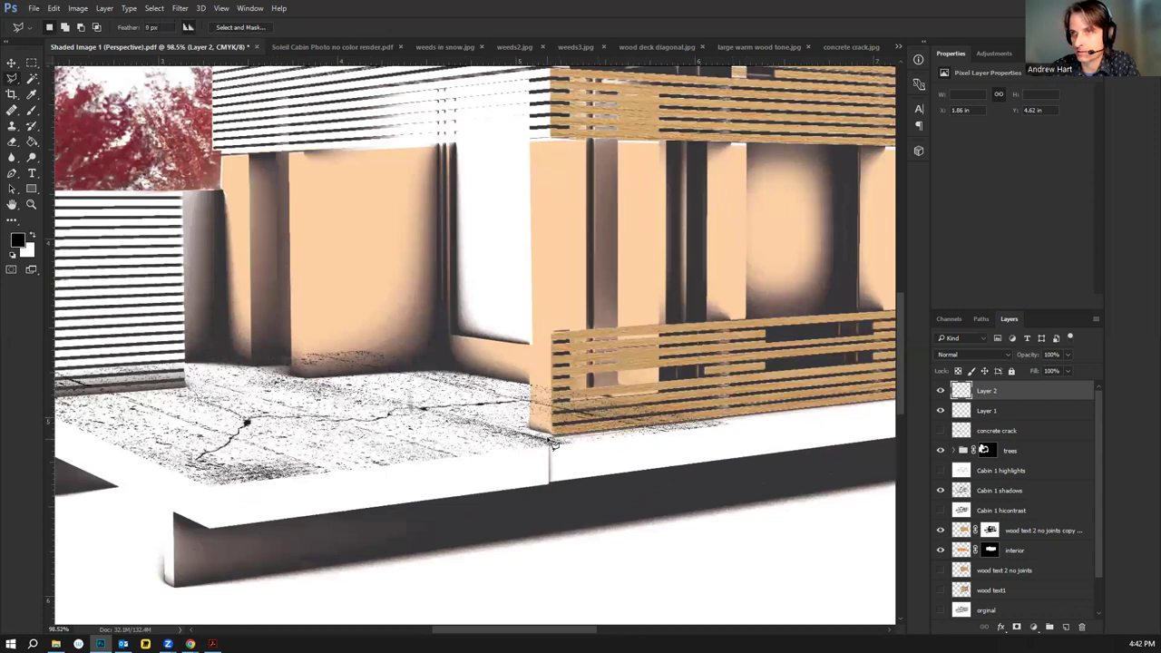
mouse_move(555, 459)
mouse_down()
mouse_move(683, 464)
mouse_move(809, 434)
mouse_up()
key(Escape)
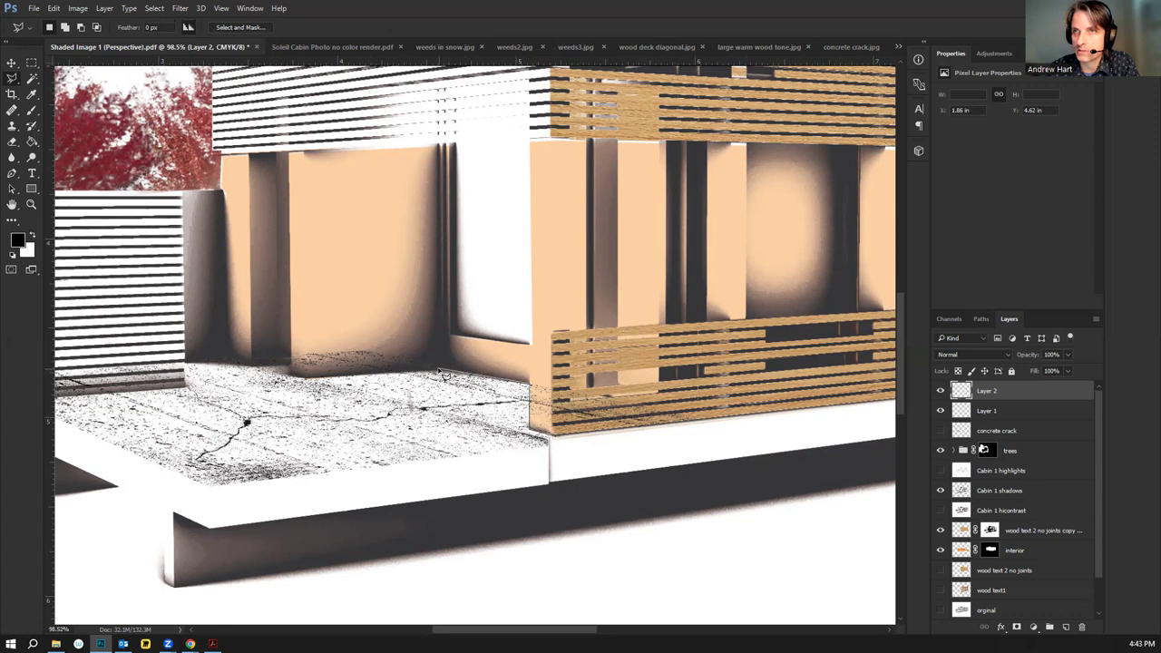
click(291, 372)
click(230, 359)
click(186, 364)
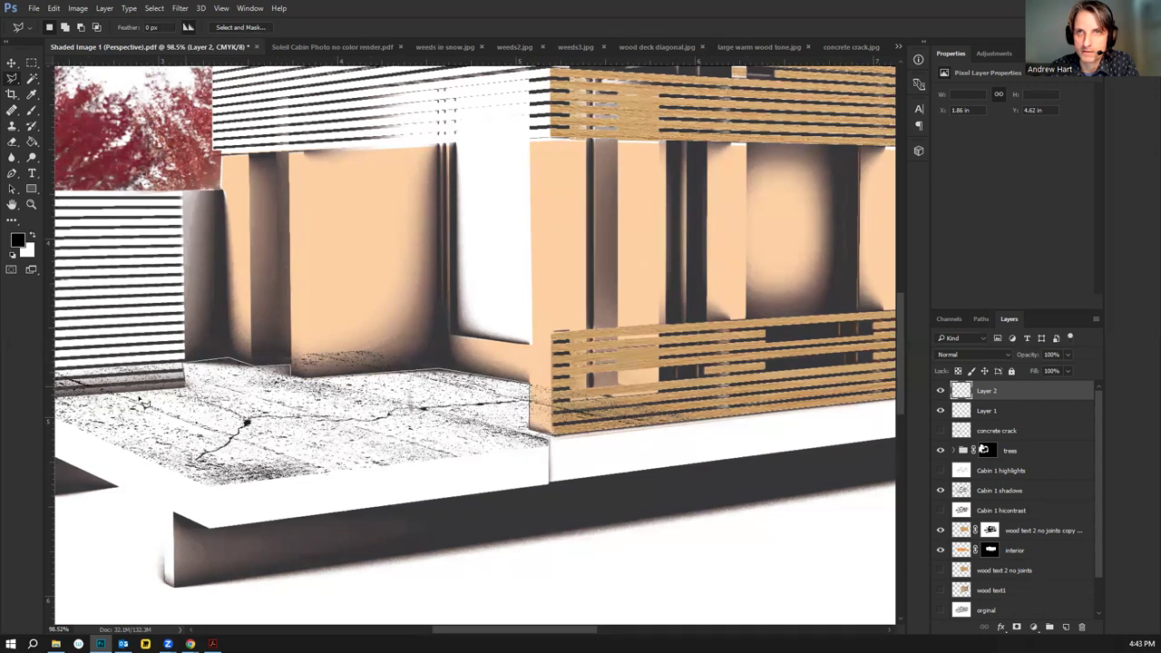
scroll(141, 404, left, 3)
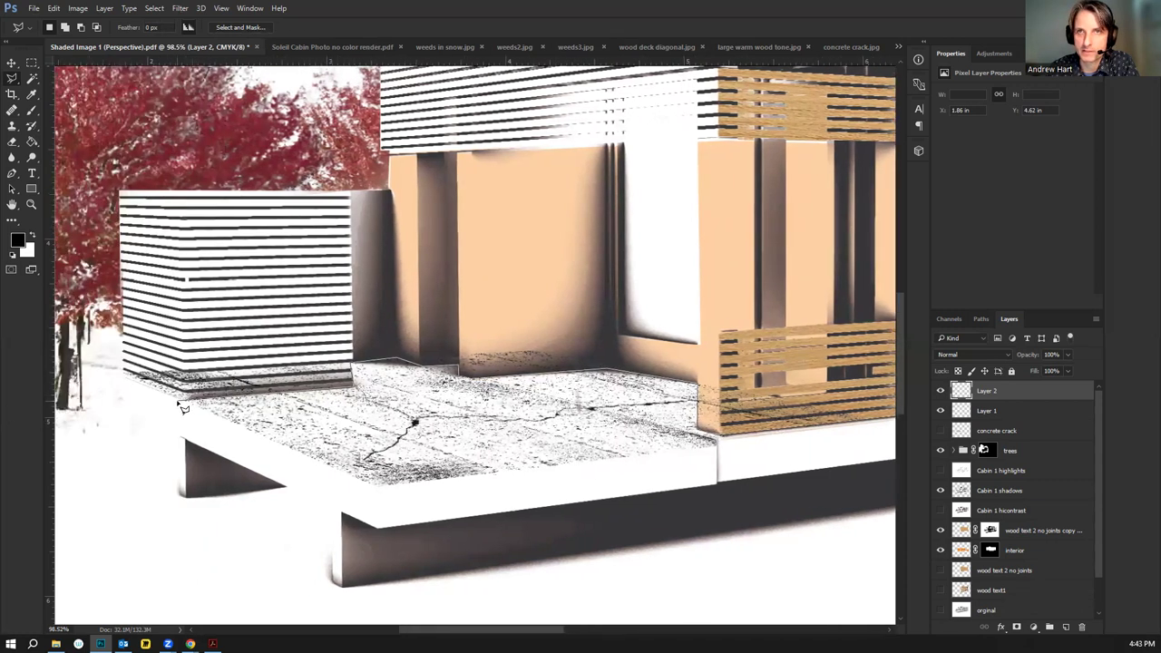
click(105, 395)
click(100, 367)
click(136, 331)
click(308, 287)
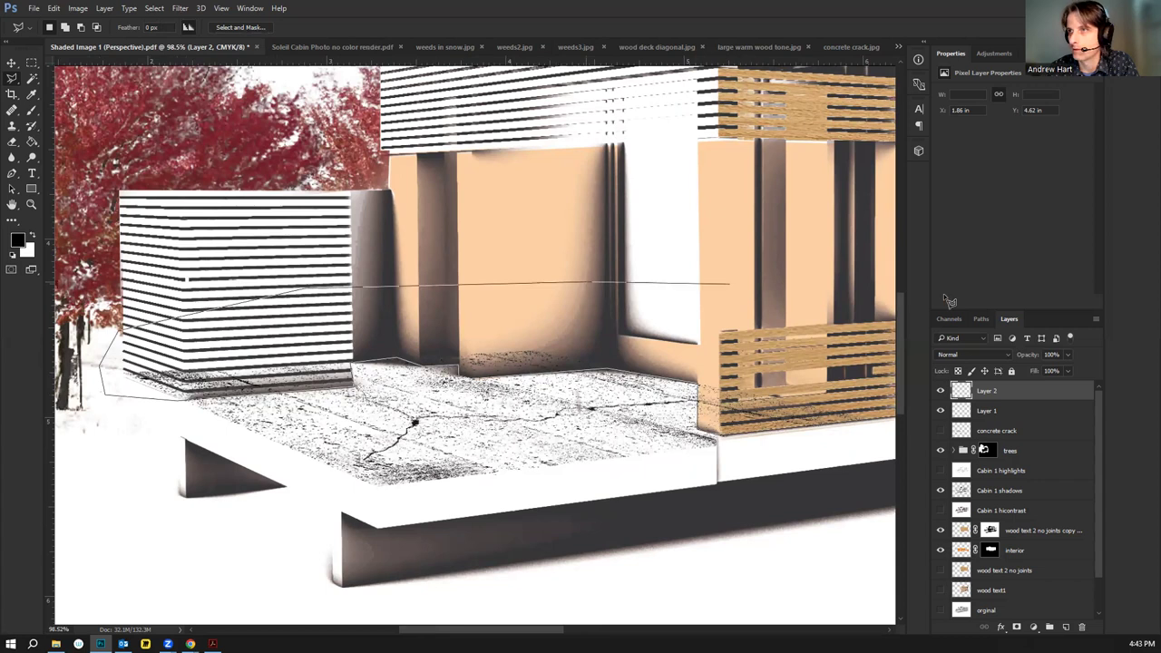
click(662, 294)
click(830, 349)
click(829, 451)
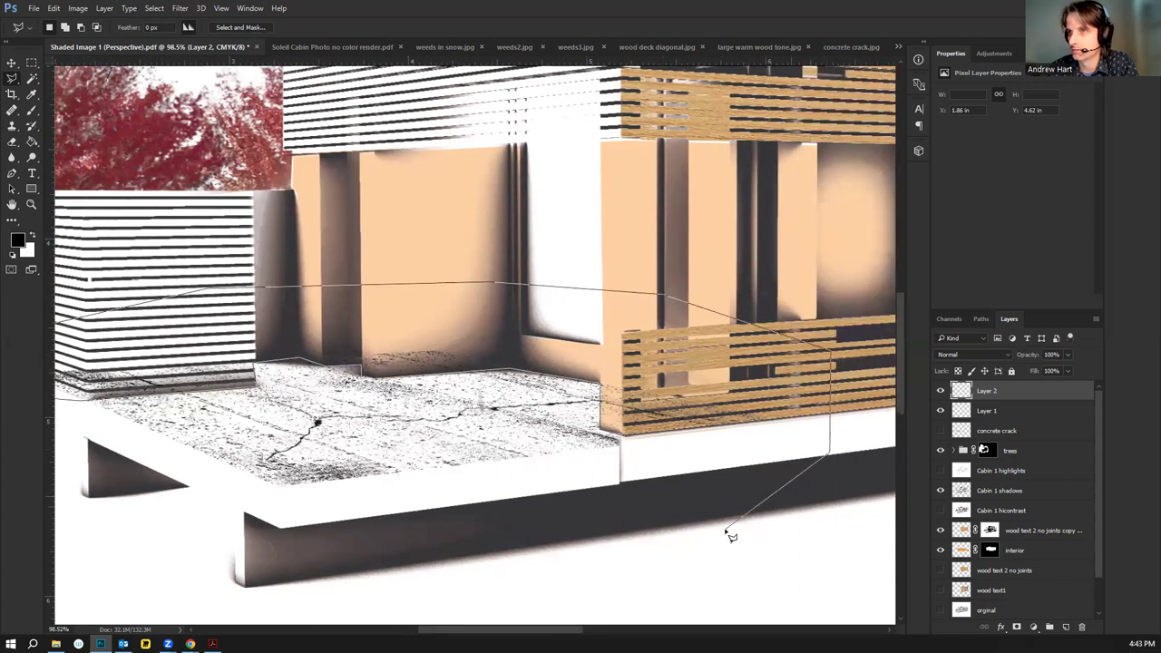
key(Escape)
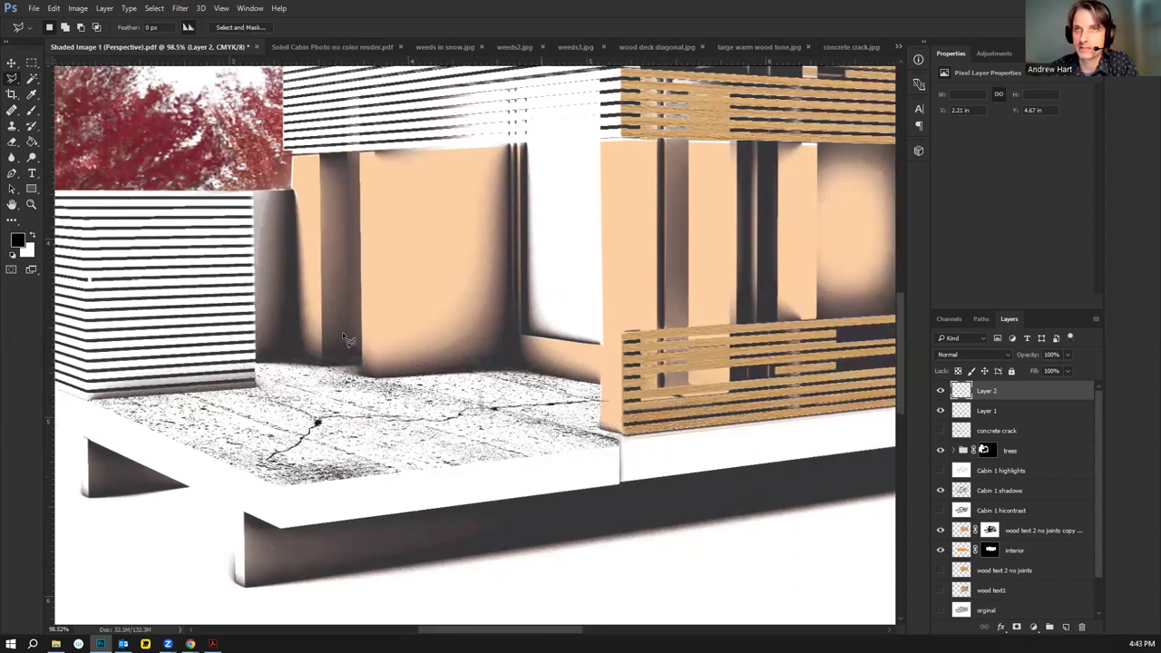
scroll(346, 416, down, 1)
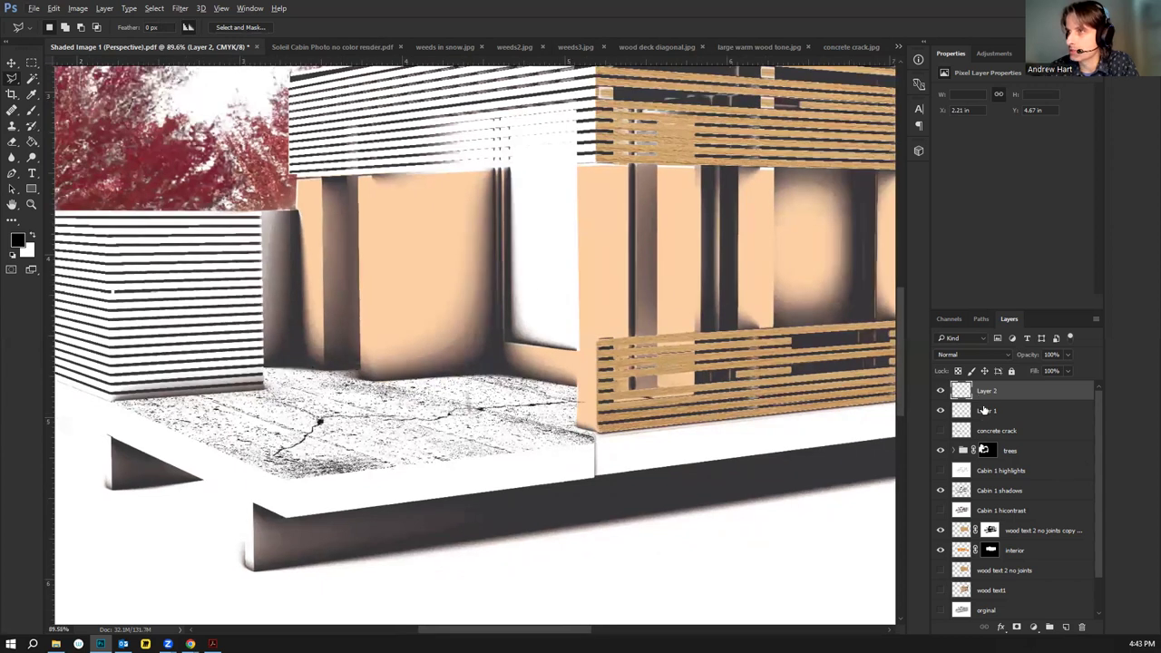
Rename Layer 2 to 'concrete texture boards' and Layer 1 to 'concrete crack'
double_click(986, 390)
text(conc)
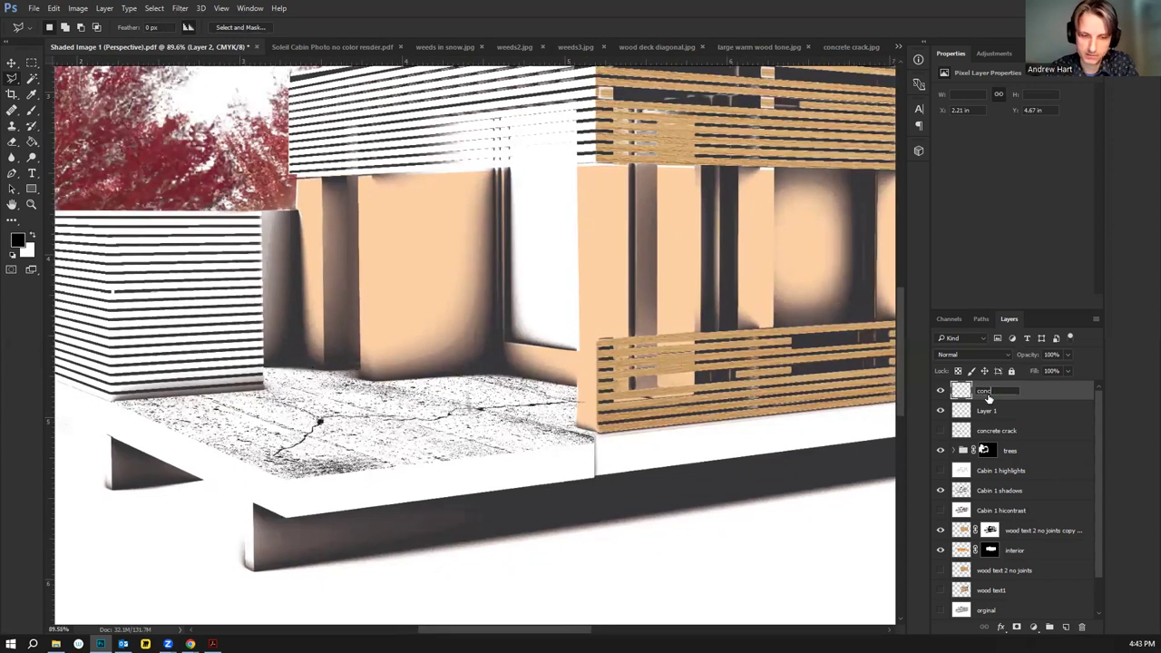
text(rete texture boards)
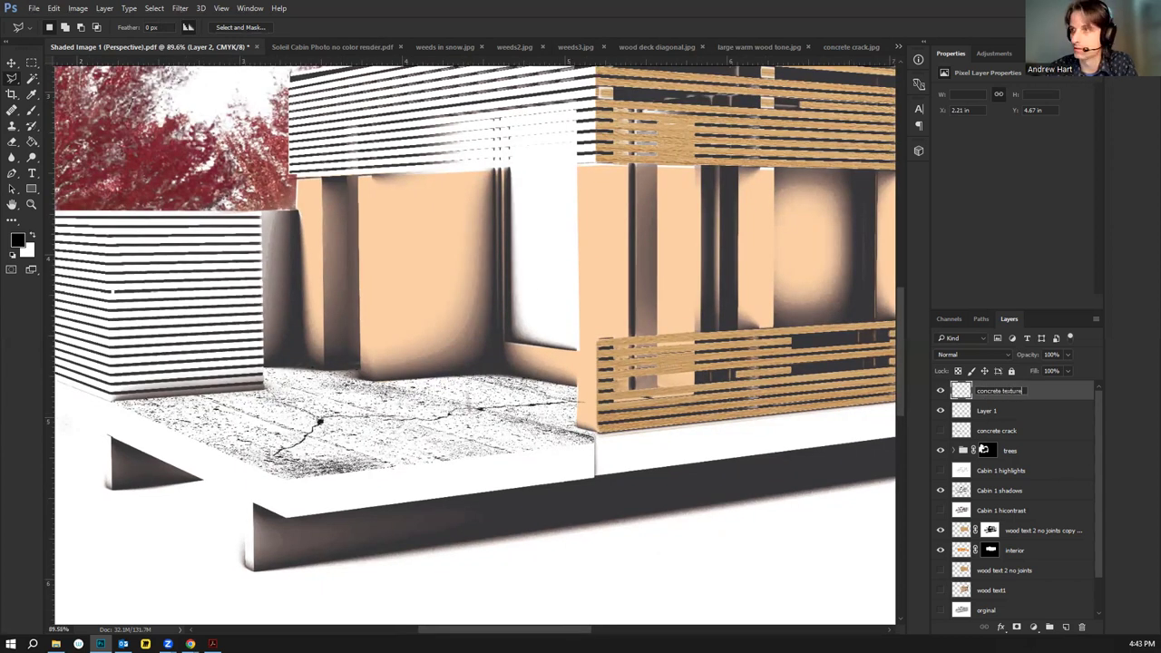
key(Return)
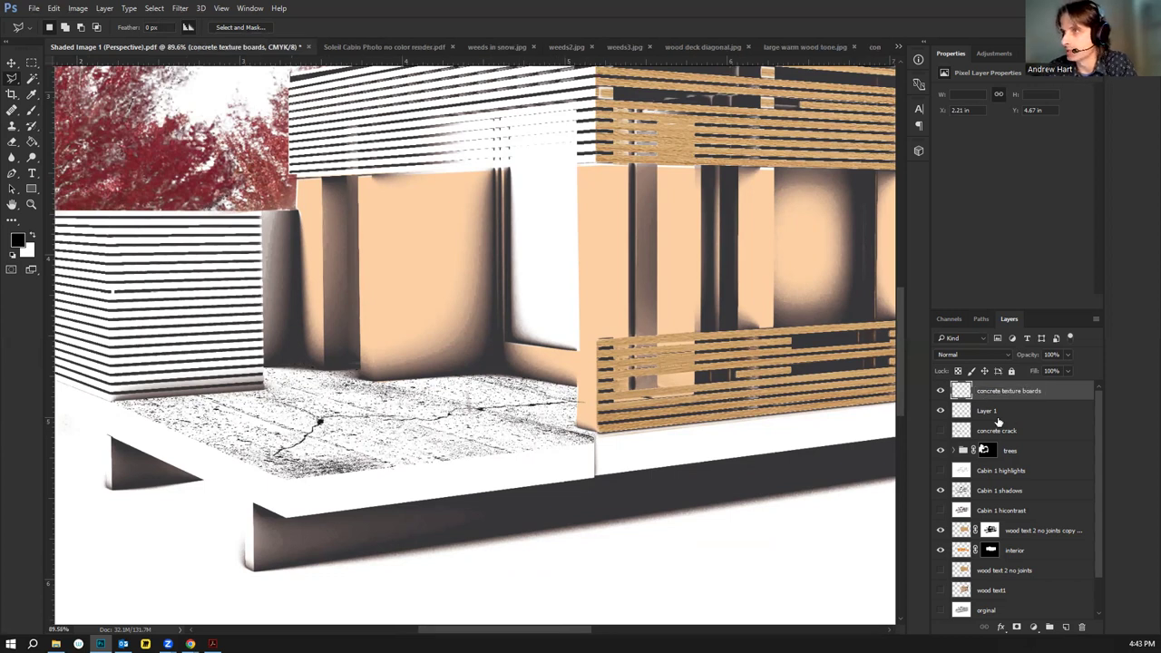
click(996, 419)
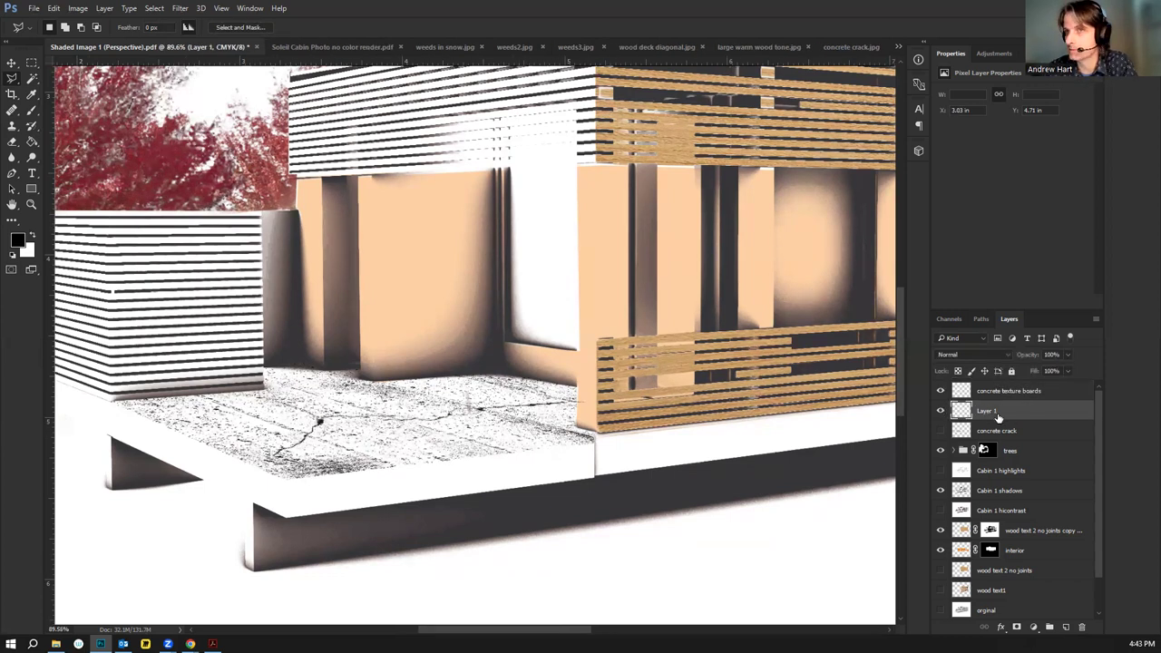
double_click(997, 414)
text(concrete crack)
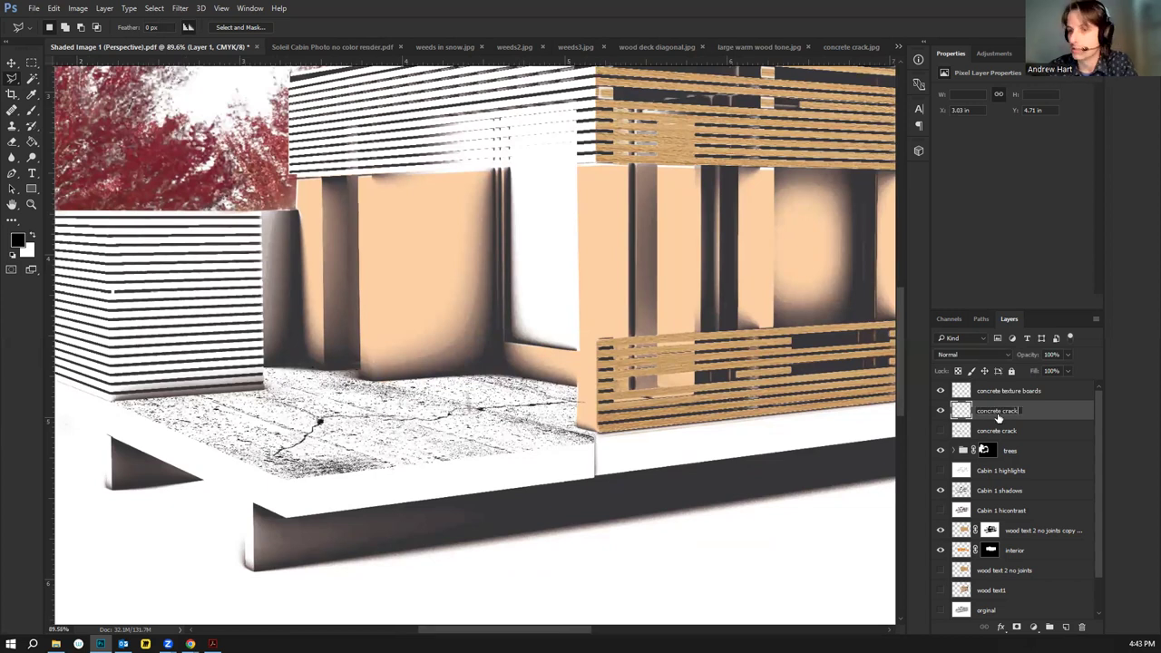
key(Return)
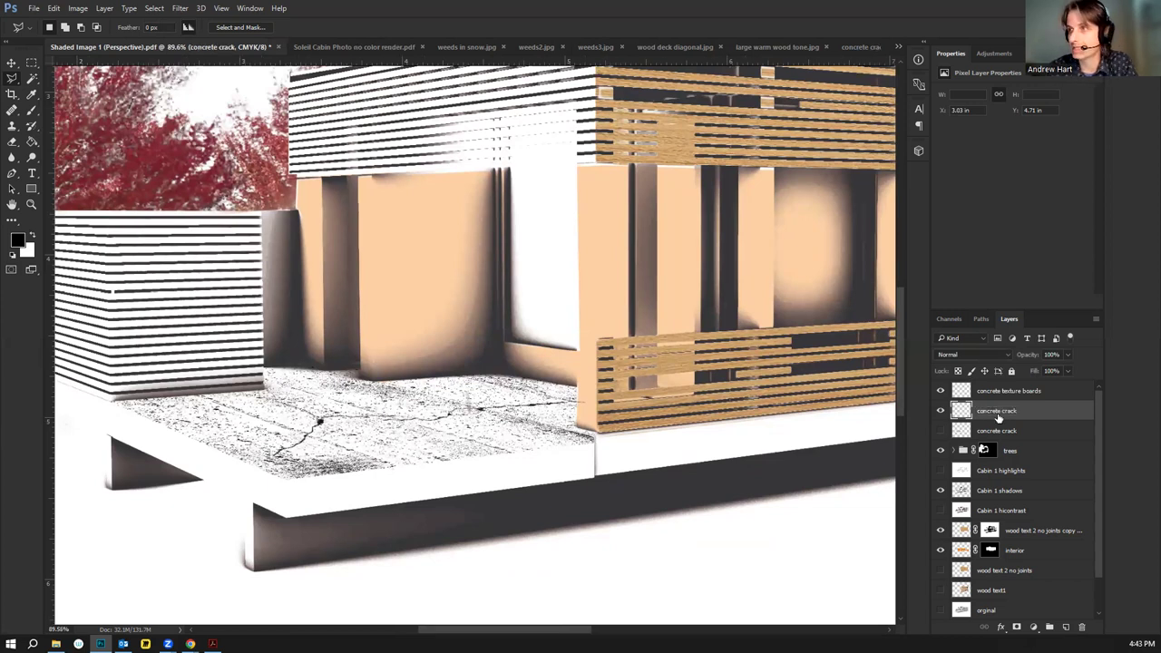
Move the concrete crack layer above concrete texture boards in the Layers panel
click(1051, 435)
drag(1024, 412, 987, 388)
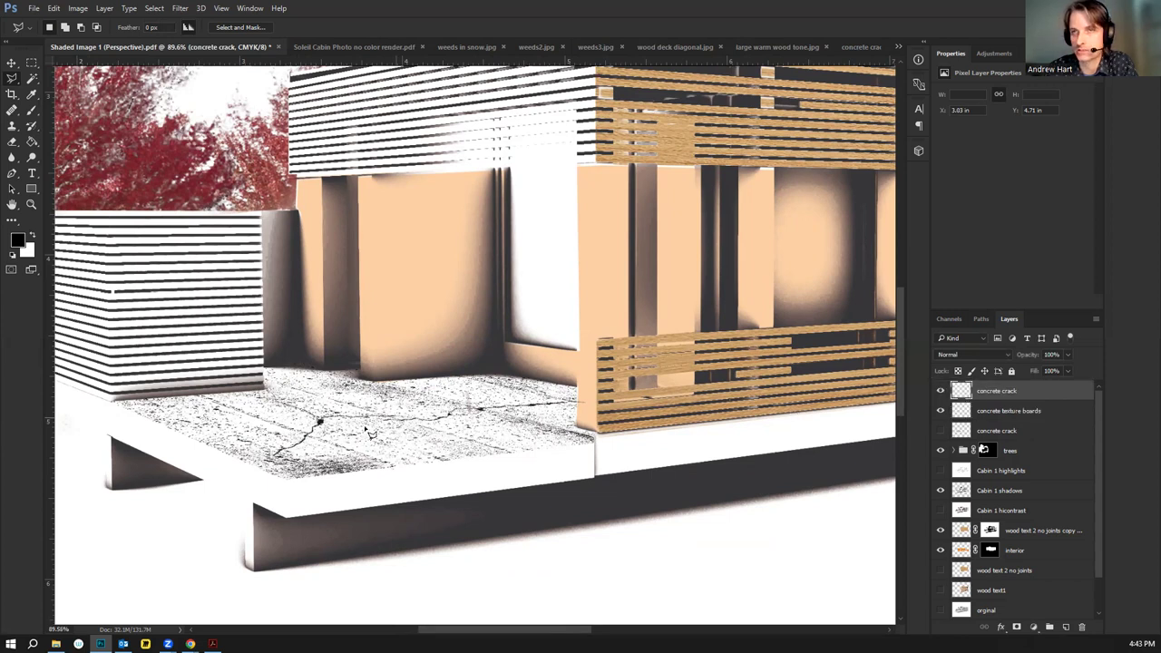
scroll(292, 440, down, 1)
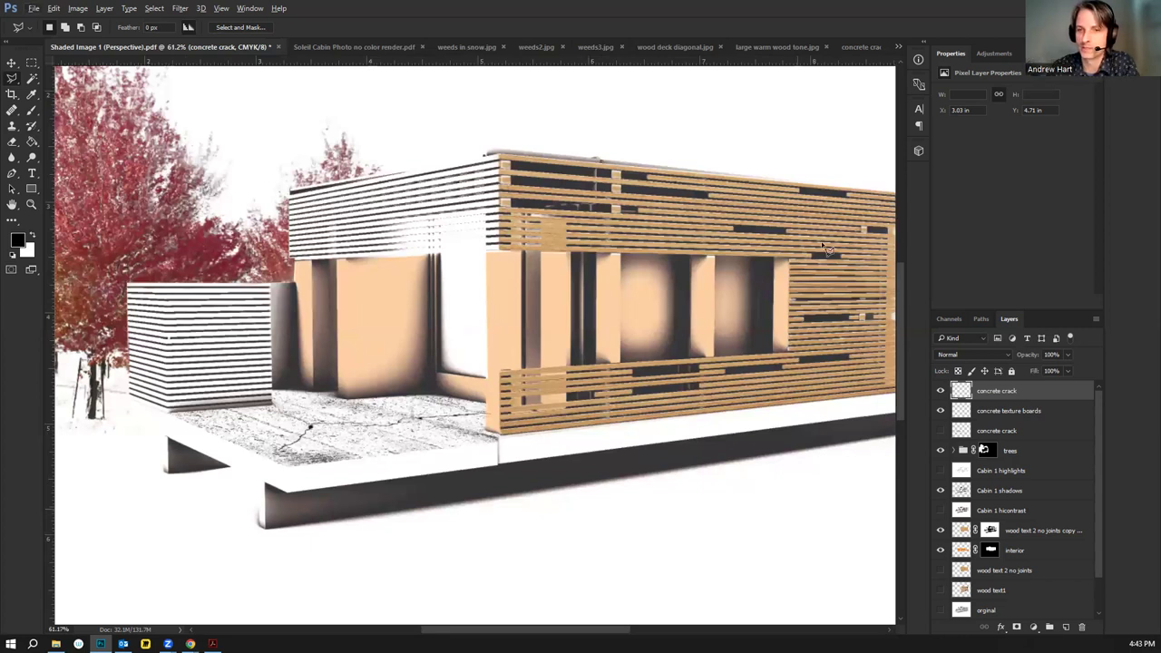
Close concrete crack.jpg without saving changes
click(848, 46)
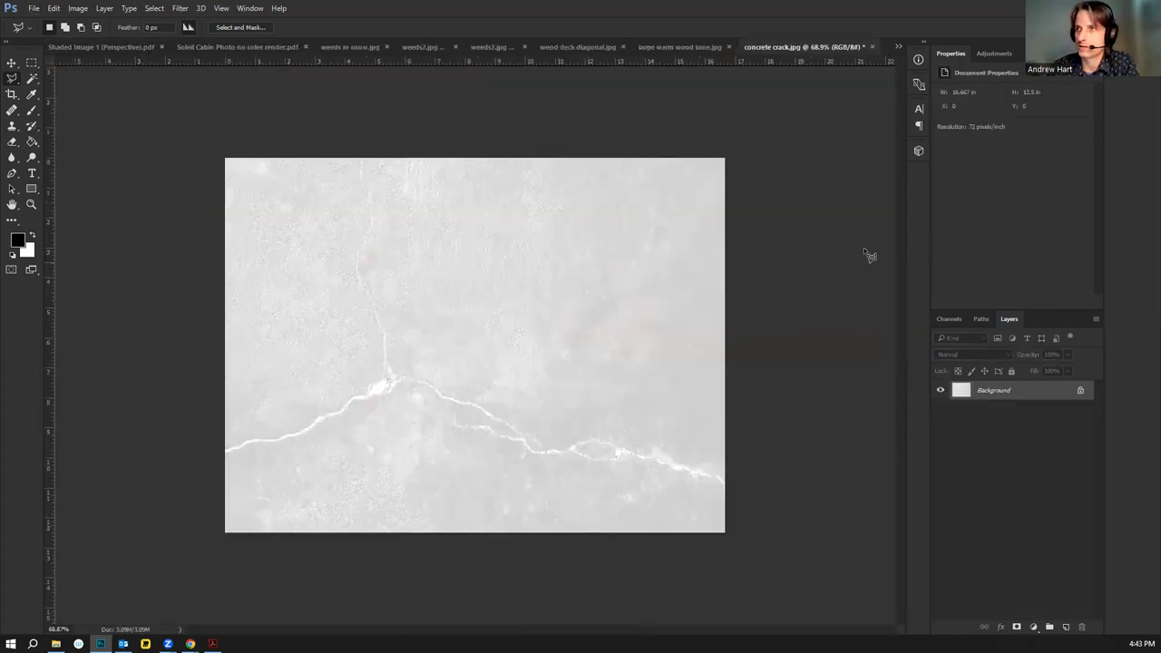
click(869, 47)
click(562, 247)
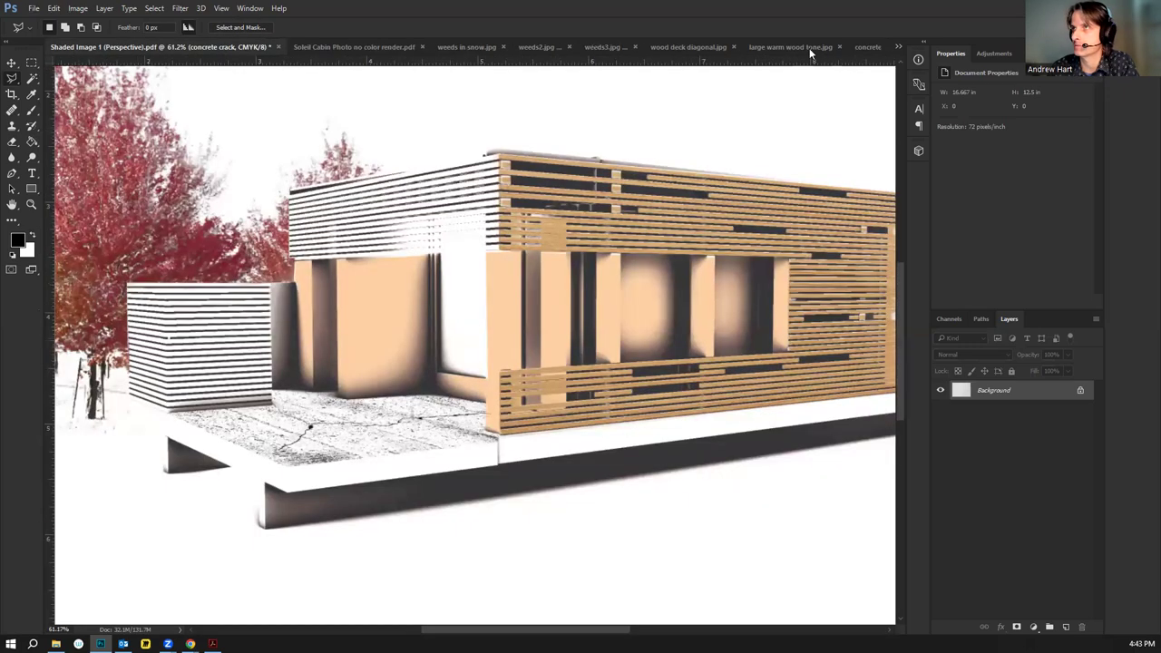
Restore the Color Range selection in concrete board formed.jpg and paste it into Shaded Image 1
click(867, 46)
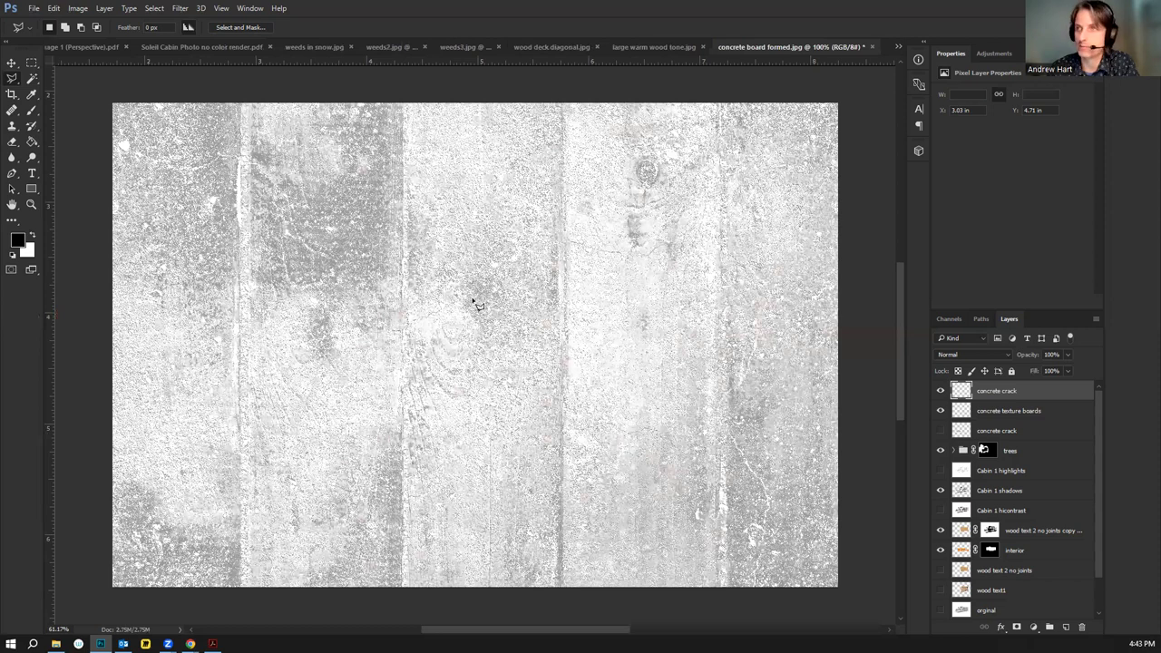
click(252, 9)
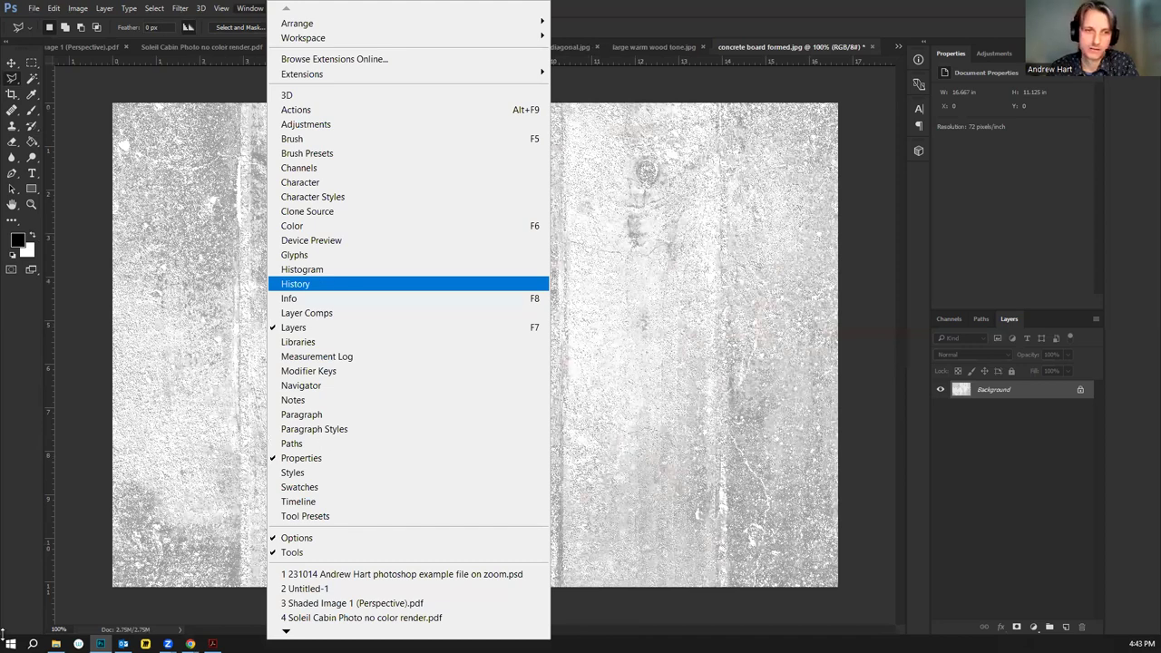
key(Escape)
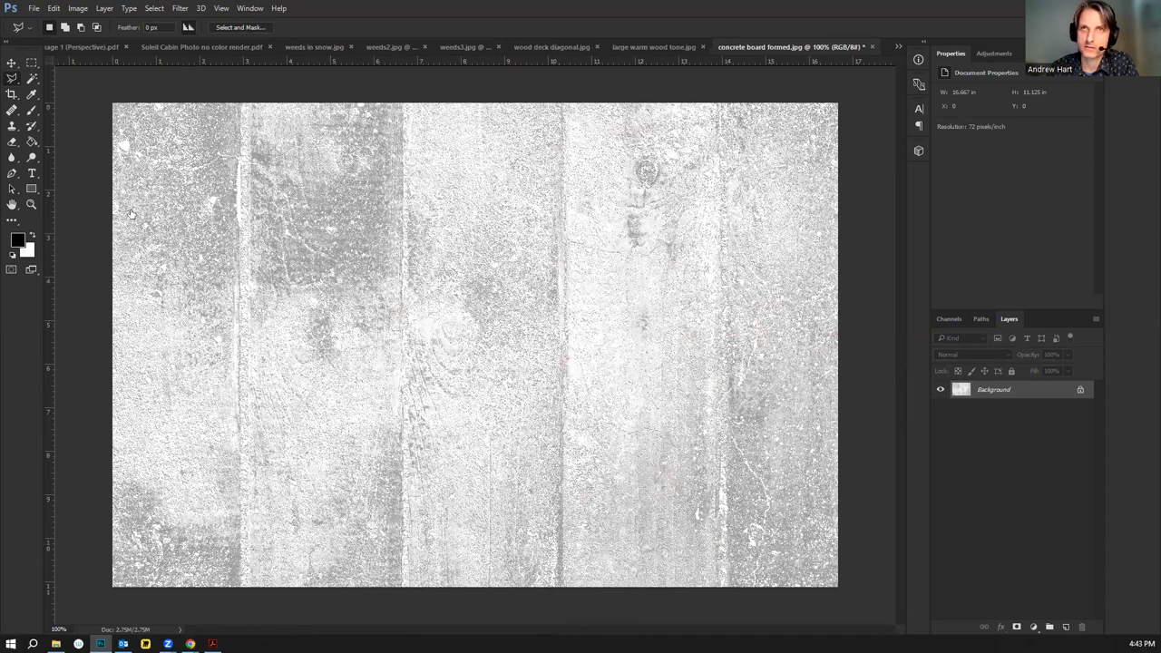
key(ctrl+z)
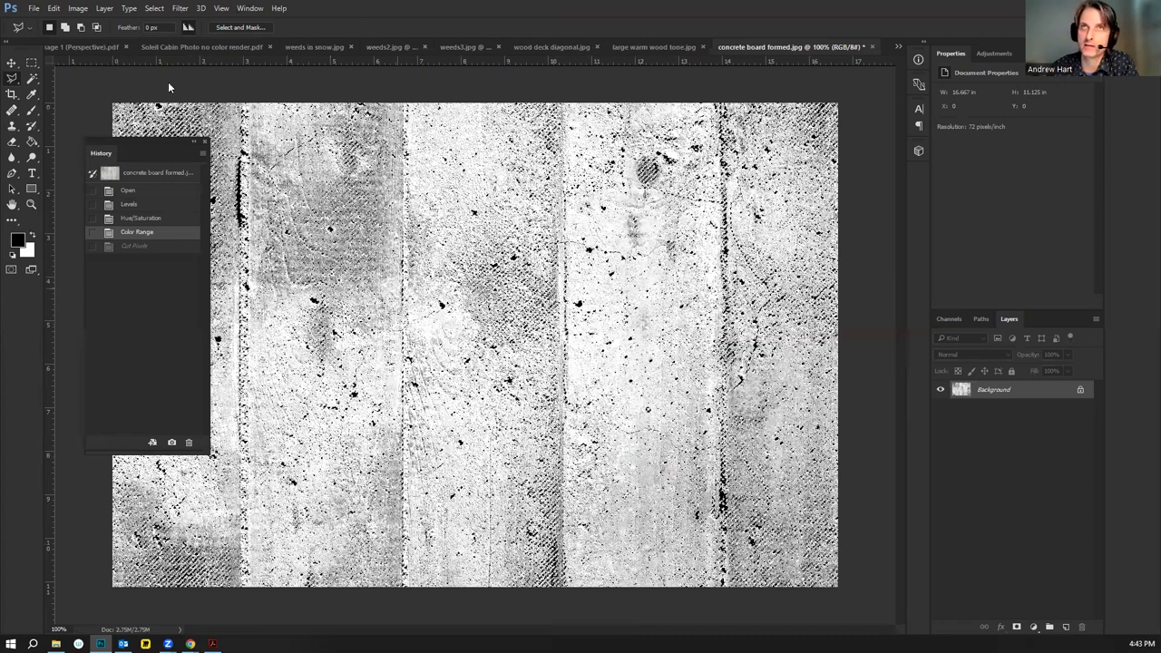
key(ctrl+Tab)
key(ctrl+v)
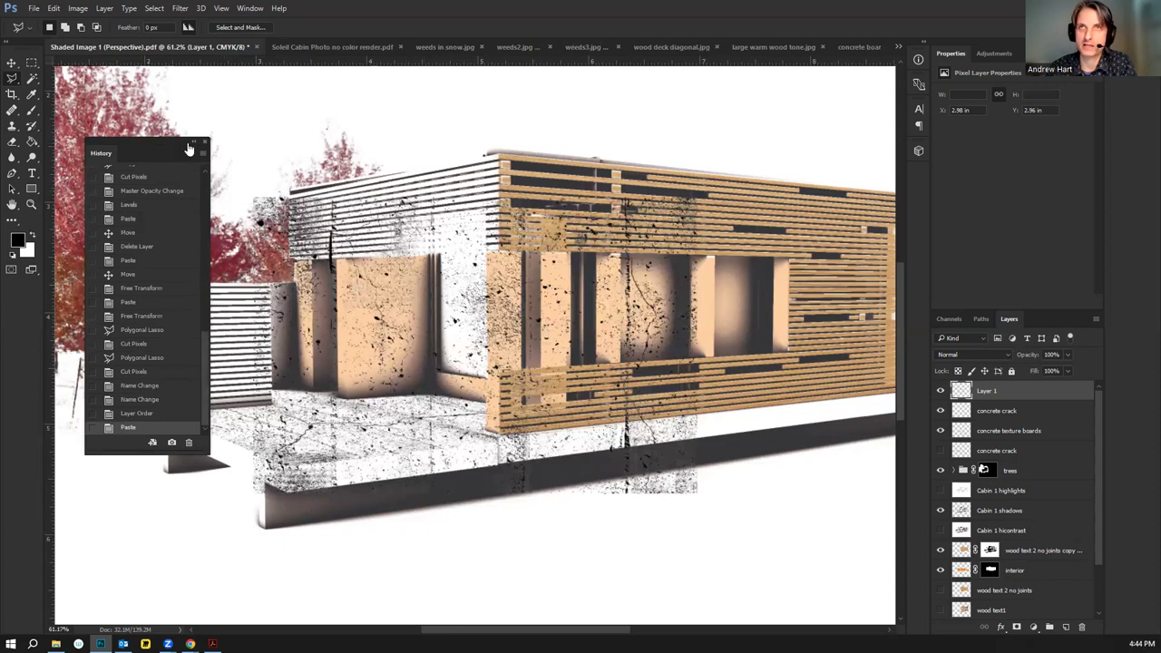
Rotate the pasted concrete texture about 86 degrees with Free Transform
click(205, 141)
key(ctrl+t)
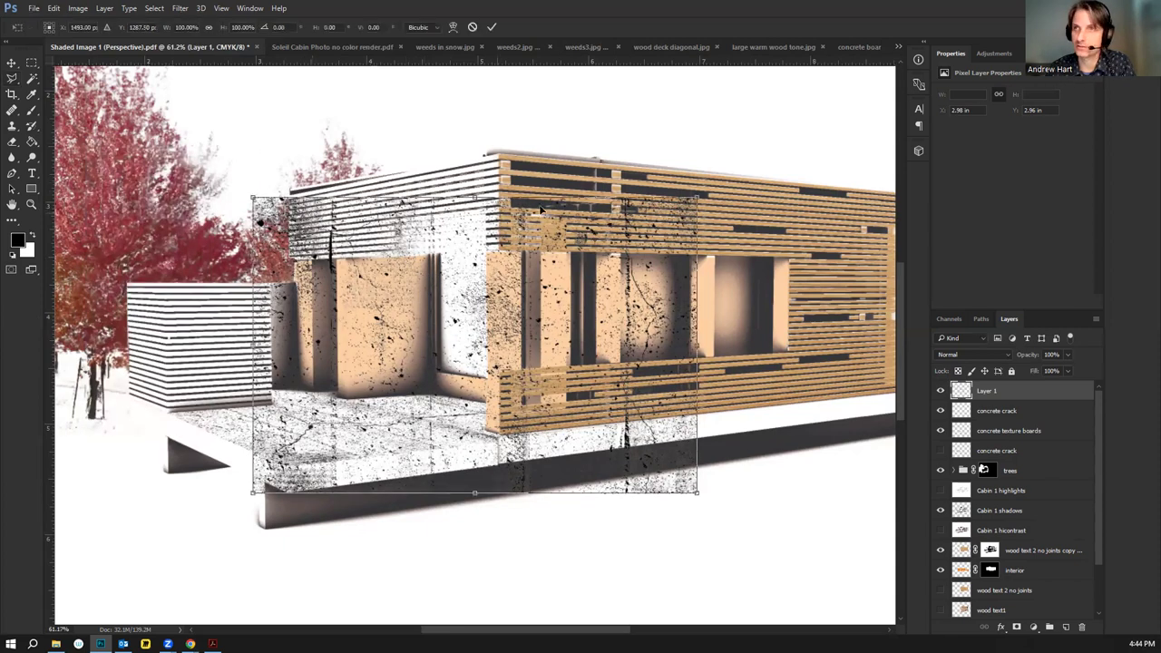
drag(704, 352, 610, 524)
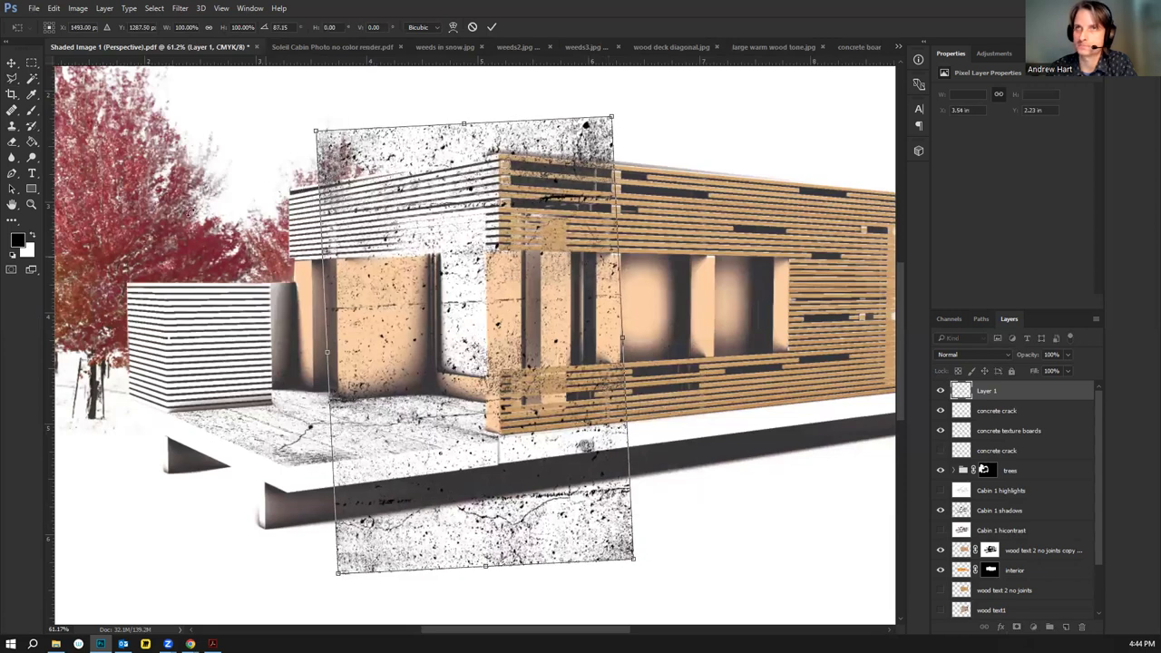
Skew the texture's corners to fit along the slab's front and apply the transformation
click(53, 9)
mouse_move(104, 337)
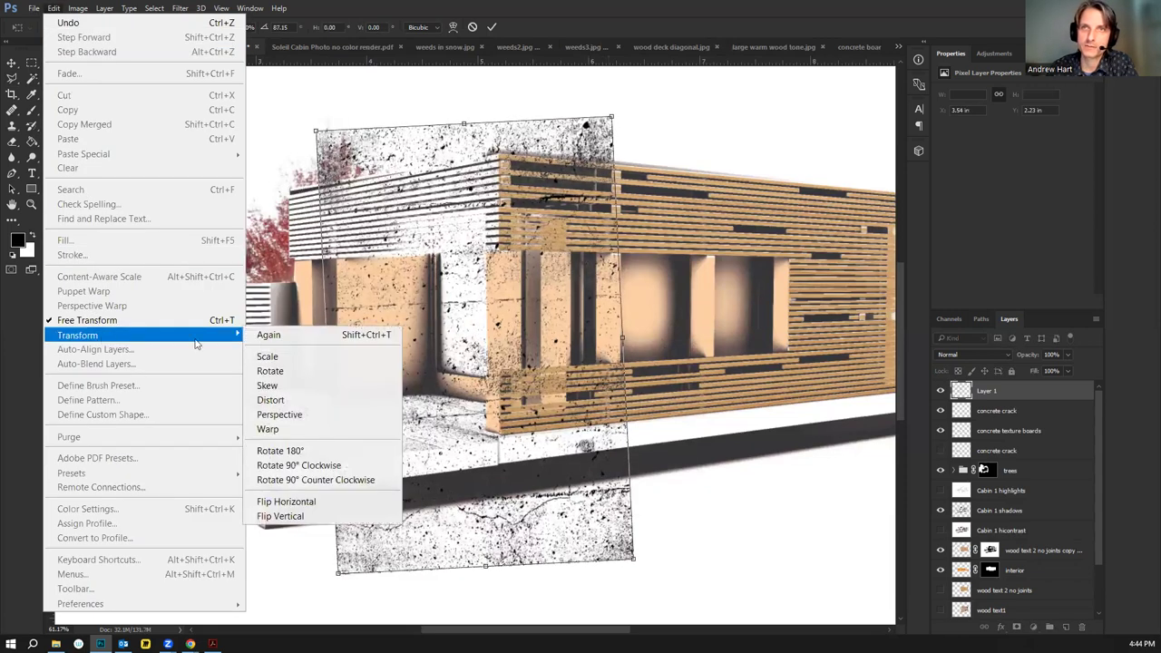
click(285, 386)
scroll(272, 220, down, 2)
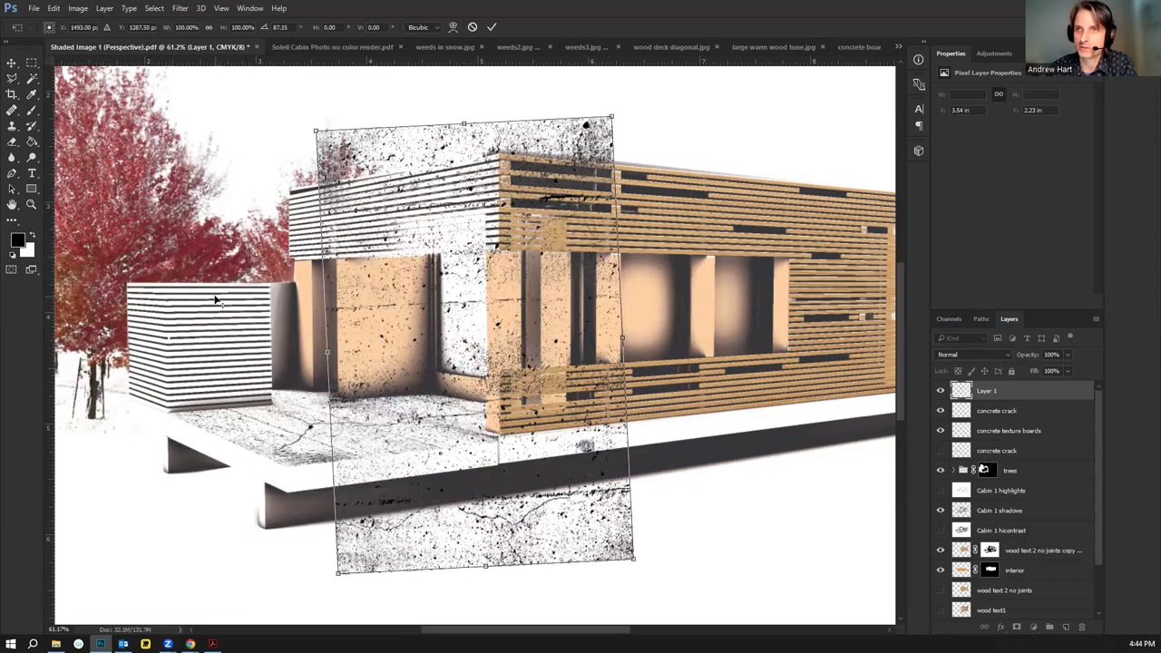
scroll(279, 184, down, 1)
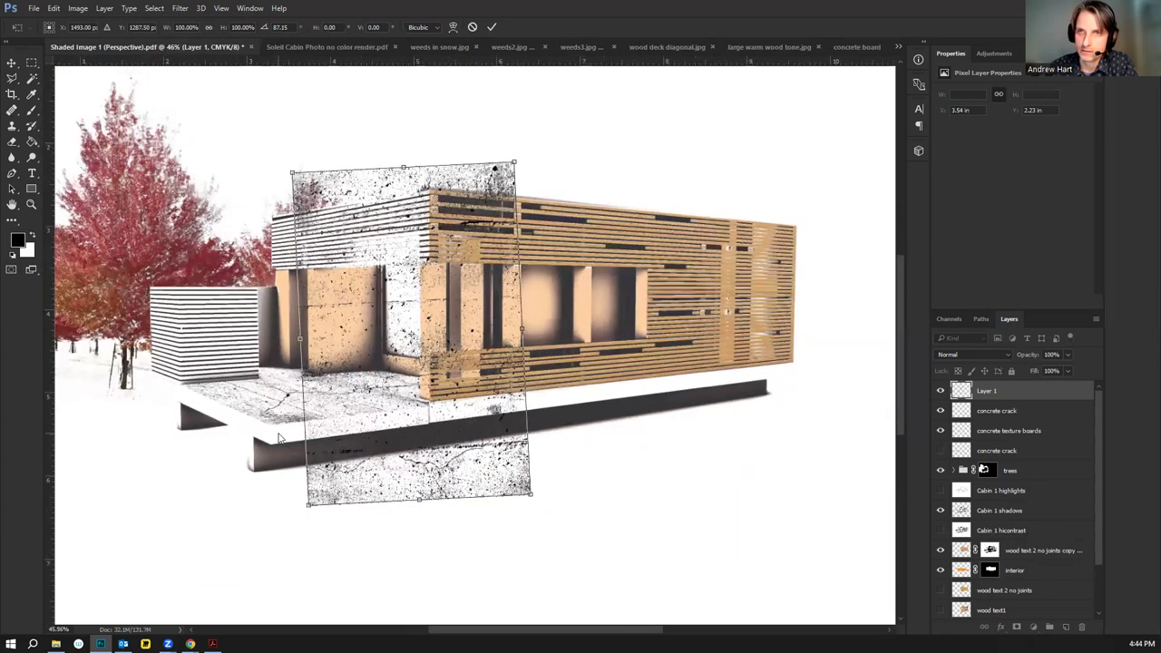
drag(299, 338, 270, 423)
drag(513, 163, 790, 363)
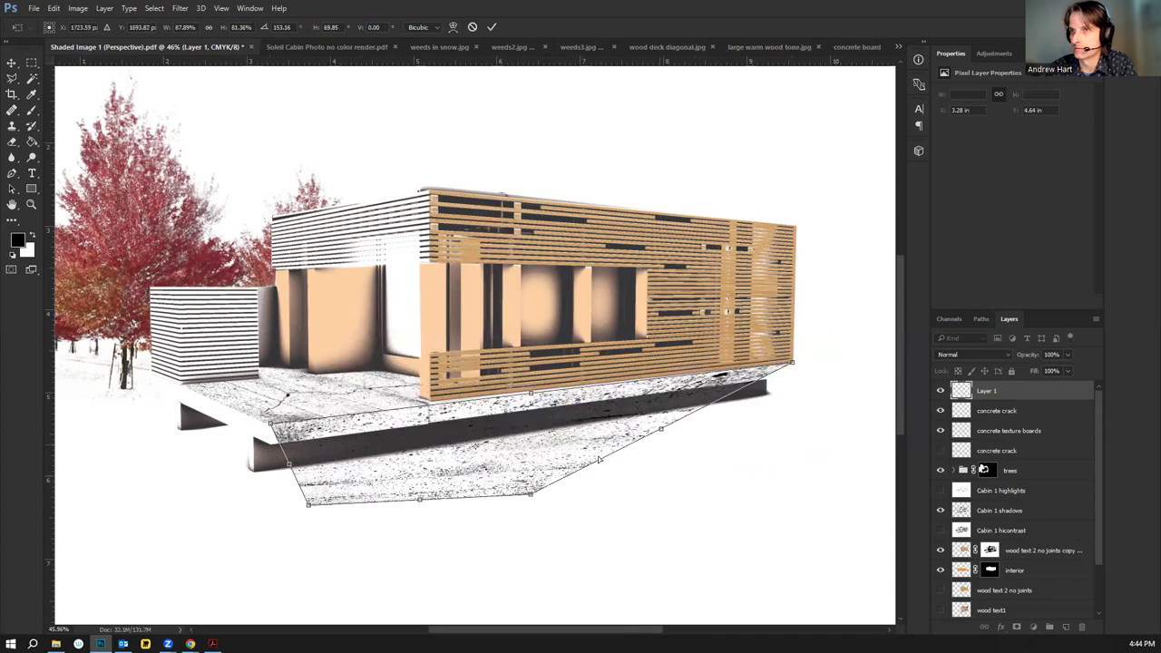
drag(531, 494, 791, 407)
drag(305, 515, 271, 553)
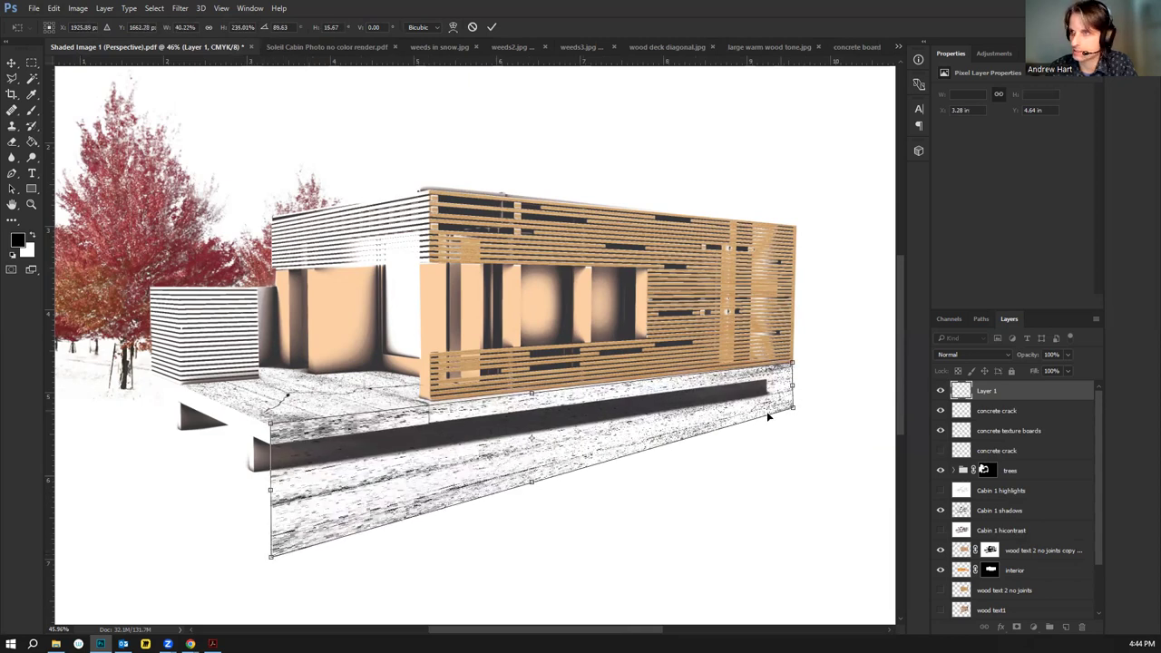
drag(793, 410, 793, 452)
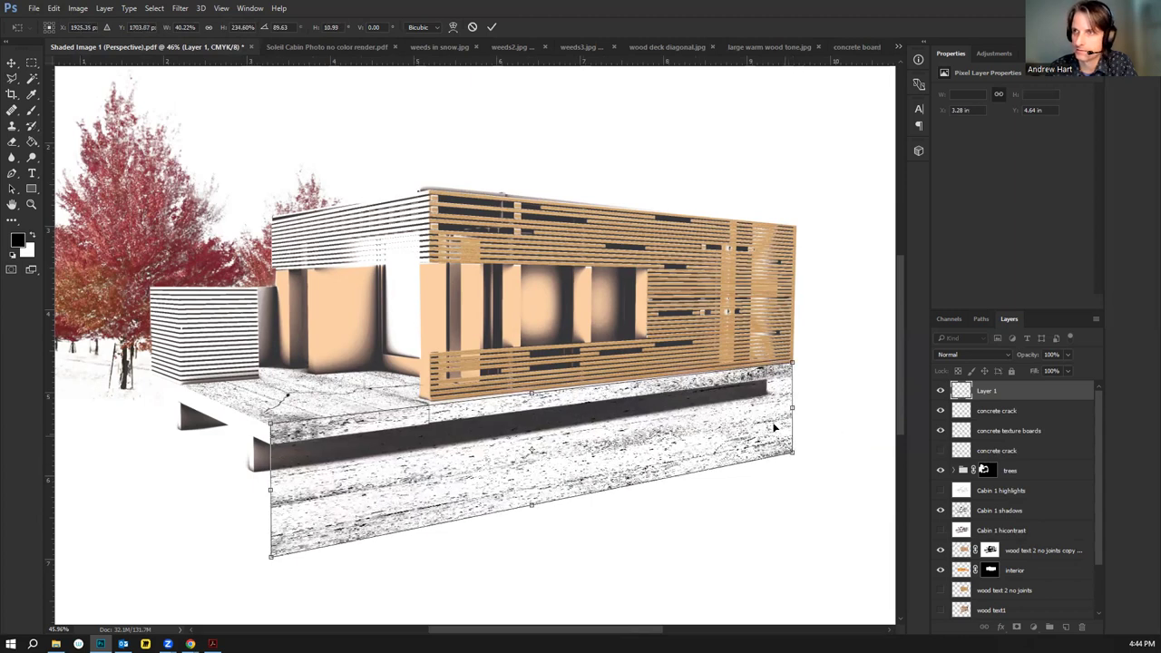
drag(793, 408, 431, 454)
click(11, 64)
click(533, 250)
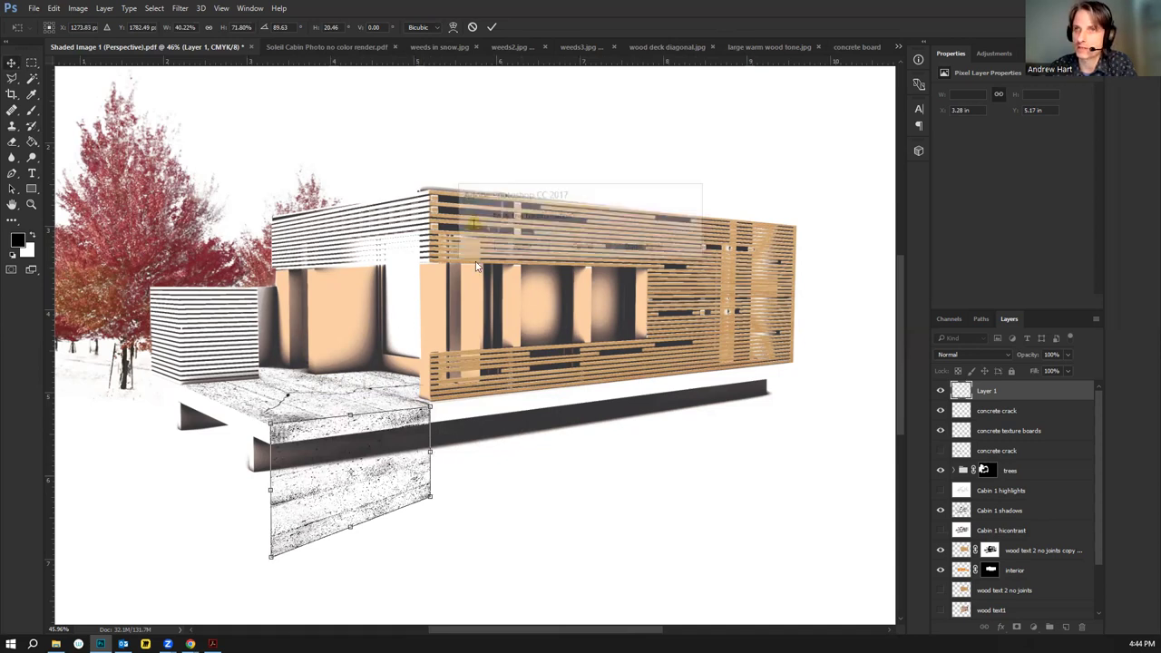
Delete the excess concrete below the slab using a Polygonal Lasso selection
click(12, 80)
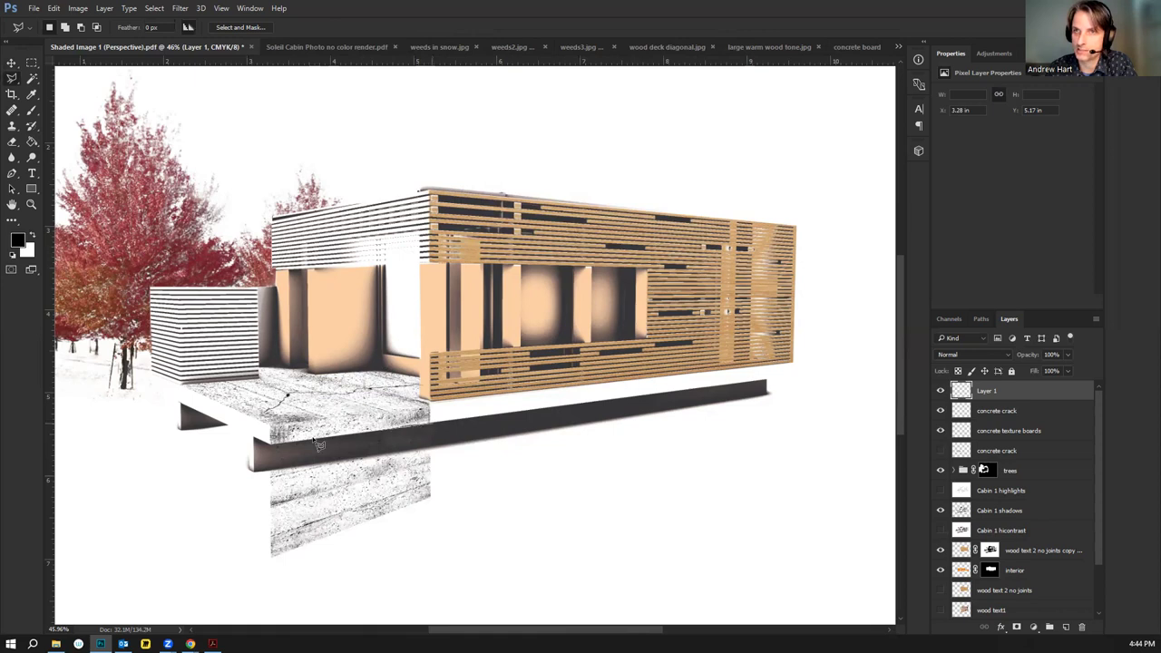
click(264, 444)
click(252, 582)
click(404, 589)
double_click(479, 490)
key(Delete)
key(ctrl+d)
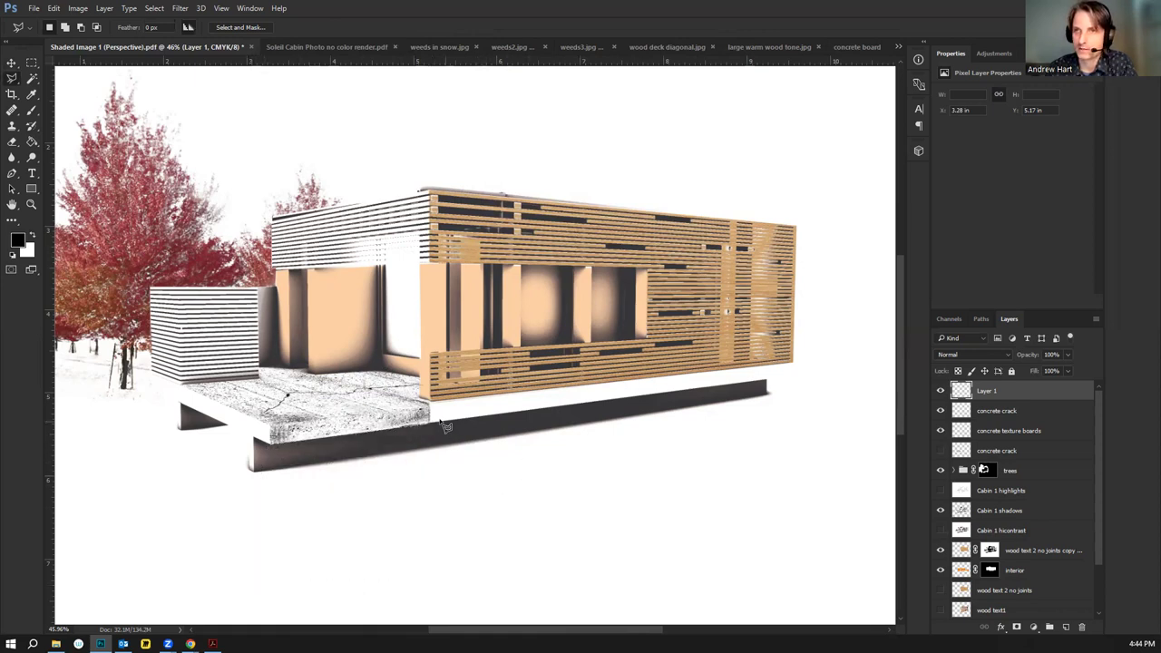
Paste another concrete texture copy as Layer 2 and move it below the slab's front edge
scroll(444, 424, up, 2)
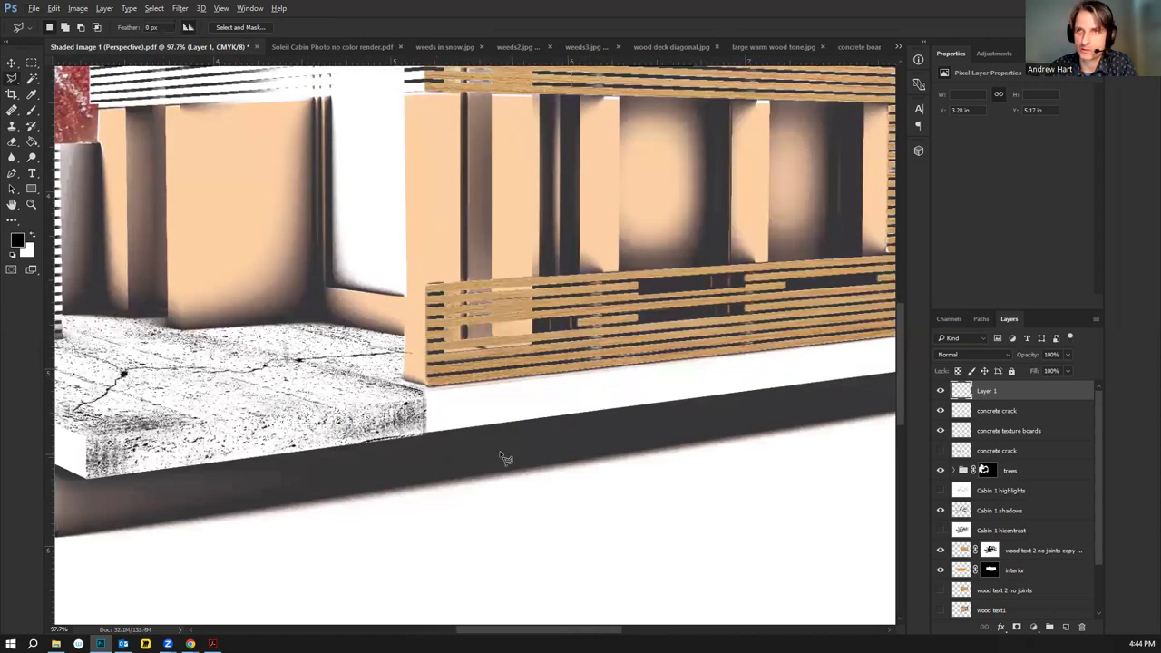
scroll(396, 430, down, 1)
scroll(392, 430, down, 2)
key(ctrl+v)
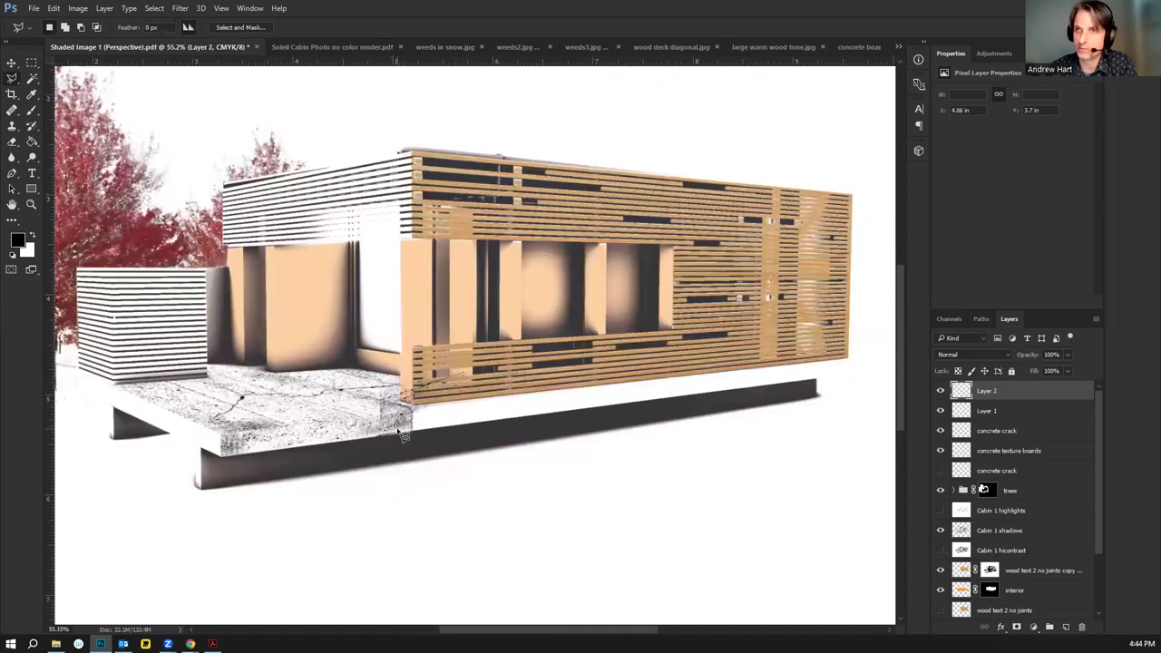
click(11, 65)
drag(439, 352, 459, 438)
key(ctrl+t)
click(60, 9)
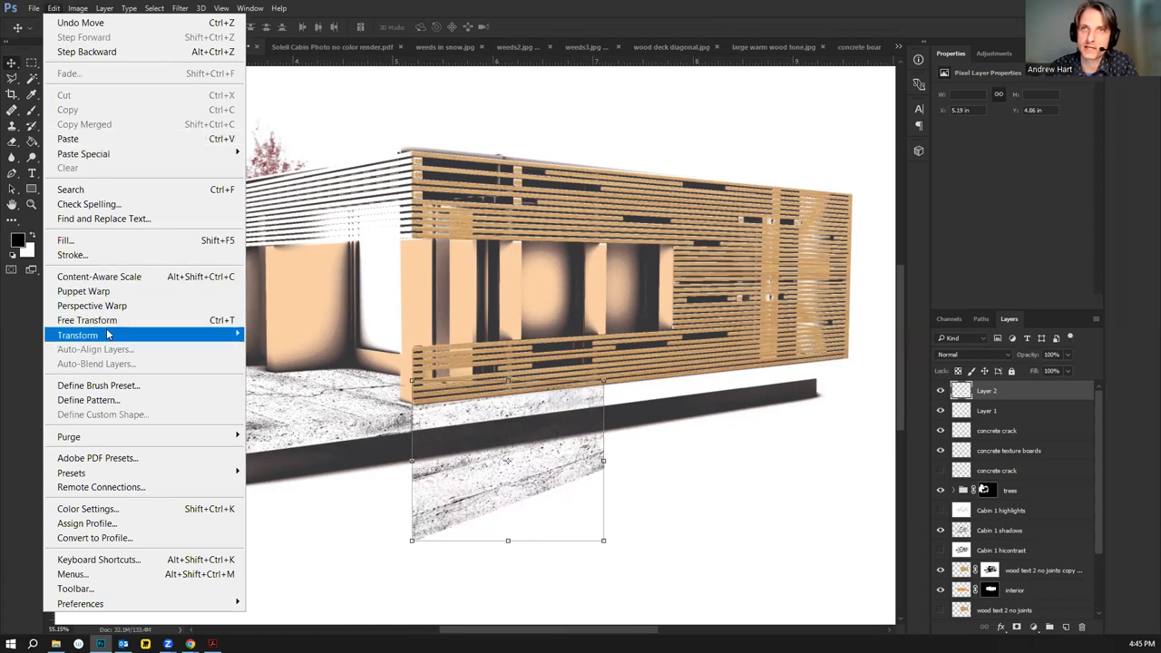
Distort Layer 2's corners to fit the slab face, then shift it slightly left
mouse_move(109, 335)
click(292, 401)
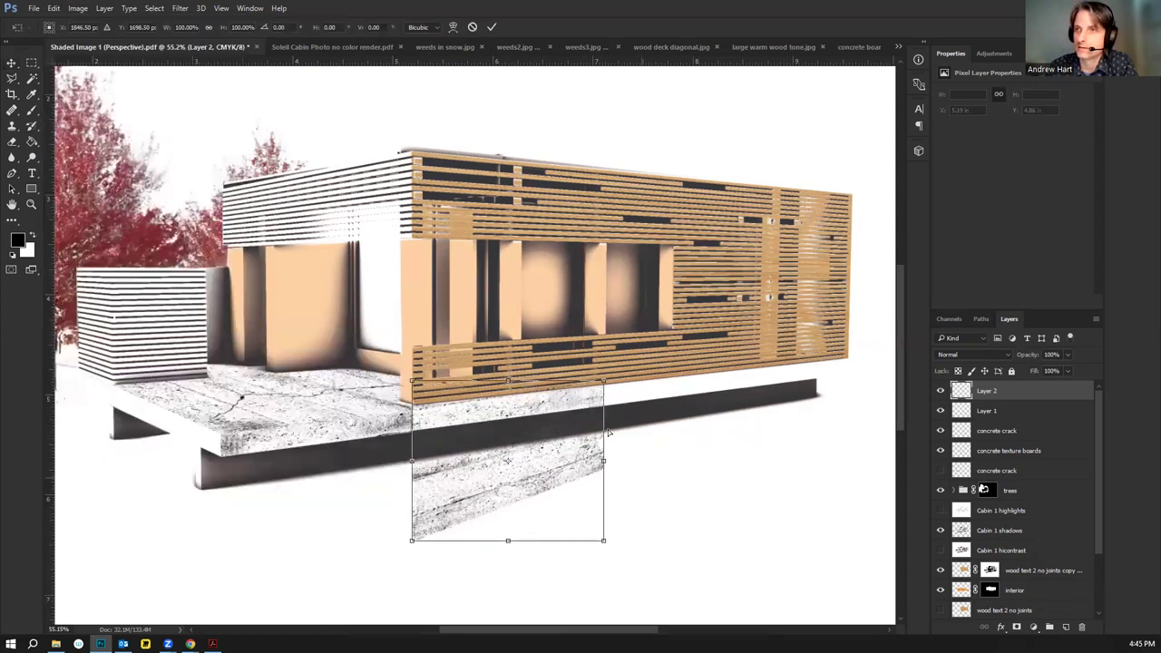
drag(603, 463, 652, 459)
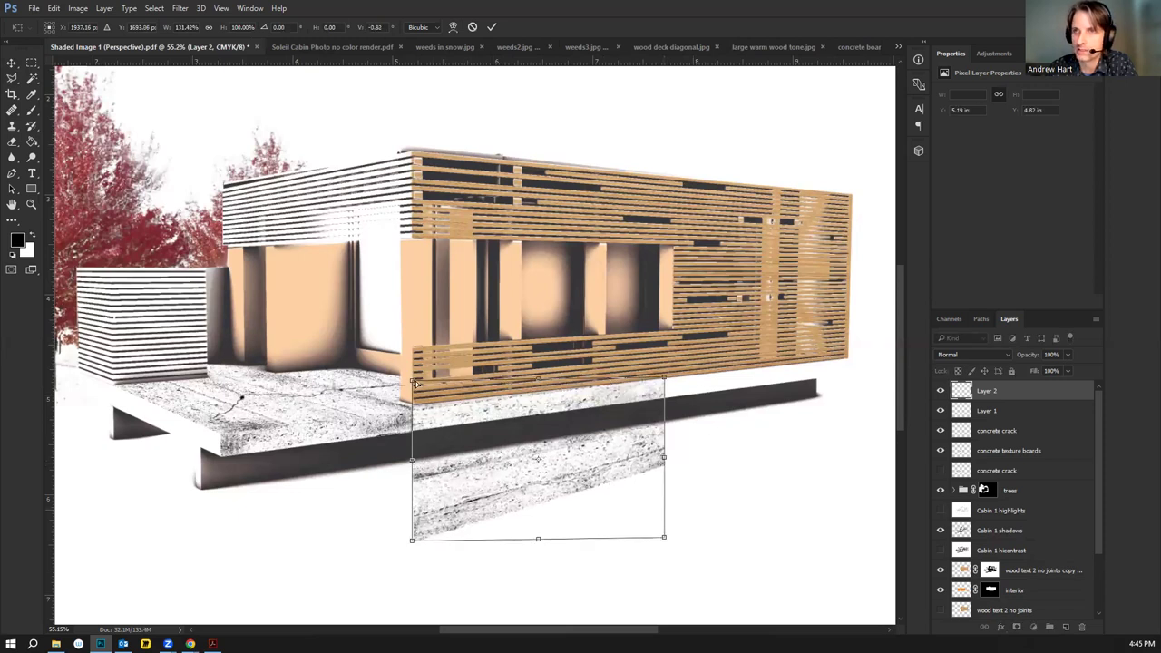
drag(415, 405, 449, 383)
drag(419, 540, 449, 511)
key(Return)
drag(604, 440, 563, 436)
Skew Layer 2's top-right corner slightly and apply the transformation
key(ctrl+t)
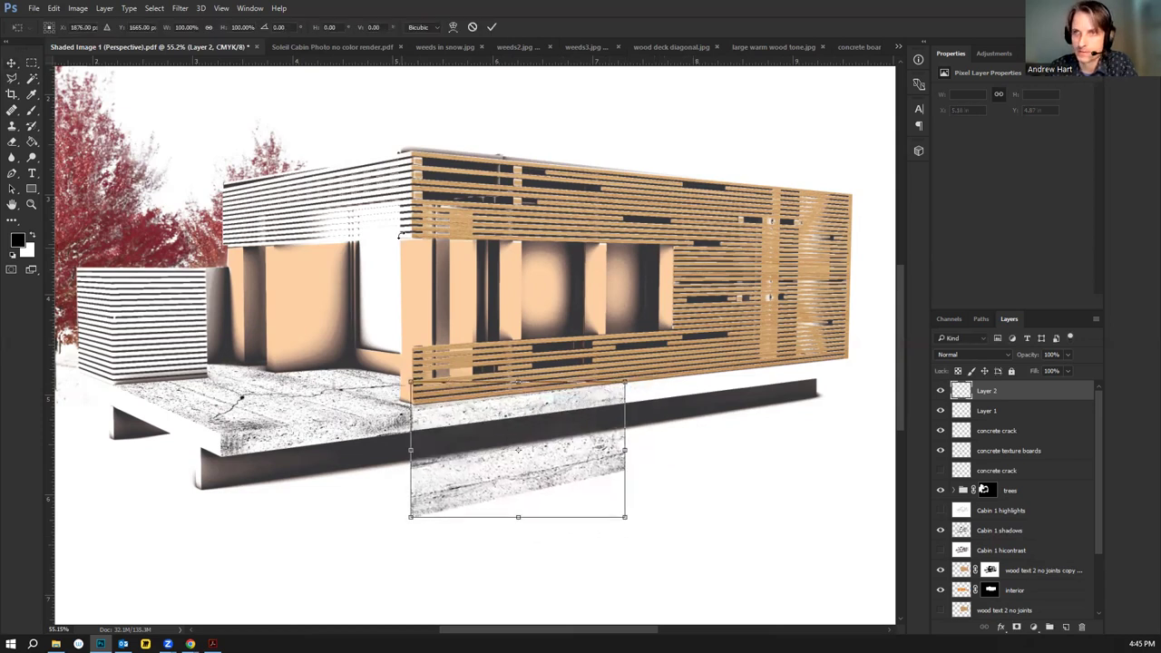
click(54, 9)
mouse_move(136, 336)
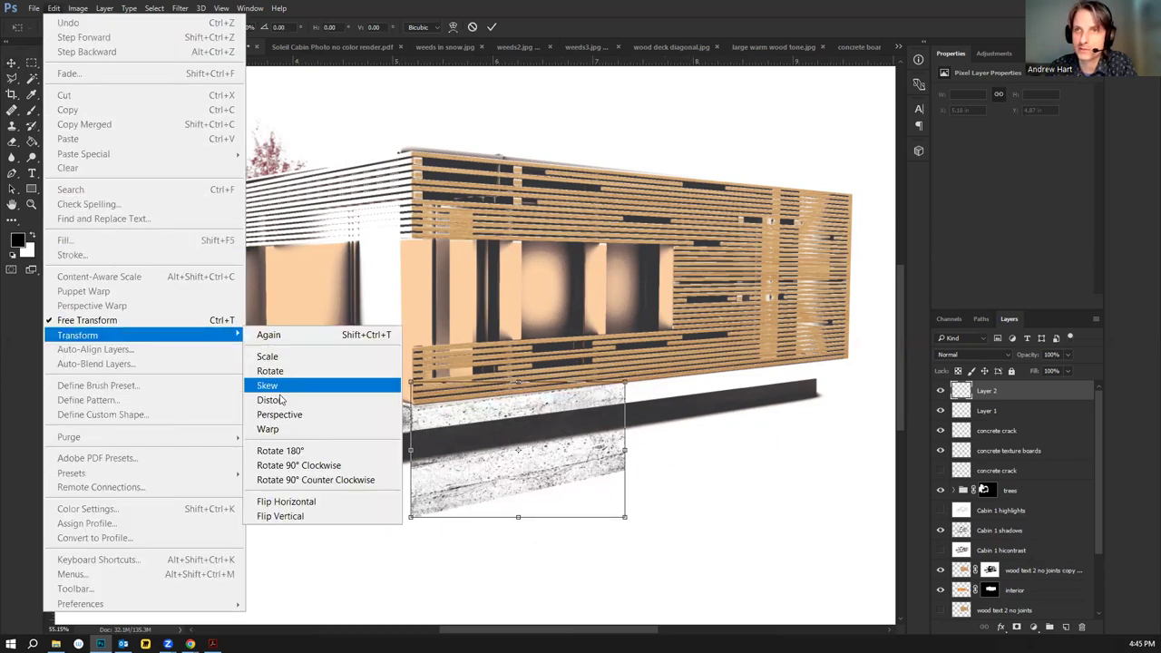
click(280, 392)
drag(625, 383, 625, 386)
key(l)
click(533, 245)
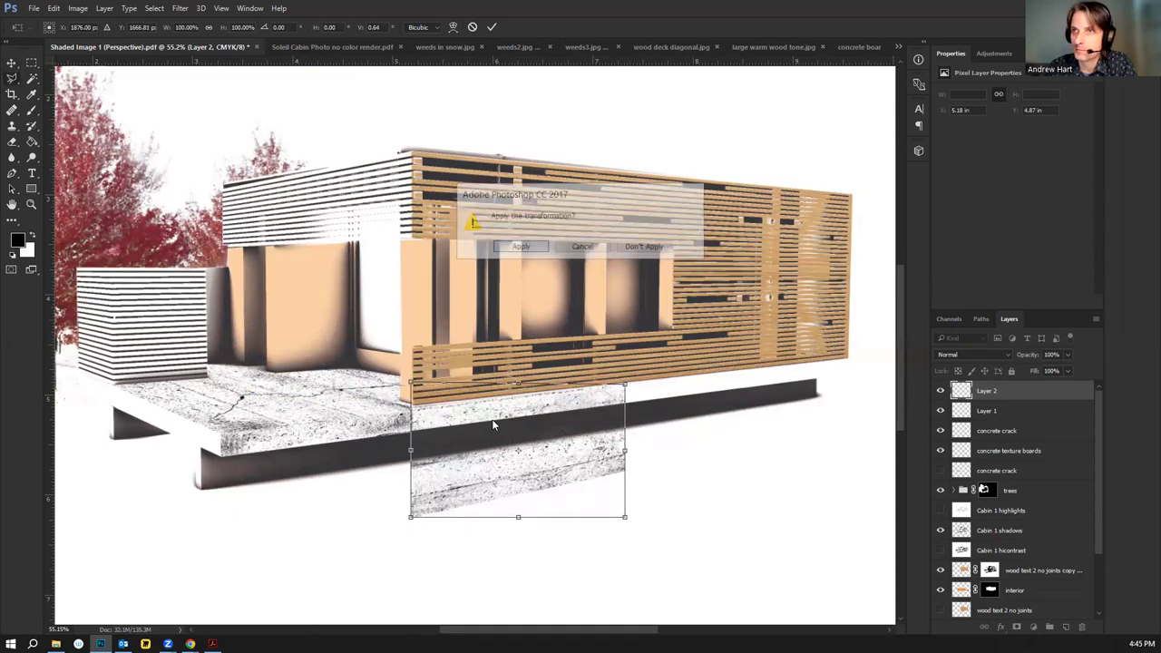
Outline a patch of the lower slab and paste it onto a new Layer 3
click(368, 438)
click(369, 551)
click(775, 528)
double_click(722, 435)
key(ctrl+x)
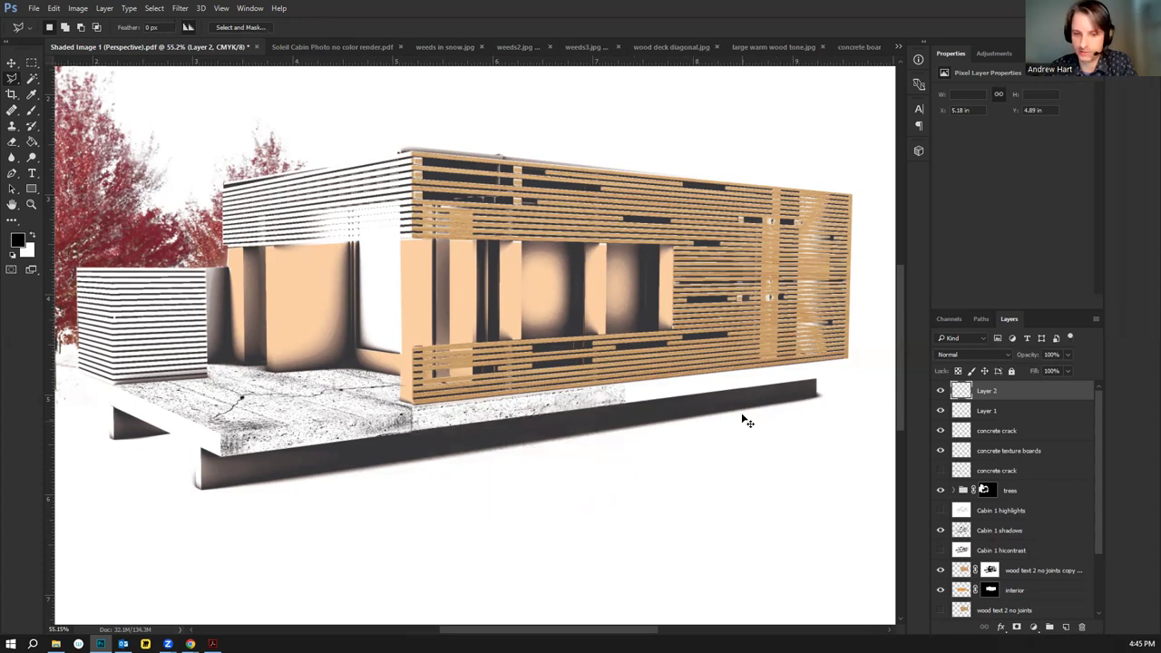
key(ctrl+v)
Move the Layer 3 concrete patch onto the slab edge and distort its corners into perspective
click(11, 61)
drag(492, 402, 739, 435)
click(55, 10)
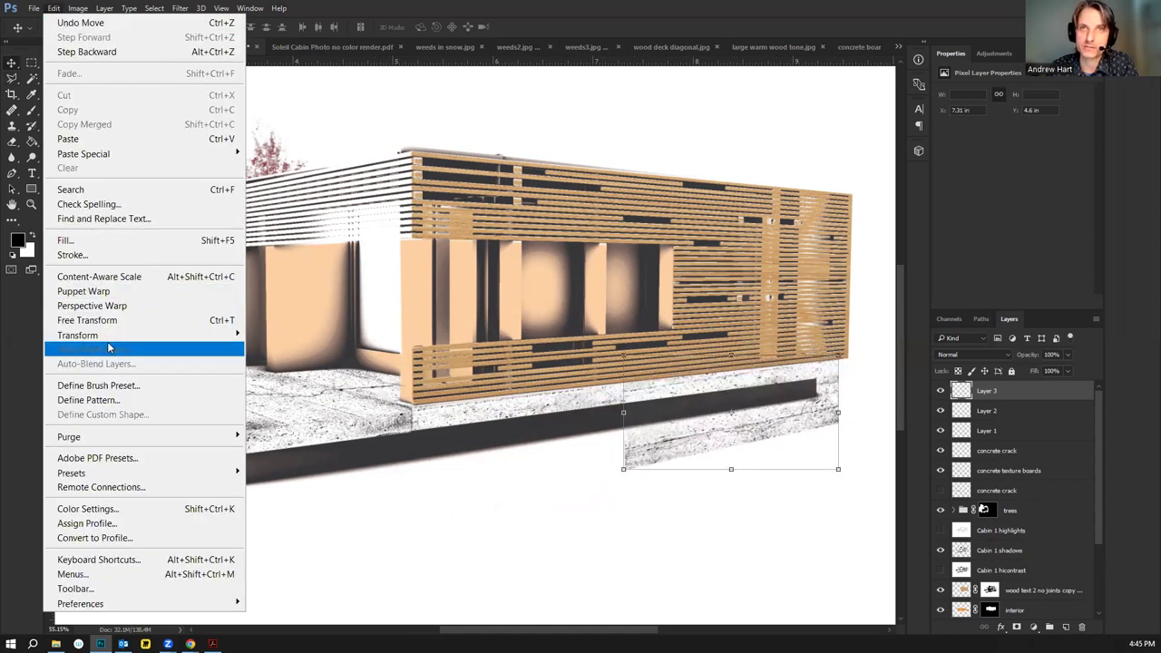
mouse_move(109, 334)
click(282, 405)
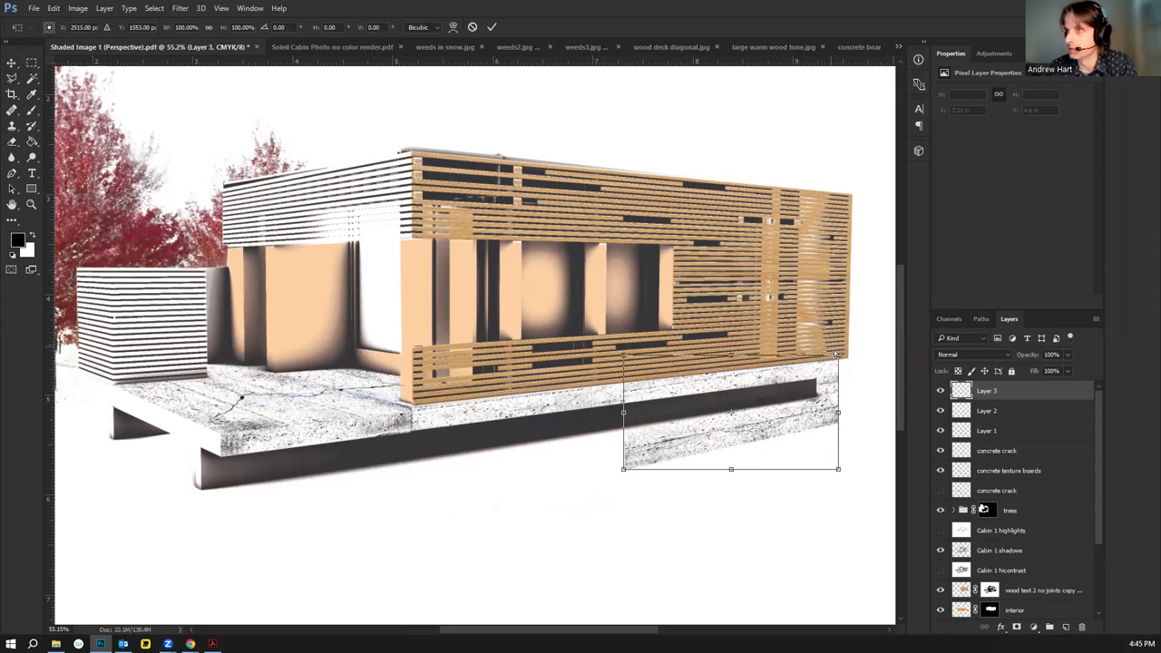
drag(839, 363, 839, 367)
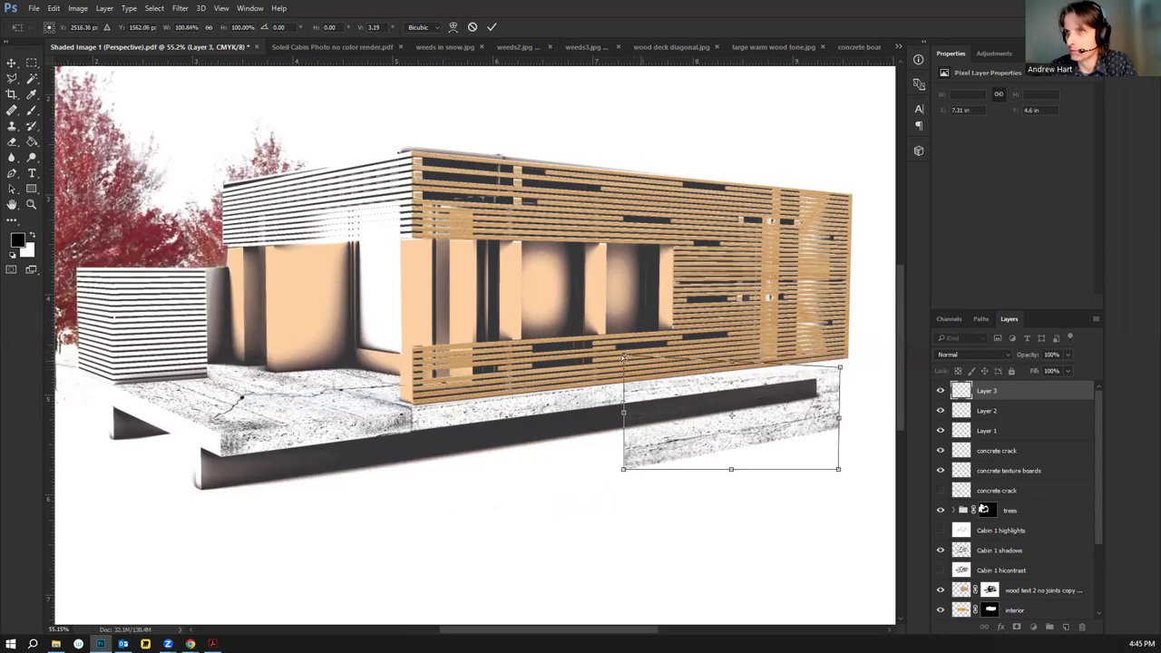
drag(626, 361, 629, 368)
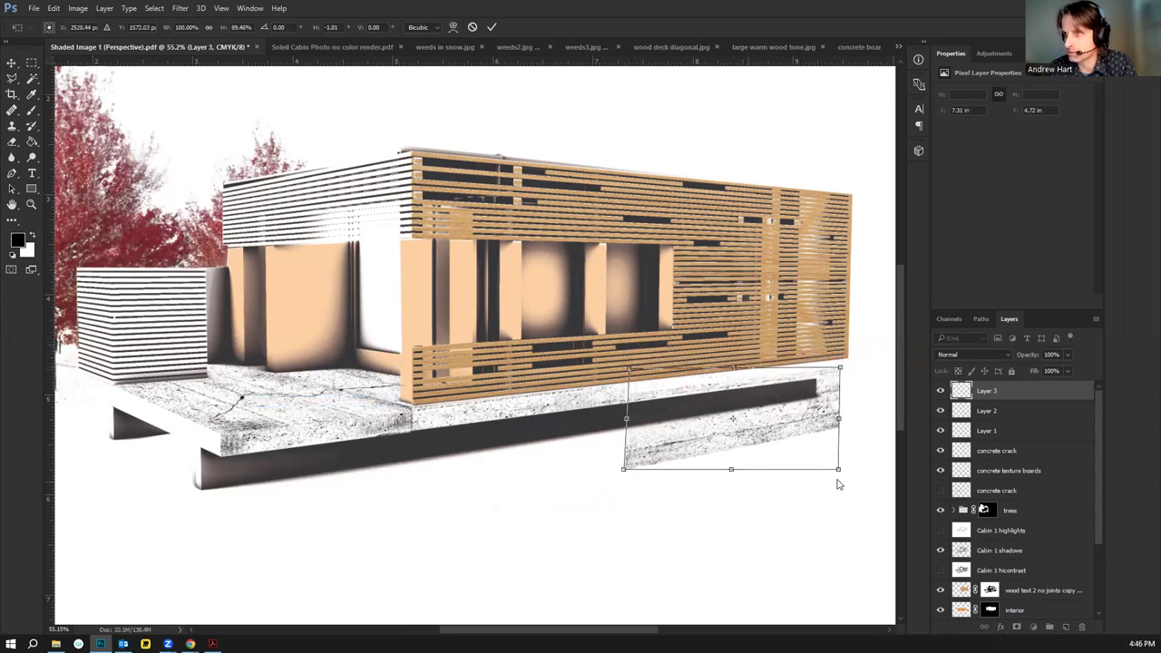
drag(838, 472, 836, 447)
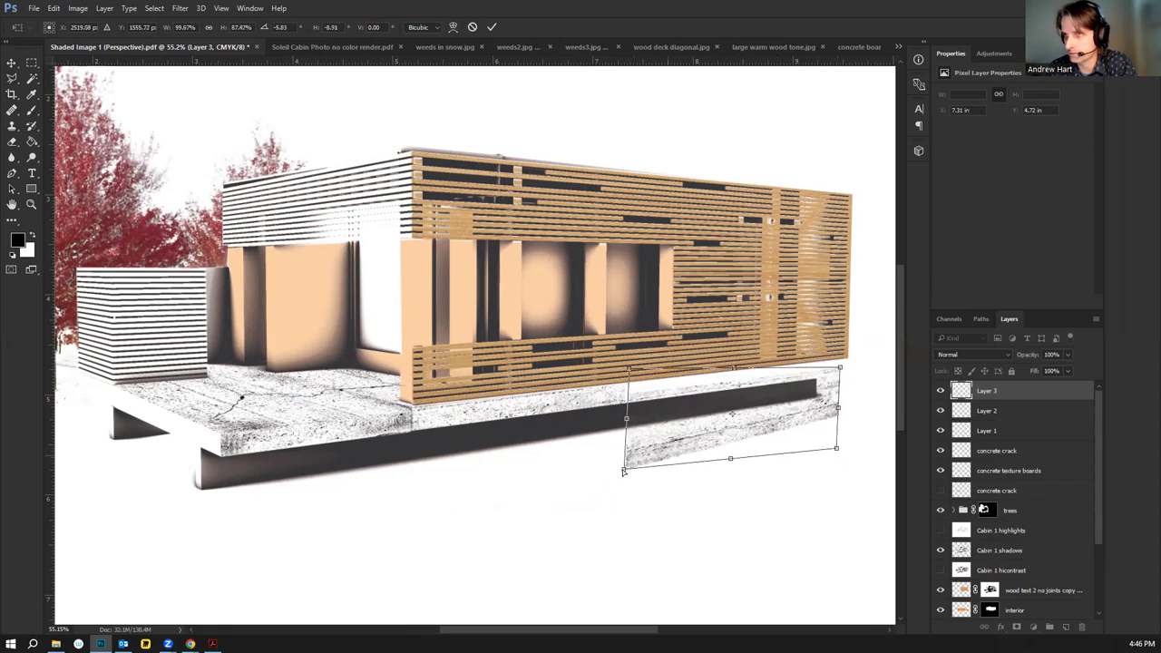
drag(623, 470, 621, 466)
mouse_move(674, 424)
mouse_down()
mouse_move(665, 412)
mouse_move(676, 412)
mouse_up()
click(17, 82)
click(532, 251)
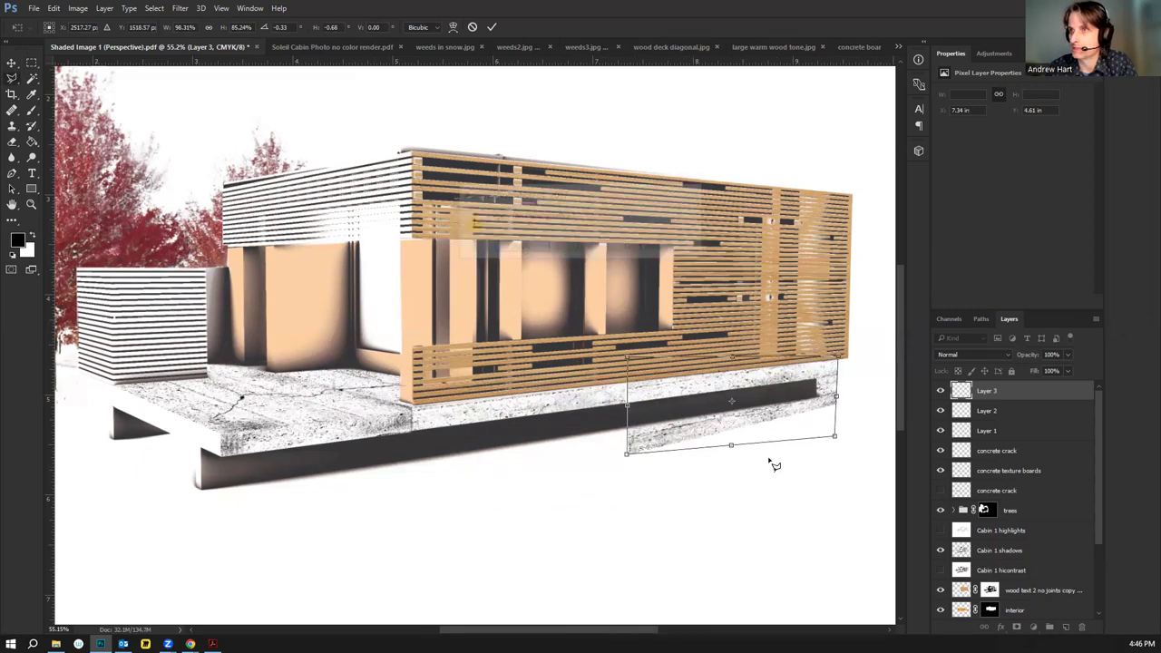
Outline the slab's right end and copy it onto a new Layer 4
click(622, 413)
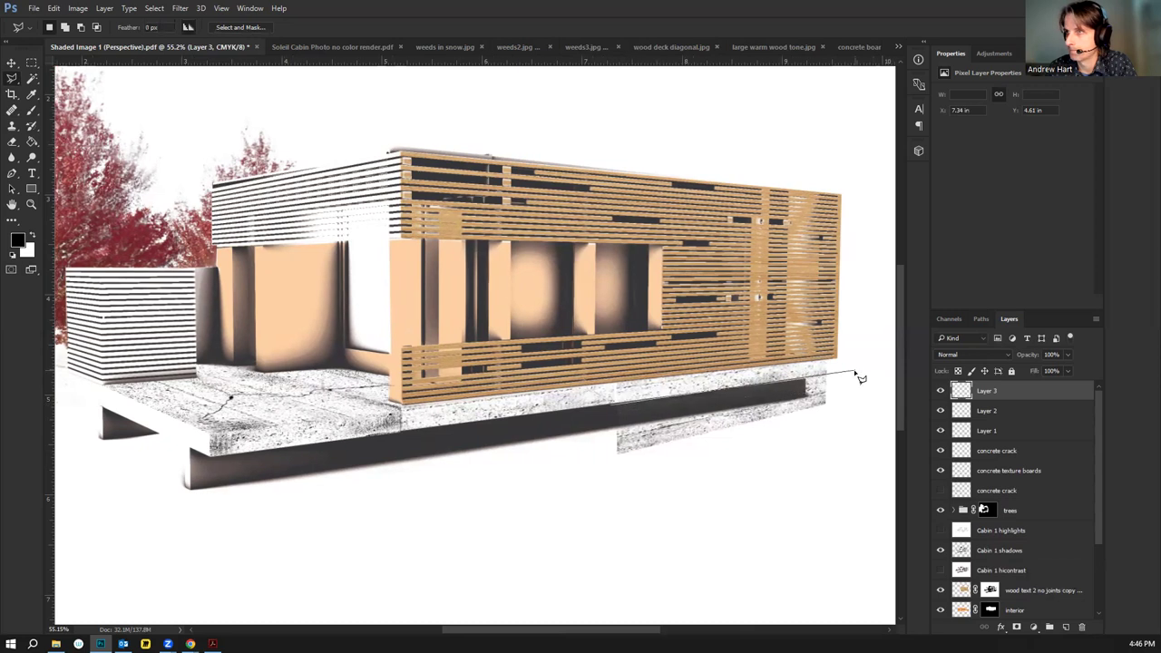
click(855, 441)
click(609, 487)
key(Escape)
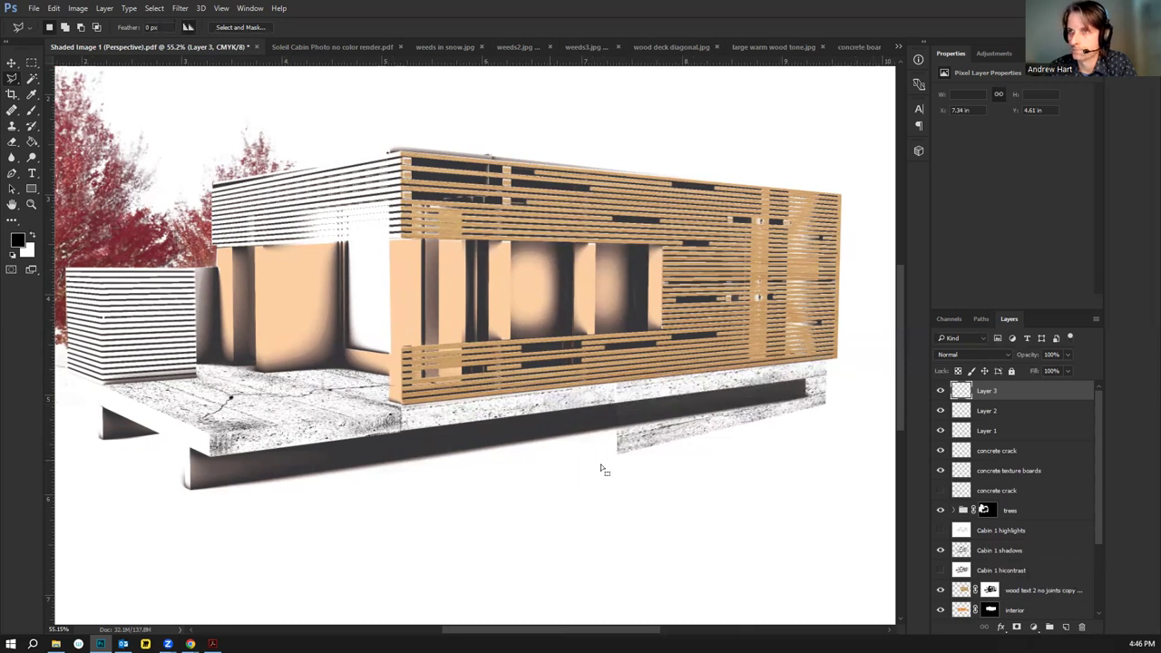
key(ctrl+j)
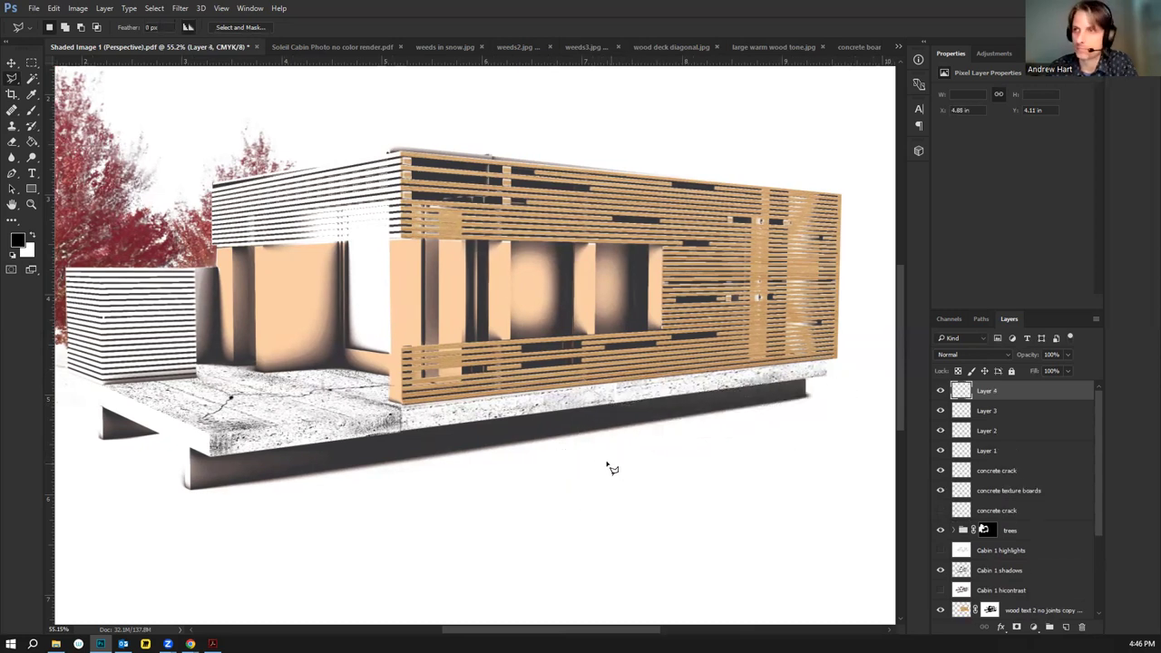
Move the Layer 4 texture down-left so it sits along the slab's front edge
click(12, 63)
drag(486, 329, 305, 488)
scroll(716, 381, down, 3)
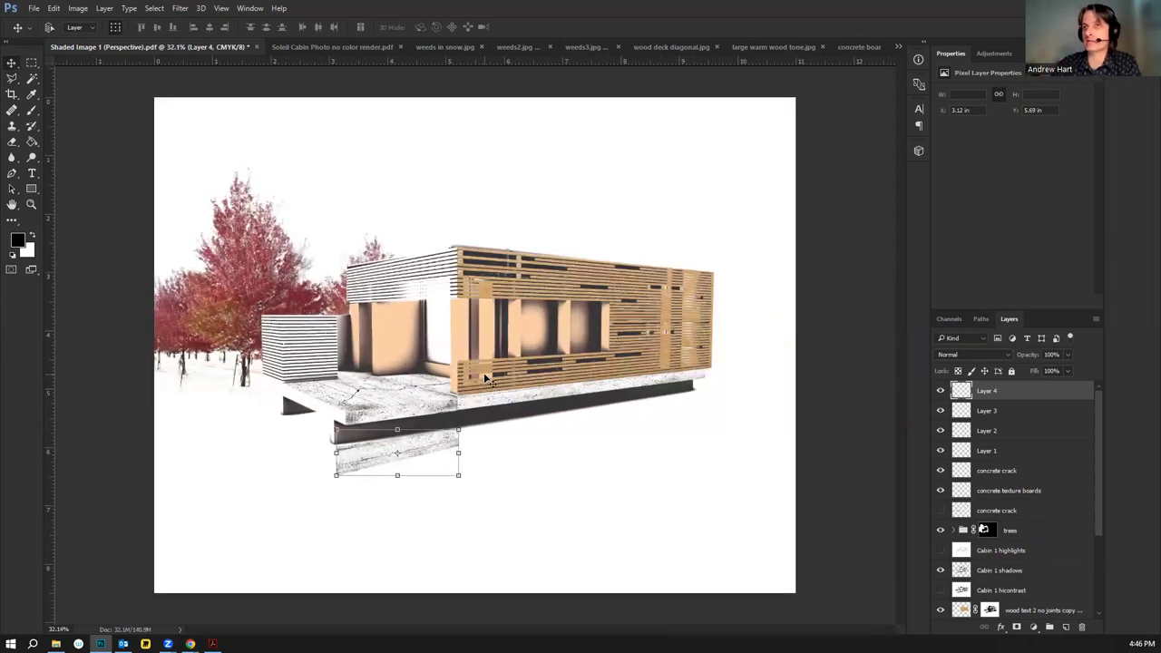
scroll(486, 379, up, 2)
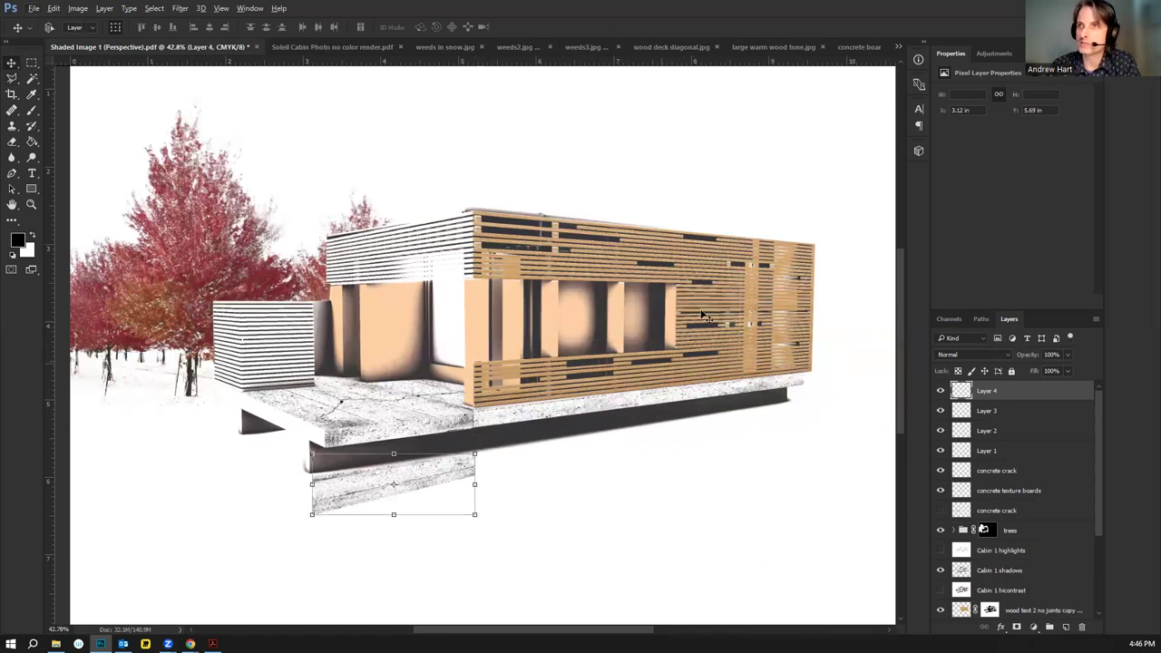
scroll(703, 287, up, 2)
scroll(704, 288, up, 4)
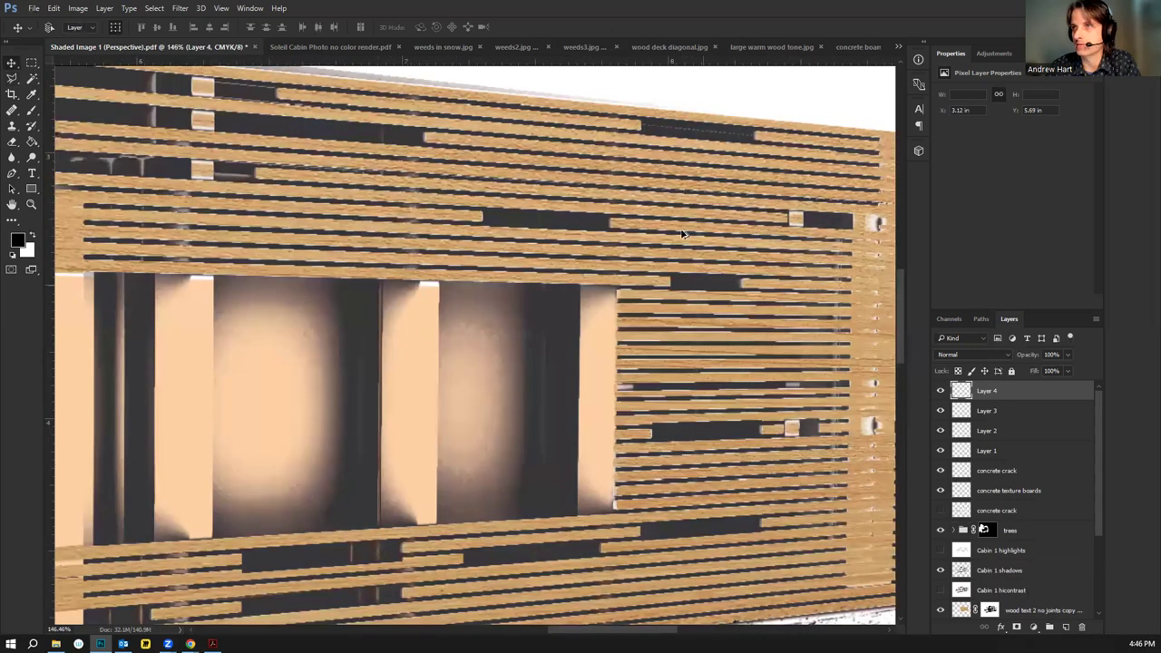
scroll(682, 234, down, 2)
scroll(533, 478, down, 2)
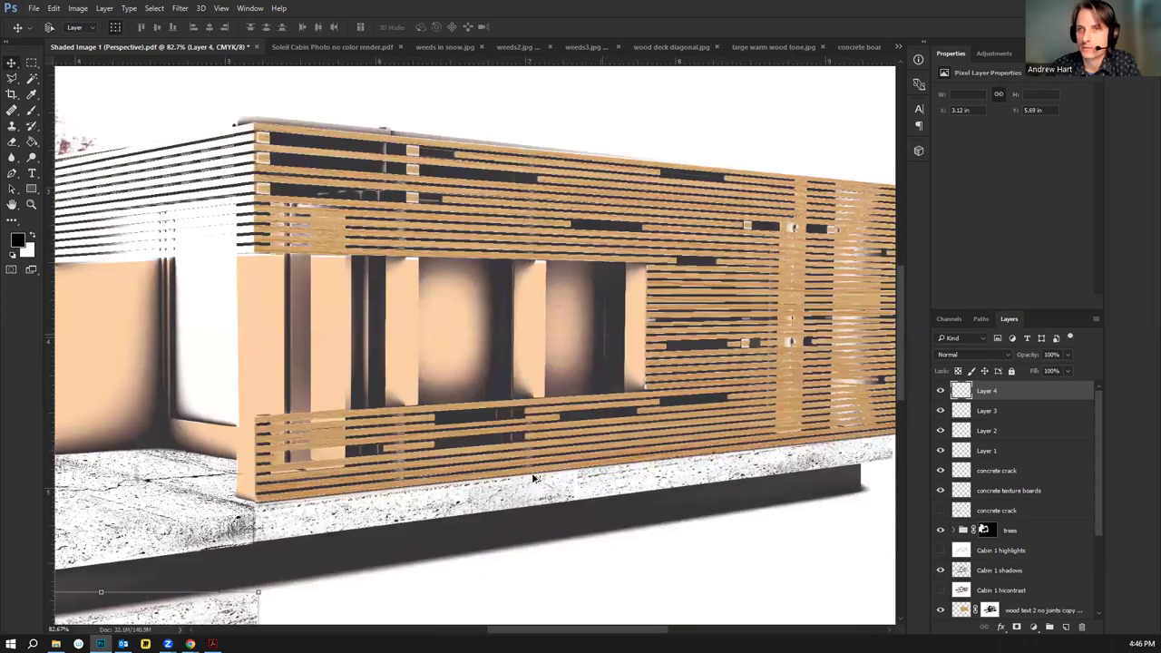
scroll(532, 490, down, 3)
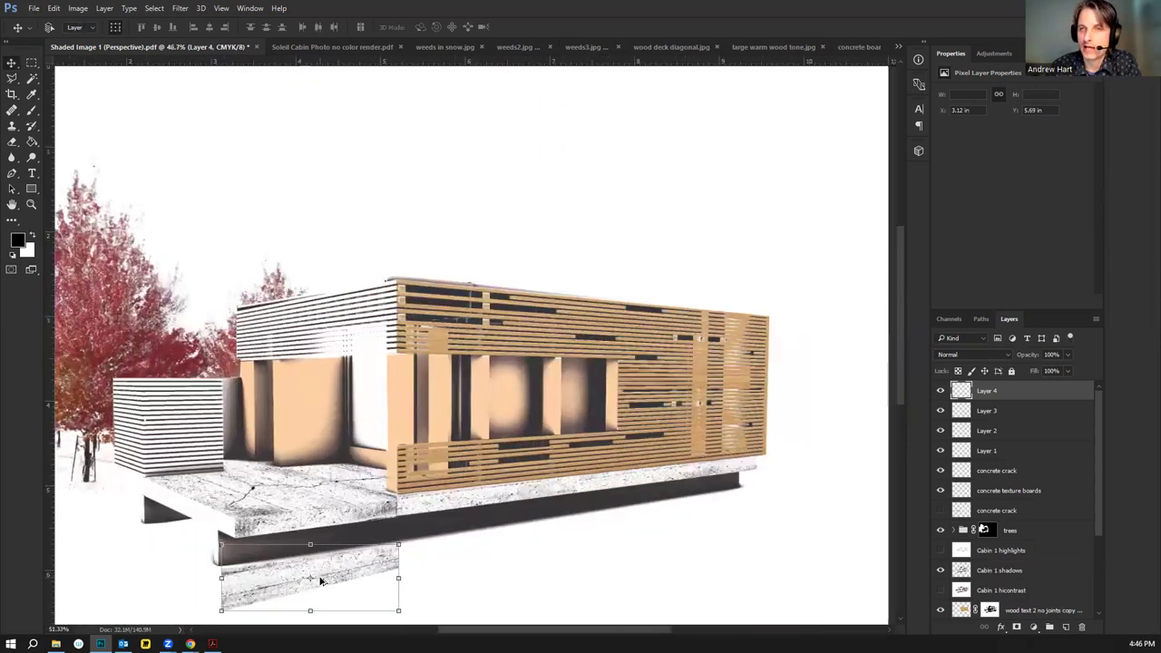
scroll(555, 439, up, 1)
scroll(417, 438, down, 1)
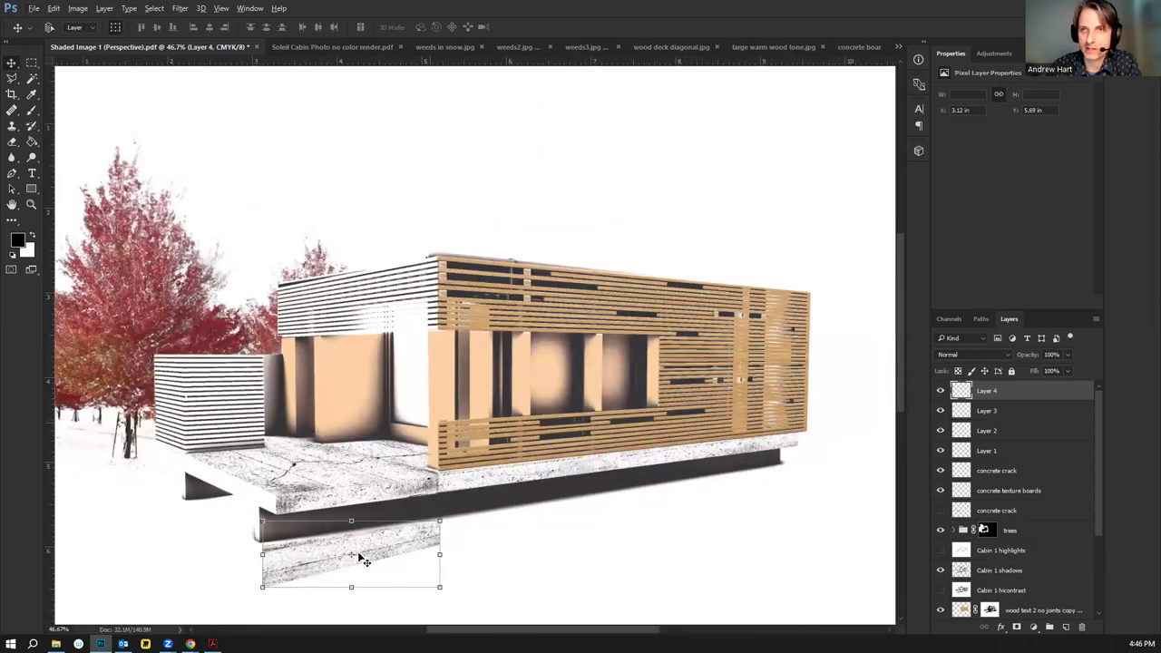
drag(365, 554, 392, 526)
Perspective-transform Layer 4, stretching it rightward and adjusting its left corners
key(ctrl+t)
click(56, 8)
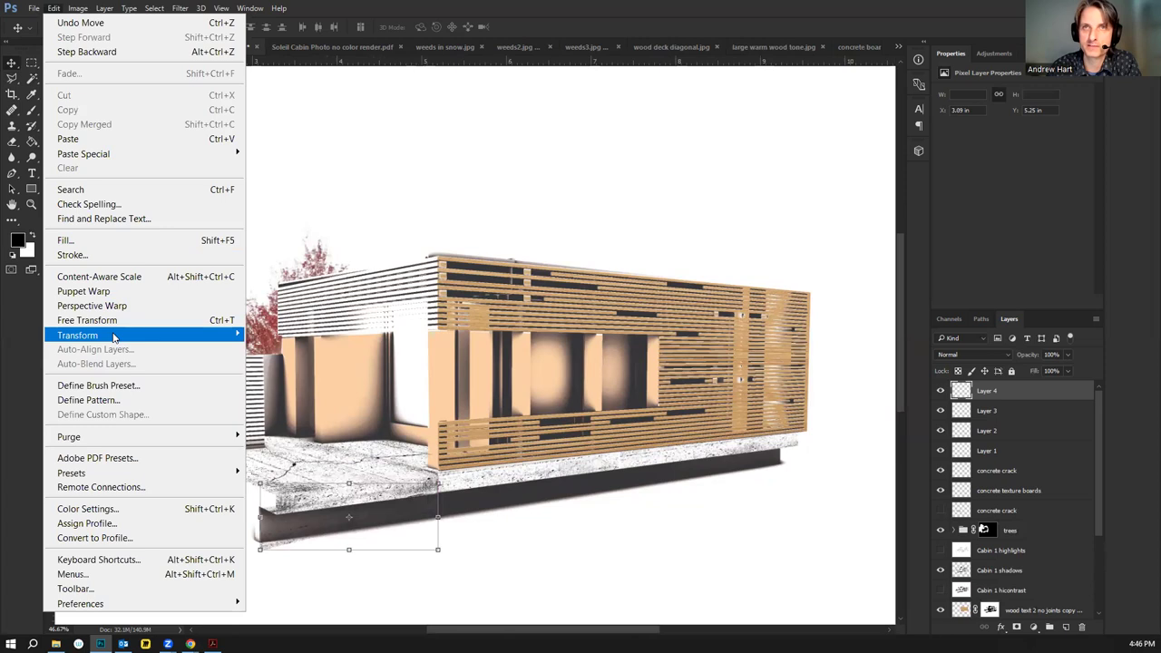
mouse_move(114, 338)
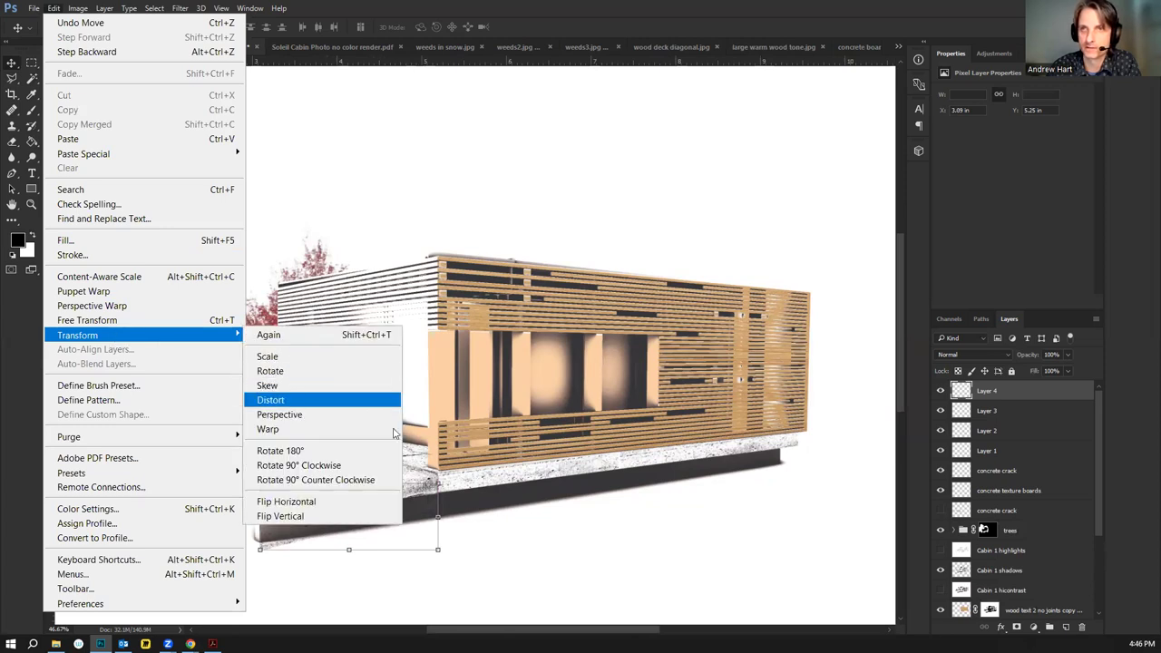
click(288, 414)
drag(440, 524, 576, 512)
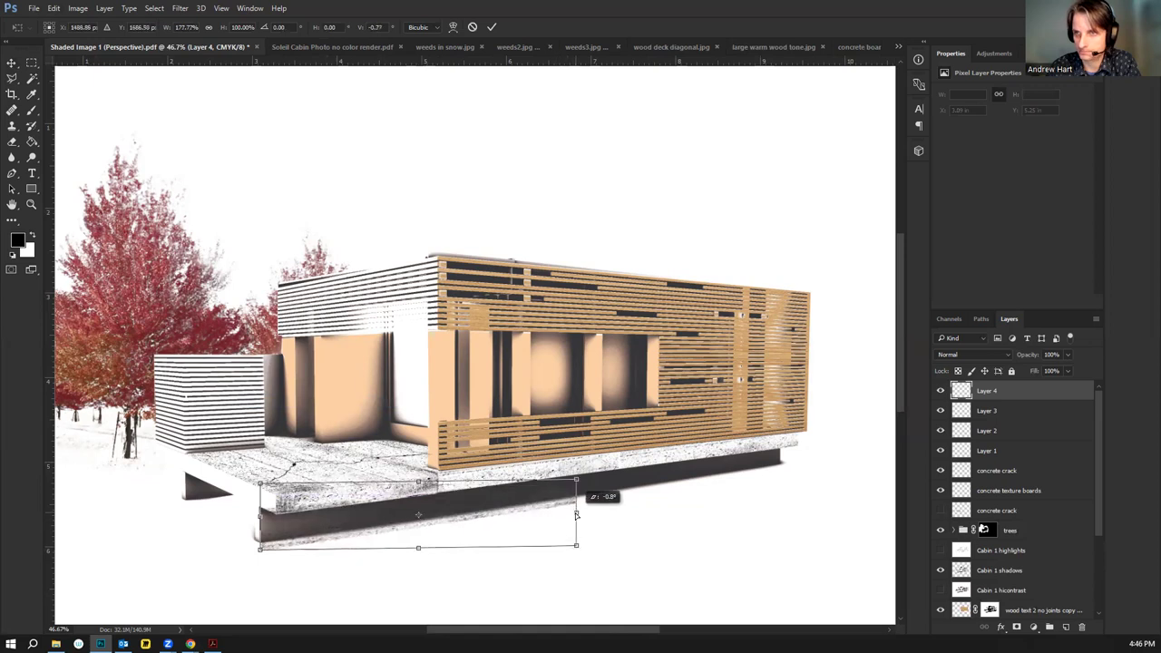
drag(259, 549, 260, 542)
drag(260, 487, 261, 492)
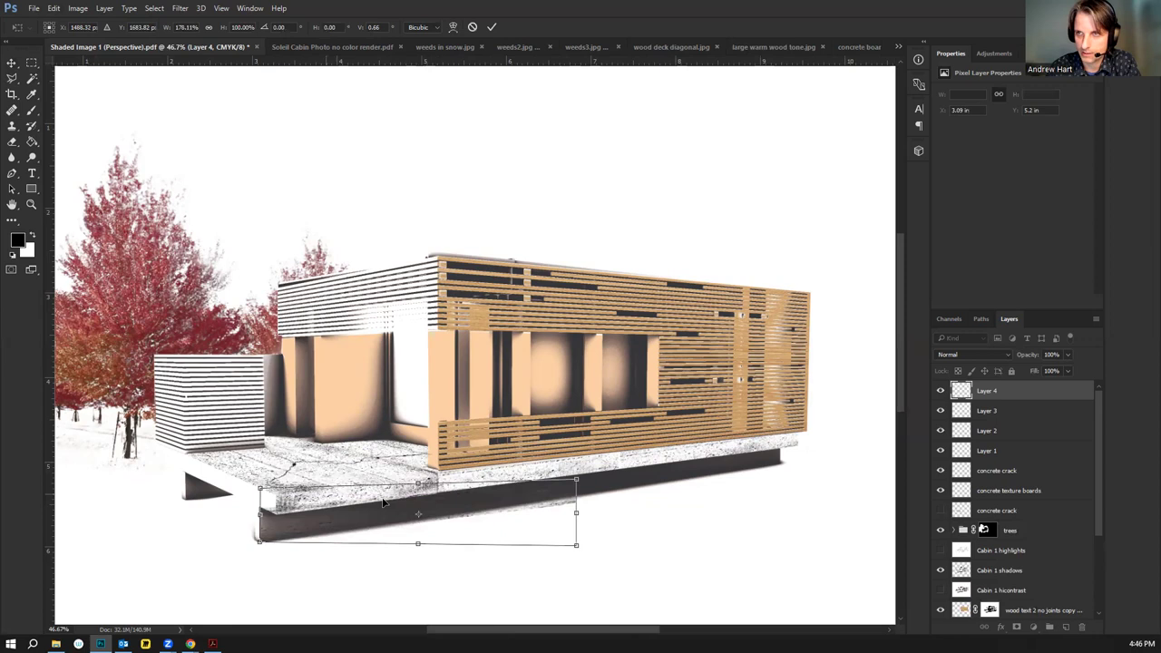
Commit the perspective transform, then darken Layer 4 with Levels by raising the black input
key(Return)
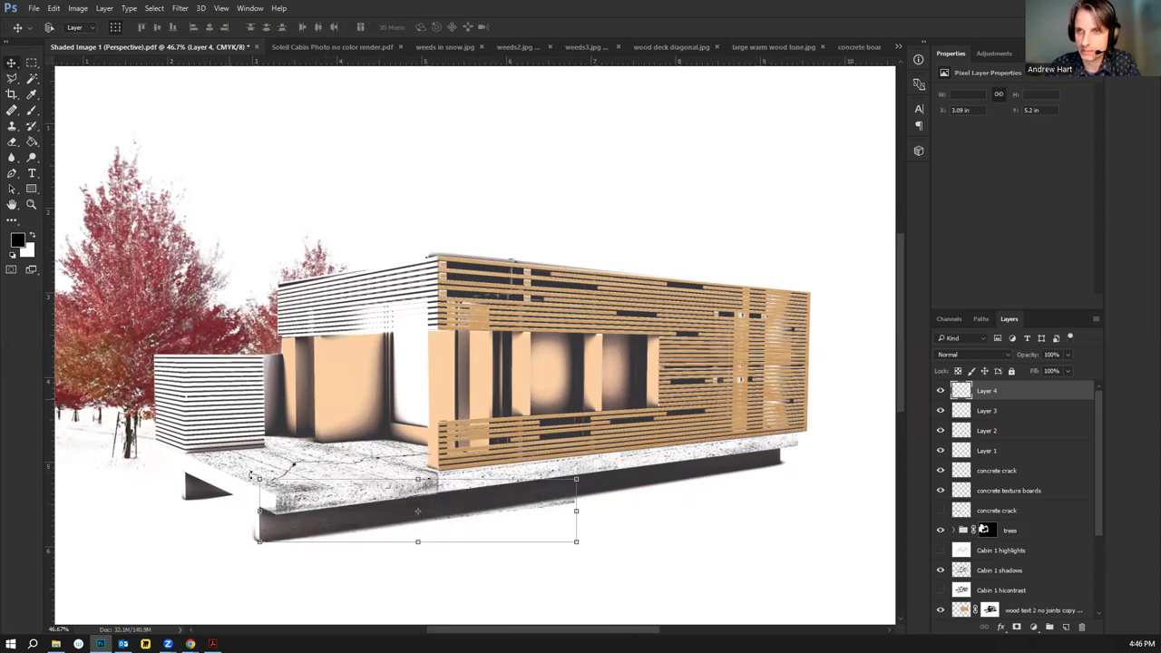
scroll(379, 543, up, 1)
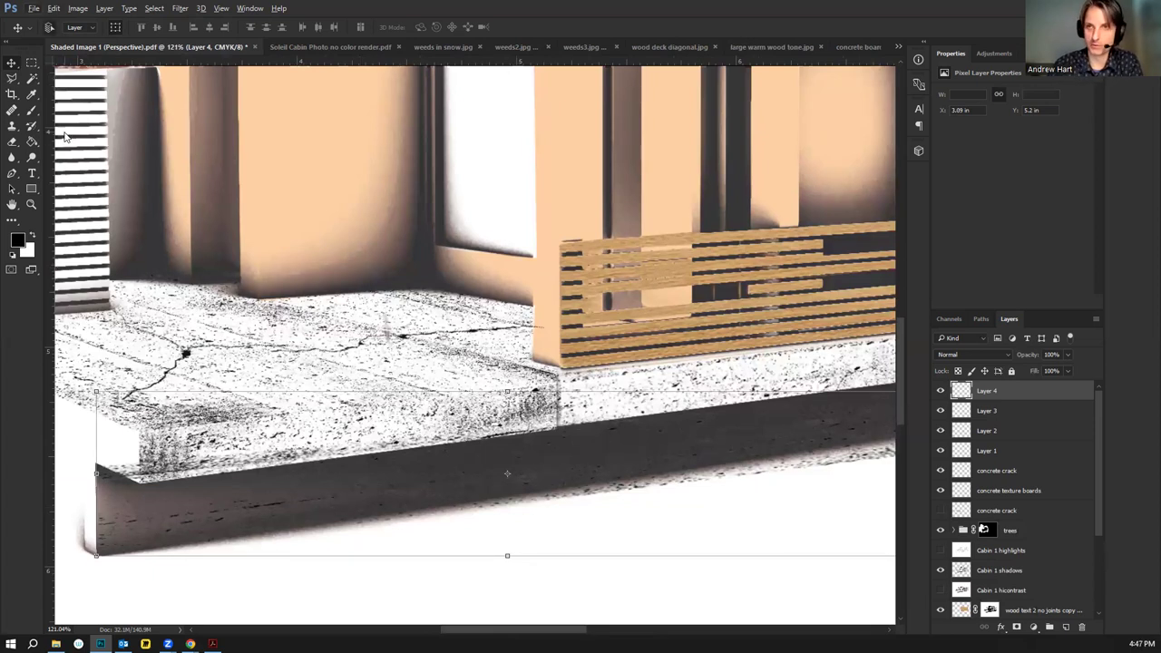
key(ctrl+l)
drag(109, 242, 261, 241)
click(263, 243)
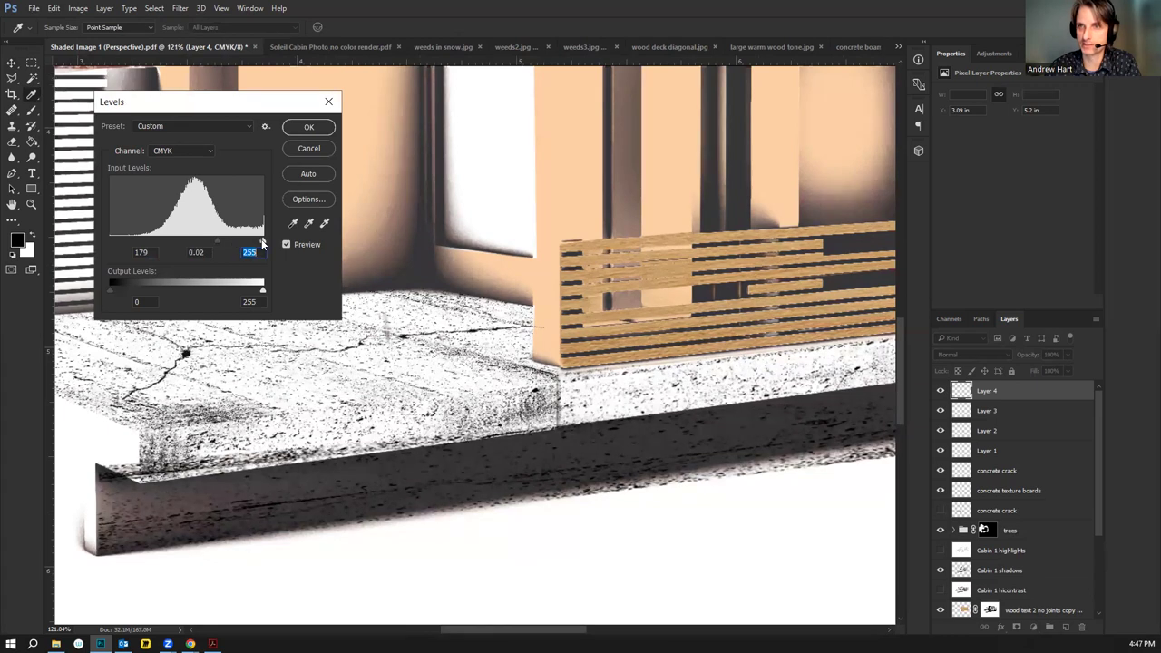
click(308, 127)
key(v)
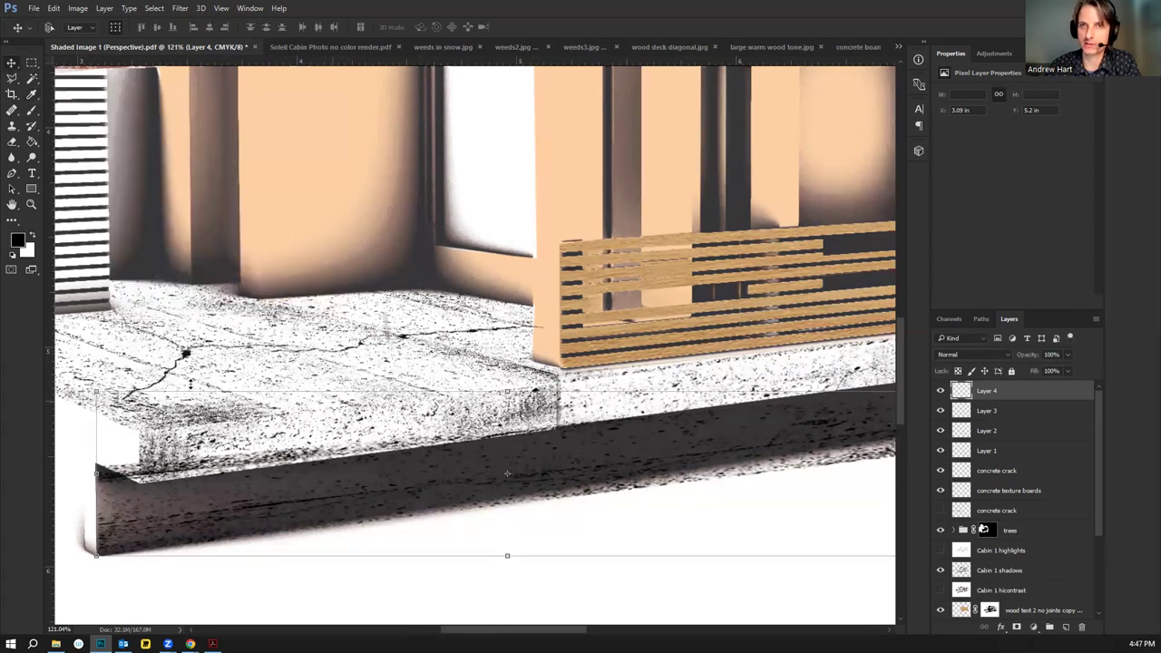
scroll(188, 383, down, 3)
scroll(222, 412, down, 1)
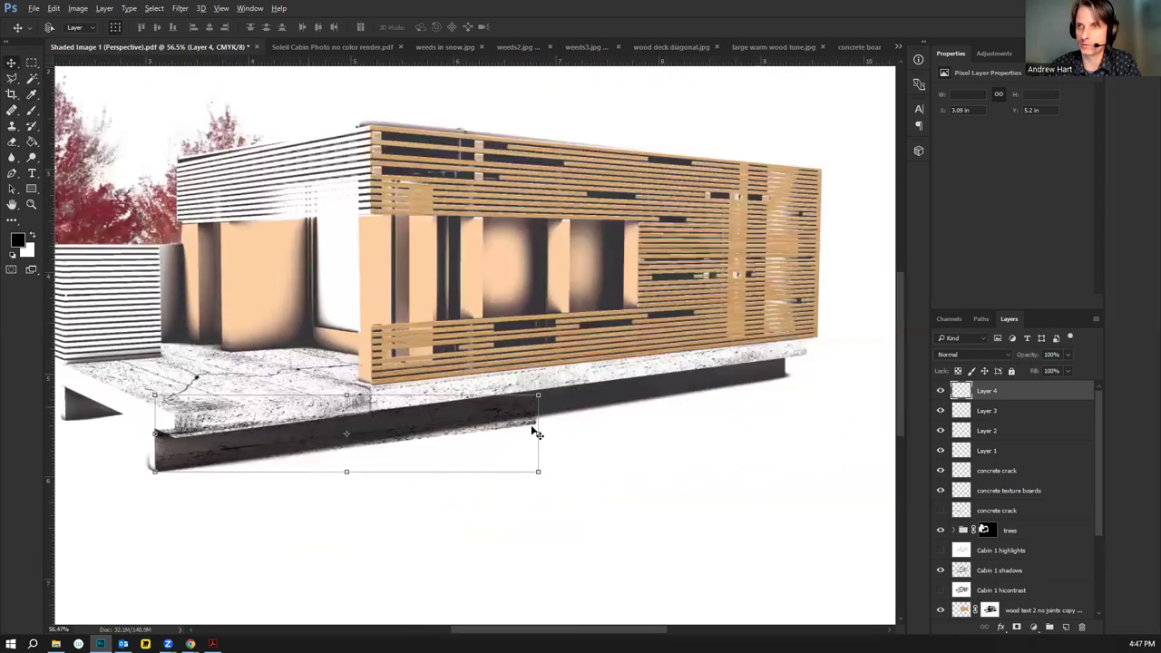
Start a polygonal lasso outline of the slab's underside, then cancel it
click(13, 79)
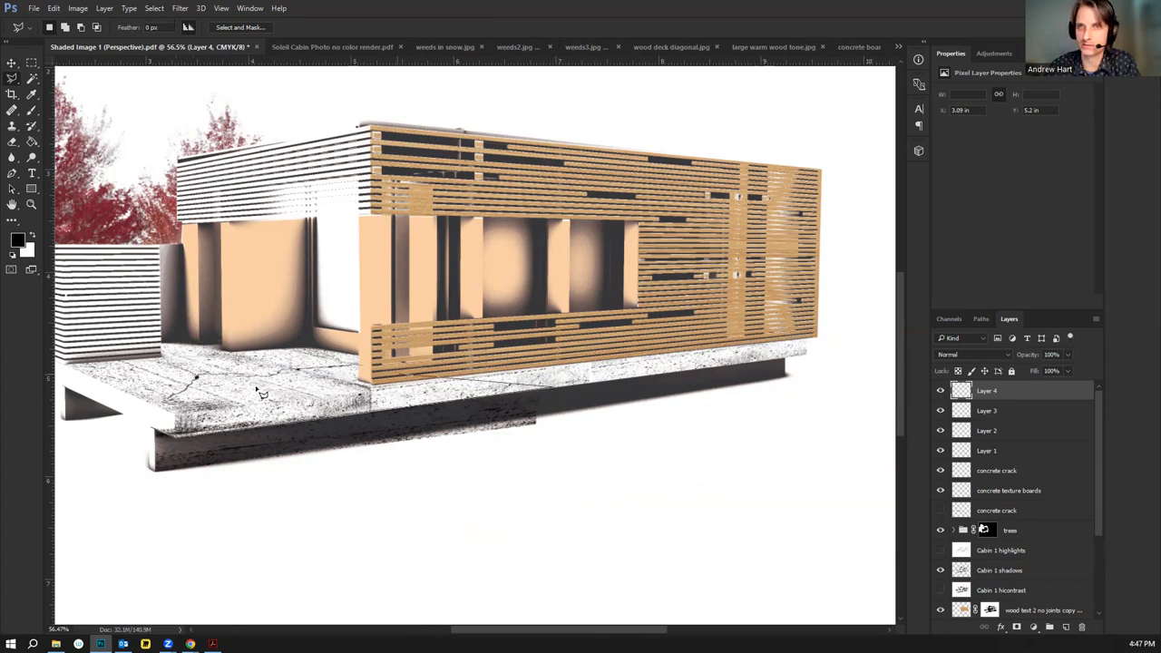
click(152, 473)
click(586, 434)
key(Escape)
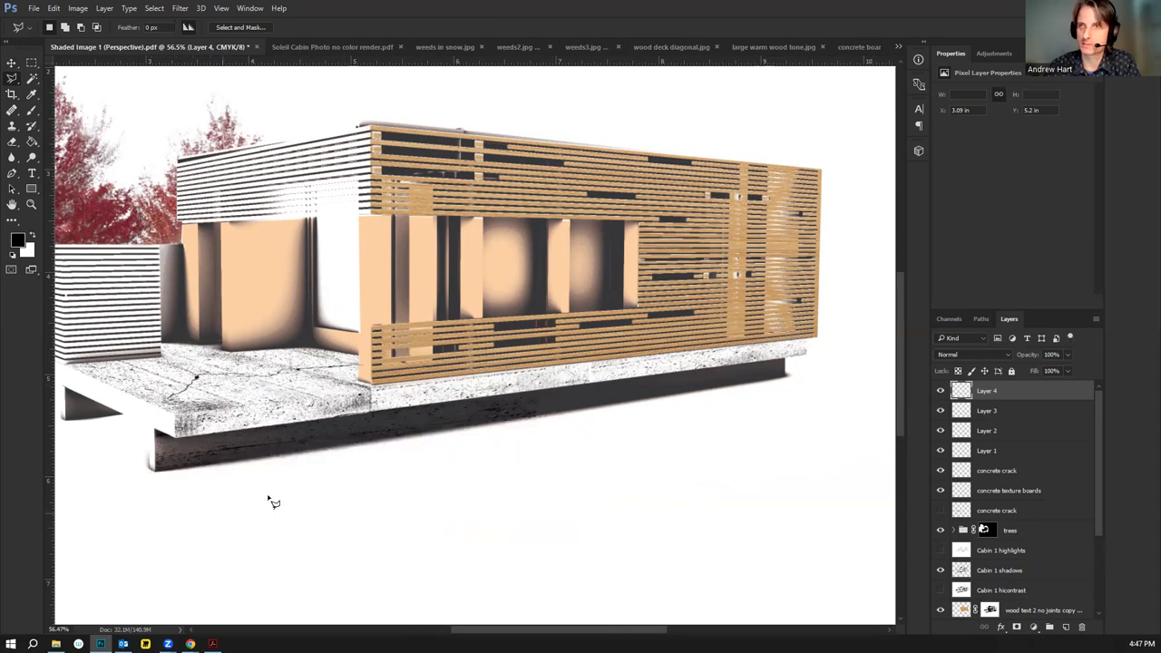
scroll(599, 426, down, 2)
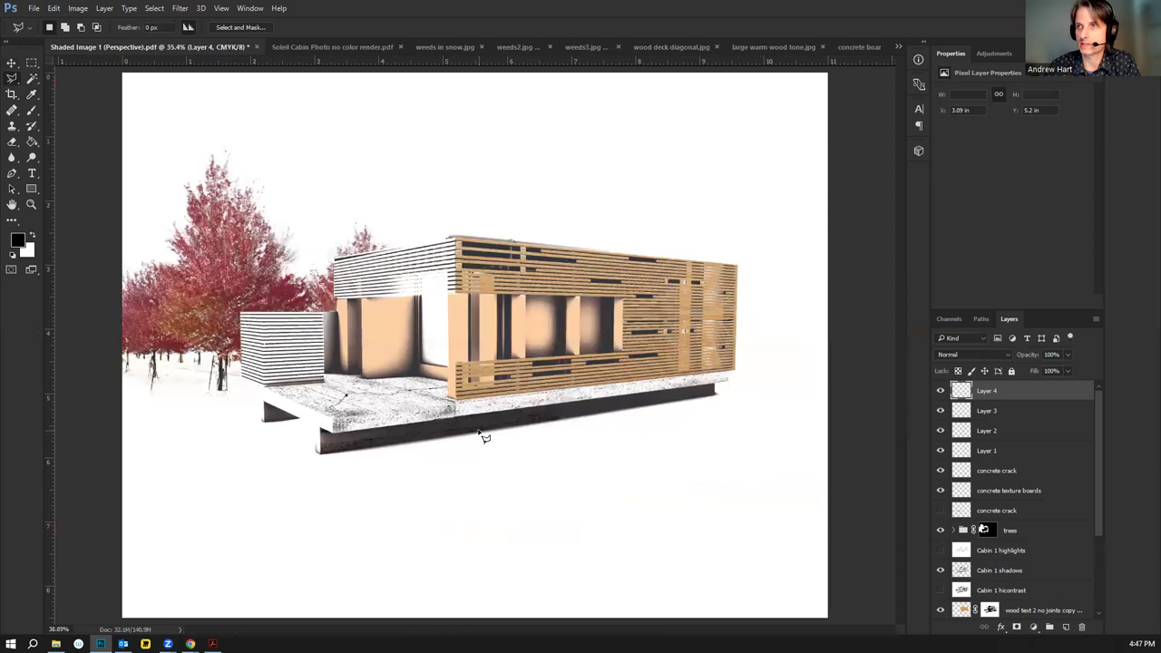
scroll(484, 437, up, 1)
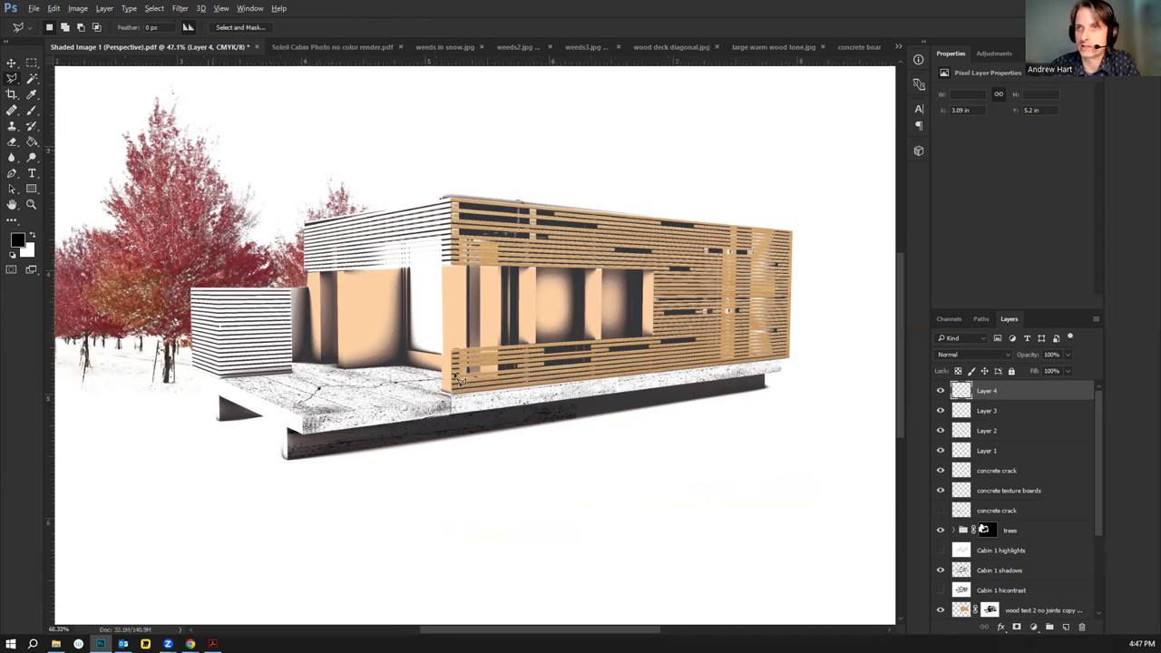
scroll(444, 397, up, 6)
scroll(436, 402, up, 2)
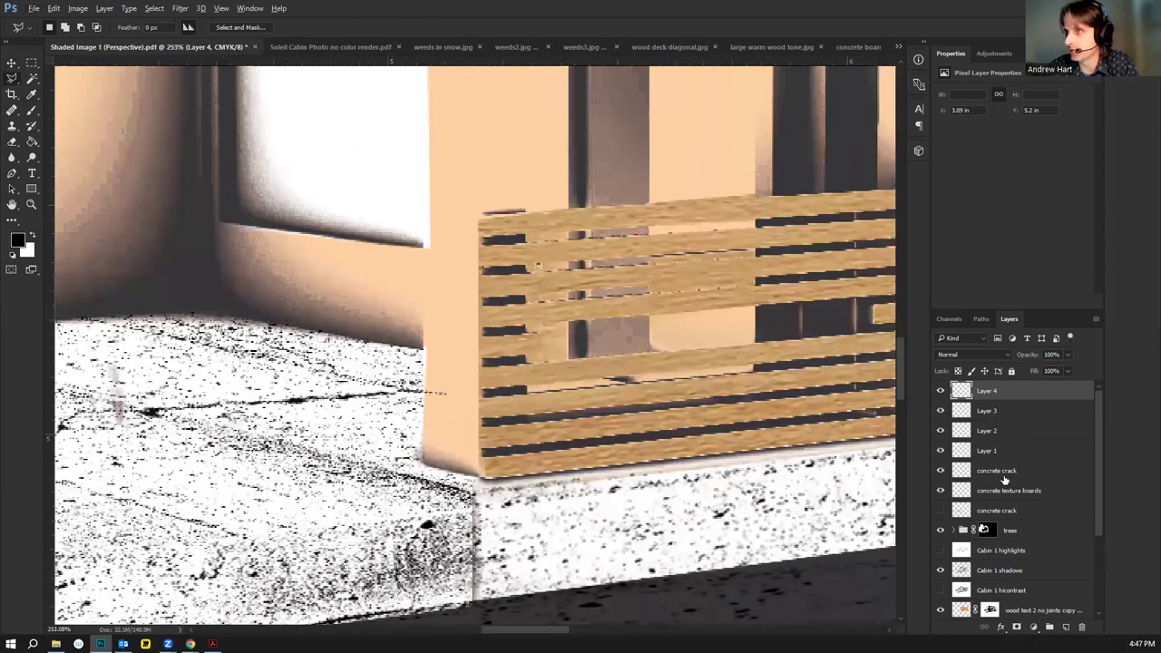
Make concrete crack the active layer, outline the slab corner, then deselect
click(1004, 479)
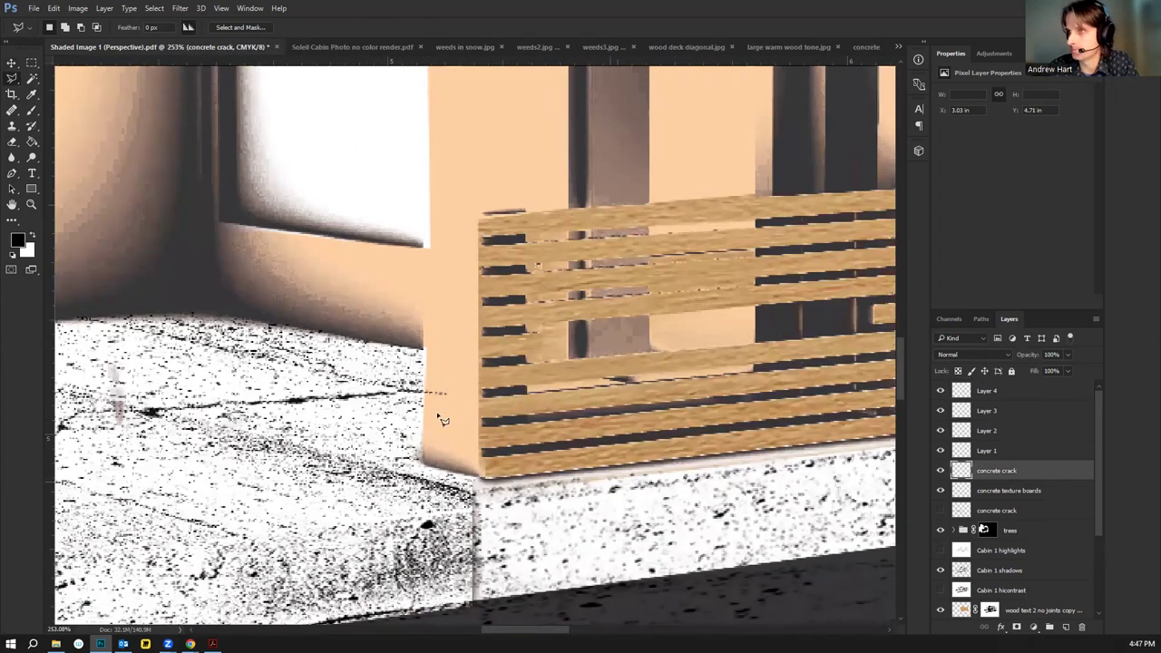
click(426, 390)
click(426, 412)
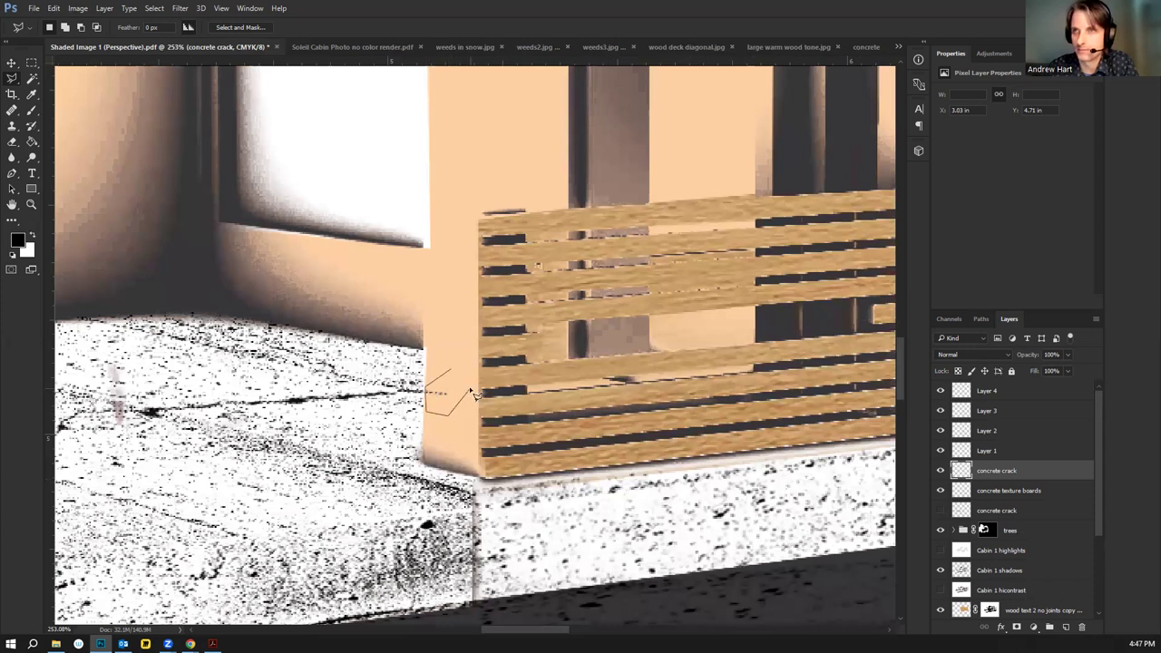
click(471, 390)
click(451, 370)
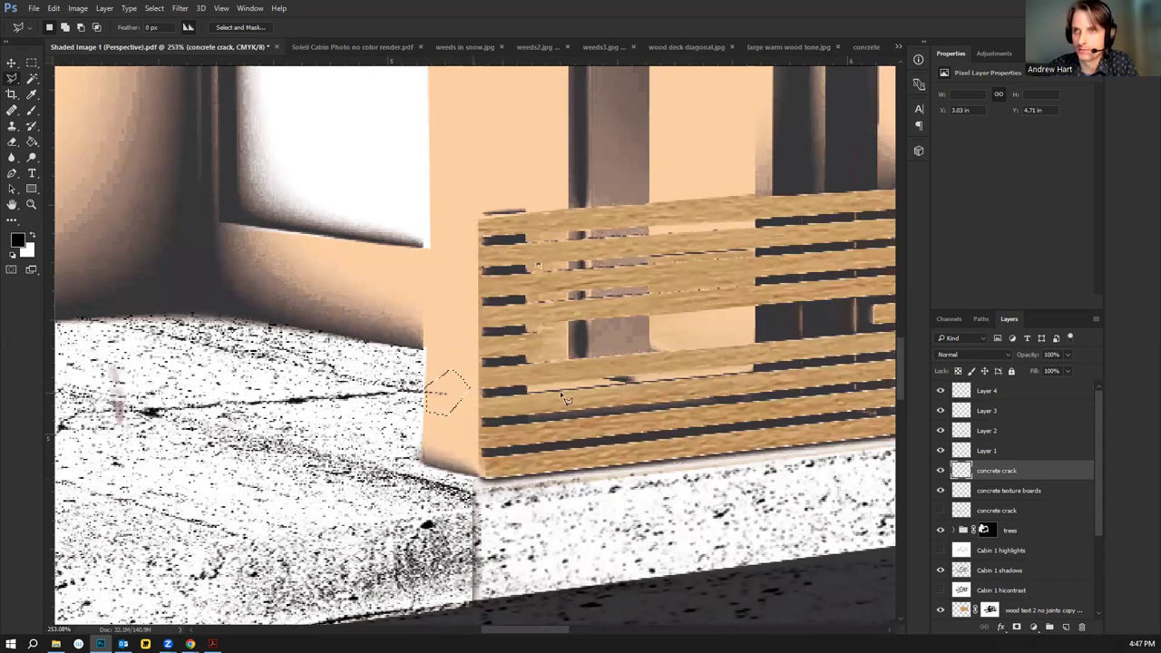
key(ctrl+d)
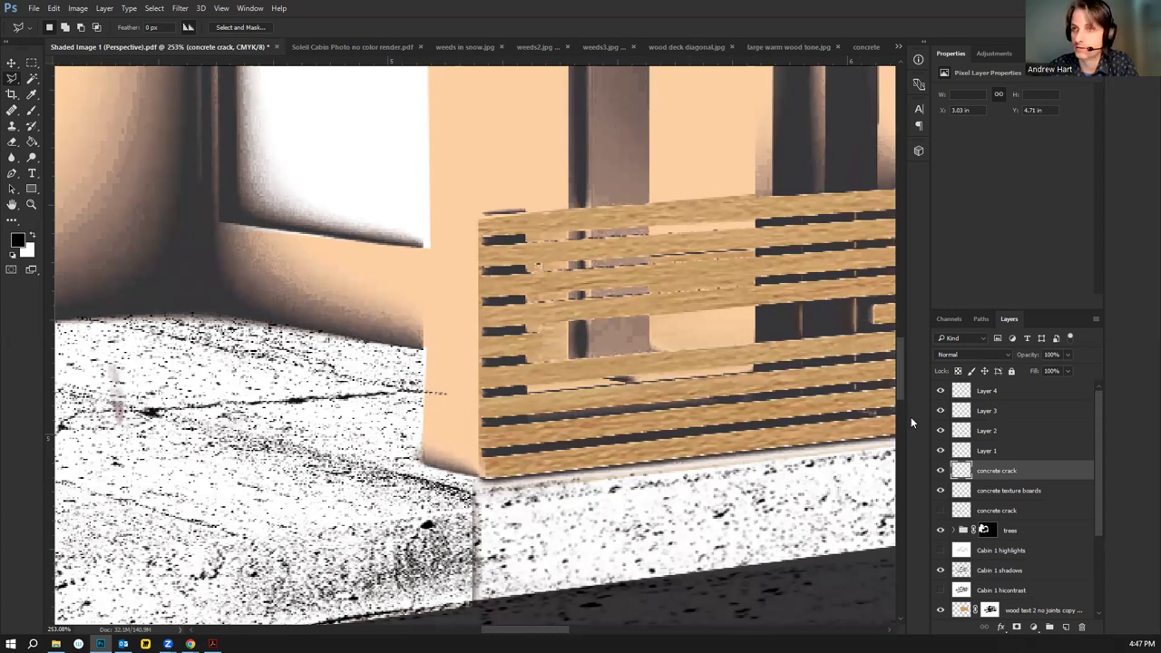
scroll(400, 396, down, 1)
scroll(469, 405, down, 5)
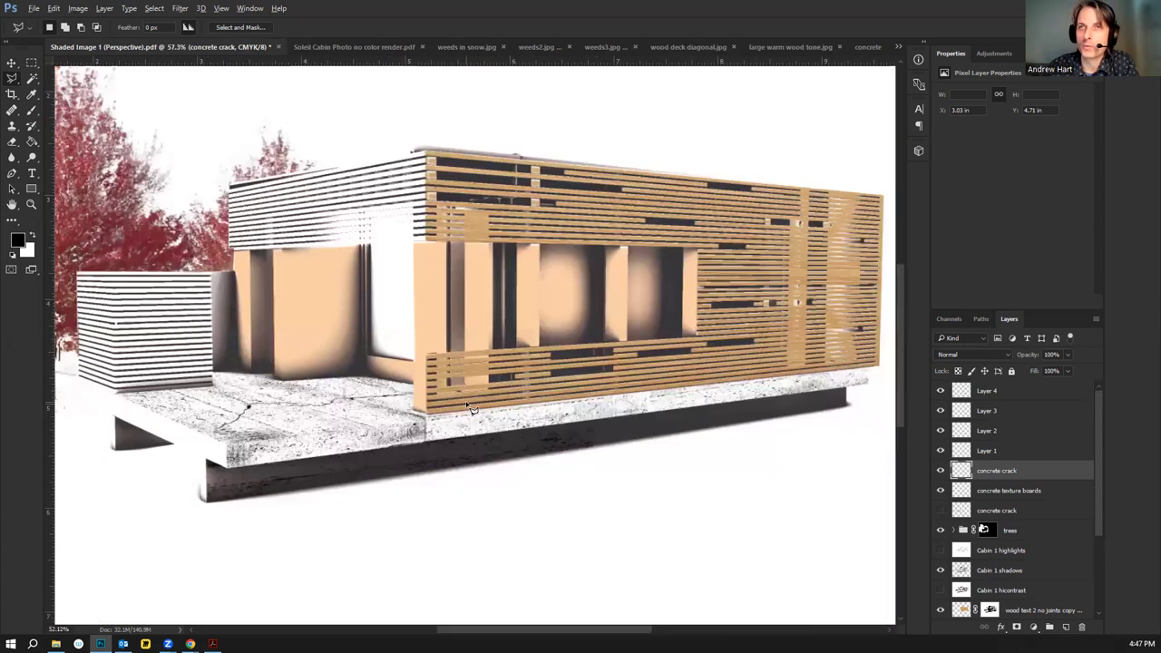
scroll(466, 406, down, 2)
scroll(423, 360, up, 1)
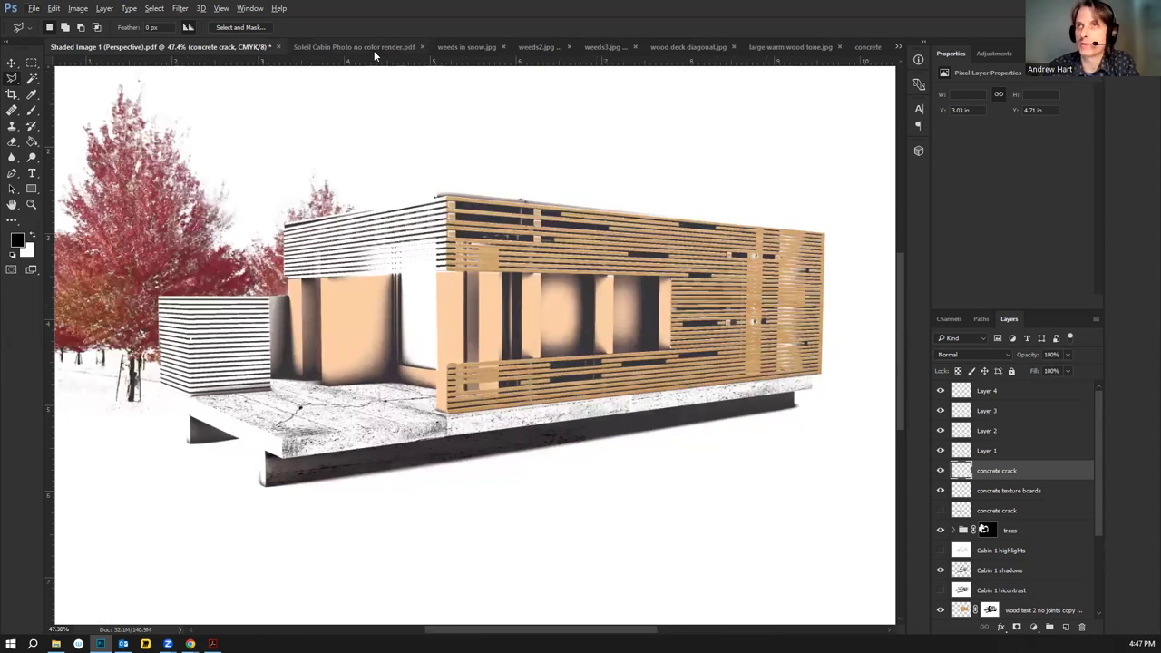
Close the wood deck diagonal and large warm wood tone images
click(477, 47)
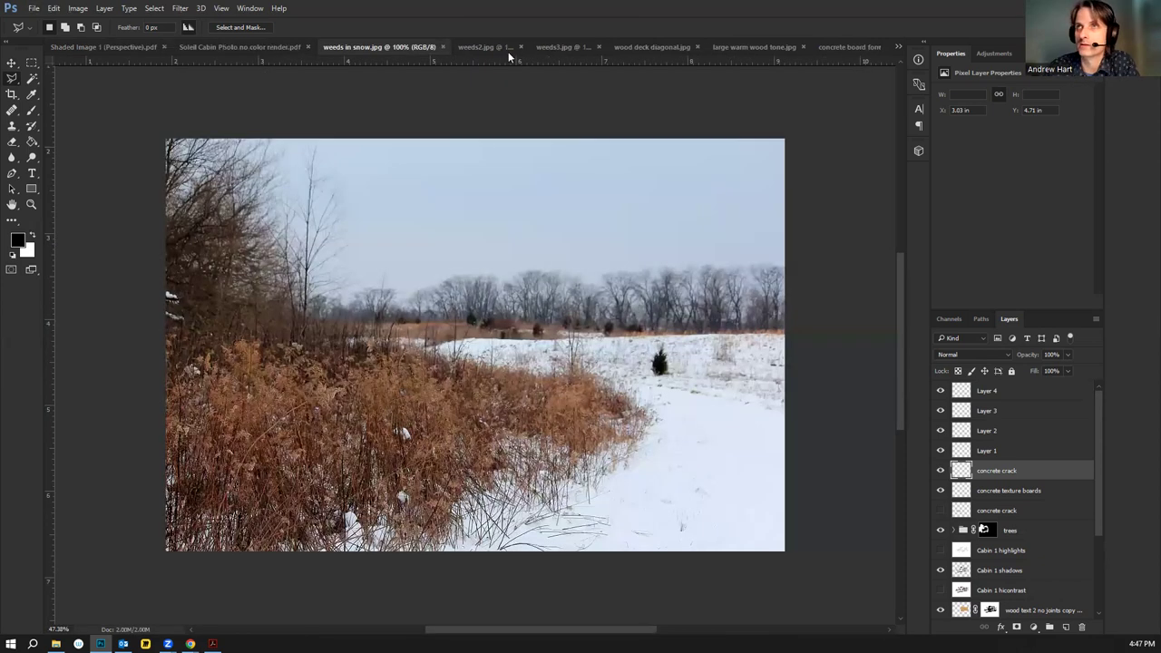
click(483, 46)
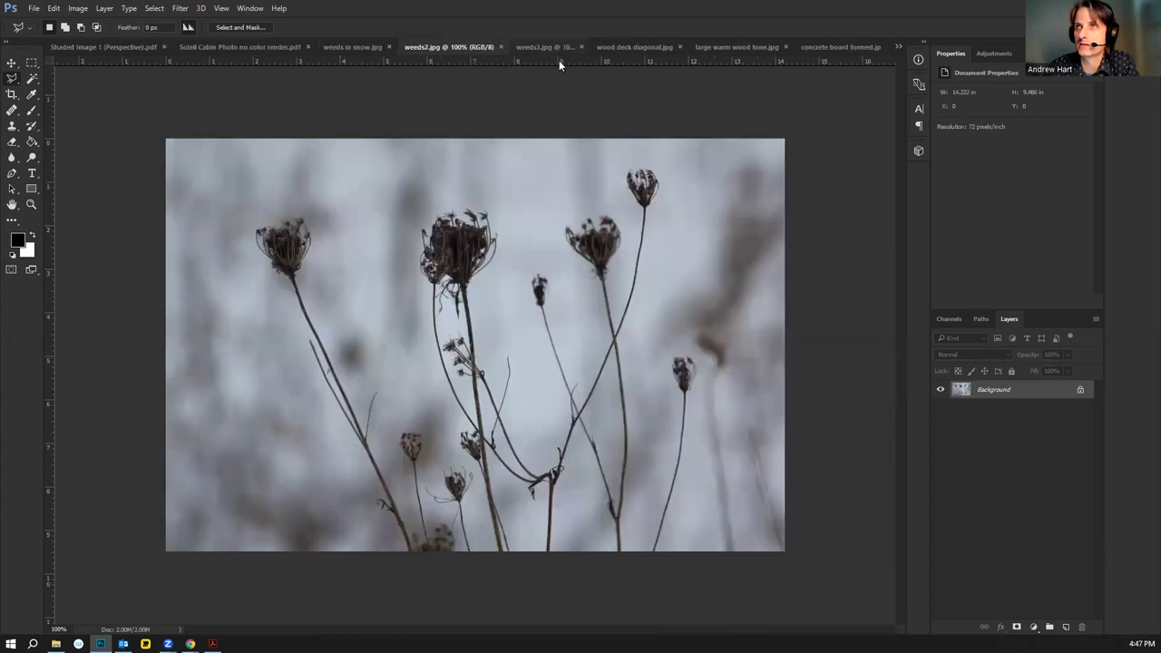
click(634, 46)
click(737, 44)
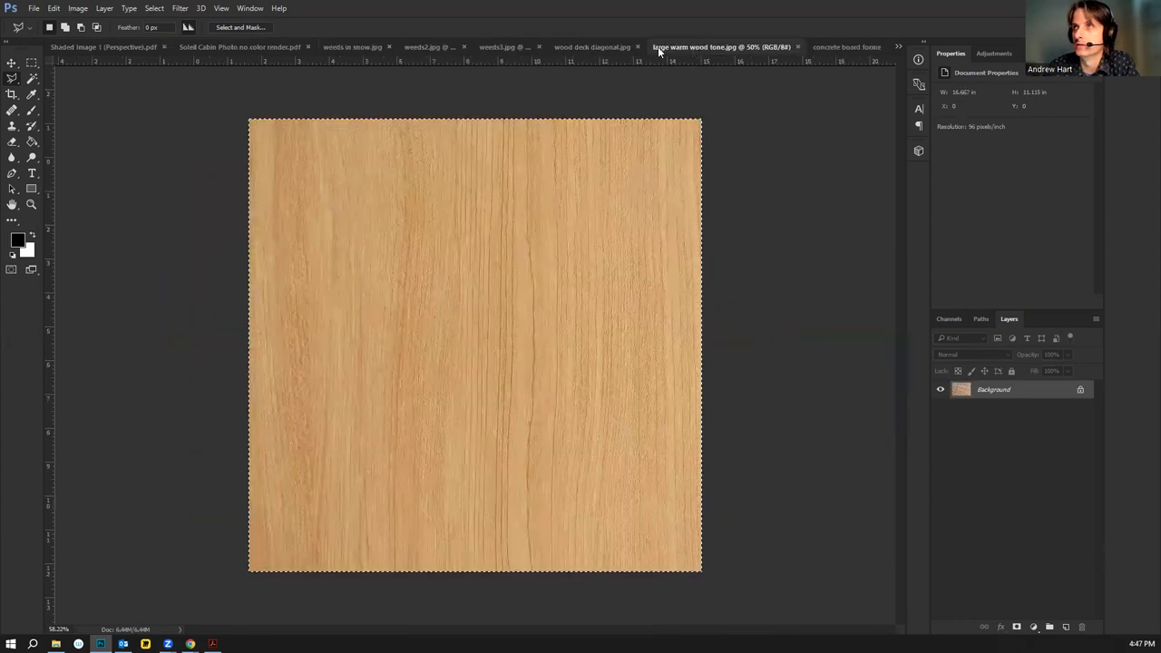
click(642, 45)
click(698, 45)
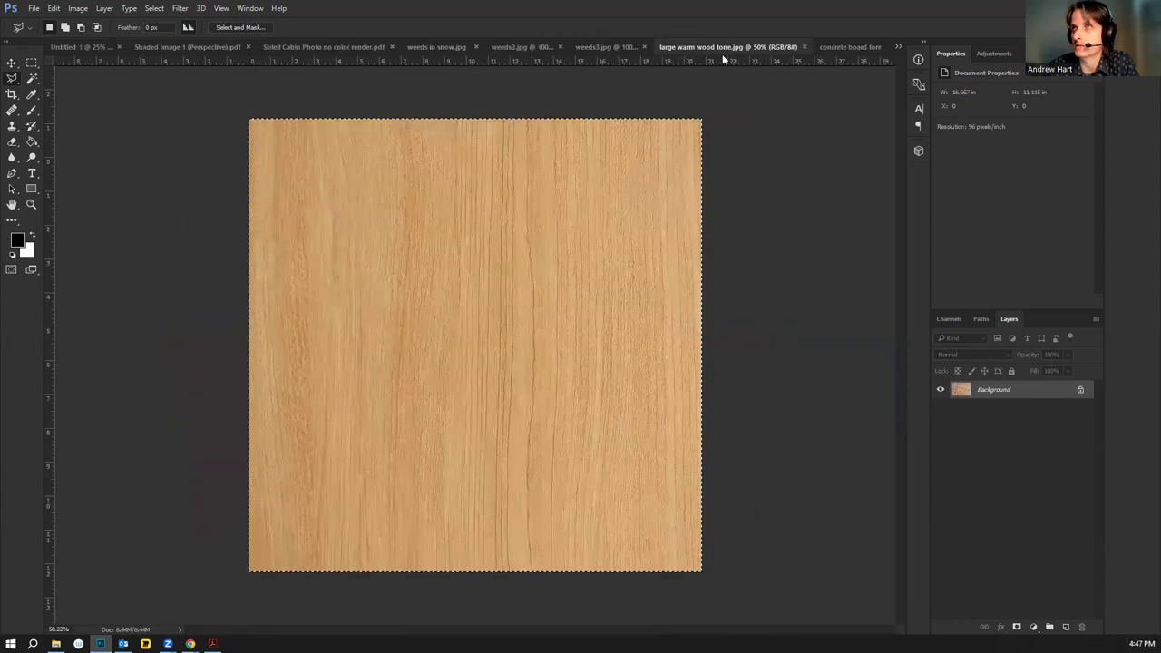
click(803, 45)
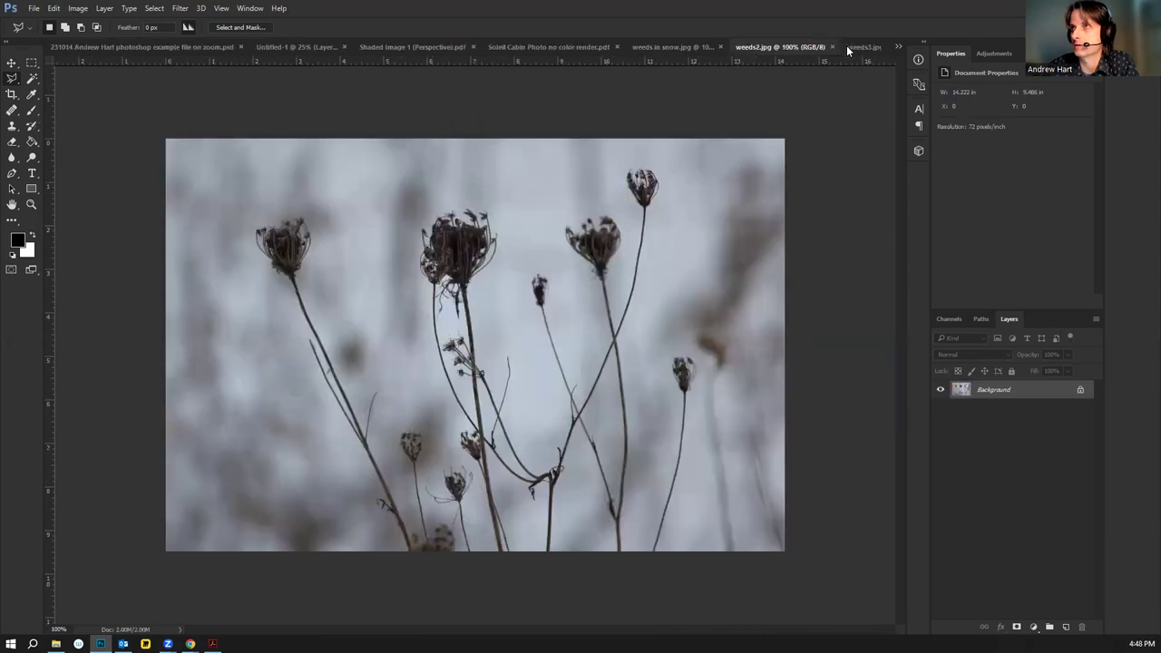
Check the list of open documents, then bring up the Open dialog
click(868, 47)
click(897, 44)
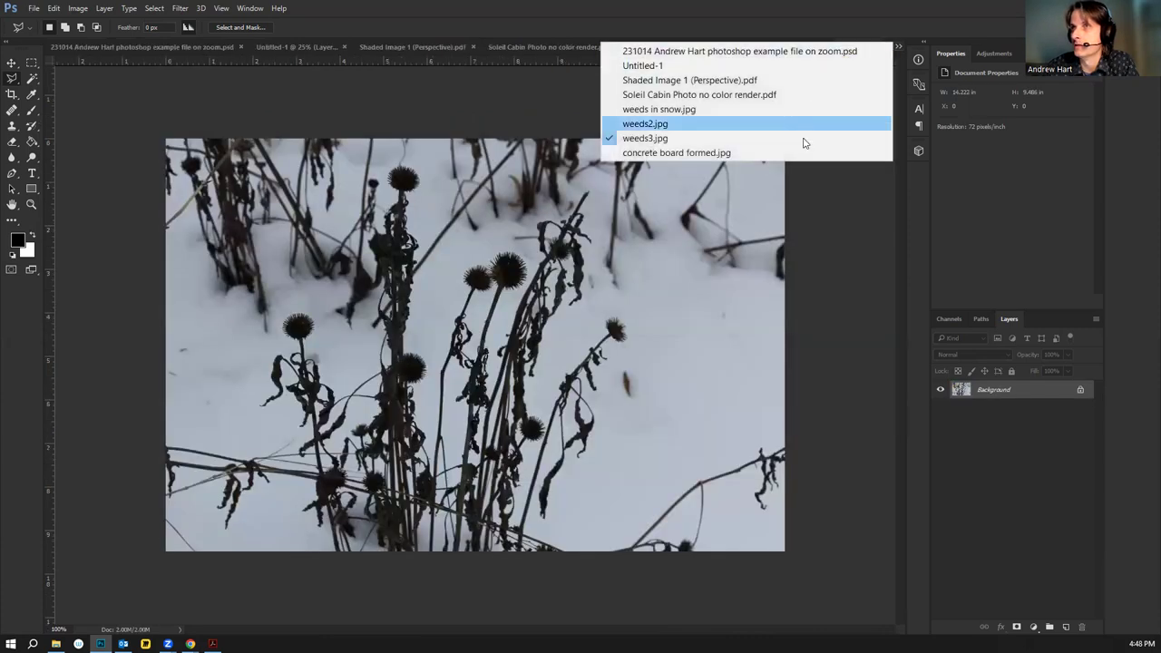
key(alt+f)
key(Escape)
key(ctrl+o)
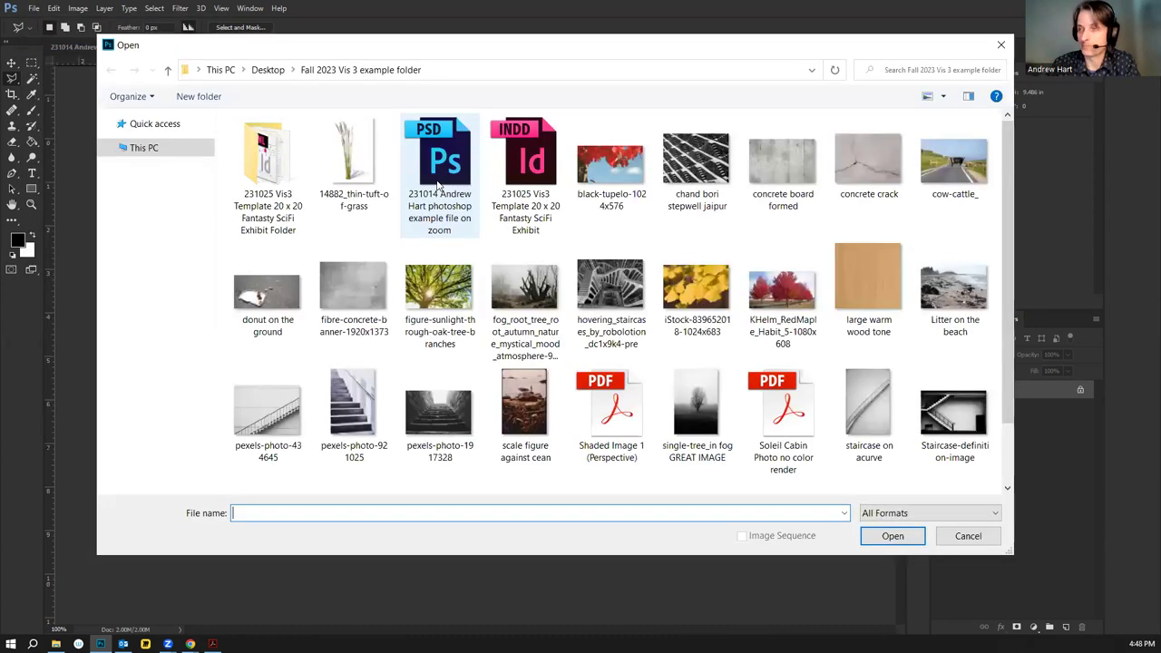
Select fog_root, weeds against ice, weeds against ice2 and weeds in snow, and open them
click(533, 295)
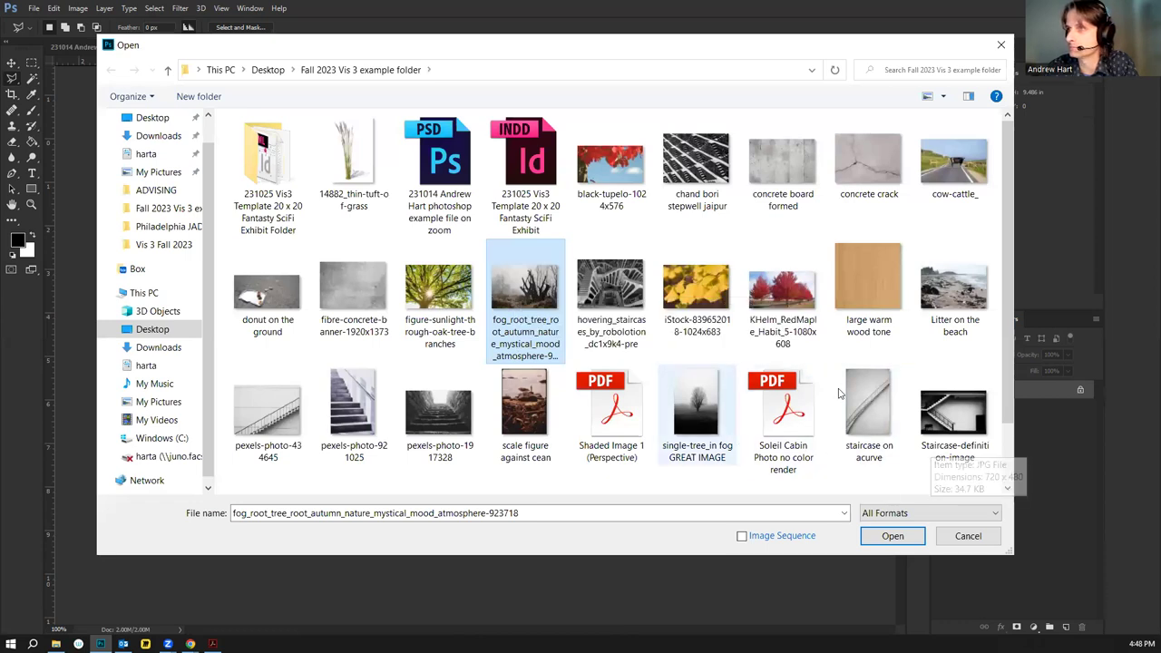
scroll(850, 349, down, 1)
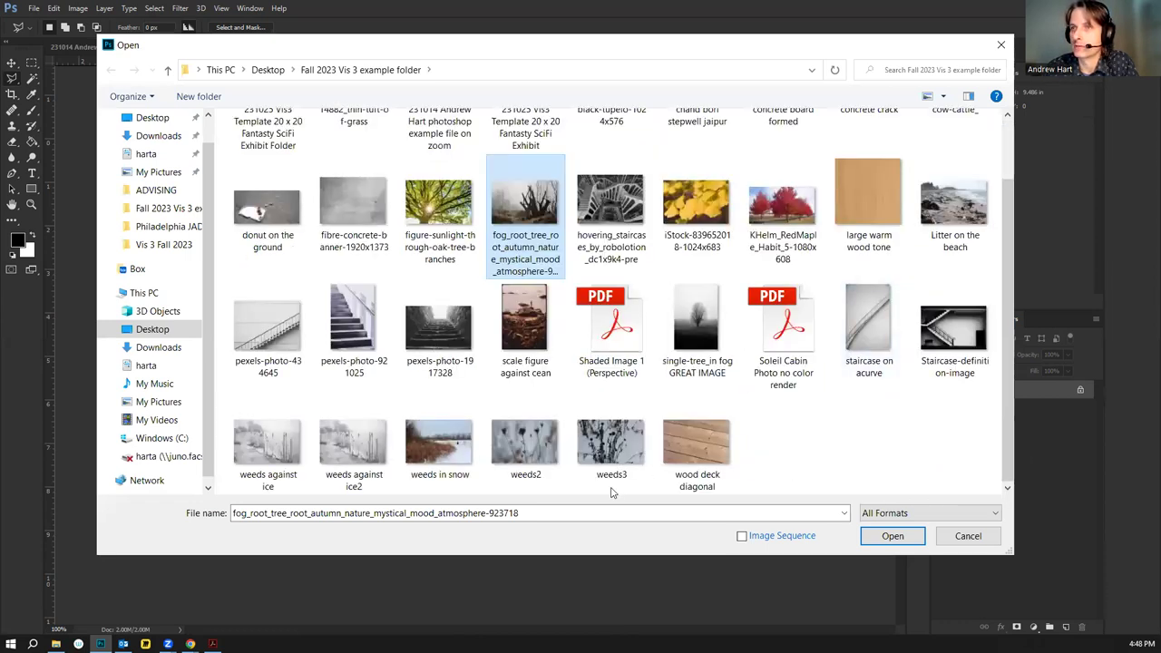
ctrl+click(349, 449)
ctrl+click(288, 464)
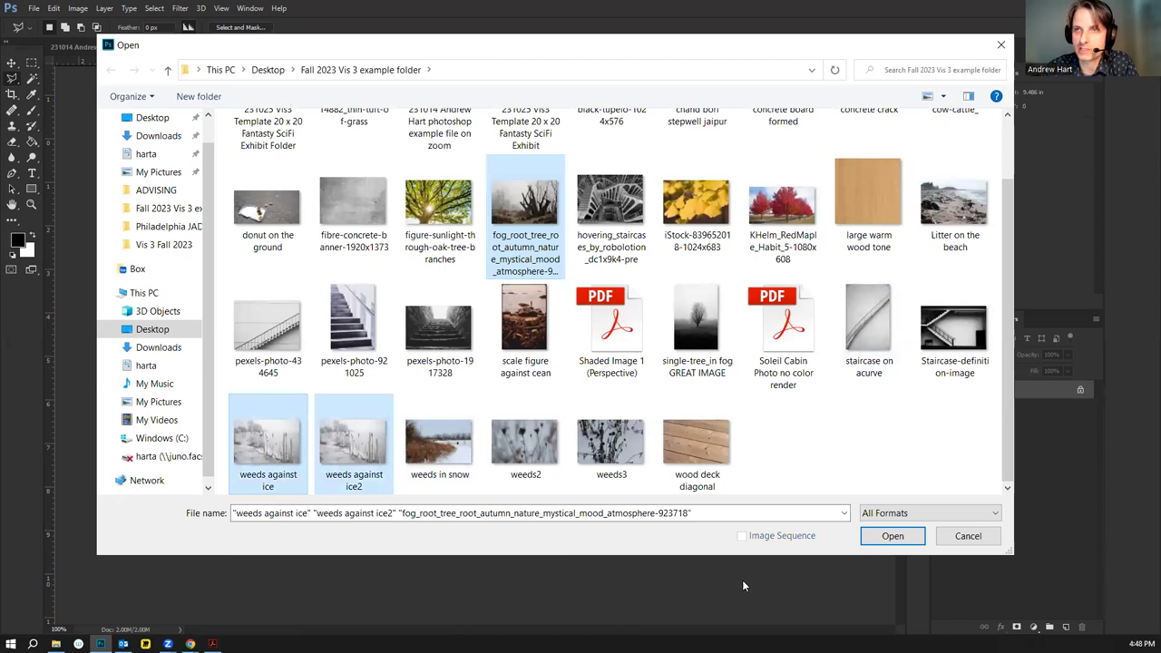
ctrl+click(439, 444)
click(884, 536)
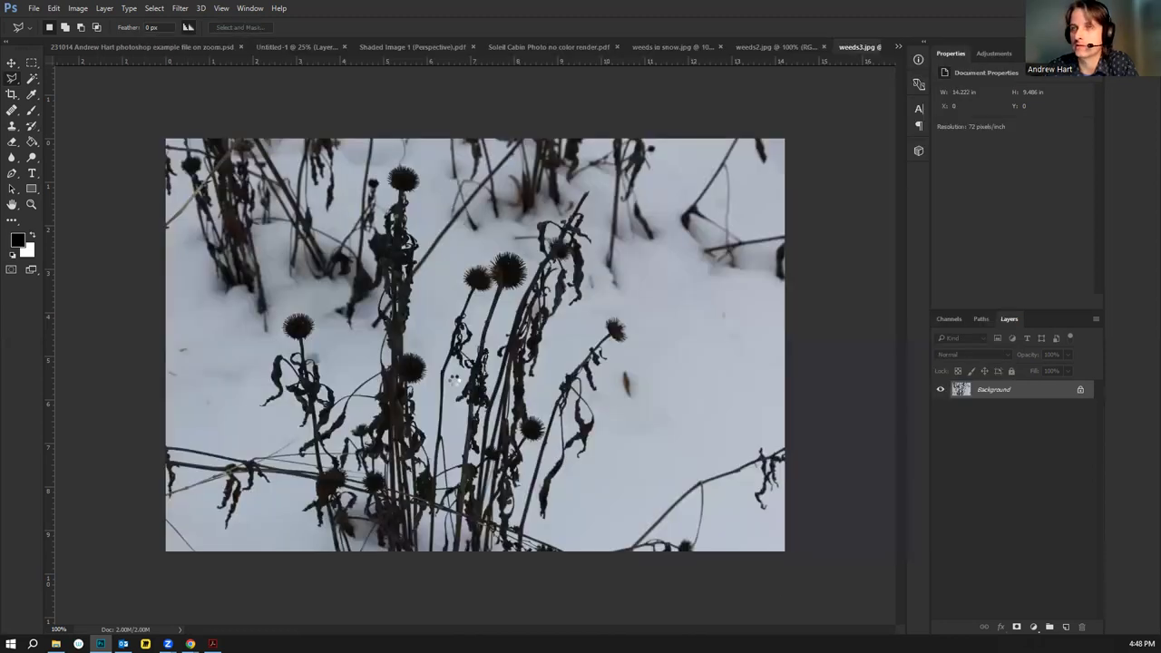
Dismiss both error messages and switch to the fog_root_tree document
click(562, 246)
click(549, 246)
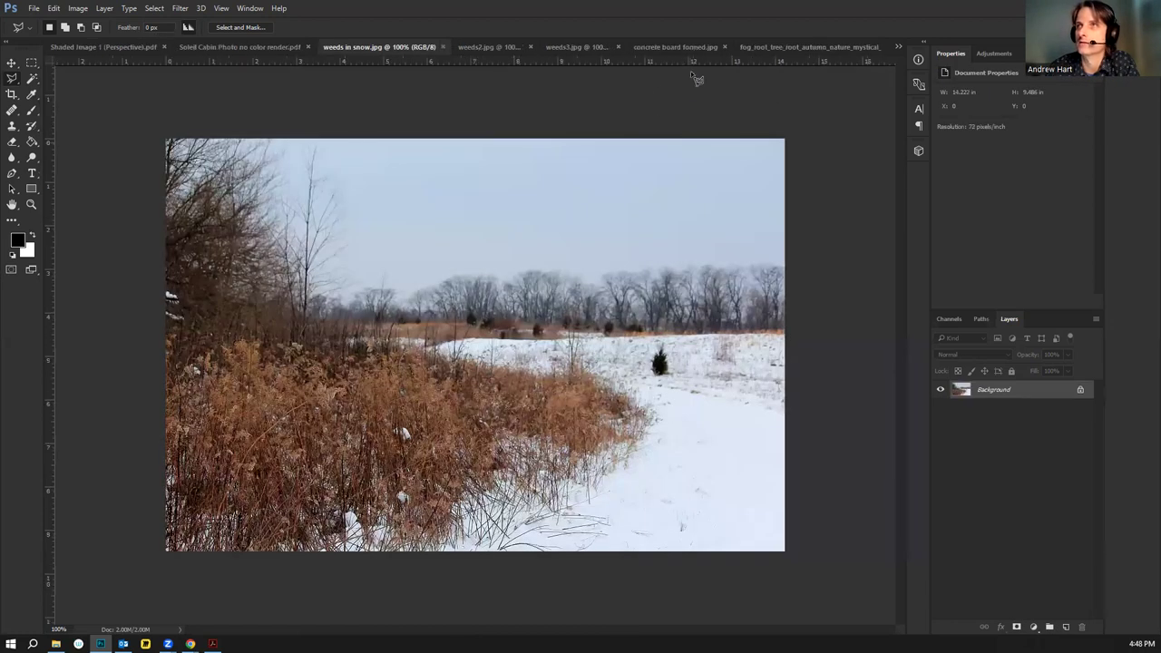
click(762, 45)
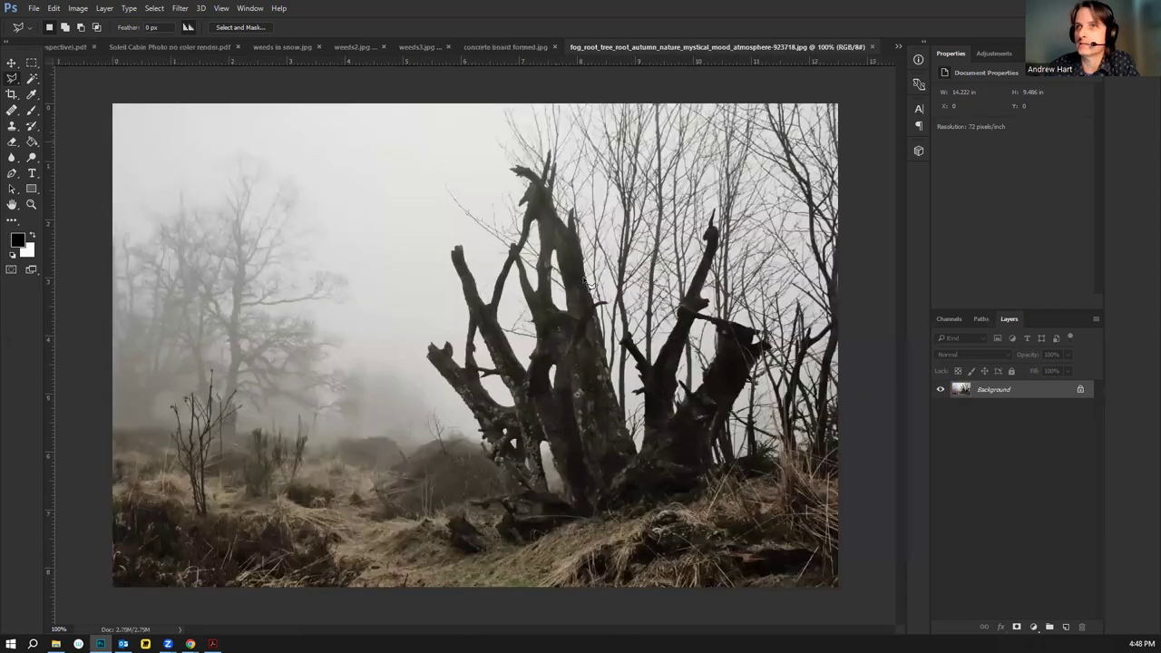
Select the pale foggy sky with Color Range at fuzziness 144
click(33, 80)
right_click(392, 261)
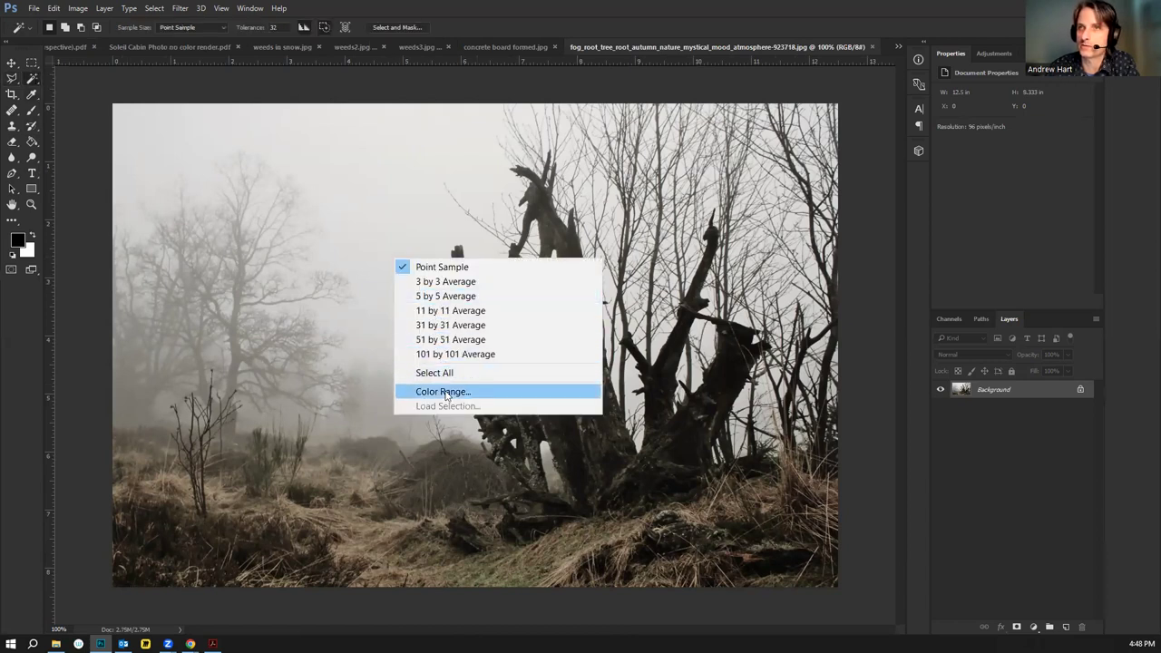
click(436, 391)
click(427, 255)
mouse_move(572, 195)
mouse_down()
mouse_move(563, 189)
mouse_move(577, 192)
mouse_up()
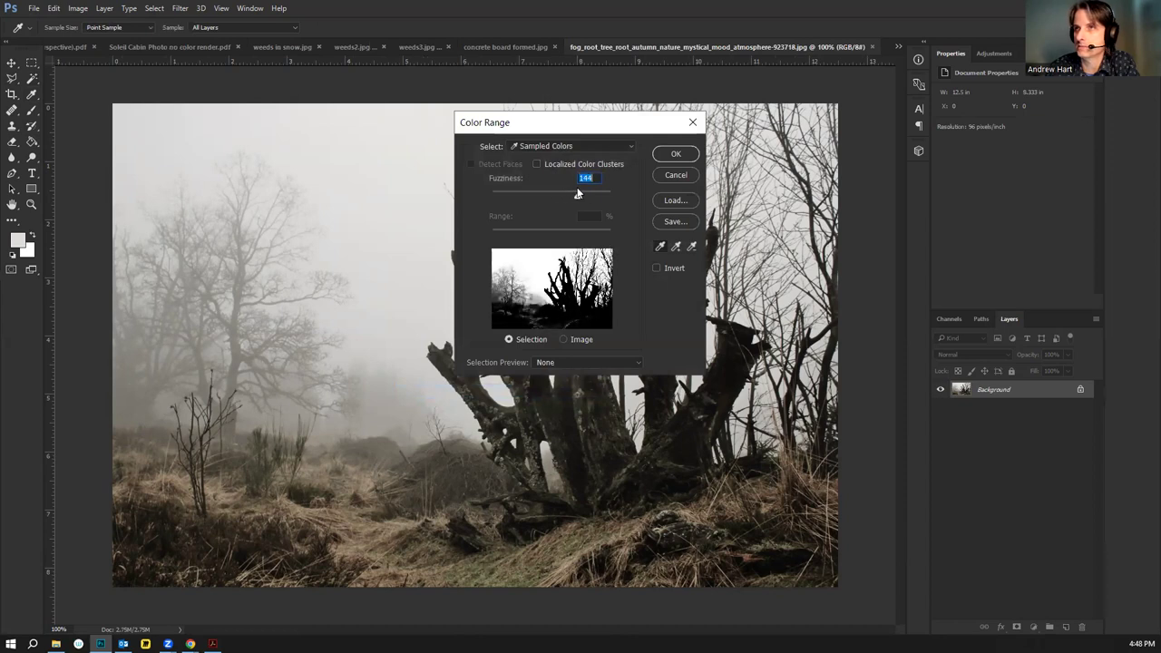
click(676, 154)
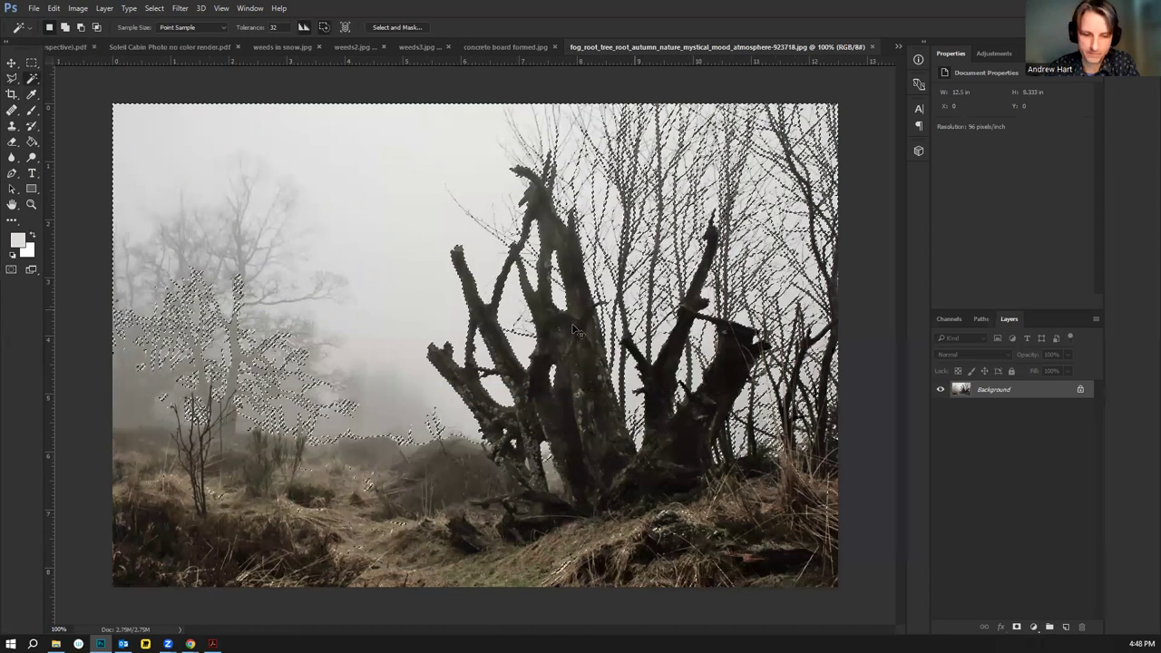
Invert the selection to the stump and return to the cabin render
right_click(457, 246)
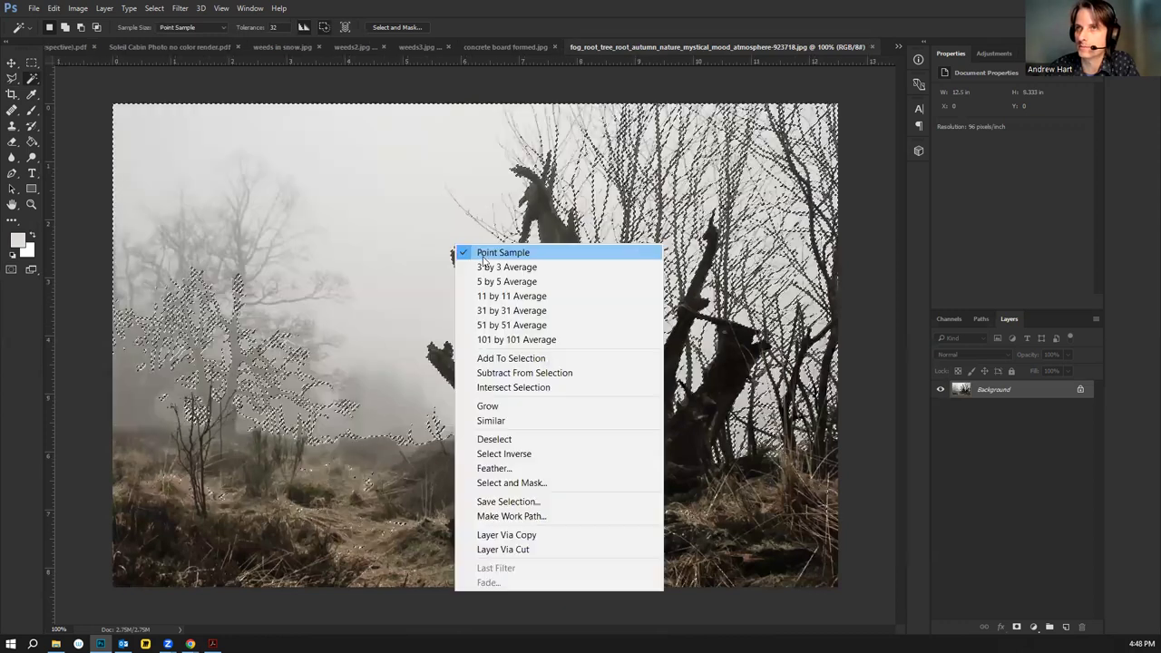
click(532, 439)
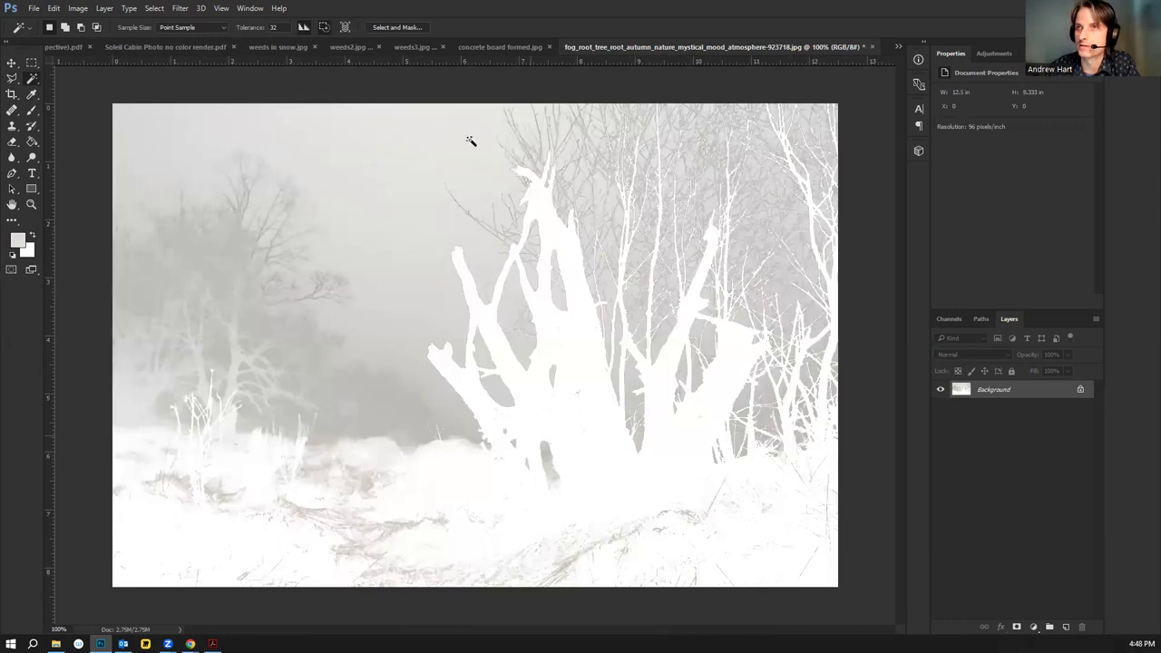
click(70, 47)
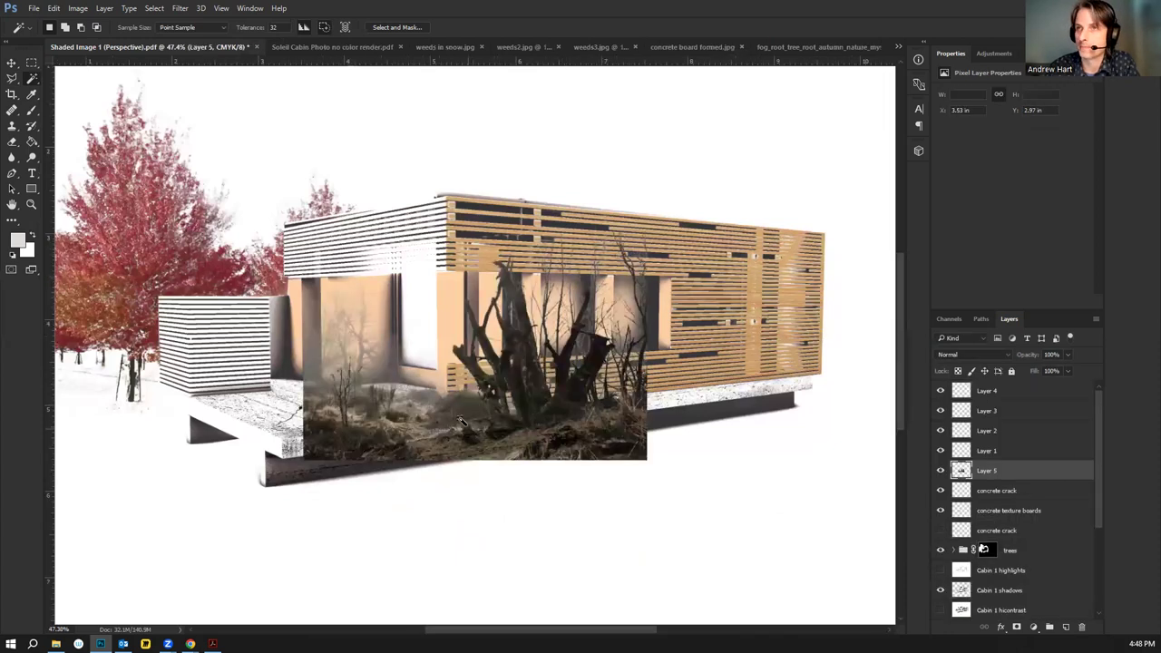
Move the tree photo in front of the cabin, scale it to about 84.5% × 77.1%, and apply
key(v)
drag(494, 427, 419, 500)
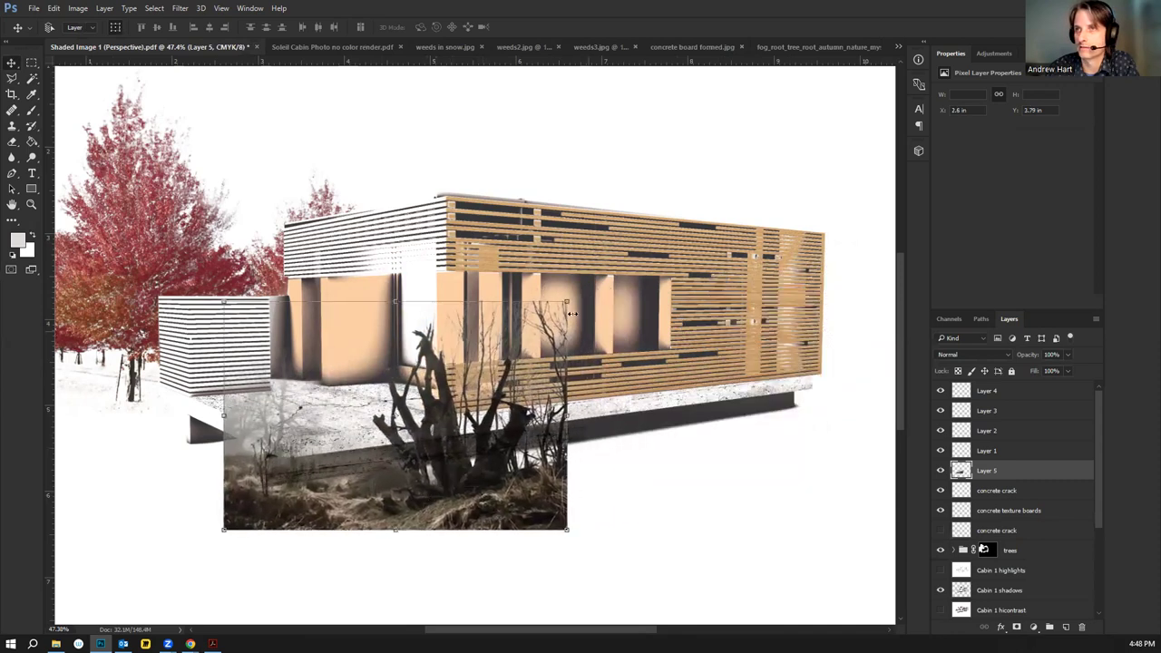
drag(567, 300, 518, 336)
drag(474, 482, 481, 457)
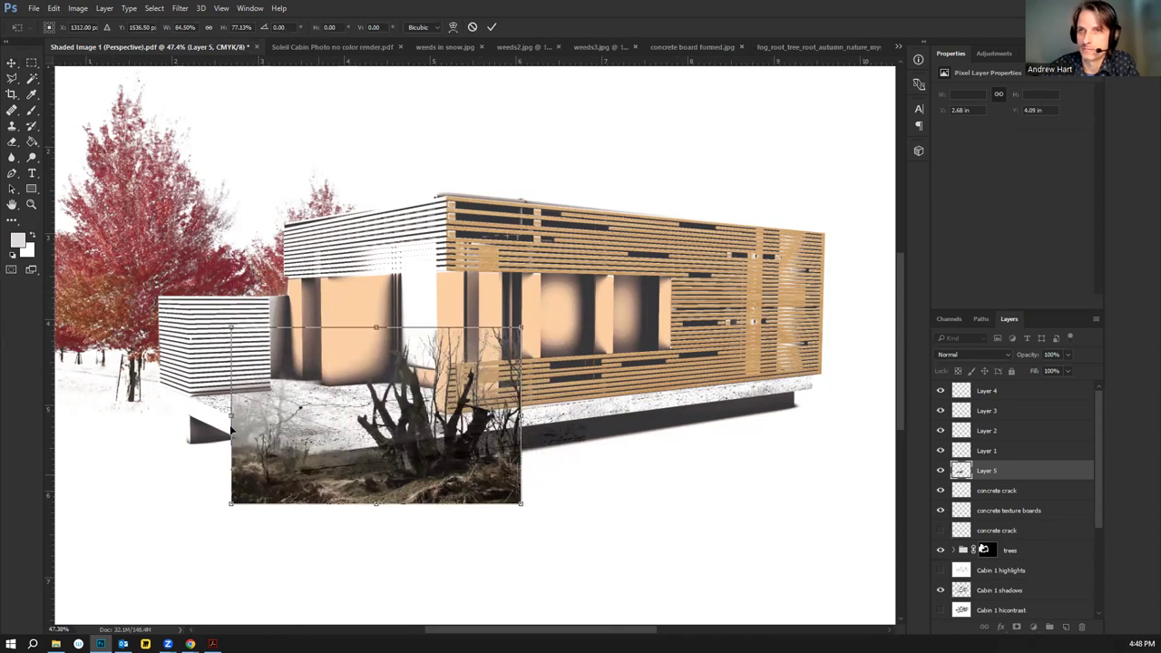
scroll(326, 494, up, 1)
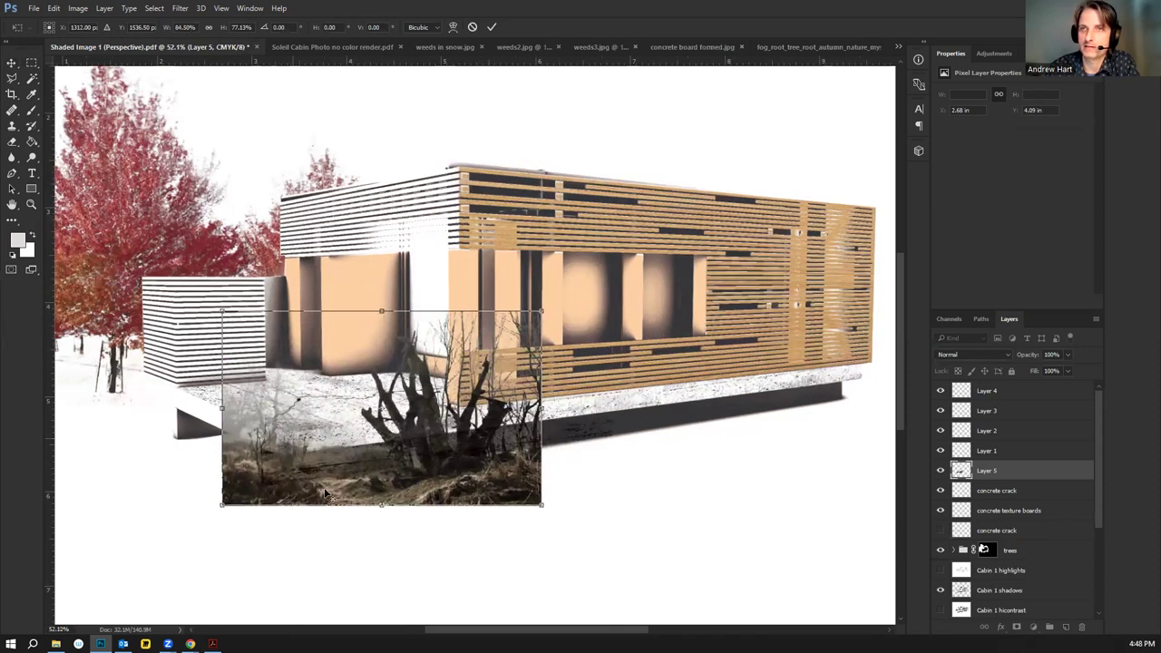
click(12, 63)
click(517, 248)
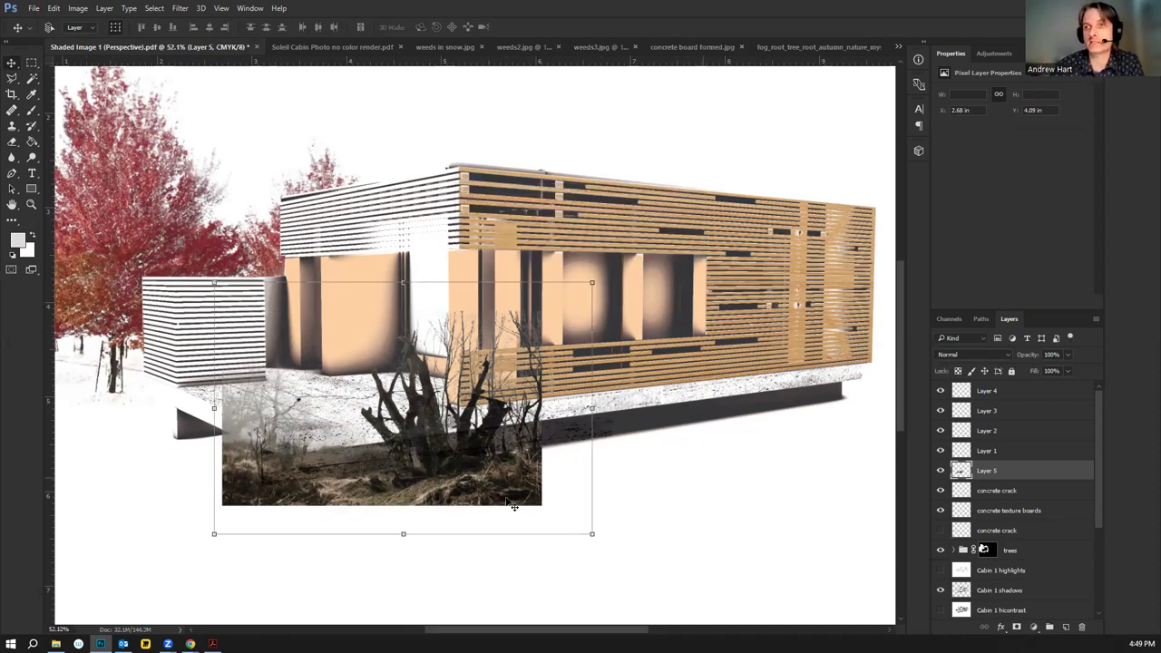
click(30, 64)
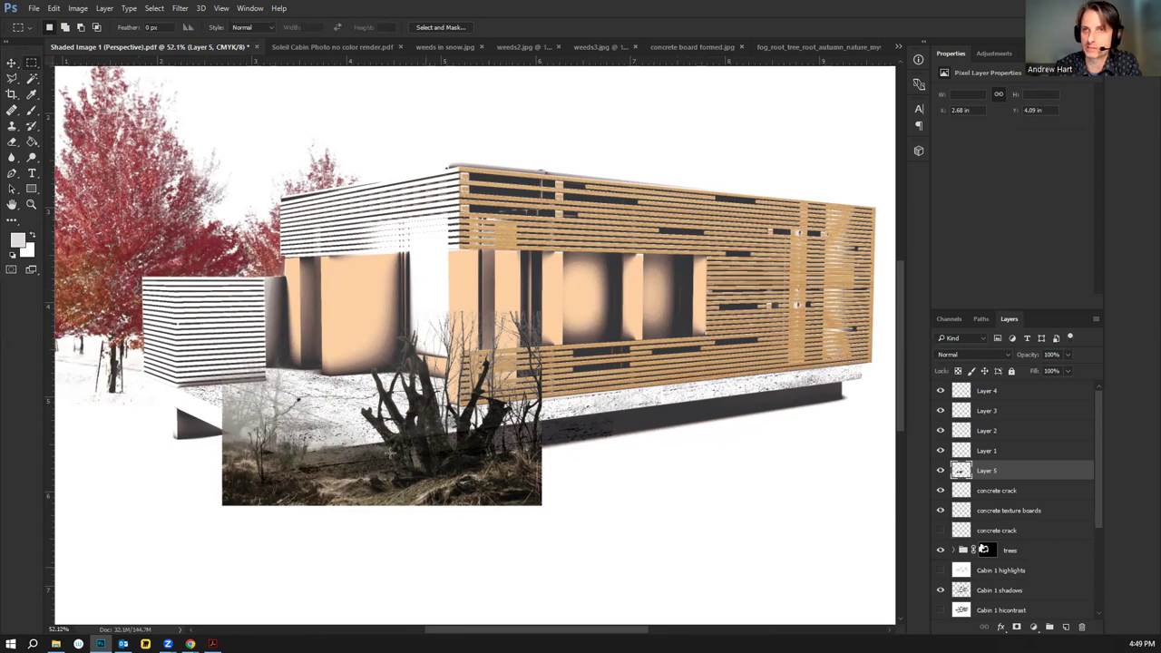
Lasso the area above the tree's branches, extending down past the photo's bottom edge
scroll(445, 436, up, 1)
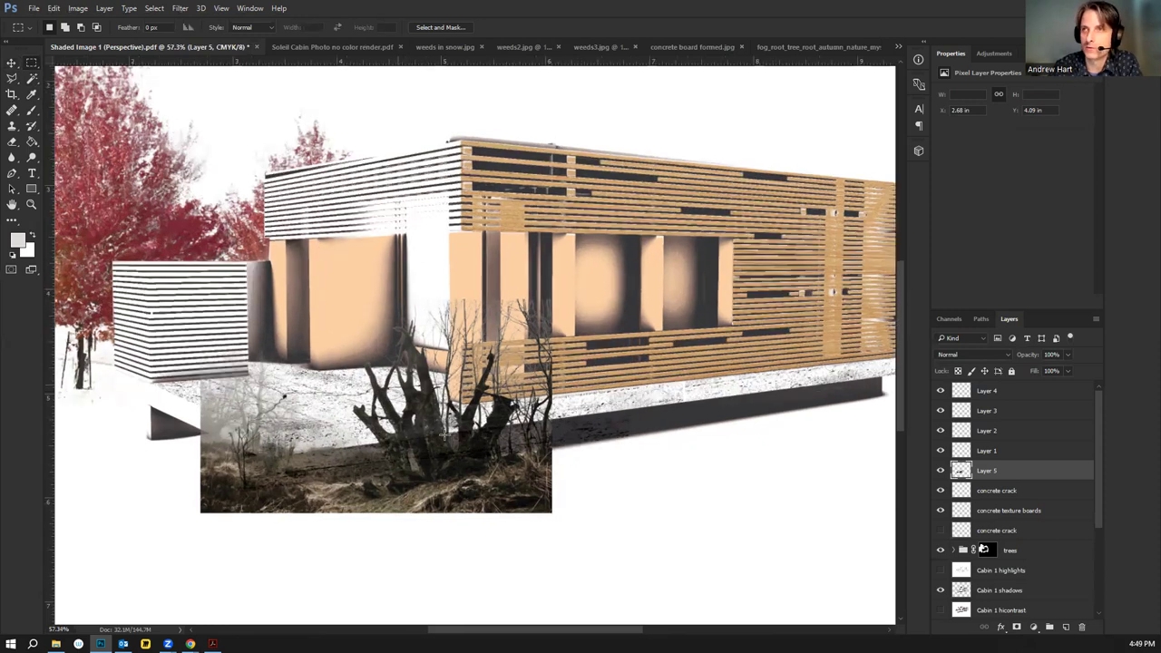
scroll(446, 436, up, 2)
scroll(322, 269, up, 1)
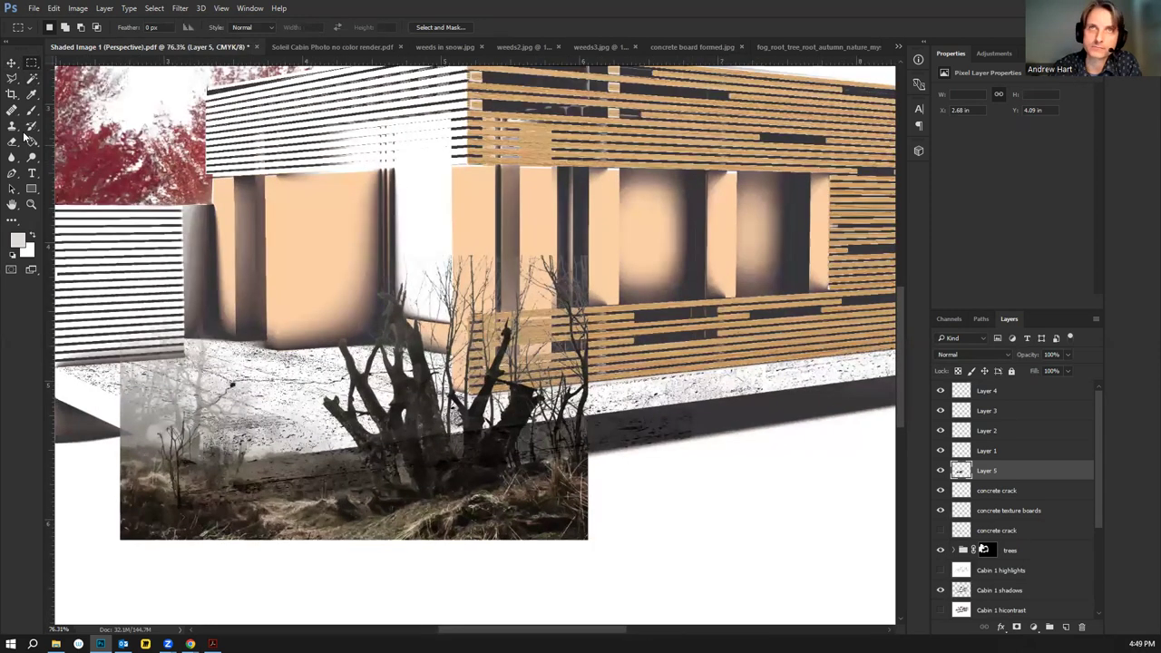
click(12, 80)
click(375, 222)
click(449, 312)
click(474, 223)
click(484, 328)
click(521, 219)
click(512, 319)
click(553, 216)
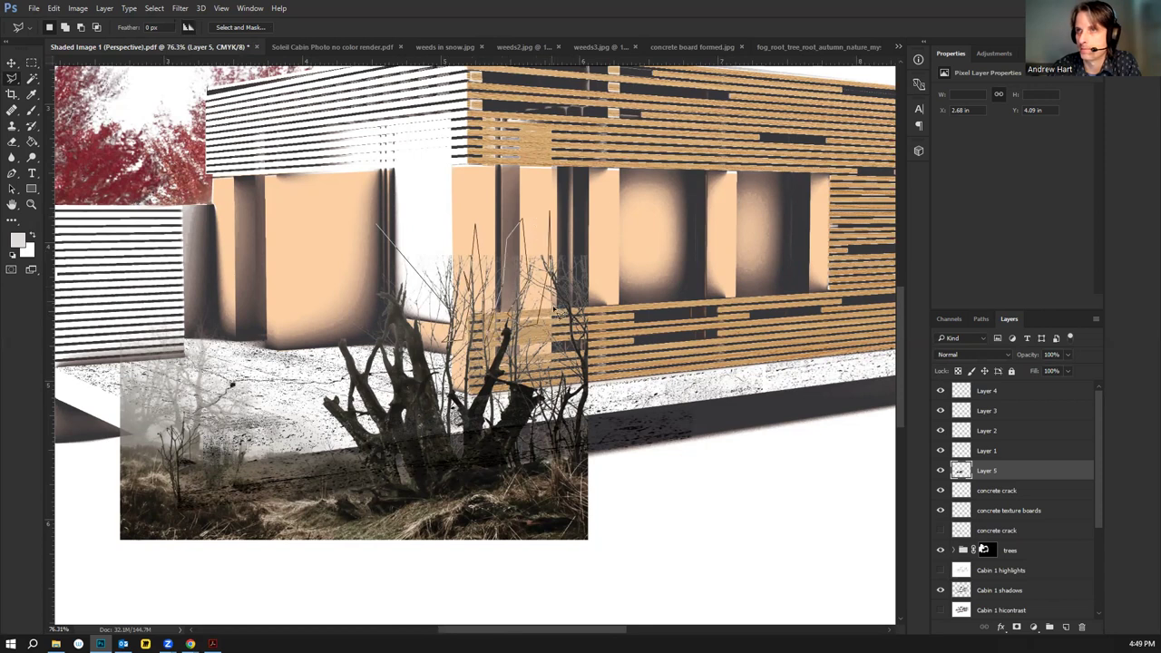
click(584, 456)
click(646, 485)
click(723, 438)
click(717, 134)
click(387, 147)
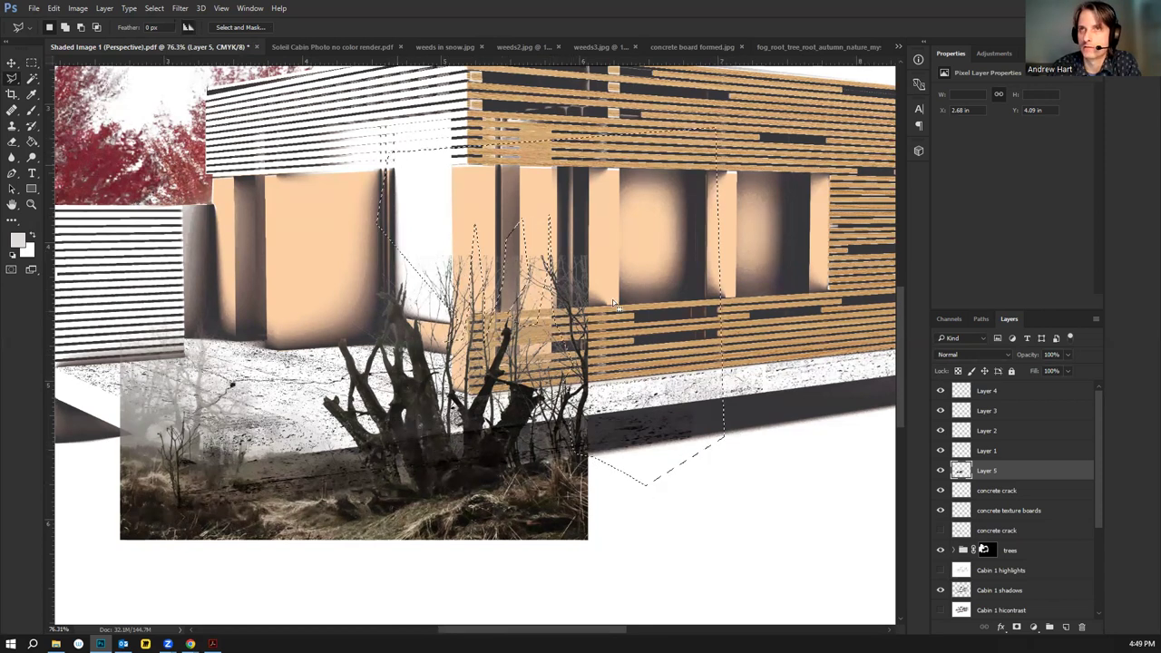
Add a Hide Selection layer mask to Layer 5
click(78, 8)
click(104, 8)
click(103, 8)
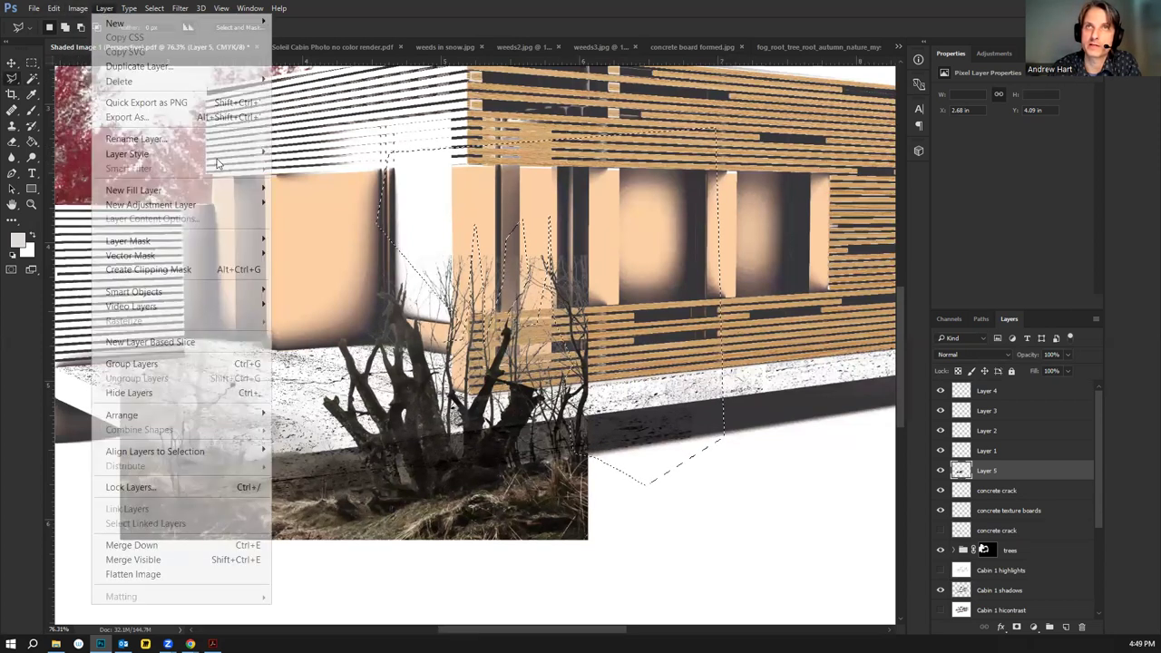
mouse_move(232, 241)
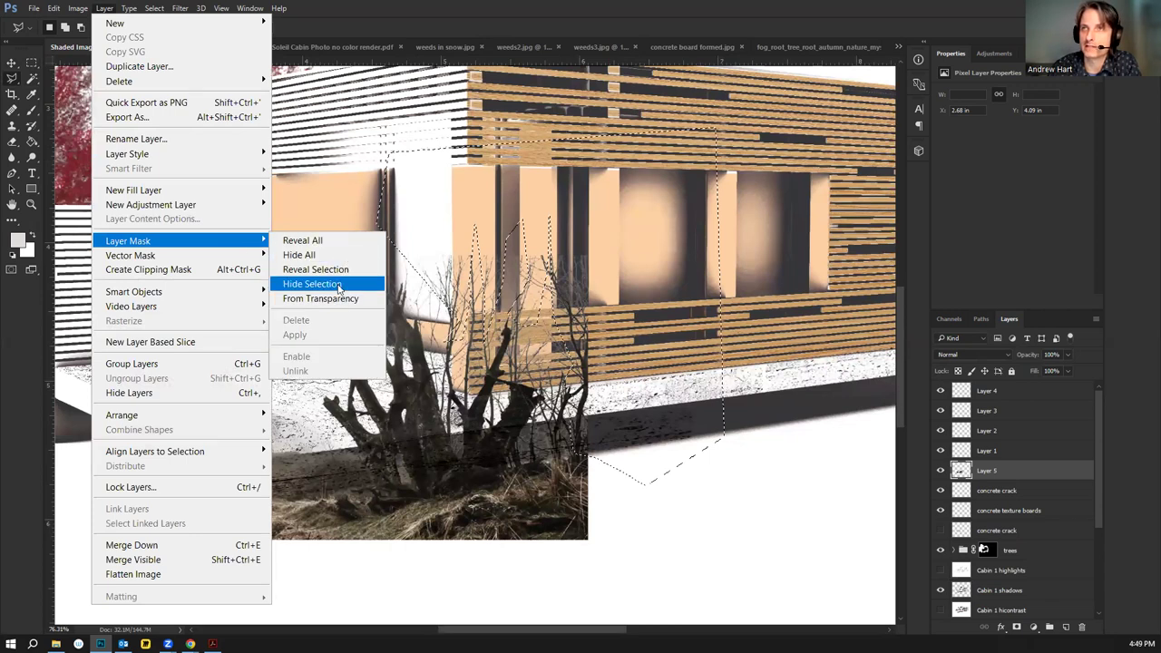
click(311, 283)
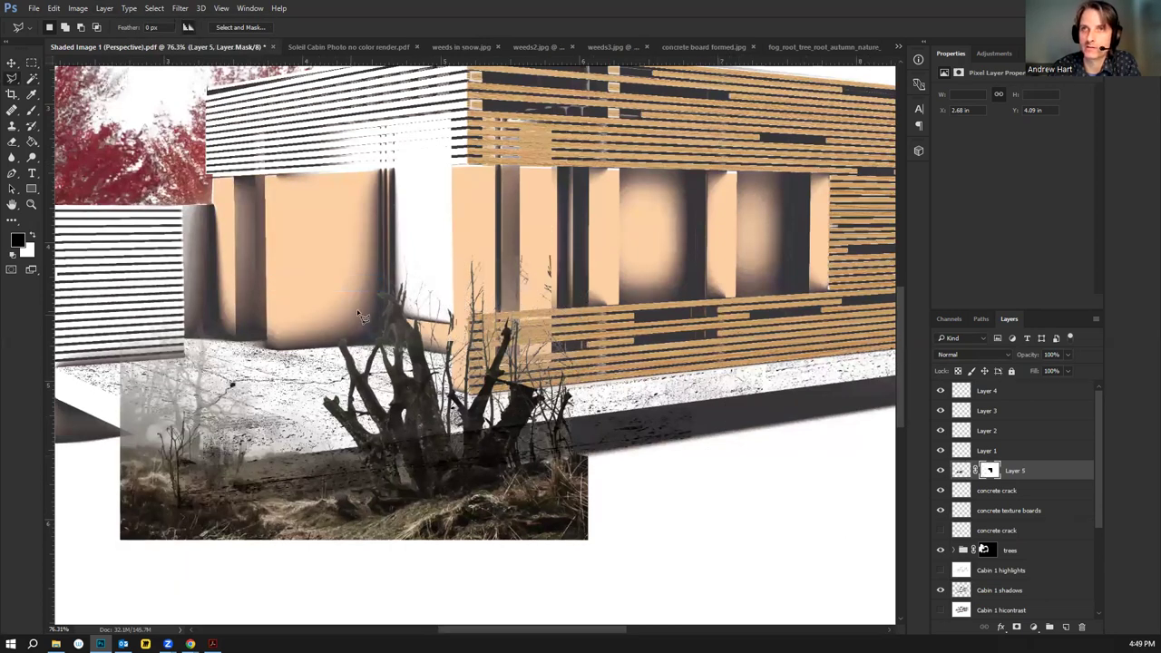
Lasso the foggy lower-left area and paint it black on Layer 5's mask to reveal the slab edge
mouse_move(373, 289)
mouse_down()
mouse_move(324, 319)
mouse_move(342, 388)
mouse_move(335, 454)
mouse_move(211, 467)
mouse_move(135, 443)
mouse_move(191, 464)
mouse_move(203, 450)
mouse_move(189, 419)
mouse_move(160, 450)
mouse_move(117, 446)
mouse_move(84, 327)
mouse_move(234, 220)
mouse_move(328, 194)
mouse_move(372, 290)
mouse_up()
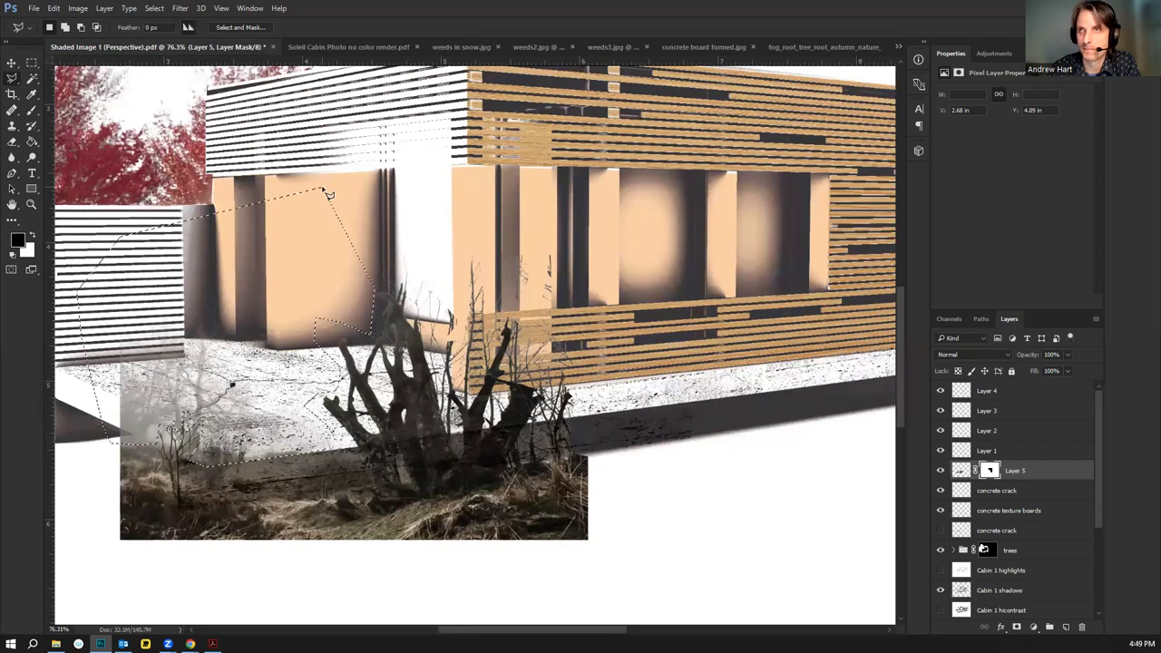
click(104, 9)
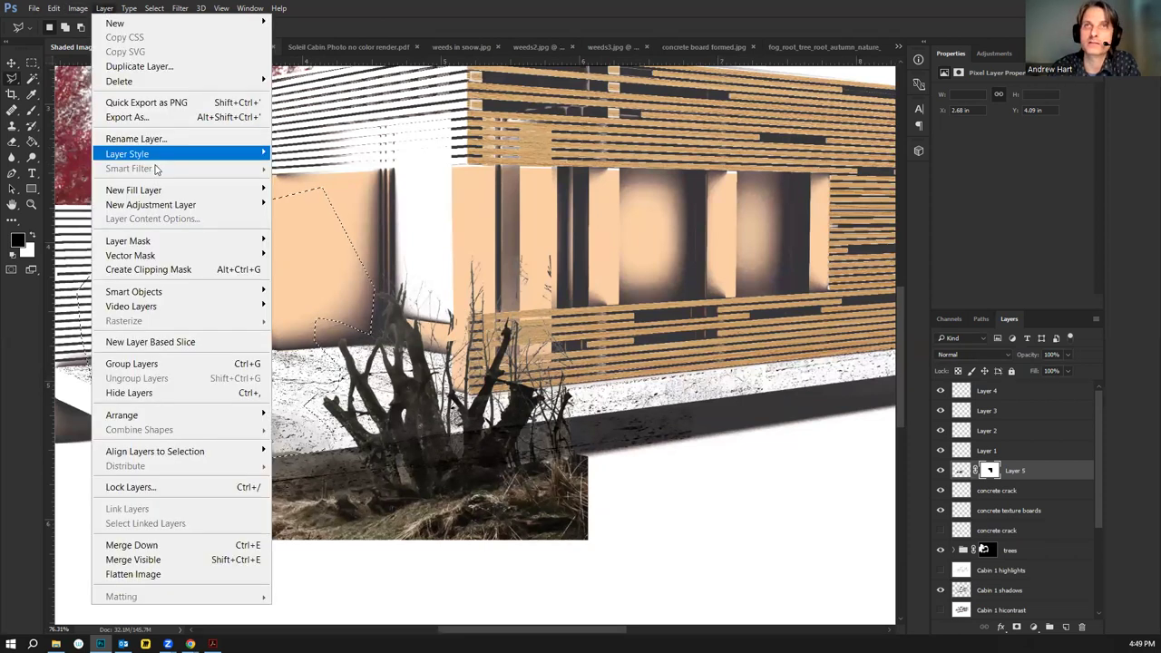
mouse_move(166, 243)
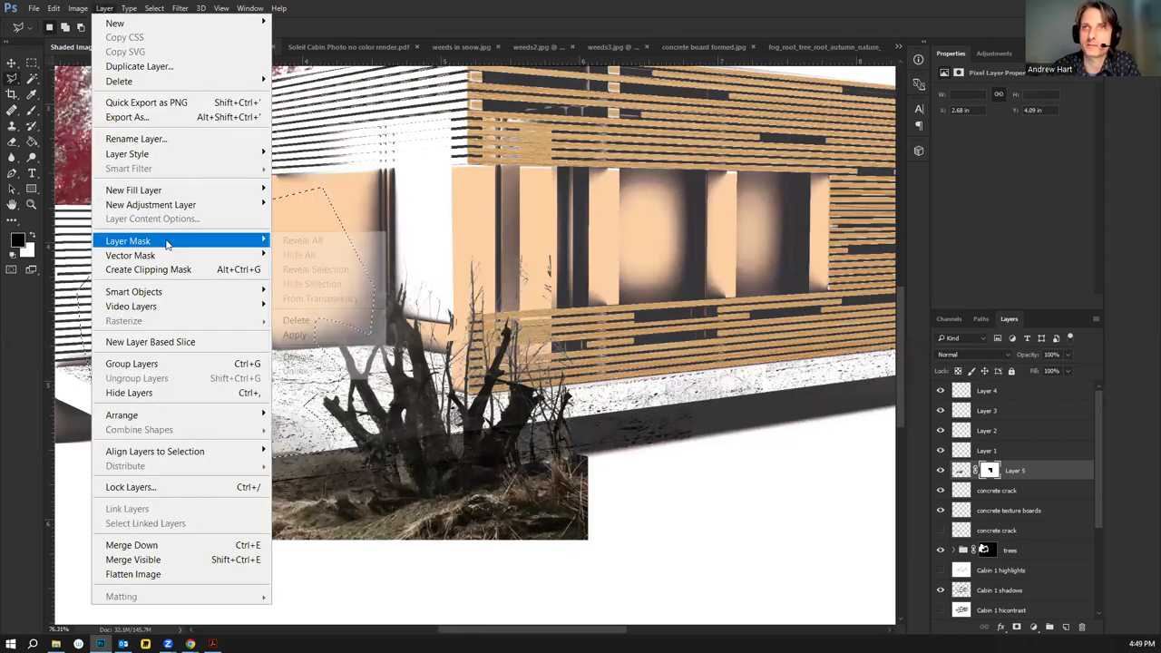
click(32, 110)
mouse_move(191, 355)
mouse_down()
mouse_move(128, 396)
mouse_move(221, 439)
mouse_move(262, 386)
mouse_move(275, 315)
mouse_up()
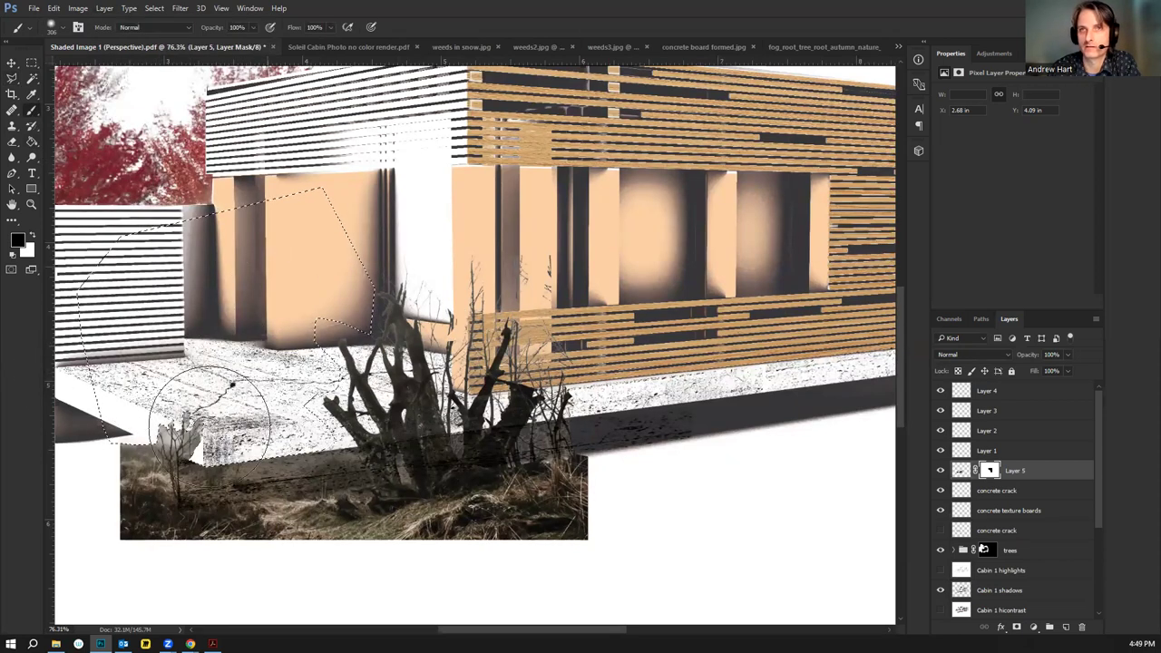
click(12, 62)
Clear the selection and zoom in on the concrete slab edge
key(ctrl+d)
click(30, 62)
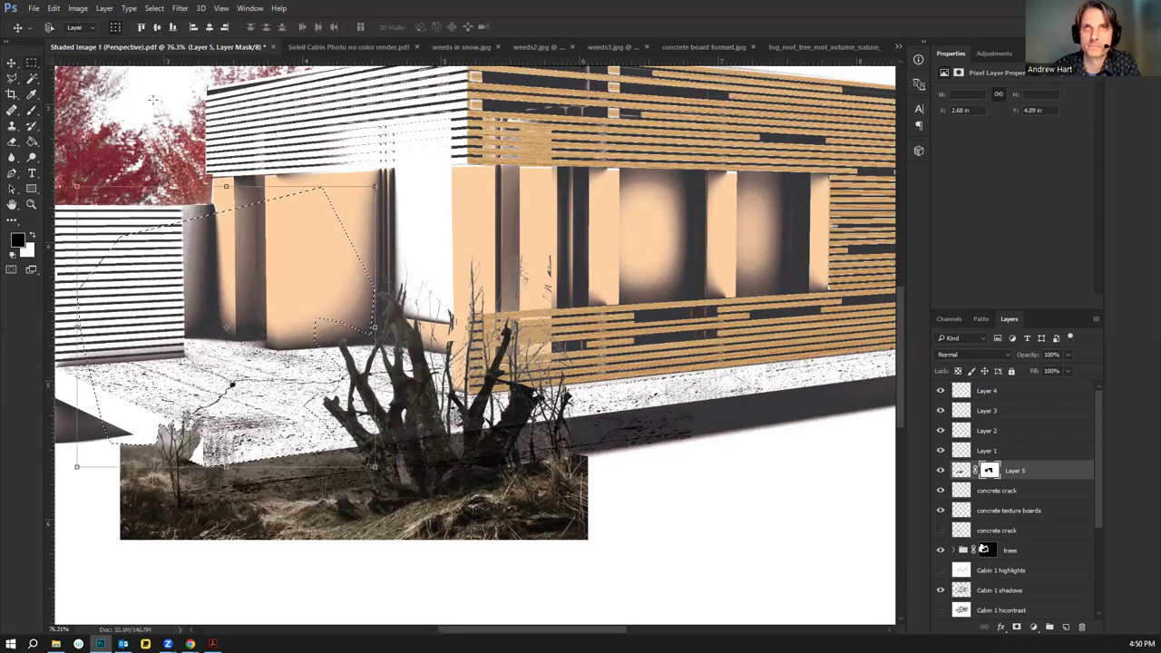
scroll(510, 329, down, 1)
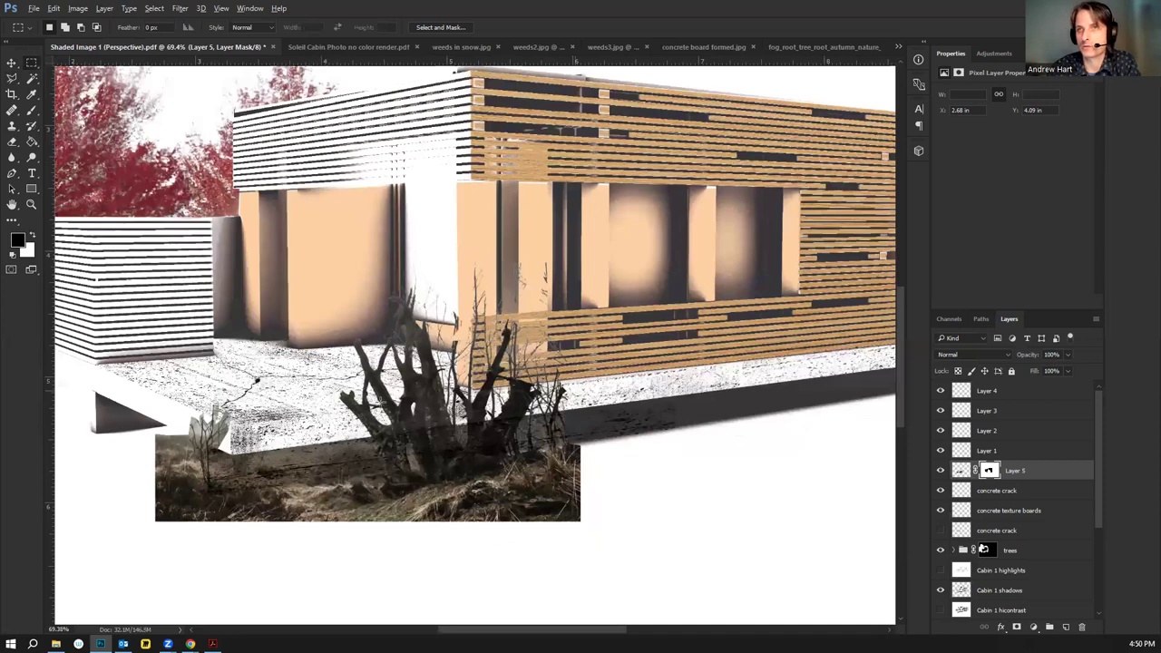
scroll(299, 421, down, 4)
scroll(299, 408, up, 10)
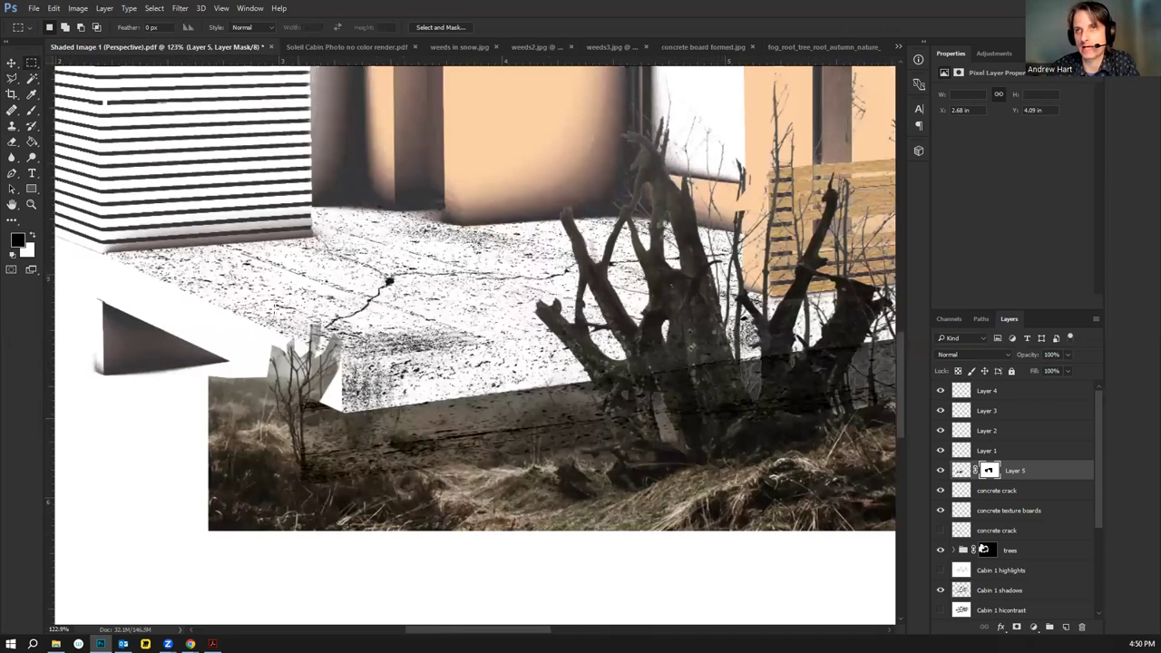
scroll(290, 396, up, 8)
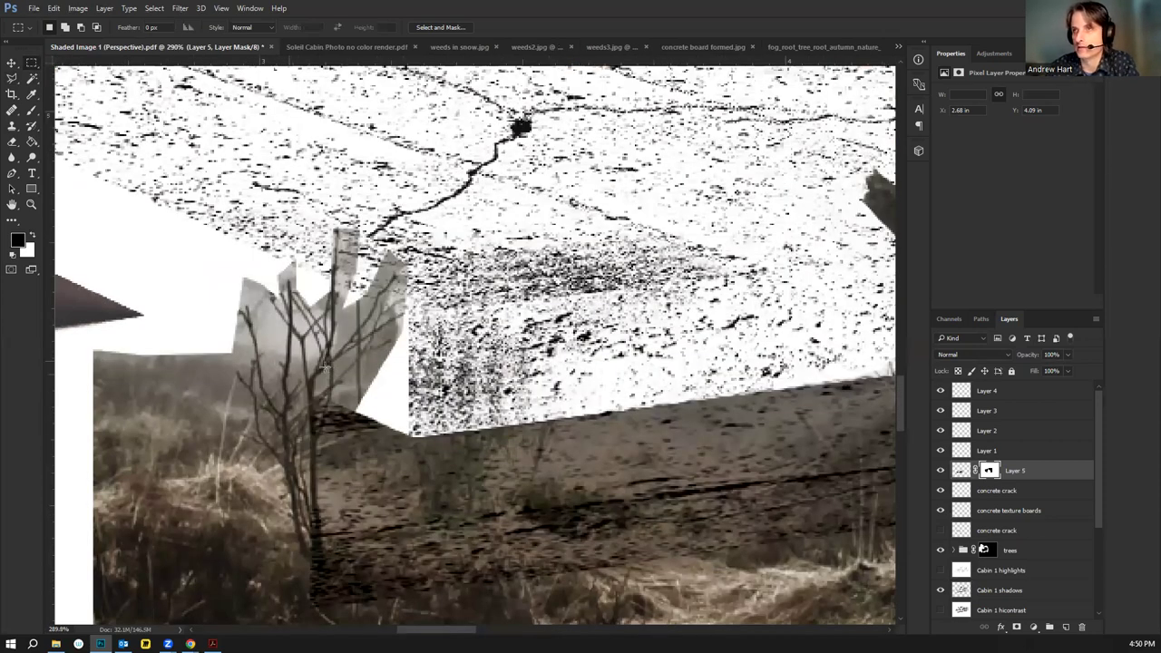
scroll(324, 365, down, 10)
scroll(581, 420, up, 3)
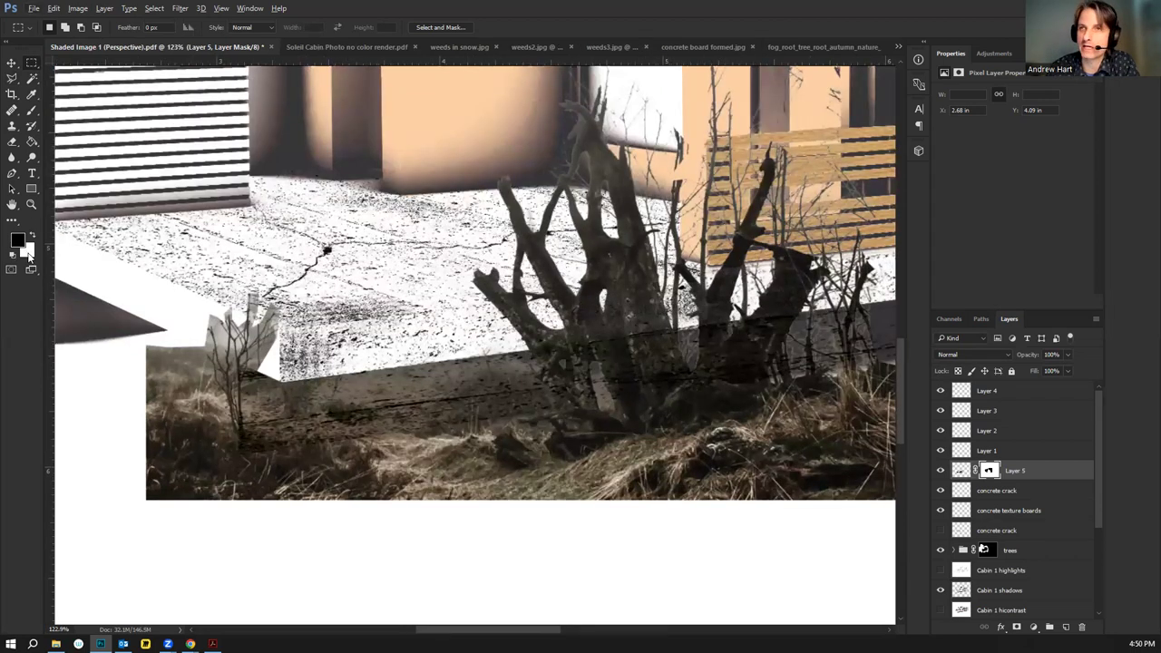
Paint grey #8b8b8b into Layer 5's mask along the slab edge and grass near the trunk
click(30, 110)
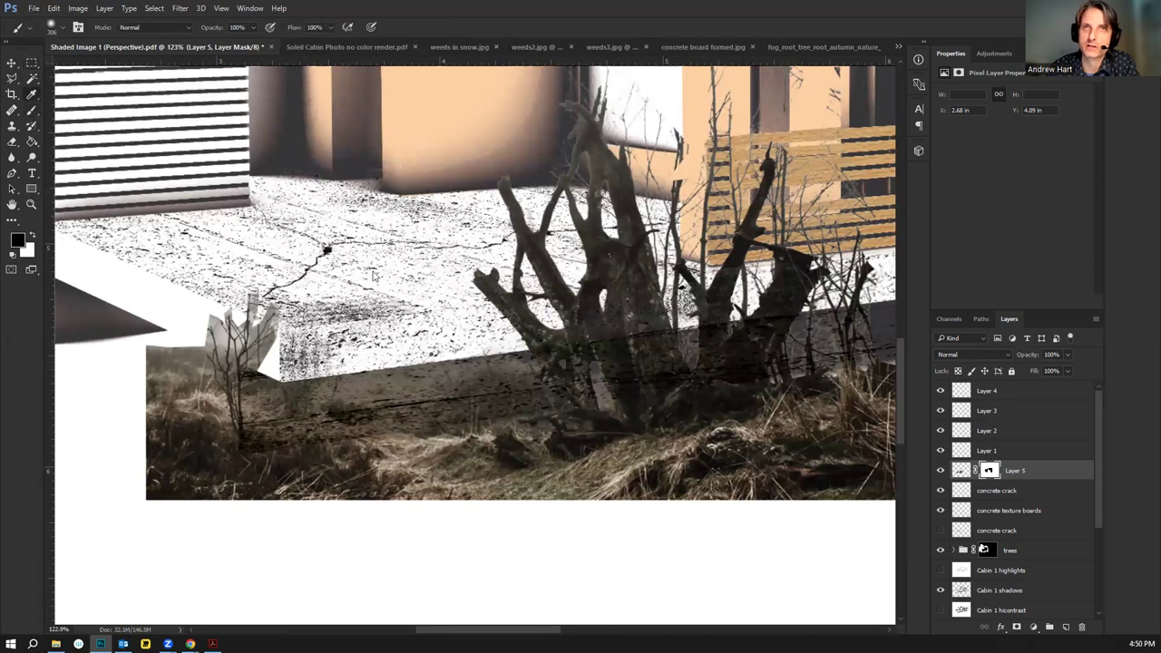
click(17, 240)
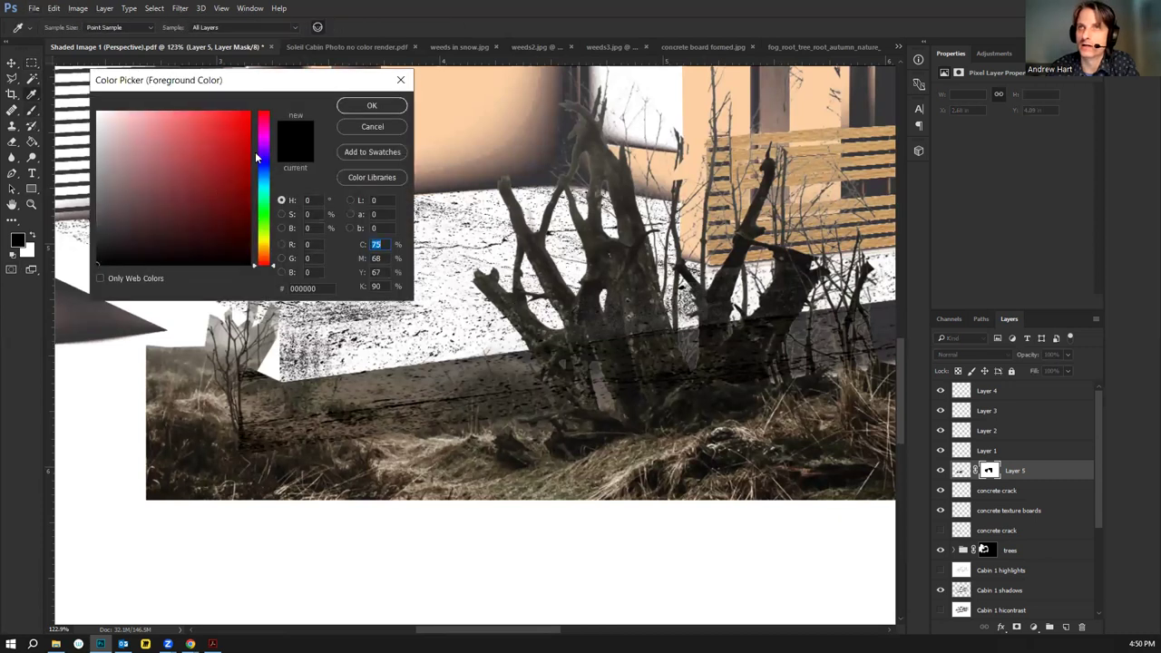
click(372, 105)
key(b)
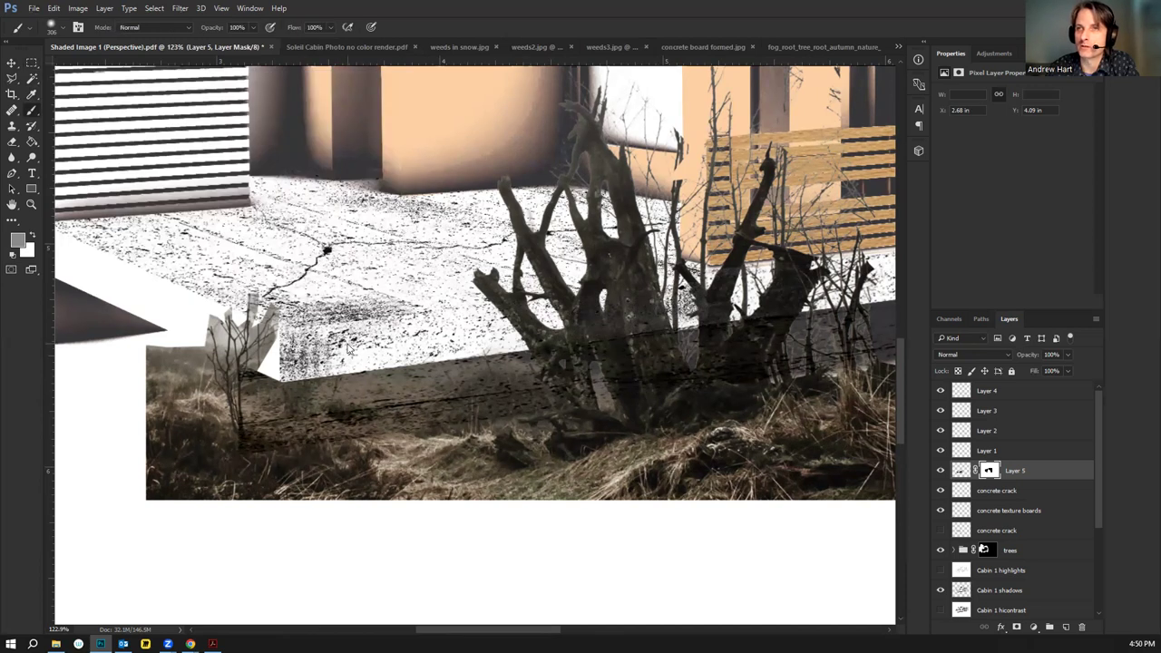
drag(347, 345, 439, 343)
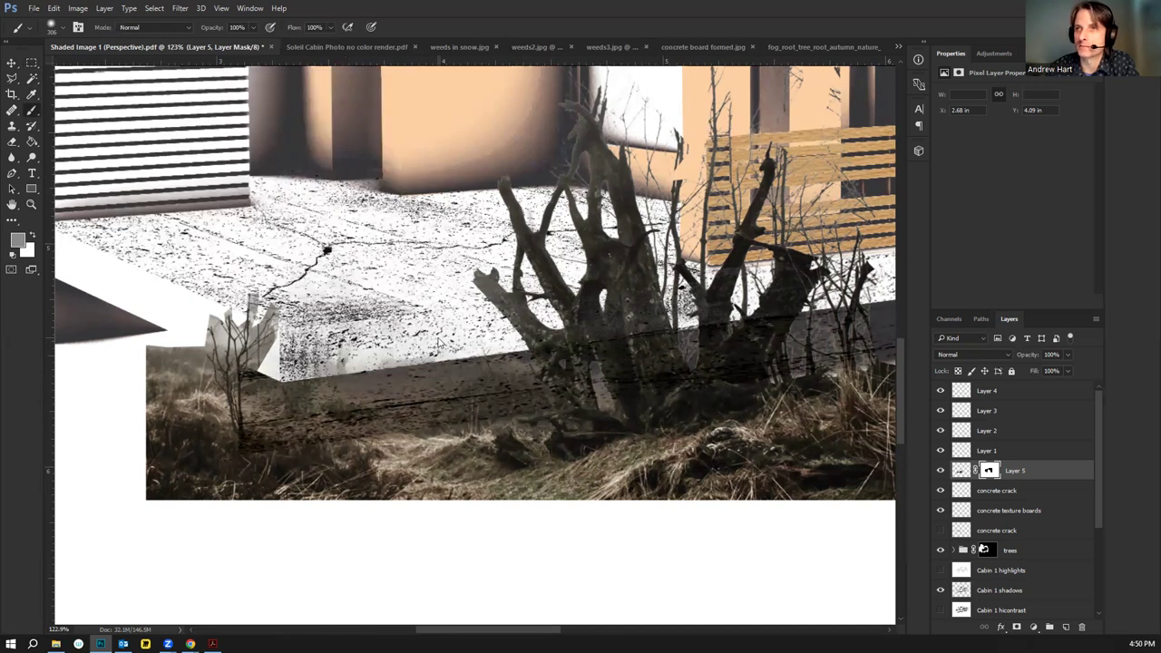
click(488, 367)
mouse_move(371, 374)
mouse_down()
mouse_move(296, 377)
mouse_move(262, 346)
mouse_move(304, 323)
mouse_up()
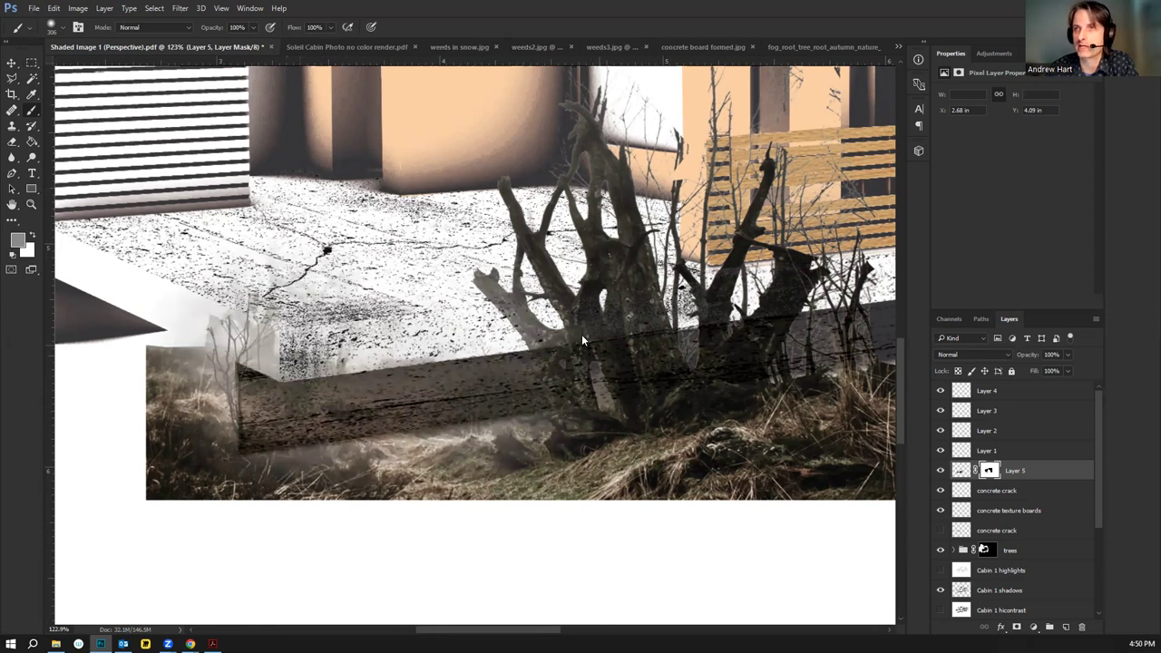
Move the stump photo under the cabin's right end
scroll(582, 337, down, 2)
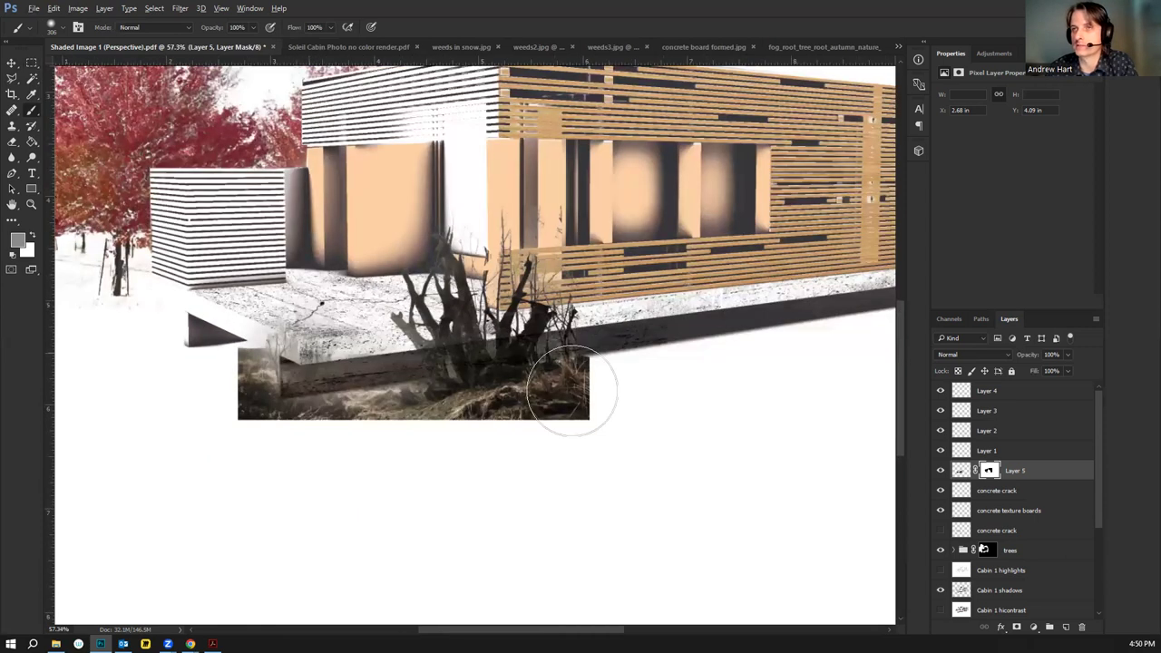
click(12, 63)
scroll(575, 456, down, 2)
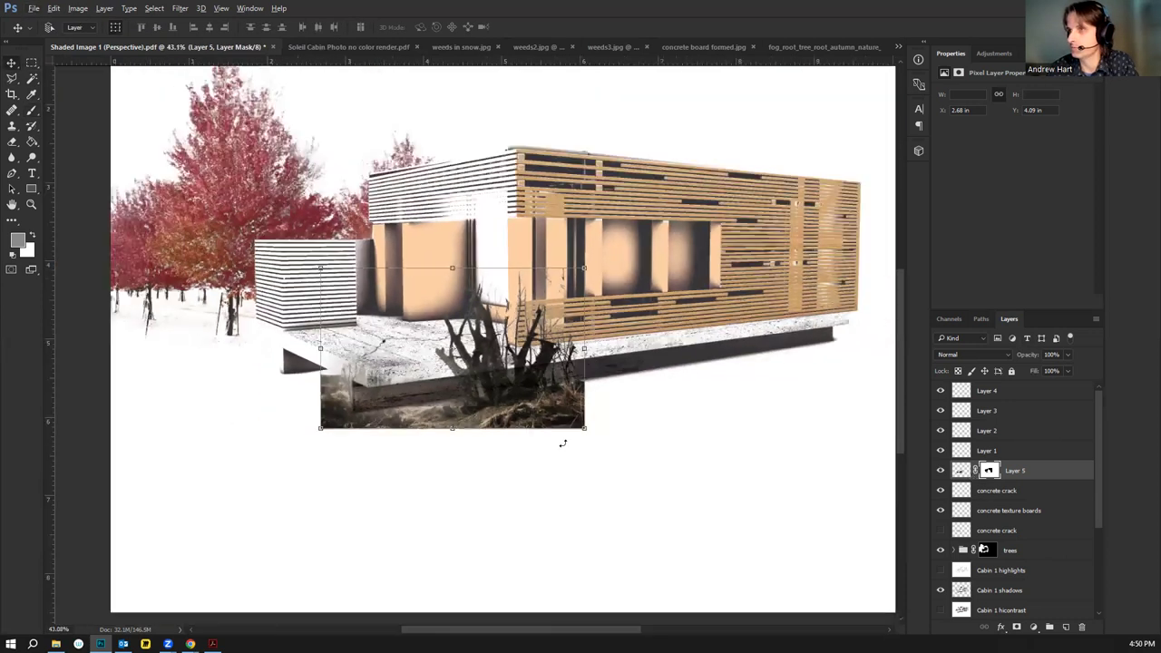
drag(513, 410, 790, 362)
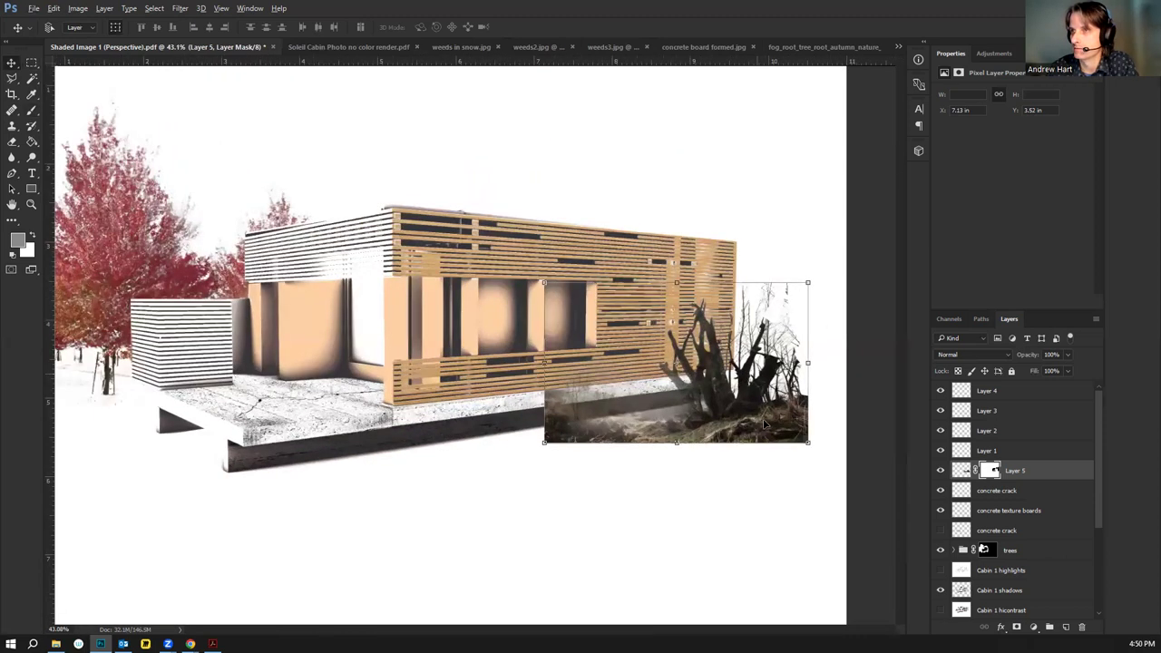
mouse_move(764, 423)
mouse_down()
mouse_move(773, 399)
mouse_move(770, 411)
mouse_up()
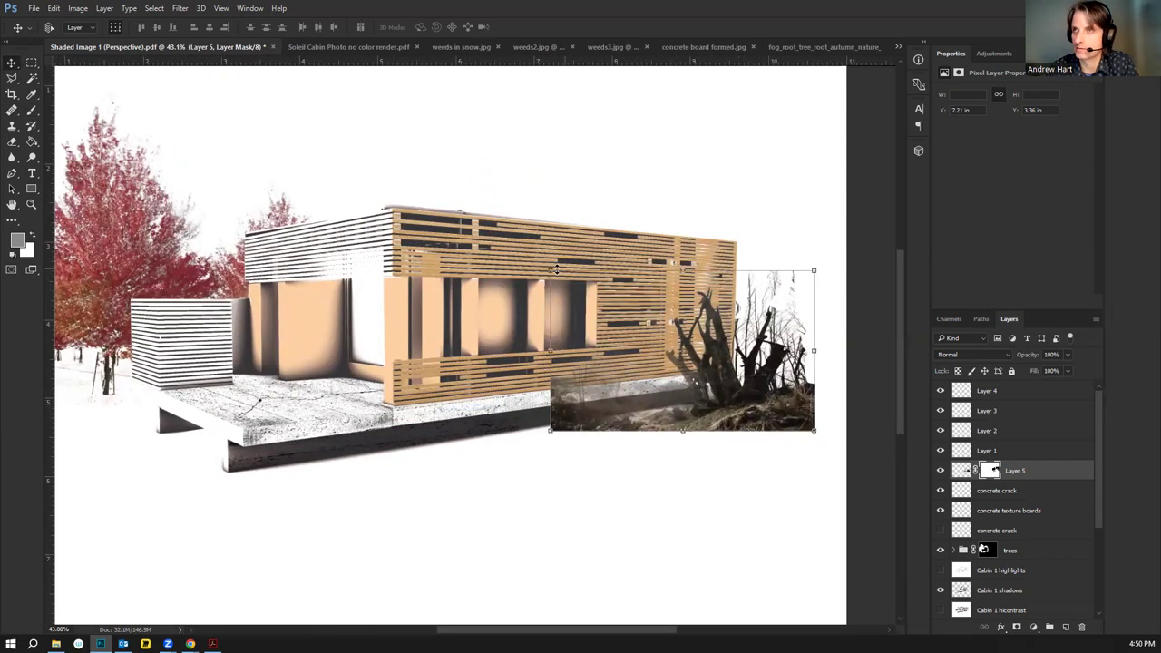
Scale the stump photo down to about 82.5% and reset the brush colour to black
drag(556, 268, 589, 311)
drag(769, 414, 767, 422)
key(Return)
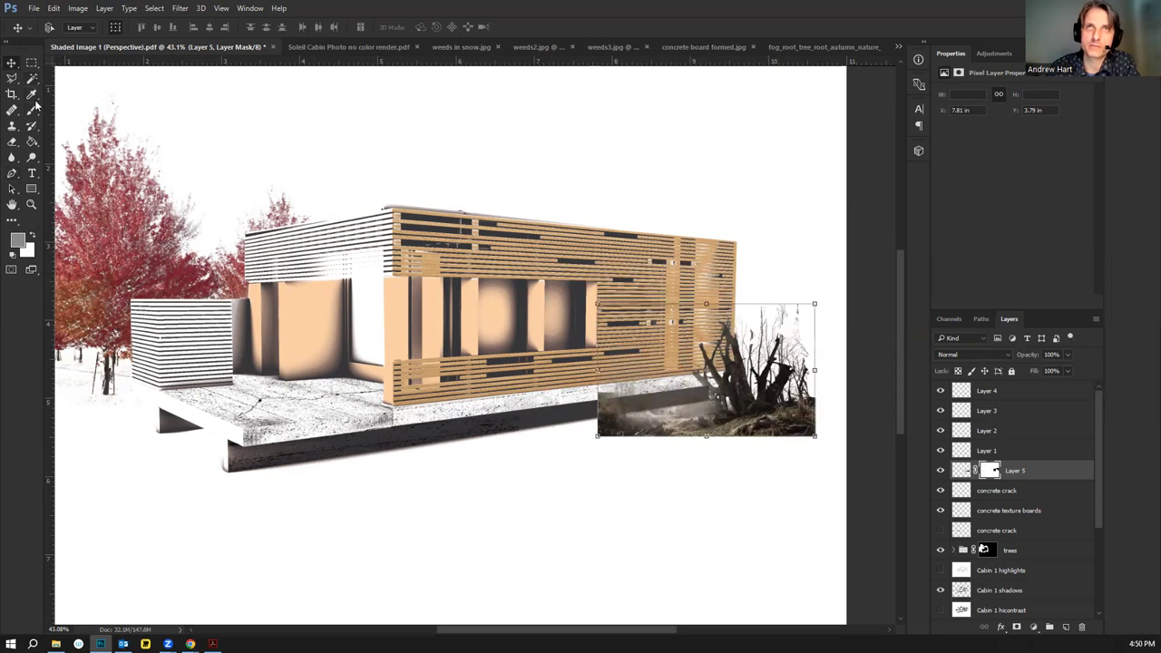
click(32, 110)
click(12, 260)
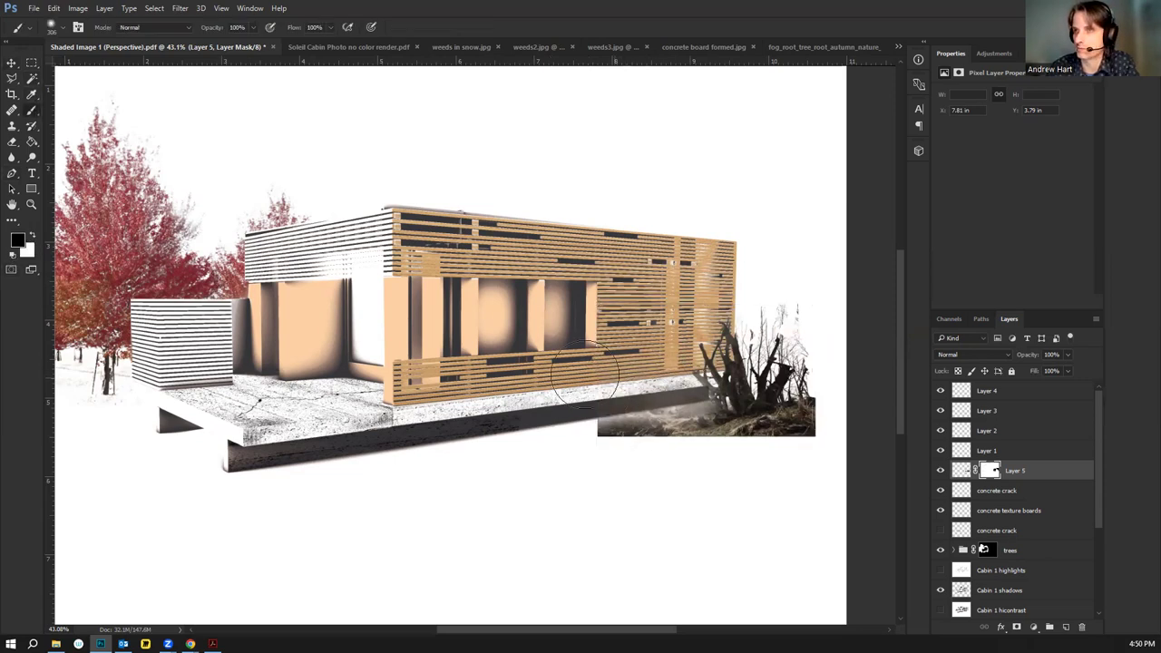
Nudge the stump photo slightly left and up, then zoom in on the cabin
key(ctrl)
drag(776, 400, 758, 392)
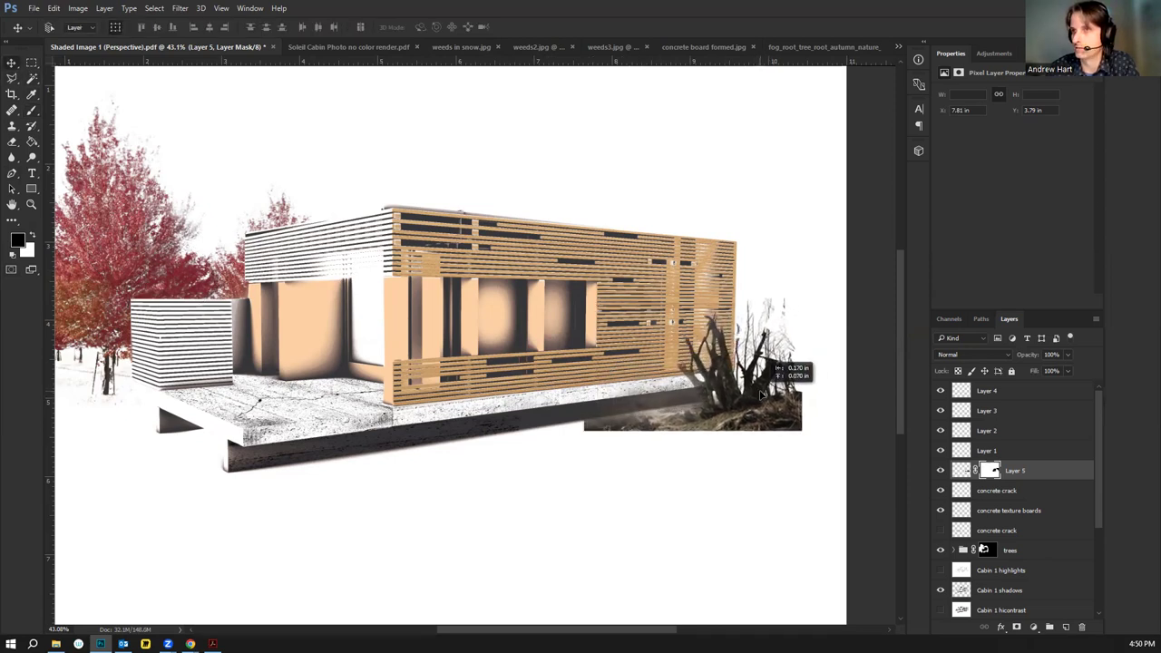
key(ctrl+plus)
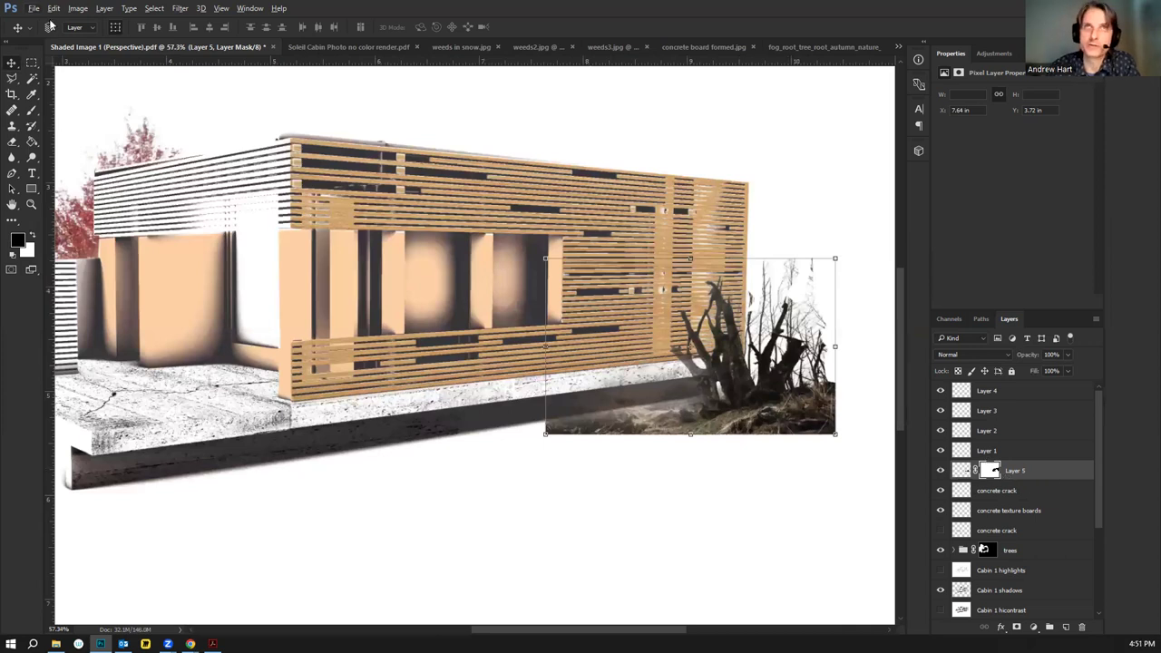
Add a new empty layer named 'shadow'
click(102, 9)
mouse_move(107, 19)
click(289, 24)
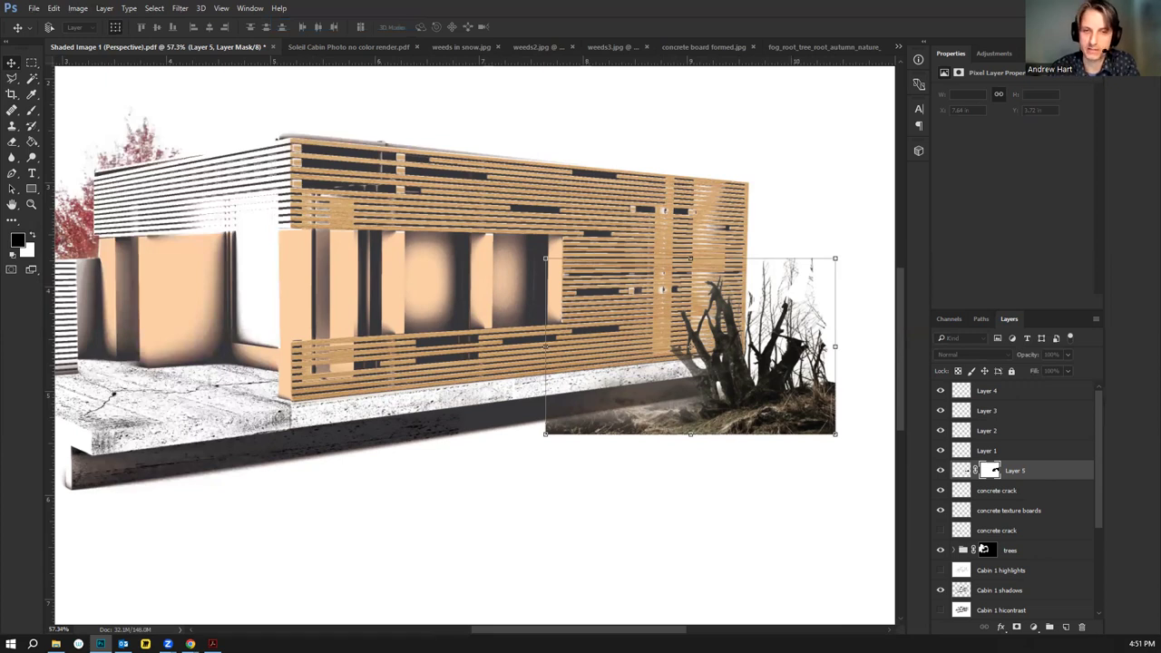
key(Return)
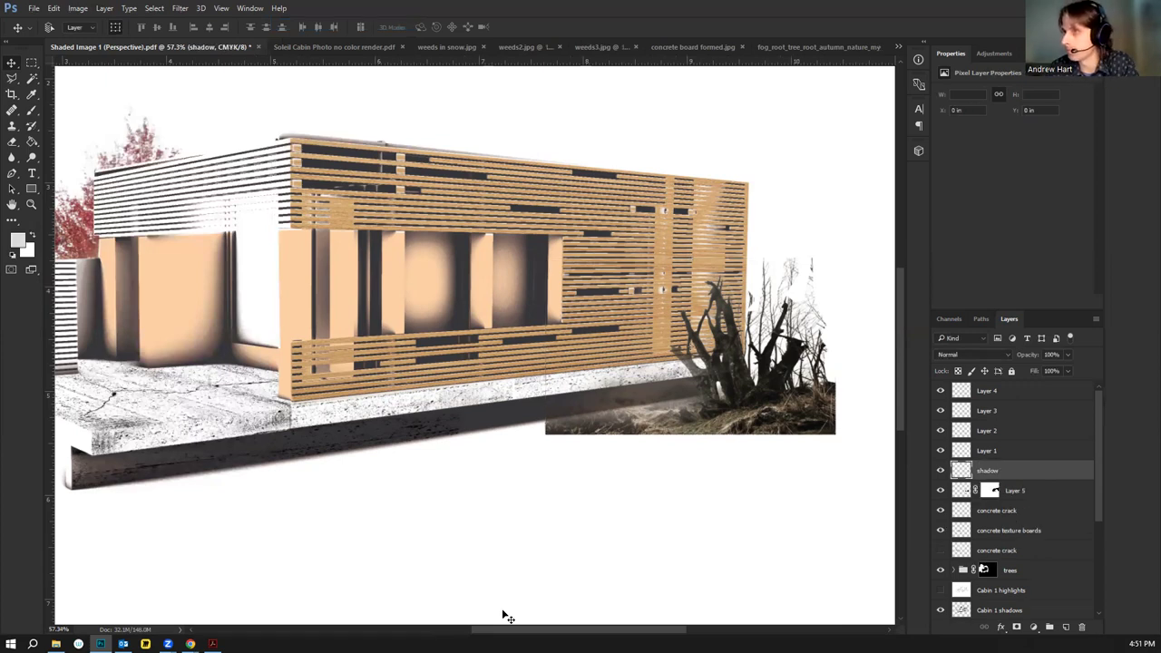
Rename Layer 5 to 'crusty tree' and place the shadow layer below it
double_click(1016, 491)
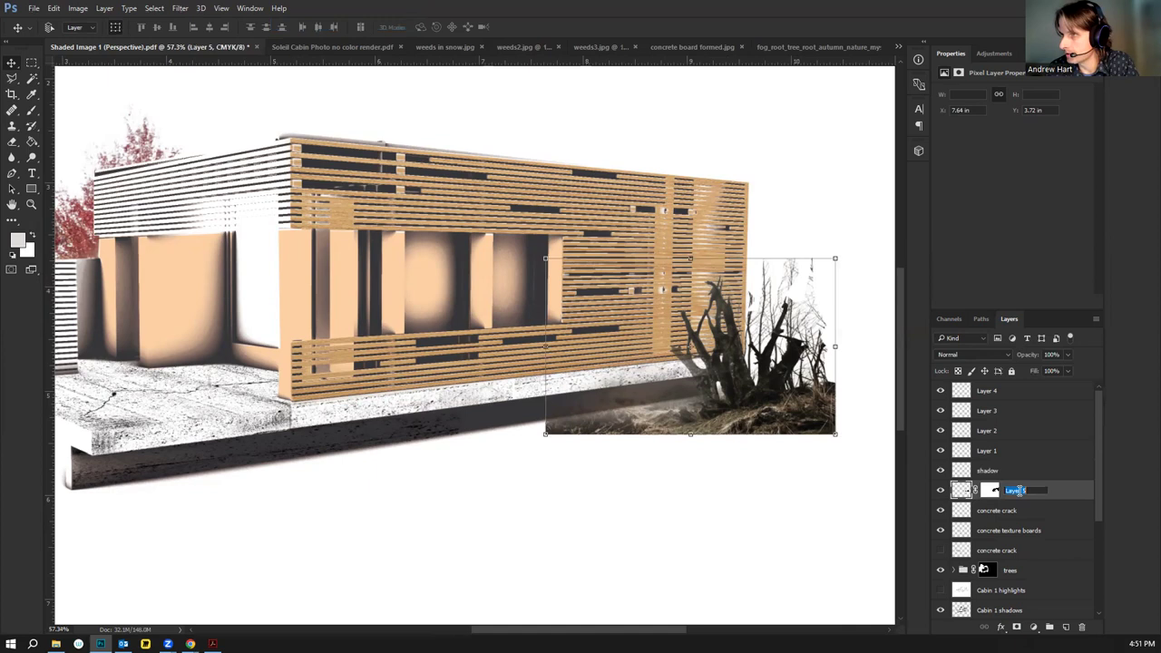
text(crusty tree)
drag(1011, 472, 1008, 503)
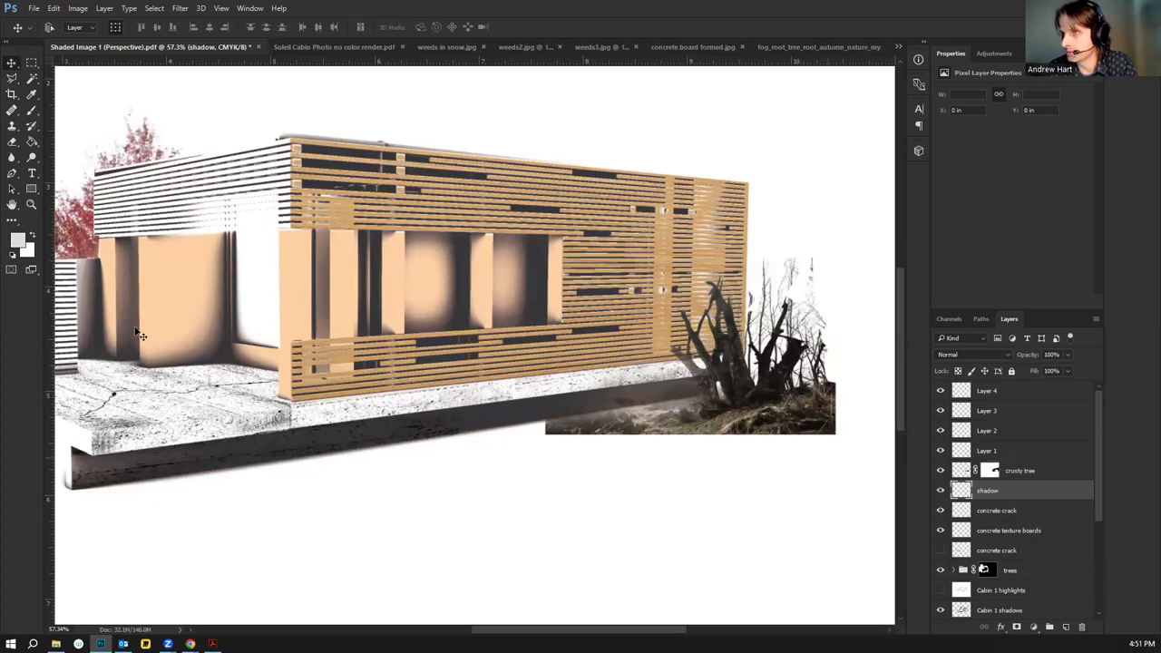
Paint a soft black shadow at the tree's base, undoing the last stroke
click(31, 111)
click(13, 255)
mouse_move(698, 381)
mouse_down()
mouse_move(583, 376)
mouse_move(557, 388)
mouse_up()
mouse_move(643, 392)
mouse_down()
mouse_move(657, 386)
mouse_move(554, 401)
mouse_up()
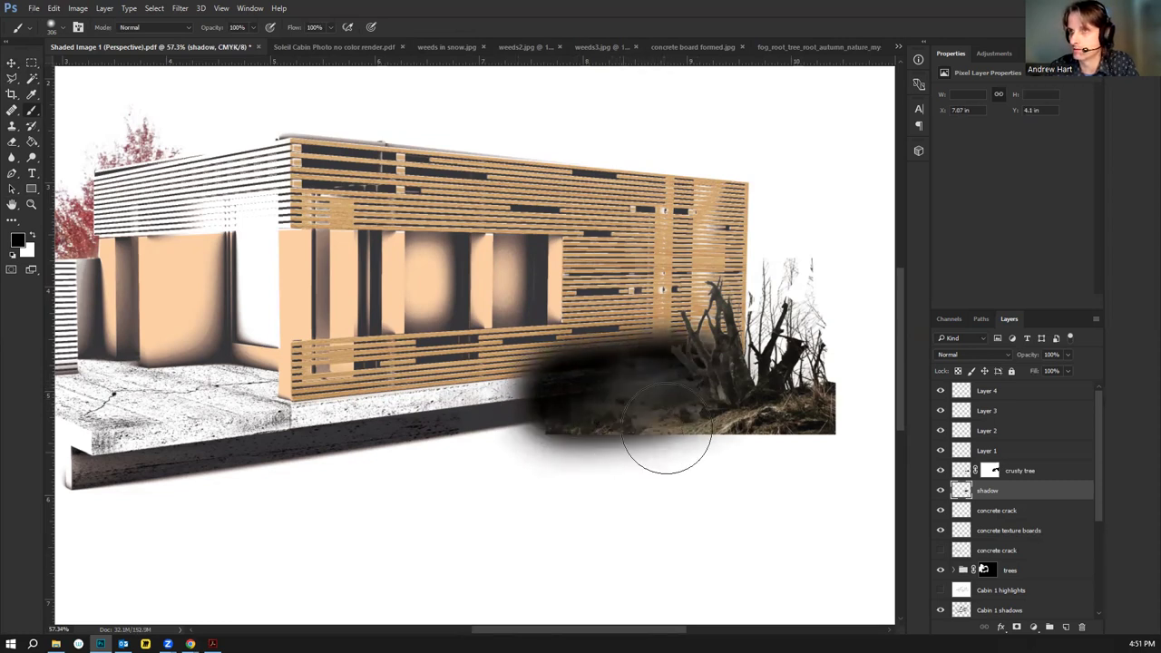
key(ctrl+z)
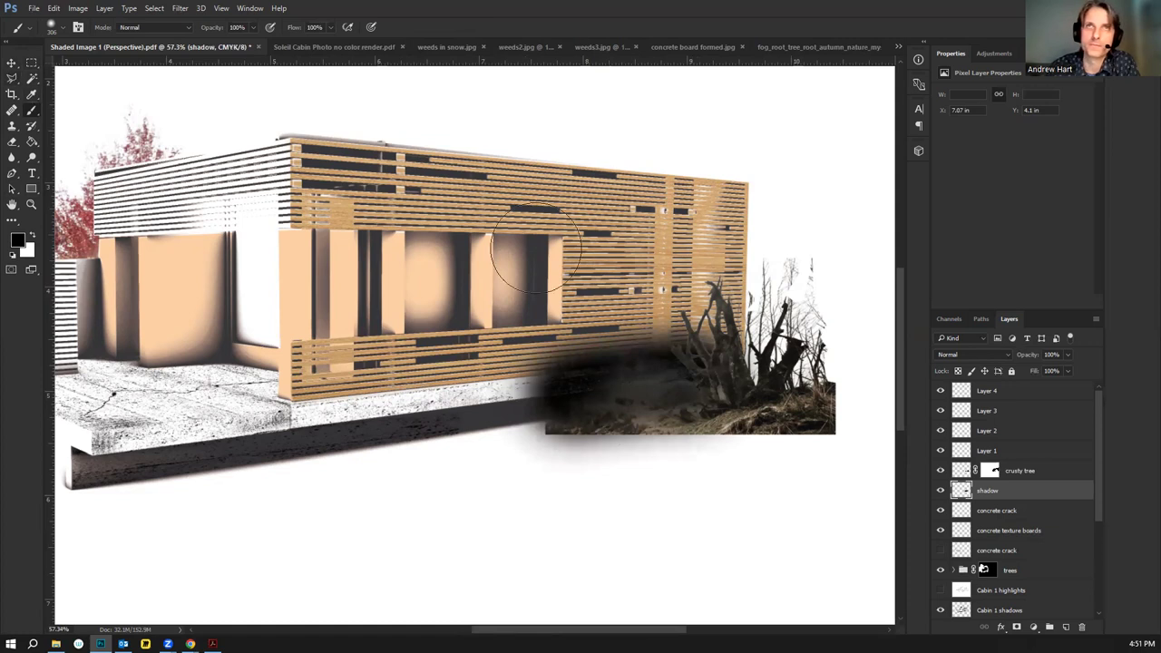
Move the shadow layer below 'wood text 2 no joints'
drag(991, 512, 1012, 569)
drag(986, 510, 1004, 589)
scroll(1004, 588, down, 3)
drag(994, 533, 994, 555)
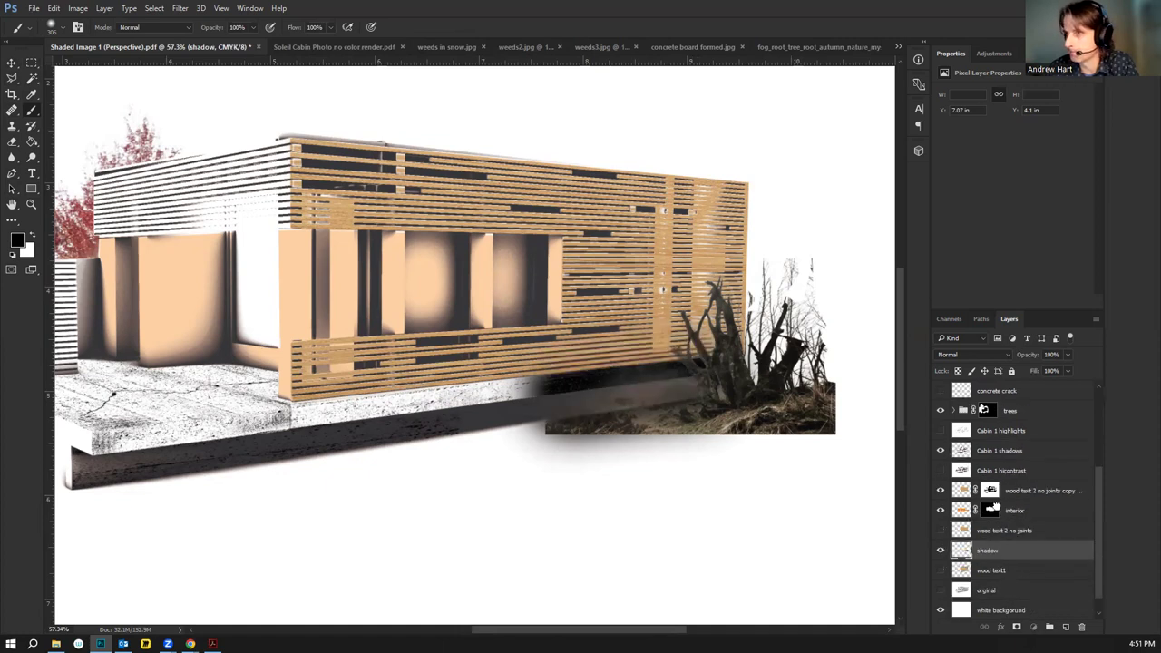
Move the shadow layer to sit just below 'crusty tree'
click(983, 410)
scroll(1008, 464, up, 3)
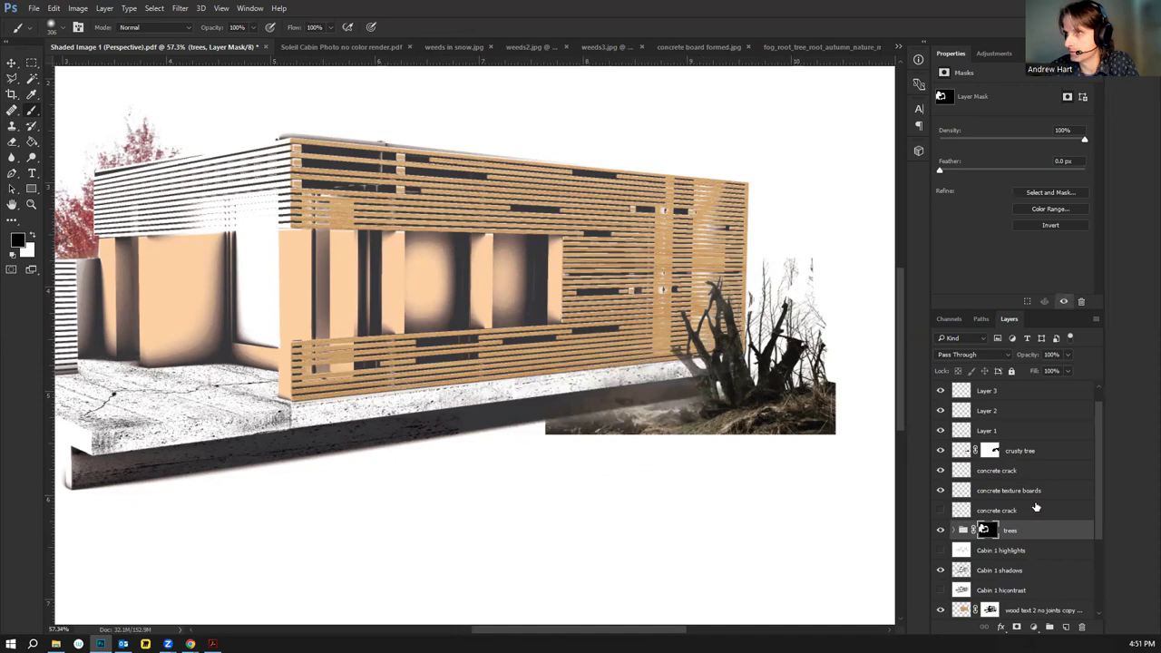
scroll(1035, 507, down, 3)
click(988, 609)
drag(989, 609, 990, 401)
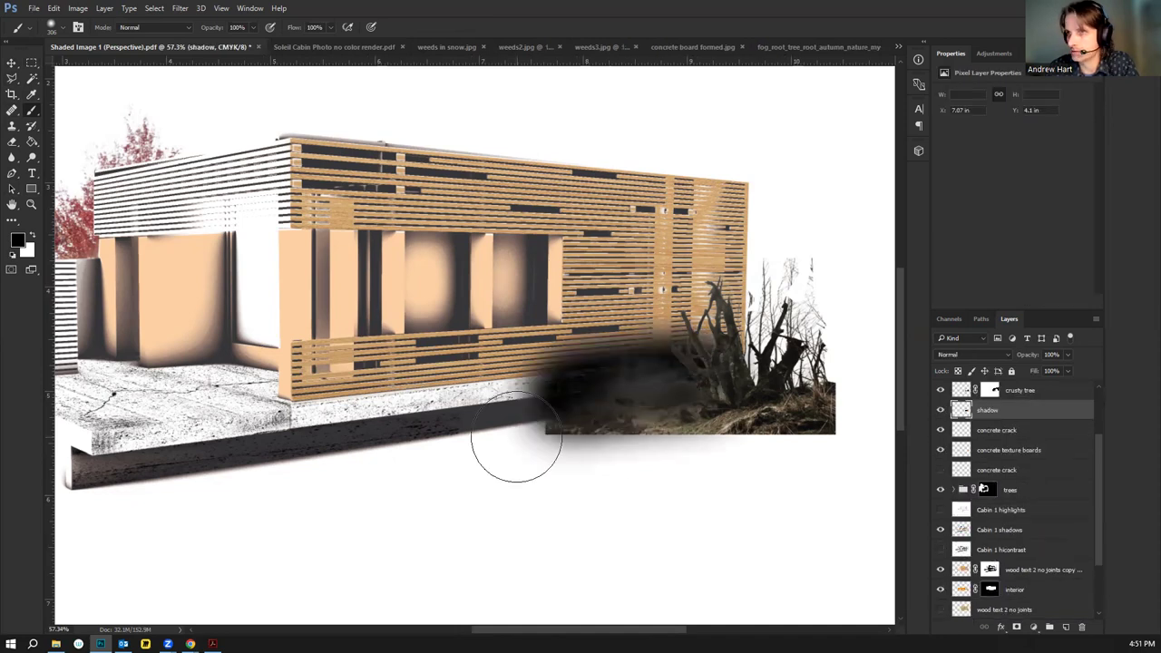
Delete the shadow spilling onto the concrete using a Polygonal Lasso selection
click(16, 79)
click(749, 373)
key(Escape)
click(536, 399)
click(799, 372)
click(762, 276)
double_click(498, 314)
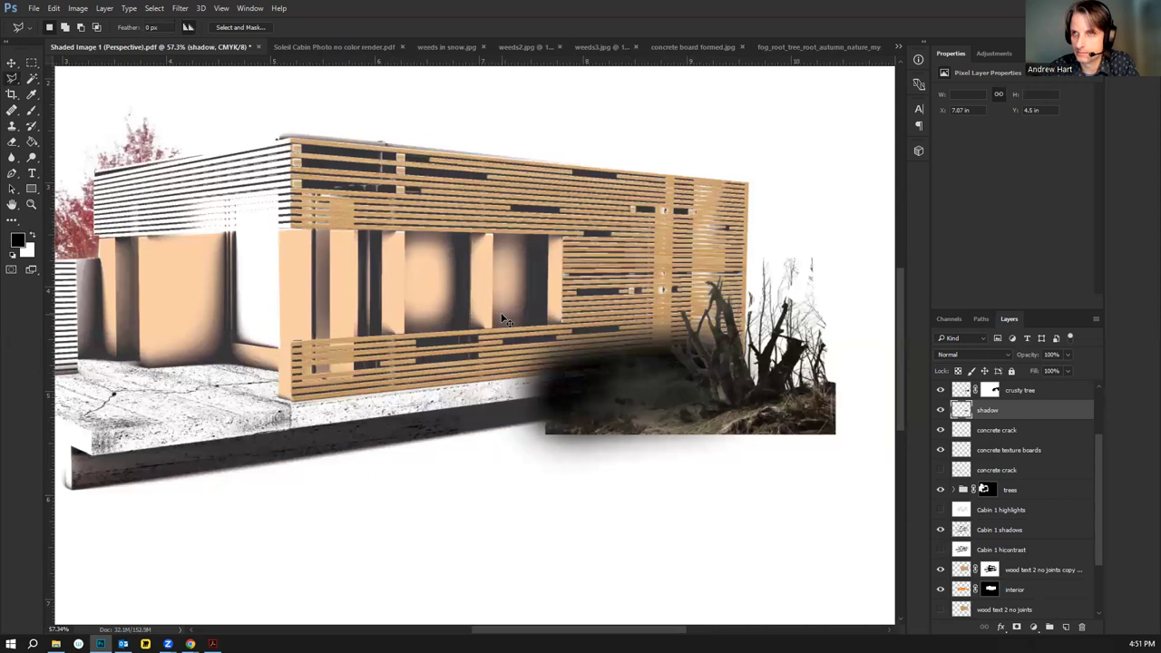
key(Delete)
key(ctrl+d)
Trim two more stretches of leftover shadow below the tree photo
click(545, 395)
click(545, 441)
click(502, 458)
click(380, 456)
double_click(438, 261)
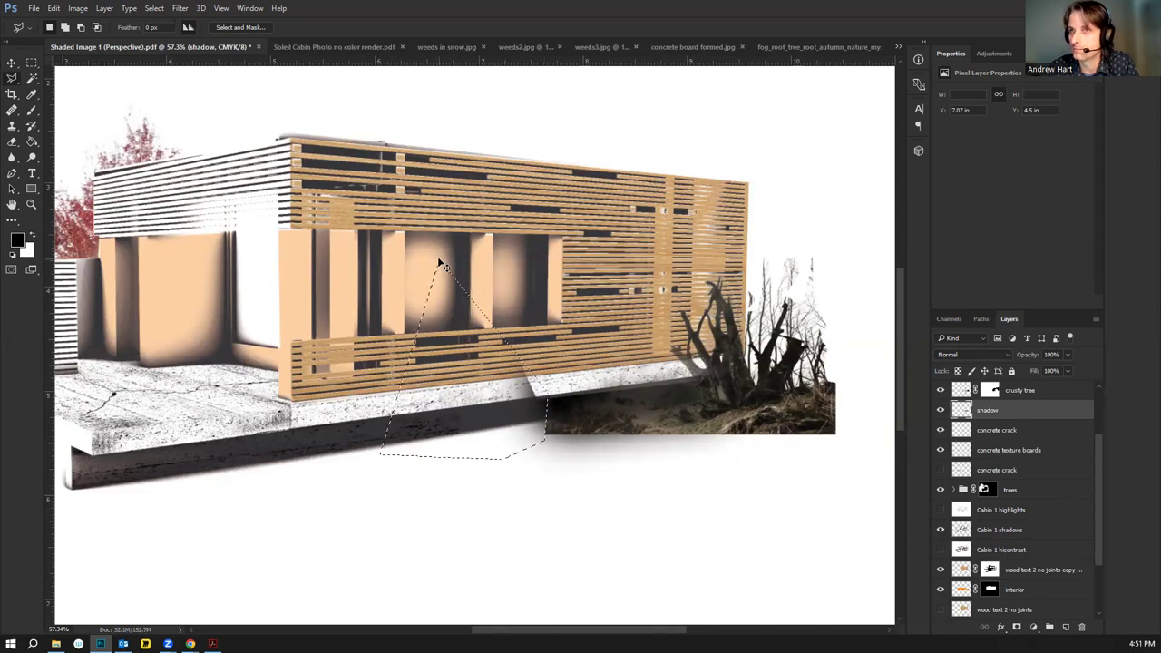
key(Delete)
key(ctrl+d)
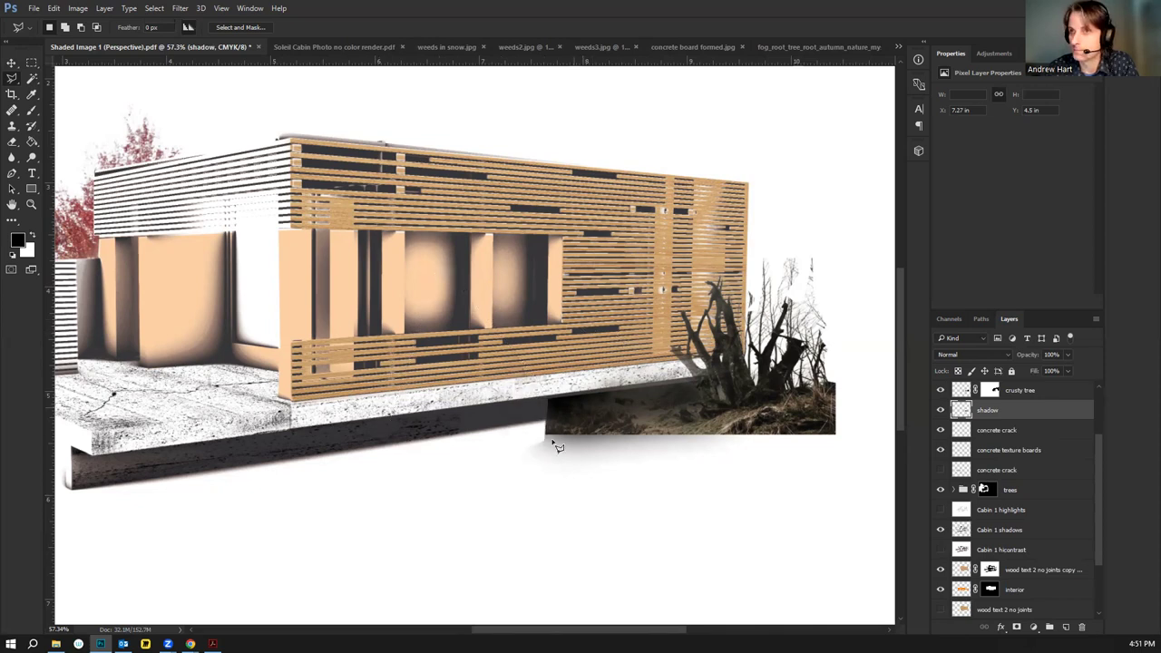
click(545, 429)
click(810, 431)
click(515, 523)
double_click(384, 482)
key(Delete)
key(ctrl+d)
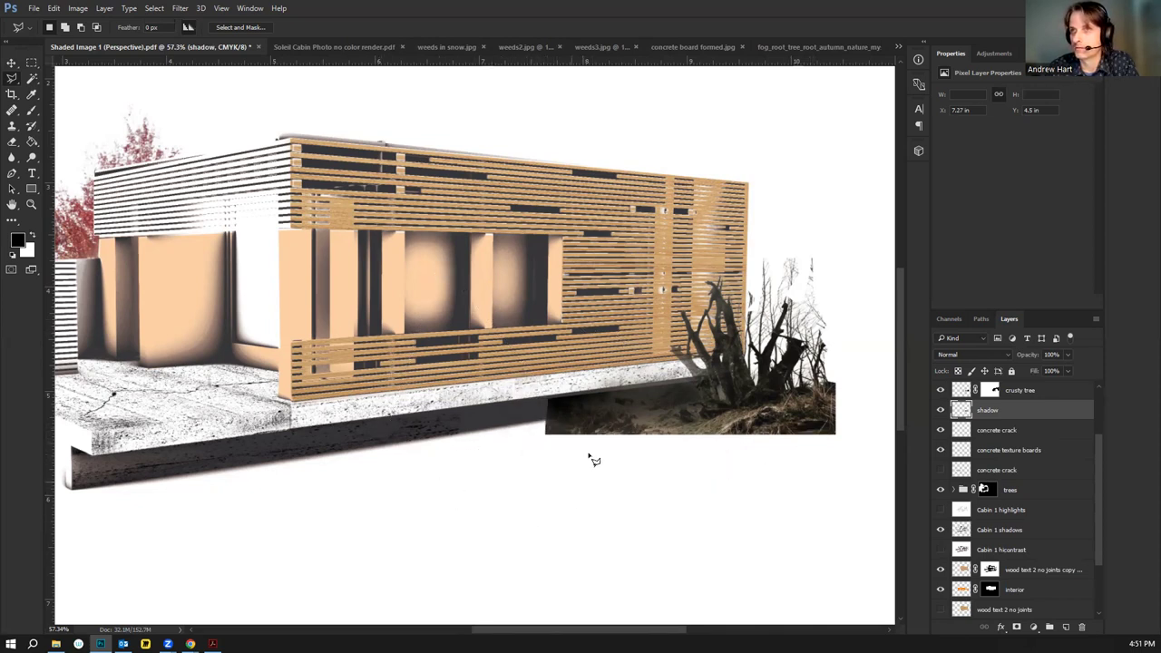
Link the crusty tree and shadow layers and nudge them slightly up-left
key(v)
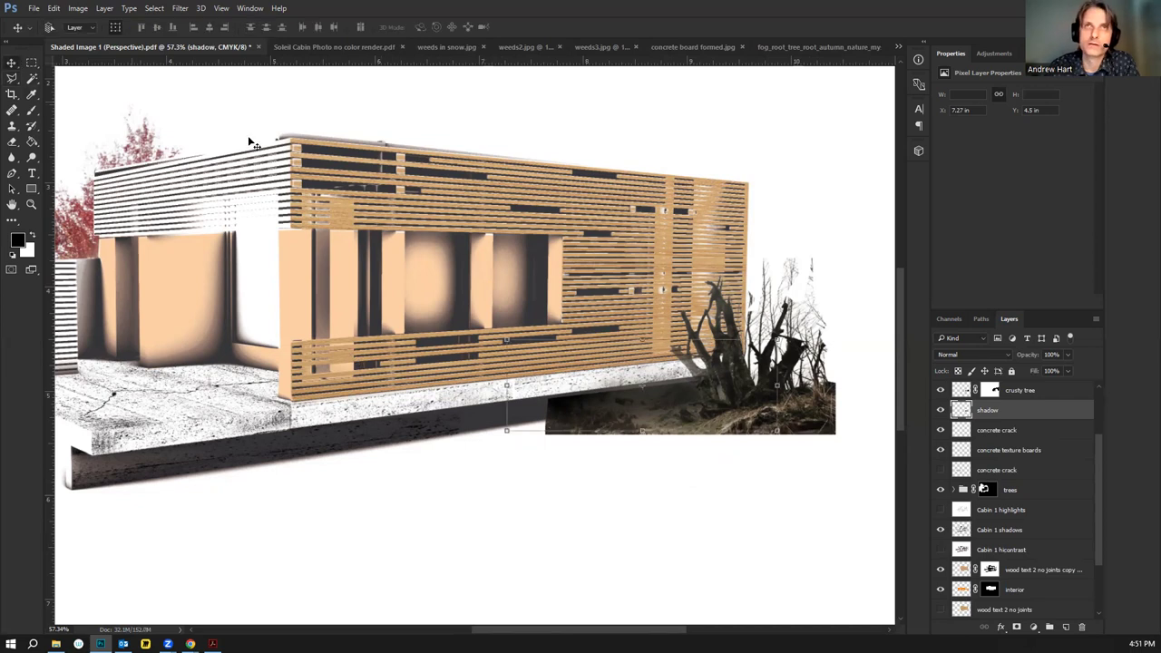
click(1022, 394)
click(985, 627)
drag(755, 378, 752, 375)
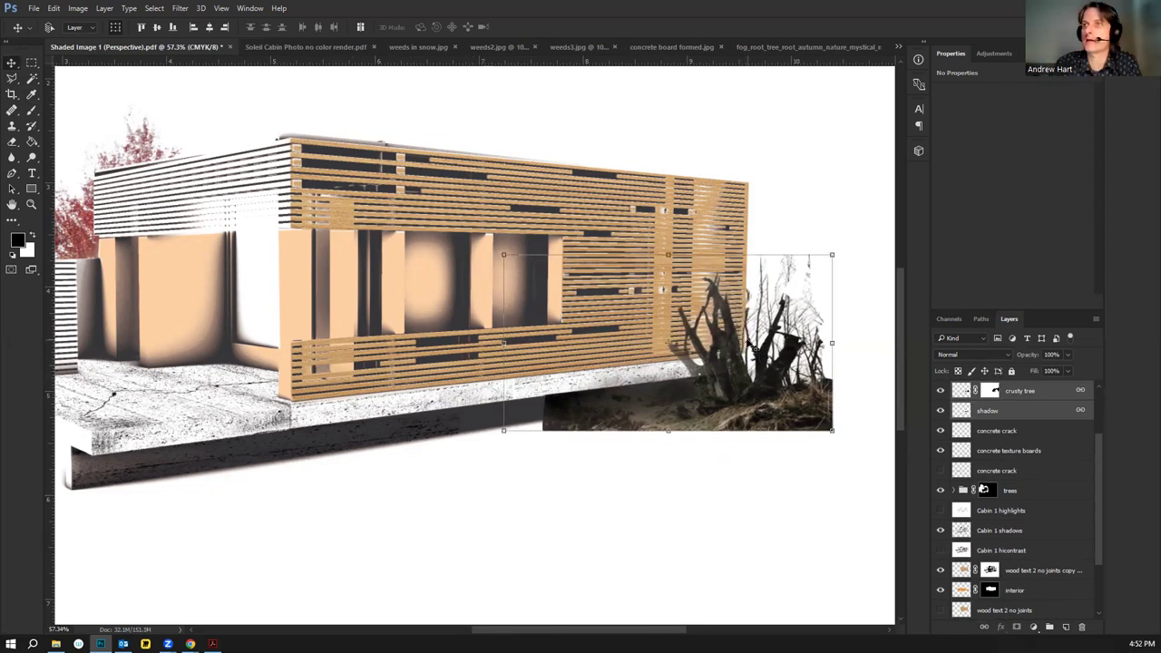
Close the fog_root_tree photo without saving changes
click(32, 64)
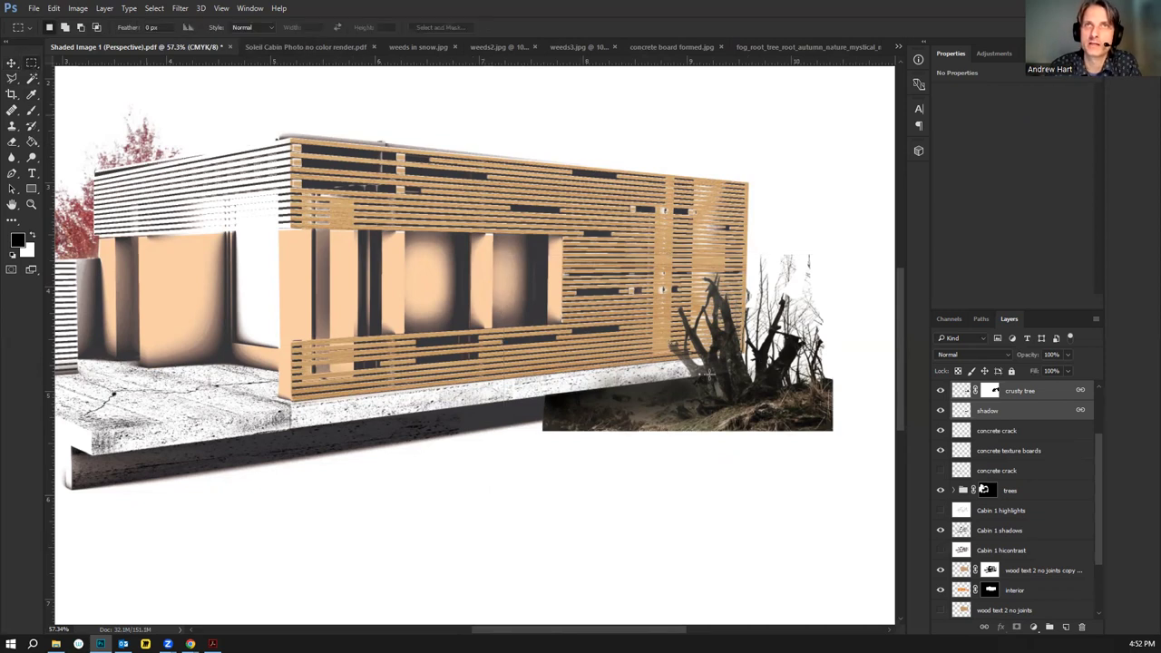
scroll(413, 458, down, 4)
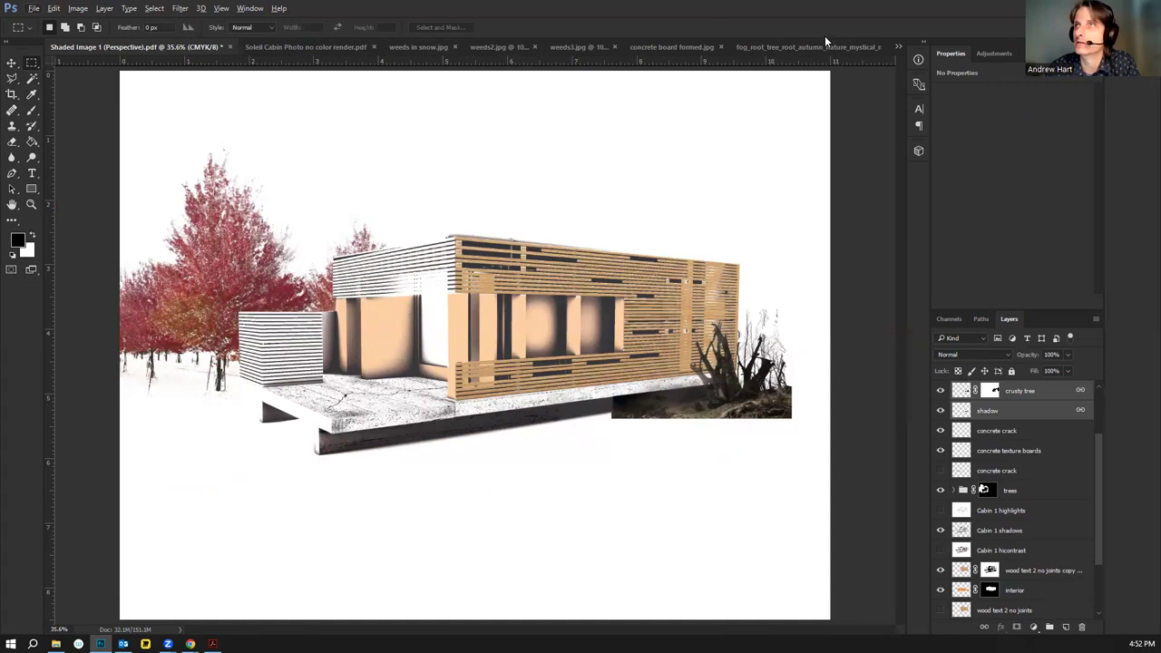
click(848, 46)
click(872, 47)
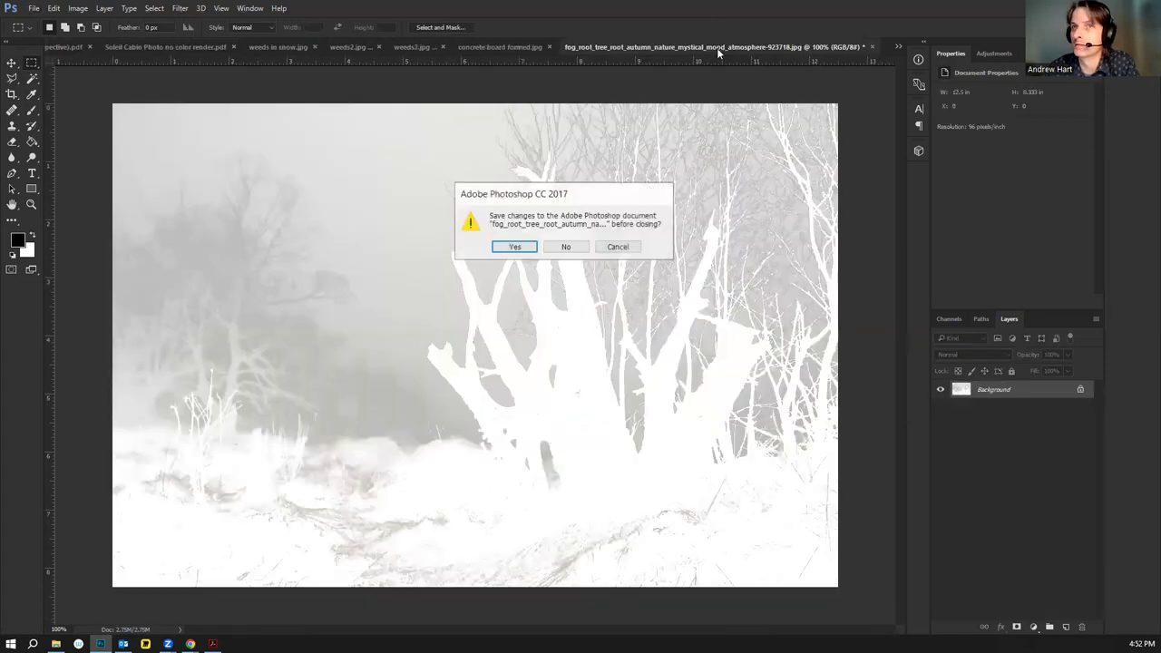
click(568, 247)
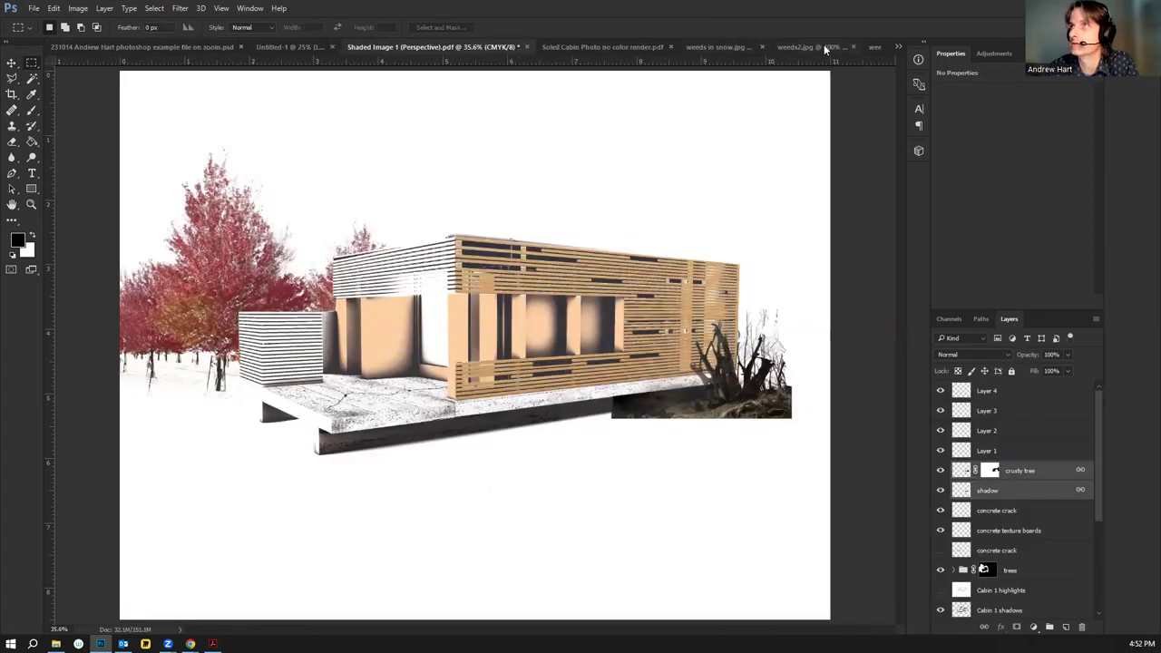
In weeds in snow.jpg, select the brown grass with Color Range at Fuzziness 101
click(820, 44)
click(686, 46)
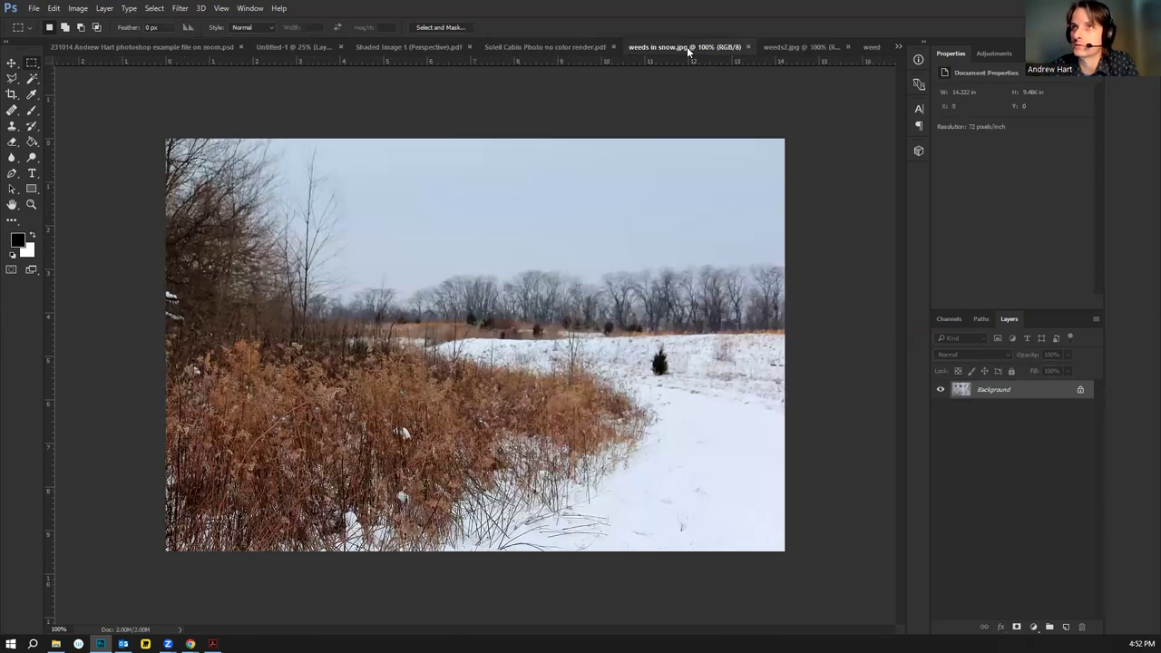
click(29, 81)
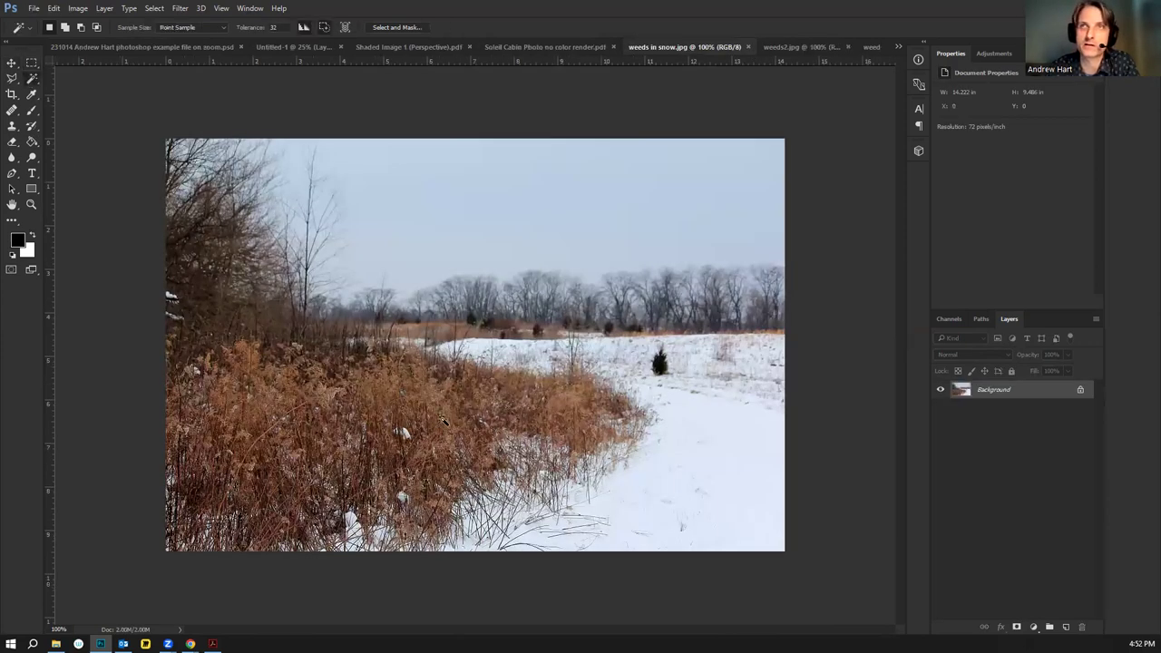
right_click(527, 425)
click(593, 552)
click(577, 399)
click(580, 404)
click(606, 410)
click(595, 397)
click(584, 393)
mouse_move(556, 196)
mouse_down()
mouse_move(539, 195)
mouse_move(552, 195)
mouse_up()
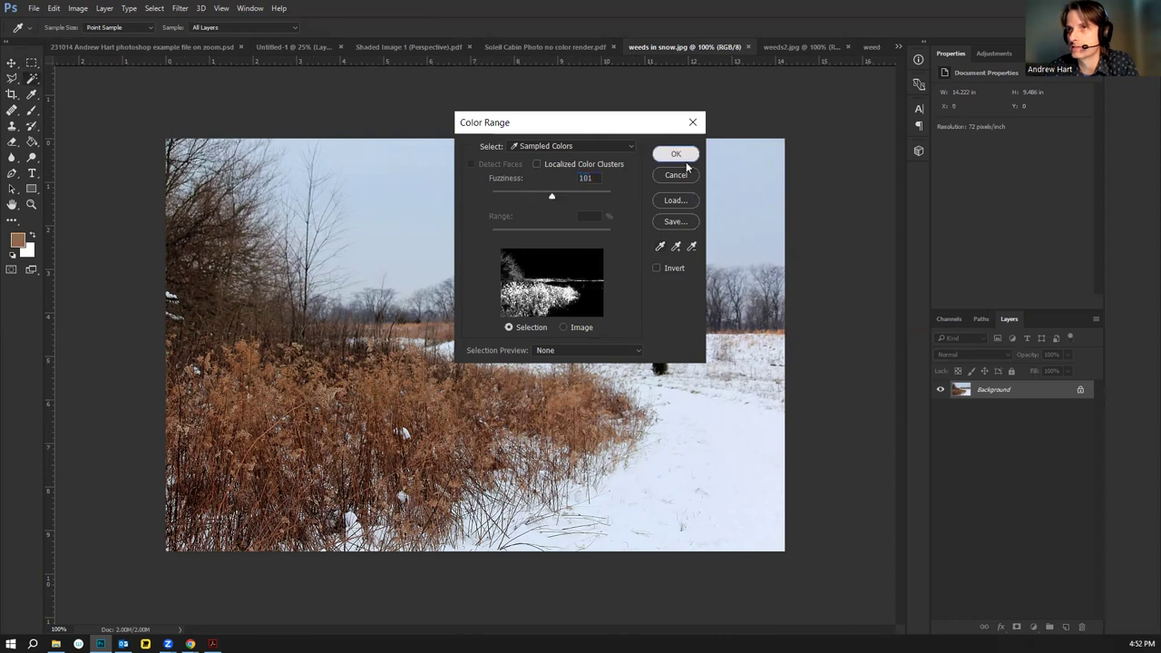
click(677, 155)
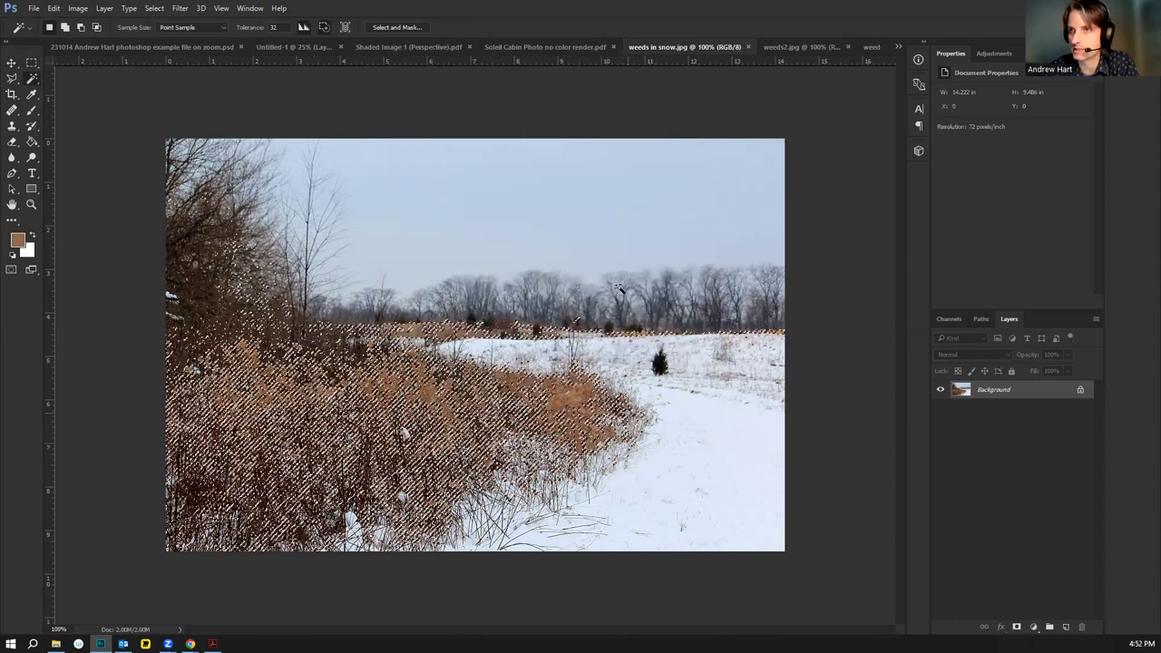
Cut the selected weeds and return to the Shaded Image 1 cabin composite
key(BackSpace)
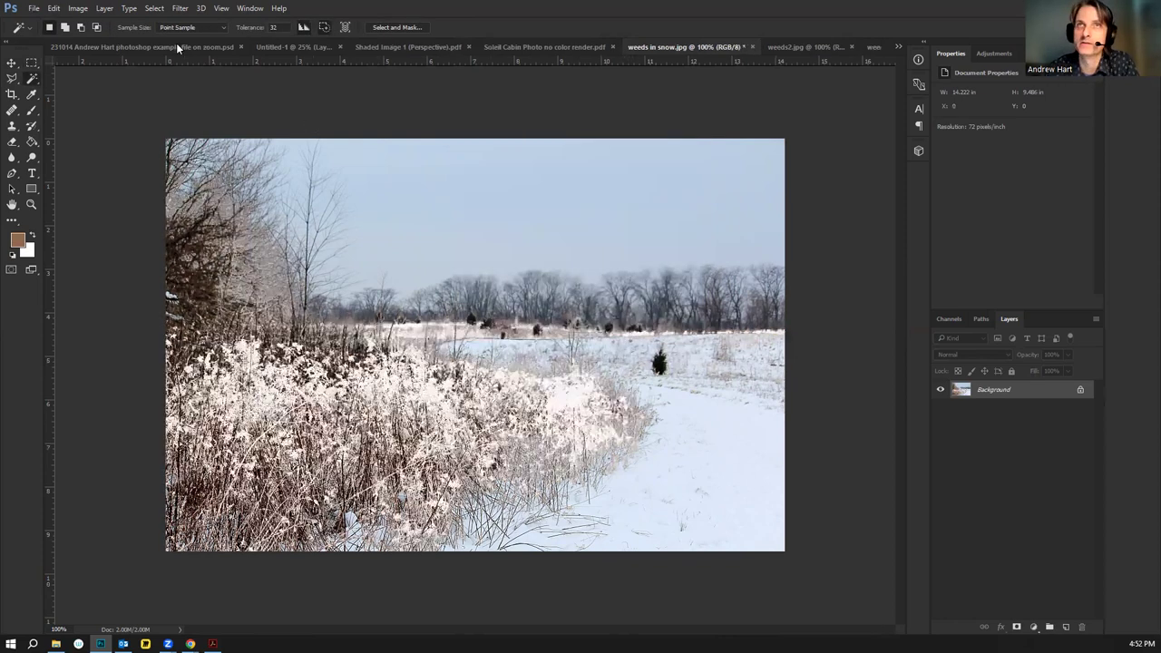
click(375, 42)
click(294, 46)
click(464, 46)
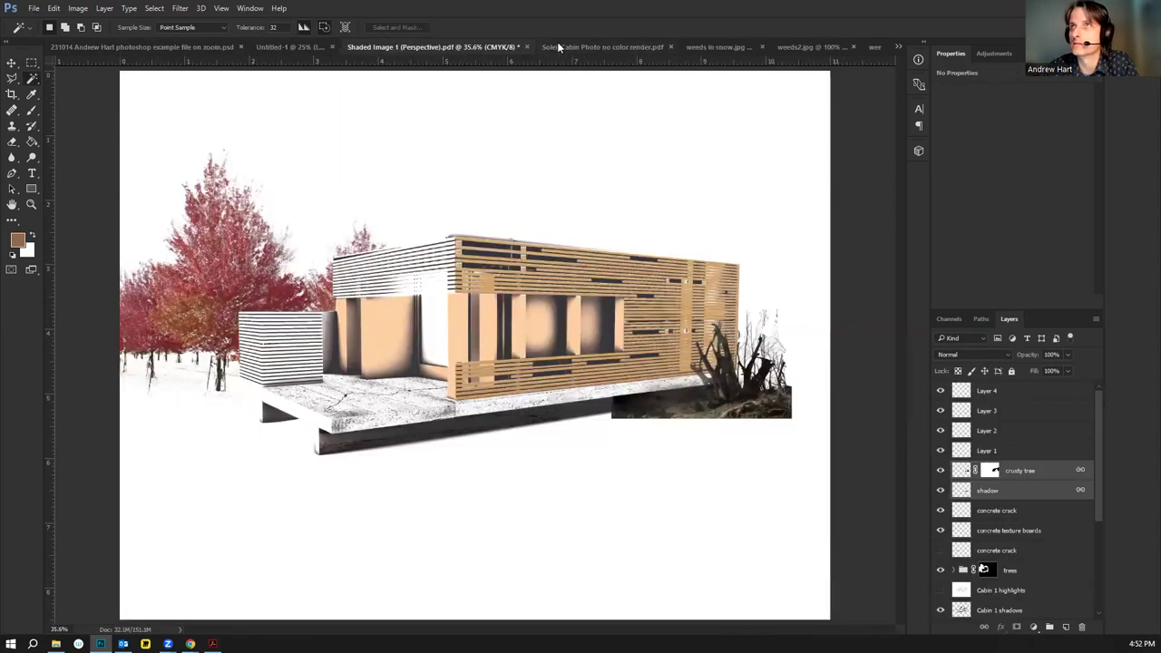
Paste the weeds as Layer 5 and position them under the cabin's right side
key(ctrl+v)
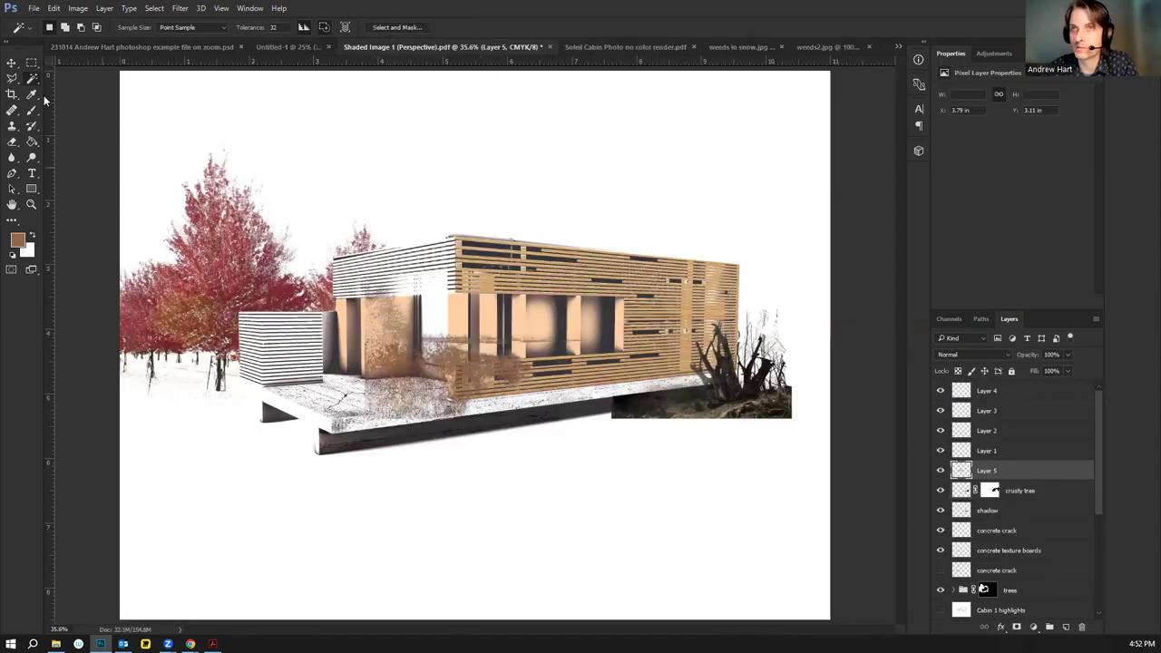
click(11, 64)
drag(372, 363, 561, 433)
key(ctrl+t)
scroll(561, 433, up, 4)
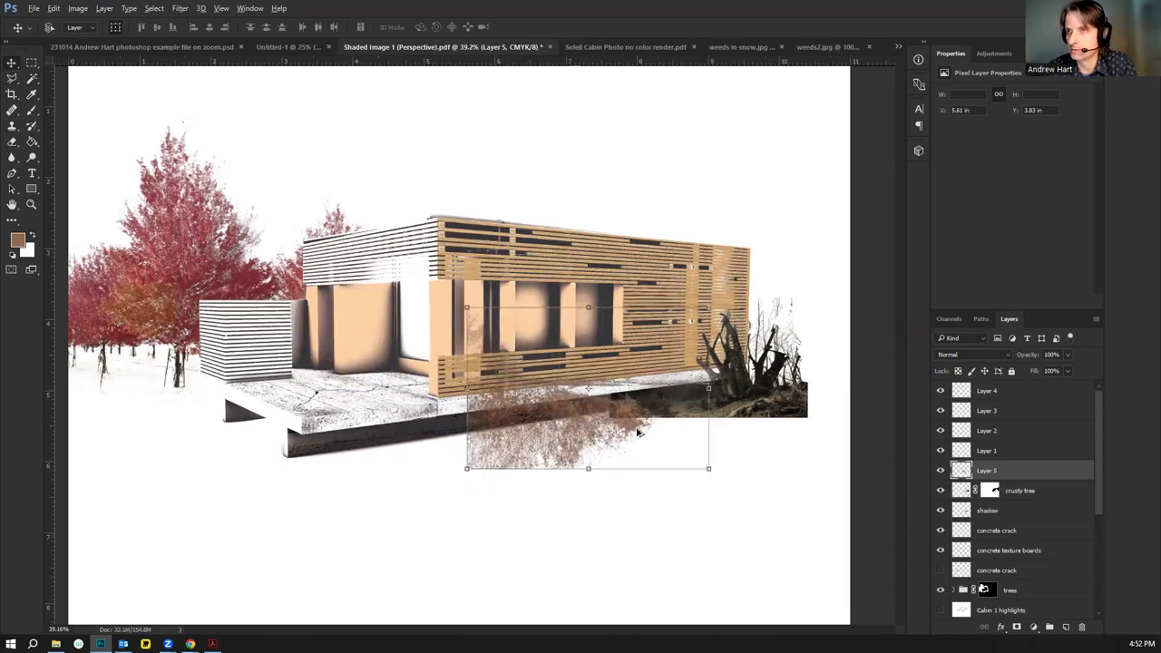
scroll(635, 418, up, 2)
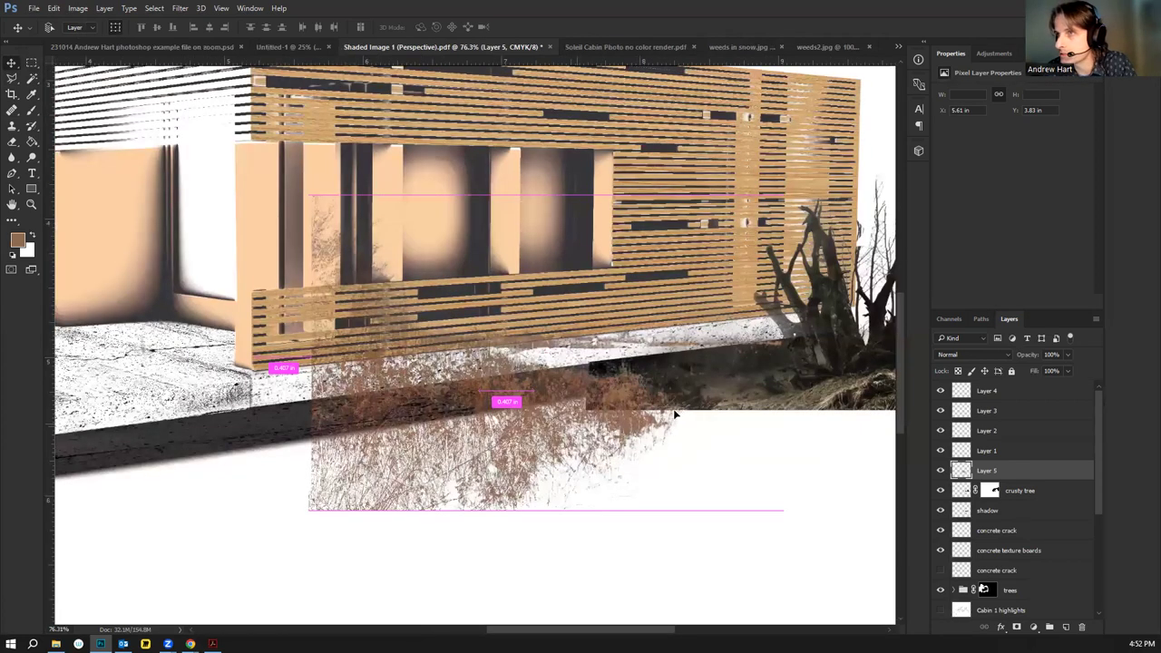
drag(676, 419, 673, 416)
key(Return)
Apply Levels 48 / 0.78 / 247 to the weeds and reposition them along the base
key(ctrl+l)
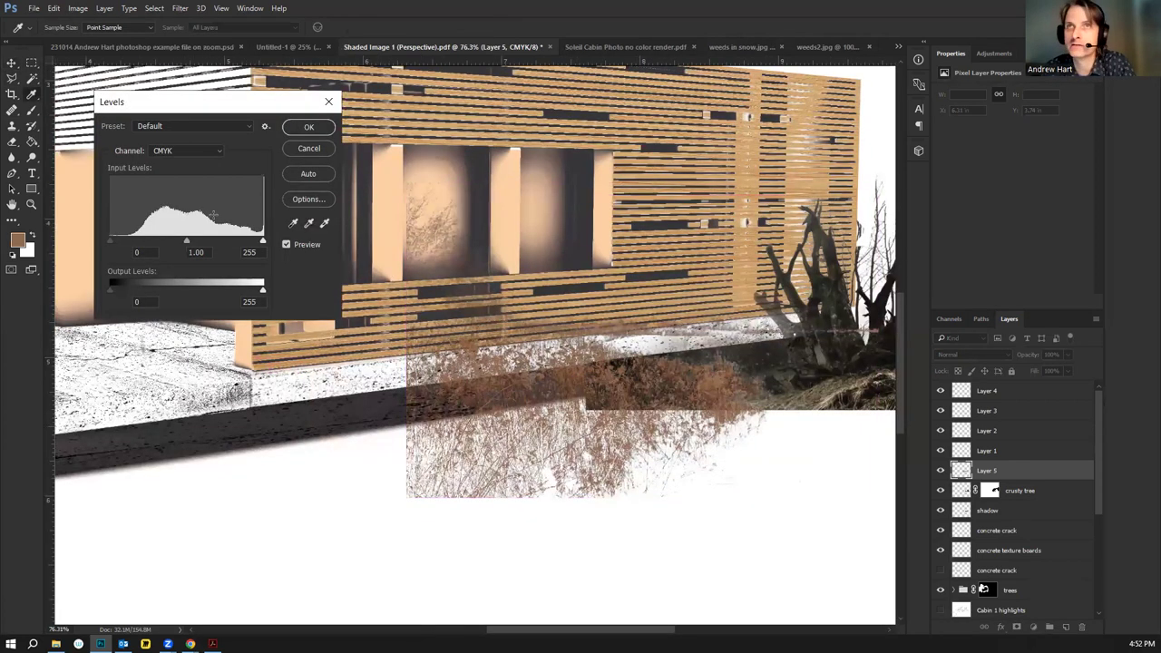
drag(263, 241, 140, 240)
click(313, 128)
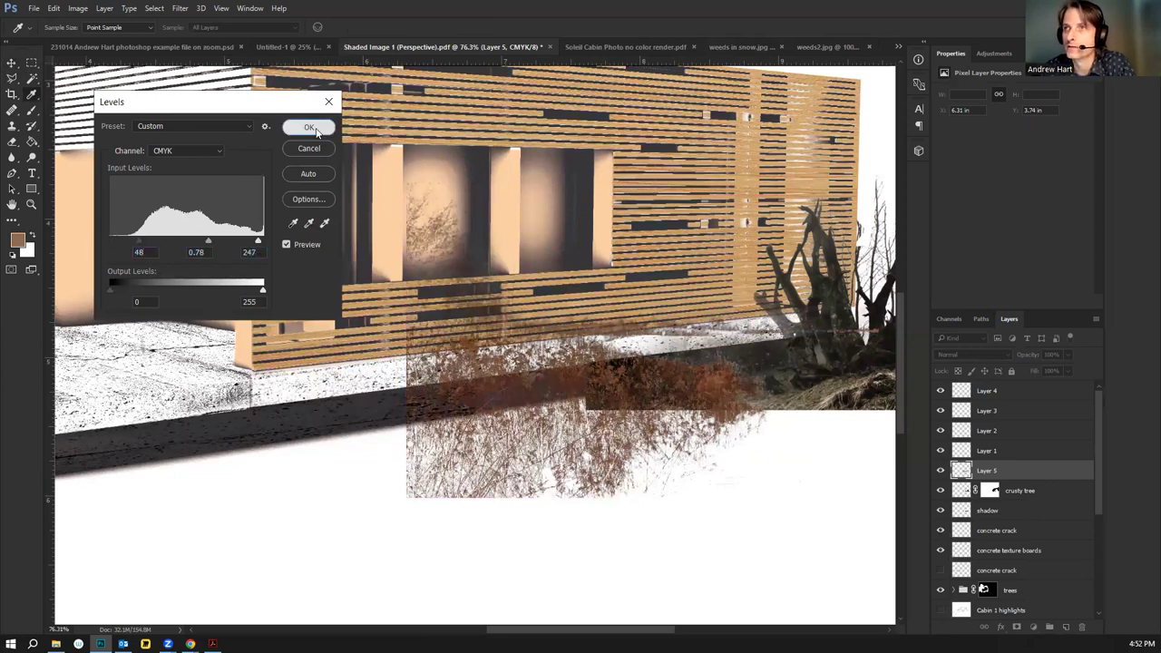
drag(680, 427, 677, 432)
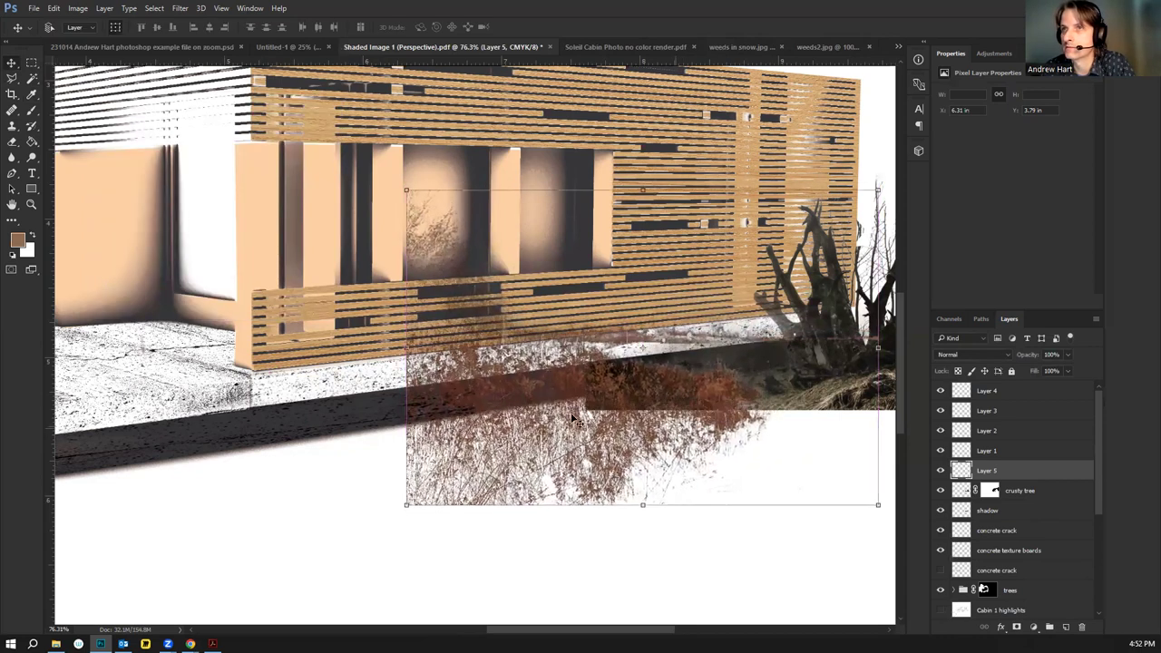
Outline the weeds over the wall and window with the Polygonal Lasso and delete them
click(31, 62)
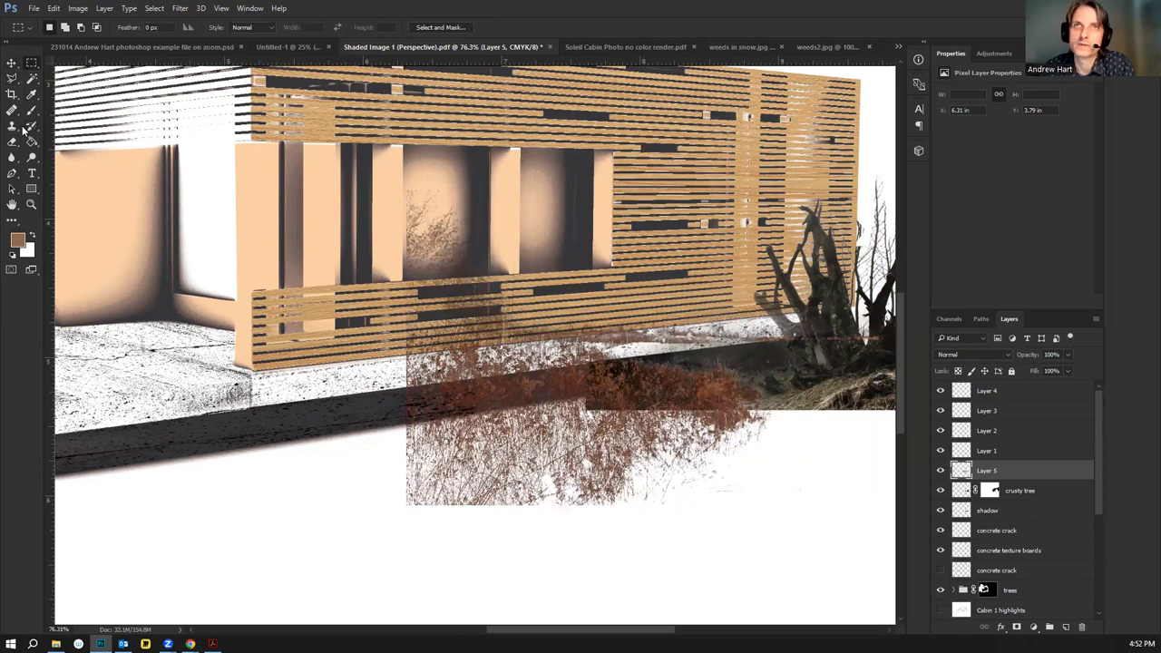
click(20, 79)
click(787, 371)
click(672, 363)
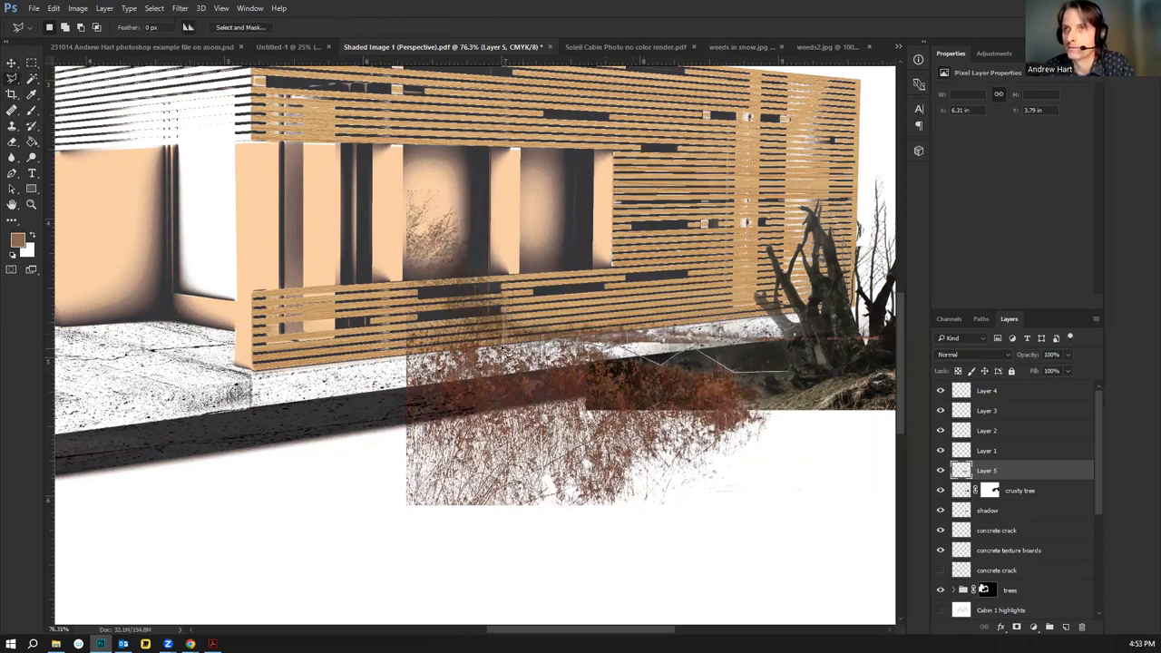
click(408, 365)
click(363, 374)
click(315, 254)
click(326, 148)
click(390, 127)
click(558, 113)
click(820, 235)
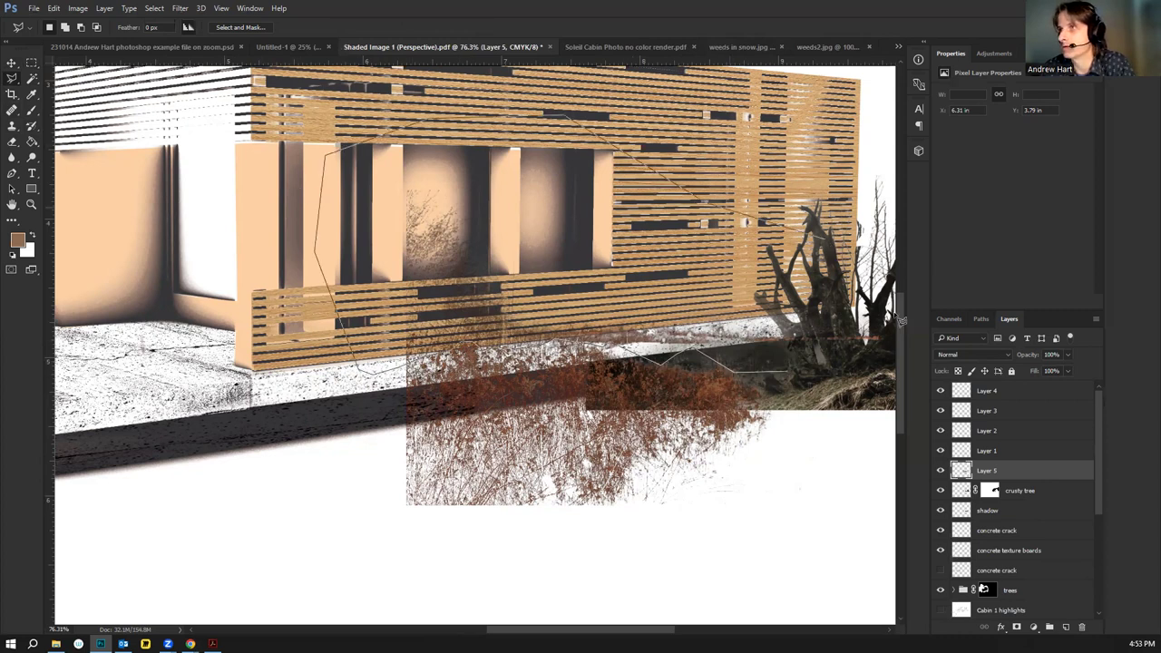
click(891, 382)
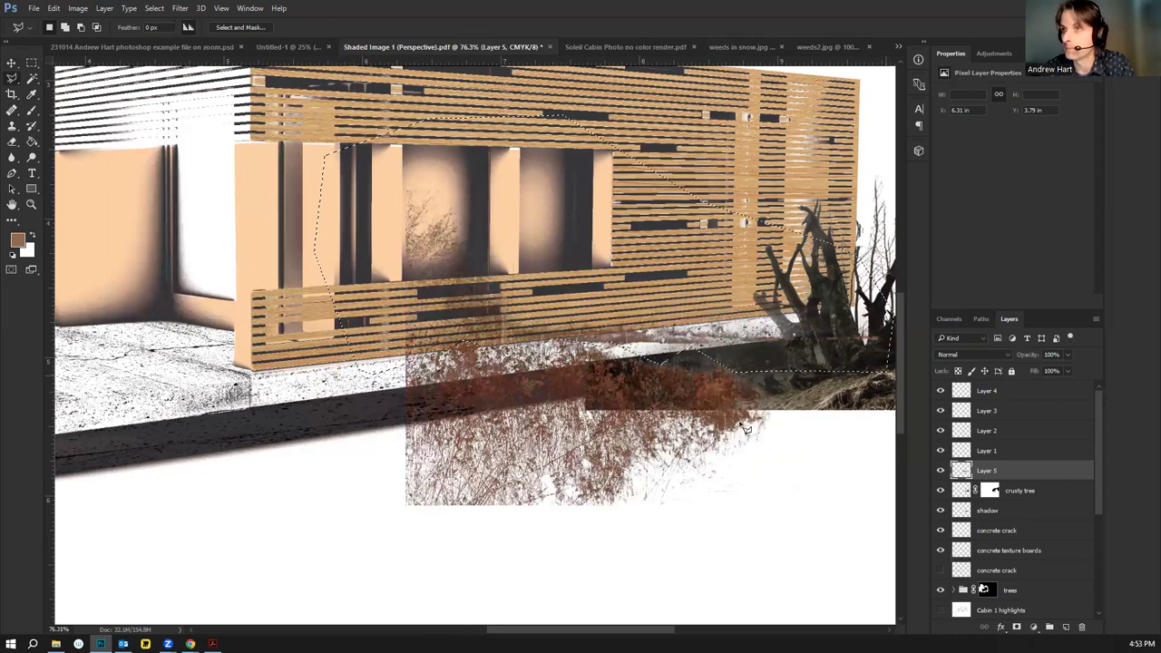
key(Delete)
key(ctrl+d)
scroll(551, 435, down, 2)
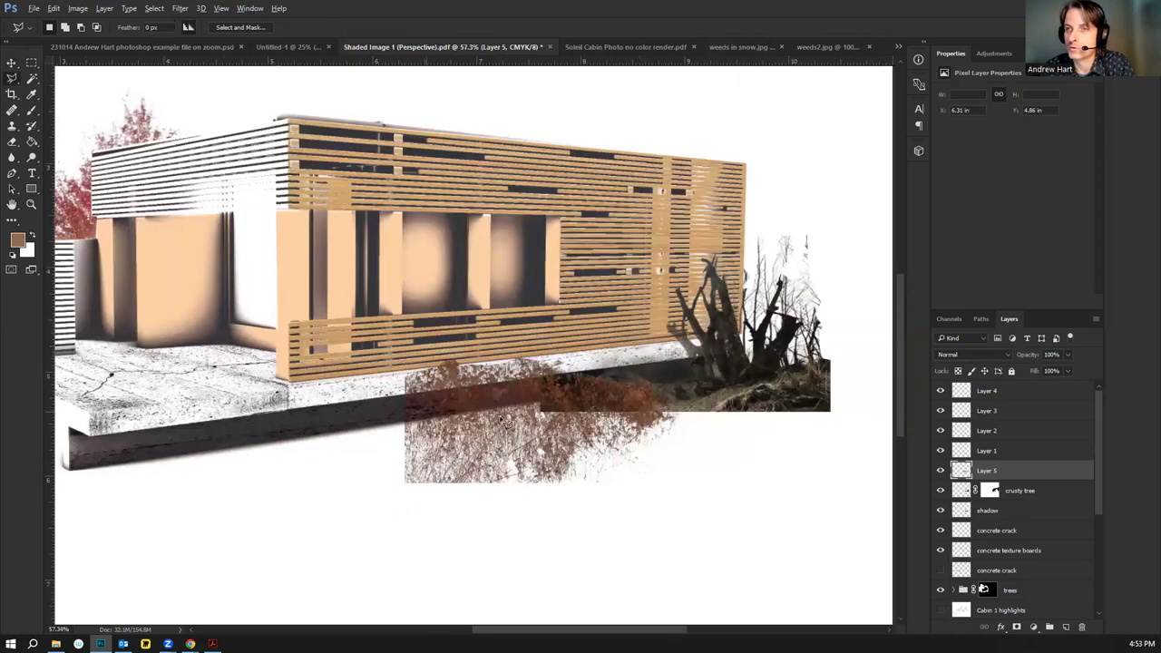
scroll(698, 465, down, 1)
scroll(782, 457, down, 1)
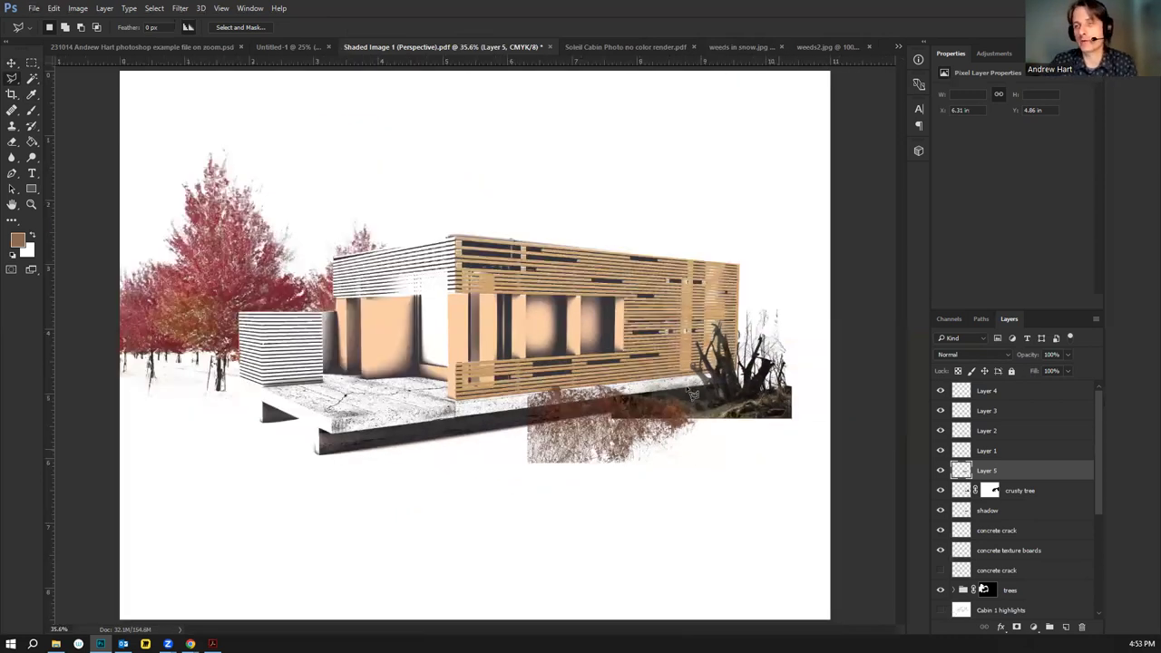
scroll(695, 386, up, 1)
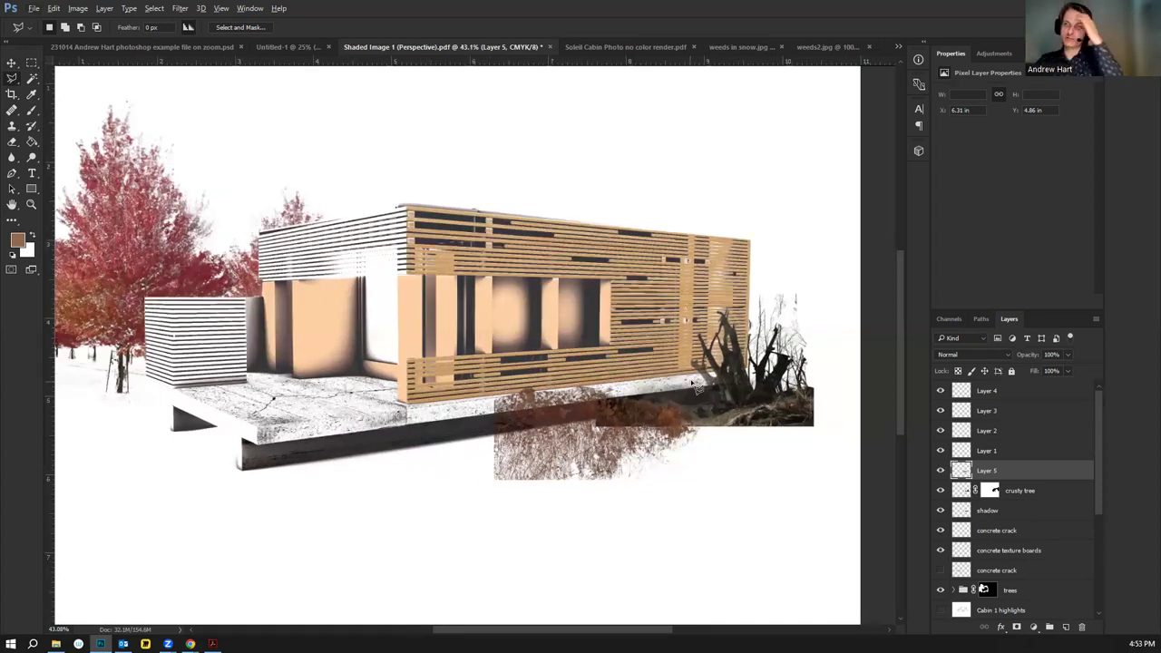
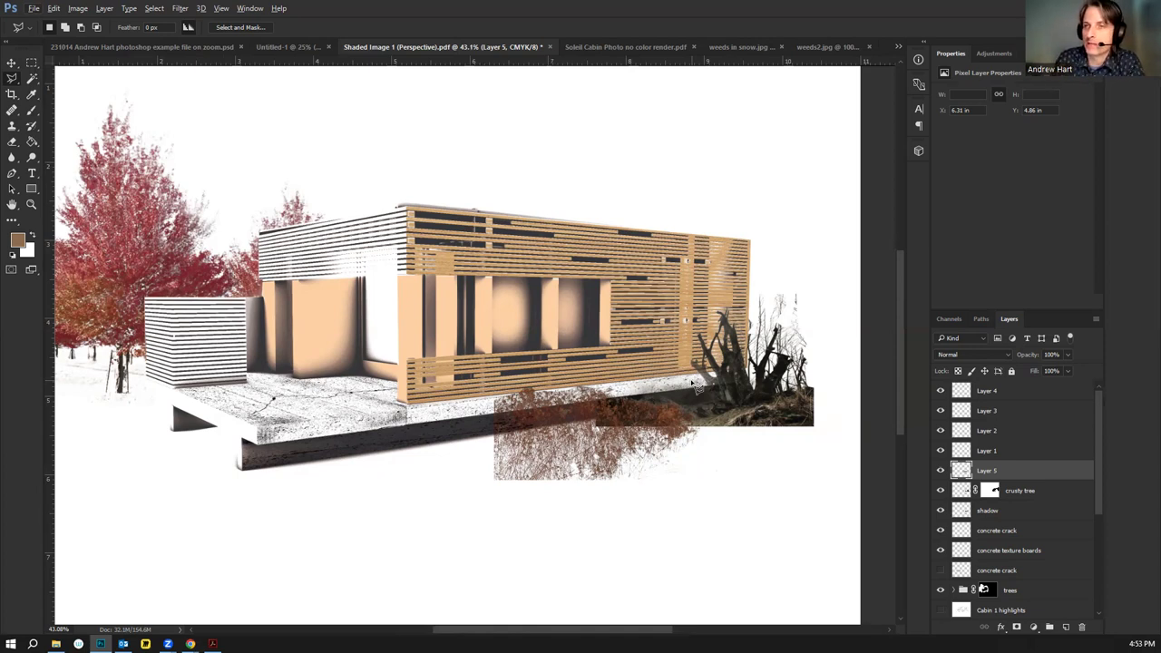
Lasso and delete the stray lower weeds below the cabin, then deselect
mouse_move(633, 474)
mouse_down()
mouse_move(597, 486)
mouse_move(582, 466)
mouse_move(507, 471)
mouse_move(495, 440)
mouse_move(444, 467)
mouse_move(468, 530)
mouse_move(646, 522)
mouse_up()
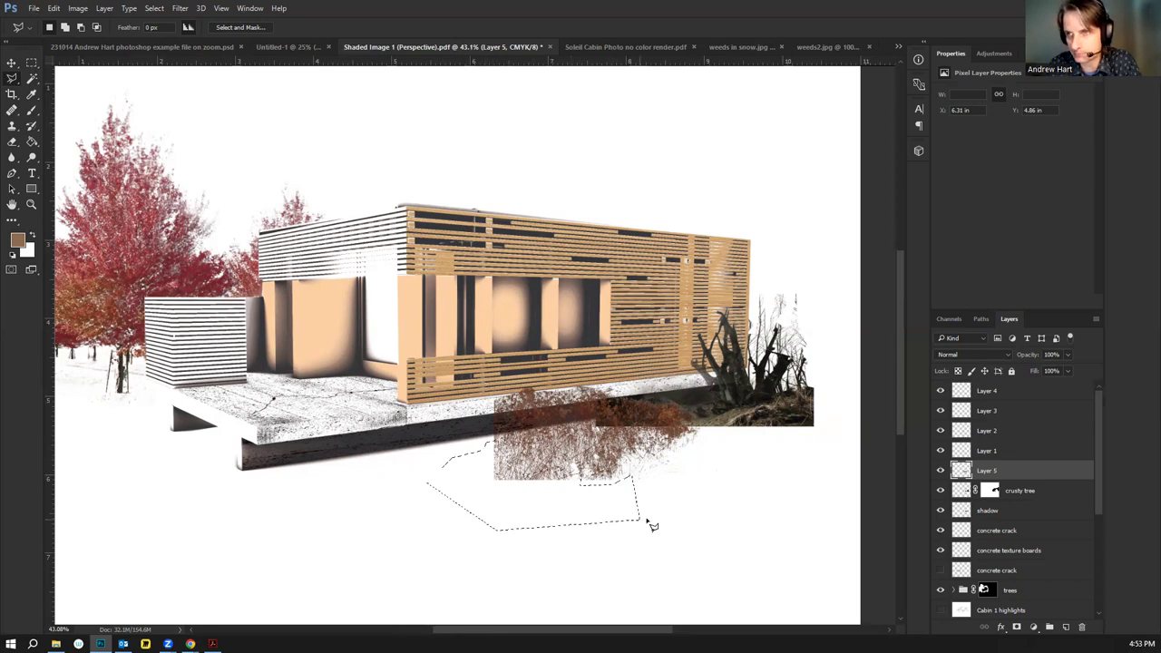
key(Delete)
key(ctrl+d)
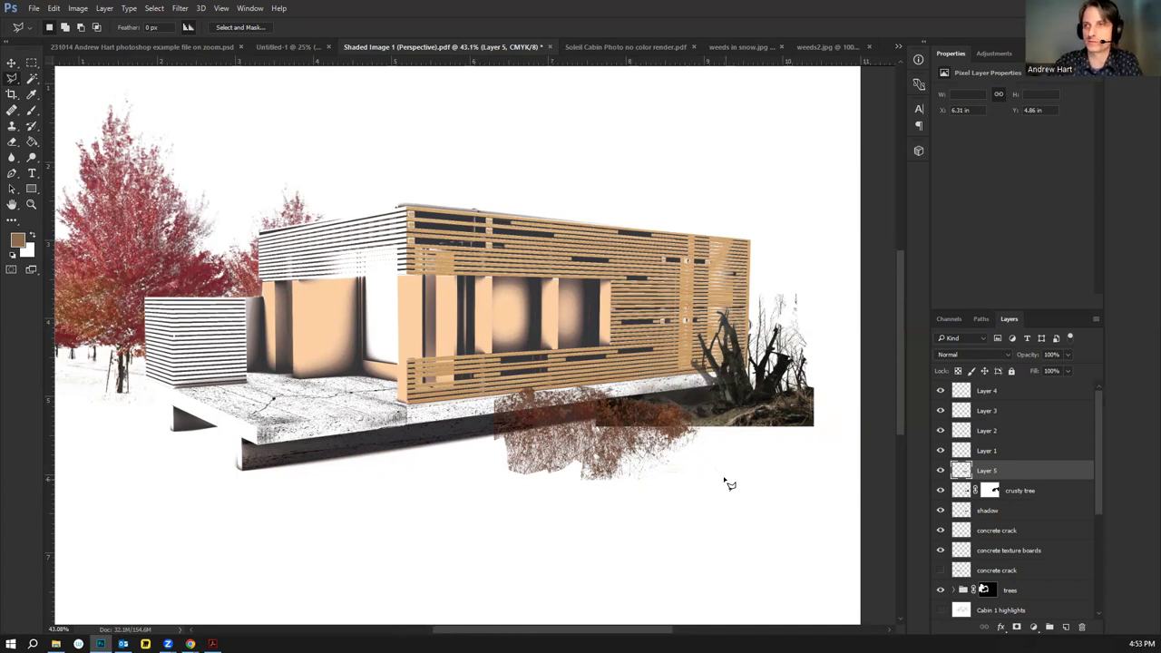
Darken the Soleil Cabin Photo no color render with Levels, black input raised to 107
click(628, 51)
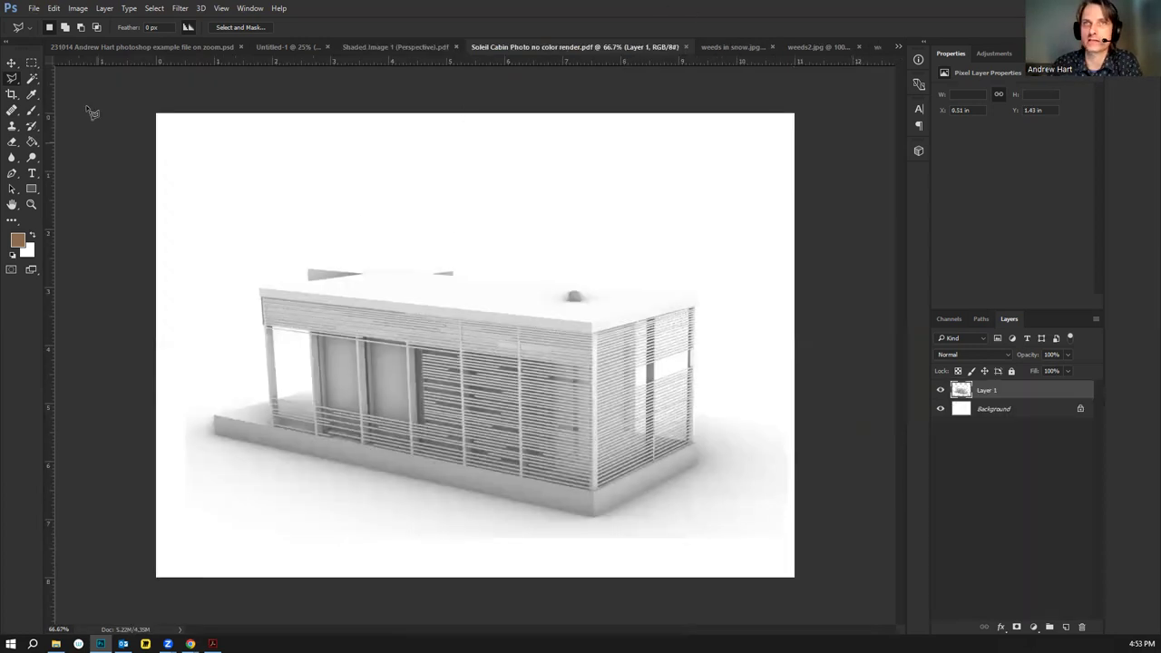
click(30, 79)
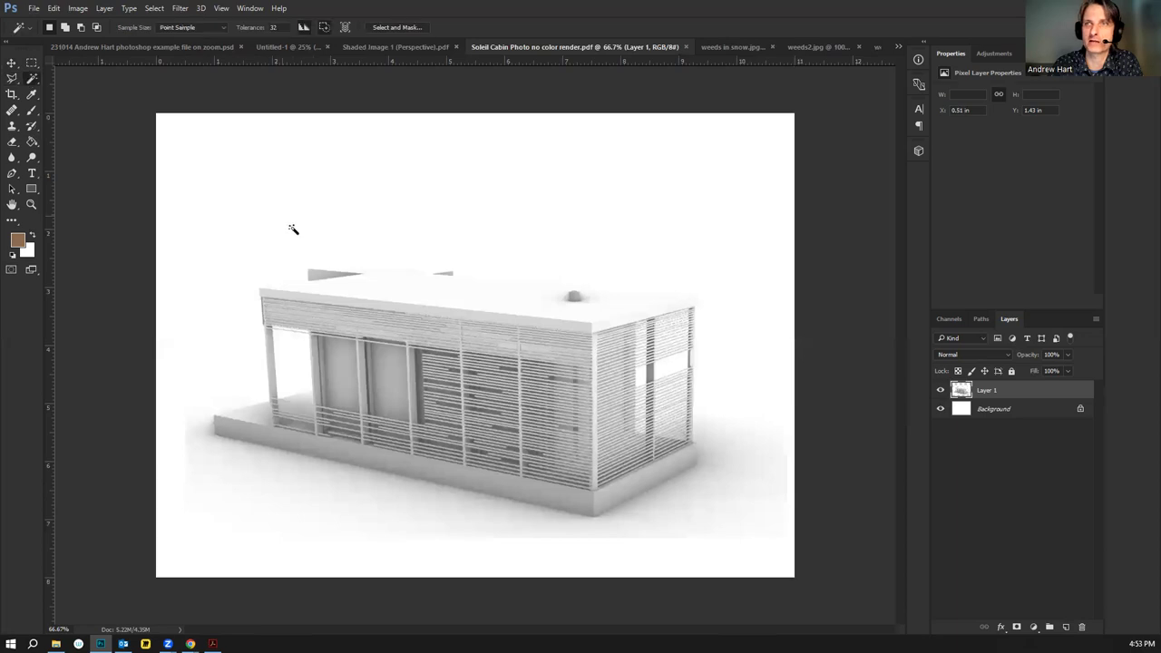
key(ctrl+l)
drag(117, 243, 175, 241)
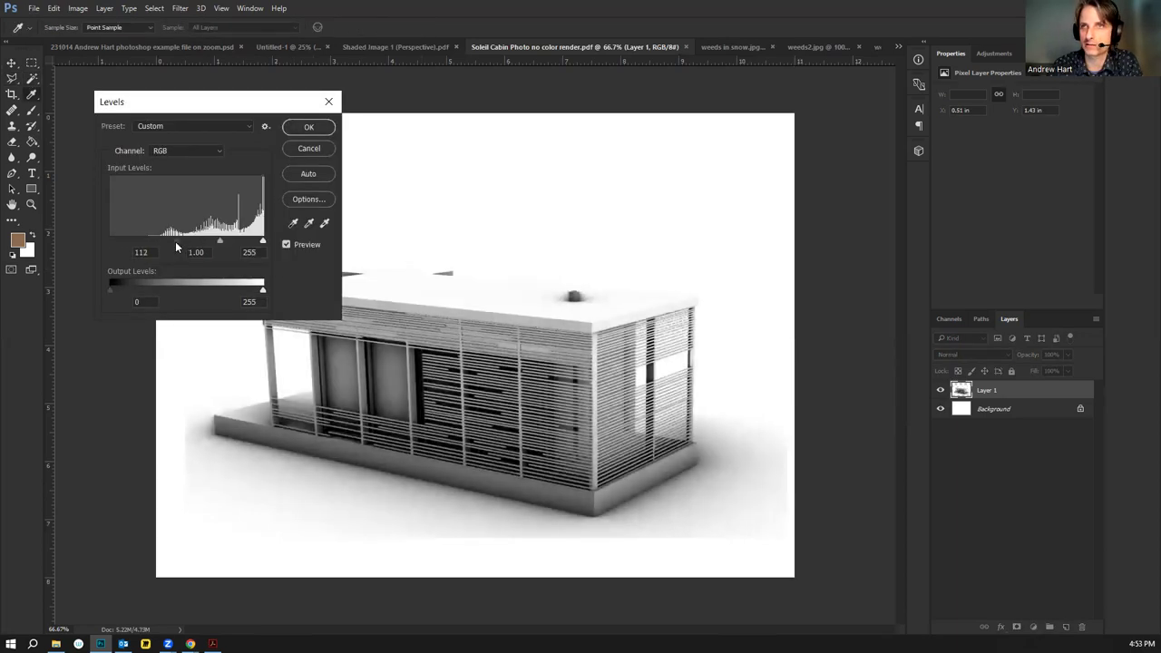
click(309, 126)
right_click(485, 351)
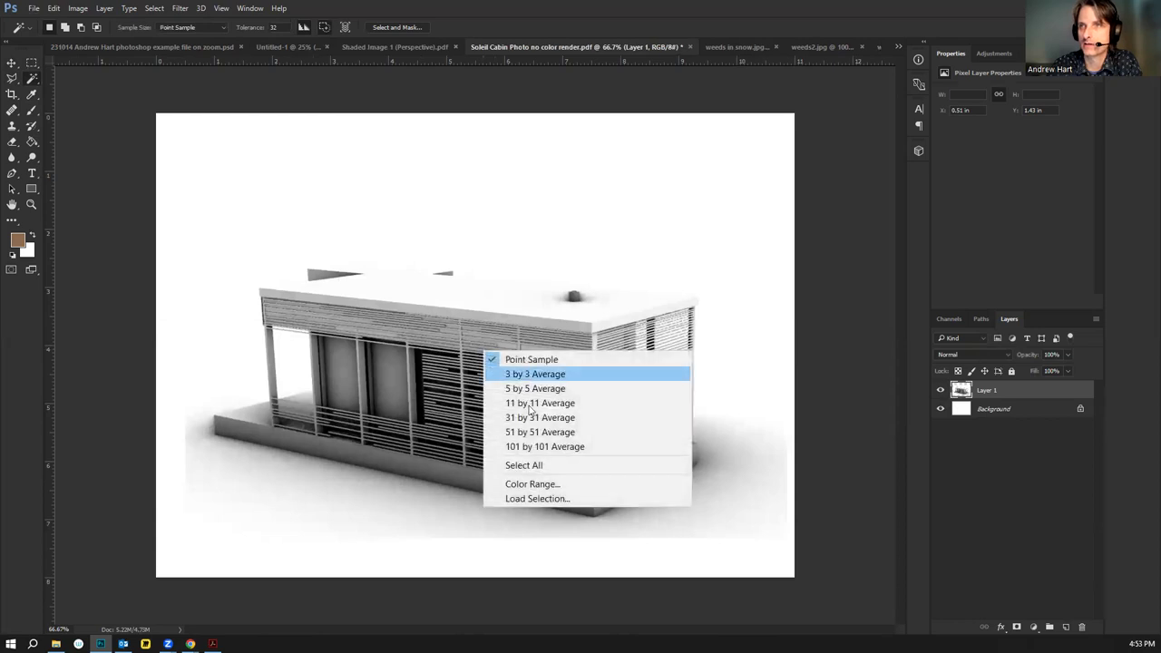
Use Color Range at fuzziness 101, sampling the slats, to select the cabin's darker slats, windows and shadow
click(542, 485)
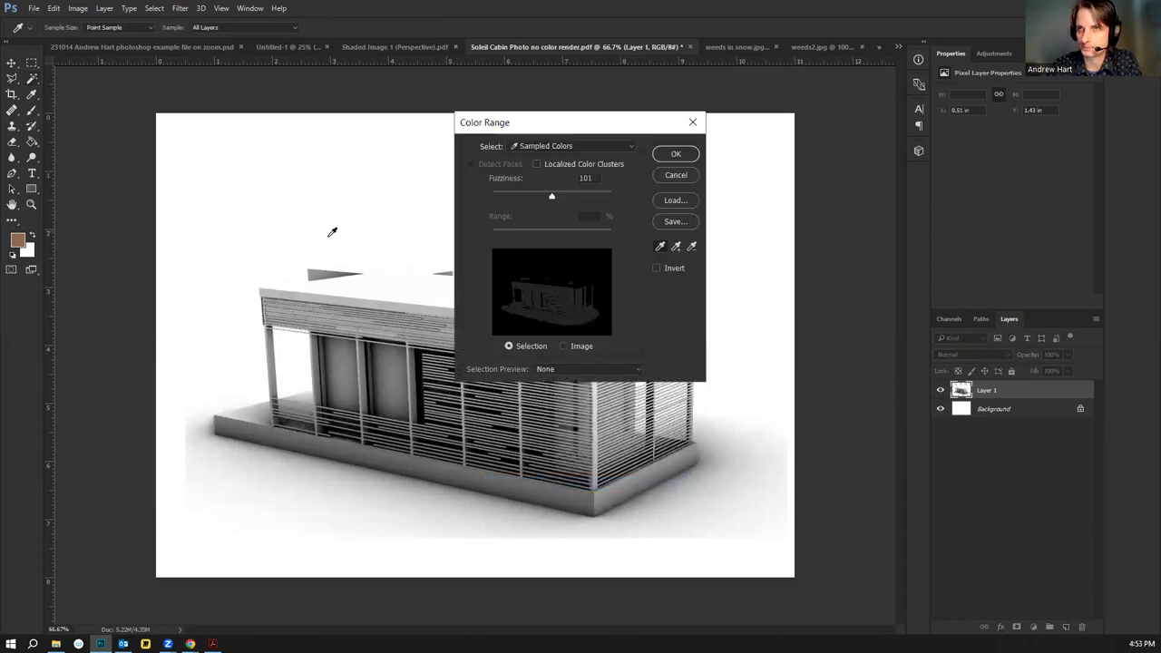
click(351, 392)
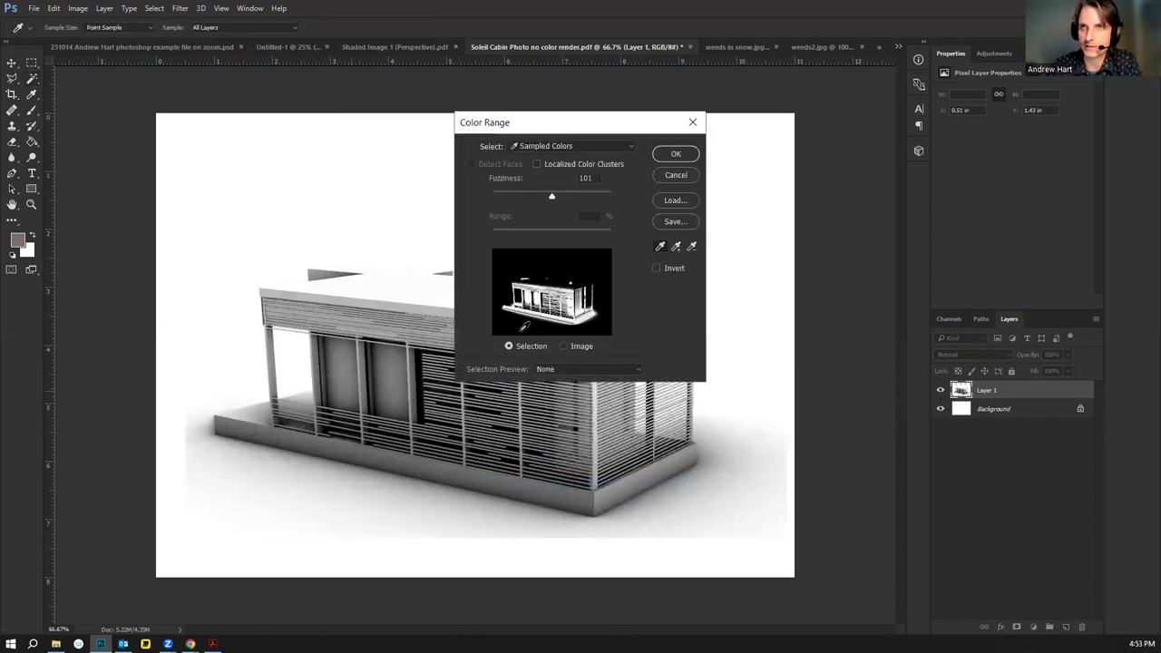
drag(514, 455, 517, 456)
click(518, 456)
click(486, 426)
click(488, 420)
click(495, 422)
click(496, 423)
click(498, 425)
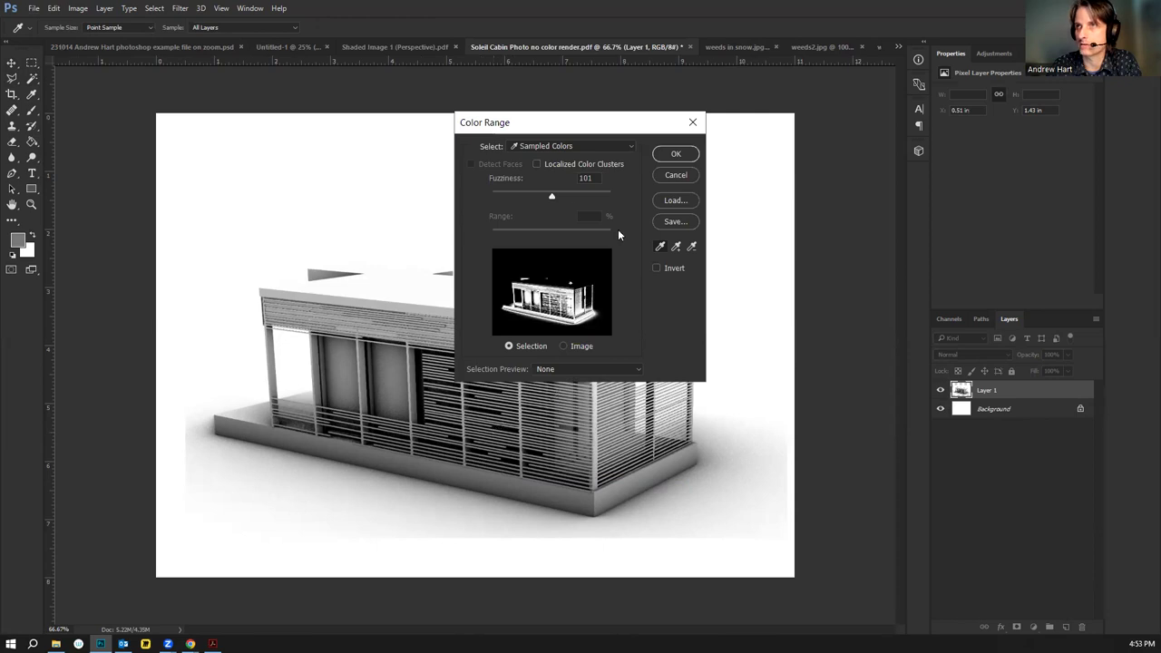
click(676, 153)
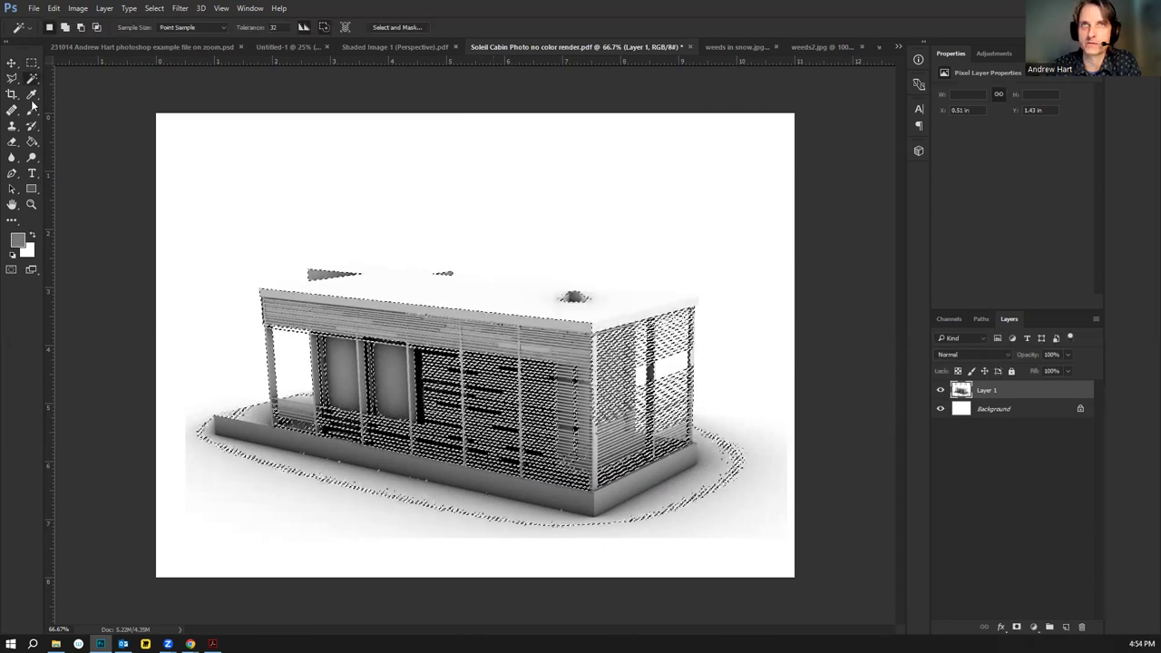
click(12, 78)
mouse_move(311, 270)
mouse_down()
mouse_move(448, 259)
mouse_move(714, 293)
mouse_move(690, 301)
mouse_move(697, 297)
mouse_move(694, 325)
mouse_move(259, 303)
mouse_move(257, 288)
mouse_move(347, 282)
mouse_up()
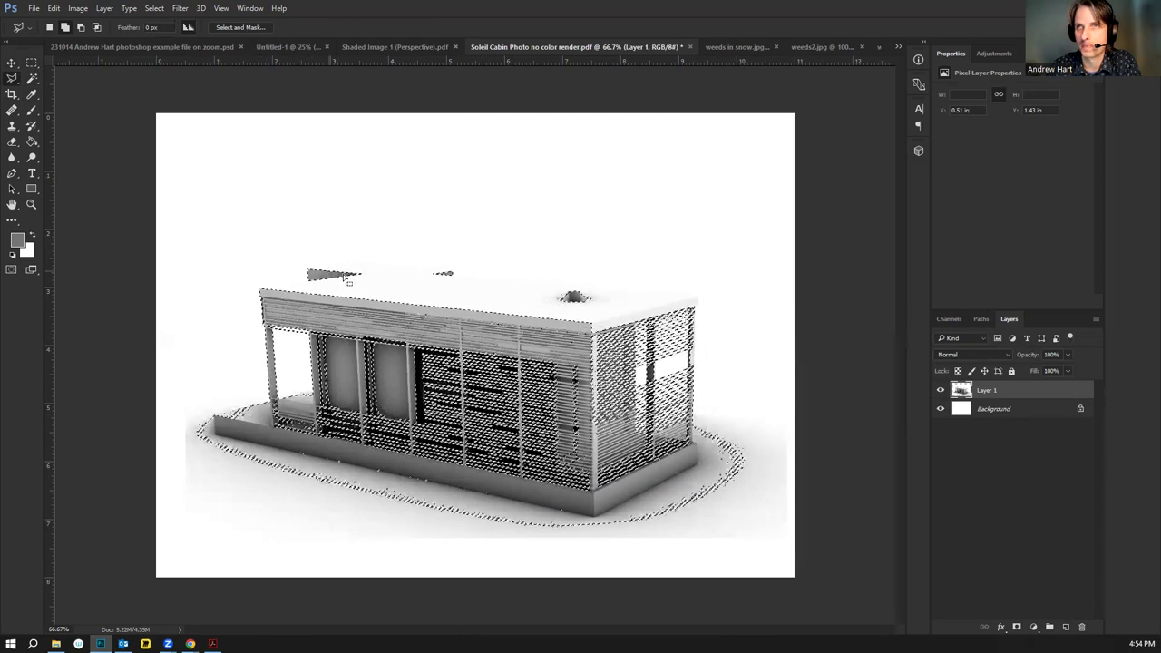
Paste the grey cabin render into the Shaded Image 1 collage as a new layer
click(394, 47)
key(ctrl+v)
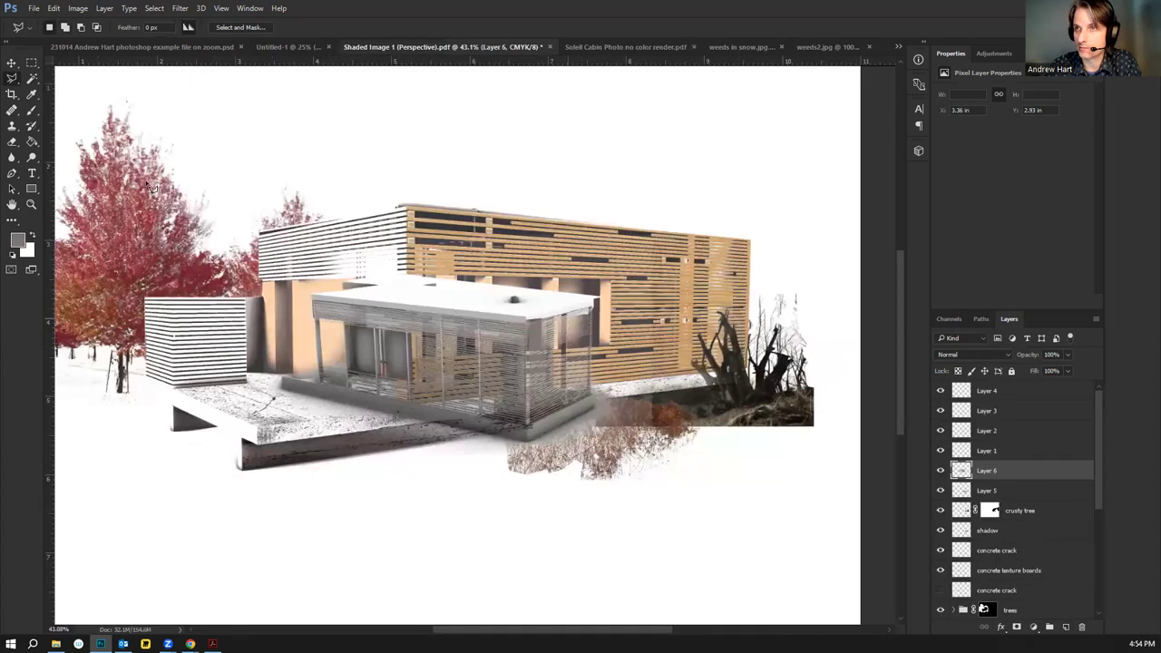
click(12, 62)
drag(508, 422, 534, 478)
Move Layer 6 to the top of the stack and place the grey cabin below the main cabin
drag(1005, 469, 1007, 394)
mouse_move(490, 487)
mouse_down()
mouse_move(480, 445)
mouse_move(505, 486)
mouse_move(490, 489)
mouse_move(501, 490)
mouse_up()
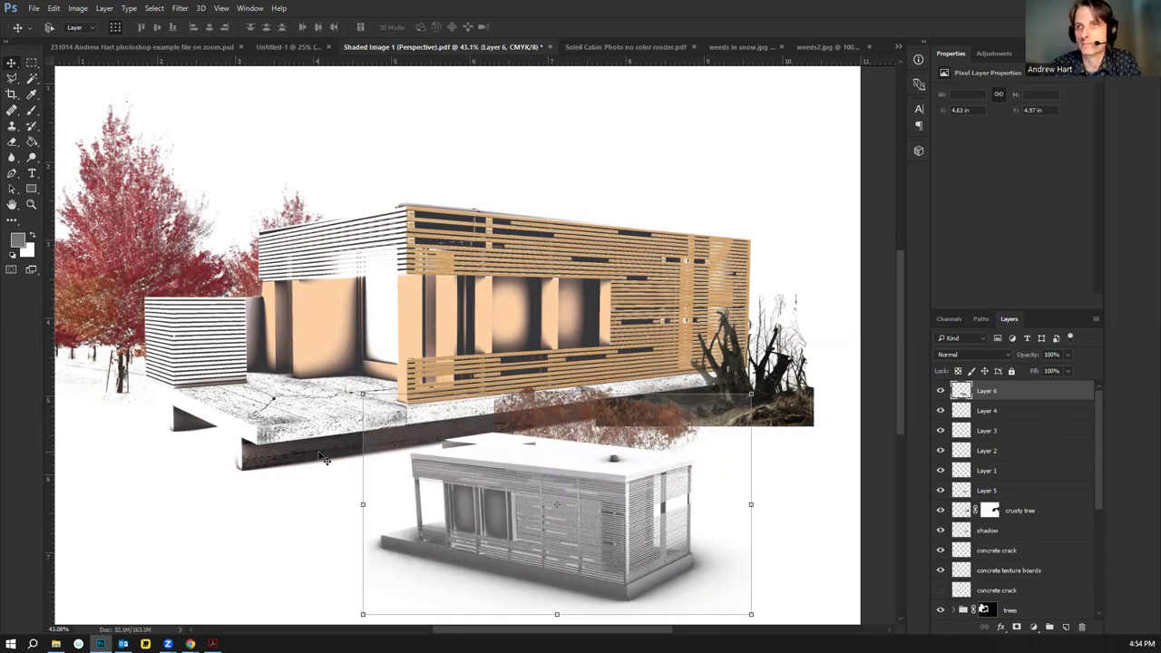
scroll(260, 490, down, 3)
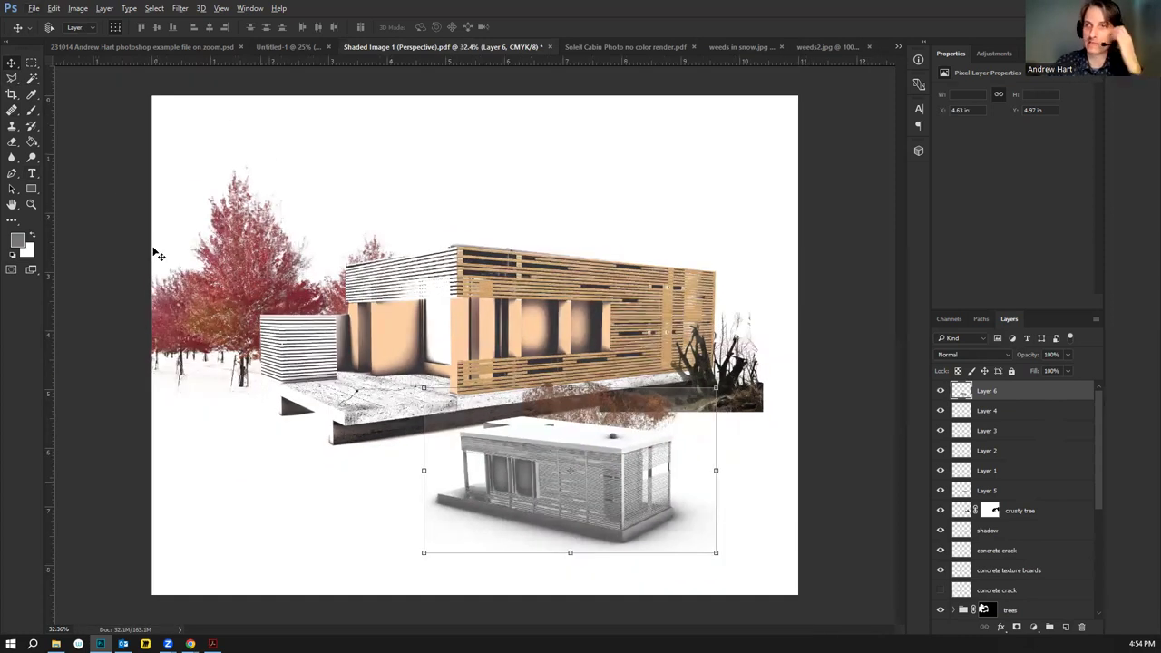
click(31, 63)
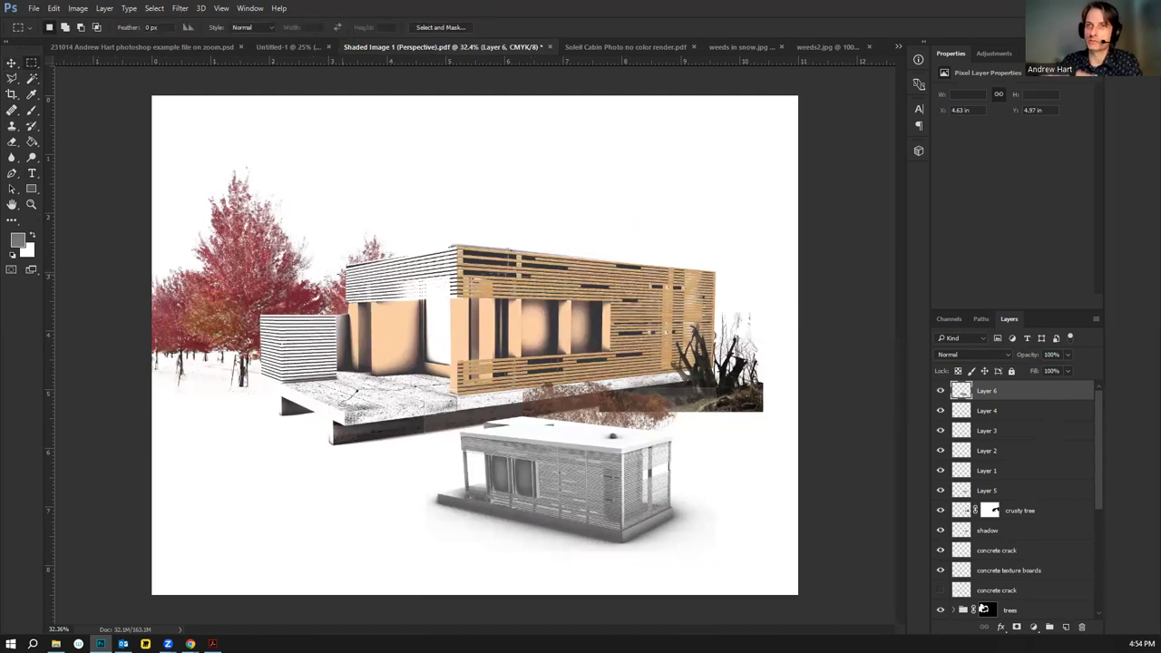